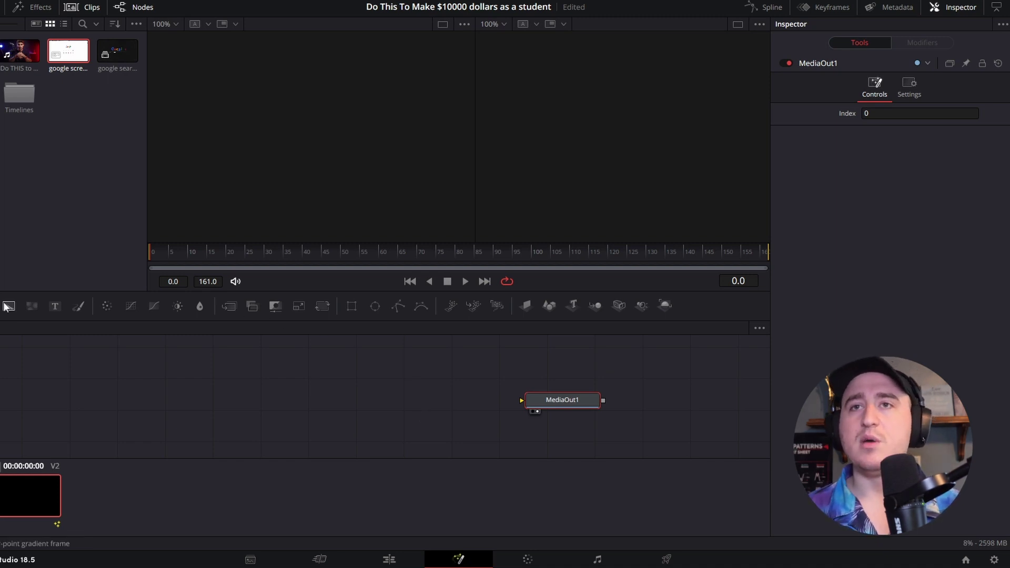
# - Add a Background node connected to MediaOut1 and set its alpha to 0.0
pyautogui.moveTo(8, 307); pyautogui.dragTo(523, 400)
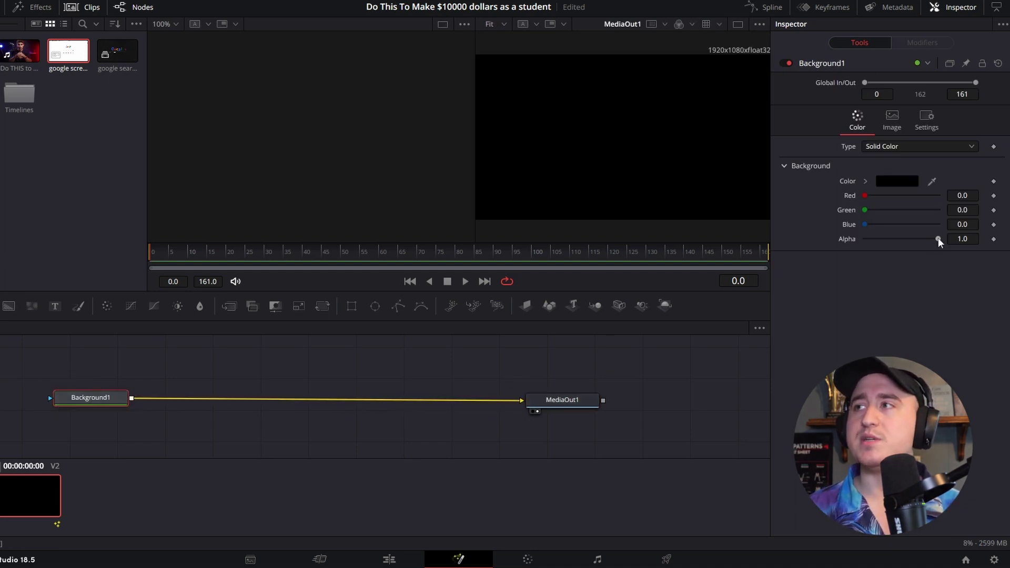
pyautogui.moveTo(938, 237); pyautogui.dragTo(740, 258)
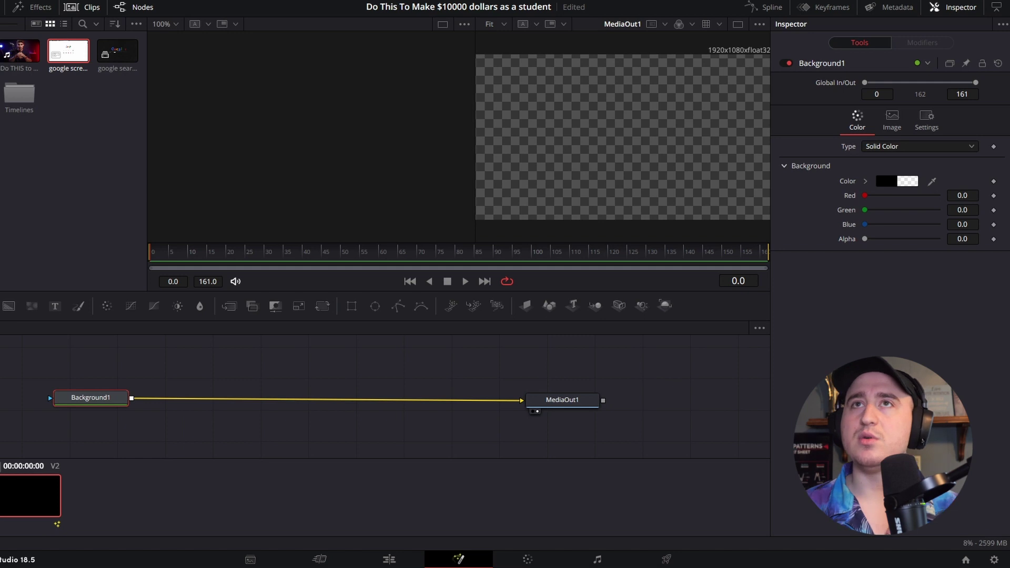
pyautogui.click(293, 376)
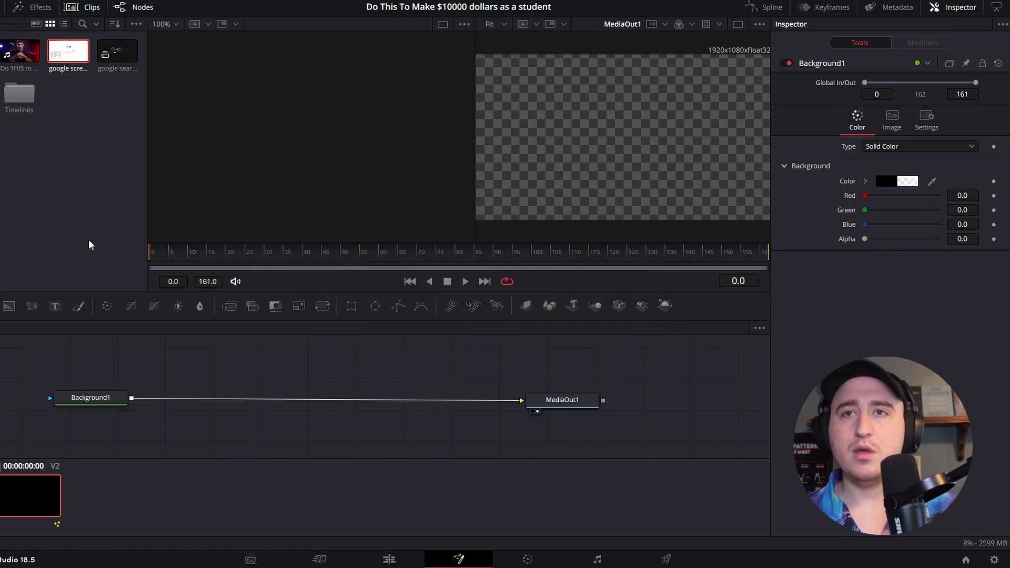
pyautogui.click(65, 149)
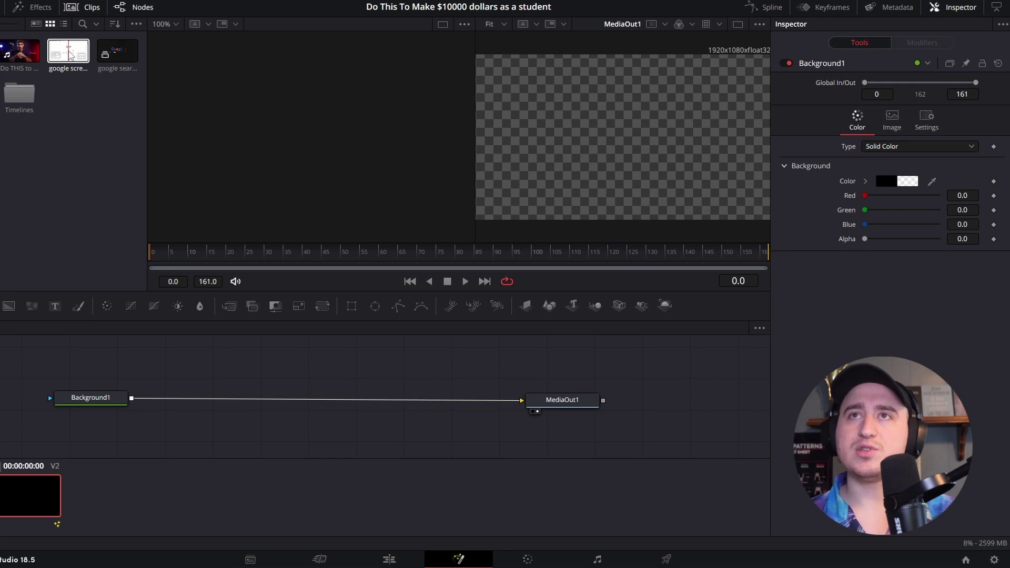
# - Bring google screen.png into the node graph and view its search page enlarged
pyautogui.moveTo(70, 54); pyautogui.dragTo(611, 135)
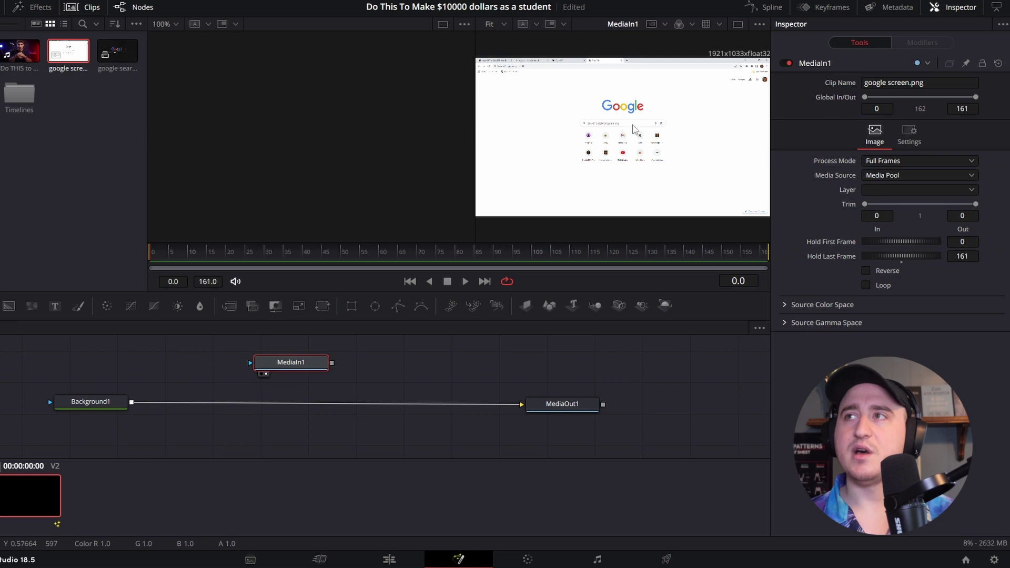
pyautogui.scroll(3, 634, 128)
pyautogui.scroll(-1, 633, 128)
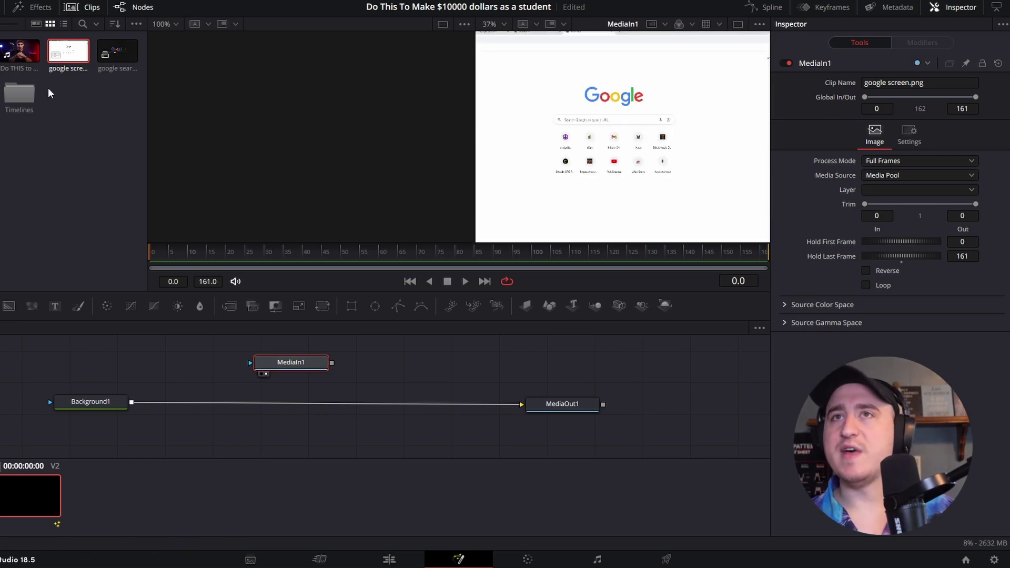
# - Add the Do THIS to Make $10,000 as a Student video as a node renamed iman and show it in the empty viewer
pyautogui.moveTo(20, 51); pyautogui.dragTo(3, 368)
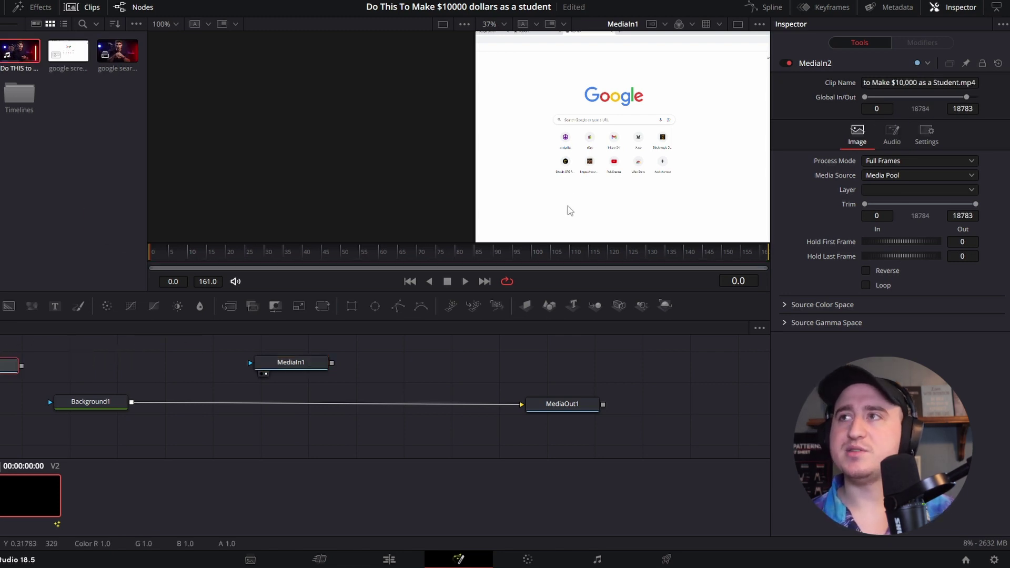
pyautogui.click(304, 362)
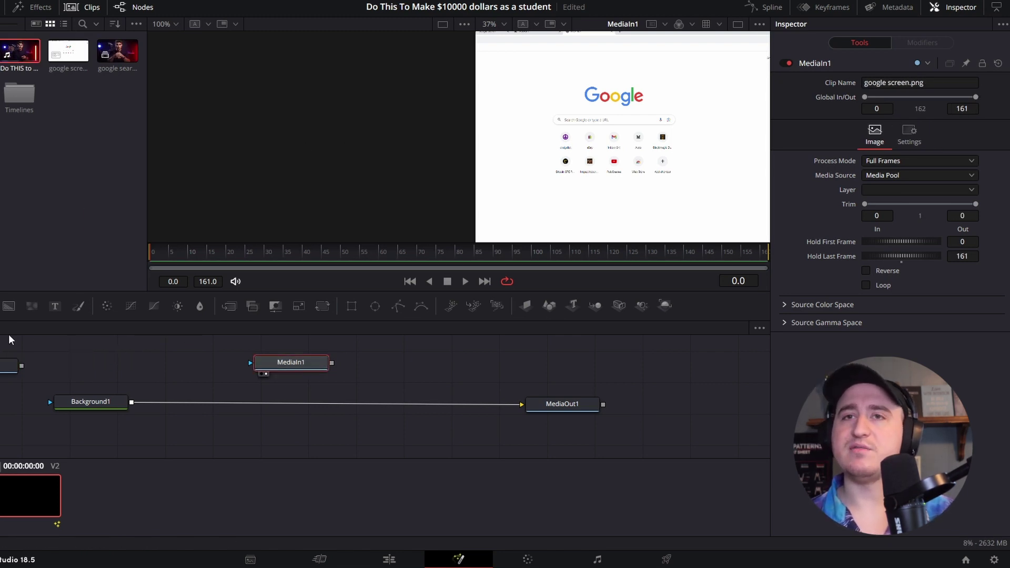
pyautogui.click(8, 365)
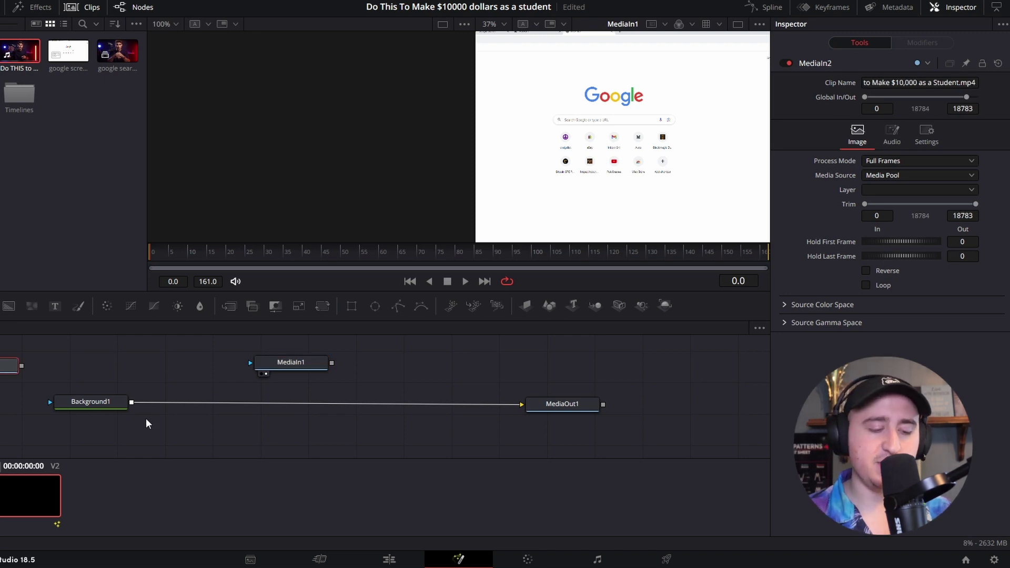
pyautogui.press('F2')
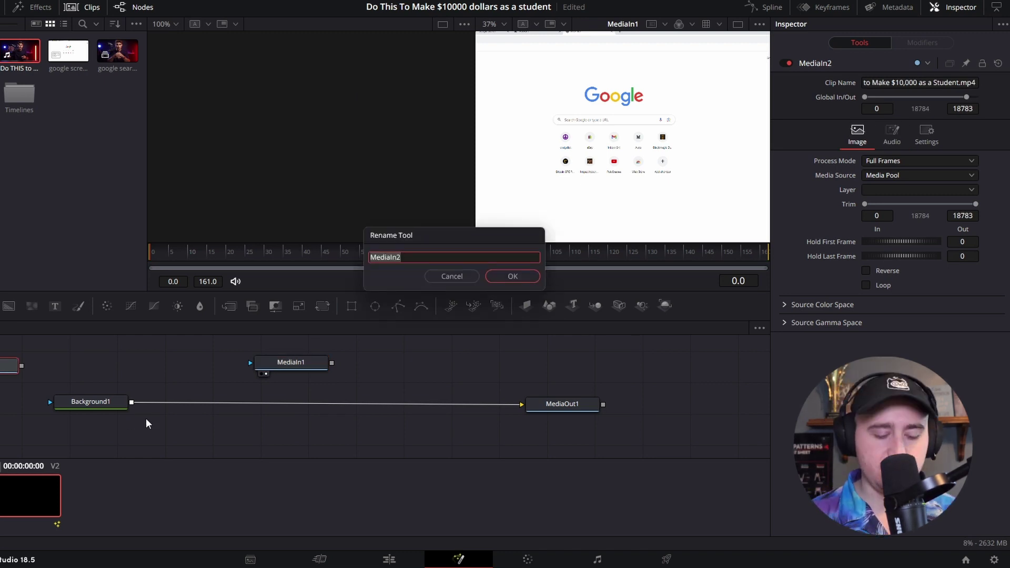
pyautogui.write('iman')
pyautogui.press('Return')
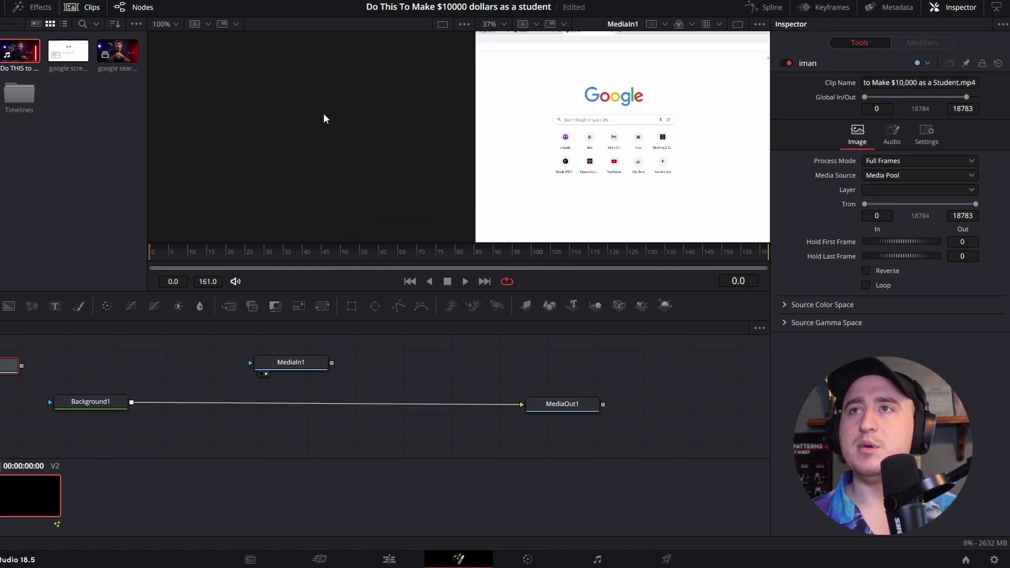
pyautogui.press('1')
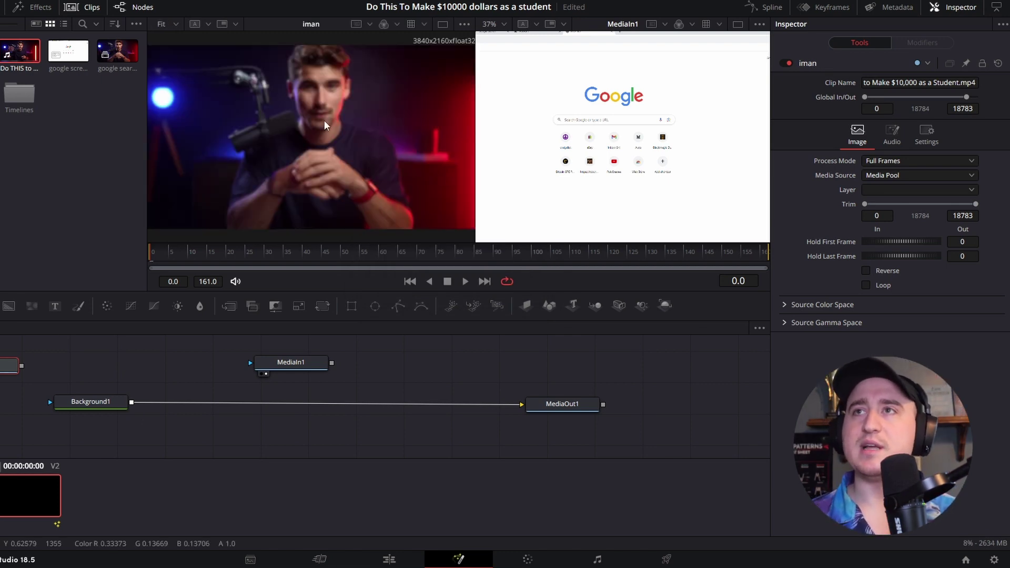
# - Delete the google screen.png node from the node graph
pyautogui.click(307, 363)
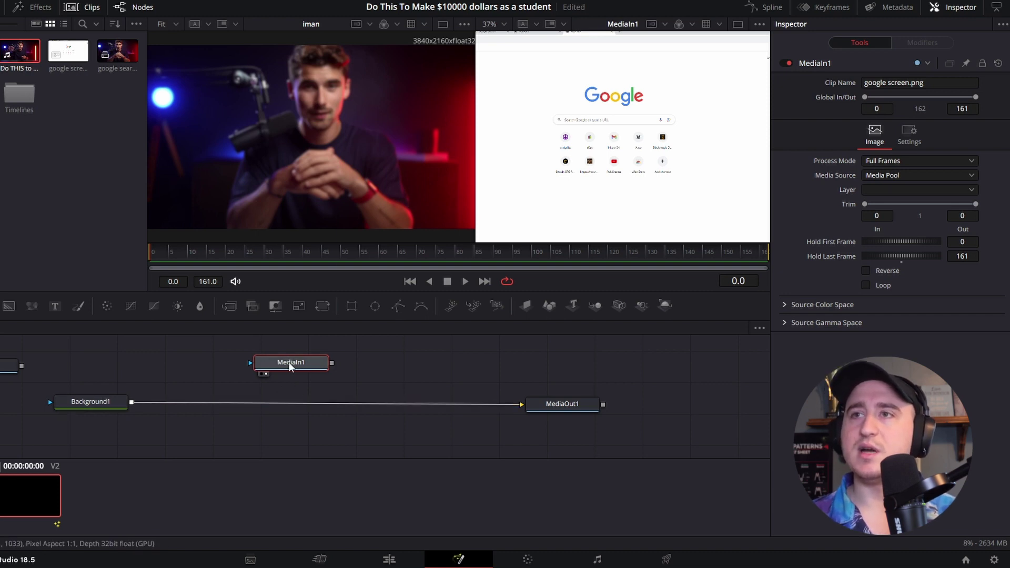
pyautogui.press('Delete')
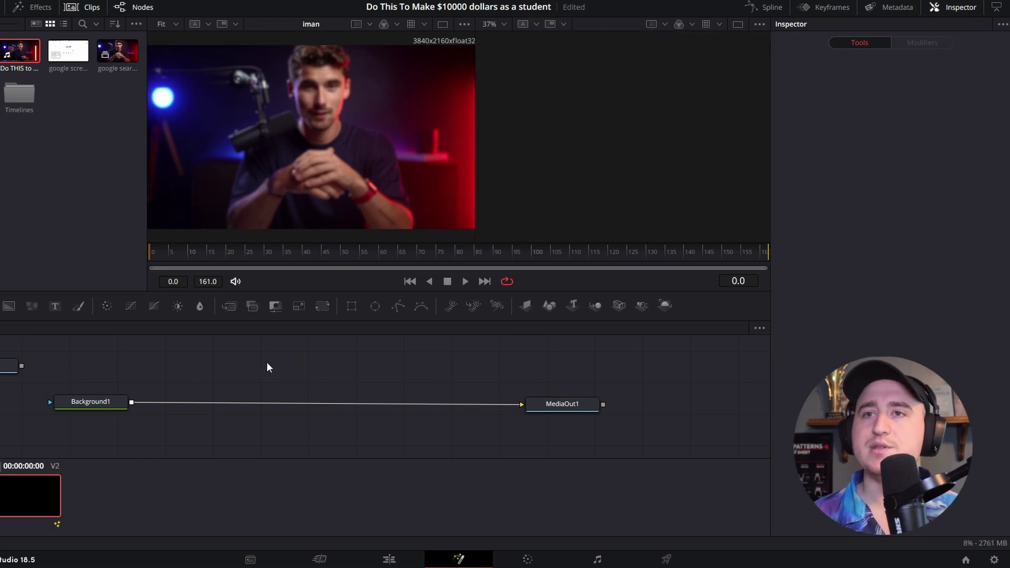
# - Enable arranging nodes to the grid and line up Background1 and MediaOut1 in one row
pyautogui.click(84, 401)
pyautogui.moveTo(114, 401)
pyautogui.mouseDown()
pyautogui.moveTo(116, 419)
pyautogui.moveTo(111, 412)
pyautogui.mouseUp()
pyautogui.rightClick(251, 372)
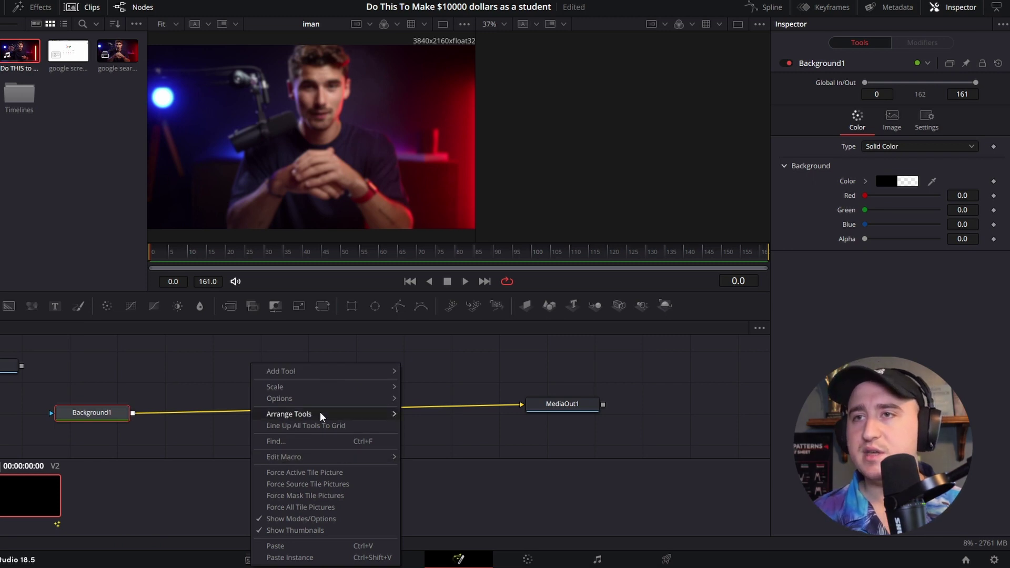
pyautogui.moveTo(320, 414)
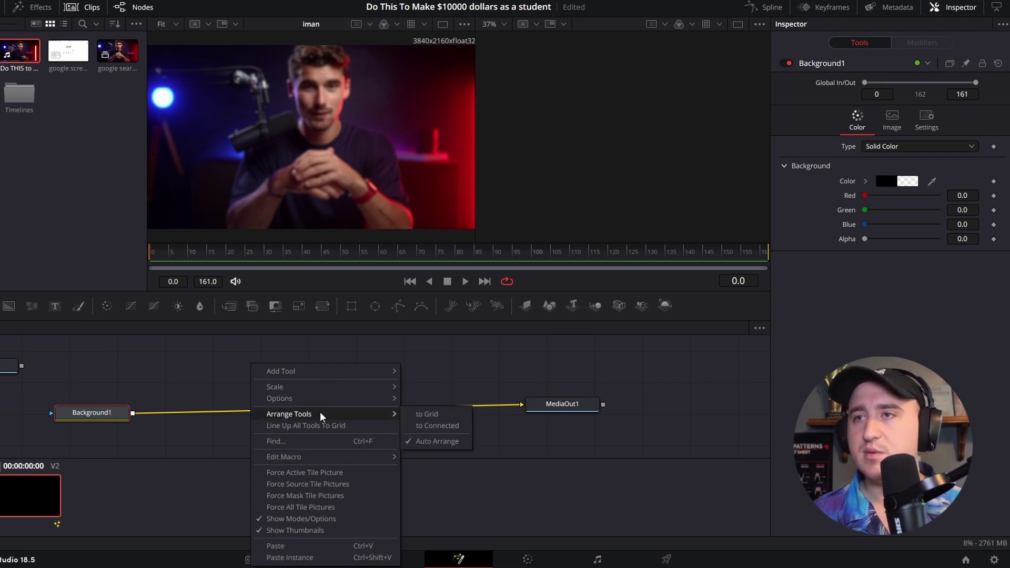
pyautogui.click(453, 414)
pyautogui.moveTo(577, 410)
pyautogui.mouseDown()
pyautogui.moveTo(586, 428)
pyautogui.moveTo(656, 428)
pyautogui.moveTo(587, 431)
pyautogui.moveTo(536, 392)
pyautogui.moveTo(582, 420)
pyautogui.mouseUp()
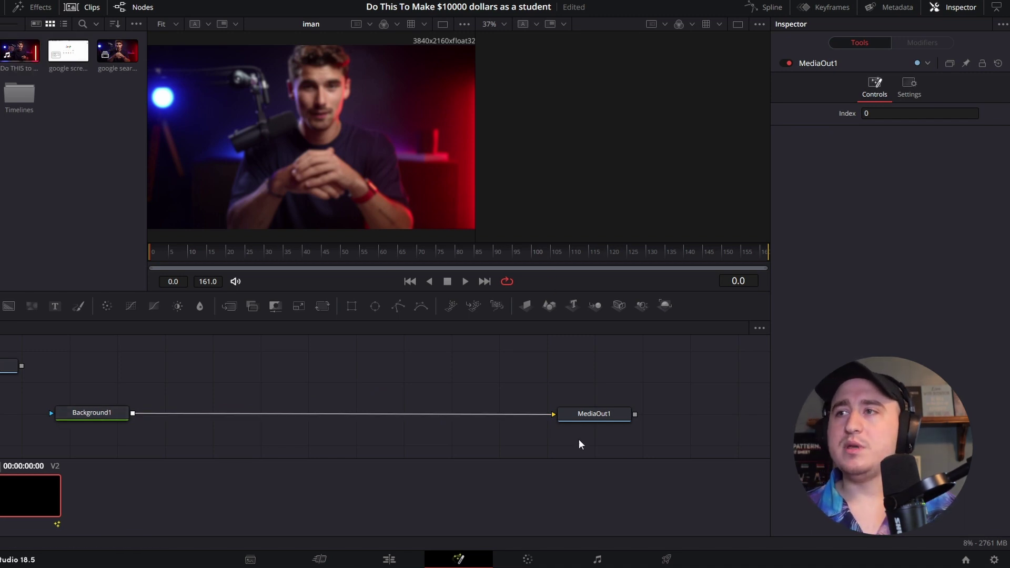
# - Show MediaOut1 in the empty viewer and move the playhead to frame 39, where the reference's search bar sits between the hands
pyautogui.moveTo(601, 417); pyautogui.dragTo(646, 141)
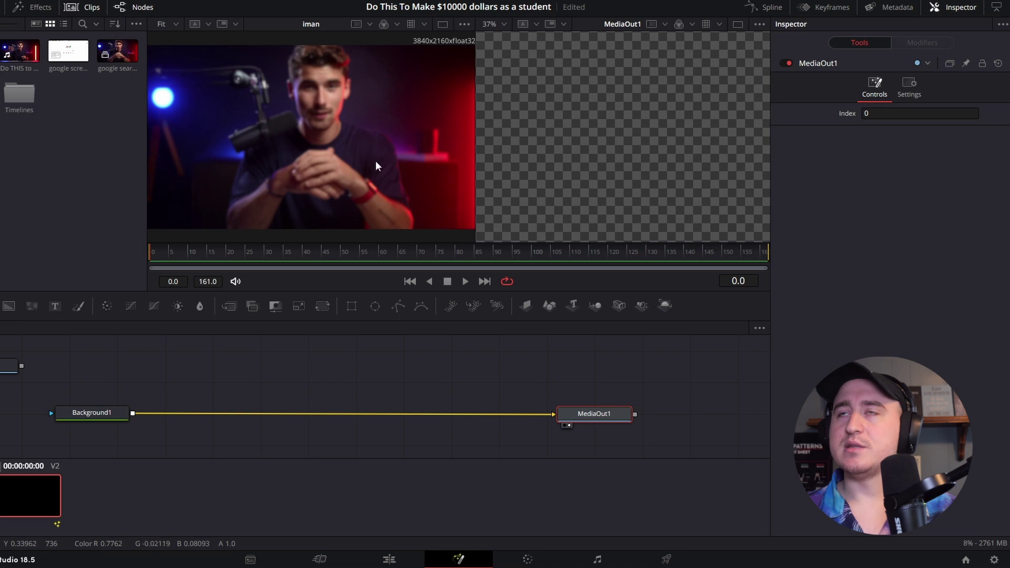
pyautogui.moveTo(160, 251); pyautogui.dragTo(348, 268)
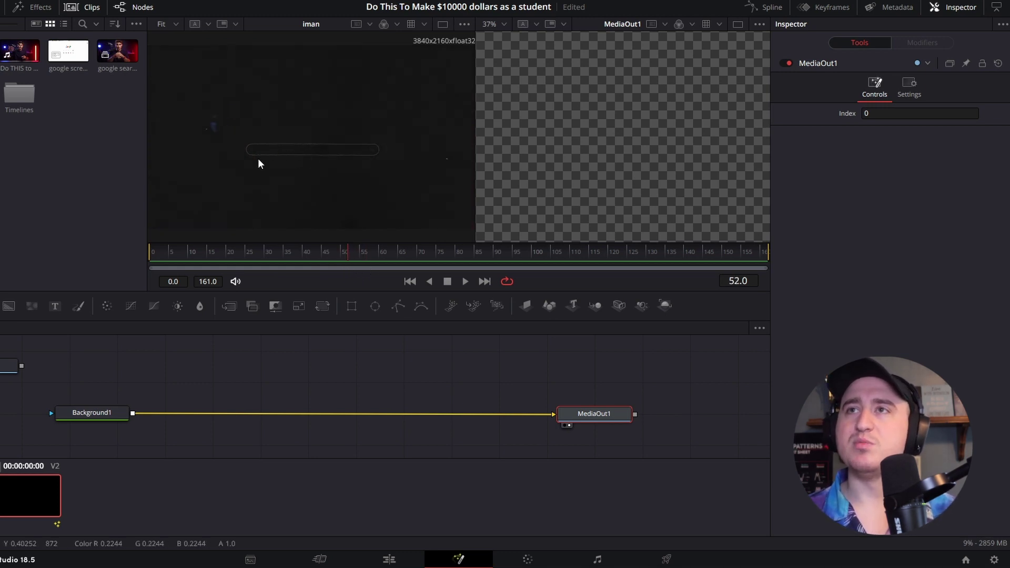
pyautogui.moveTo(347, 256); pyautogui.dragTo(298, 249)
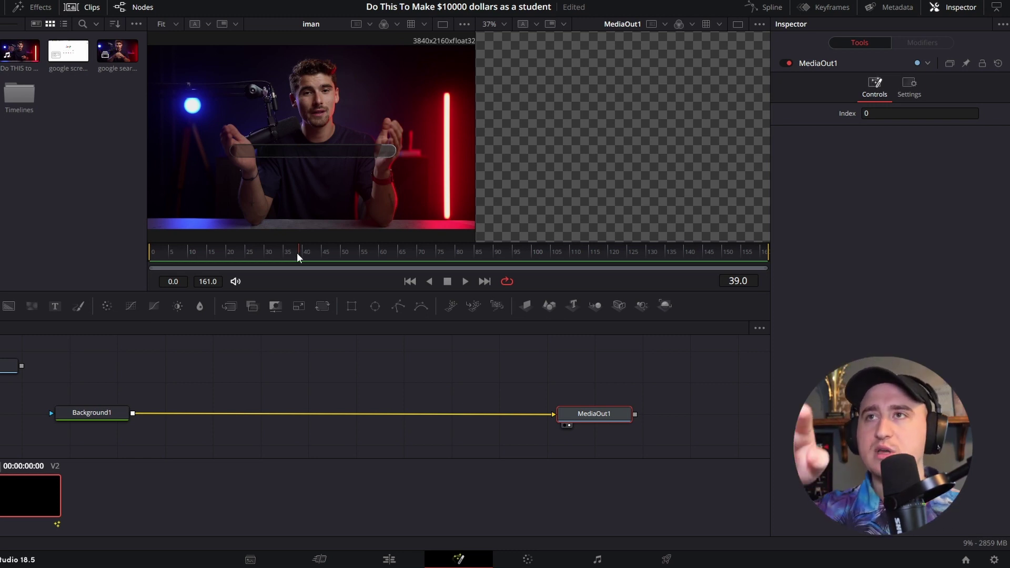
pyautogui.click(307, 252)
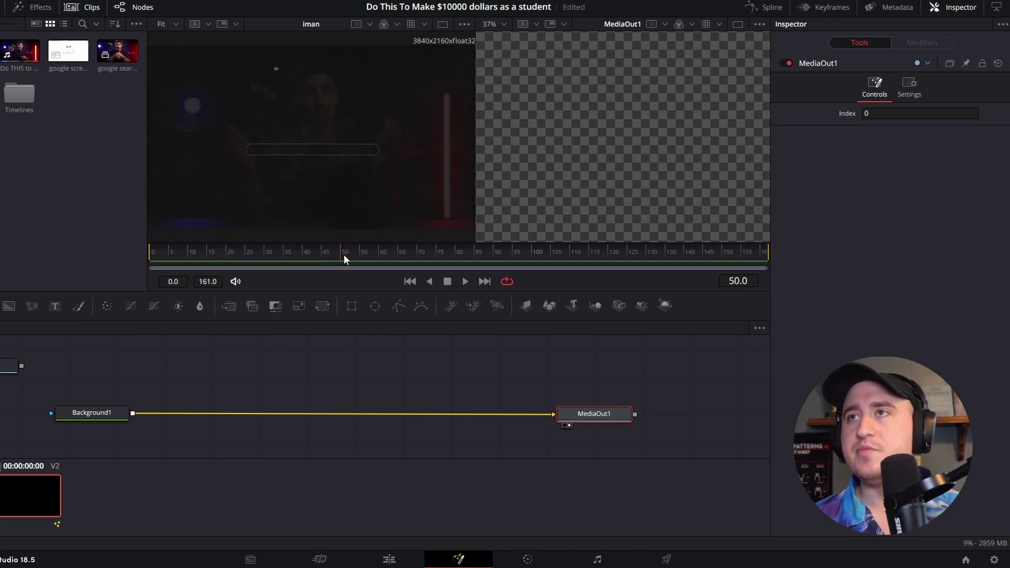
pyautogui.moveTo(306, 252); pyautogui.dragTo(299, 251)
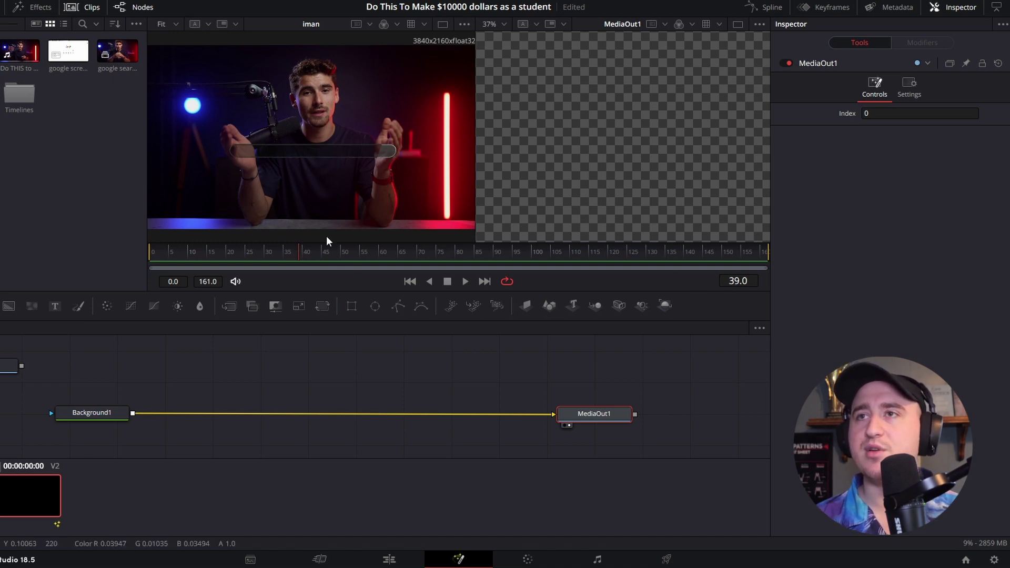
# - Add a second Background node merged over Background1
pyautogui.click(115, 414)
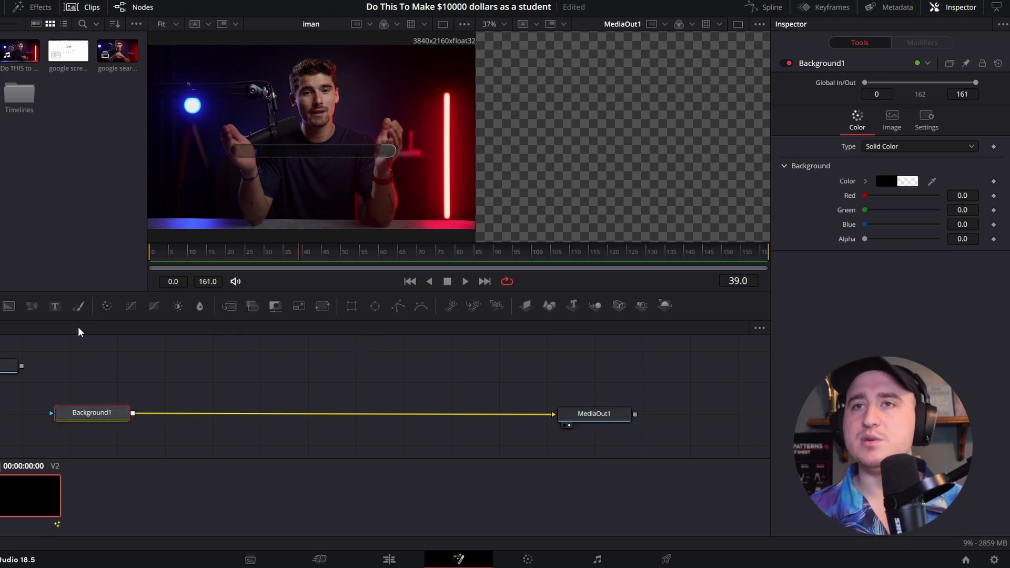
pyautogui.moveTo(8, 305); pyautogui.dragTo(133, 424)
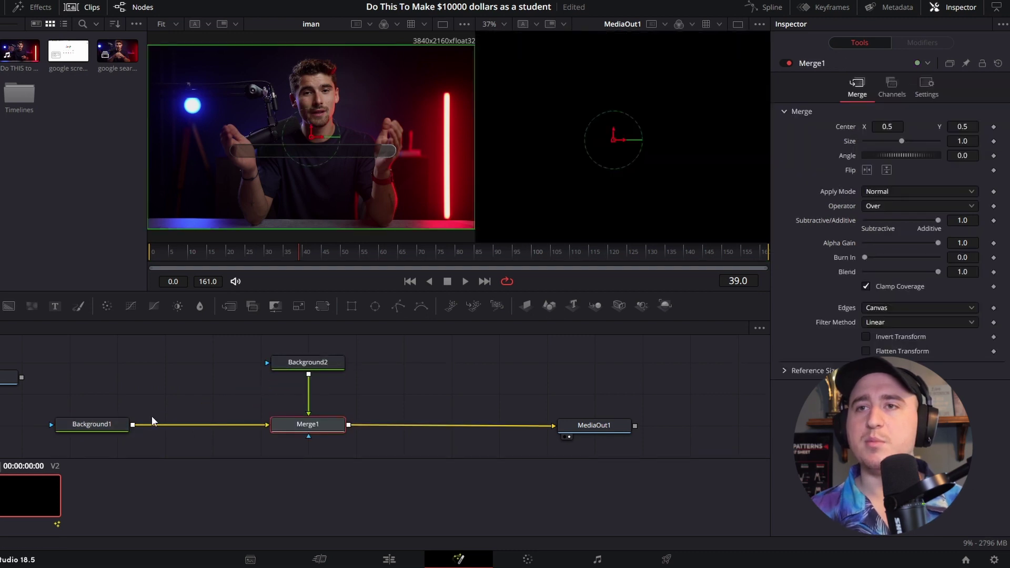
pyautogui.click(321, 367)
pyautogui.click(318, 424)
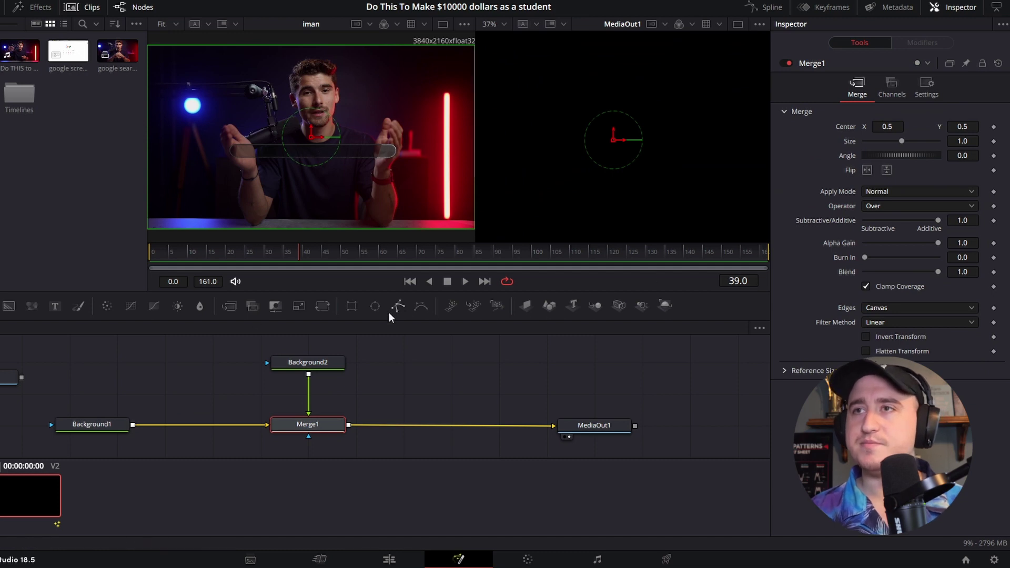
# - Mask the Background2 node with a Rectangle mask
pyautogui.click(320, 361)
pyautogui.click(350, 306)
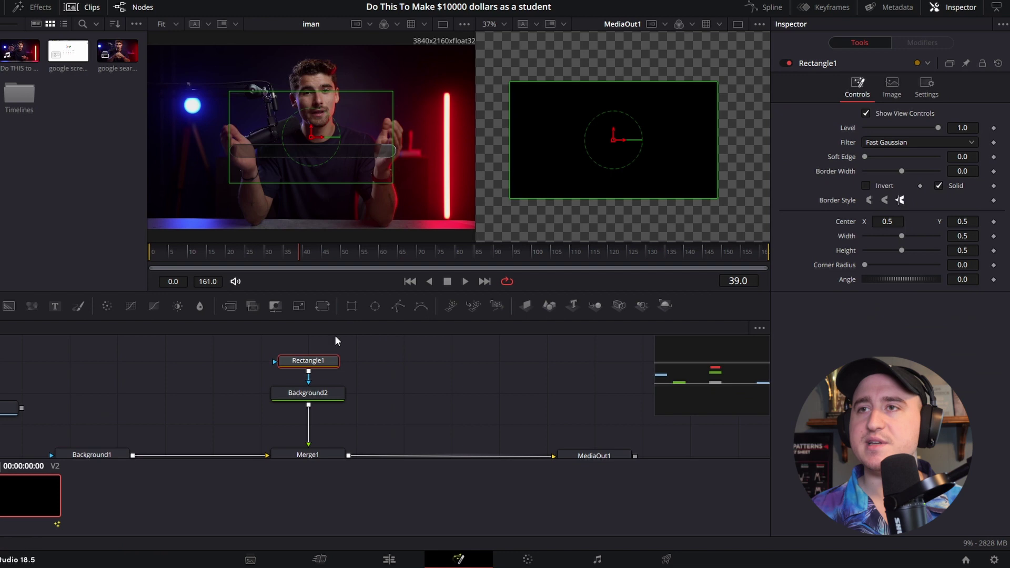
pyautogui.click(316, 394)
# - Shape the rectangle mask into a rounded bar with width 0.524, height 0.107, center Y 0.423 and corner radius 0.742
pyautogui.click(308, 361)
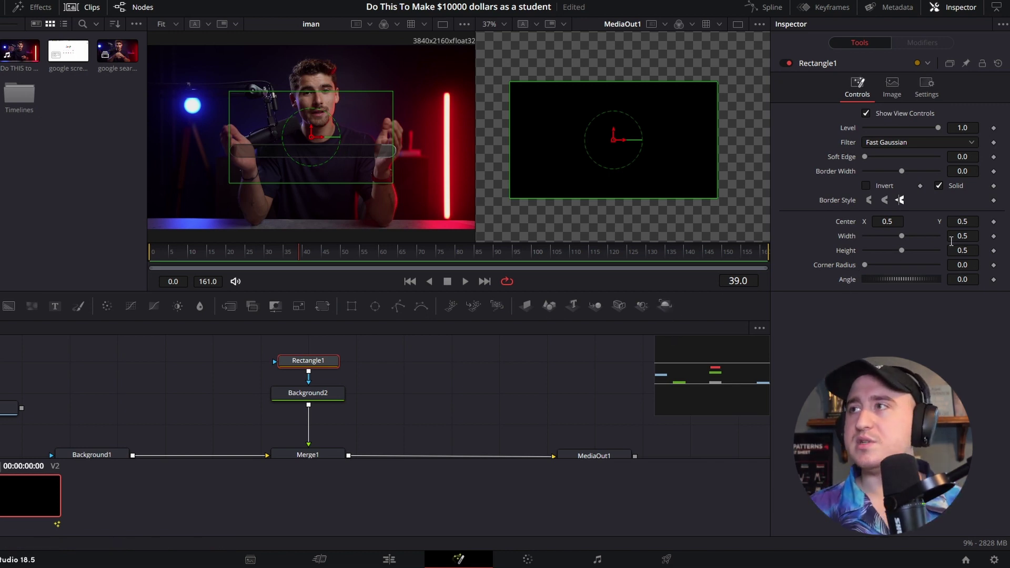
pyautogui.moveTo(956, 236)
pyautogui.mouseDown()
pyautogui.moveTo(969, 236)
pyautogui.moveTo(940, 250)
pyautogui.moveTo(960, 222)
pyautogui.mouseUp()
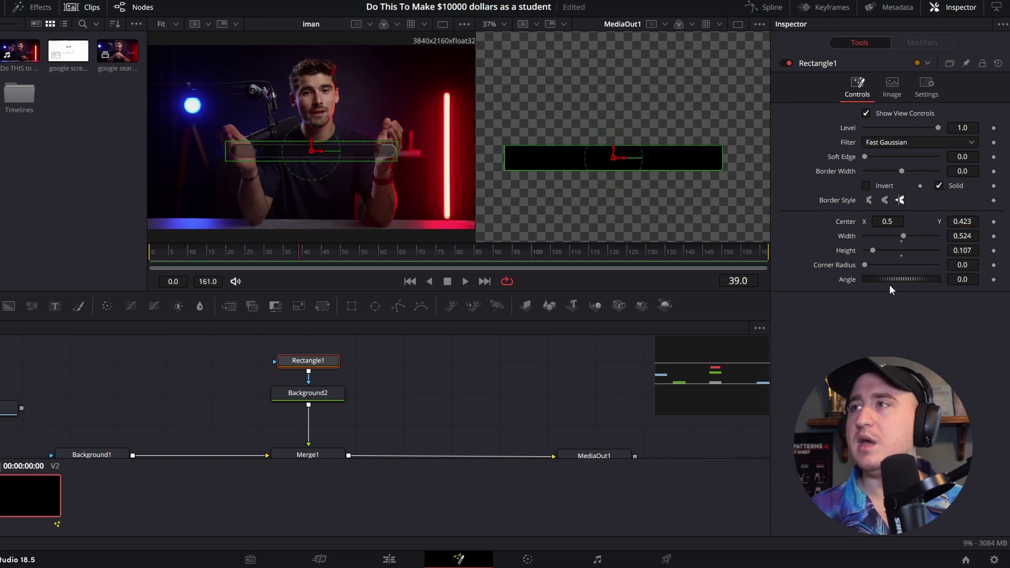
pyautogui.moveTo(959, 264); pyautogui.dragTo(974, 264)
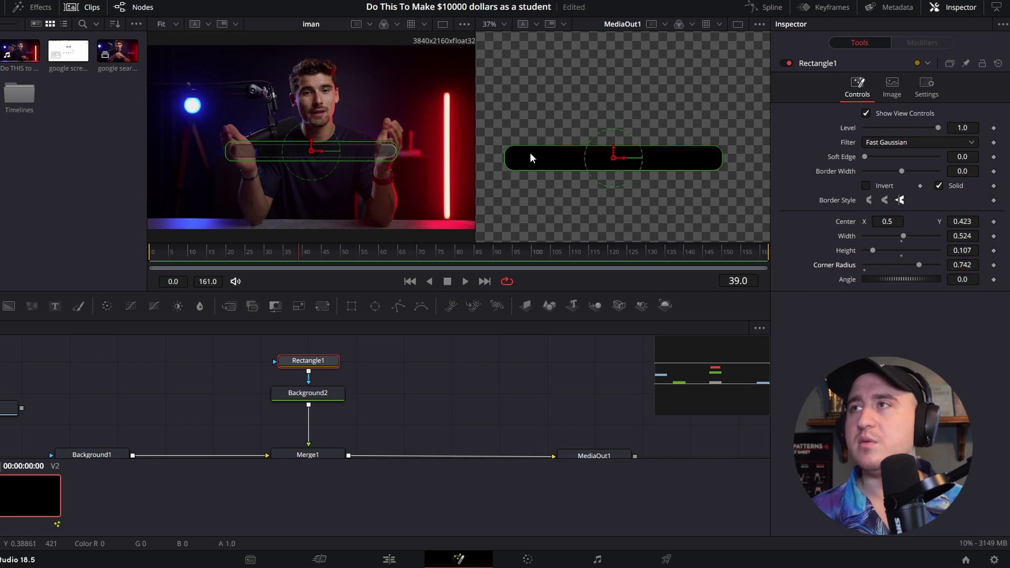
# - Match the rectangle mask to the reference search bar with width 0.508, height 0.073 and center X 0.505
pyautogui.scroll(2, 547, 159)
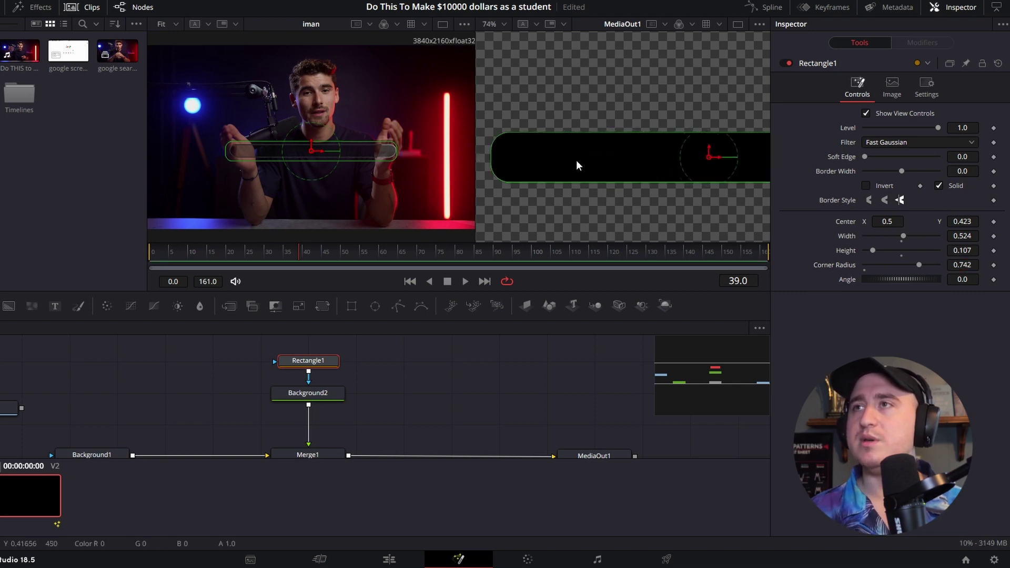
pyautogui.scroll(2, 287, 149)
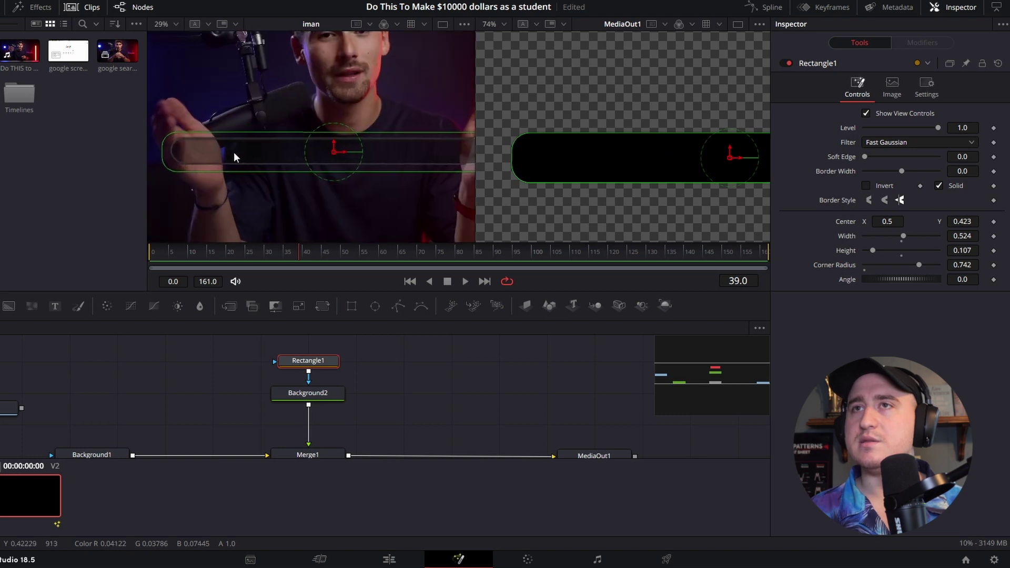
pyautogui.scroll(1, 211, 151)
pyautogui.moveTo(187, 154); pyautogui.dragTo(258, 166)
pyautogui.scroll(-1, 261, 165)
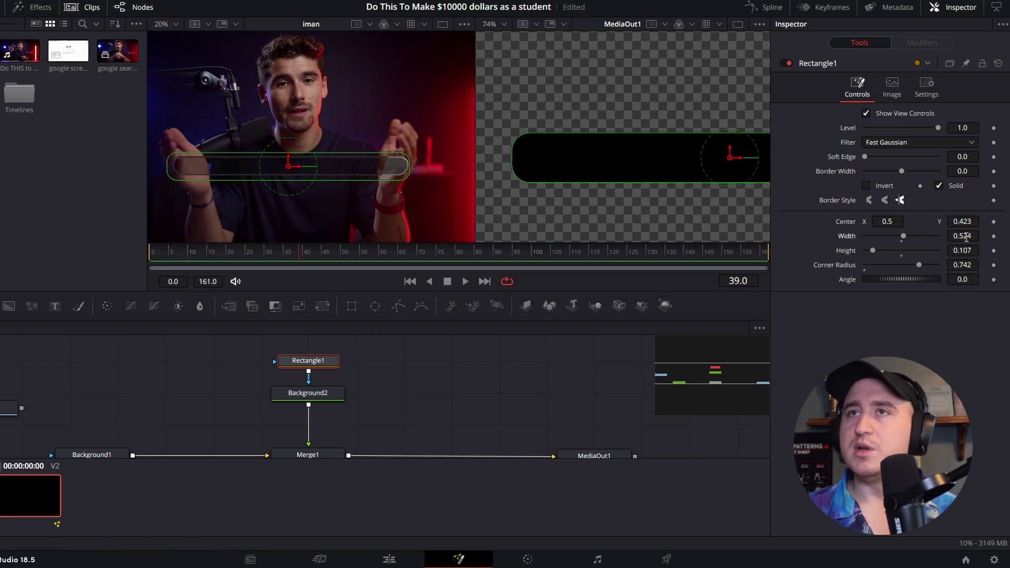
pyautogui.moveTo(949, 238); pyautogui.dragTo(898, 221)
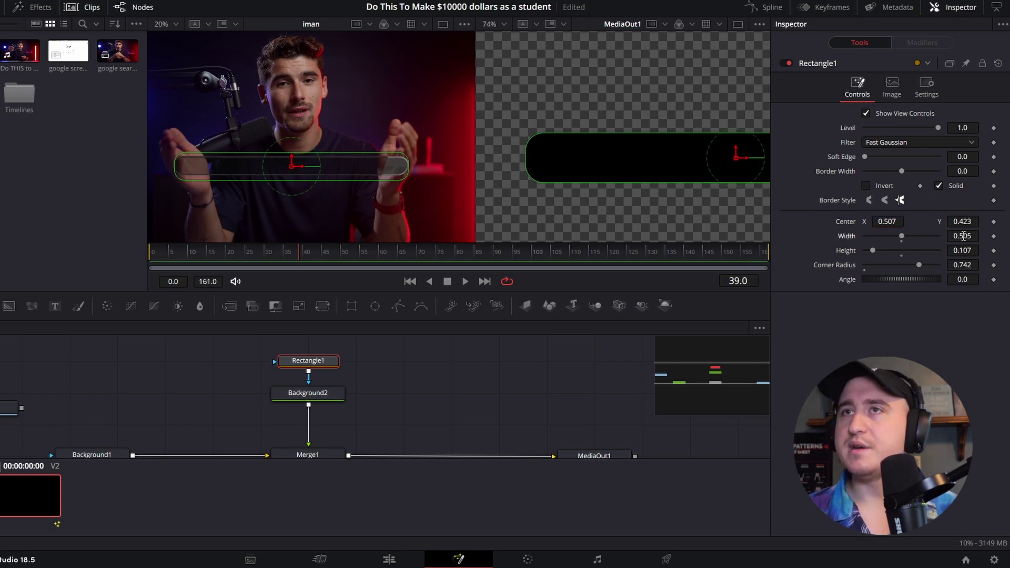
pyautogui.moveTo(964, 236); pyautogui.dragTo(957, 251)
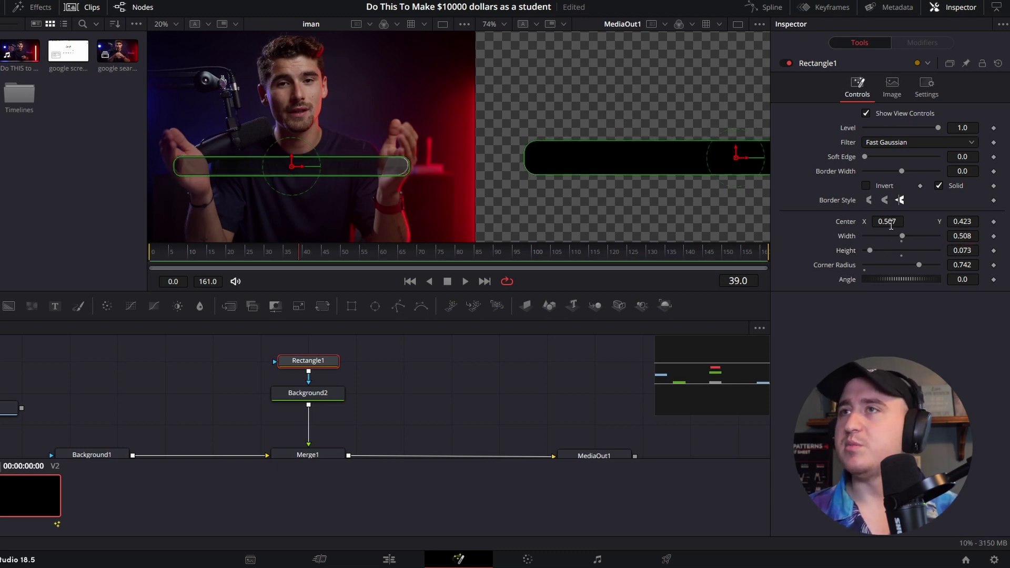
pyautogui.moveTo(888, 221); pyautogui.dragTo(885, 221)
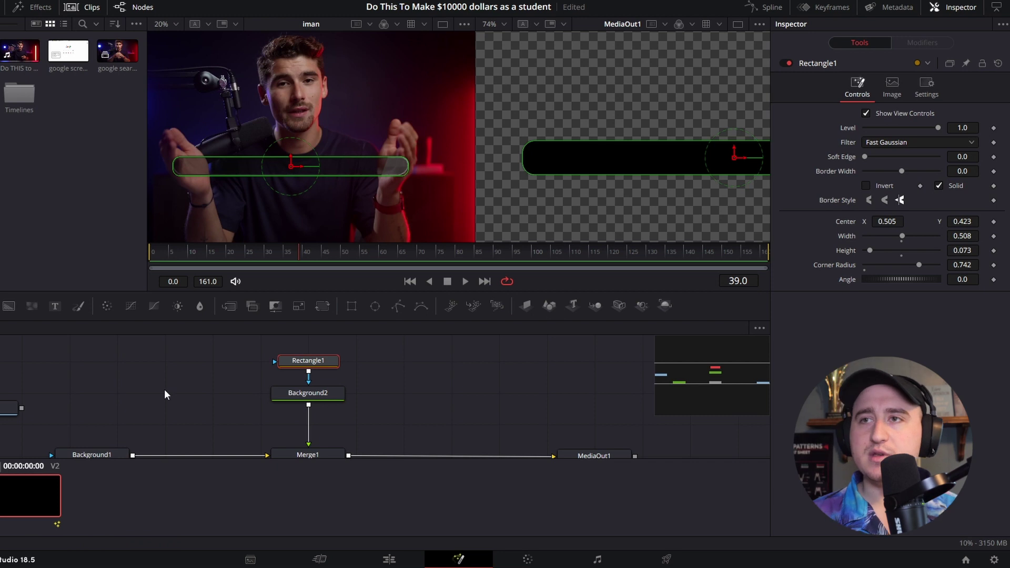
# - Sample Background2's color from the inside of the search bar in the reference footage
pyautogui.click(218, 364)
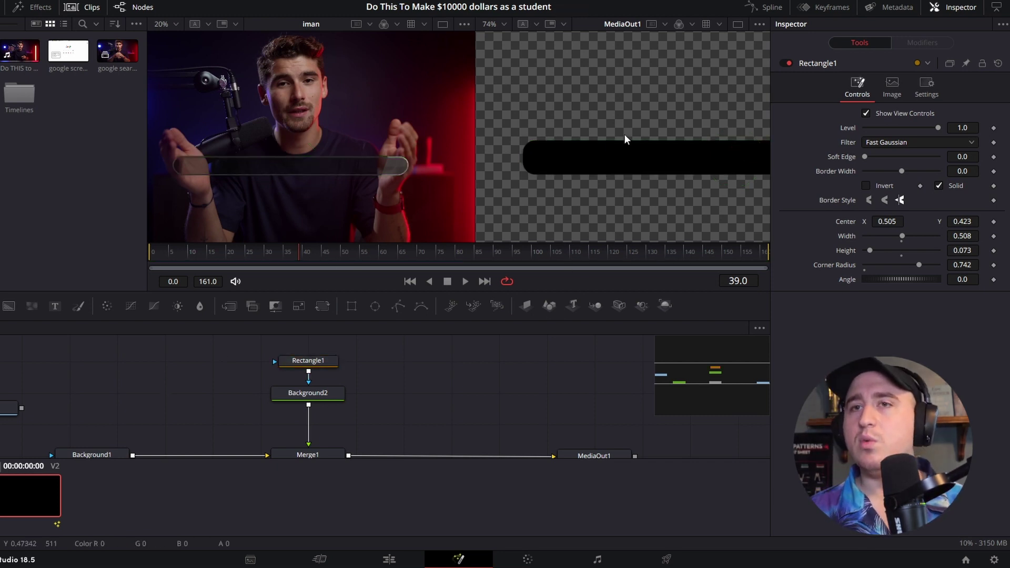
pyautogui.scroll(-5, 641, 129)
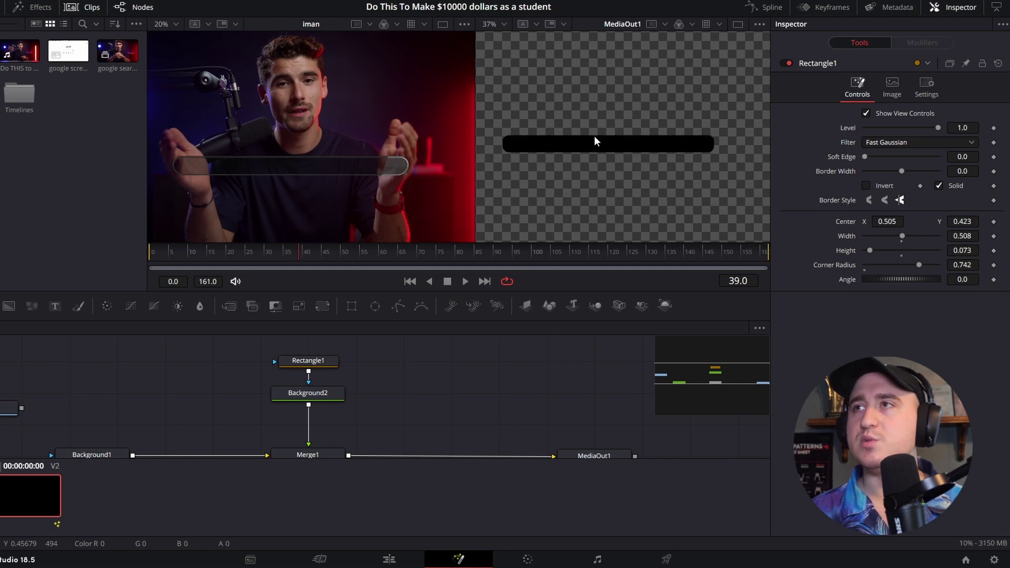
pyautogui.scroll(-1, 327, 405)
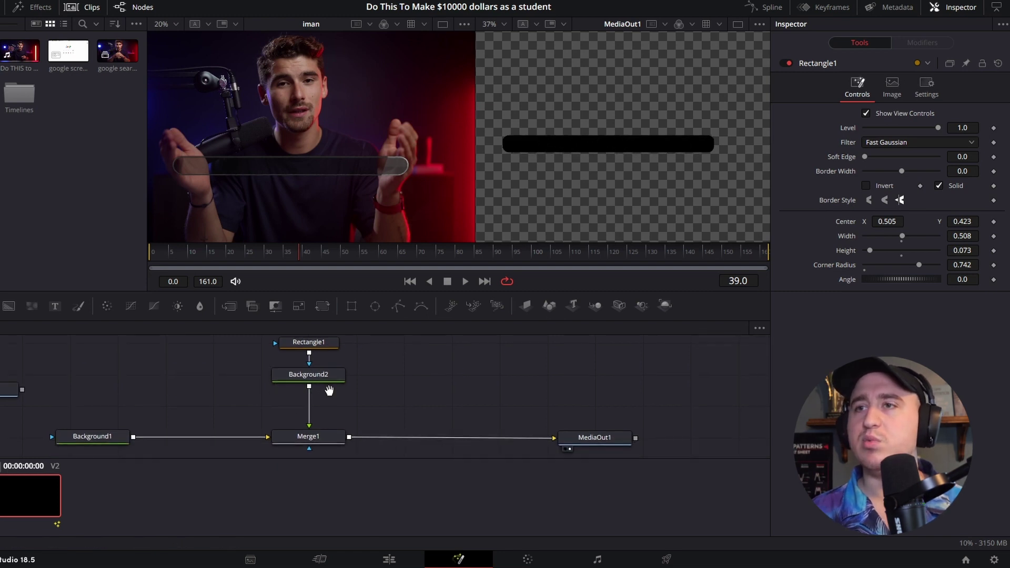
pyautogui.click(322, 374)
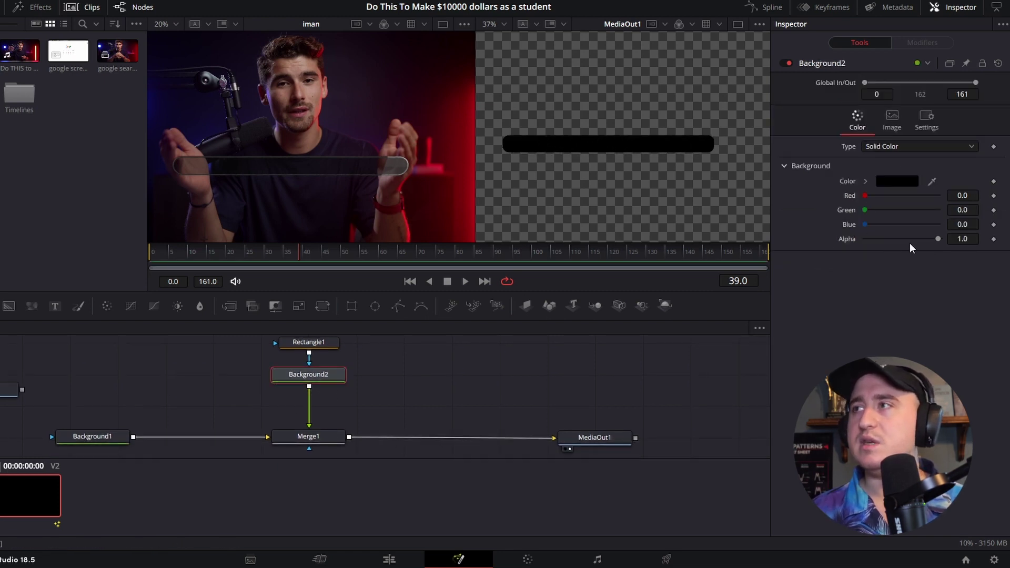
pyautogui.moveTo(939, 239); pyautogui.dragTo(908, 239)
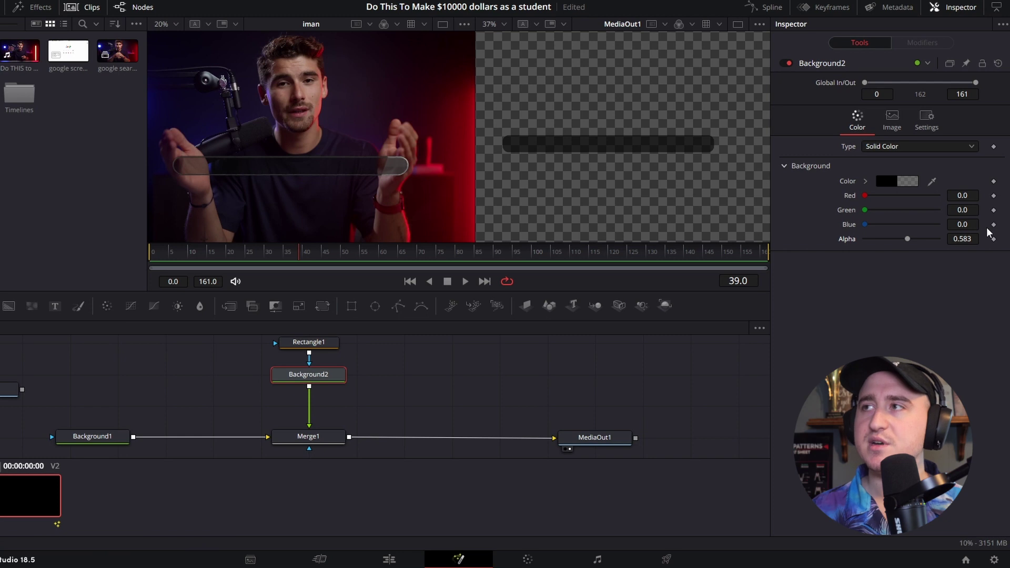
pyautogui.moveTo(930, 181); pyautogui.dragTo(295, 162)
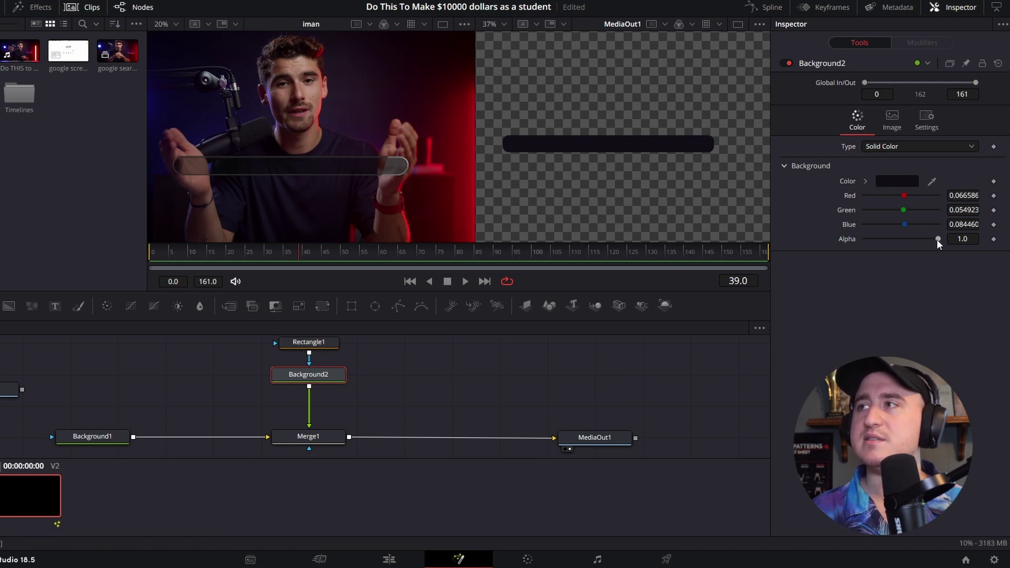
# - Set Background2's alpha to 0.837 to approximate the translucency of the reference search bar
pyautogui.scroll(-2, 968, 240)
pyautogui.rightClick(970, 239)
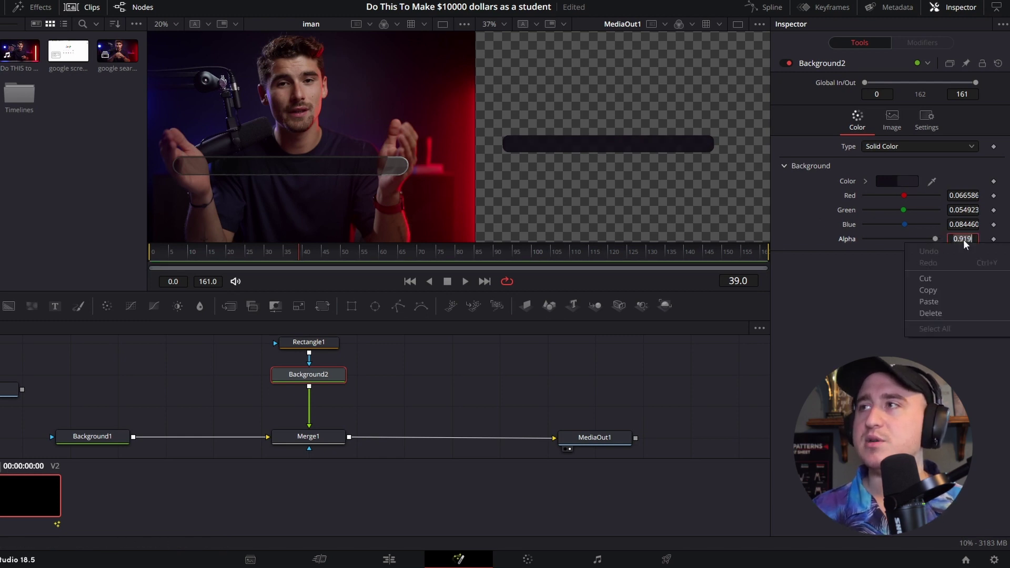
pyautogui.press('Escape')
pyautogui.scroll(-3, 973, 239)
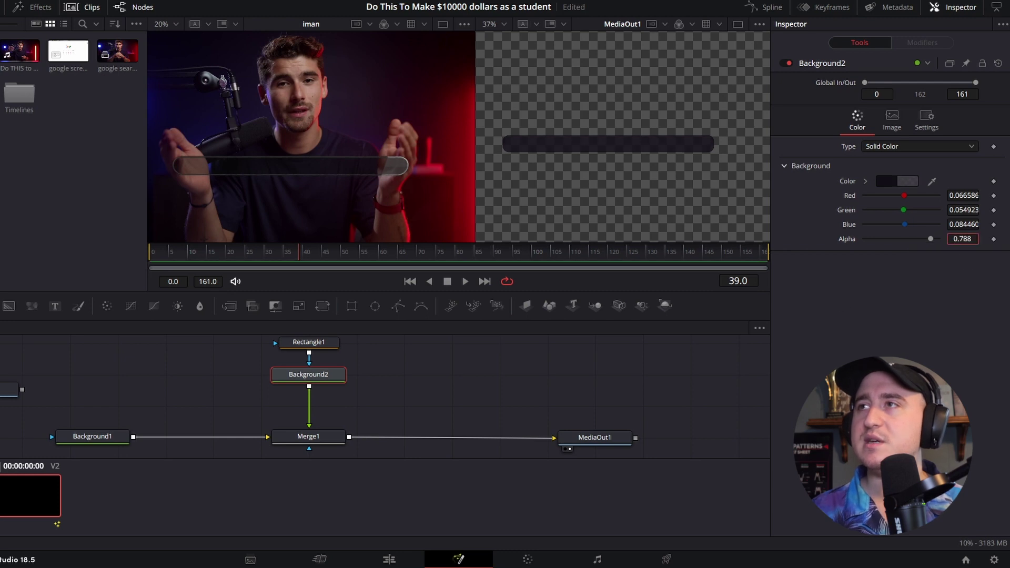
pyautogui.scroll(1, 963, 239)
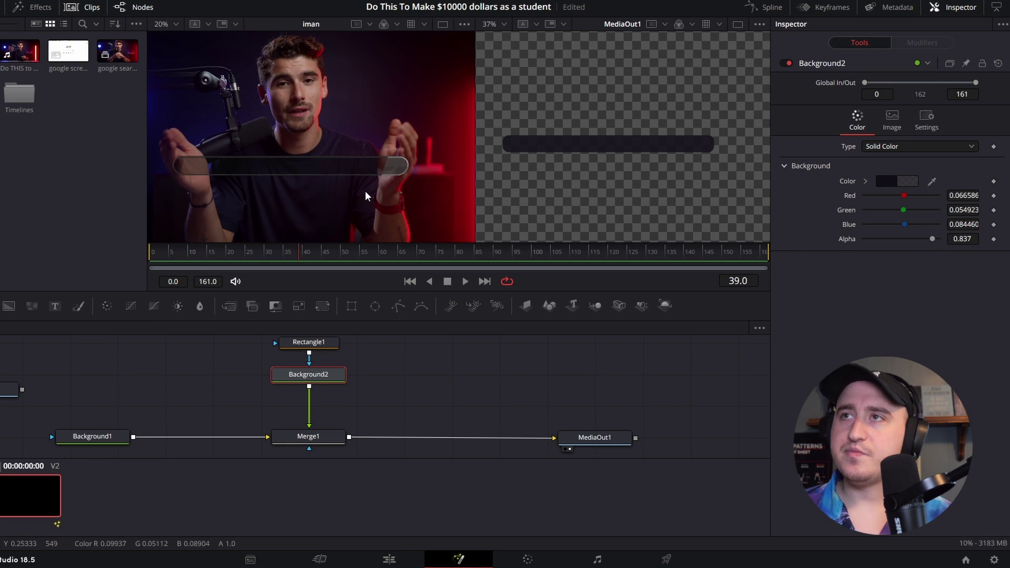
pyautogui.scroll(2, 237, 161)
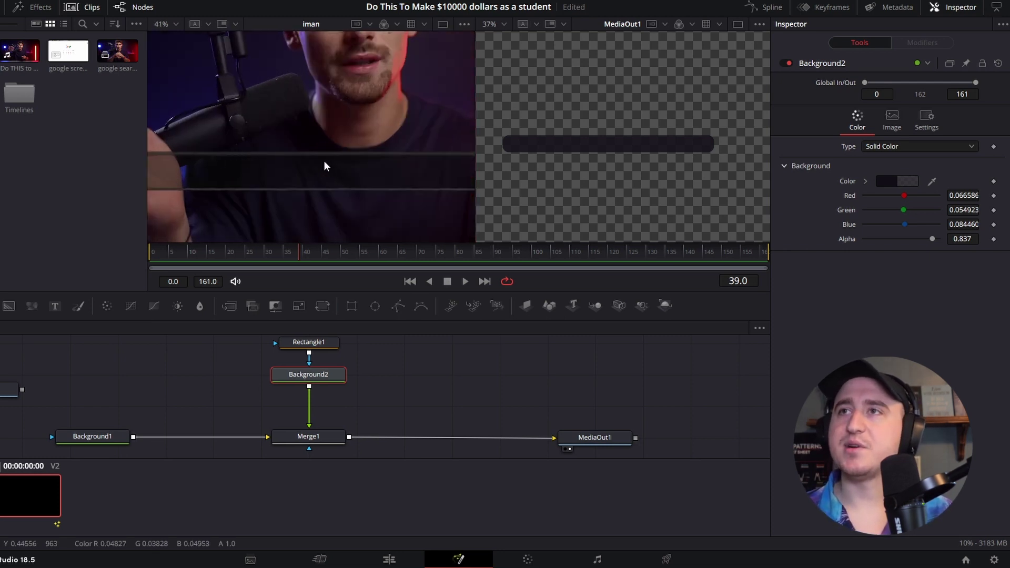
pyautogui.scroll(-3, 331, 153)
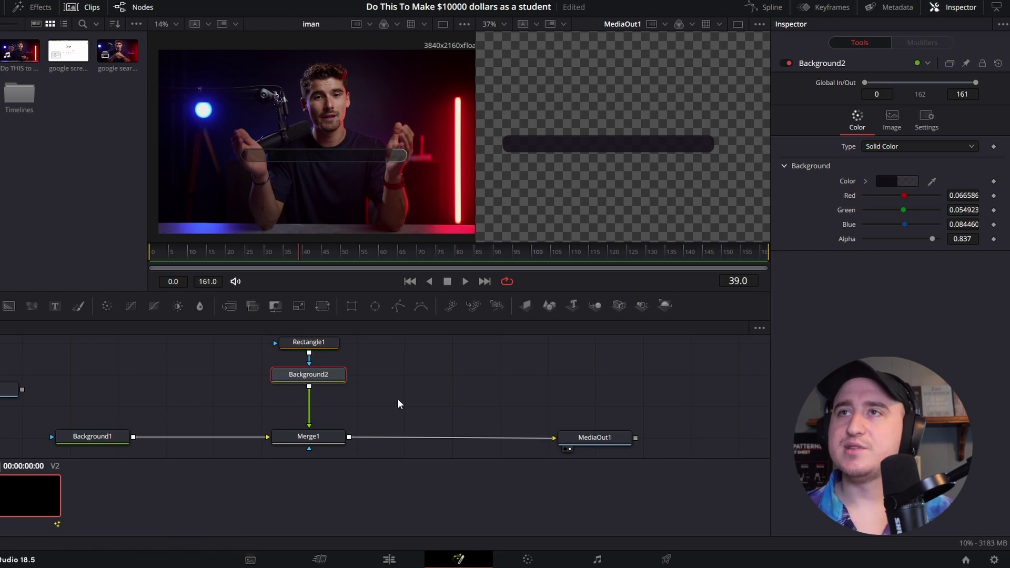
# - Duplicate Background2 together with its Rectangle1 mask and merge the copy over Merge1's output
pyautogui.moveTo(260, 345); pyautogui.dragTo(343, 390)
pyautogui.click(395, 367)
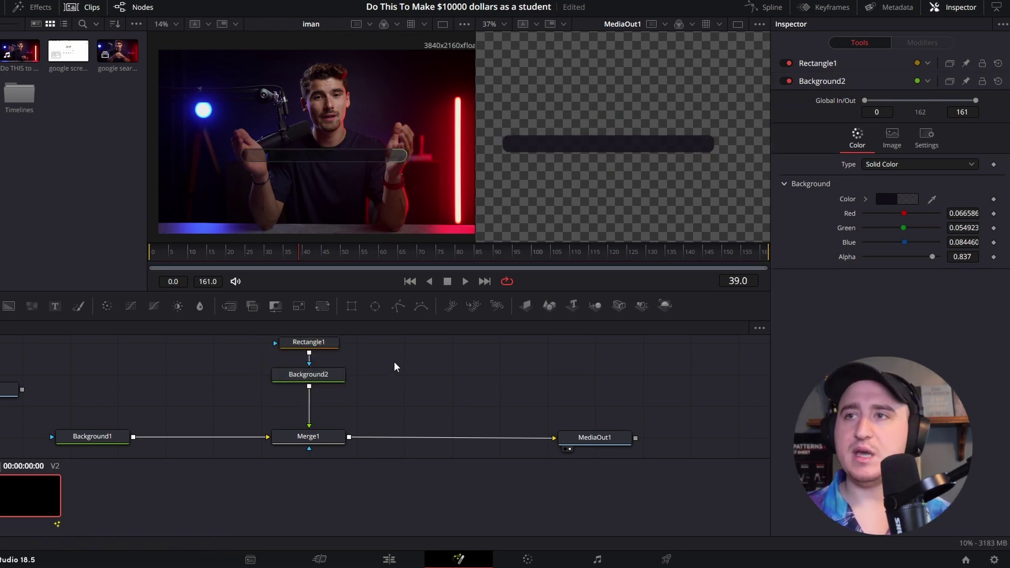
pyautogui.hotkey('ctrl', 'v')
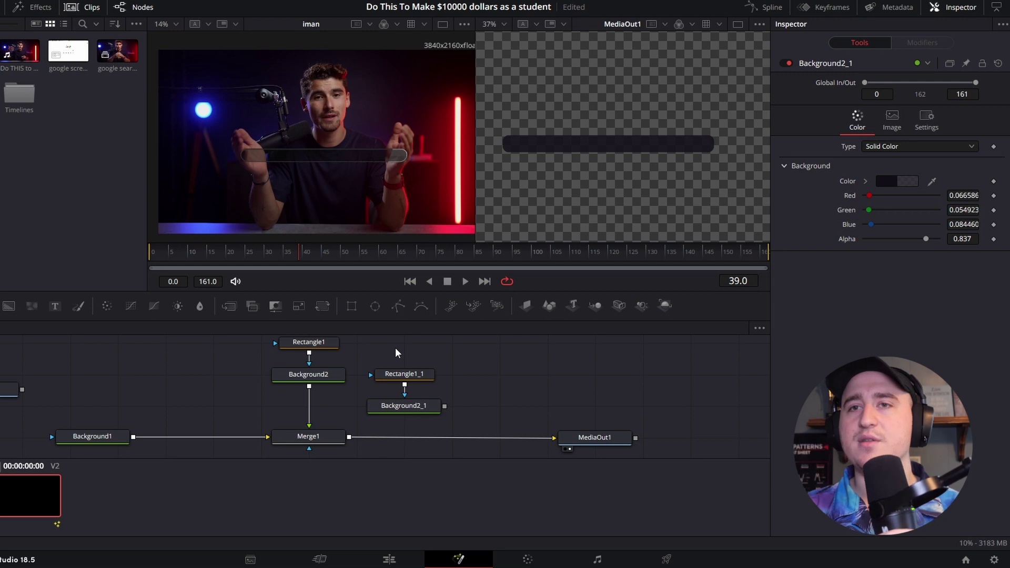
pyautogui.moveTo(386, 358); pyautogui.dragTo(469, 449)
pyautogui.moveTo(406, 411); pyautogui.dragTo(349, 437)
pyautogui.click(457, 399)
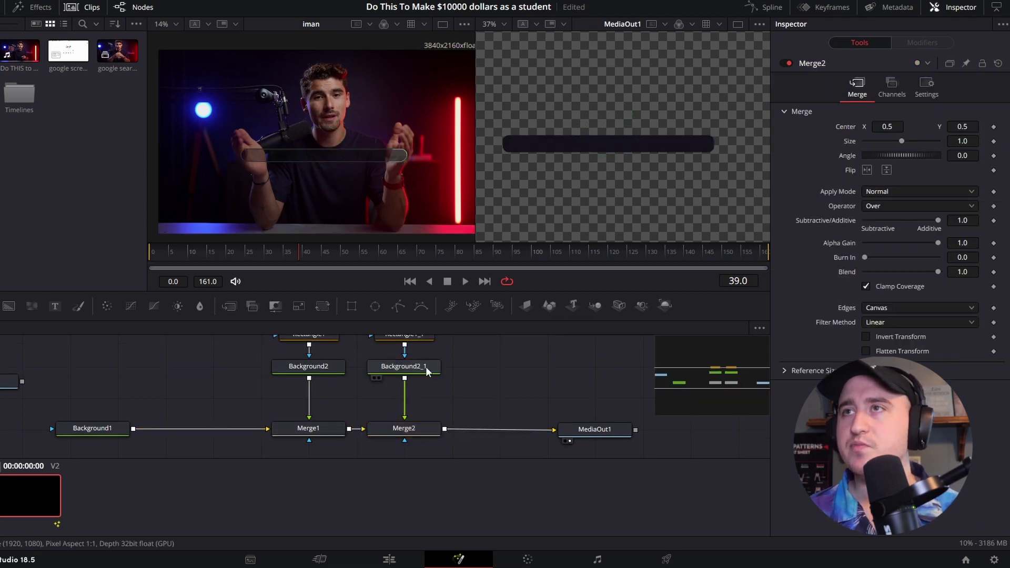
# - Turn the duplicated Rectangle1_1 mask into an outline by disabling Solid and setting its border width to 0.006
pyautogui.click(412, 336)
pyautogui.scroll(1, 412, 335)
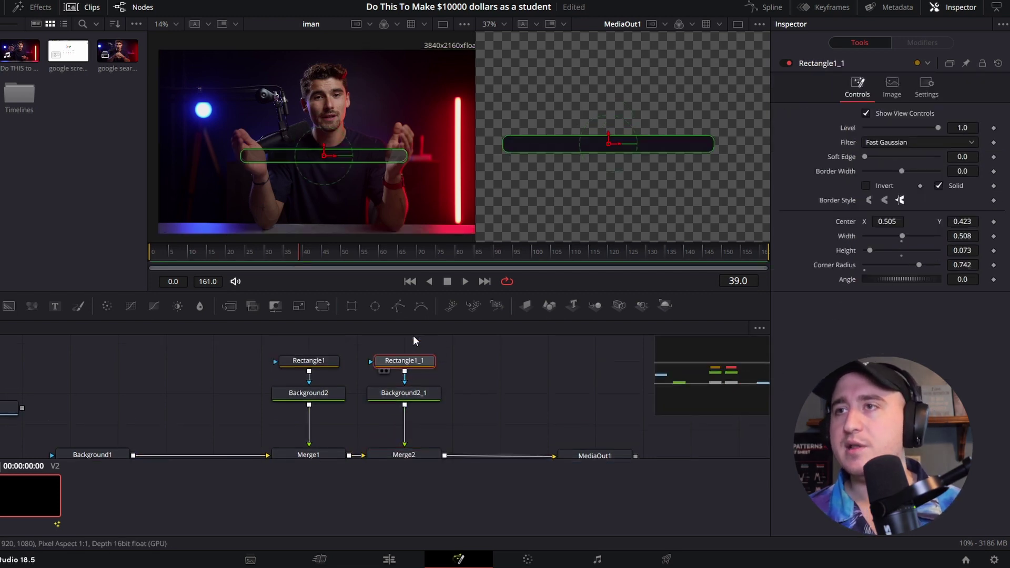
pyautogui.click(939, 185)
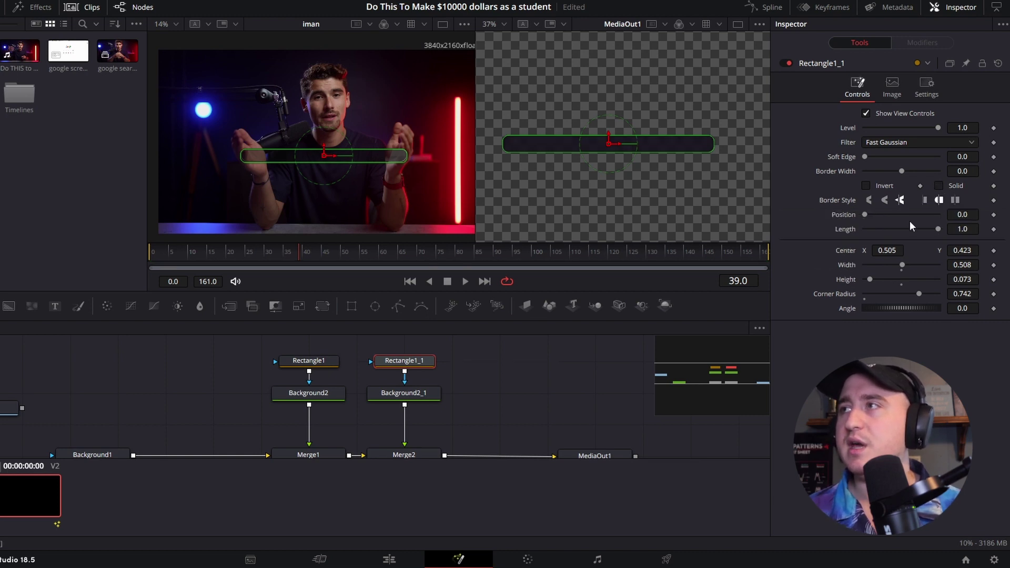
pyautogui.click(966, 172)
pyautogui.write('0.0013')
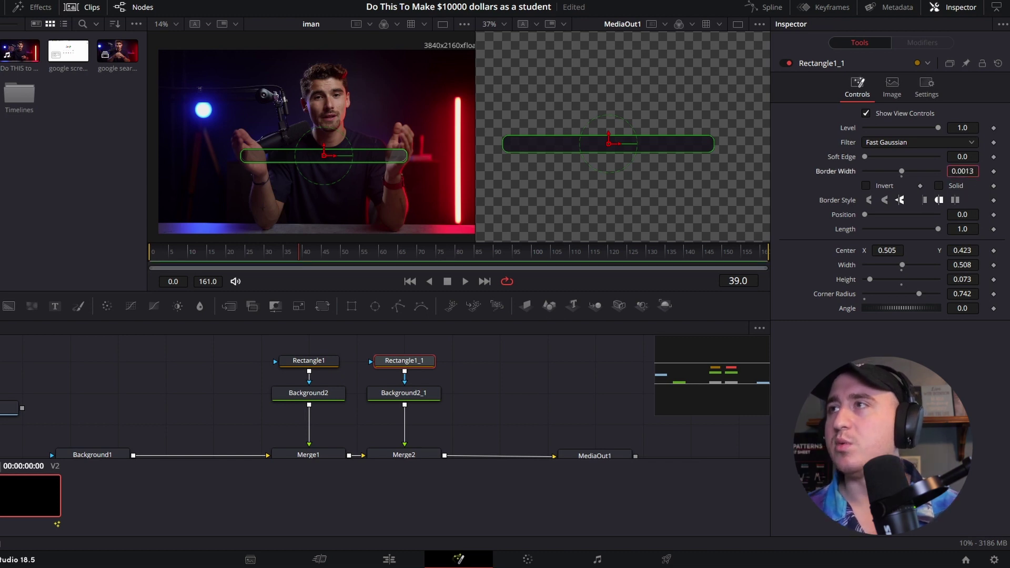
pyautogui.press('BackSpace')
pyautogui.press('BackSpace')
pyautogui.write('6')
pyautogui.press('Return')
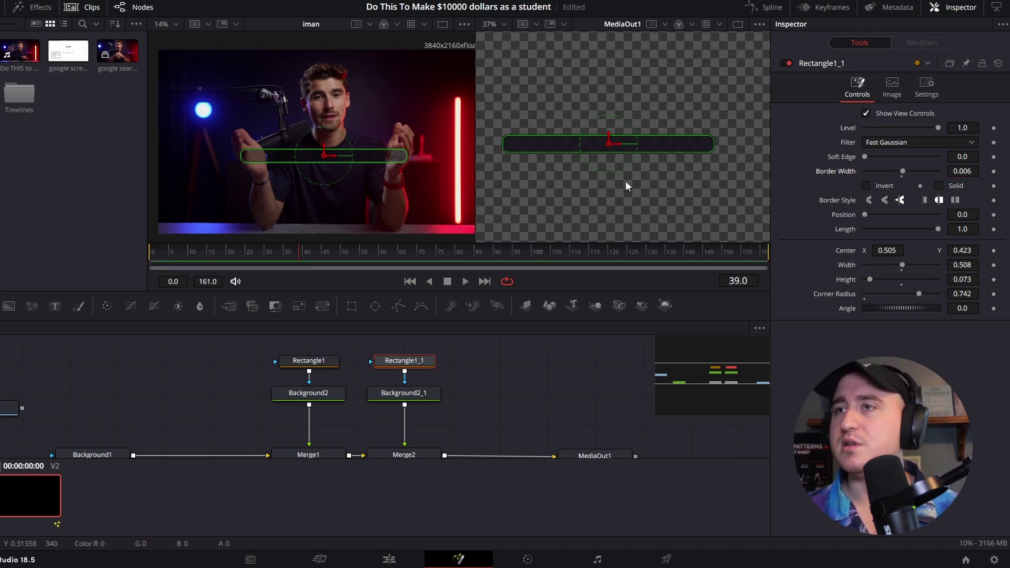
# - Fine-tune Rectangle1_1's border width, trying 0.0074, 0.0049 and 0.0052 before settling on 0.0059
pyautogui.scroll(6, 621, 143)
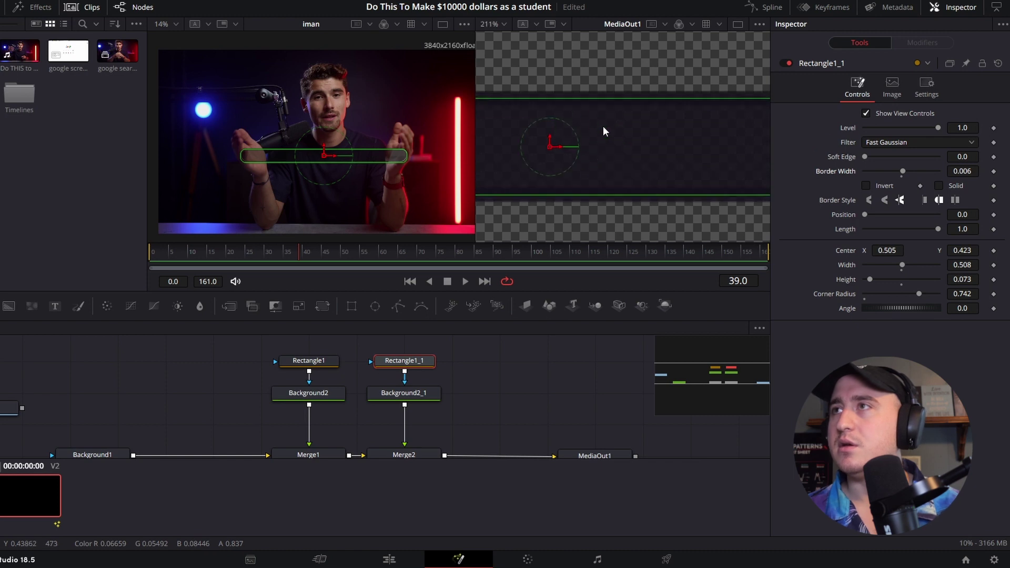
pyautogui.moveTo(642, 146); pyautogui.dragTo(652, 155)
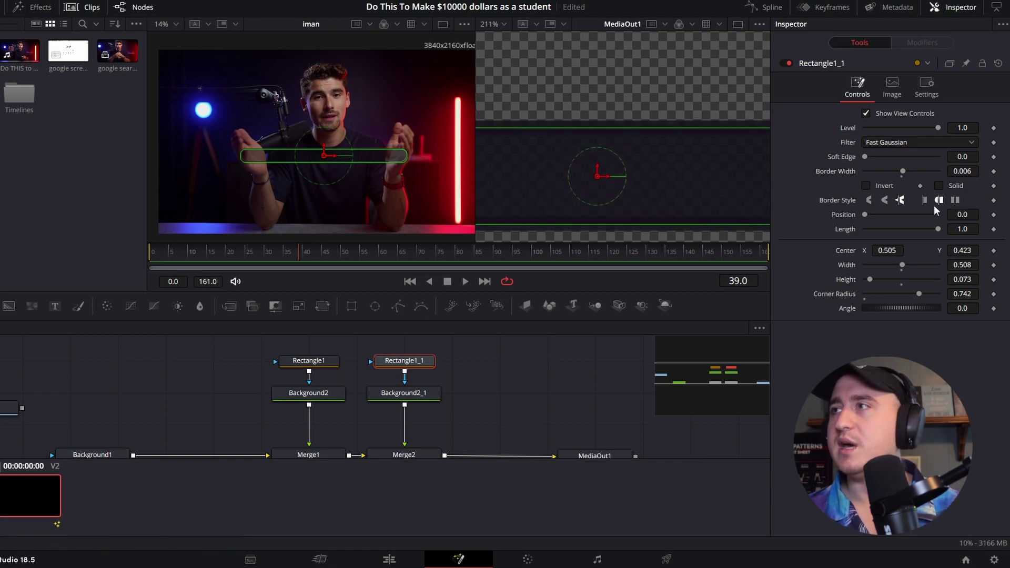
pyautogui.click(961, 173)
pyautogui.press('BackSpace')
pyautogui.write('87')
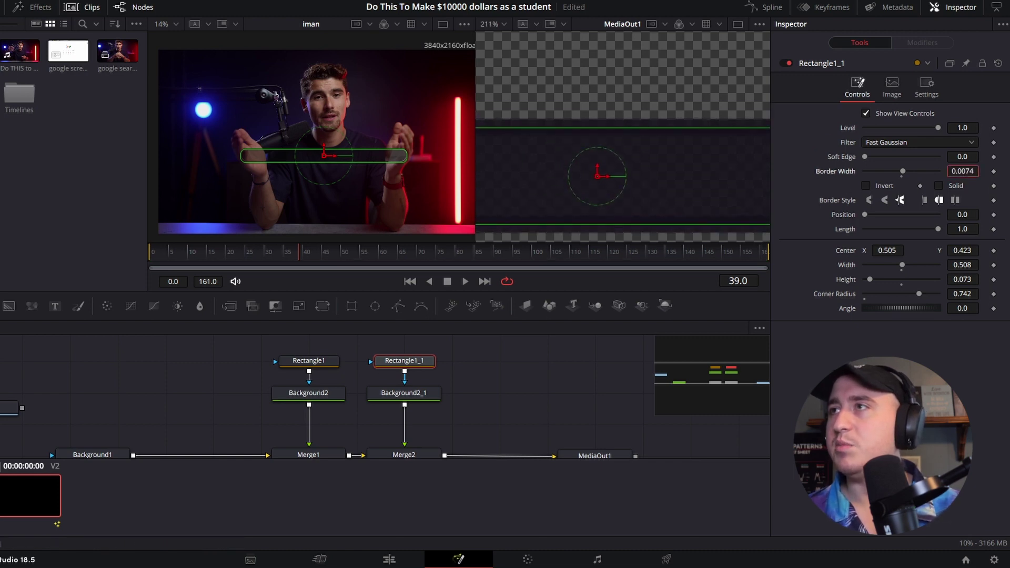
pyautogui.press('BackSpace')
pyautogui.press('BackSpace')
pyautogui.write('4')
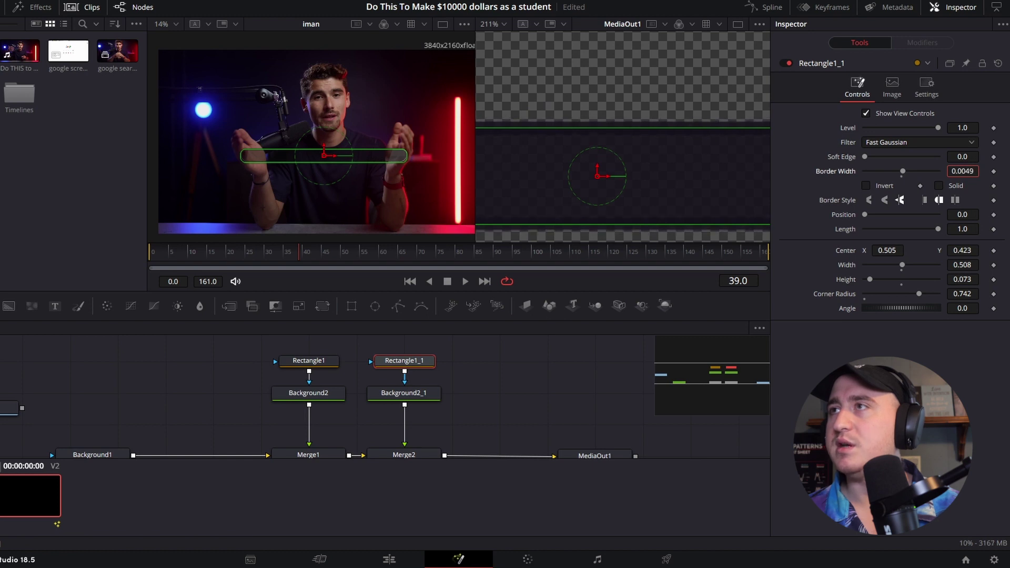
pyautogui.press('Return')
pyautogui.press('BackSpace')
pyautogui.write('59')
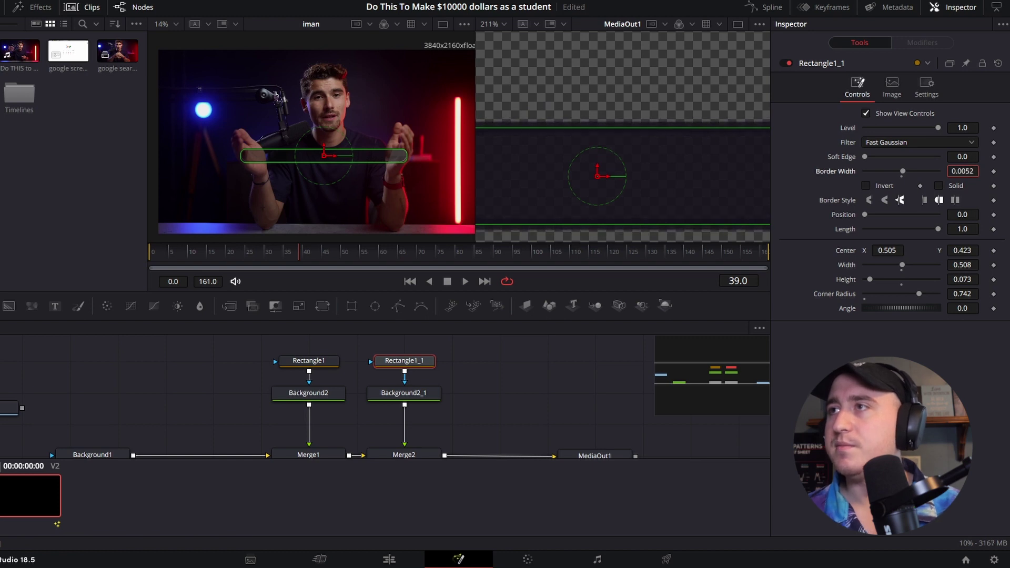
pyautogui.press('Return')
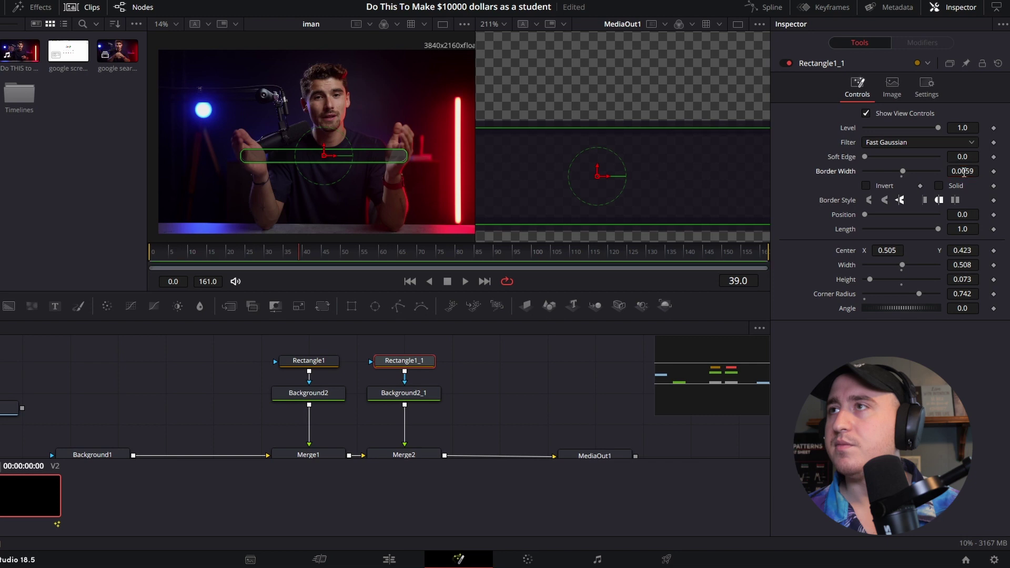
# - Compare the outline closely with the reference bar's border and hide Rectangle1_1's view controls
pyautogui.moveTo(587, 187); pyautogui.dragTo(646, 126)
pyautogui.scroll(-2, 650, 125)
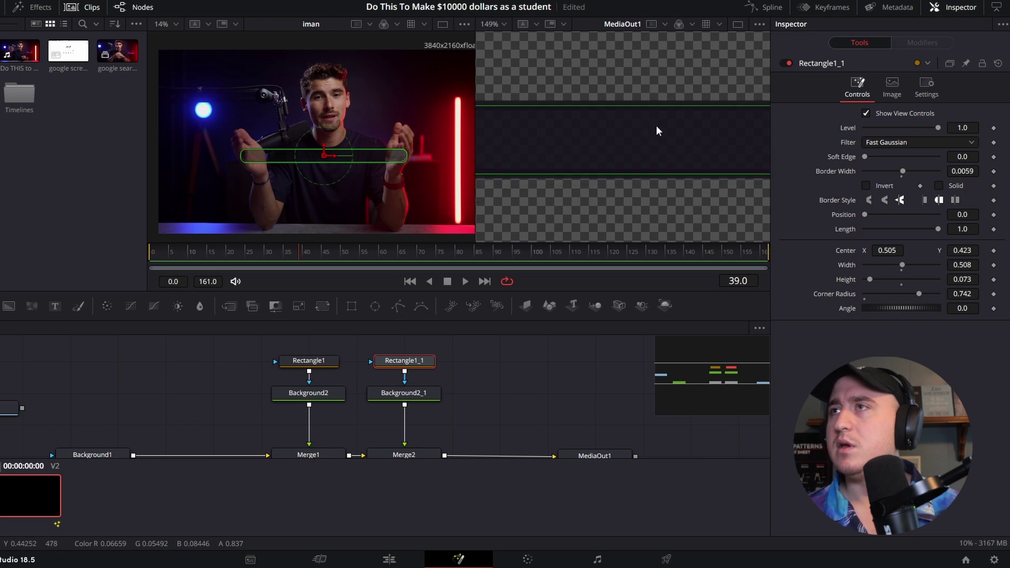
pyautogui.scroll(5, 367, 150)
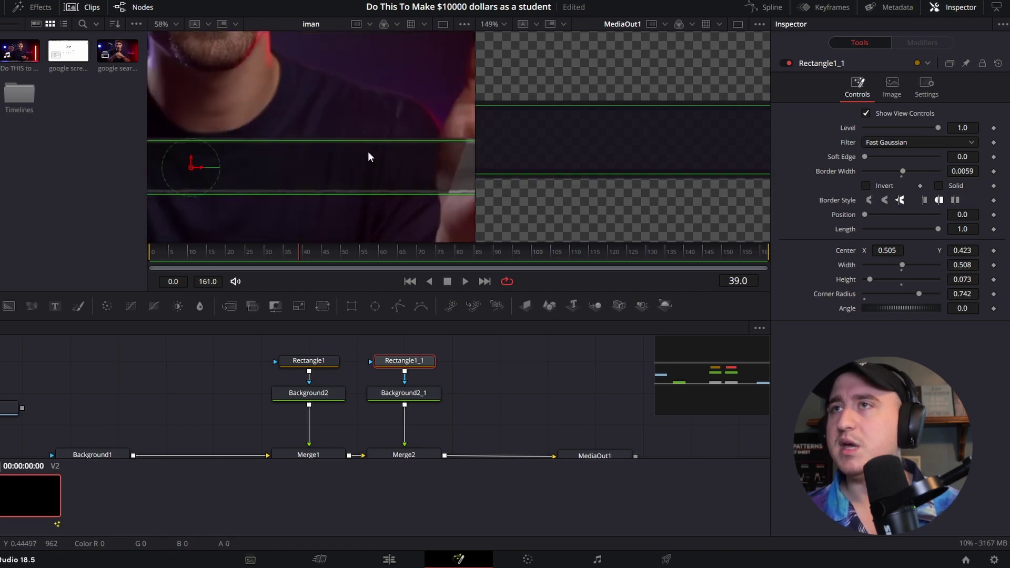
pyautogui.scroll(2, 368, 153)
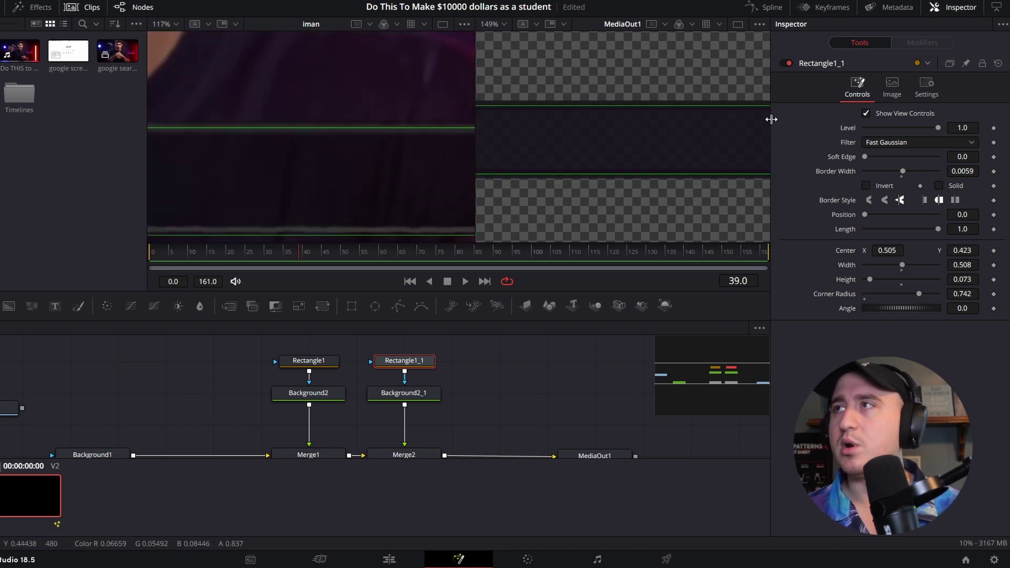
pyautogui.click(866, 114)
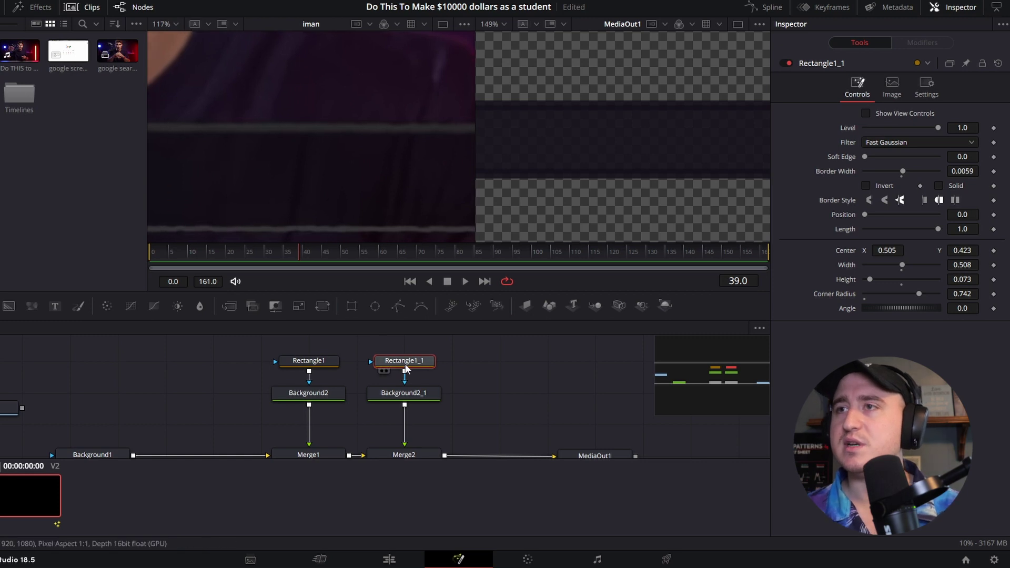
# - Sample Background2_1's color from the grey border of the reference search bar and compare both bars
pyautogui.click(414, 395)
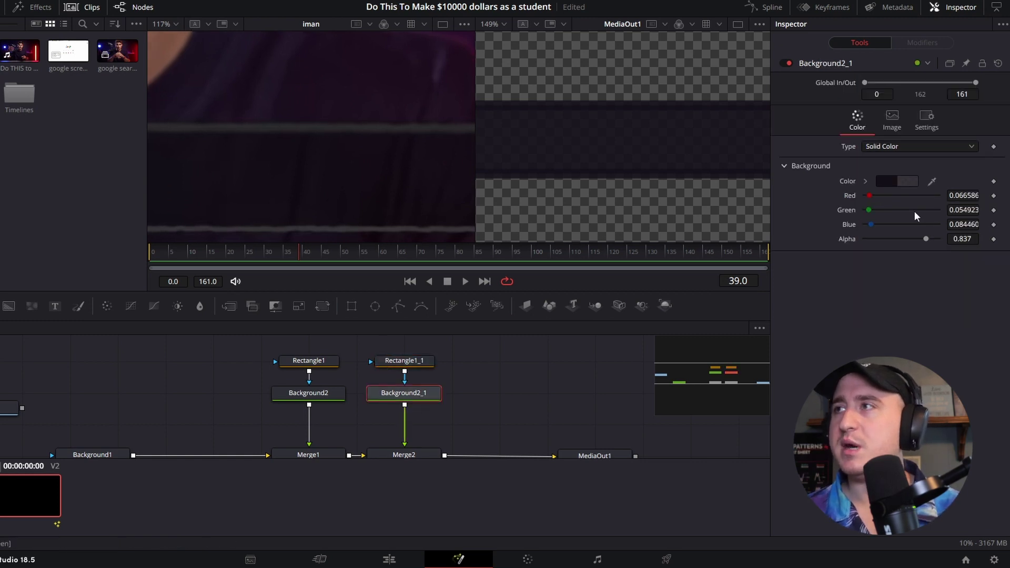
pyautogui.moveTo(932, 181); pyautogui.dragTo(391, 126)
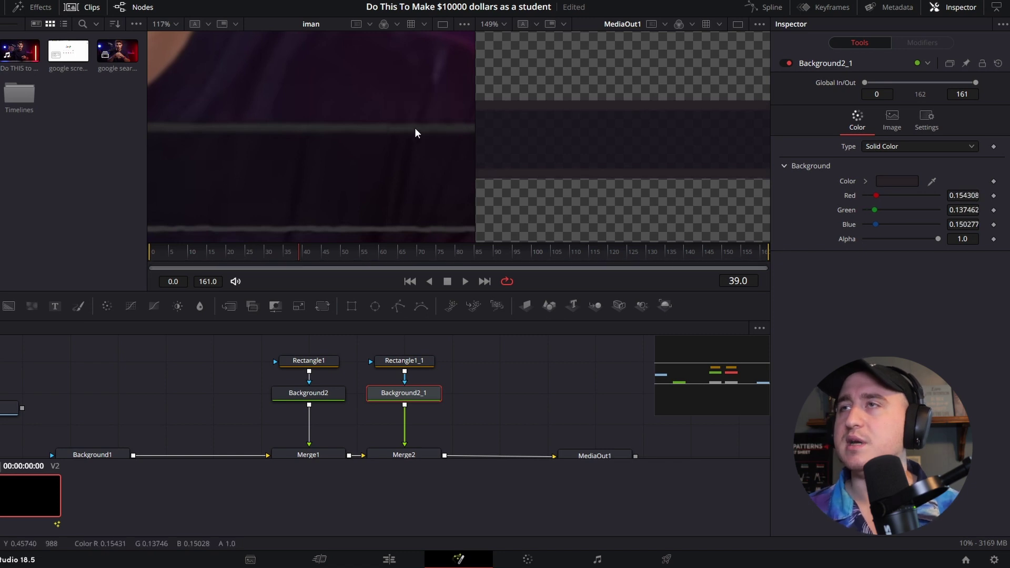
pyautogui.scroll(-2, 683, 111)
pyautogui.scroll(-3, 605, 118)
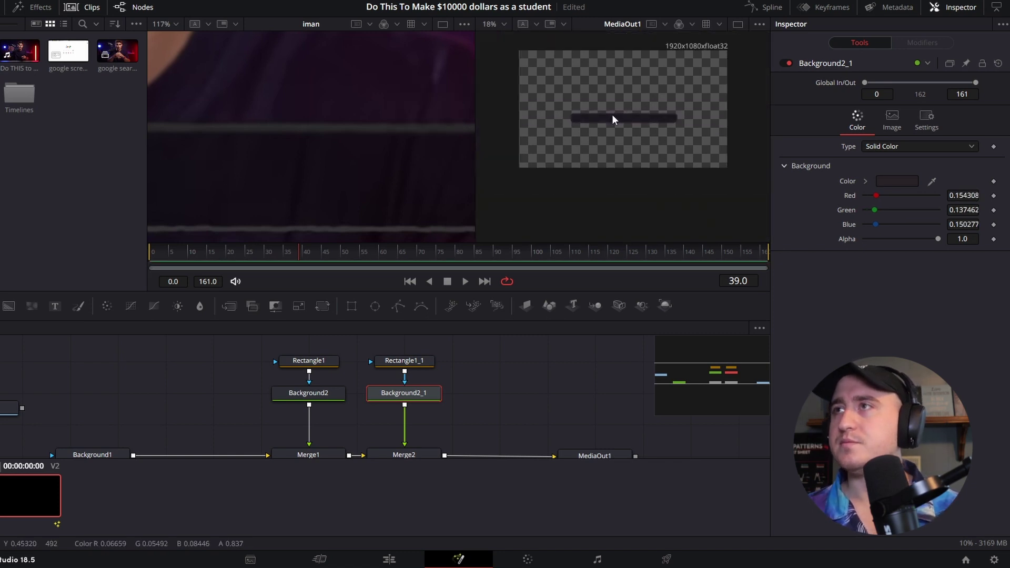
pyautogui.scroll(2, 613, 116)
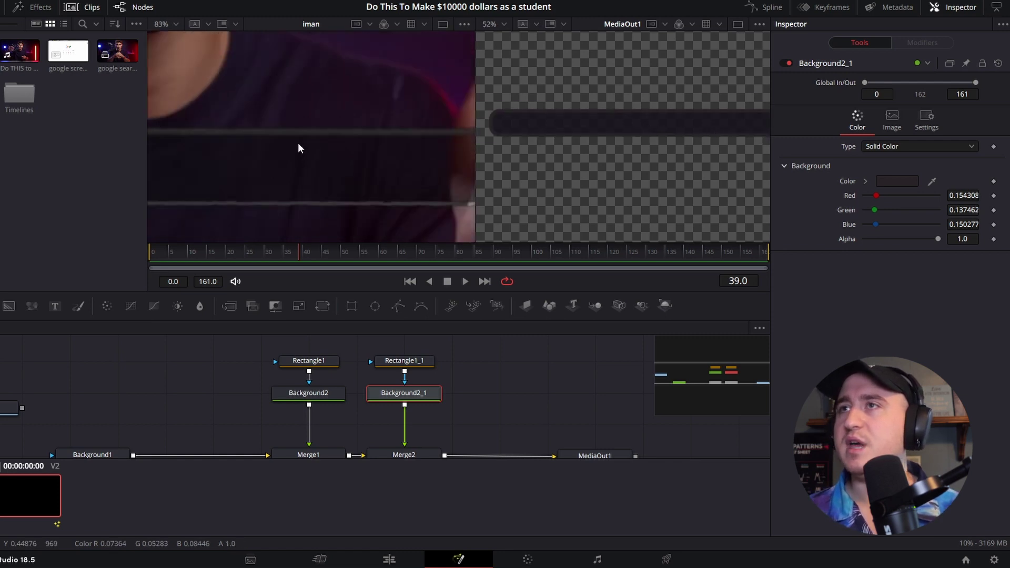
pyautogui.scroll(-5, 298, 144)
pyautogui.scroll(-2, 363, 122)
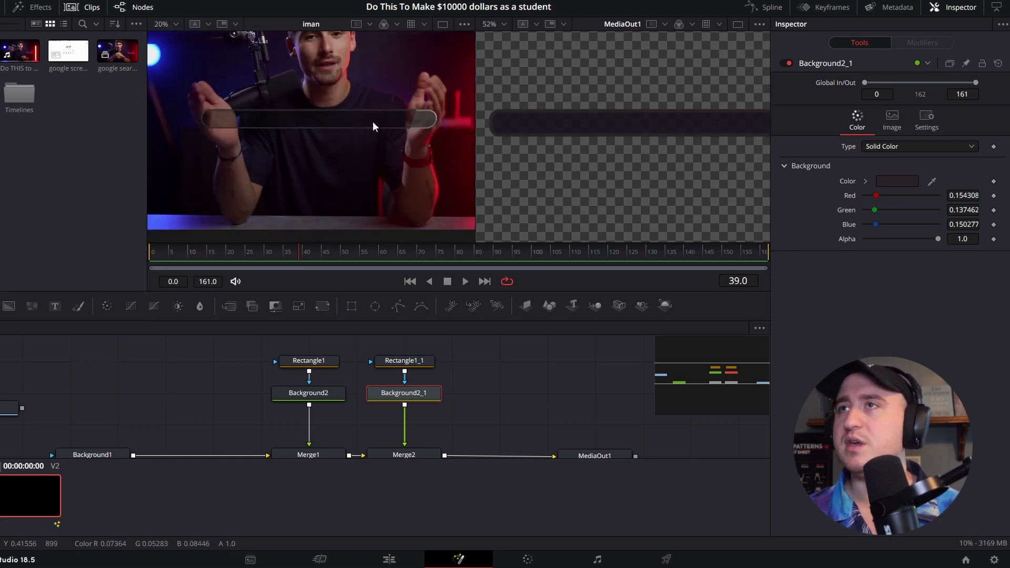
pyautogui.scroll(-2, 699, 124)
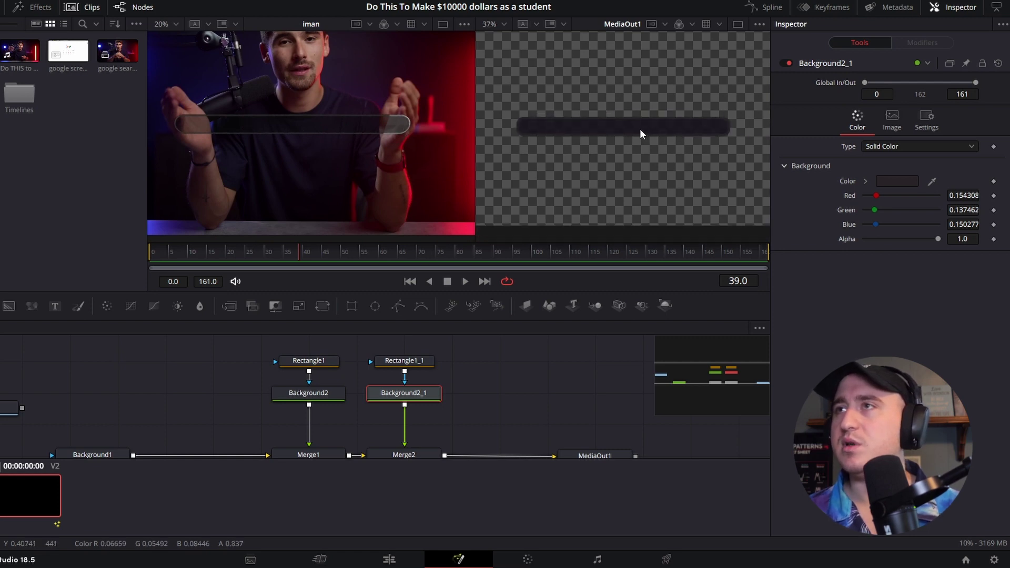
pyautogui.click(547, 379)
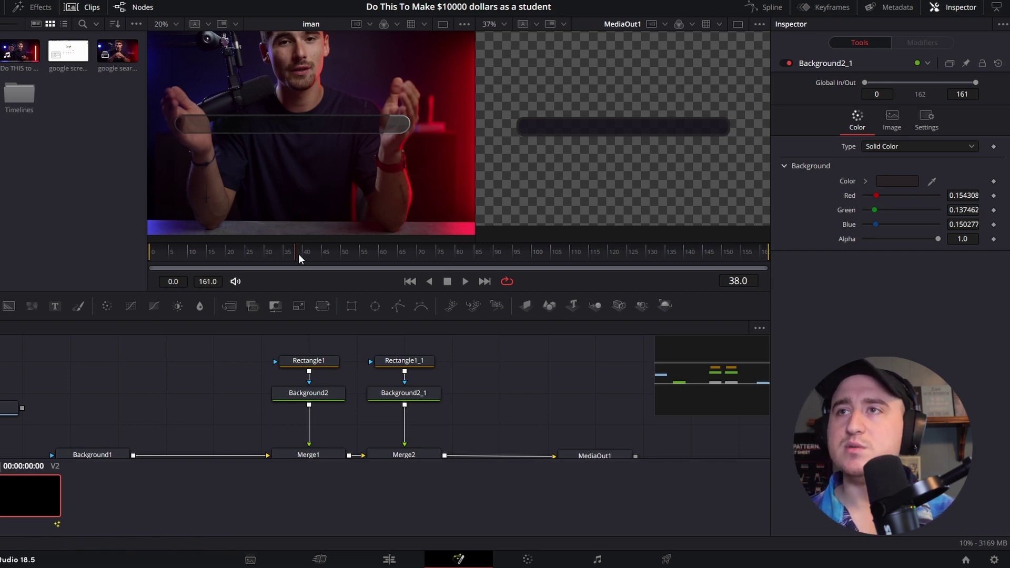
# - Move the playhead to frame 40 and add a DVE node after Background2_1
pyautogui.moveTo(299, 254)
pyautogui.mouseDown()
pyautogui.moveTo(279, 256)
pyautogui.moveTo(319, 266)
pyautogui.moveTo(293, 267)
pyautogui.moveTo(305, 269)
pyautogui.mouseUp()
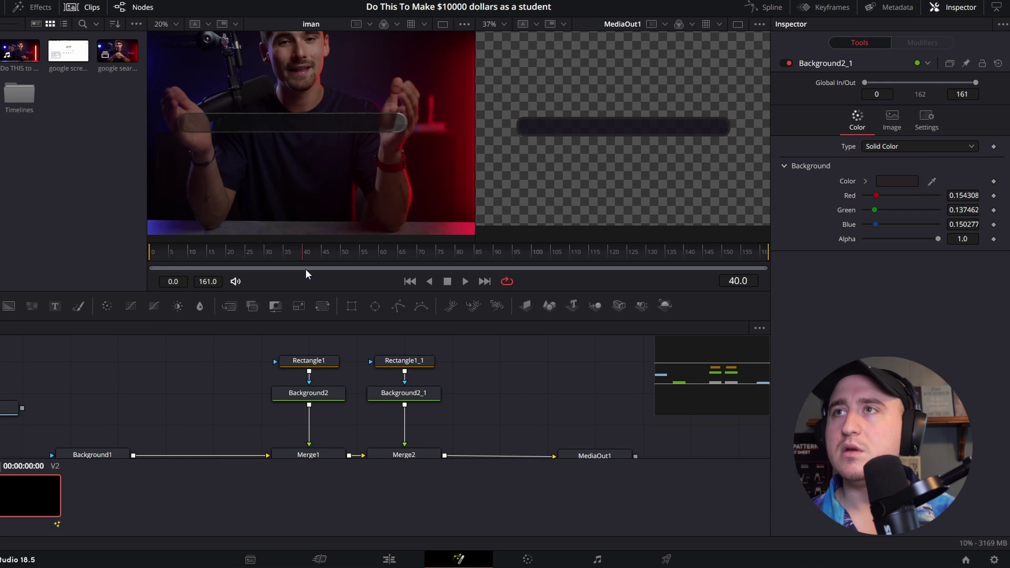
pyautogui.click(404, 362)
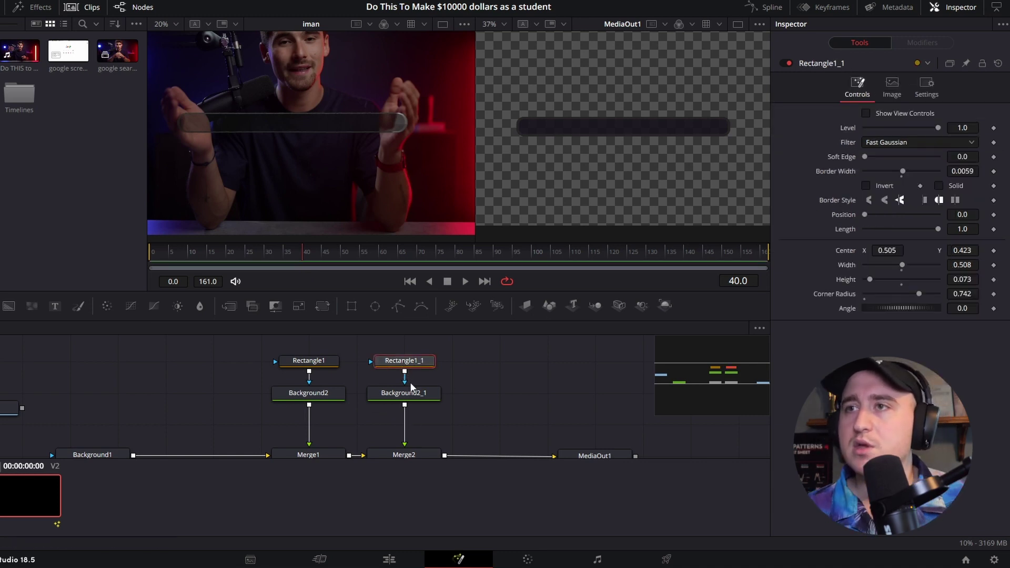
pyautogui.click(413, 399)
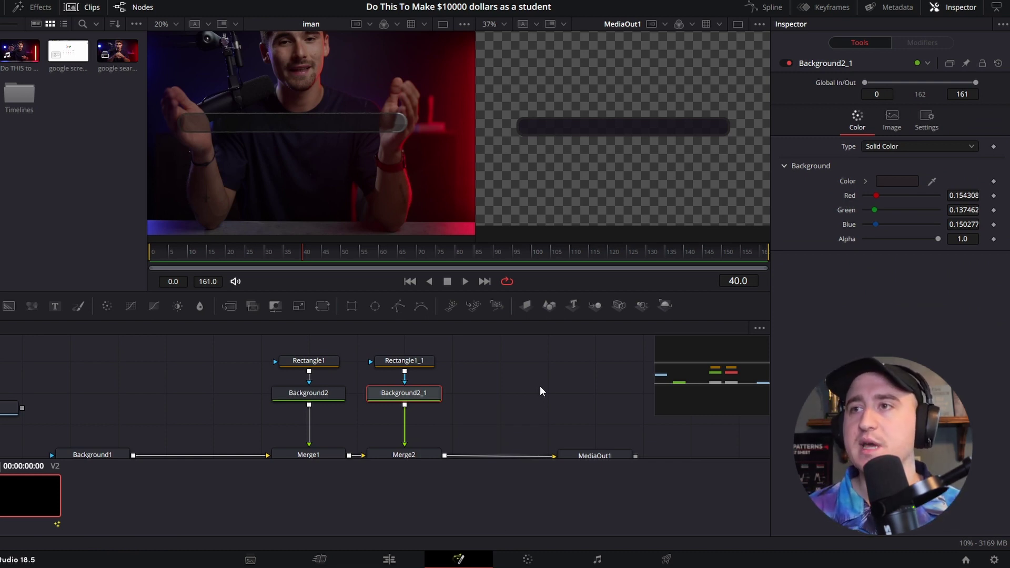
pyautogui.hotkey('shift', 'space')
pyautogui.write('dve')
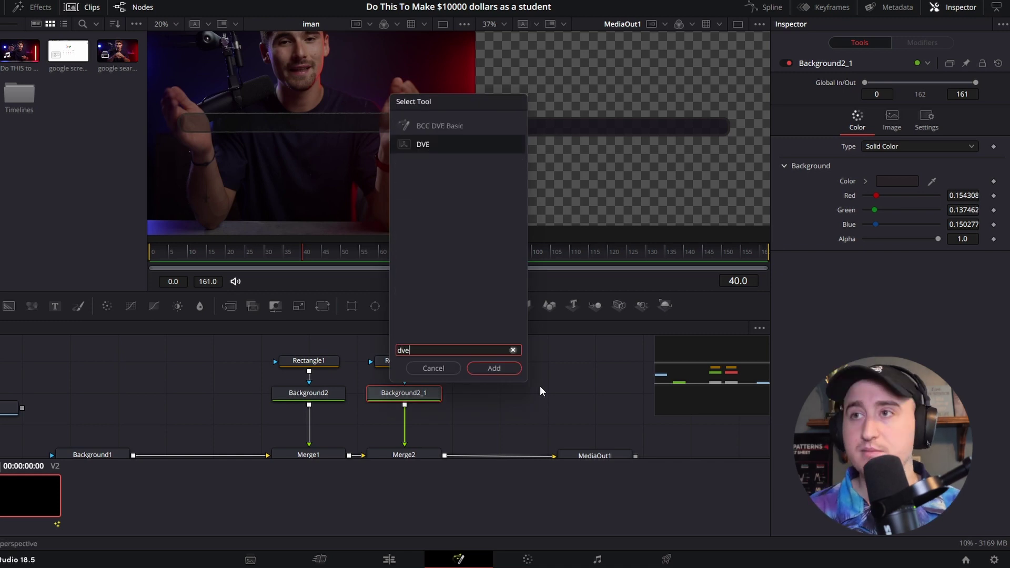
pyautogui.press('Return')
# - Insert a Transform node between Background2_1 and DVE1
pyautogui.click(416, 398)
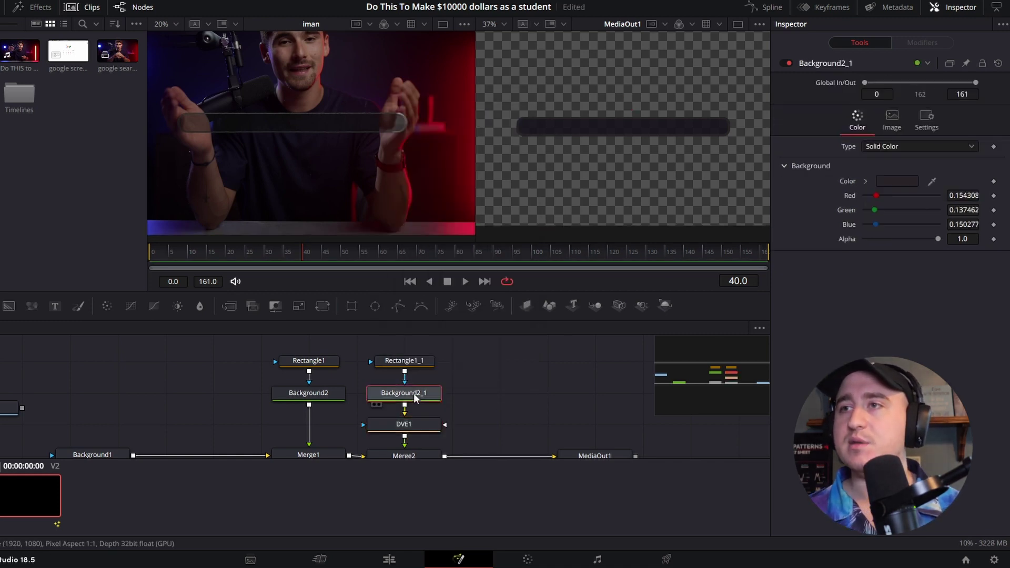
pyautogui.hotkey('shift', 'space')
pyautogui.write('transform')
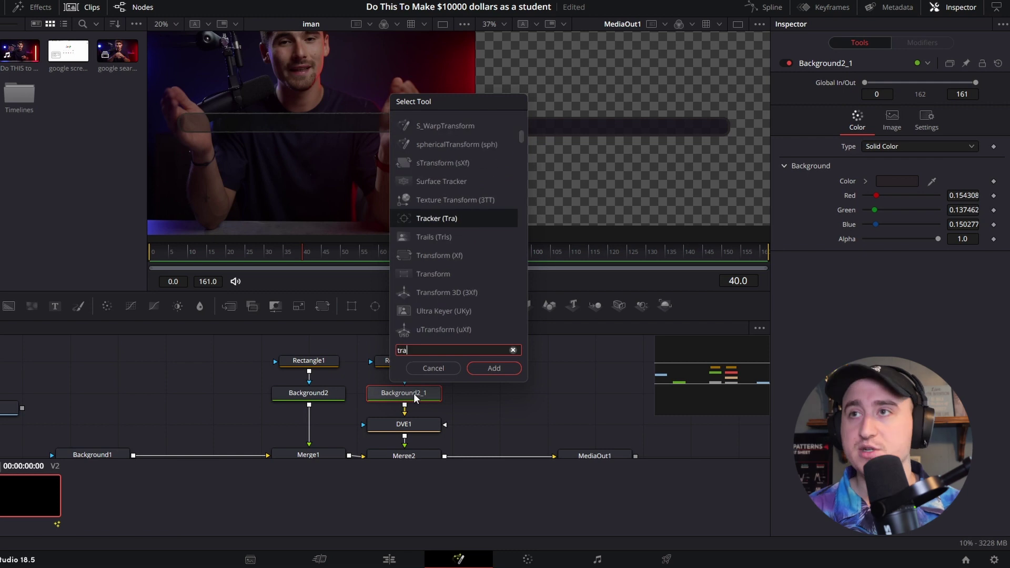
pyautogui.press('Escape')
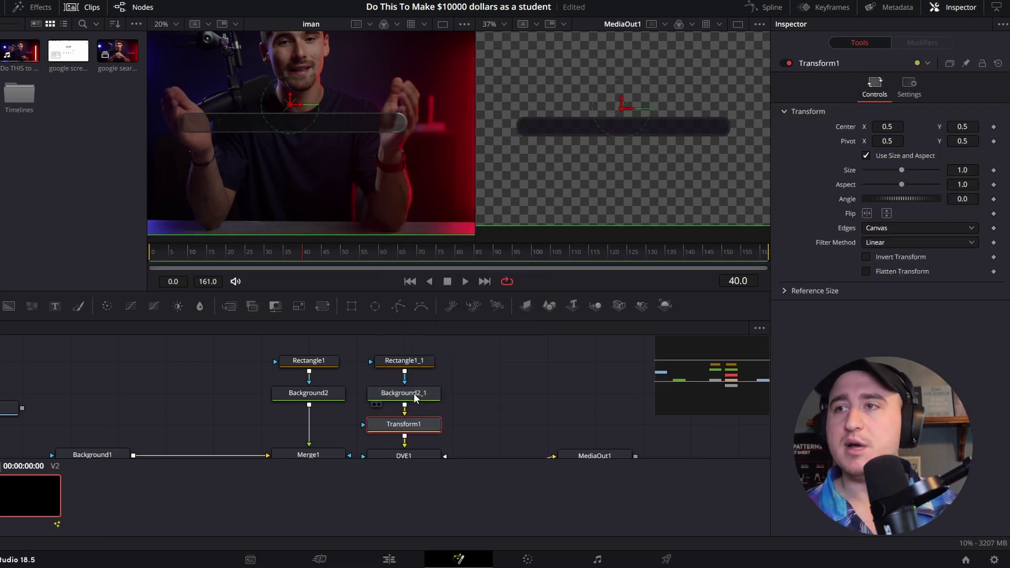
pyautogui.click(513, 409)
# - Move the whole border branch from Rectangle1_1 to Merge2 up so Merge2 lines up with Merge1
pyautogui.scroll(-3, 504, 381)
pyautogui.scroll(2, 503, 381)
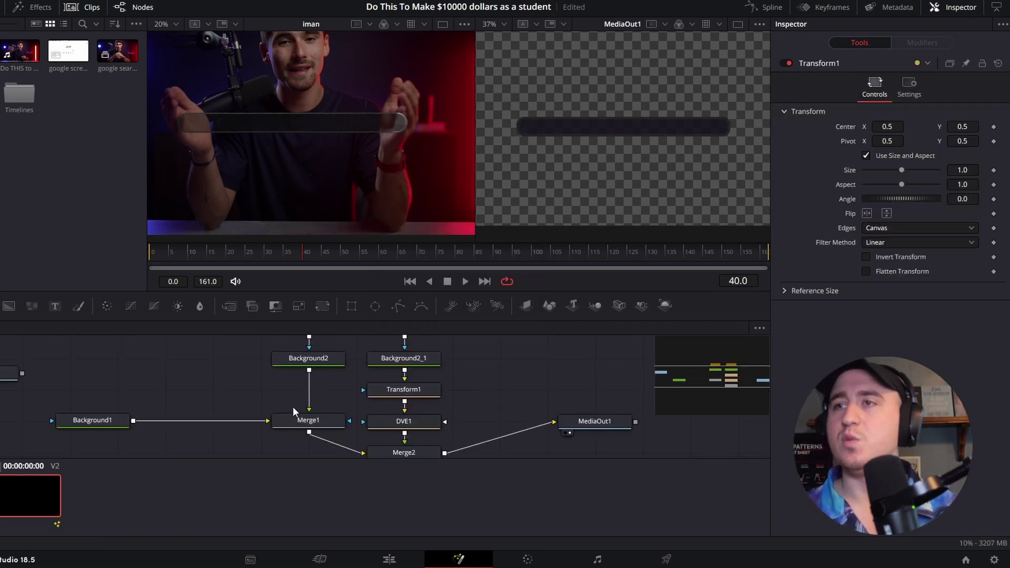
pyautogui.hscroll(-5, 293, 407)
pyautogui.scroll(2, 292, 406)
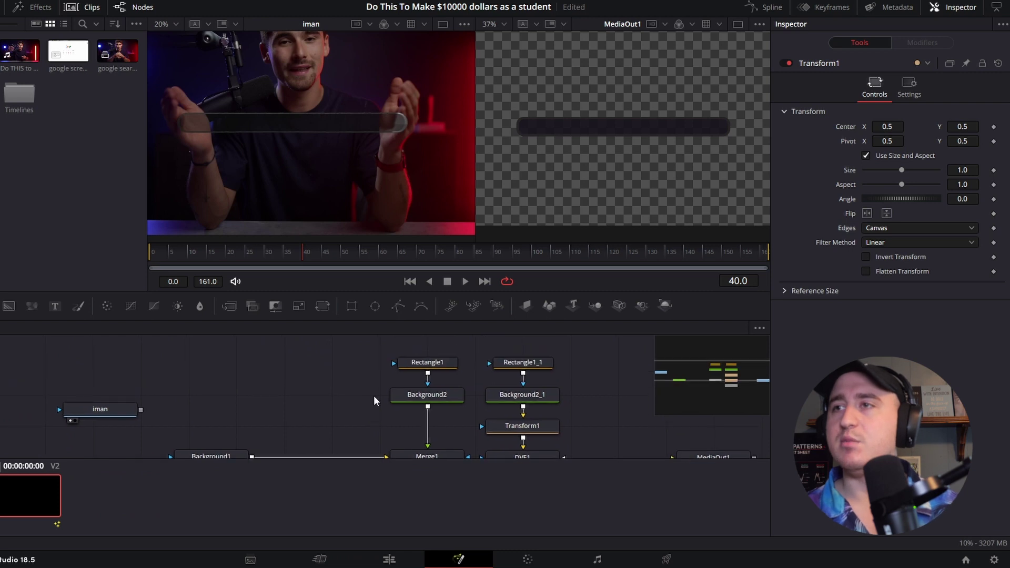
pyautogui.moveTo(191, 338); pyautogui.dragTo(727, 453)
pyautogui.hscroll(3, 585, 417)
pyautogui.scroll(1, 586, 417)
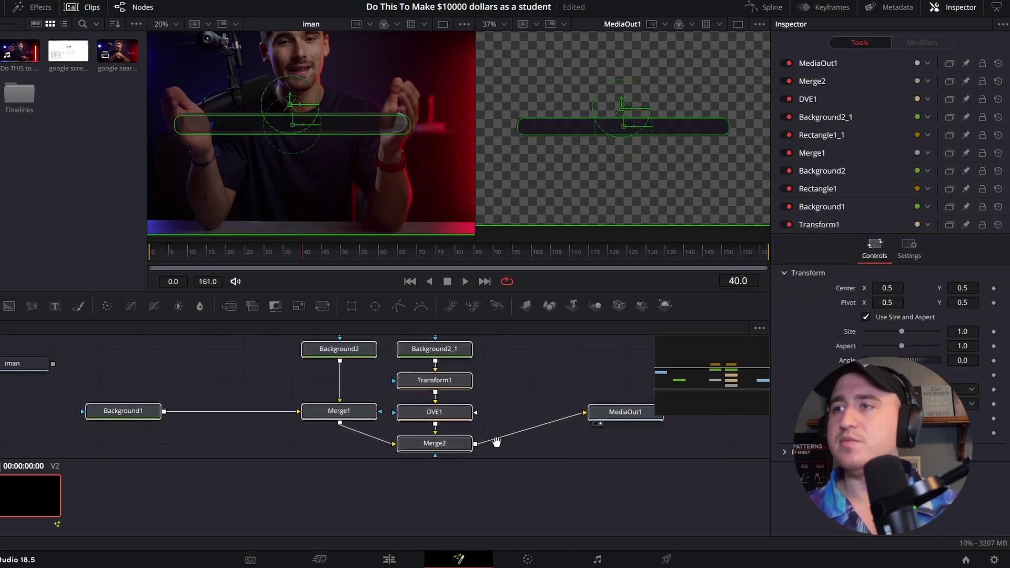
pyautogui.hscroll(-1, 409, 369)
pyautogui.scroll(1, 409, 369)
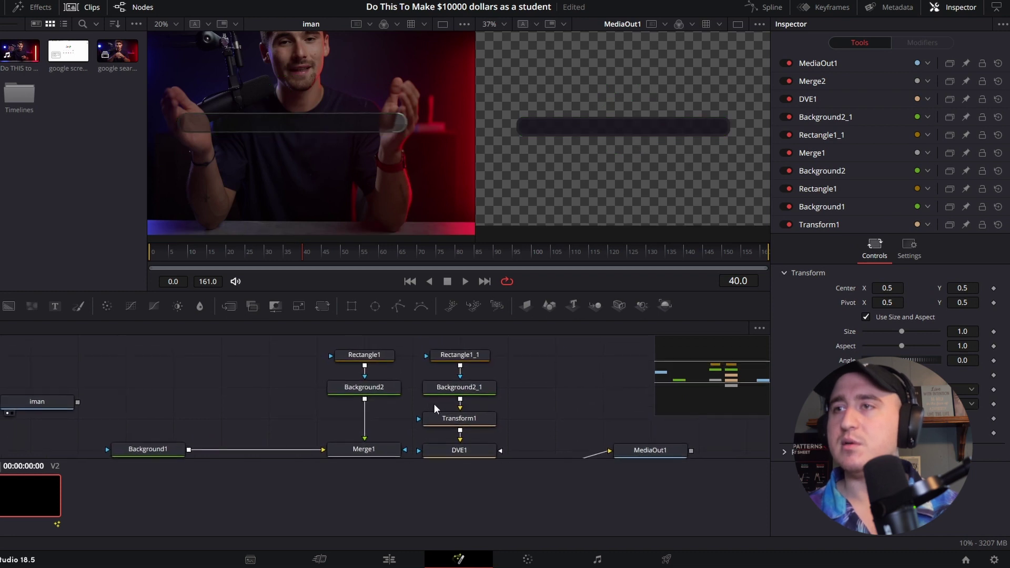
pyautogui.moveTo(424, 346); pyautogui.dragTo(490, 449)
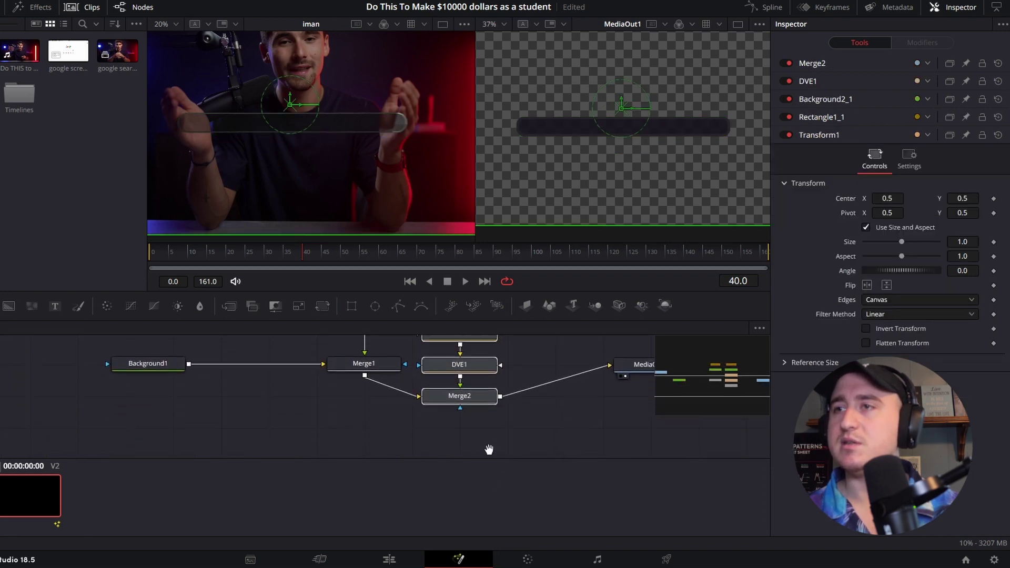
pyautogui.click(530, 359)
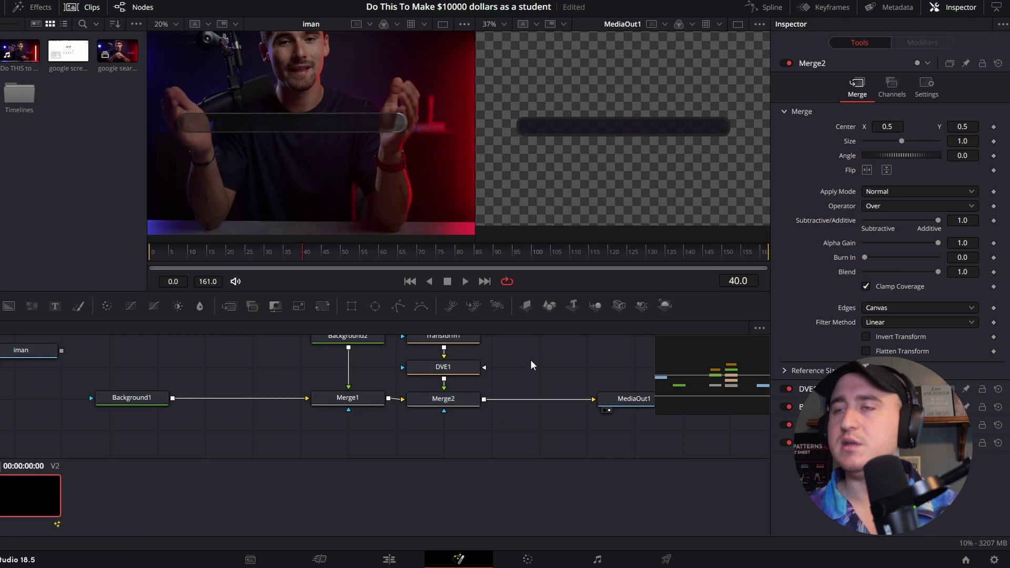
# - Pull Transform1 and DVE1 out of the border branch together and set them aside above MediaOut1
pyautogui.moveTo(530, 358); pyautogui.dragTo(456, 417)
pyautogui.moveTo(246, 412); pyautogui.dragTo(297, 400)
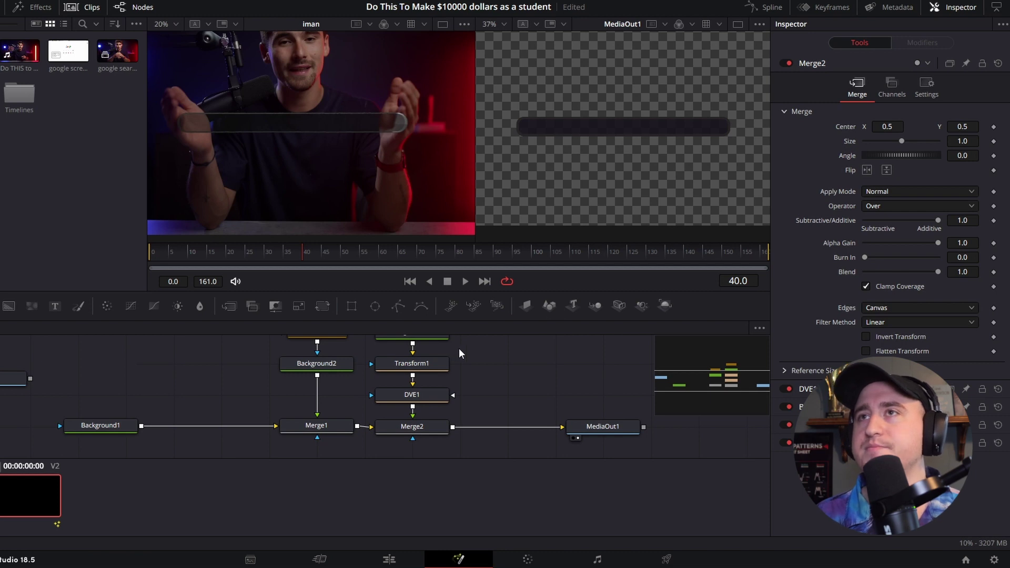
pyautogui.moveTo(459, 349); pyautogui.dragTo(374, 403)
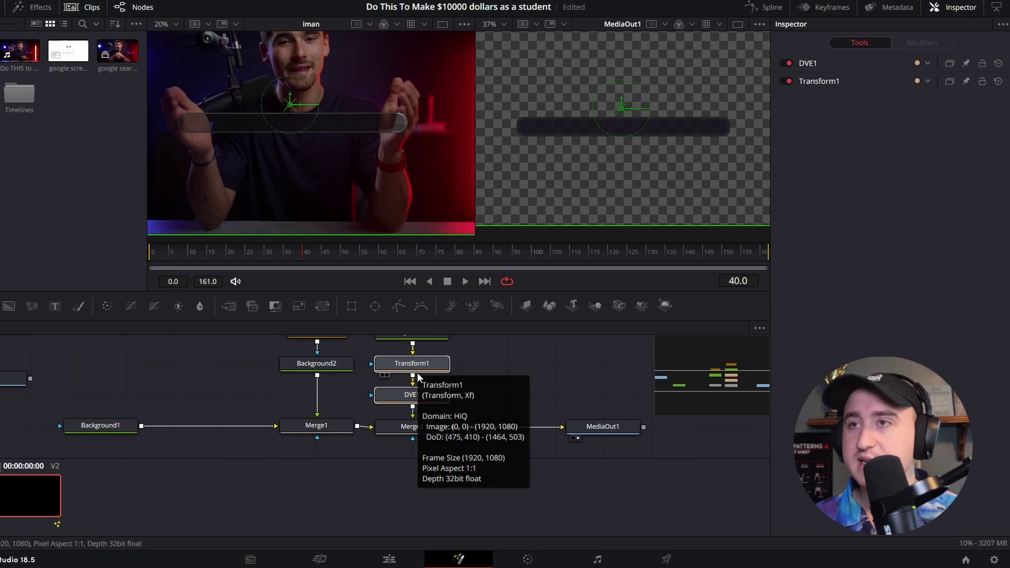
pyautogui.moveTo(422, 371); pyautogui.dragTo(566, 371)
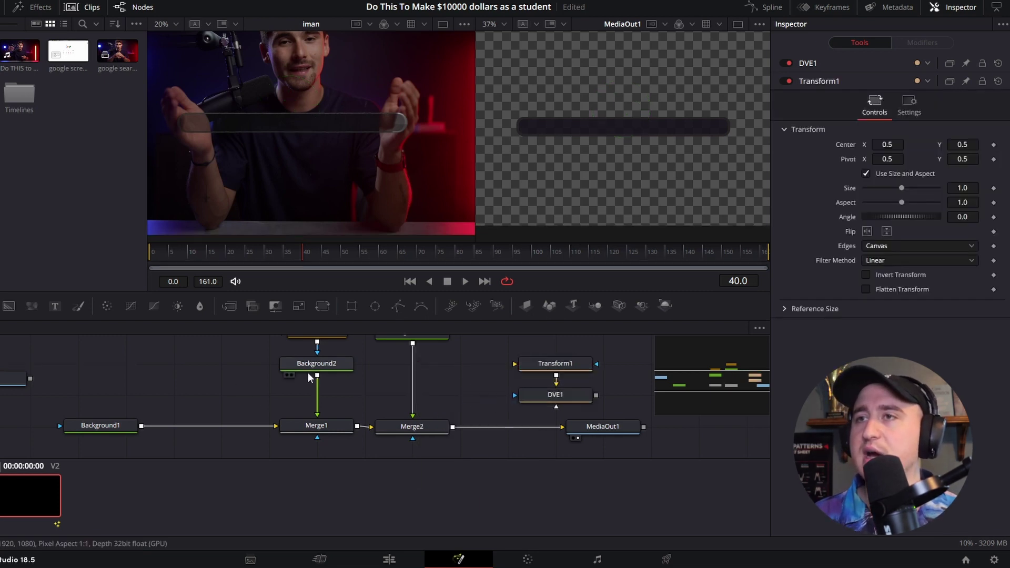
# - Move Rectangle1_1 and Background2_1 down level with Rectangle1 and Background2
pyautogui.moveTo(277, 332)
pyautogui.mouseDown()
pyautogui.moveTo(293, 370)
pyautogui.moveTo(266, 326)
pyautogui.mouseUp()
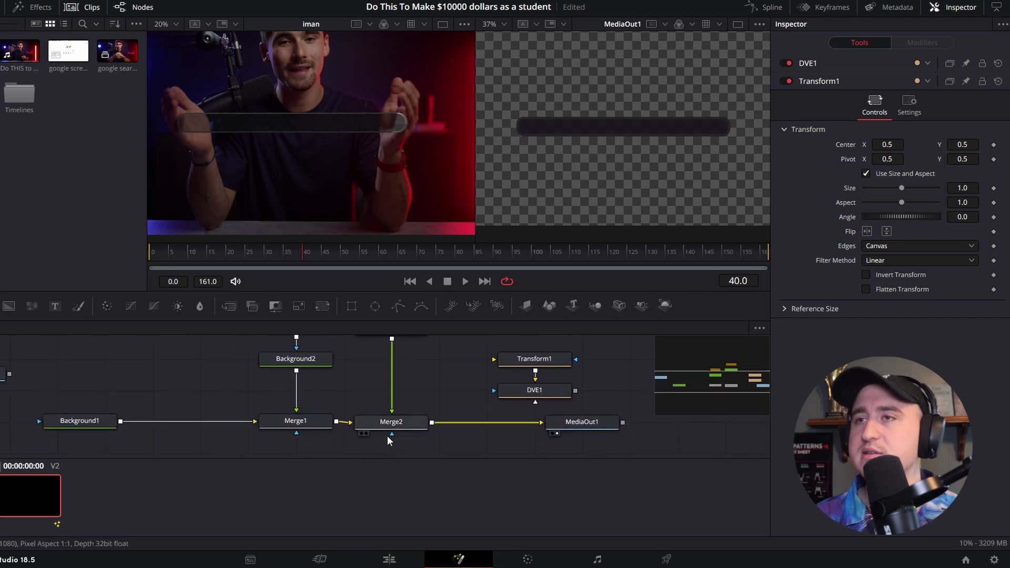
pyautogui.click(352, 306)
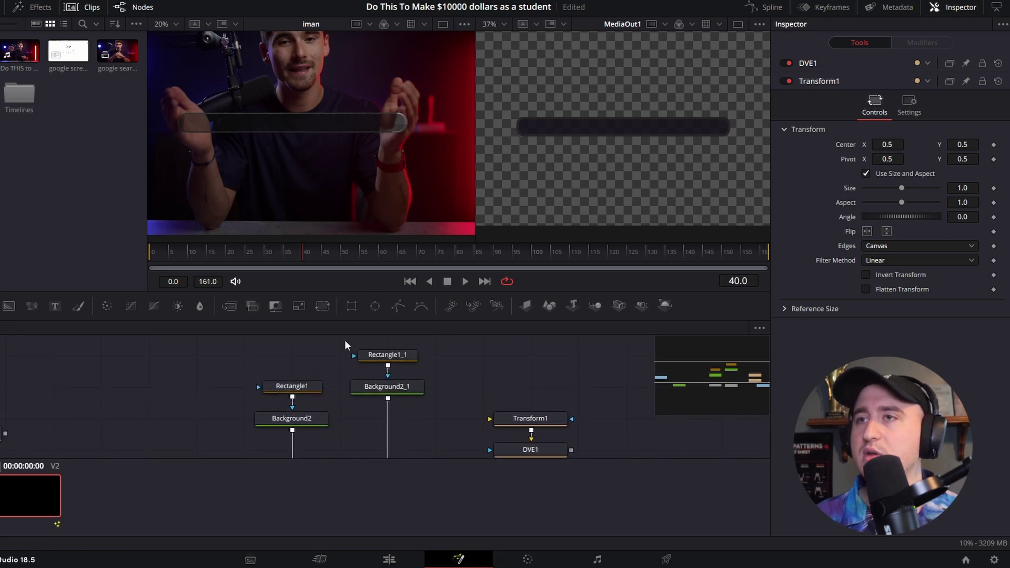
pyautogui.moveTo(345, 339); pyautogui.dragTo(435, 428)
pyautogui.moveTo(397, 386); pyautogui.dragTo(389, 419)
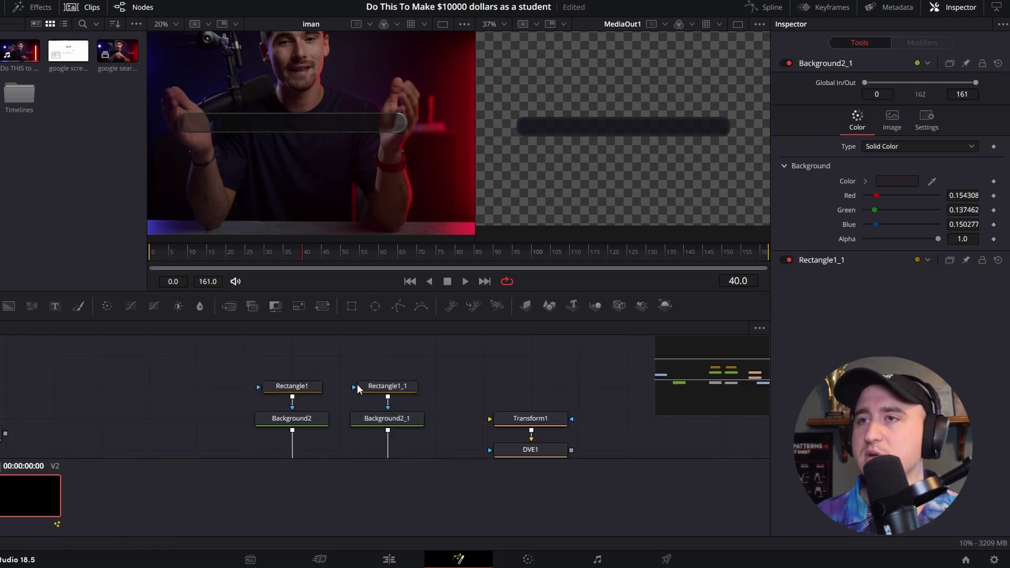
# - Detach both bar branches with Merge1 and Merge2 as a group from the Background1 to MediaOut1 line, placing them above it
pyautogui.moveTo(357, 388); pyautogui.dragTo(344, 349)
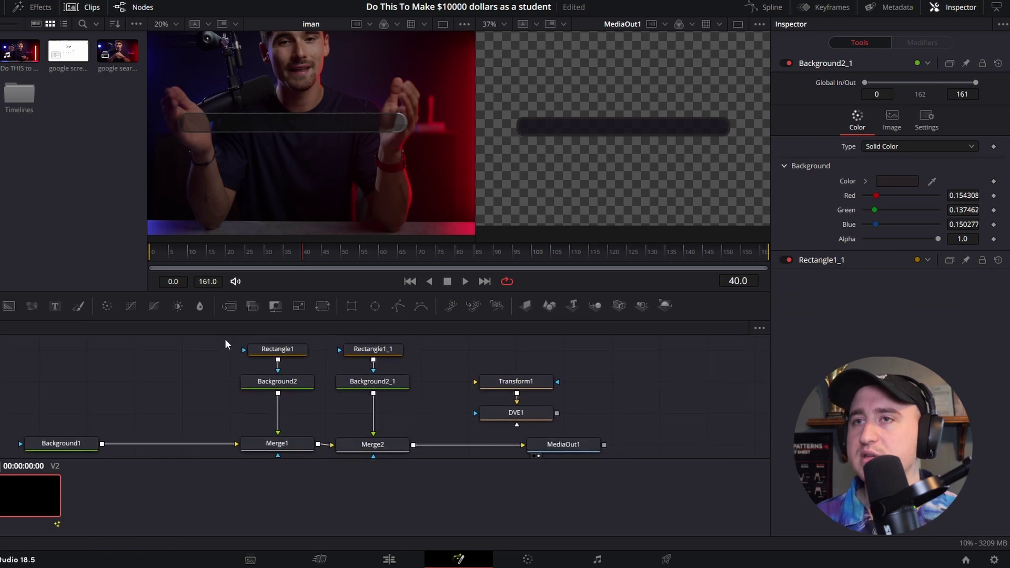
pyautogui.moveTo(226, 343); pyautogui.dragTo(415, 429)
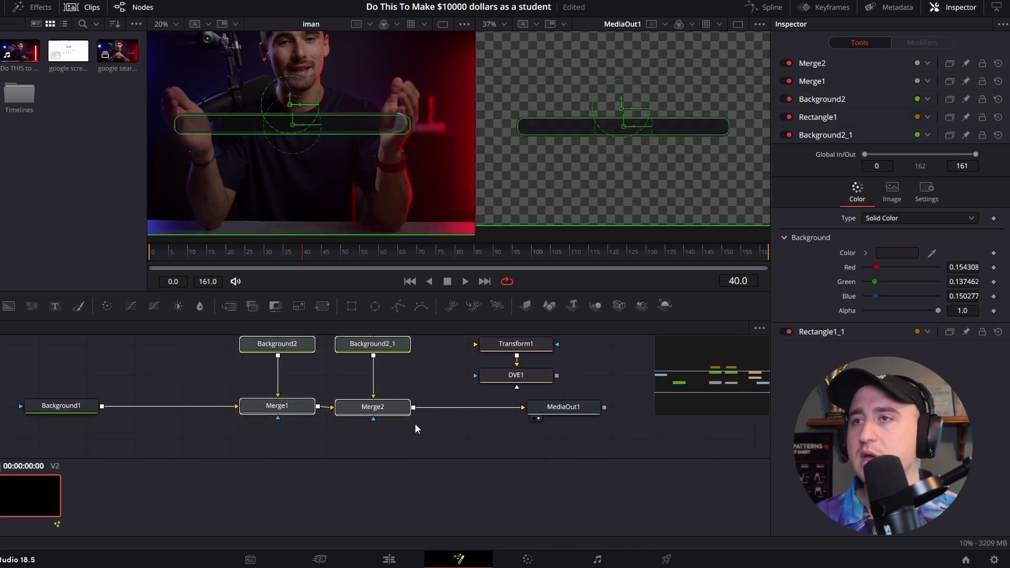
pyautogui.scroll(2, 414, 428)
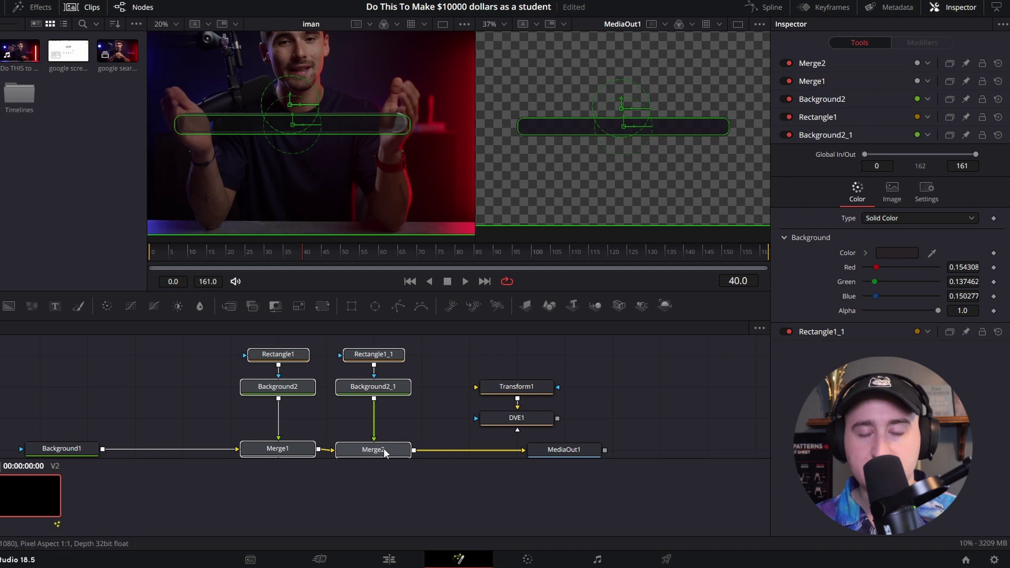
pyautogui.moveTo(383, 448); pyautogui.dragTo(383, 385)
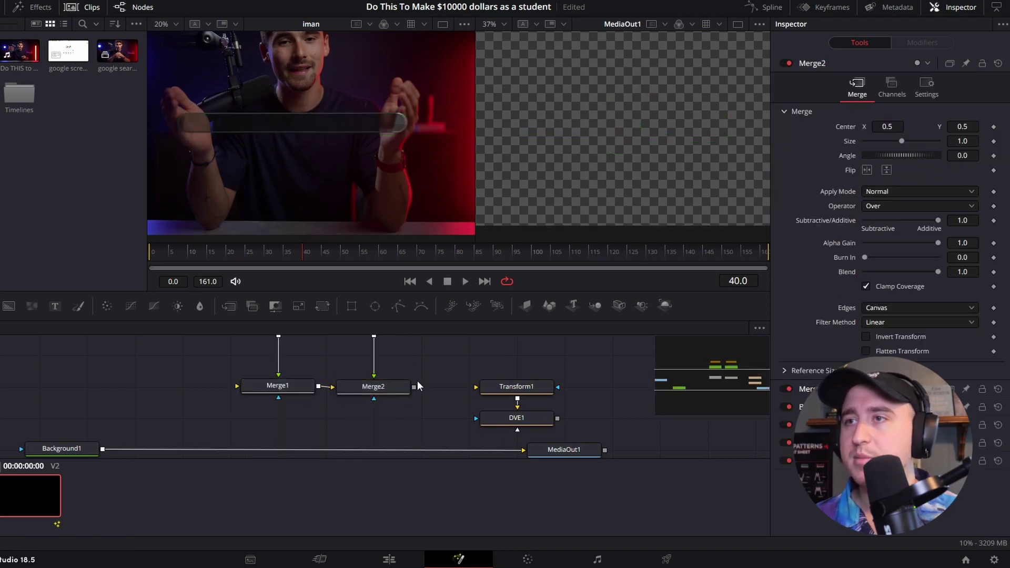
# - Insert a new Merge node between Background1 and MediaOut1 and connect Merge2's output to its foreground input
pyautogui.scroll(3, 411, 420)
pyautogui.scroll(-4, 392, 405)
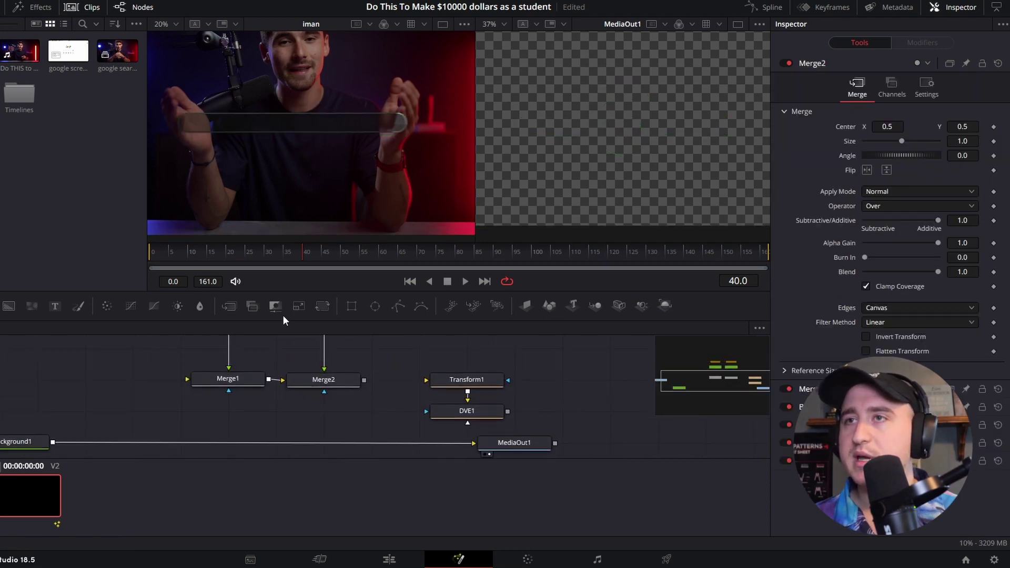
pyautogui.moveTo(228, 305); pyautogui.dragTo(272, 441)
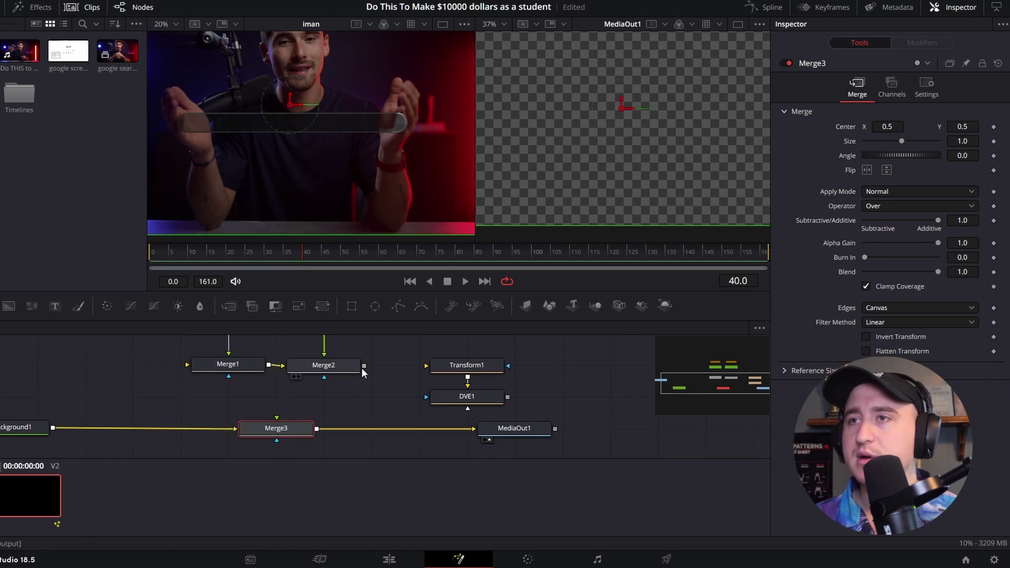
pyautogui.moveTo(364, 365); pyautogui.dragTo(276, 421)
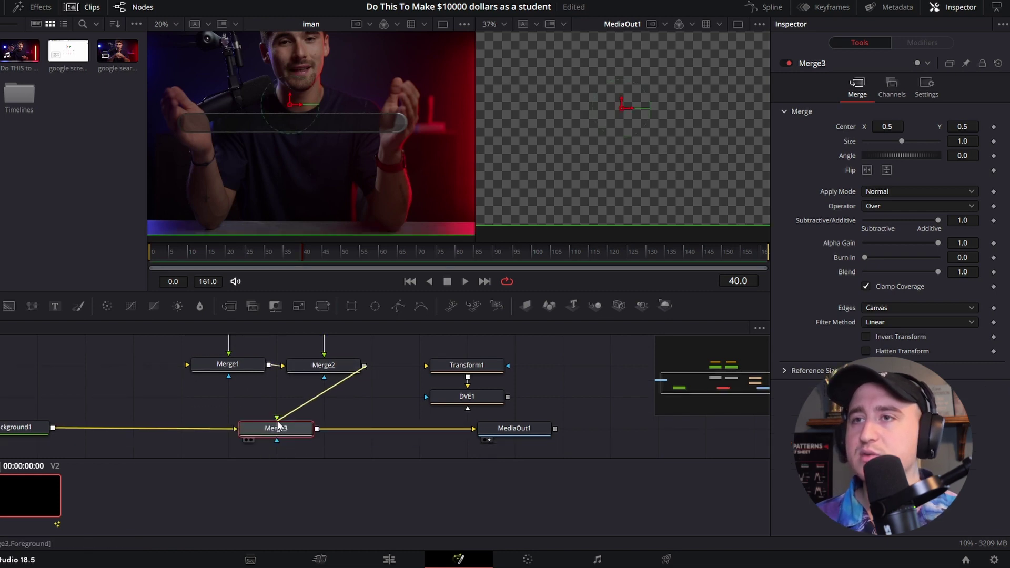
pyautogui.moveTo(249, 383); pyautogui.dragTo(227, 391)
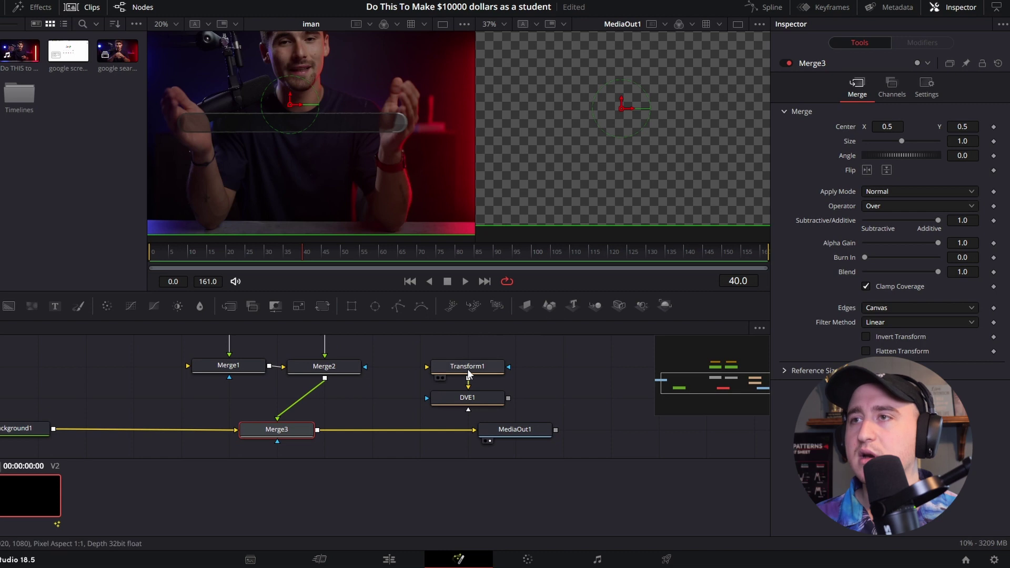
# - Insert Transform1 and DVE1 into the connection between Merge2 and Merge3 and stack them in order below Merge2
pyautogui.moveTo(432, 352); pyautogui.dragTo(504, 425)
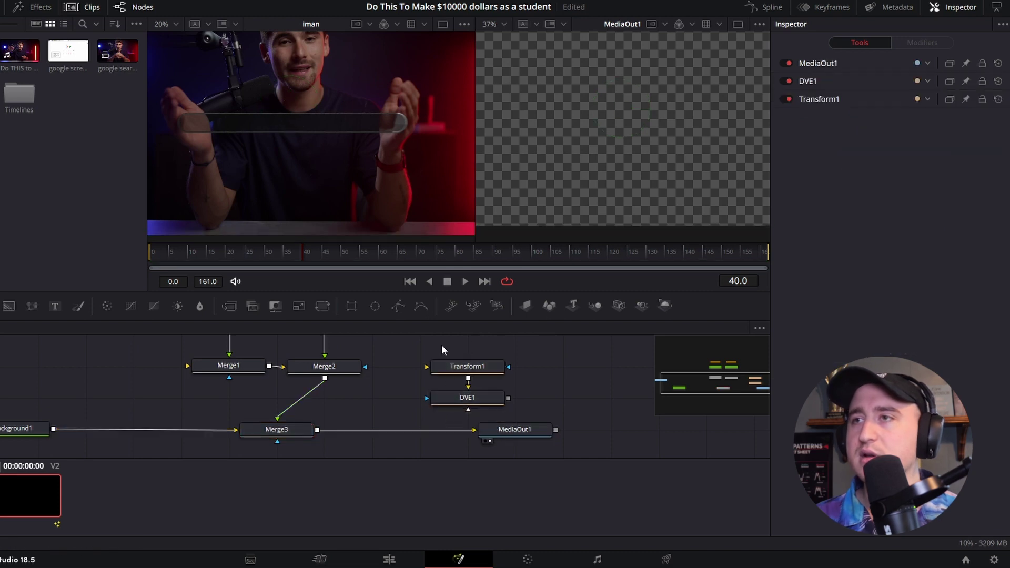
pyautogui.moveTo(441, 345); pyautogui.dragTo(278, 409)
pyautogui.click(467, 392)
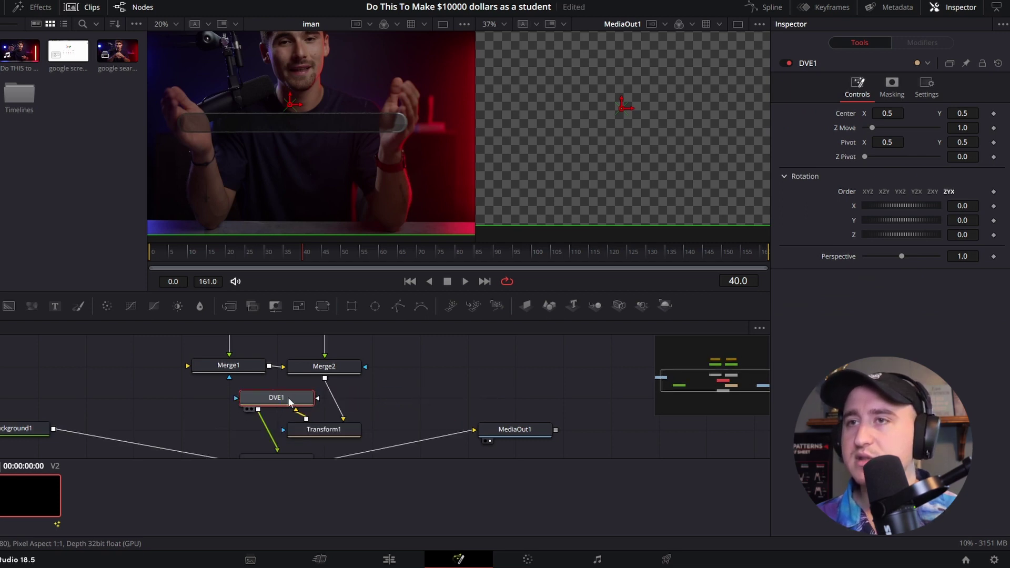
pyautogui.moveTo(341, 431); pyautogui.dragTo(337, 406)
pyautogui.moveTo(250, 425); pyautogui.dragTo(337, 422)
# - Line up MediaOut1, Merge3 and Background1 in one row with Merge3 directly below DVE1, and show DVE1's settings
pyautogui.scroll(-2, 384, 400)
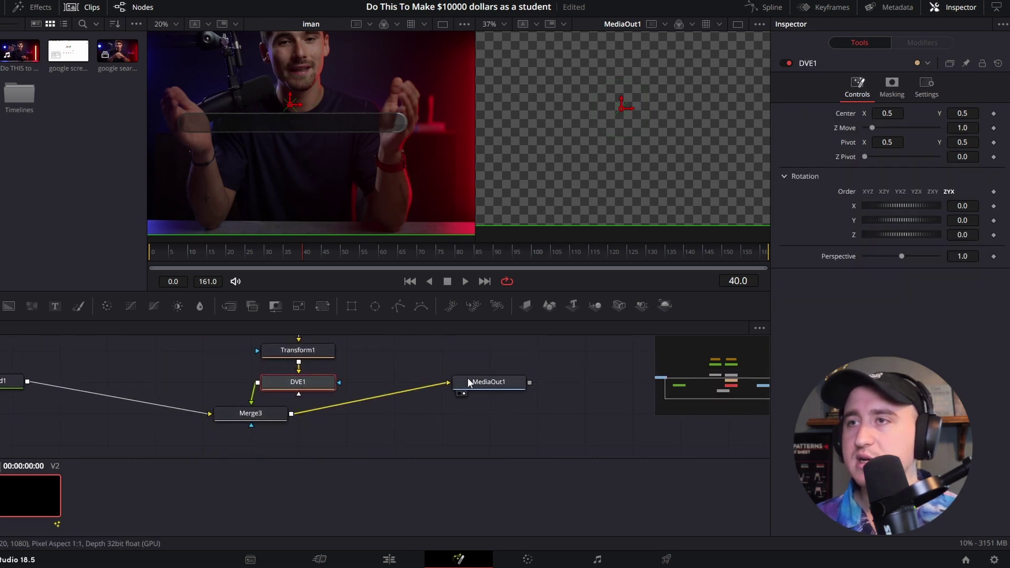
pyautogui.click(484, 383)
pyautogui.moveTo(484, 383); pyautogui.dragTo(483, 414)
pyautogui.hscroll(-2, 298, 410)
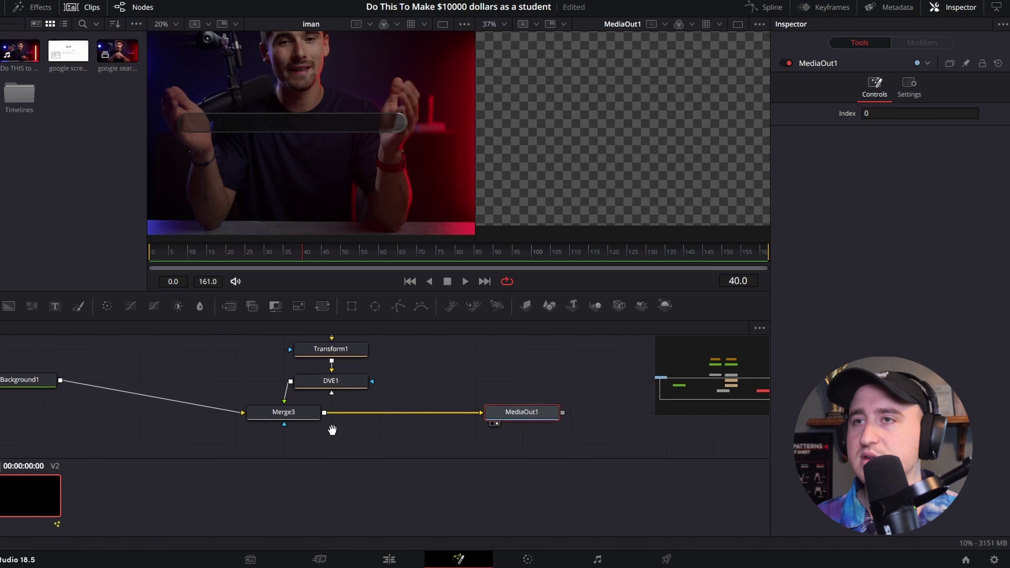
pyautogui.click(298, 411)
pyautogui.moveTo(299, 412); pyautogui.dragTo(358, 411)
pyautogui.hscroll(-2, 200, 408)
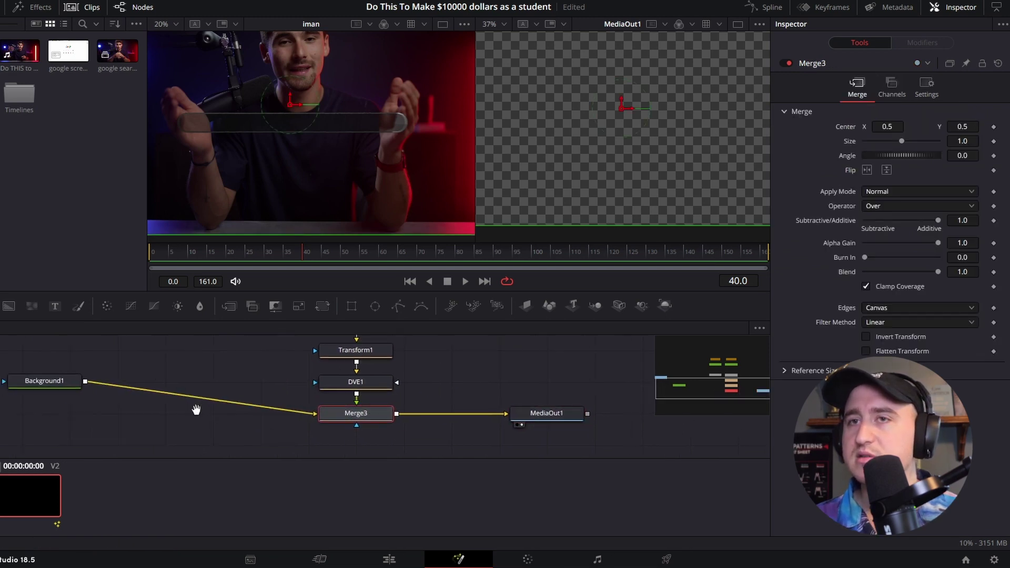
pyautogui.click(91, 384)
pyautogui.moveTo(91, 384); pyautogui.dragTo(91, 412)
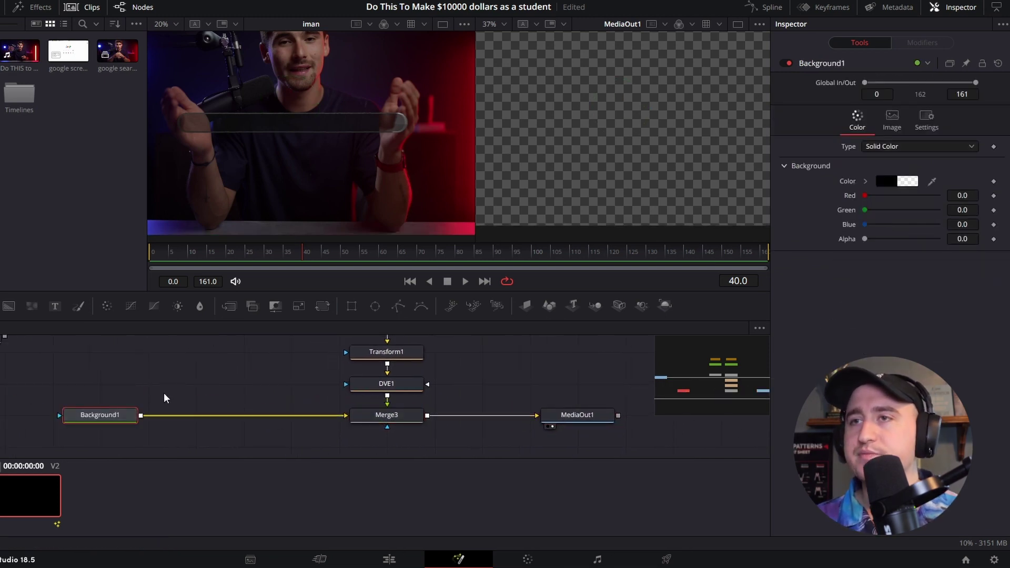
pyautogui.moveTo(250, 384); pyautogui.dragTo(222, 397)
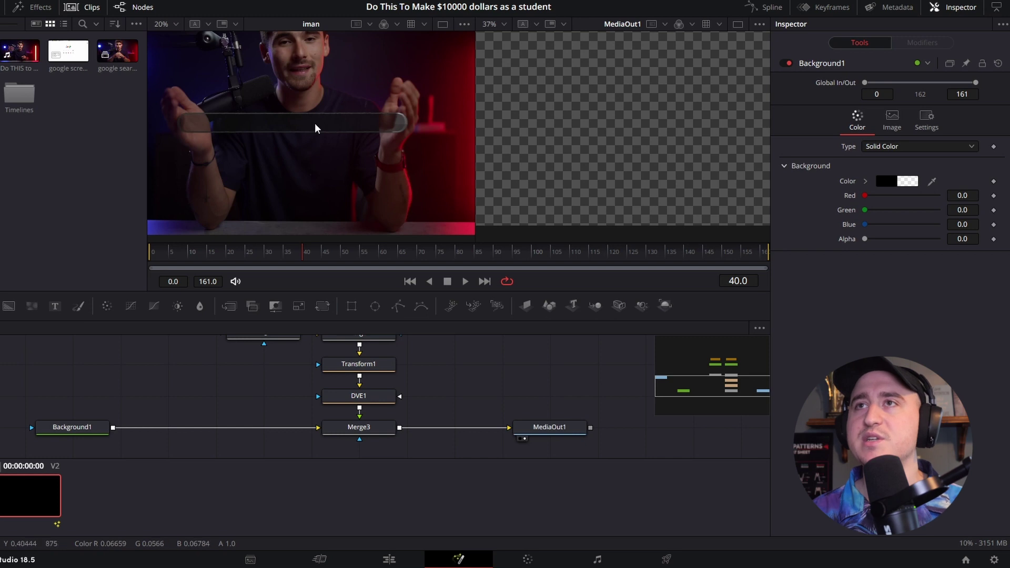
pyautogui.click(360, 396)
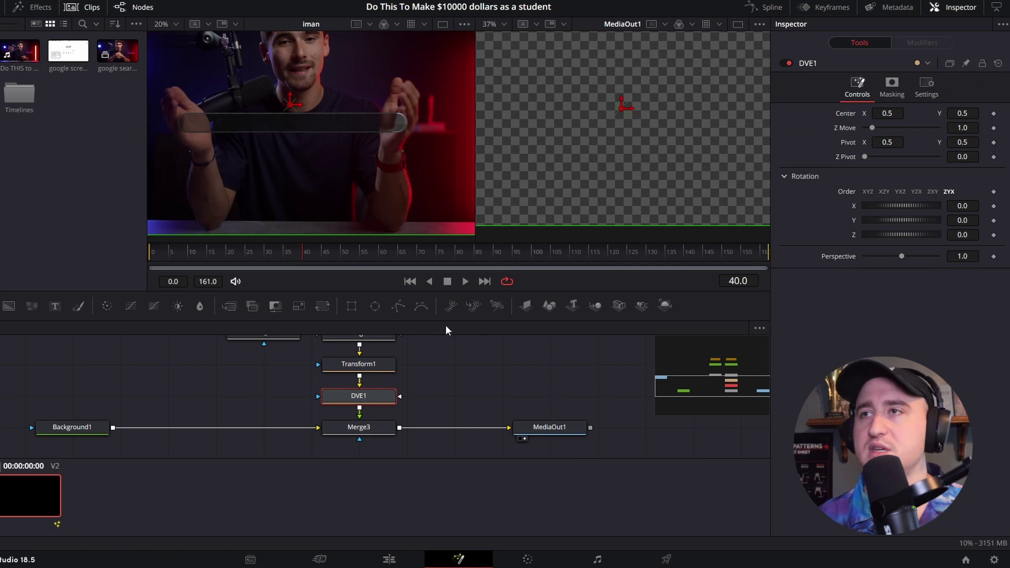
# - Keyframe DVE1's Center, Z Move, Pivot, Z Pivot and X, Y and Z rotation at frame 41
pyautogui.moveTo(326, 253); pyautogui.dragTo(282, 253)
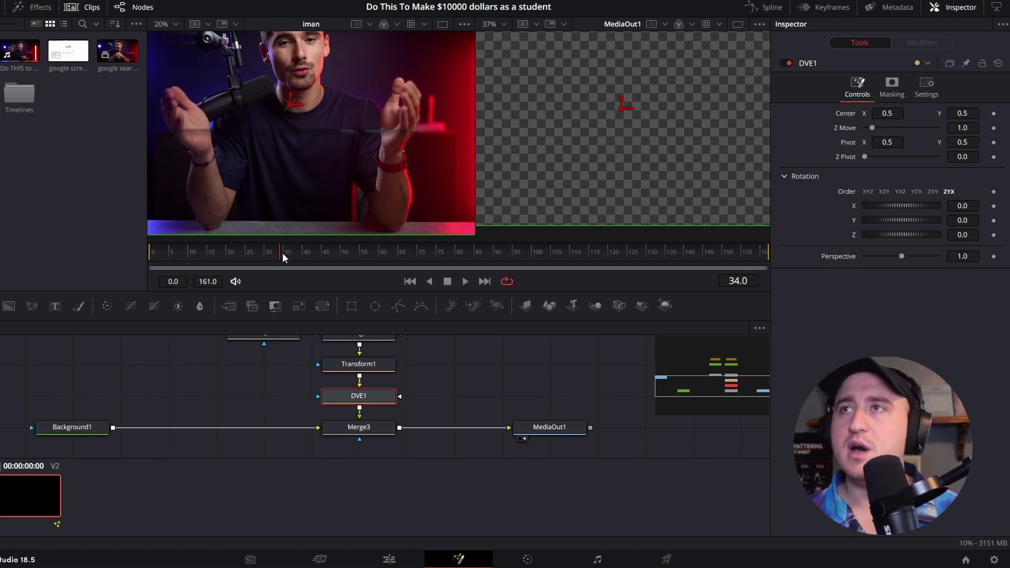
pyautogui.moveTo(282, 253); pyautogui.dragTo(307, 263)
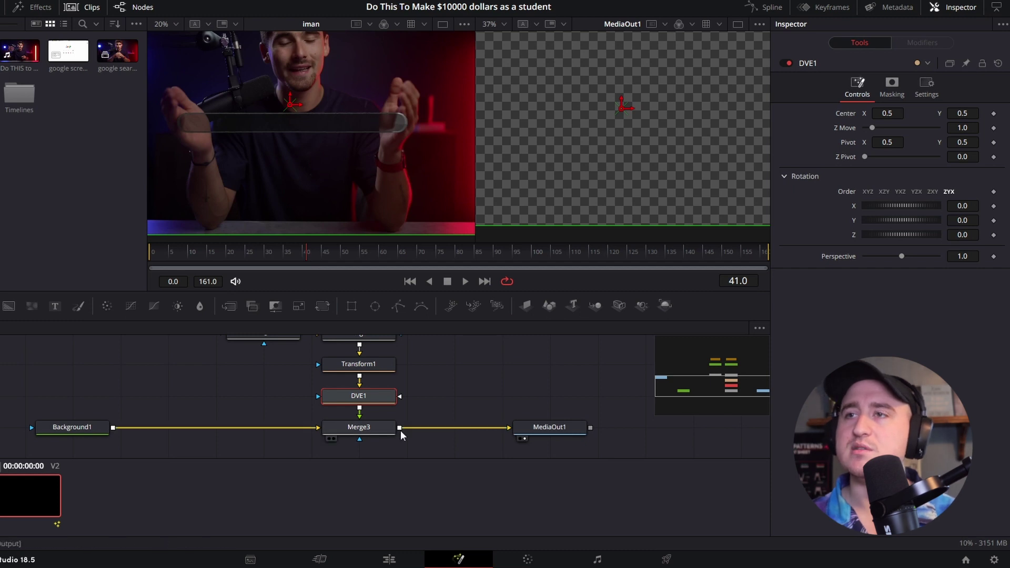
pyautogui.click(993, 206)
pyautogui.click(994, 235)
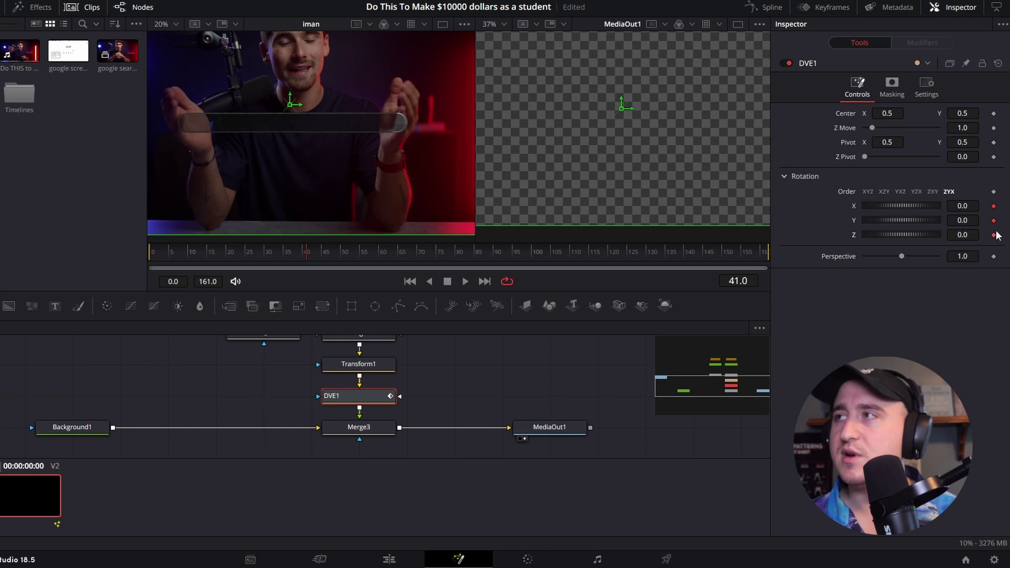
pyautogui.click(994, 157)
pyautogui.click(994, 142)
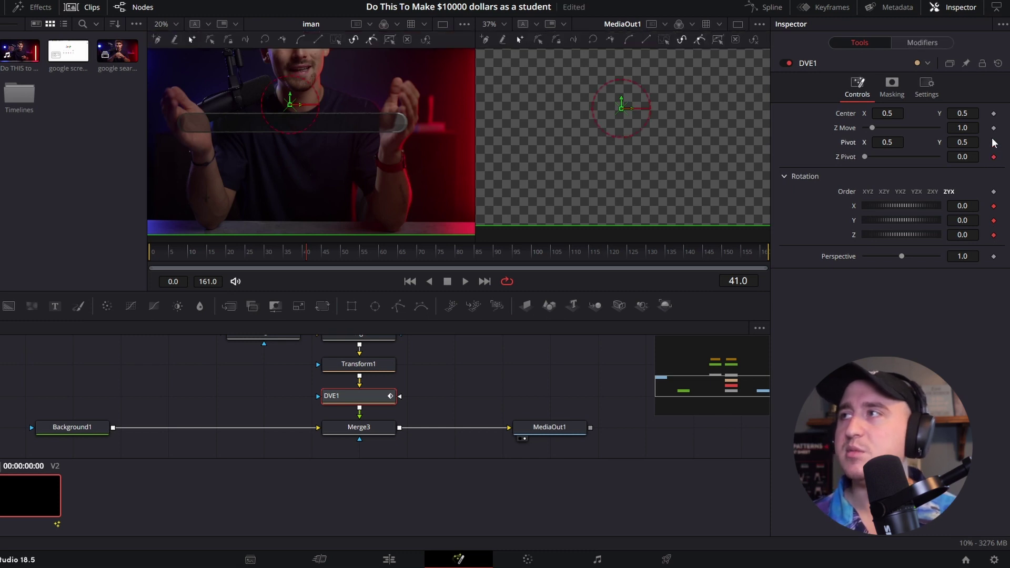
pyautogui.click(994, 128)
pyautogui.click(994, 113)
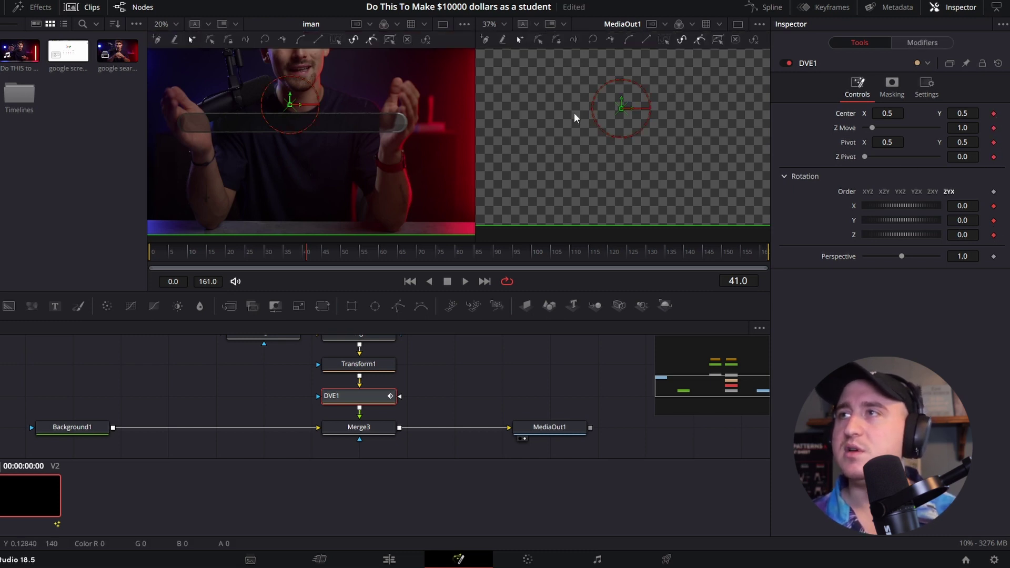
# - Keyframe Transform1's Center at frame 41
pyautogui.scroll(-2, 589, 116)
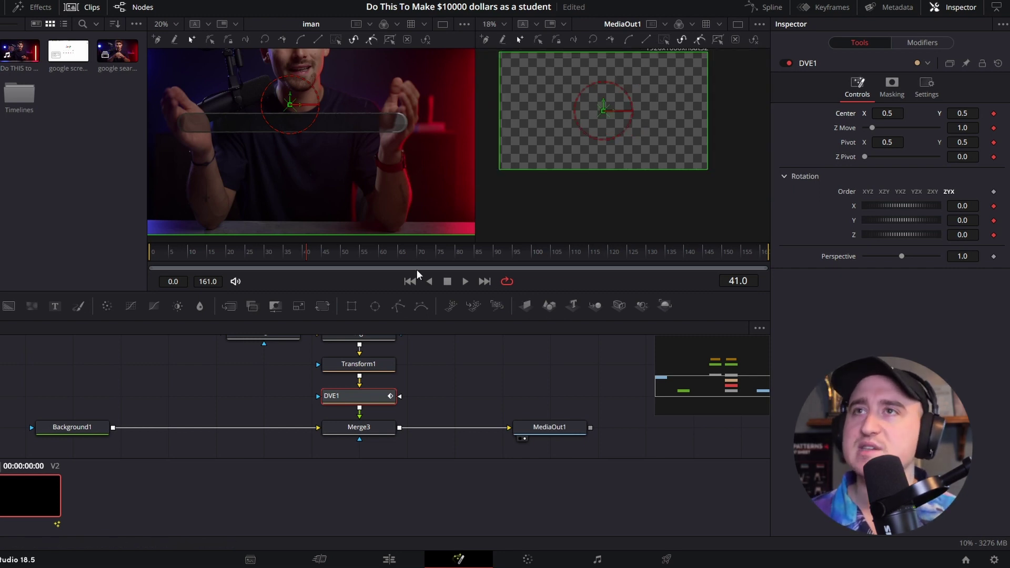
pyautogui.click(368, 365)
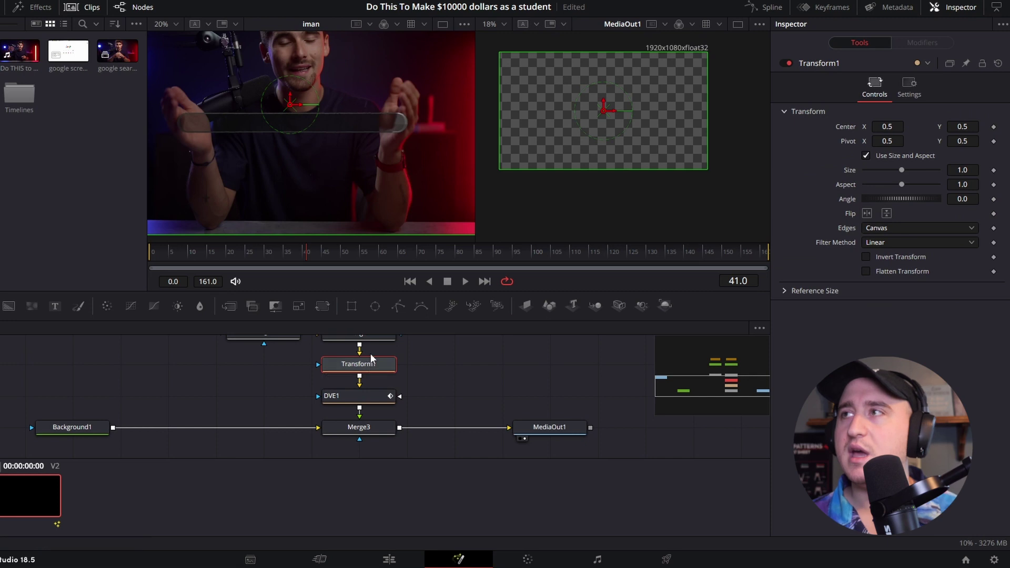
pyautogui.click(993, 127)
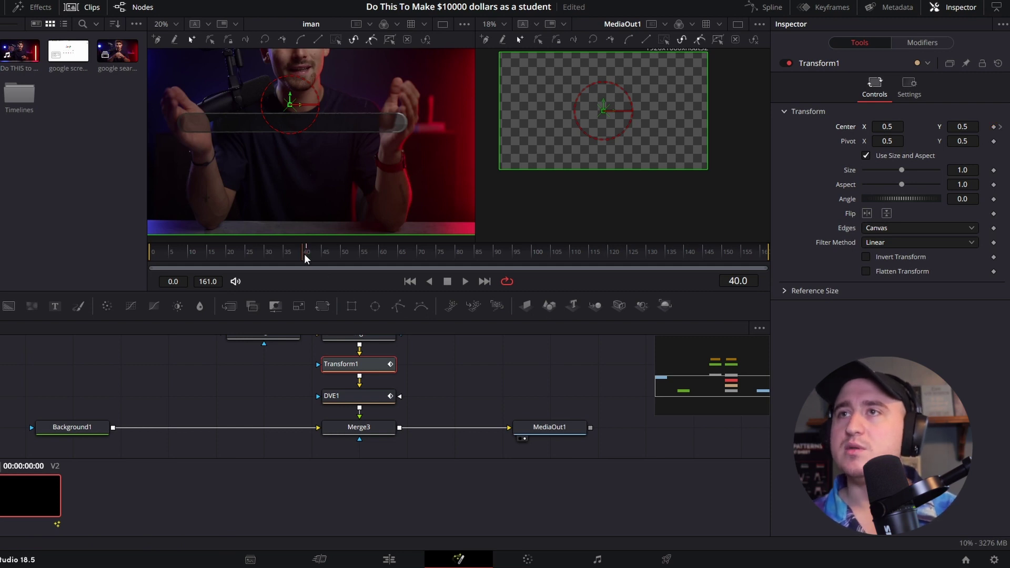
# - At frame 33, keyframe Transform1's Center and DVE1's Center, Z Move, Pivot, Z Pivot and X, Y and Z rotation
pyautogui.moveTo(304, 253); pyautogui.dragTo(278, 250)
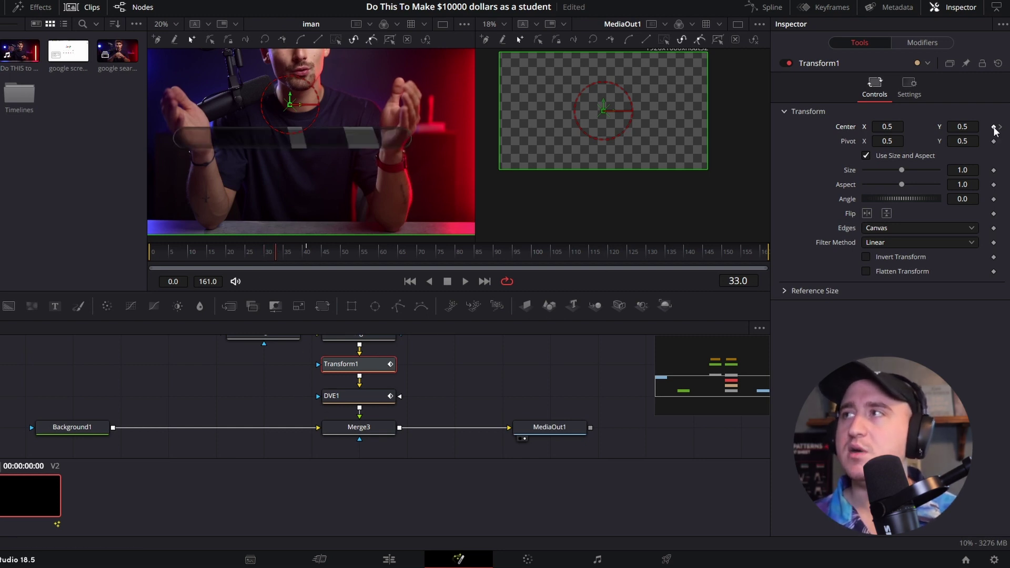
pyautogui.click(339, 396)
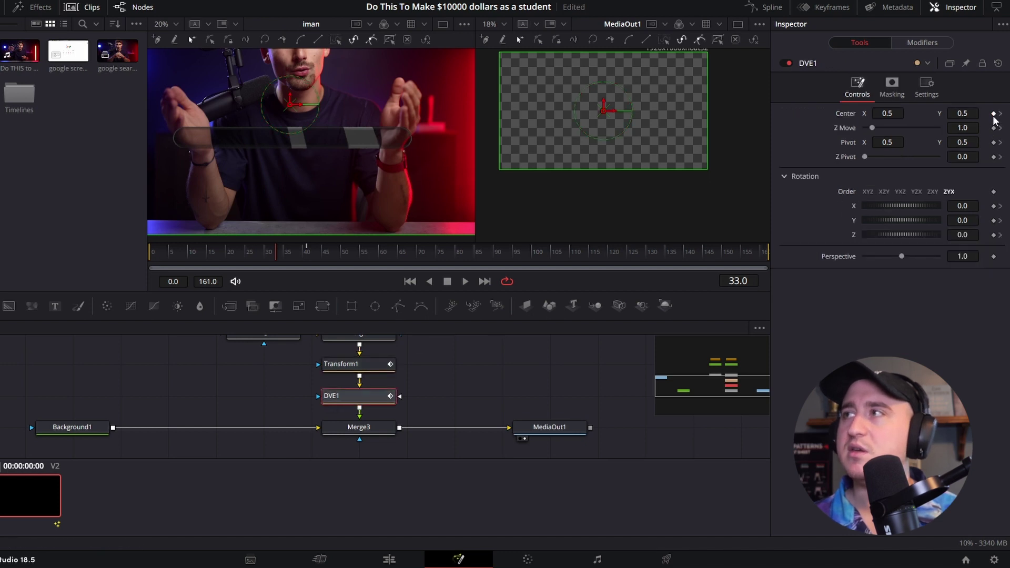
pyautogui.click(994, 128)
pyautogui.click(993, 142)
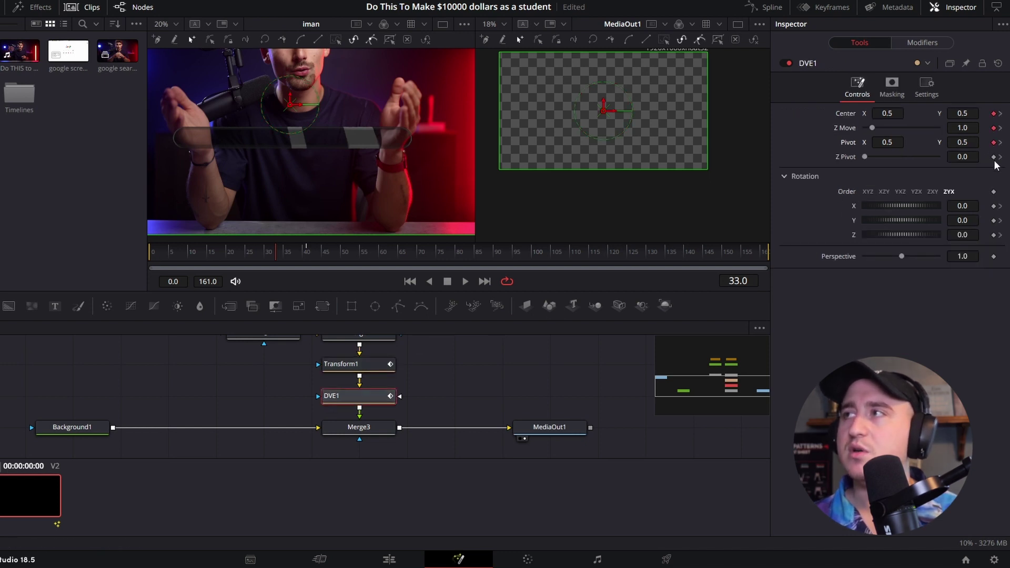
pyautogui.click(994, 157)
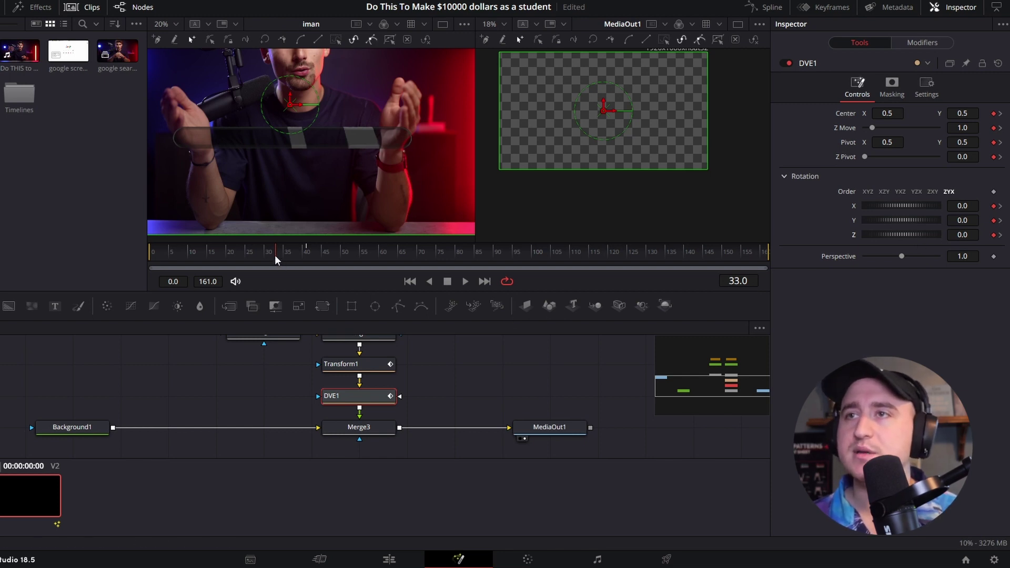
# - At frame 27, keyframe DVE1's Center, Z Move, Pivot, Z Pivot and all three rotations, plus Transform1's Center
pyautogui.moveTo(274, 255); pyautogui.dragTo(253, 259)
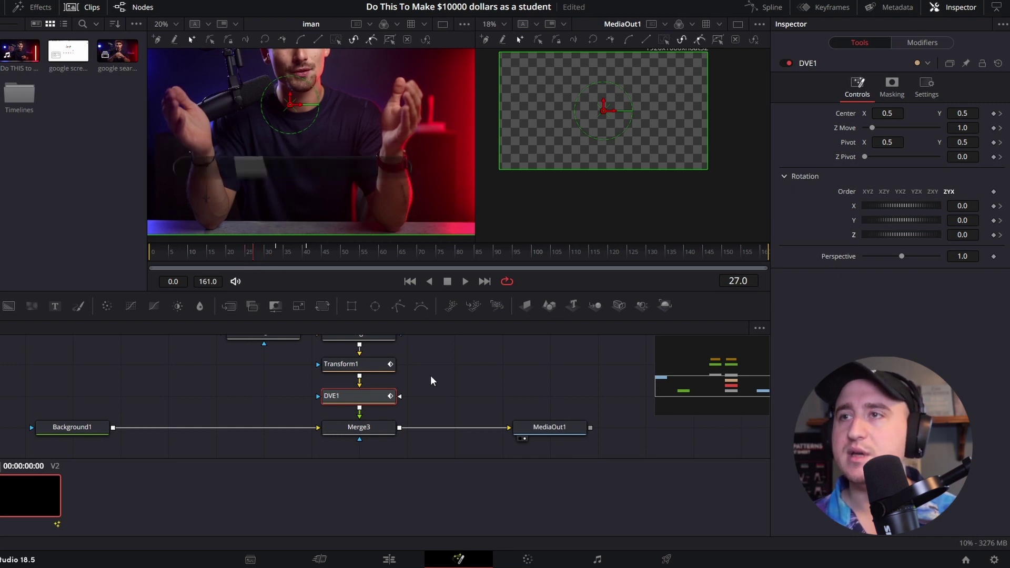
pyautogui.click(993, 207)
pyautogui.click(994, 220)
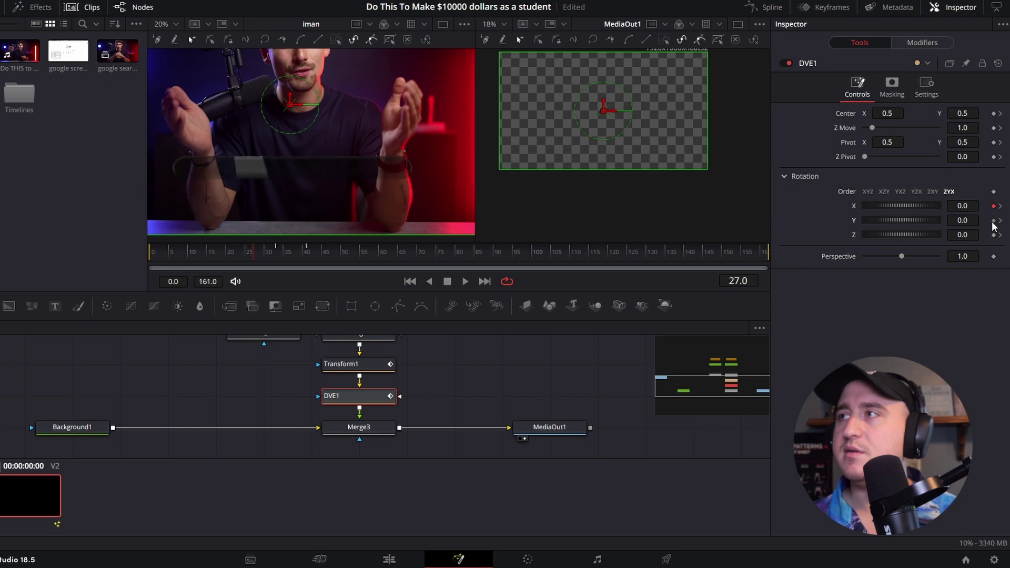
pyautogui.click(994, 234)
pyautogui.click(993, 156)
pyautogui.click(993, 142)
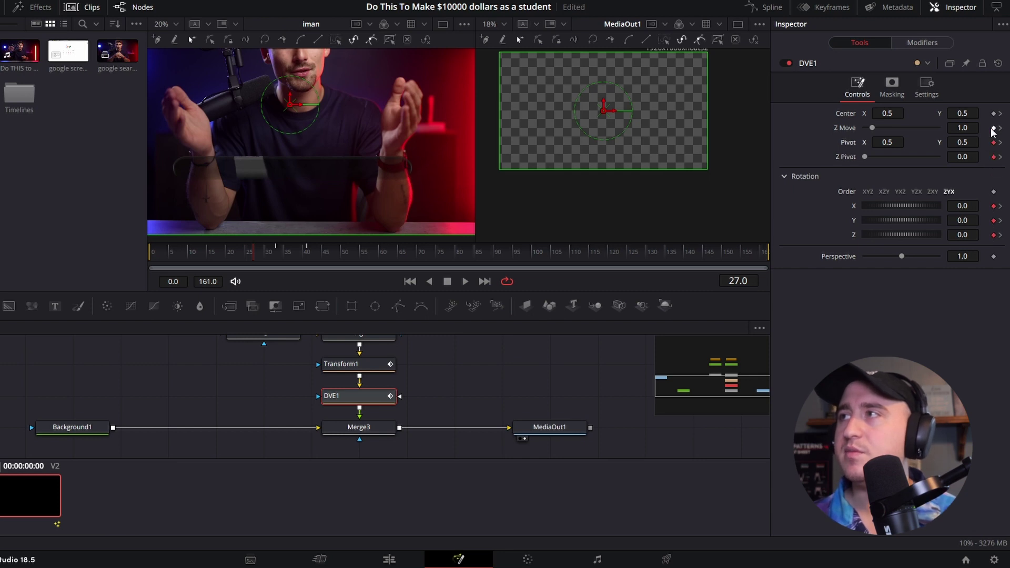
pyautogui.click(993, 127)
pyautogui.click(994, 113)
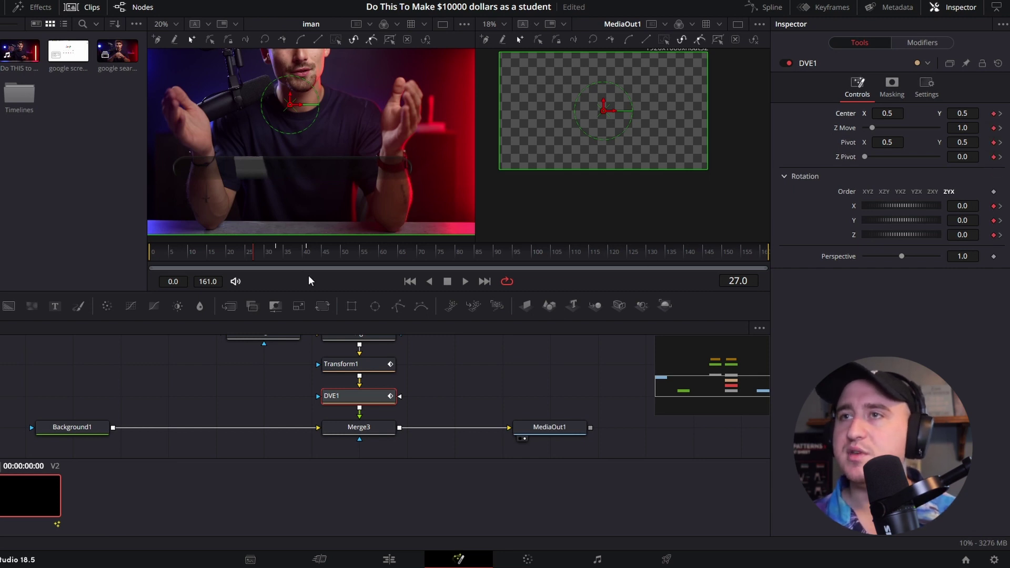
pyautogui.click(342, 365)
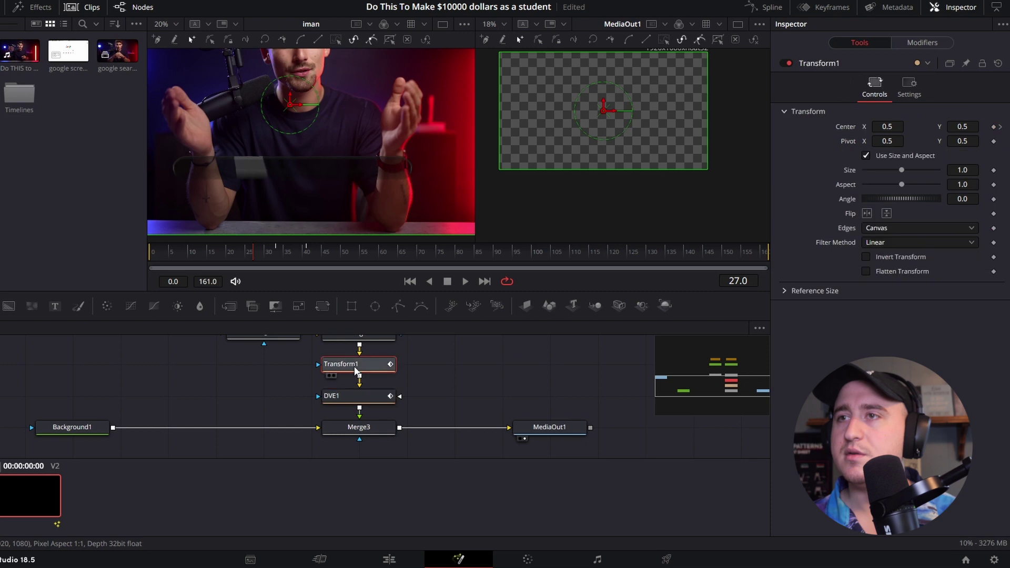
pyautogui.click(994, 127)
# - At frame 19, keyframe Transform1's Center and DVE1's Center, Z Move, Pivot, Z Pivot and X, Y and Z rotation
pyautogui.moveTo(252, 257); pyautogui.dragTo(222, 258)
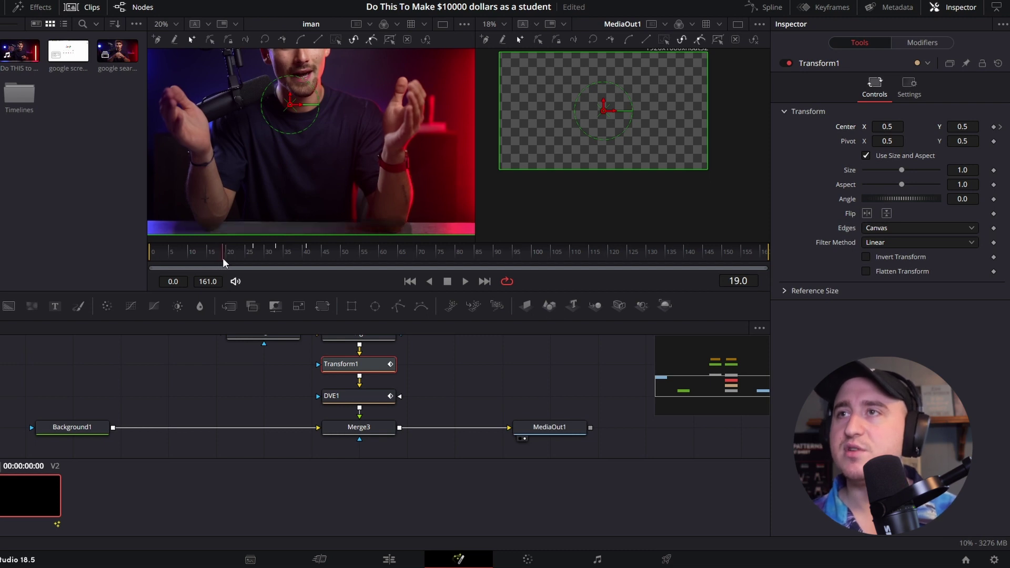
pyautogui.click(994, 127)
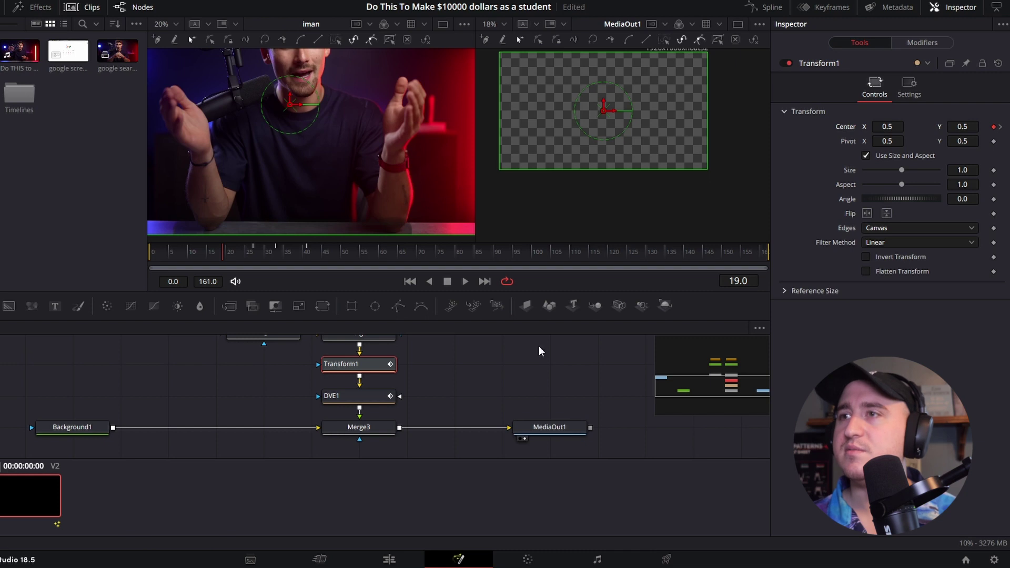
pyautogui.click(346, 400)
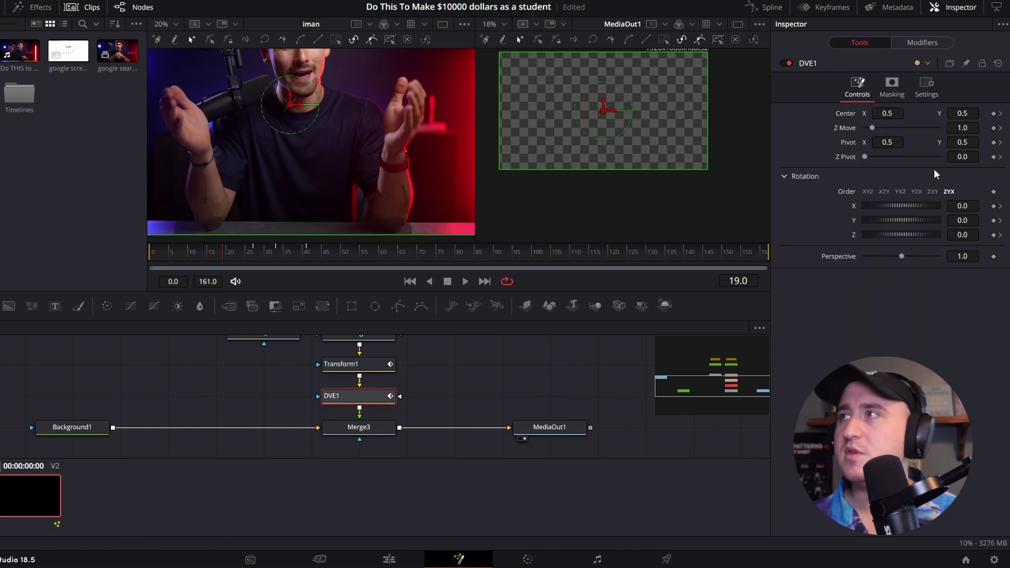
pyautogui.click(994, 128)
pyautogui.click(994, 142)
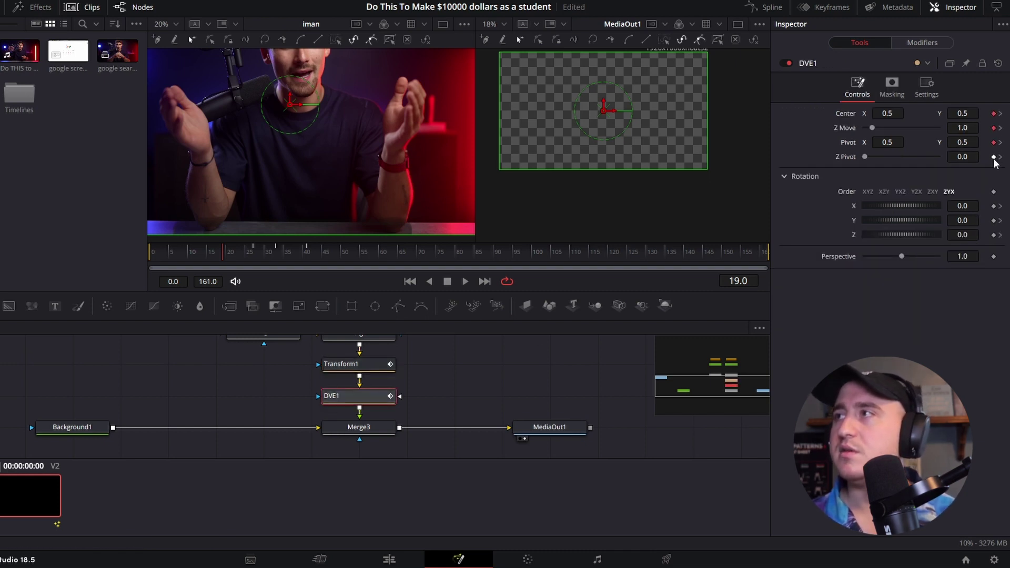
pyautogui.click(993, 157)
pyautogui.click(994, 206)
pyautogui.click(994, 234)
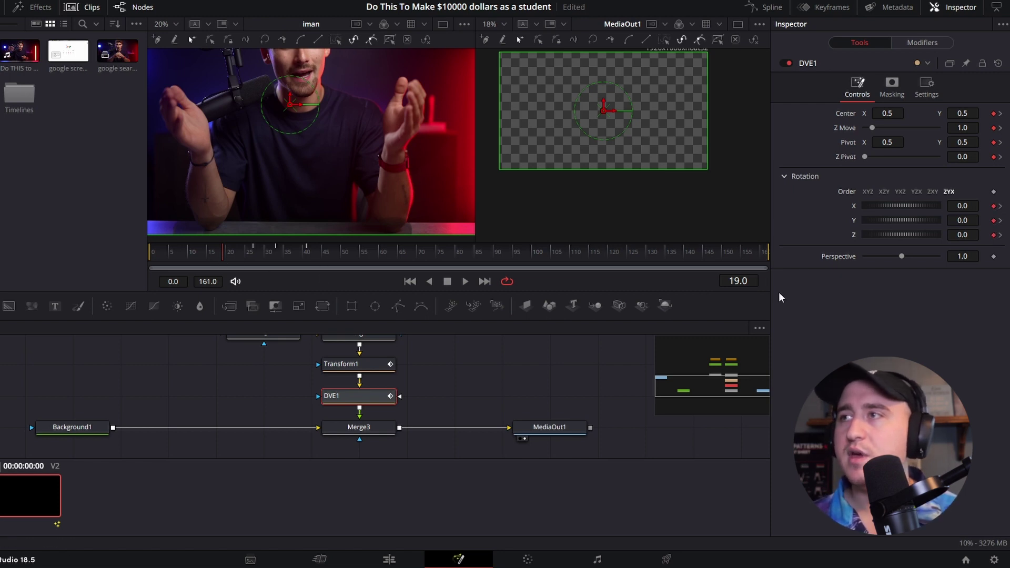
# - Step back to frame 17 and keyframe DVE1's position, pivot and rotation parameters and Transform1's Center there
pyautogui.click(741, 281)
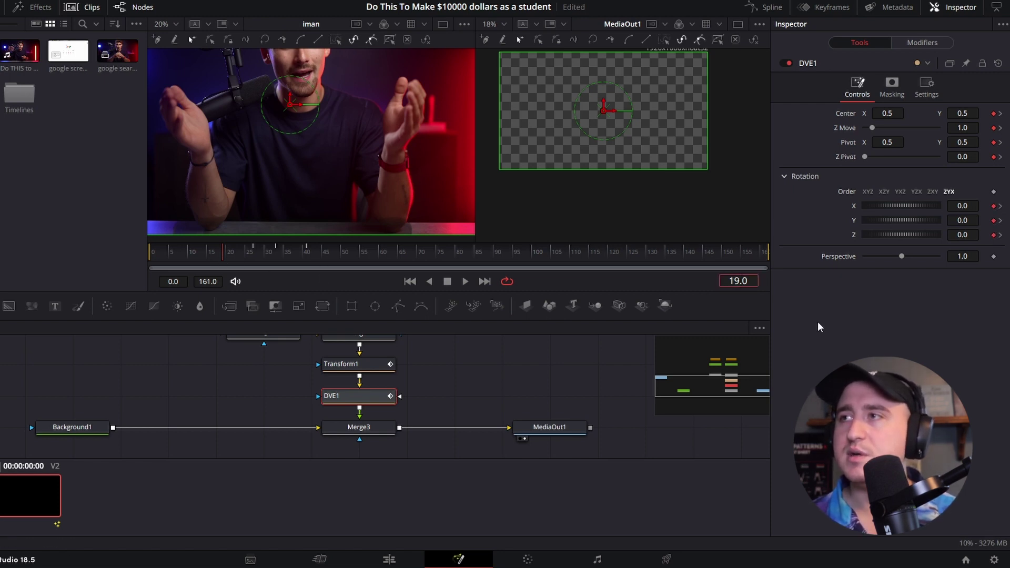
pyautogui.press('Left')
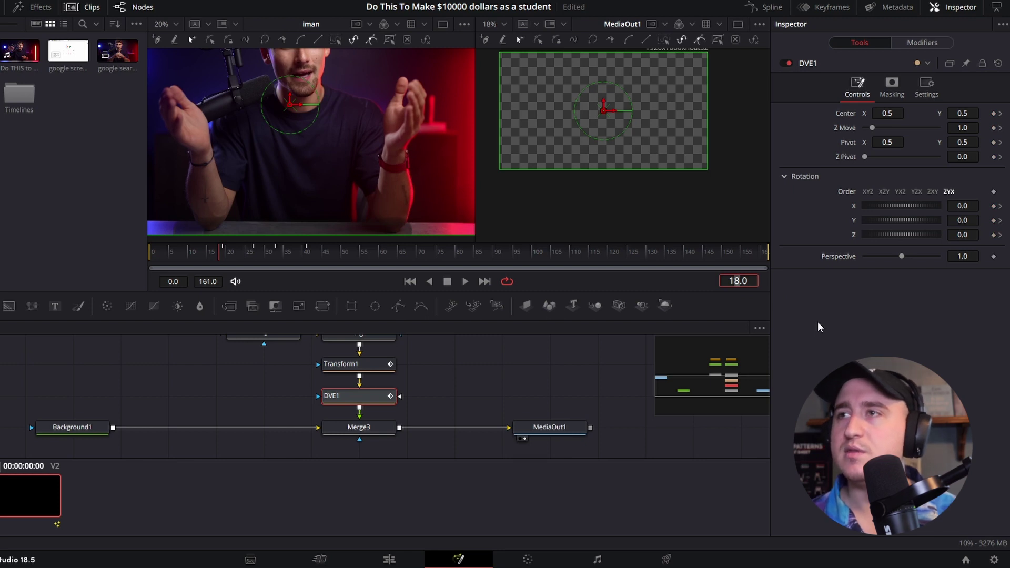
pyautogui.press('Left')
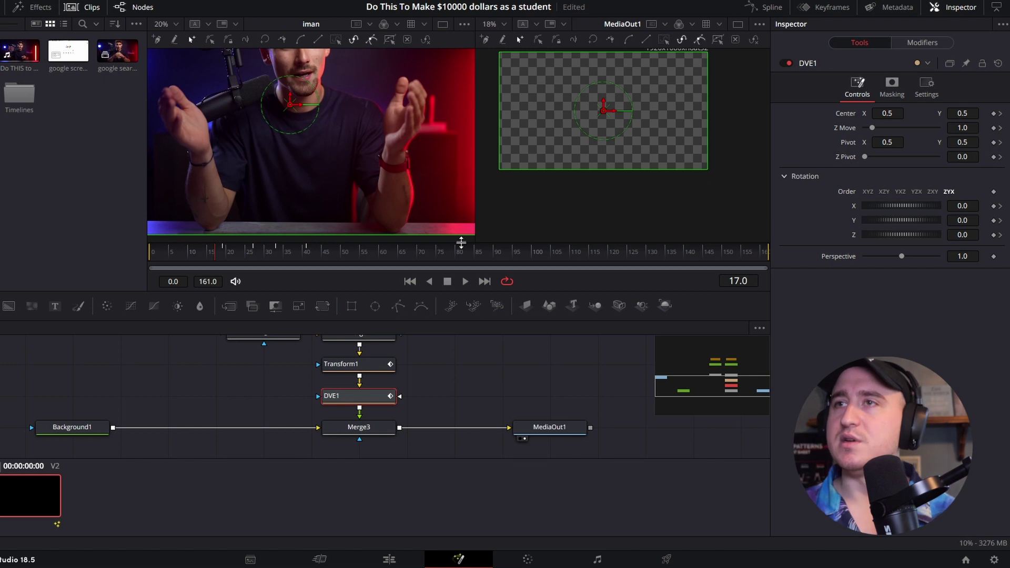
pyautogui.click(994, 114)
pyautogui.click(994, 128)
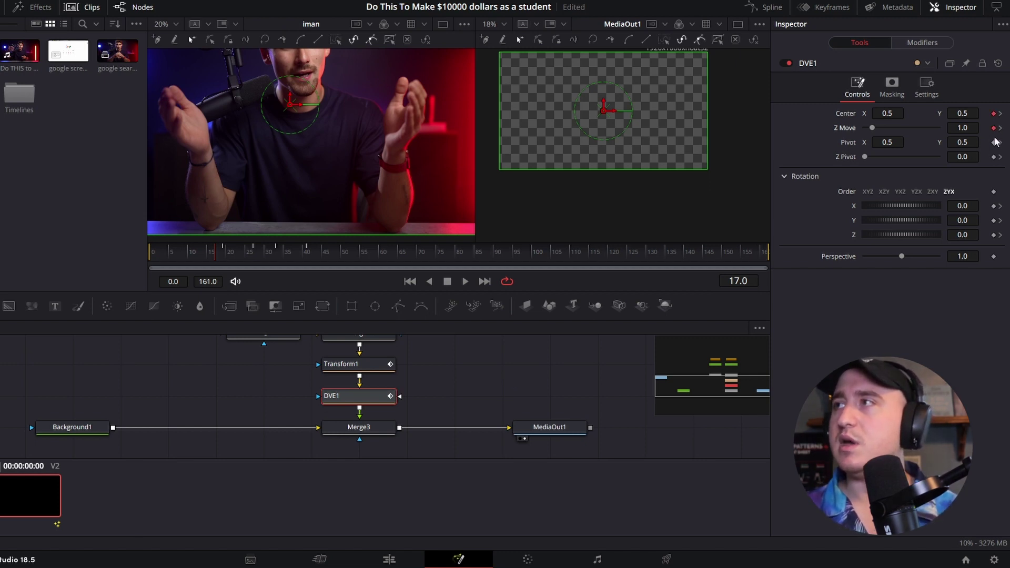
pyautogui.click(994, 143)
pyautogui.click(994, 206)
pyautogui.click(994, 220)
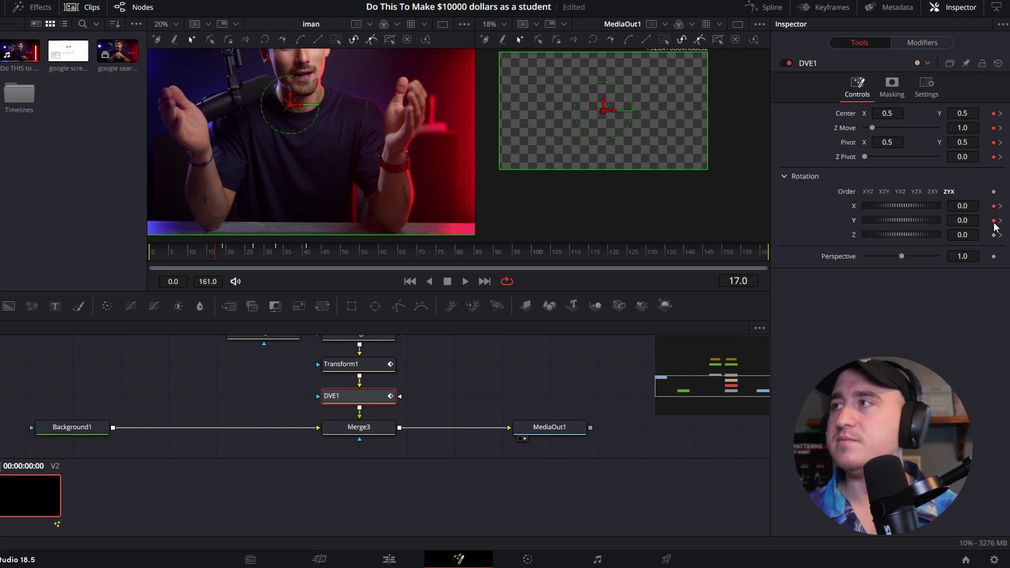
pyautogui.click(993, 235)
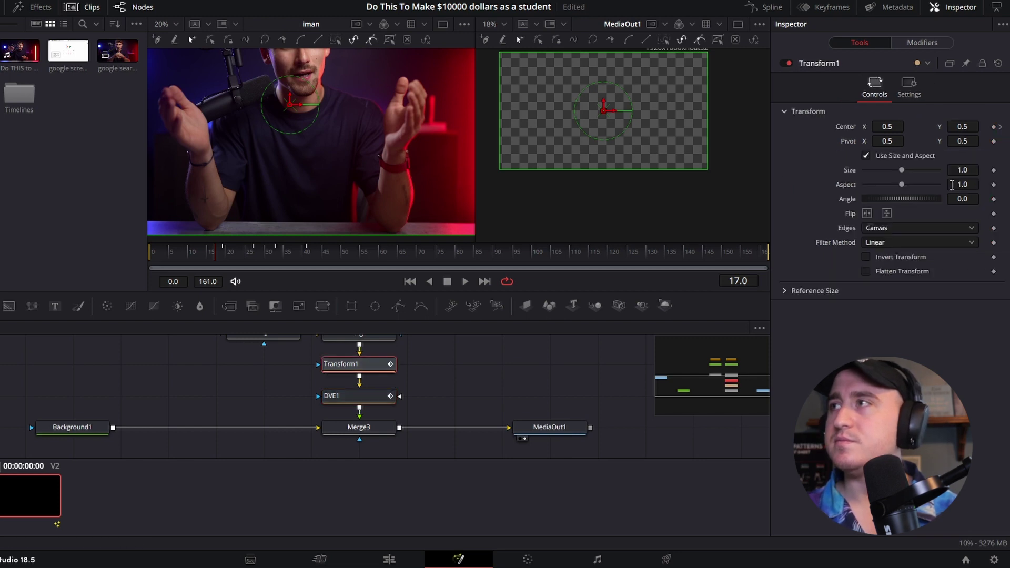
pyautogui.click(994, 127)
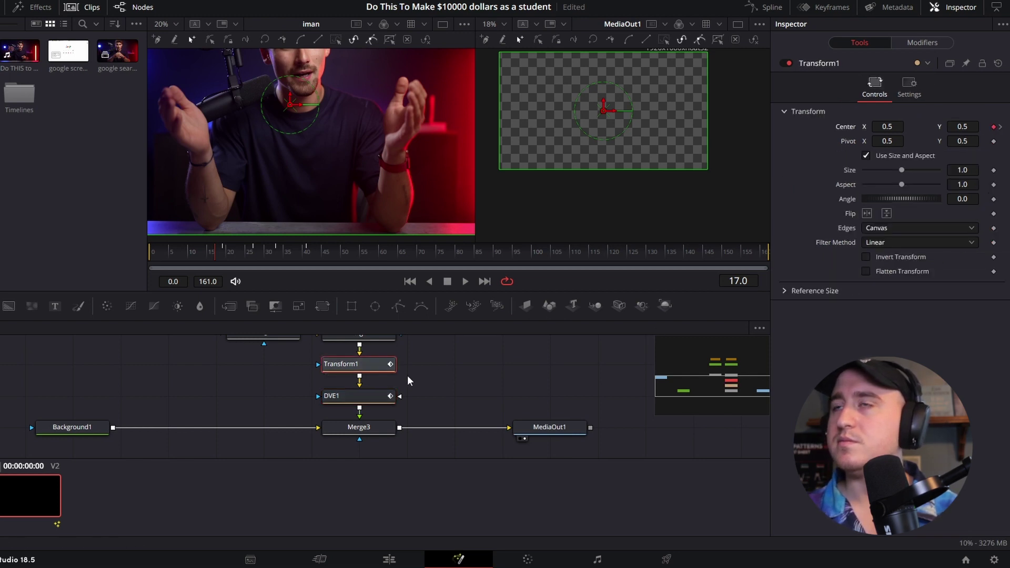
pyautogui.click(347, 398)
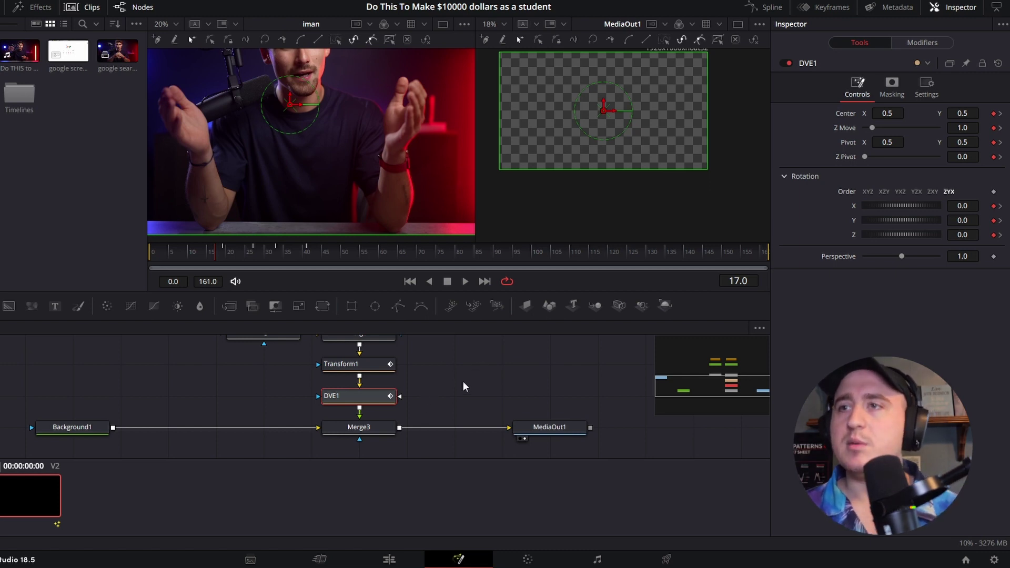
# - At frame 41, add a new Background node, connect it to Merge1's background input, and set its Alpha to 0.0
pyautogui.scroll(3, 464, 381)
pyautogui.scroll(-2, 473, 374)
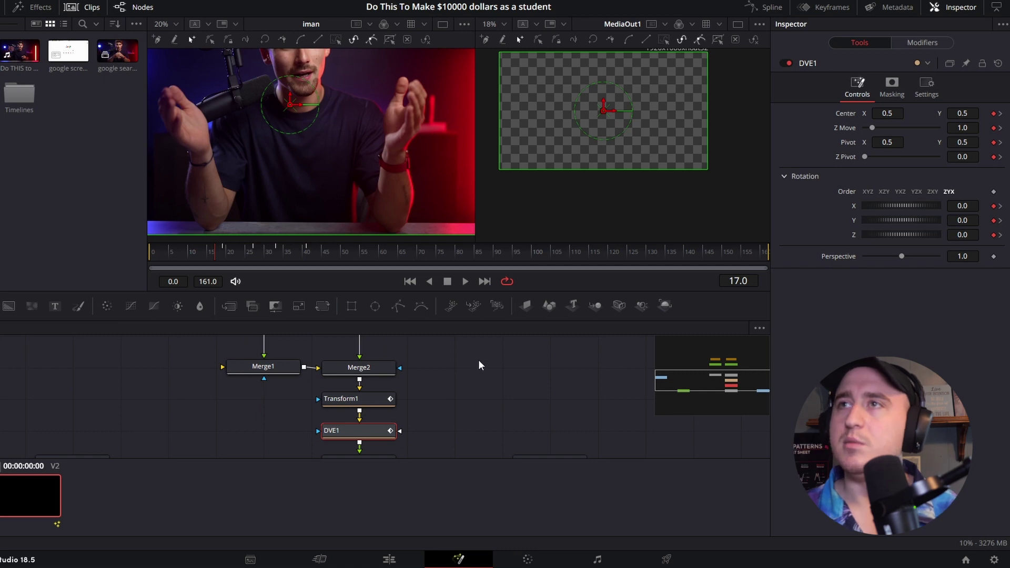
pyautogui.moveTo(216, 251); pyautogui.dragTo(307, 254)
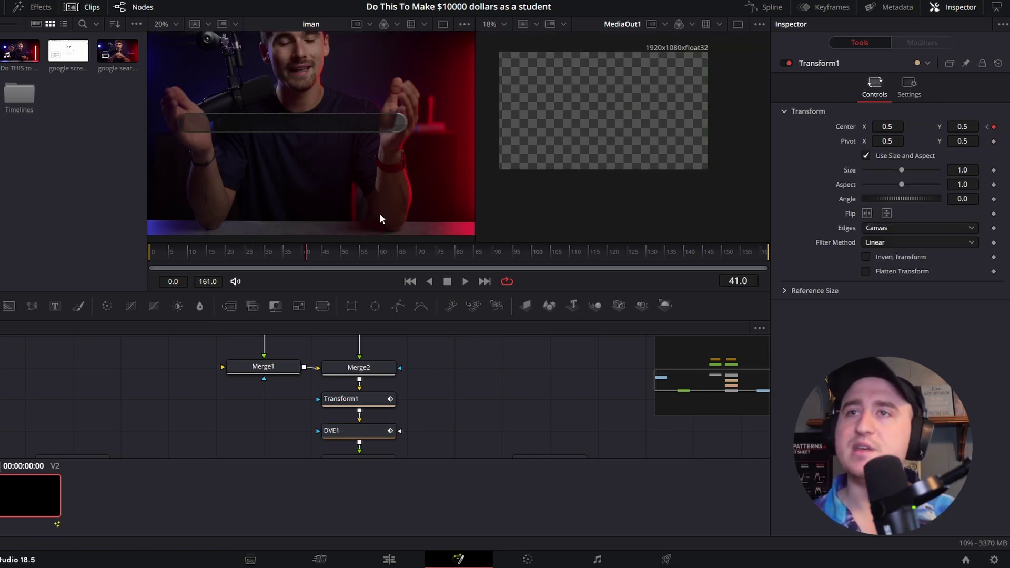
pyautogui.moveTo(9, 306); pyautogui.dragTo(126, 366)
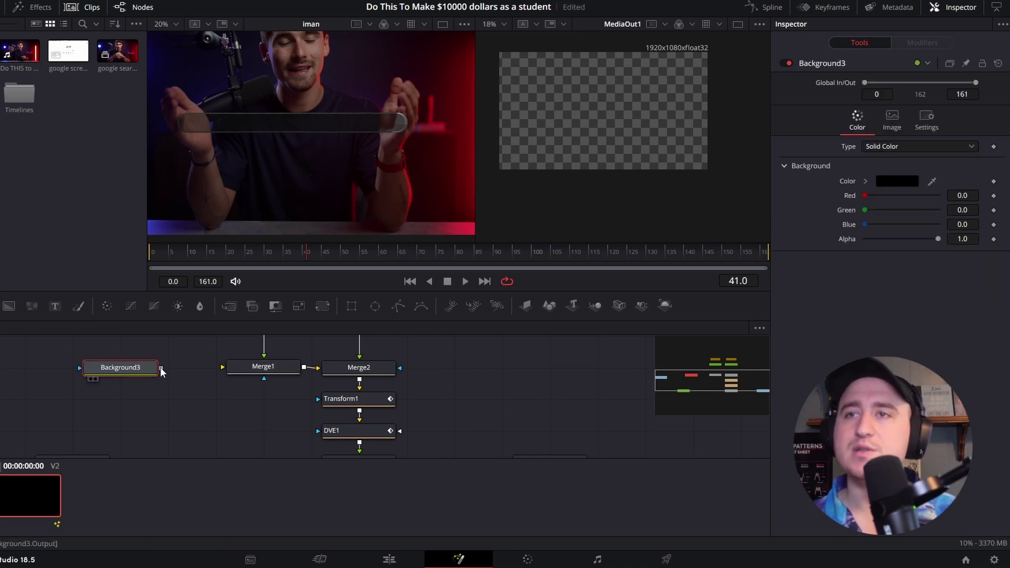
pyautogui.moveTo(160, 367); pyautogui.dragTo(222, 368)
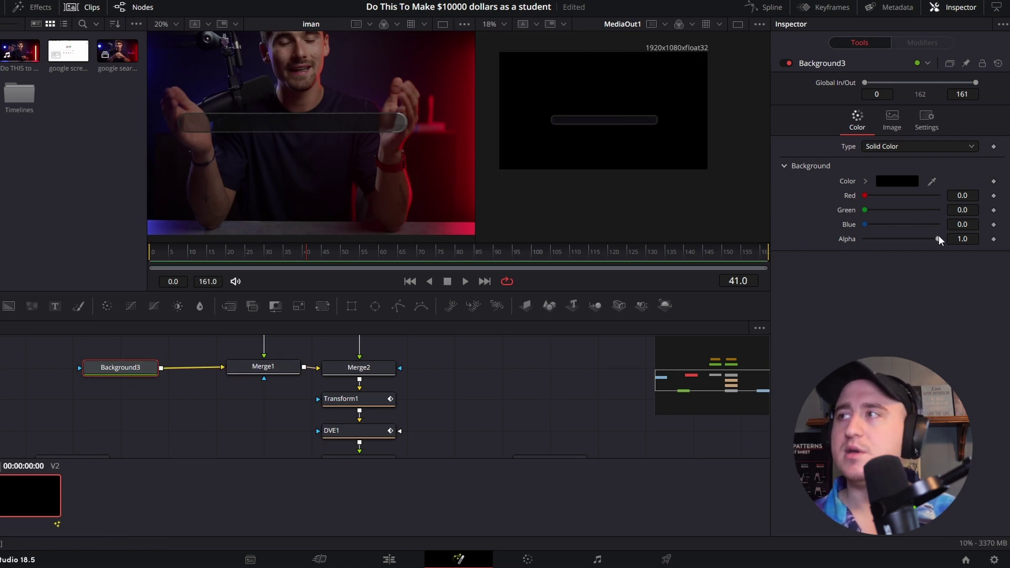
pyautogui.moveTo(939, 240); pyautogui.dragTo(679, 240)
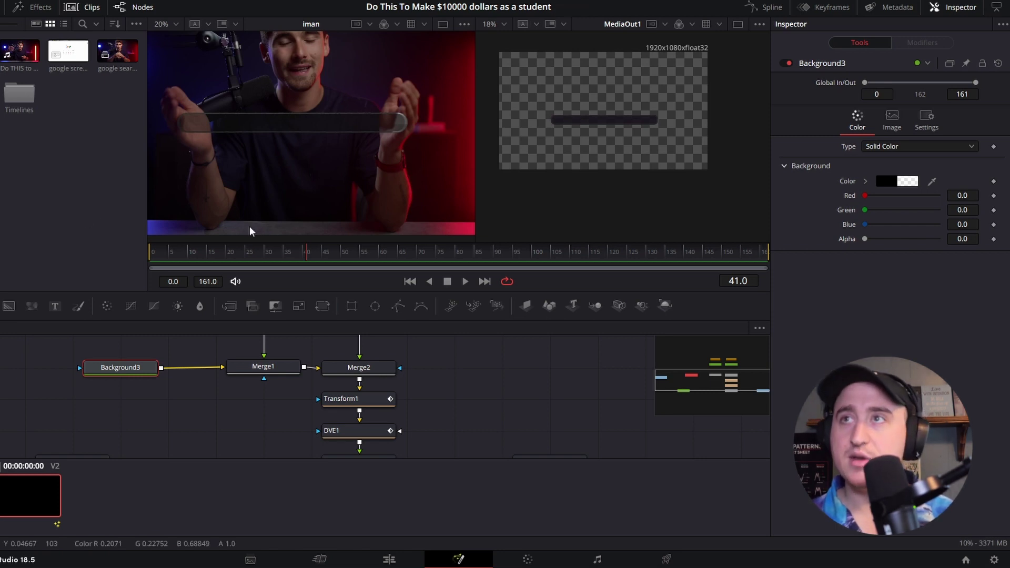
# - Turn on the view controls for the Rectangle1_1 mask to outline it over the reference search bar
pyautogui.scroll(-2, 597, 118)
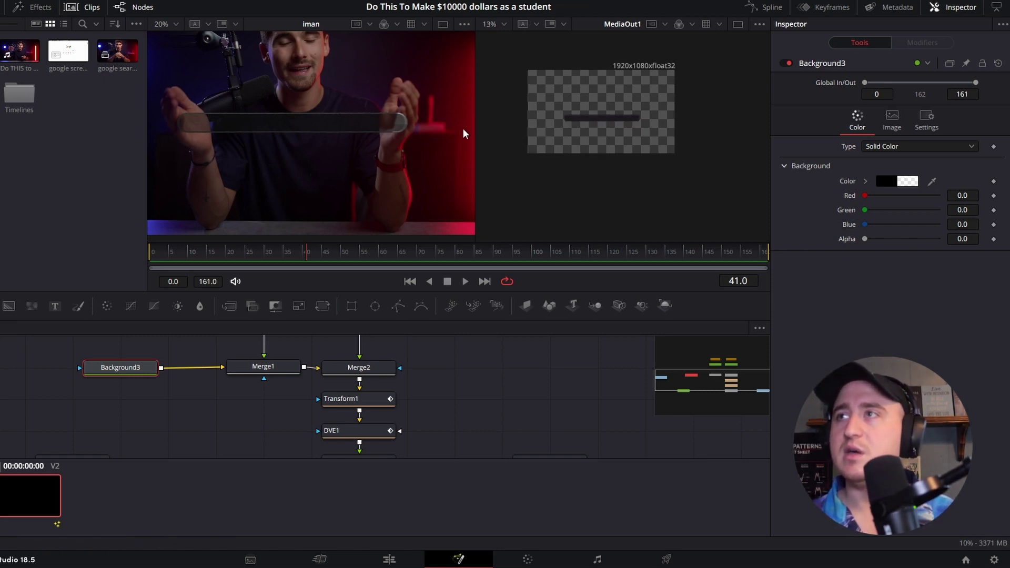
pyautogui.scroll(2, 304, 116)
pyautogui.scroll(1, 282, 127)
pyautogui.hscroll(3, 285, 140)
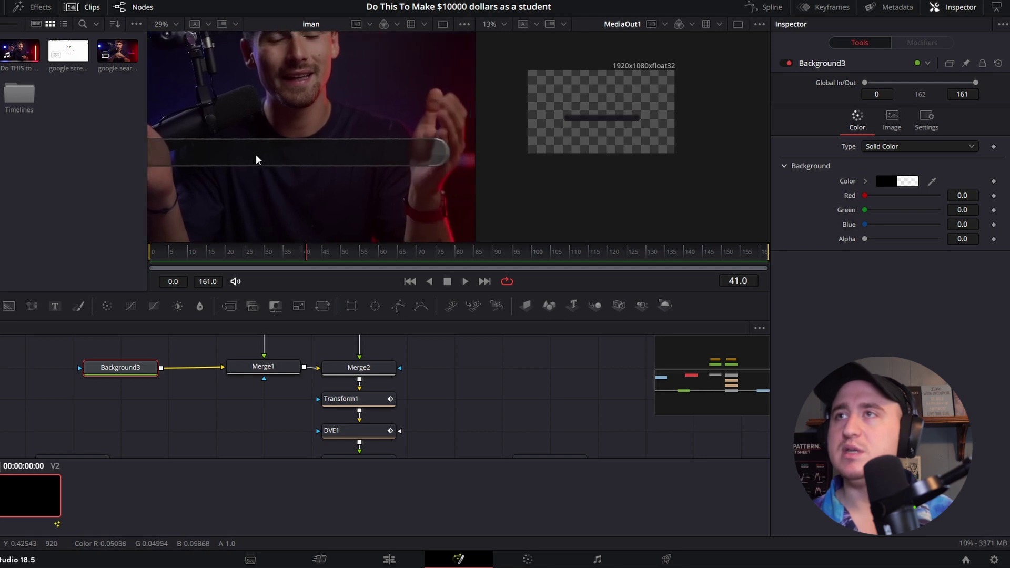
pyautogui.scroll(-2, 620, 99)
pyautogui.scroll(3, 374, 356)
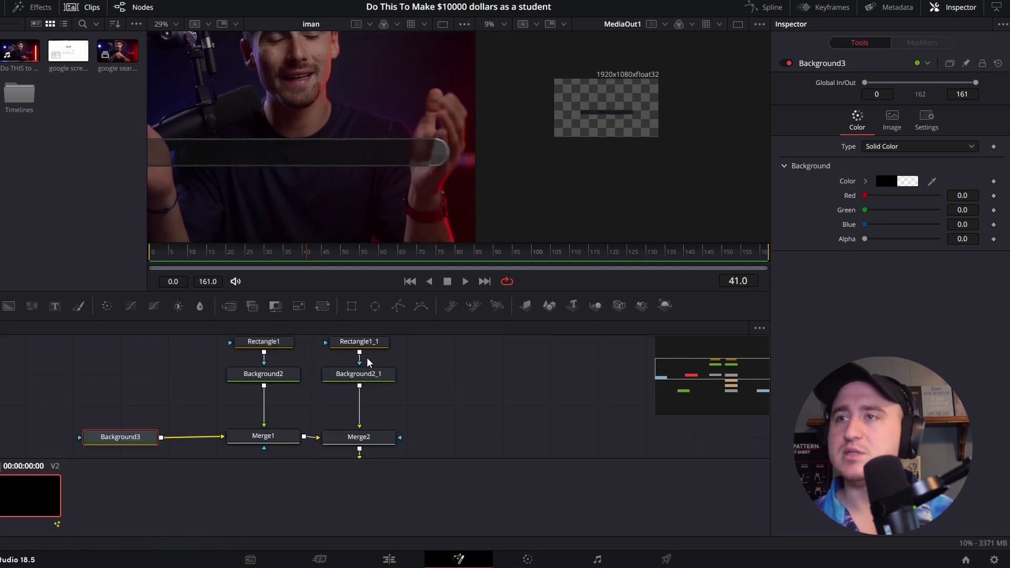
pyautogui.click(359, 360)
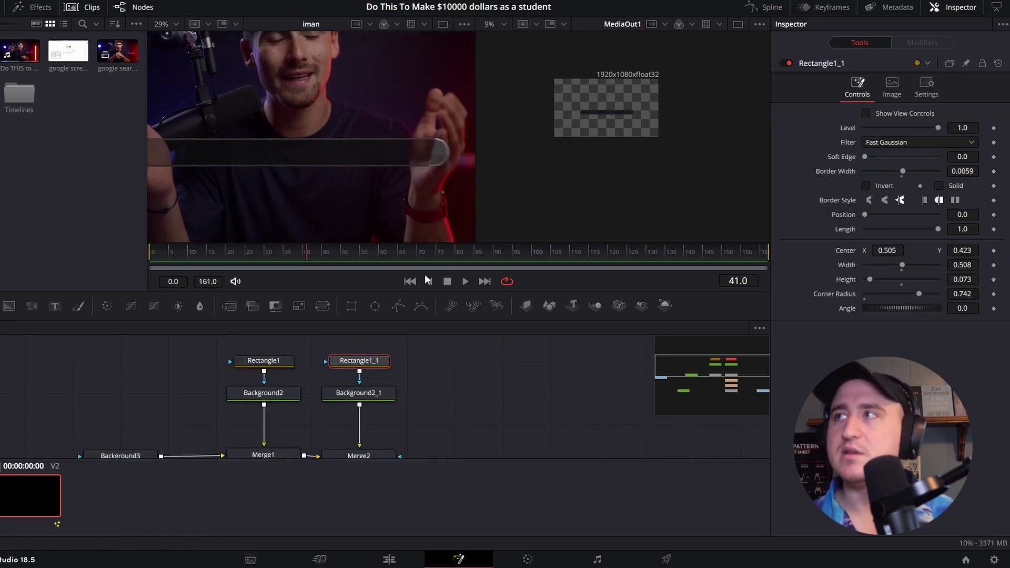
pyautogui.click(865, 113)
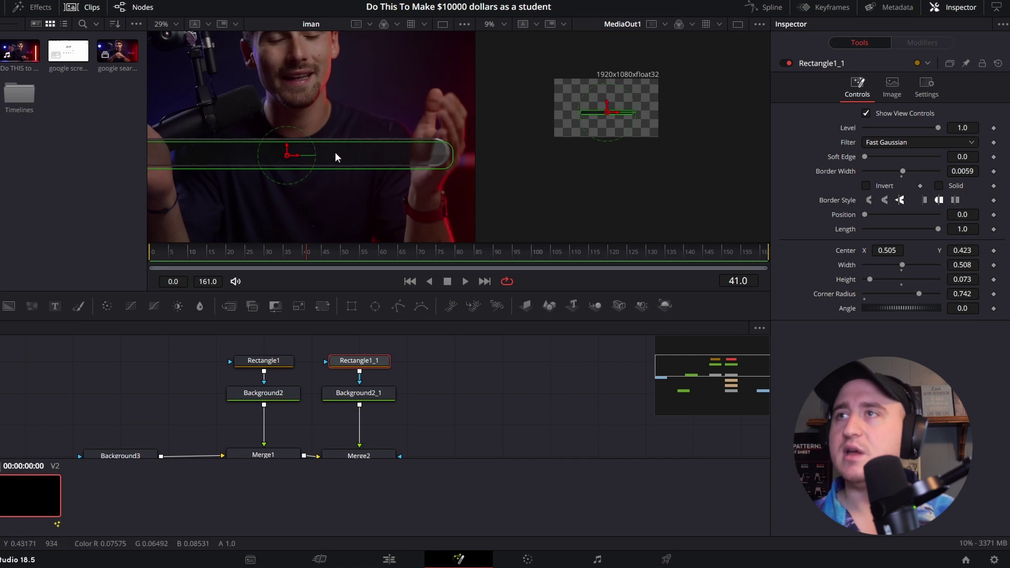
pyautogui.click(277, 360)
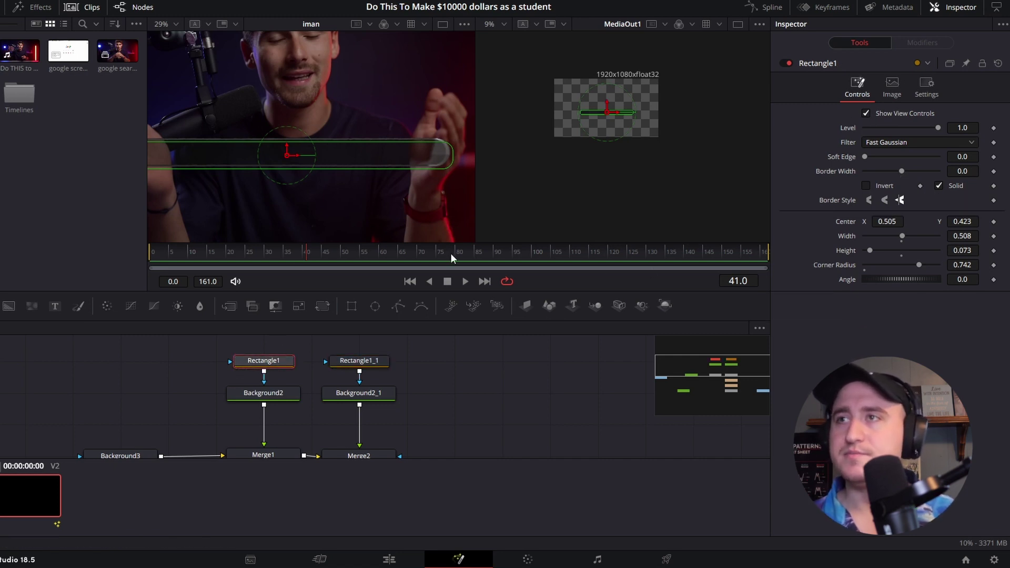
pyautogui.click(348, 363)
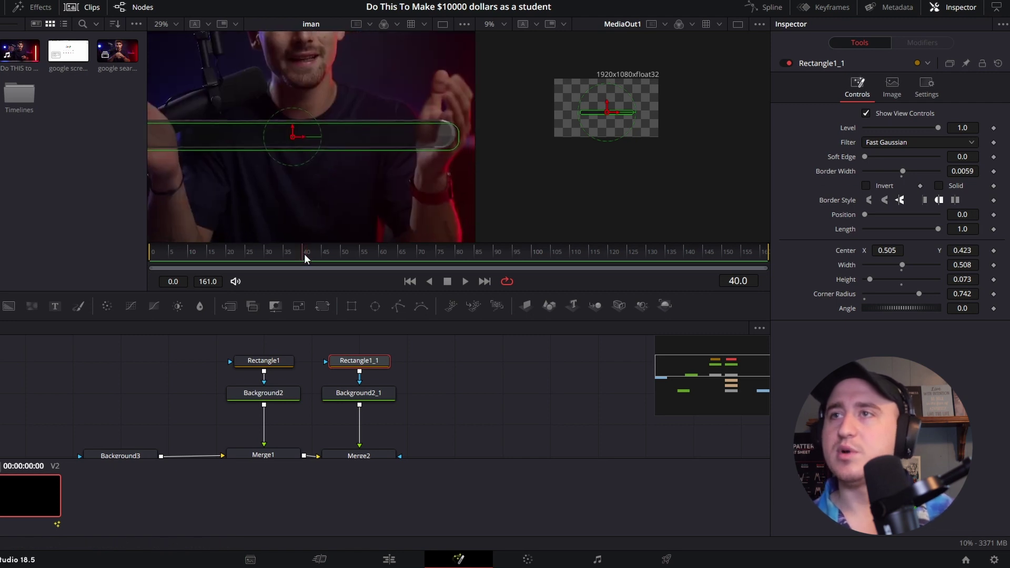
# - Keyframe Transform1's Center at frame 38 and remove its Center keyframe at frame 41
pyautogui.moveTo(304, 254); pyautogui.dragTo(296, 254)
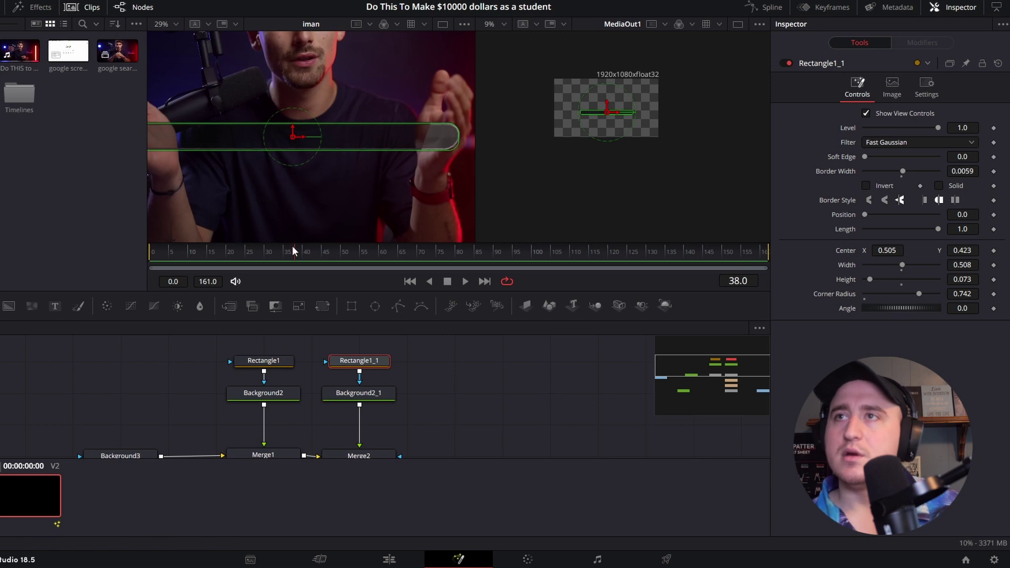
pyautogui.moveTo(300, 254)
pyautogui.mouseDown()
pyautogui.moveTo(311, 252)
pyautogui.moveTo(298, 255)
pyautogui.mouseUp()
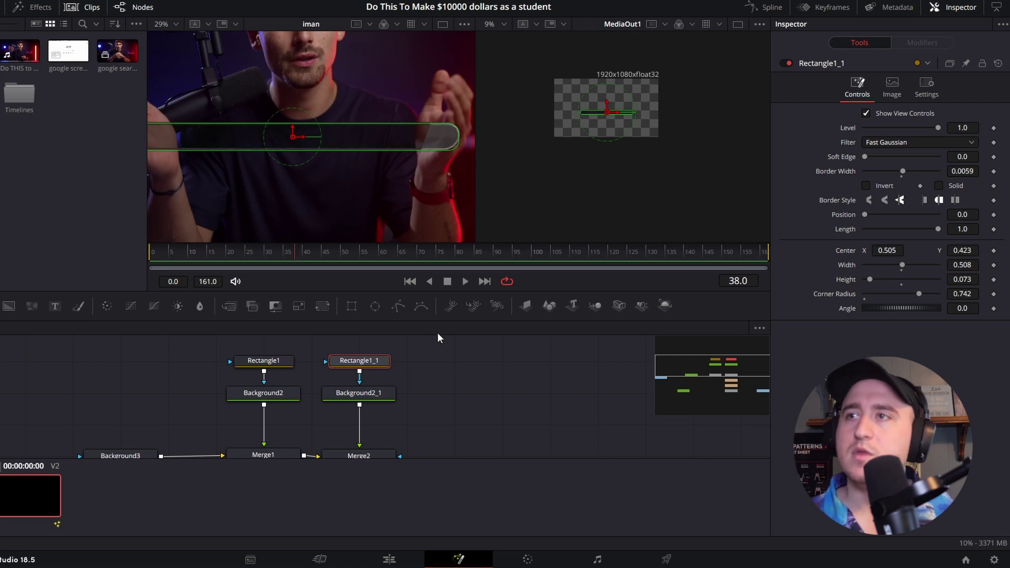
pyautogui.moveTo(363, 156); pyautogui.dragTo(312, 144)
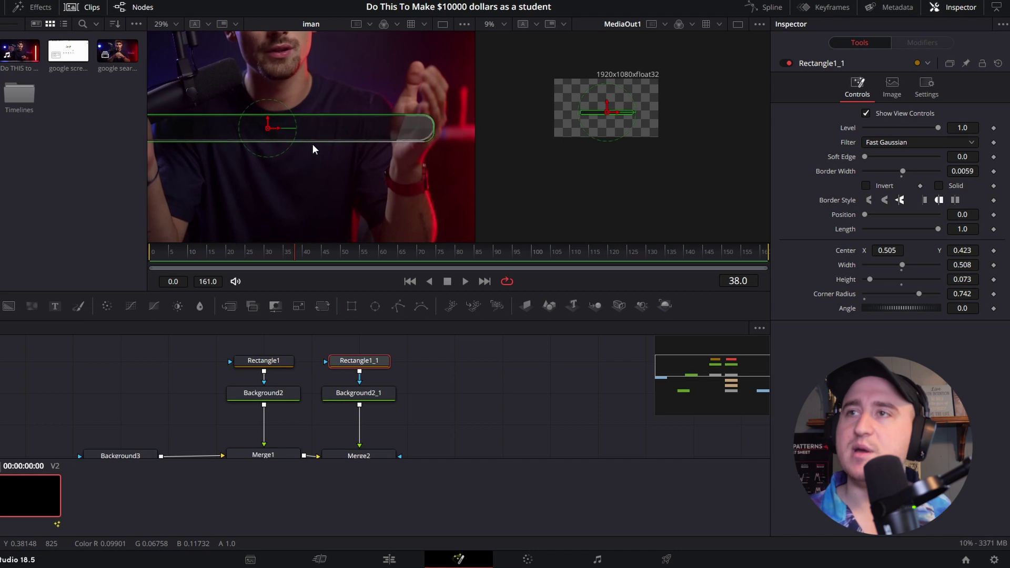
pyautogui.moveTo(394, 378); pyautogui.dragTo(381, 324)
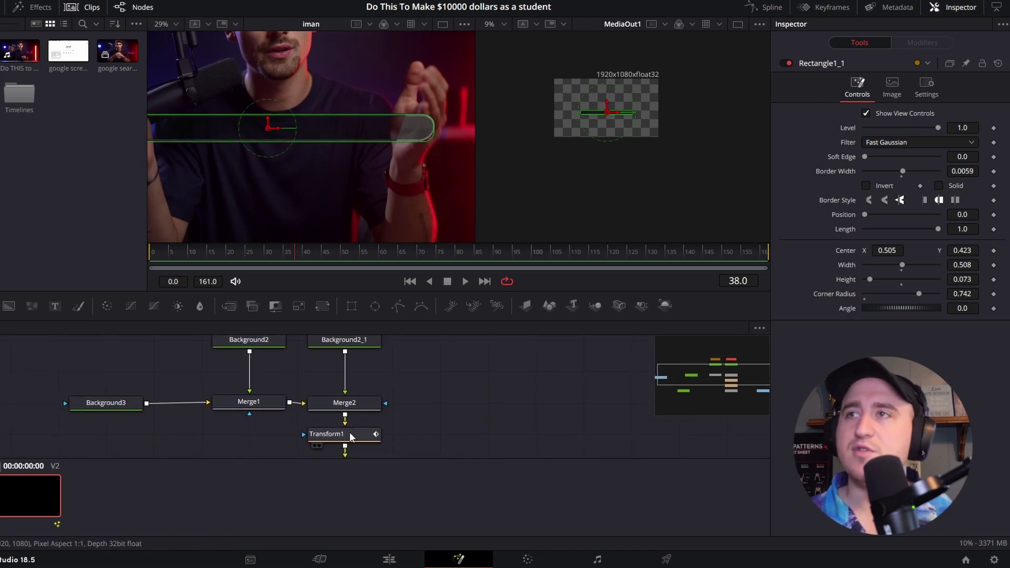
pyautogui.click(349, 432)
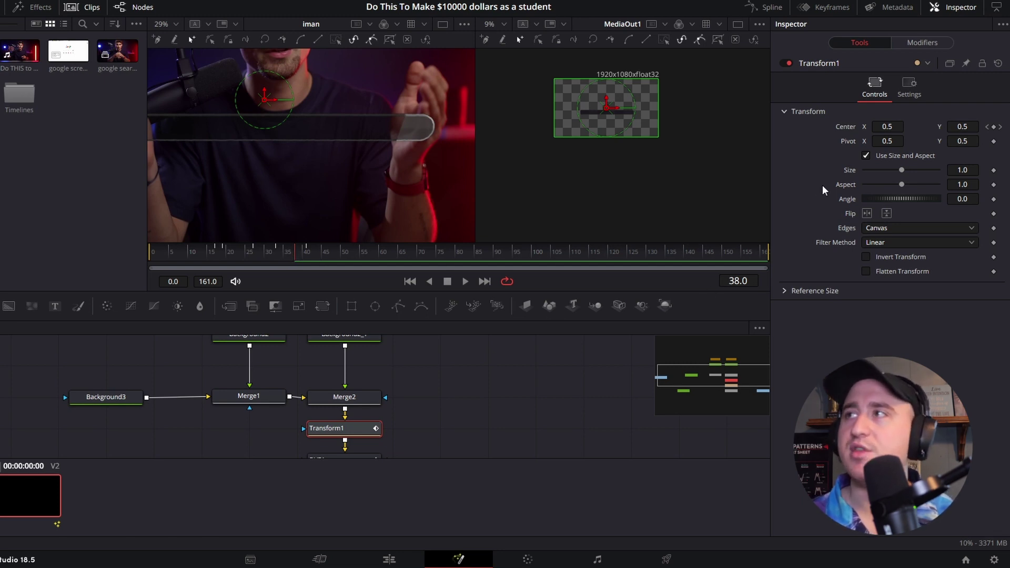
pyautogui.click(995, 128)
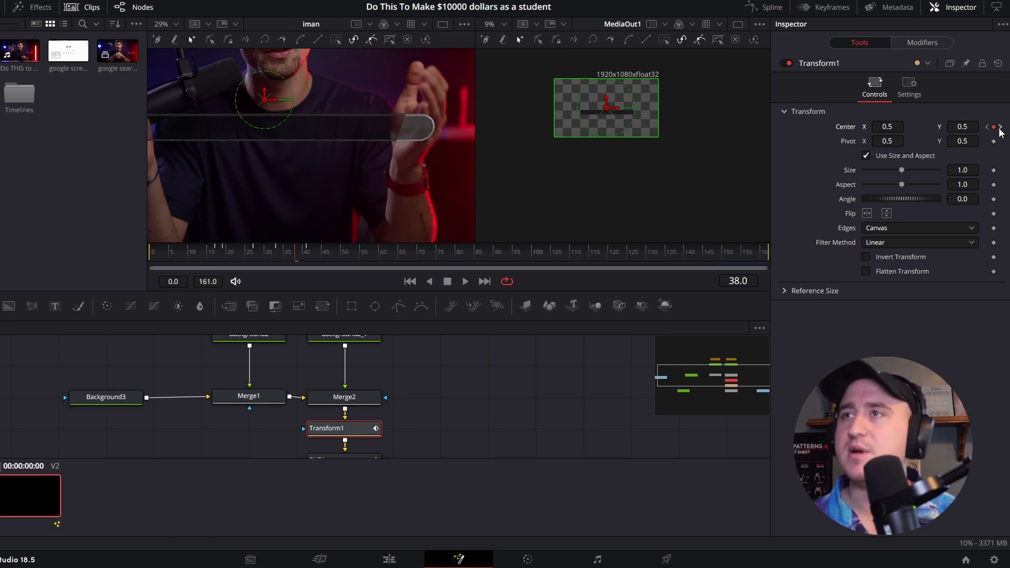
pyautogui.click(1000, 127)
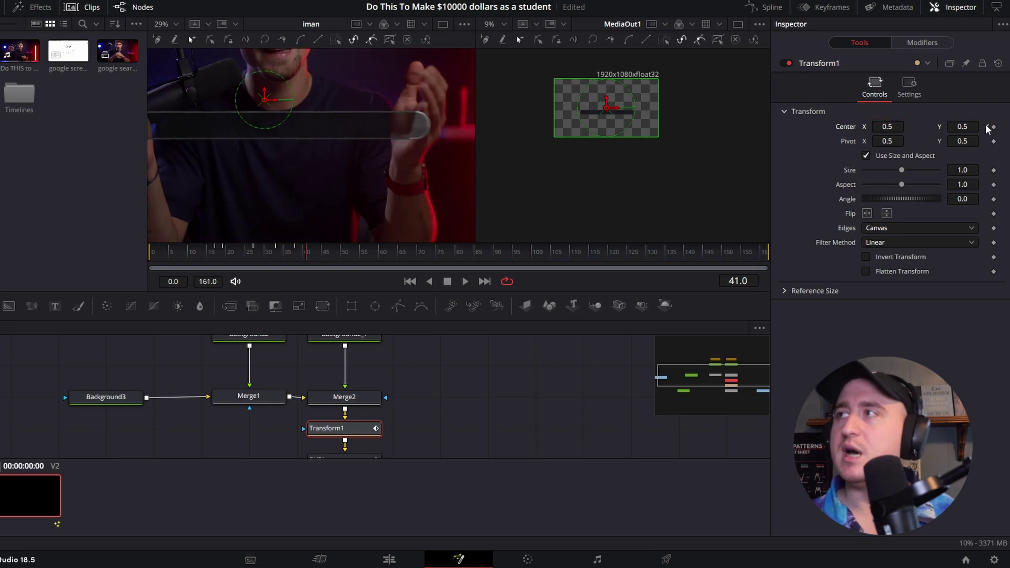
pyautogui.click(987, 127)
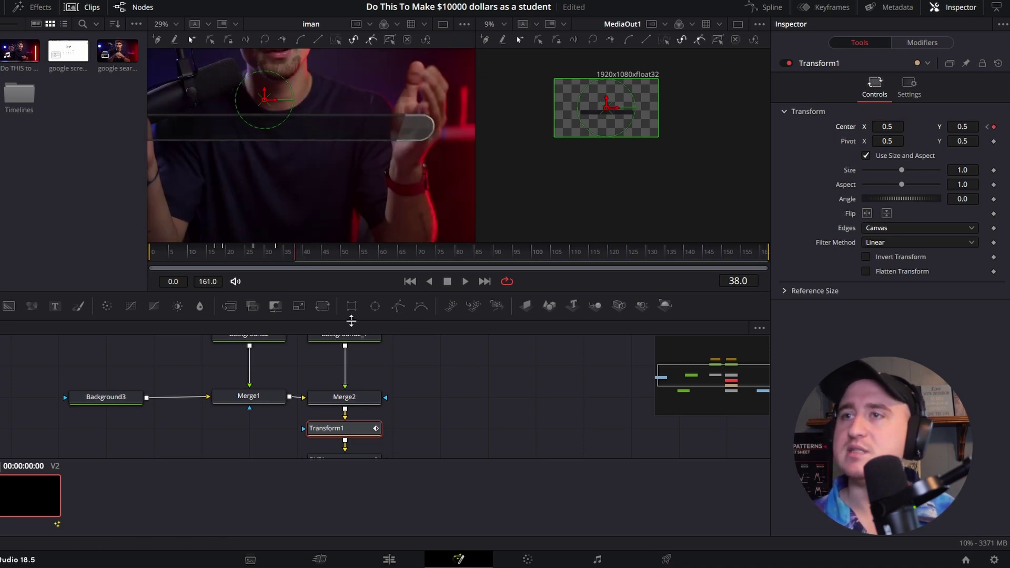
# - At frame 38, keyframe DVE1's Center, Z Move, Pivot, Z Pivot and X, Y and Z rotation
pyautogui.scroll(-3, 353, 378)
pyautogui.click(331, 391)
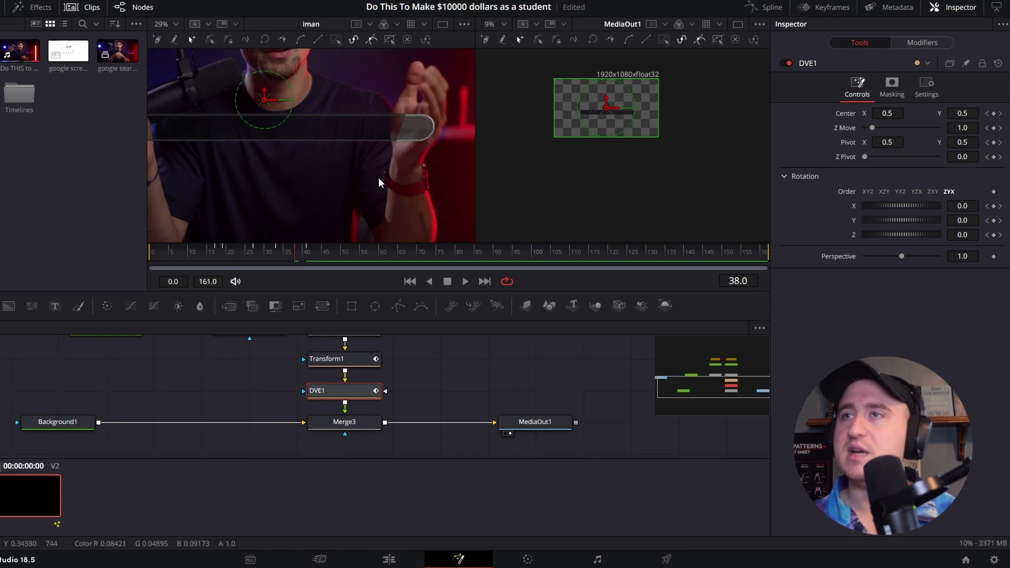
pyautogui.moveTo(305, 255); pyautogui.dragTo(297, 257)
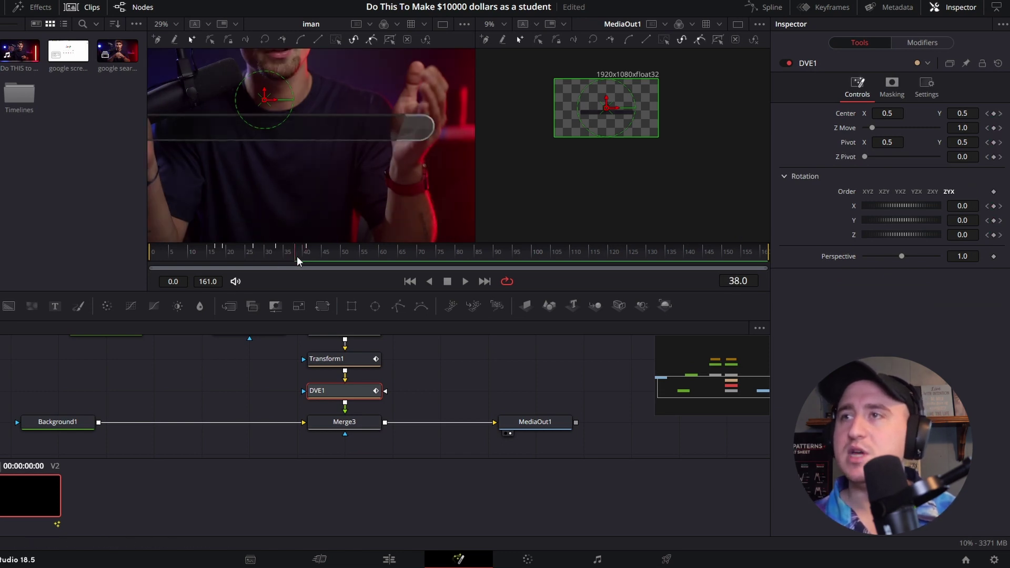
pyautogui.click(994, 113)
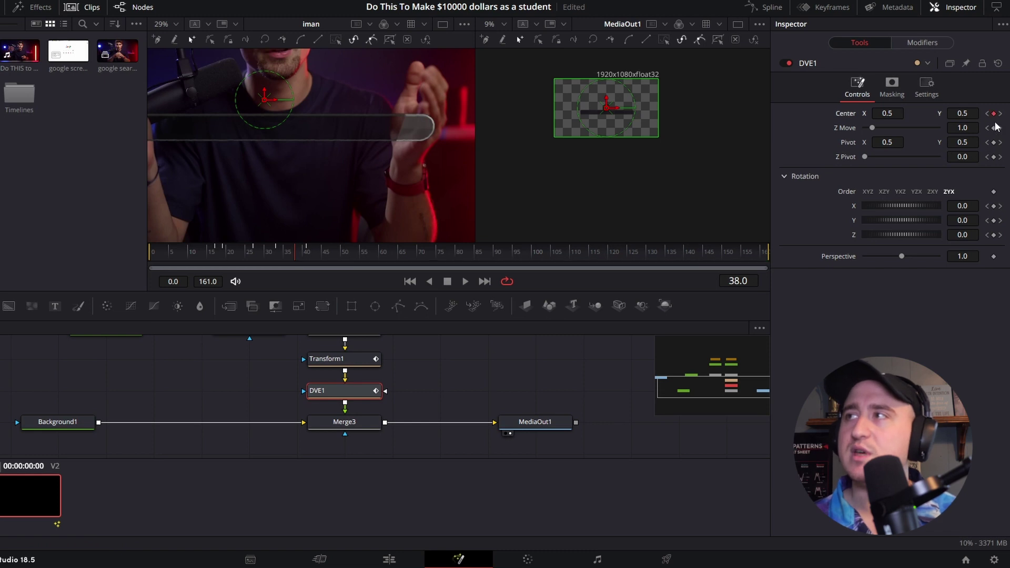
pyautogui.click(993, 128)
pyautogui.click(994, 142)
pyautogui.click(994, 156)
pyautogui.click(994, 206)
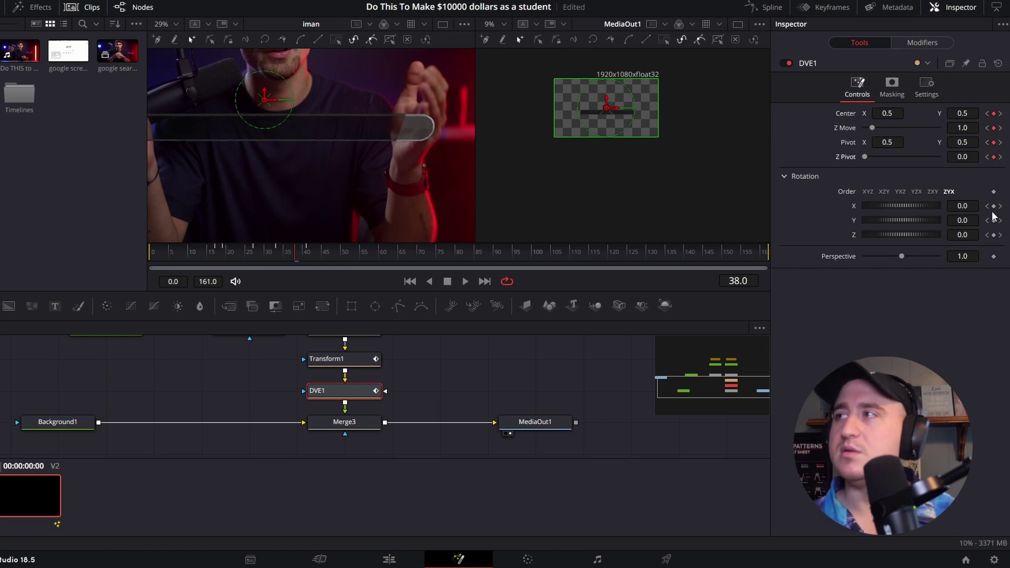
pyautogui.click(994, 220)
pyautogui.click(994, 235)
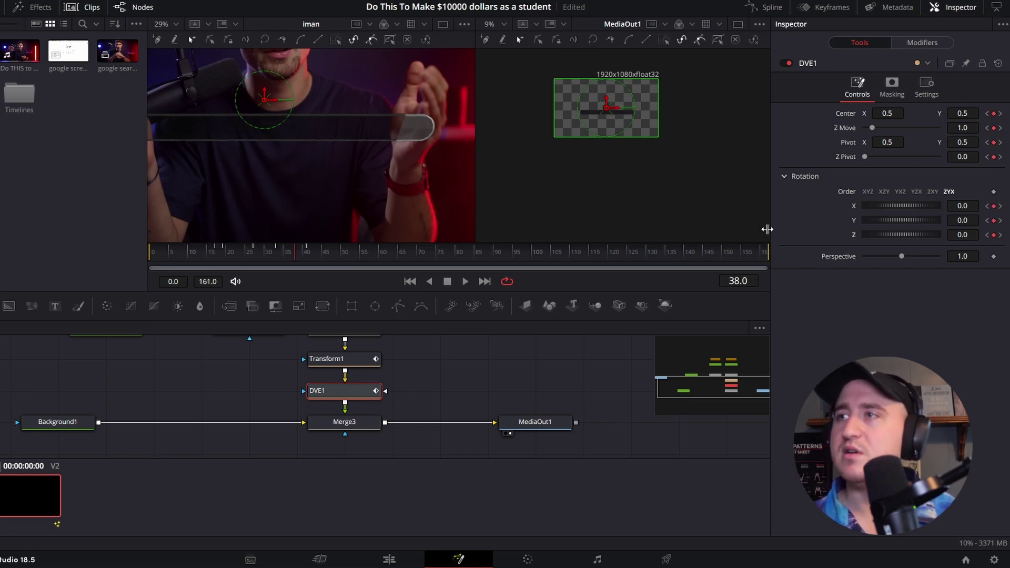
# - Remove all of DVE1's position, pivot and rotation keyframes at frame 41 and deselect the node
pyautogui.moveTo(310, 254); pyautogui.dragTo(307, 252)
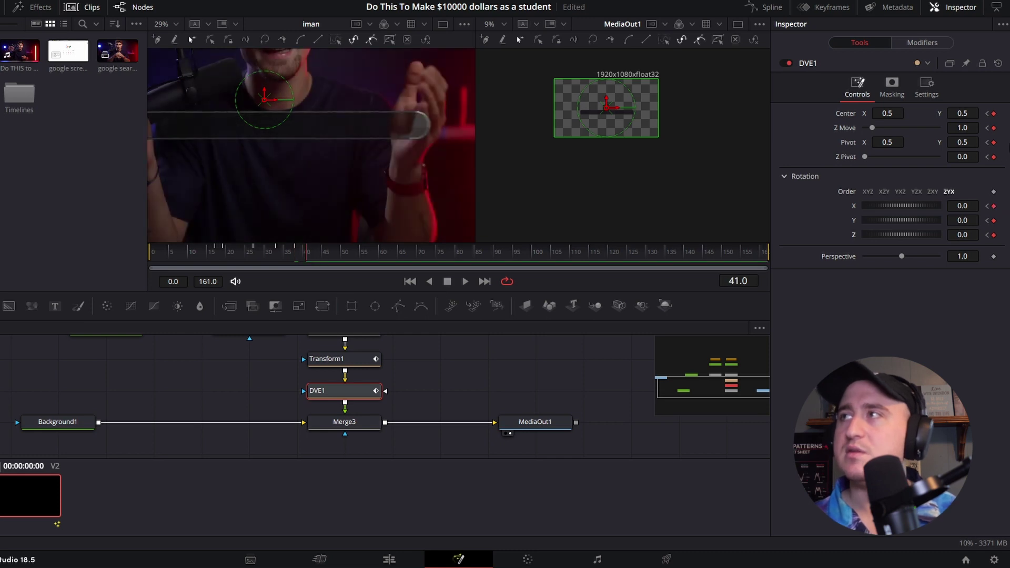
pyautogui.click(993, 113)
pyautogui.click(994, 128)
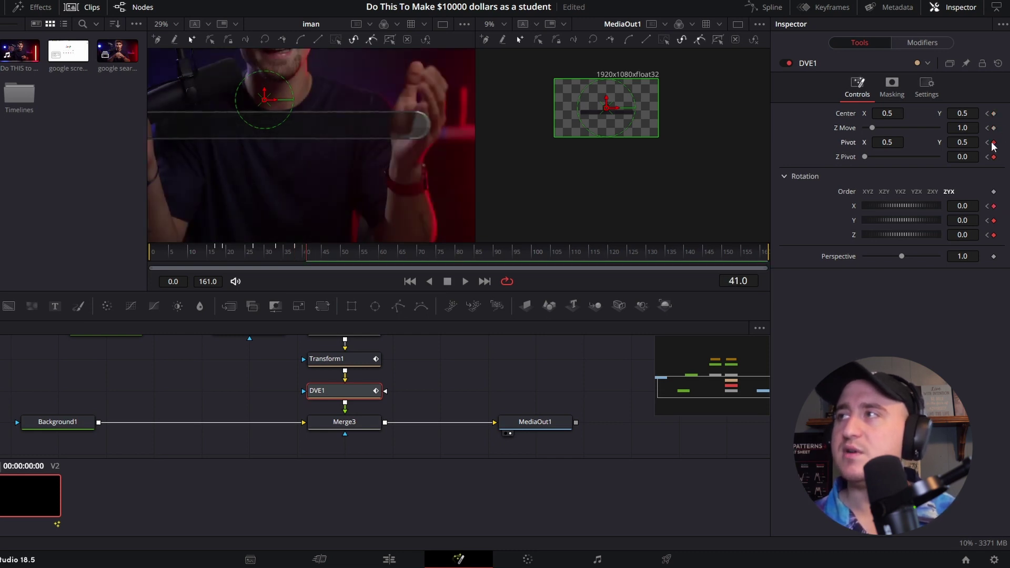
pyautogui.click(994, 142)
pyautogui.click(994, 156)
pyautogui.click(994, 206)
pyautogui.click(993, 220)
pyautogui.click(994, 235)
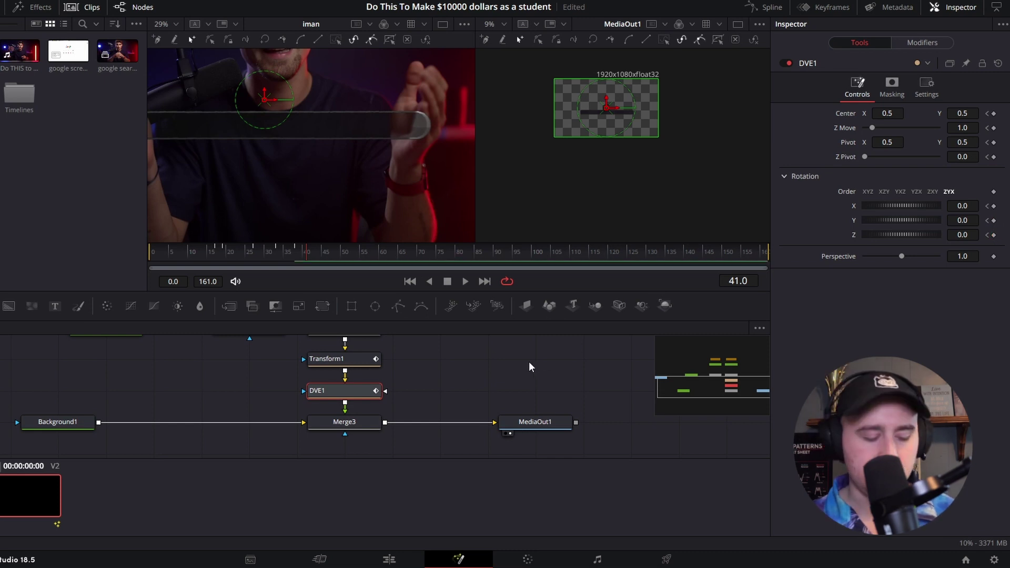
pyautogui.click(513, 352)
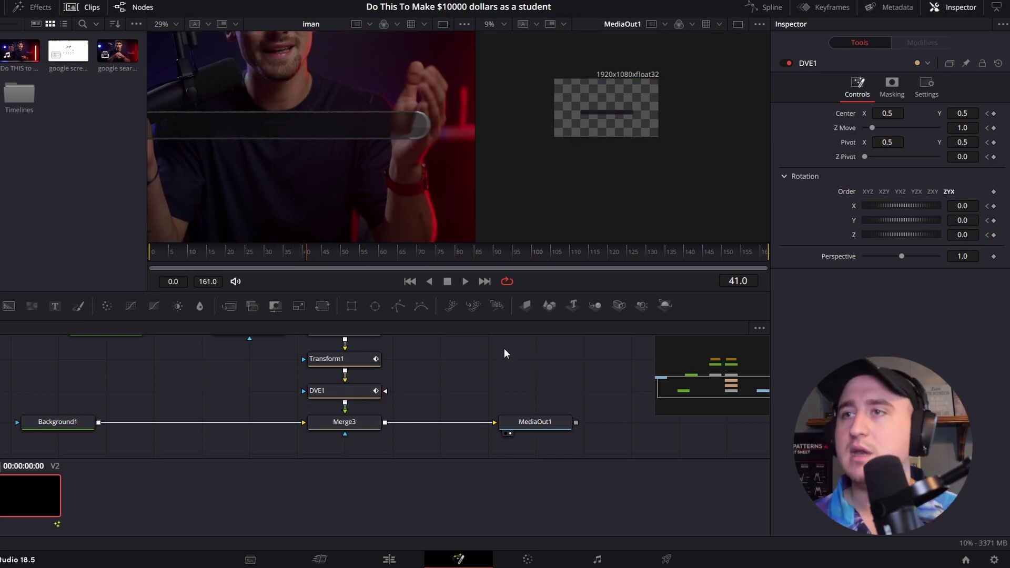
# - At frame 33, set DVE1's X rotation to -180 and lower its Center Y to 0.377
pyautogui.scroll(2, 589, 121)
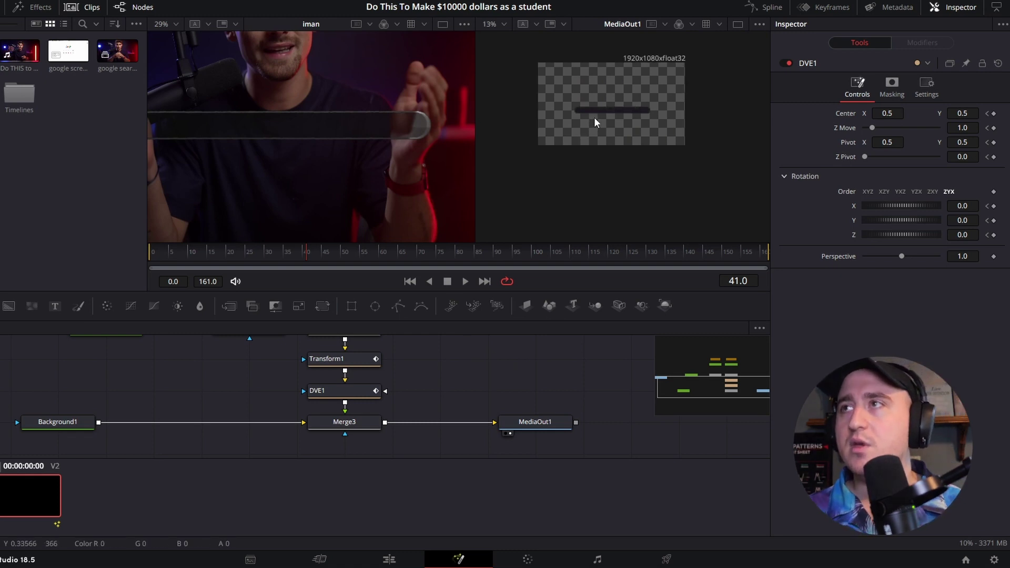
pyautogui.scroll(-3, 337, 129)
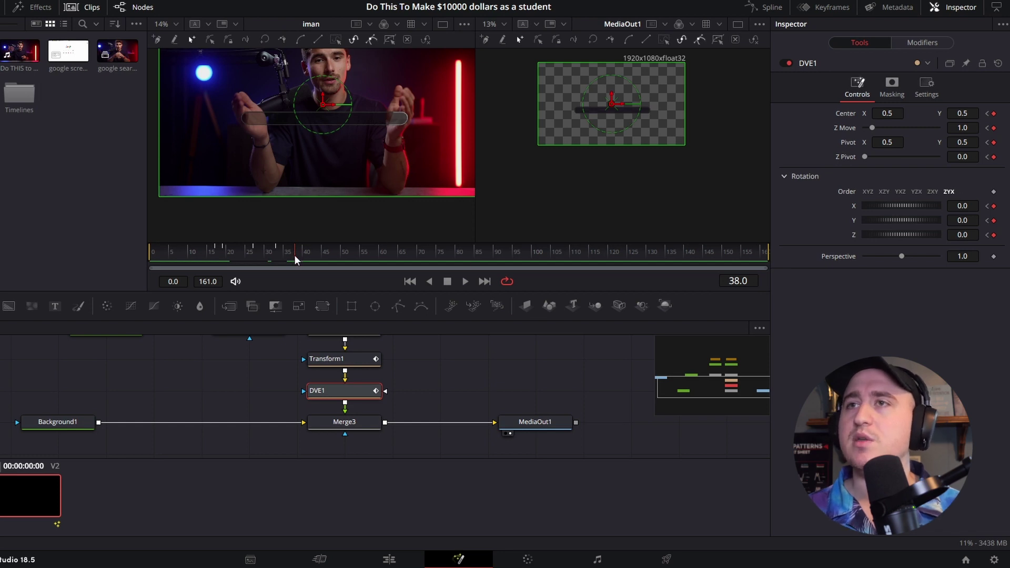
pyautogui.moveTo(294, 255); pyautogui.dragTo(279, 253)
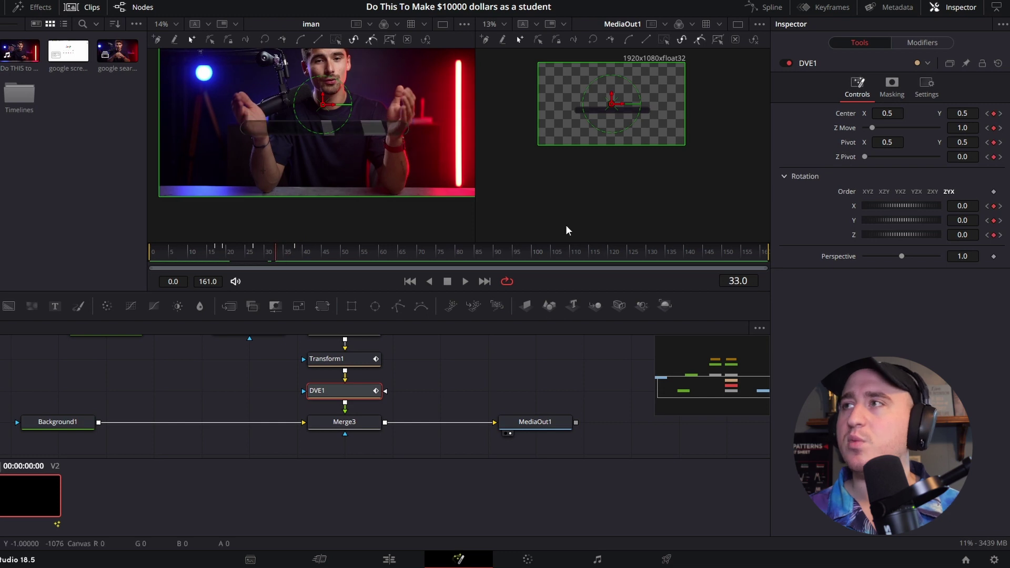
pyautogui.click(970, 206)
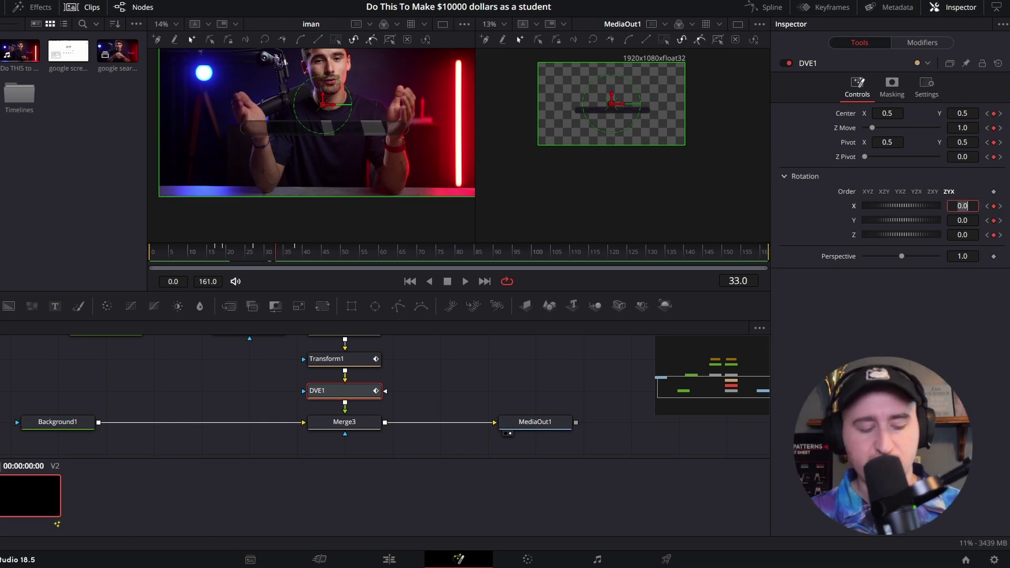
pyautogui.write('-180')
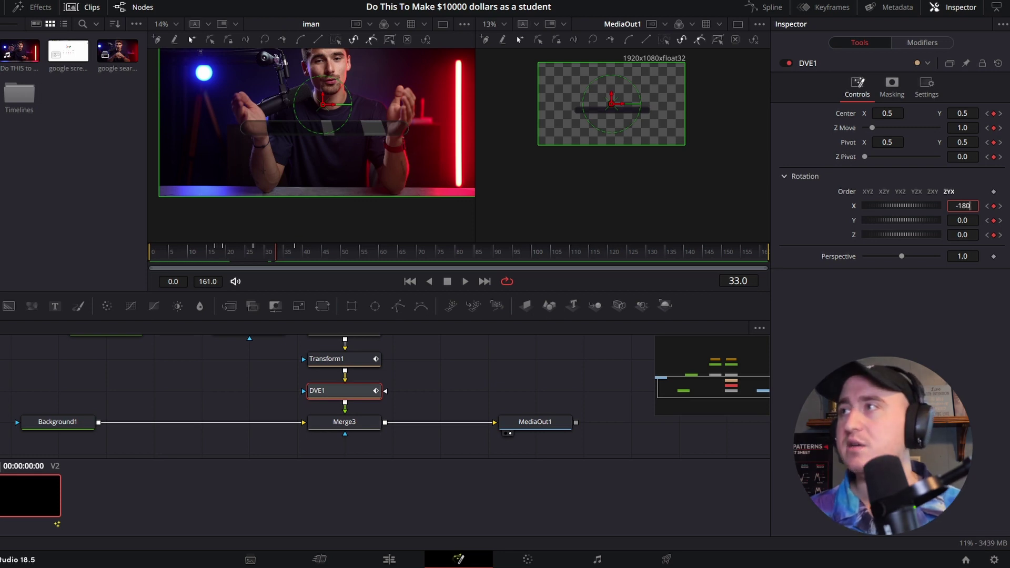
pyautogui.press('Tab')
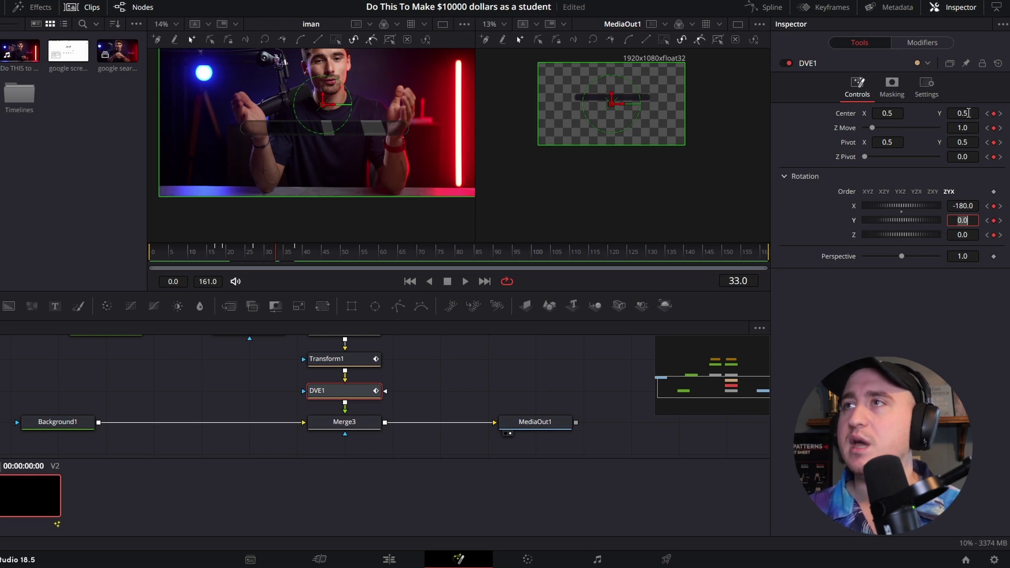
pyautogui.moveTo(969, 113); pyautogui.dragTo(938, 113)
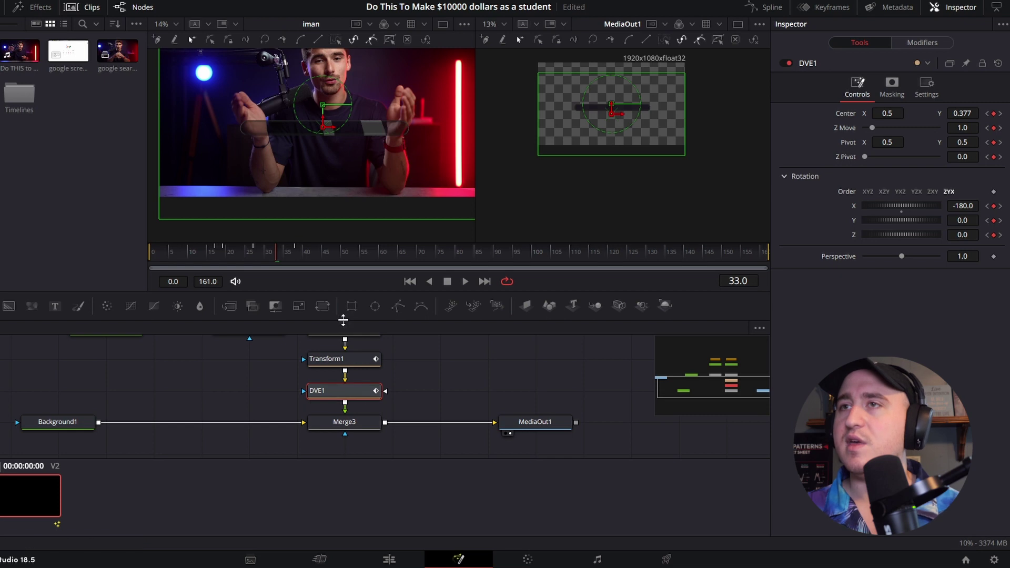
# - At frame 27, set DVE1's X rotation to -360
pyautogui.moveTo(273, 252); pyautogui.dragTo(256, 255)
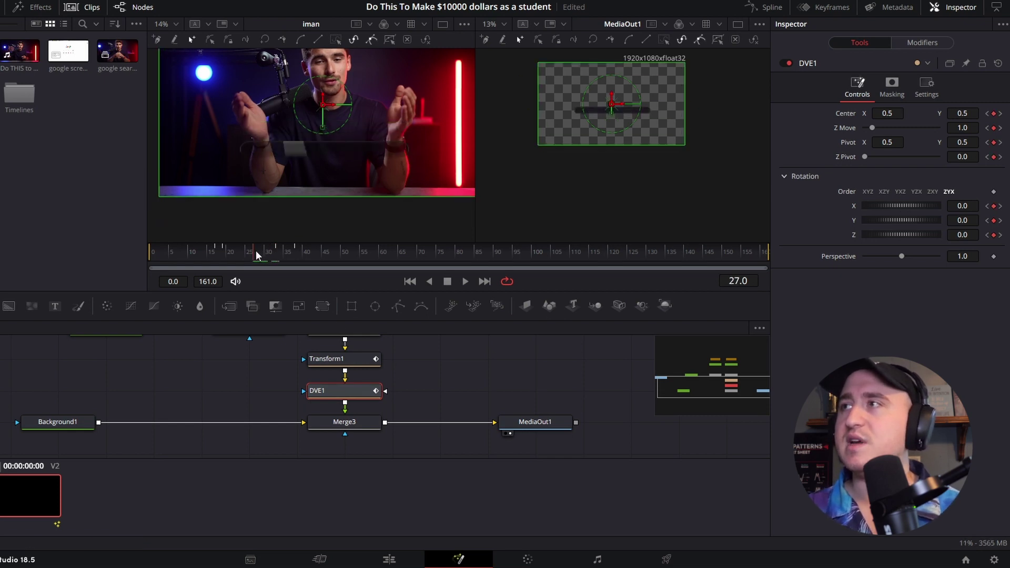
pyautogui.click(962, 205)
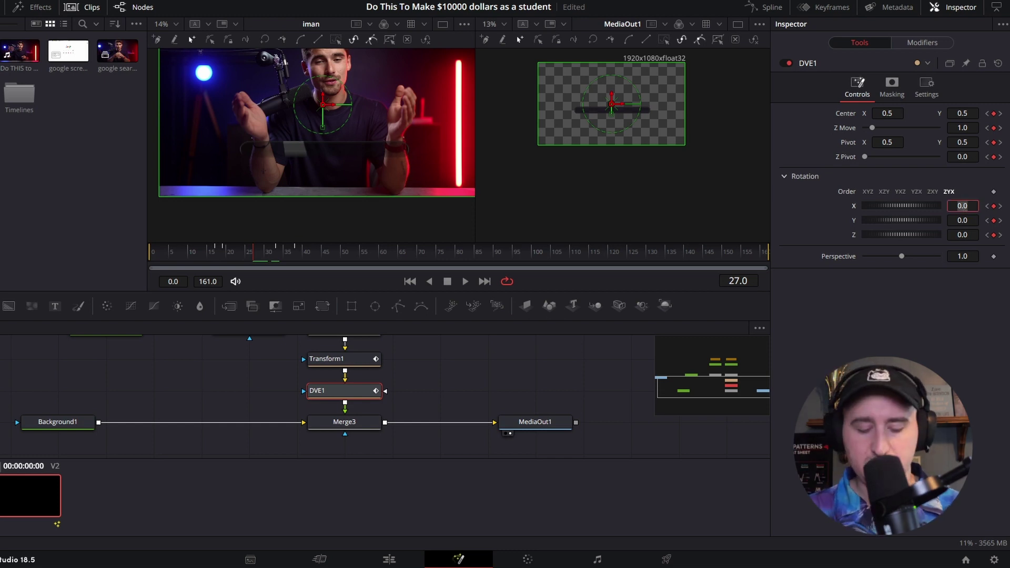
pyautogui.press('BackSpace')
pyautogui.write('-36')
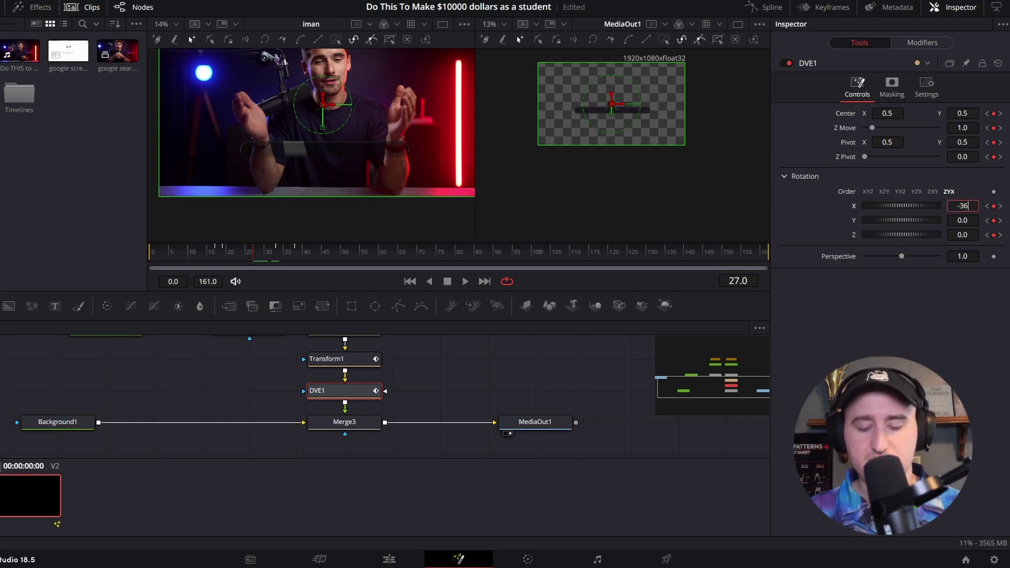
pyautogui.write('0')
pyautogui.press('Tab')
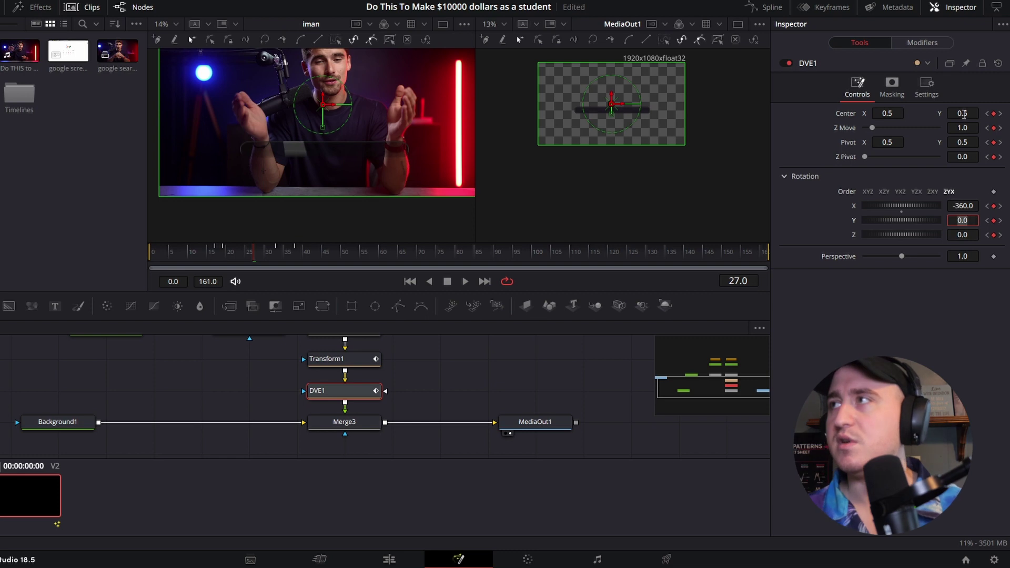
# - Lower DVE1's Center Y to 0.266 at frame 27
pyautogui.moveTo(966, 112); pyautogui.dragTo(924, 112)
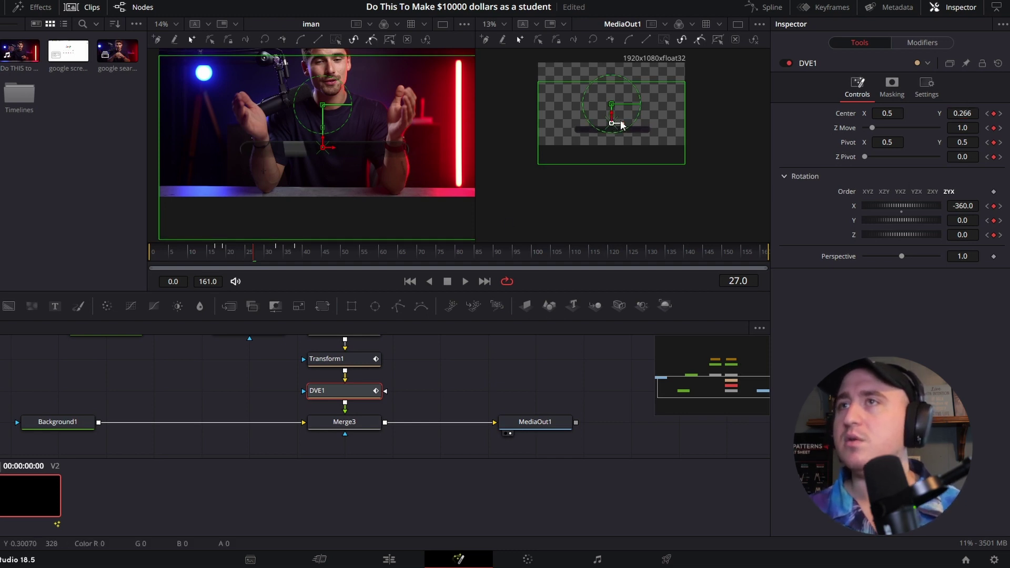
pyautogui.scroll(2, 621, 124)
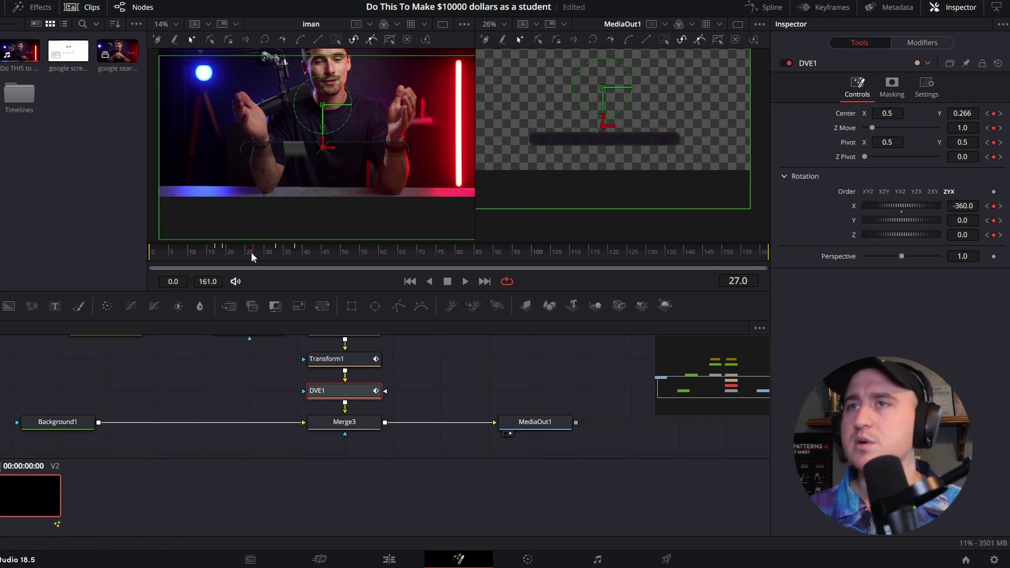
# - At frame 19, set DVE1's X rotation to -540 and lower its Center Y to -0.057
pyautogui.moveTo(251, 251); pyautogui.dragTo(226, 254)
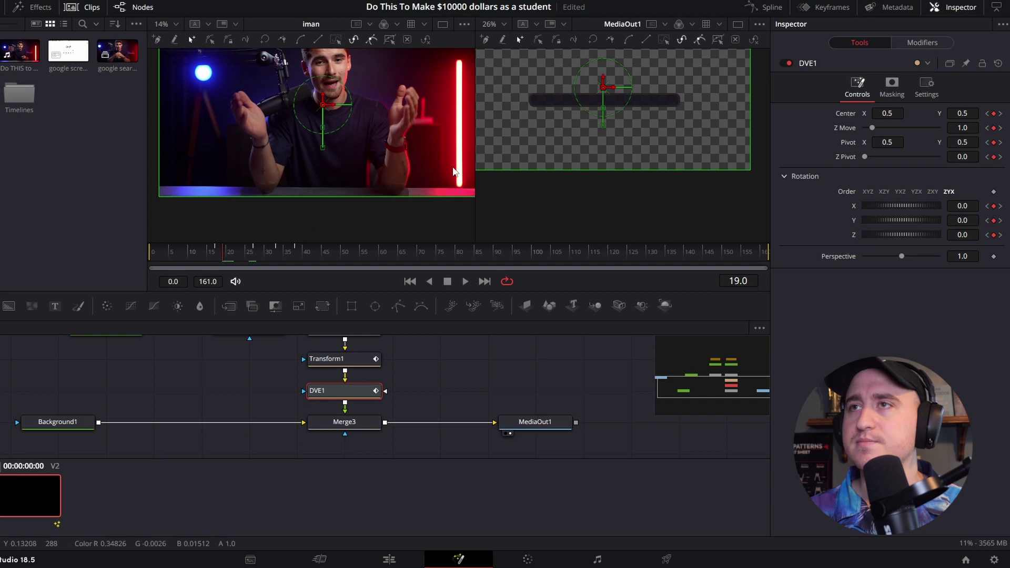
pyautogui.click(964, 205)
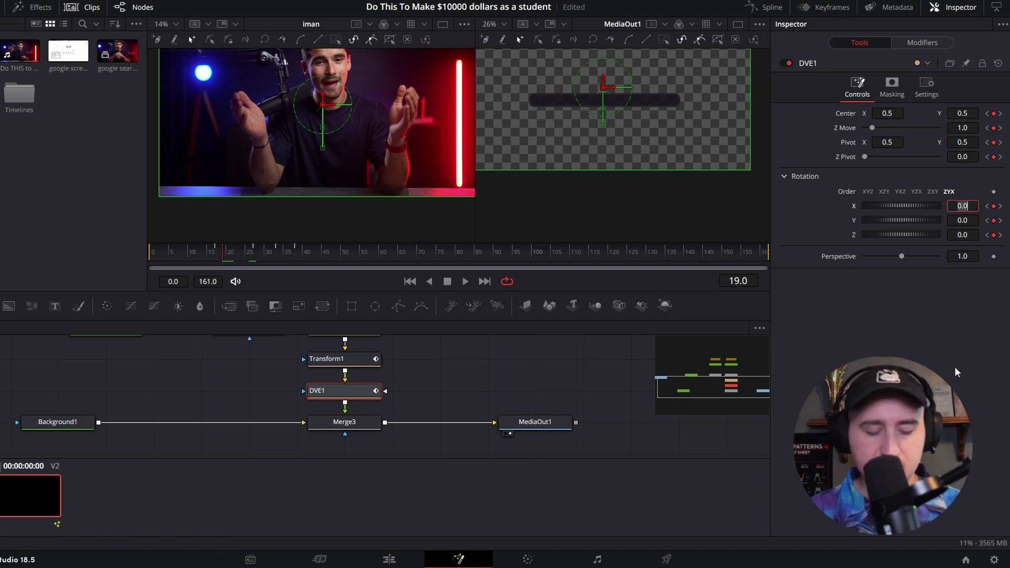
pyautogui.write('-540')
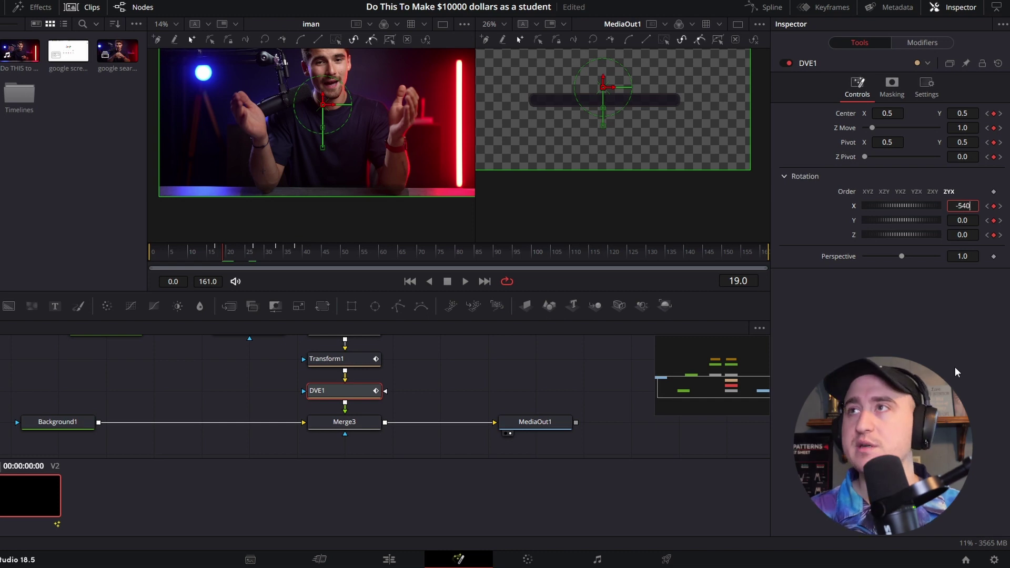
pyautogui.press('Tab')
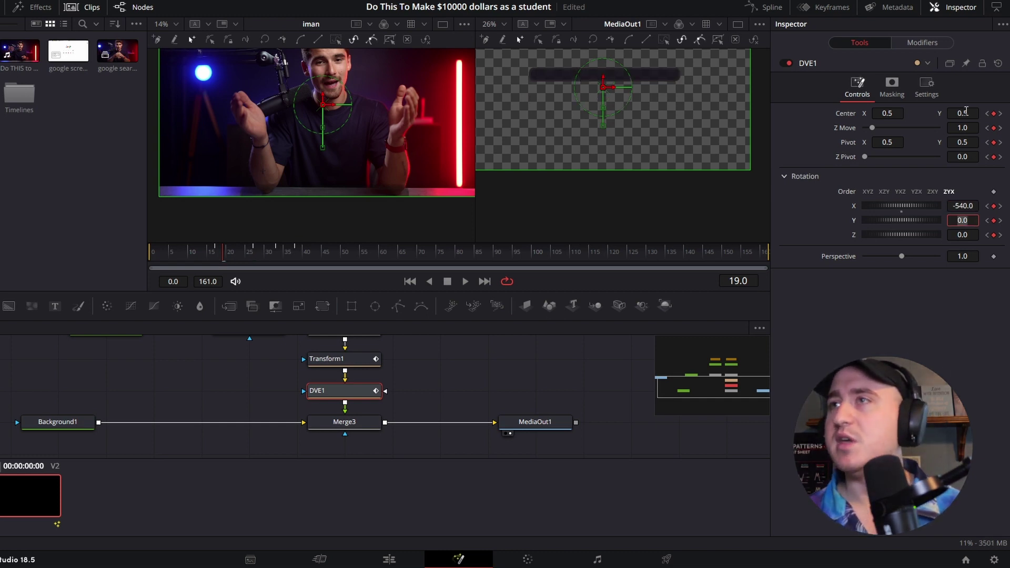
pyautogui.moveTo(964, 113); pyautogui.dragTo(918, 113)
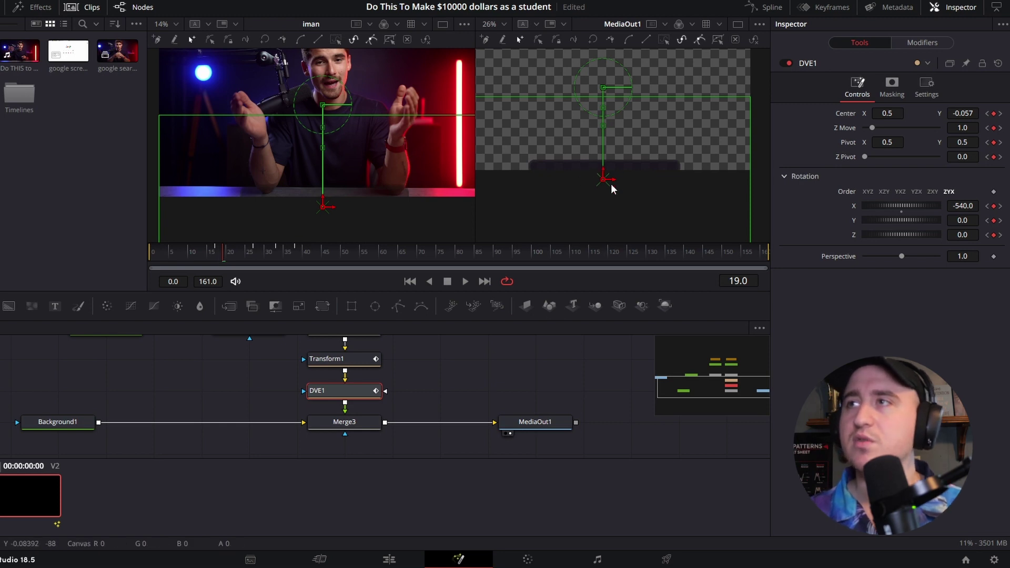
pyautogui.moveTo(228, 253); pyautogui.dragTo(258, 257)
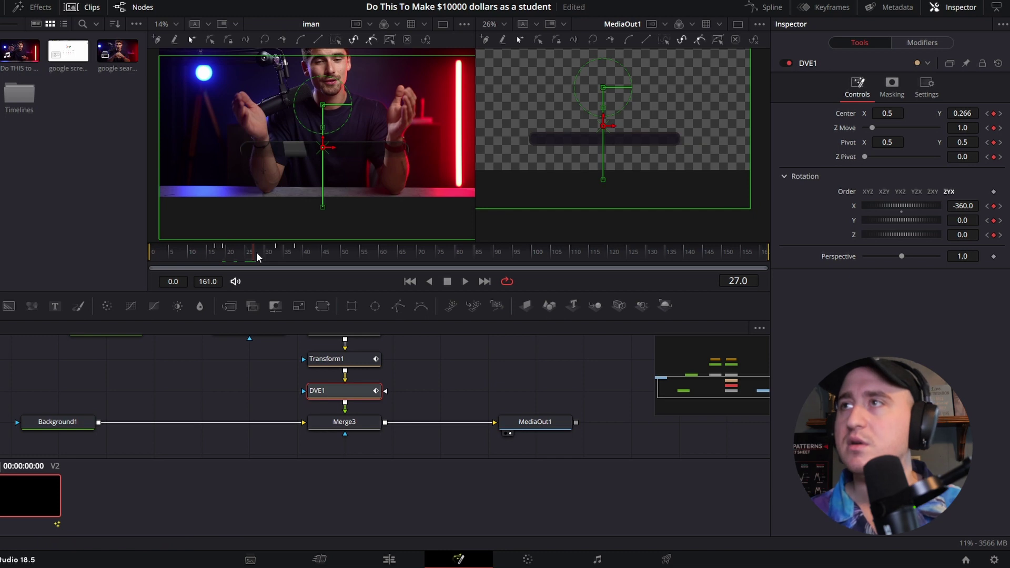
pyautogui.moveTo(257, 256); pyautogui.dragTo(226, 251)
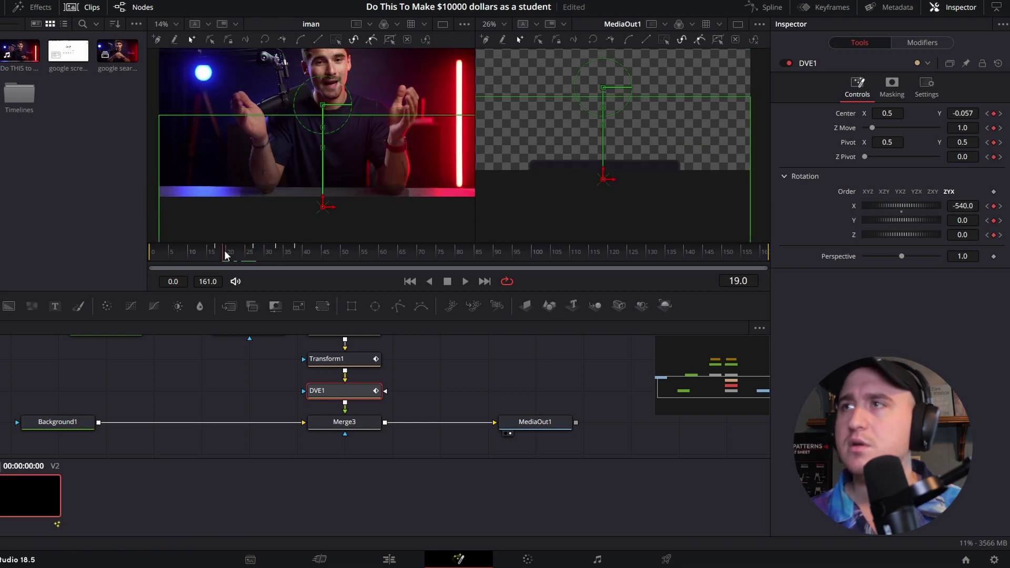
pyautogui.moveTo(225, 256); pyautogui.dragTo(256, 256)
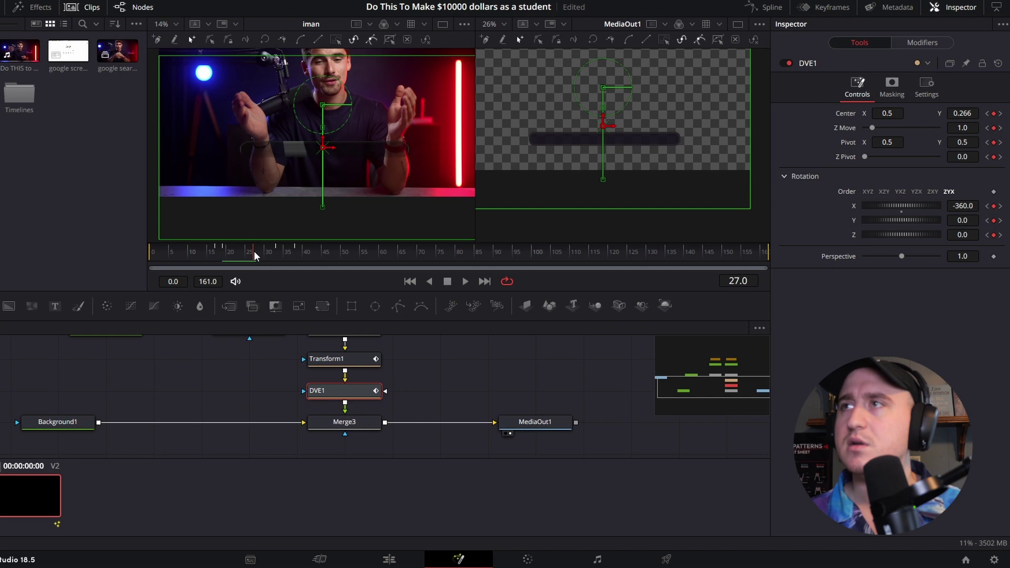
# - At frame 17, replace DVE1's Center and X rotation keyframes with an X rotation of -540 and a Center Y of -0.14
pyautogui.moveTo(254, 252); pyautogui.dragTo(216, 256)
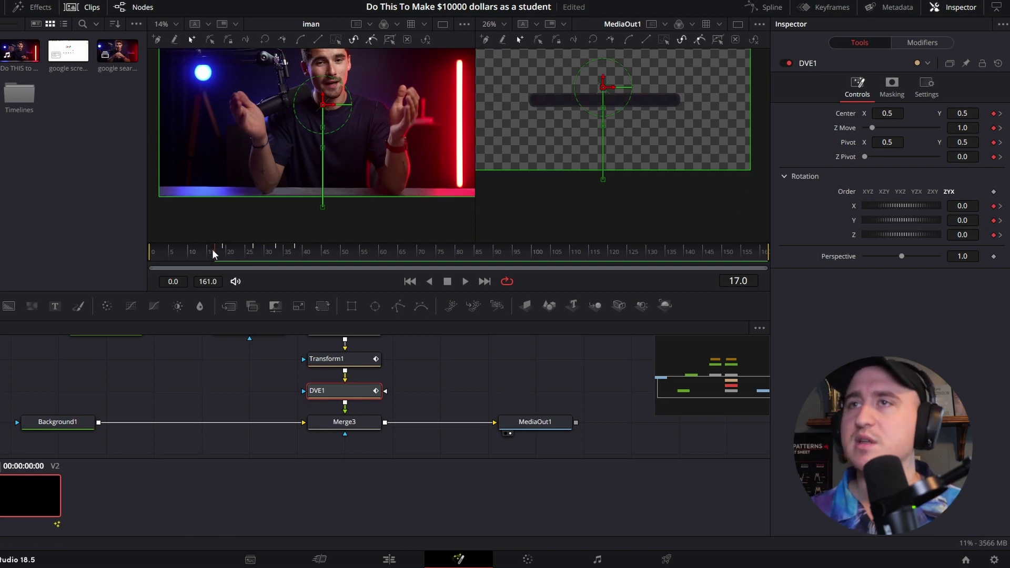
pyautogui.click(995, 115)
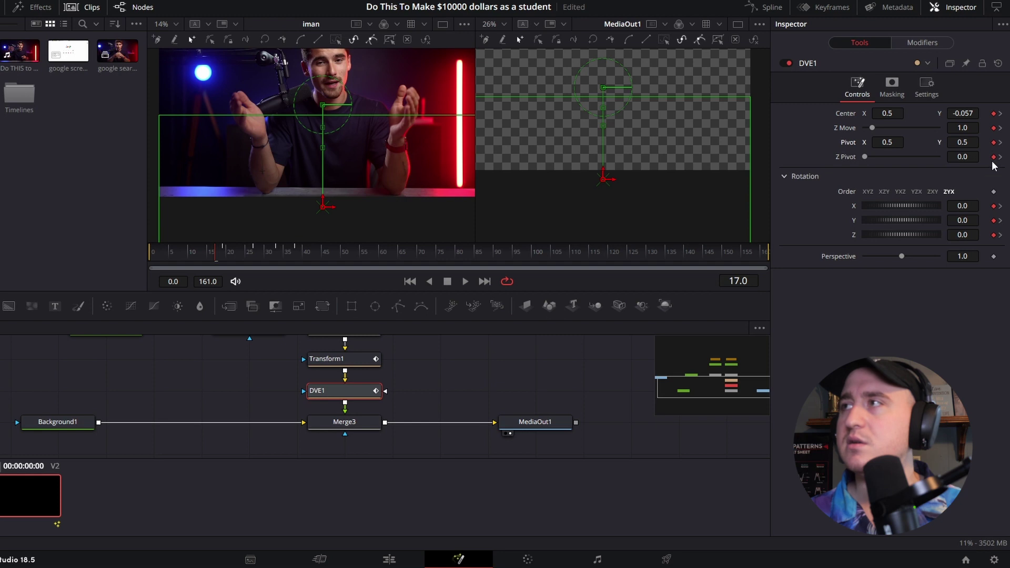
pyautogui.click(994, 207)
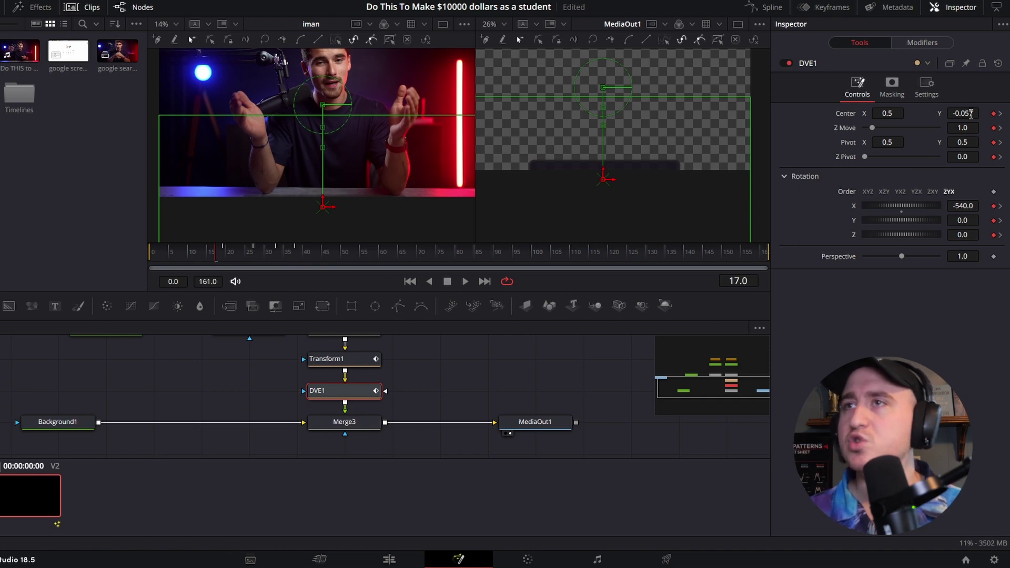
pyautogui.moveTo(970, 114); pyautogui.dragTo(955, 114)
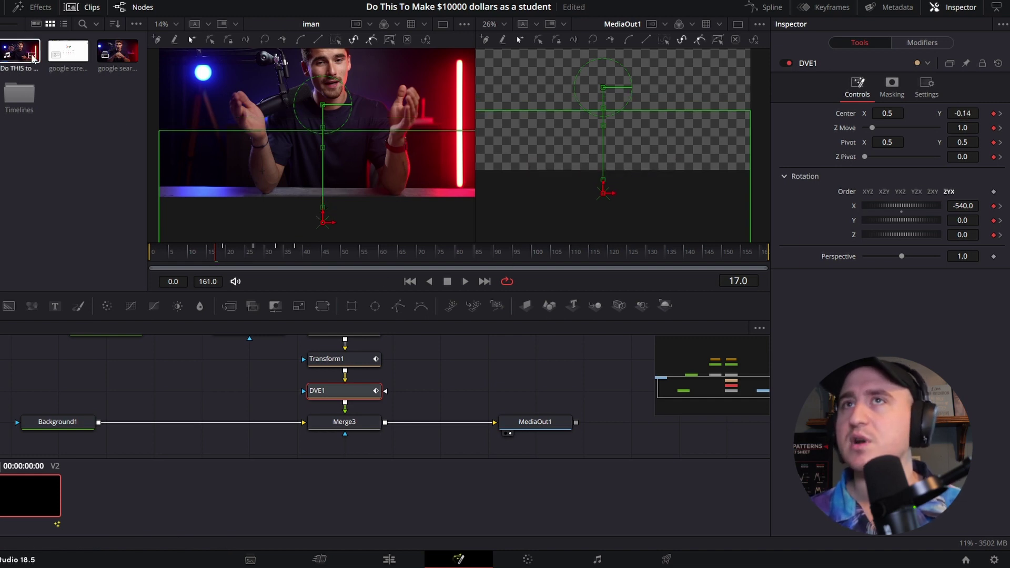
pyautogui.hotkey('ctrl', 's')
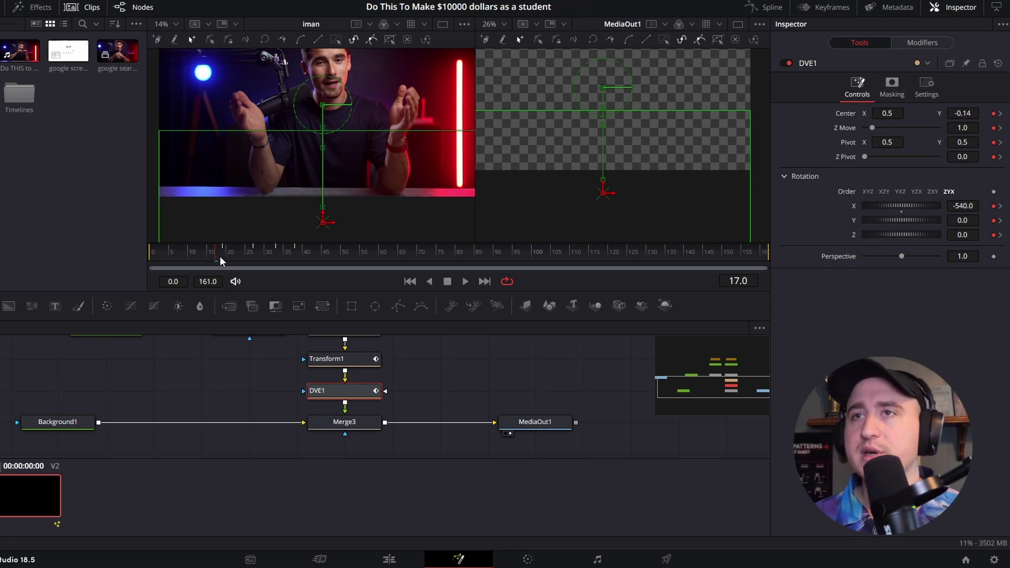
# - Play the composition from frame 0 and compare the bar's flipping motion with the reference video
pyautogui.moveTo(215, 256); pyautogui.dragTo(139, 264)
pyautogui.click(227, 390)
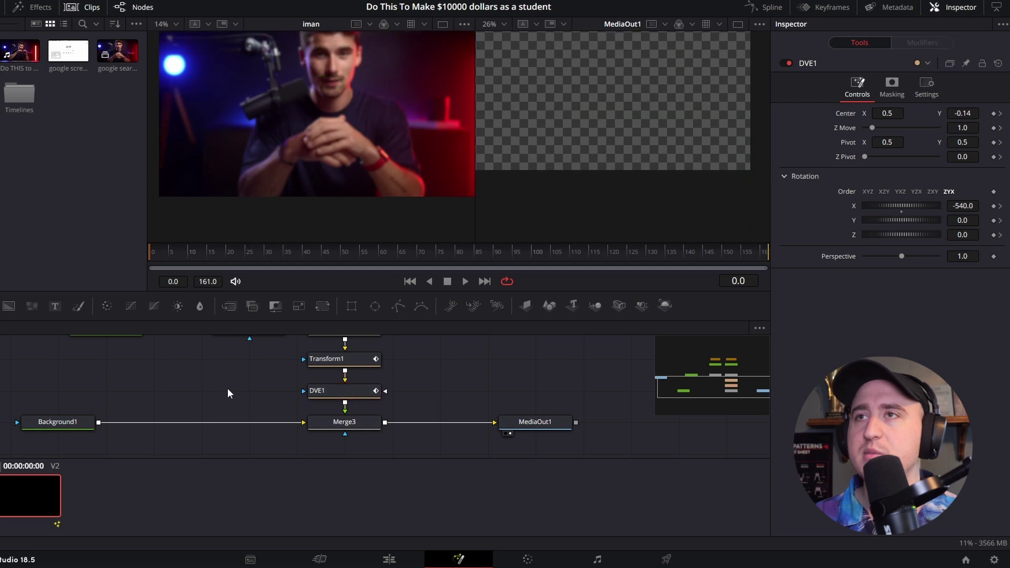
pyautogui.scroll(-1, 661, 106)
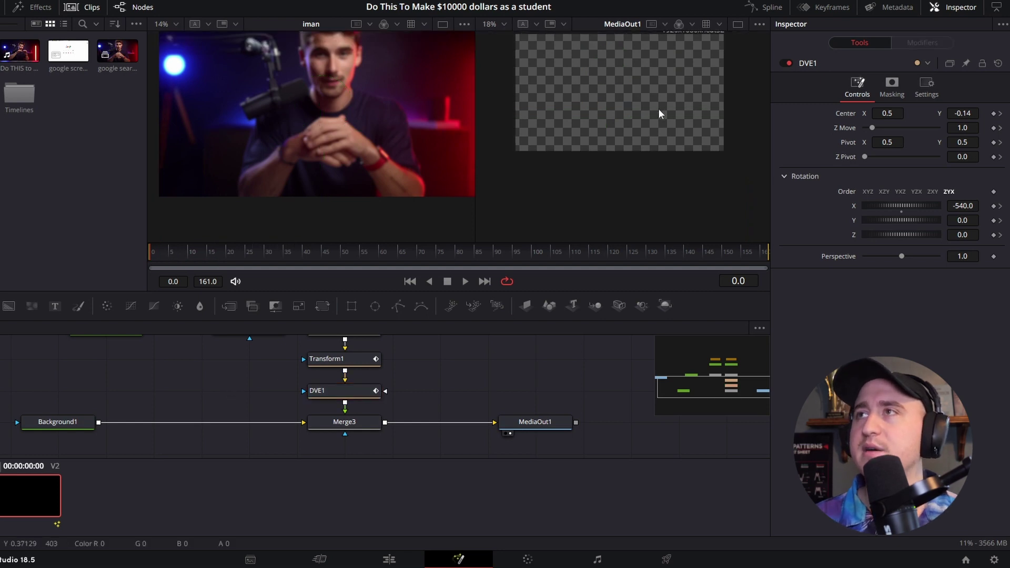
pyautogui.scroll(-1, 658, 108)
pyautogui.press('space')
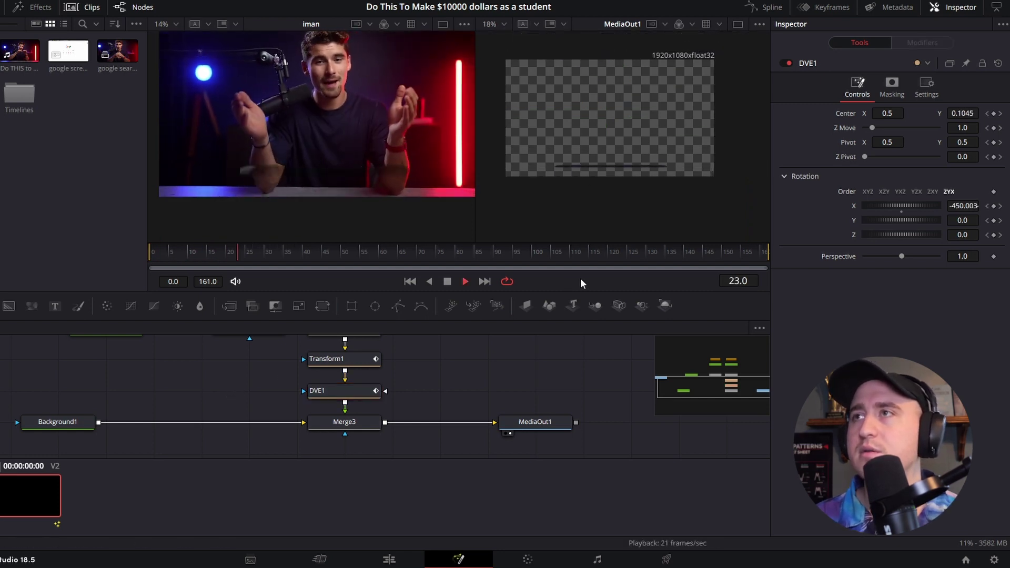
pyautogui.press('space')
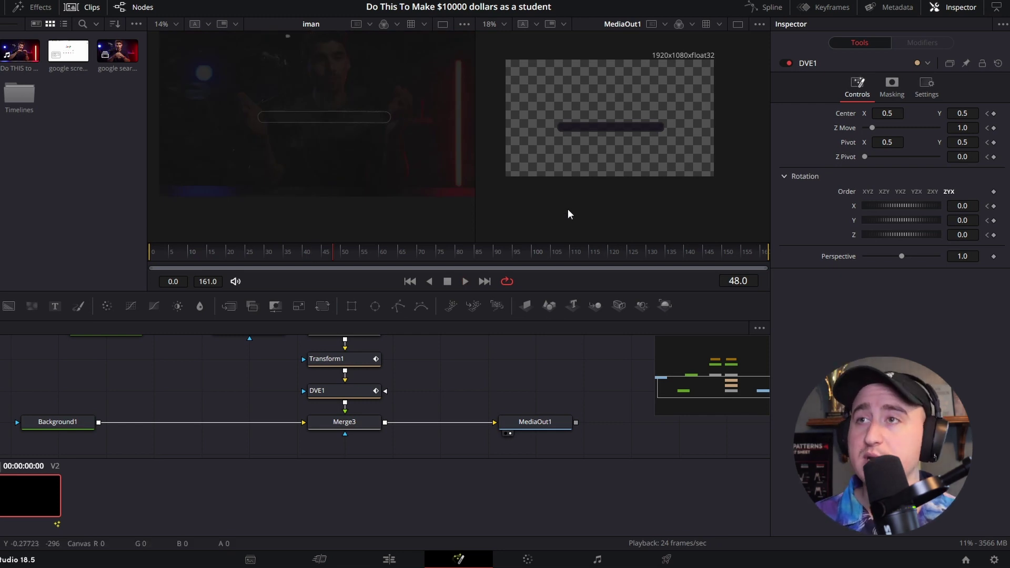
# - Show only DVE1 in the Spline editor, enable all its curves and fit them in the graph
pyautogui.moveTo(418, 391); pyautogui.dragTo(459, 402)
pyautogui.click(387, 401)
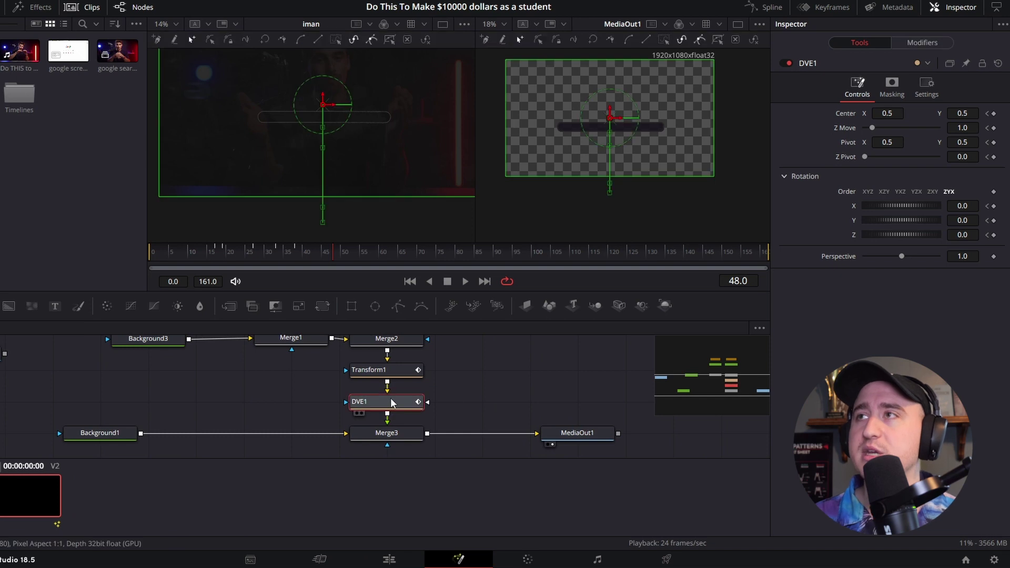
pyautogui.click(766, 8)
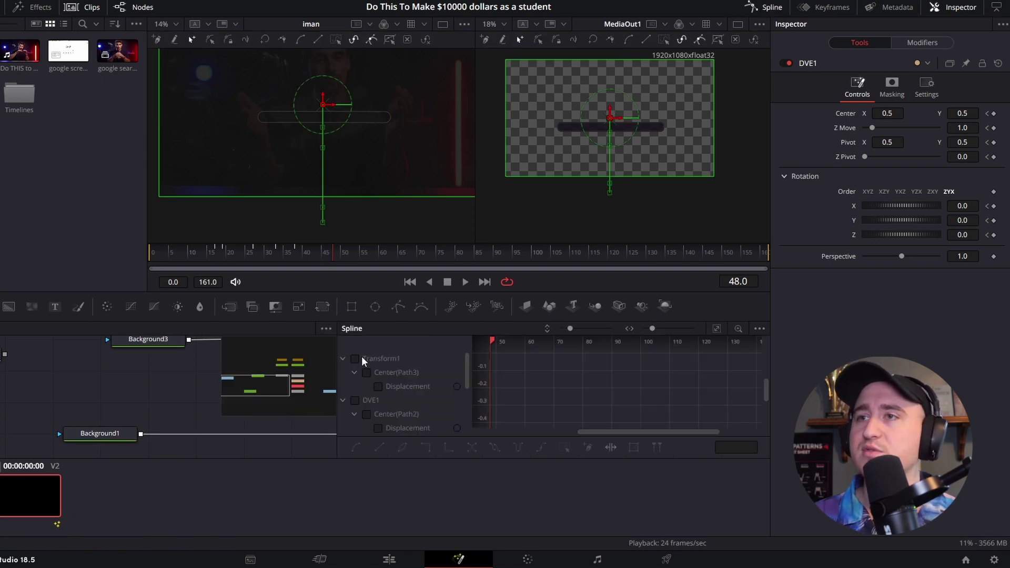
pyautogui.click(759, 328)
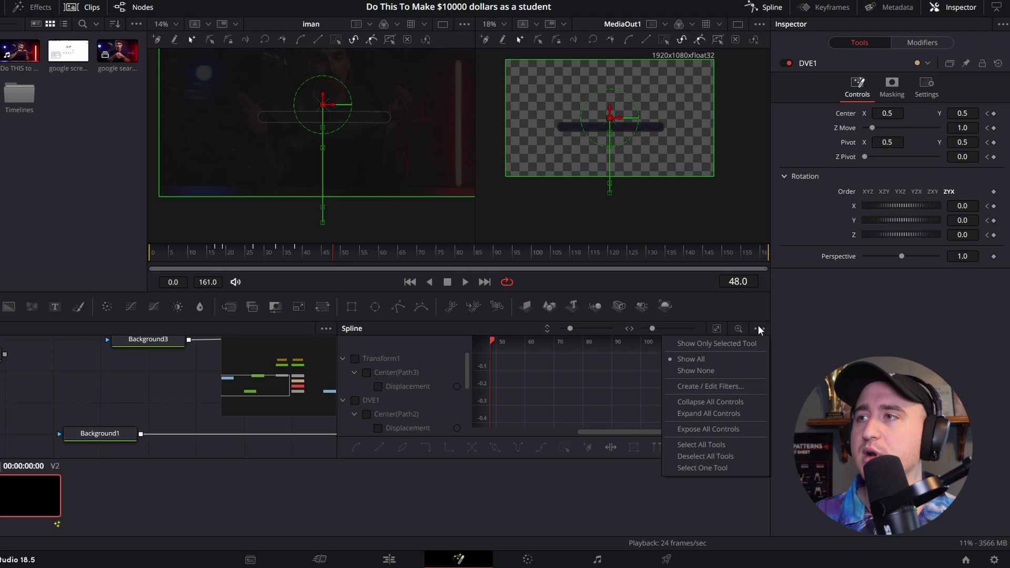
pyautogui.click(732, 341)
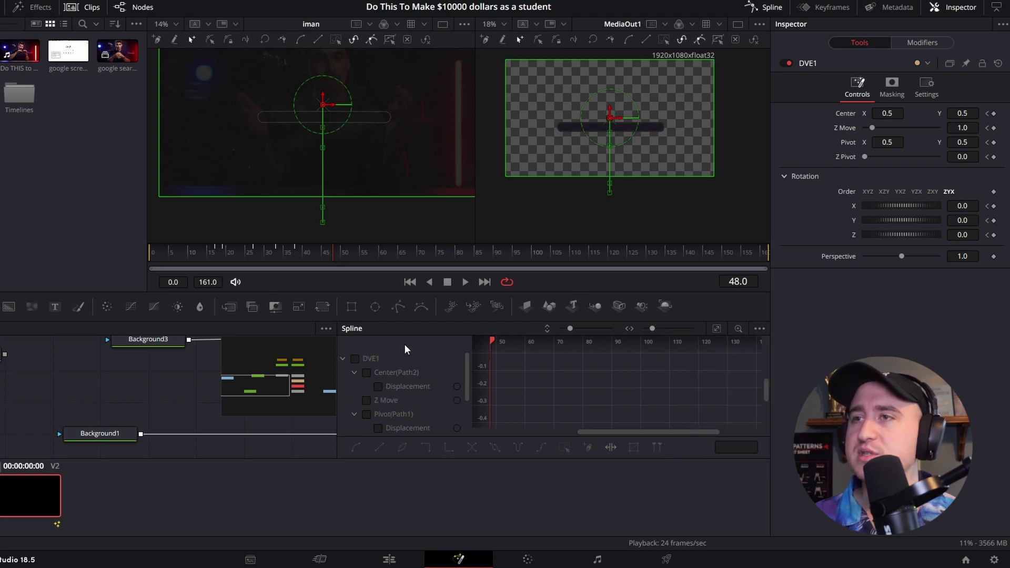
pyautogui.click(355, 358)
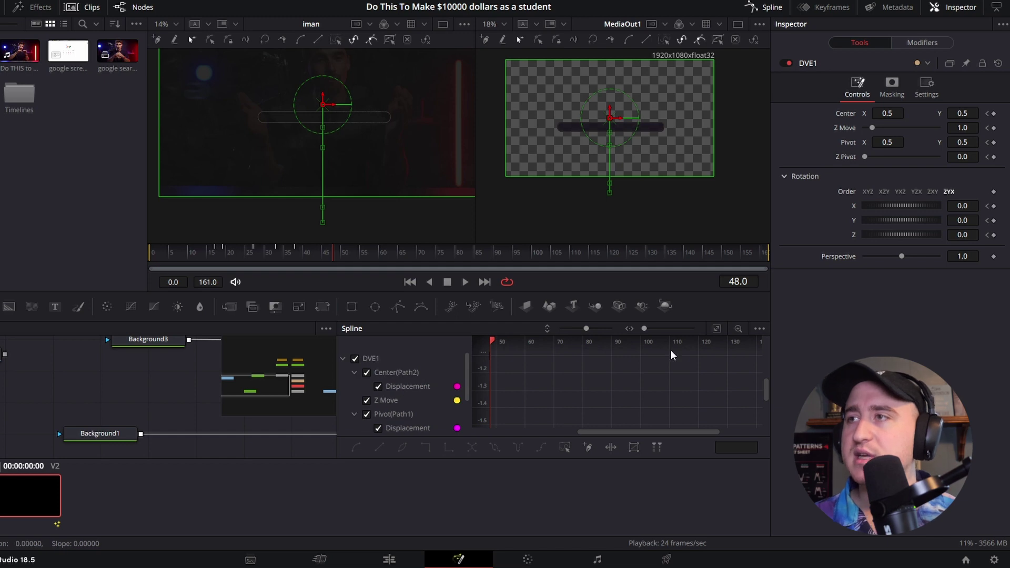
pyautogui.click(718, 328)
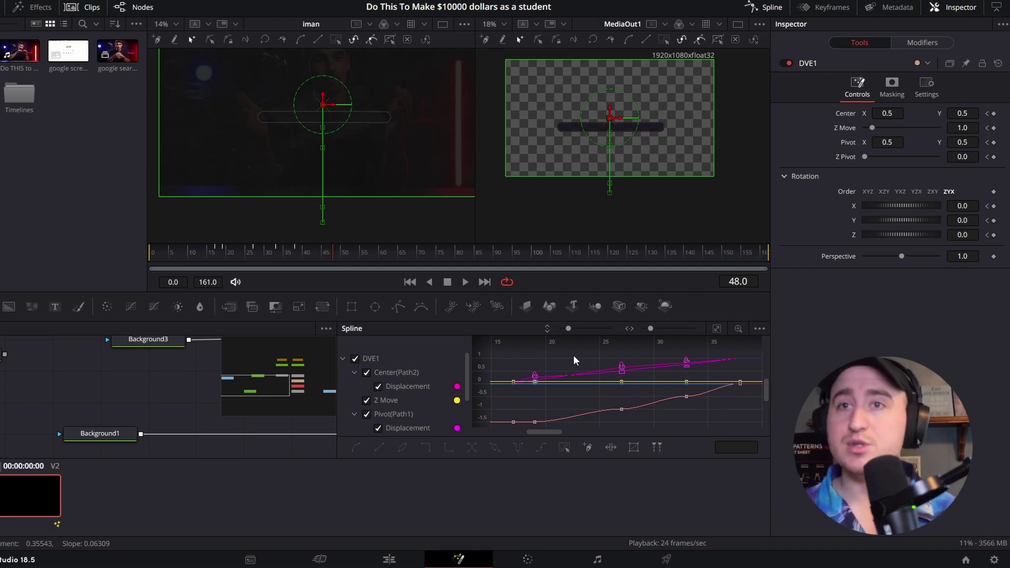
# - Smooth all of DVE1's spline keyframes, close the Spline editor and deselect the node
pyautogui.hotkey('ctrl', 'a')
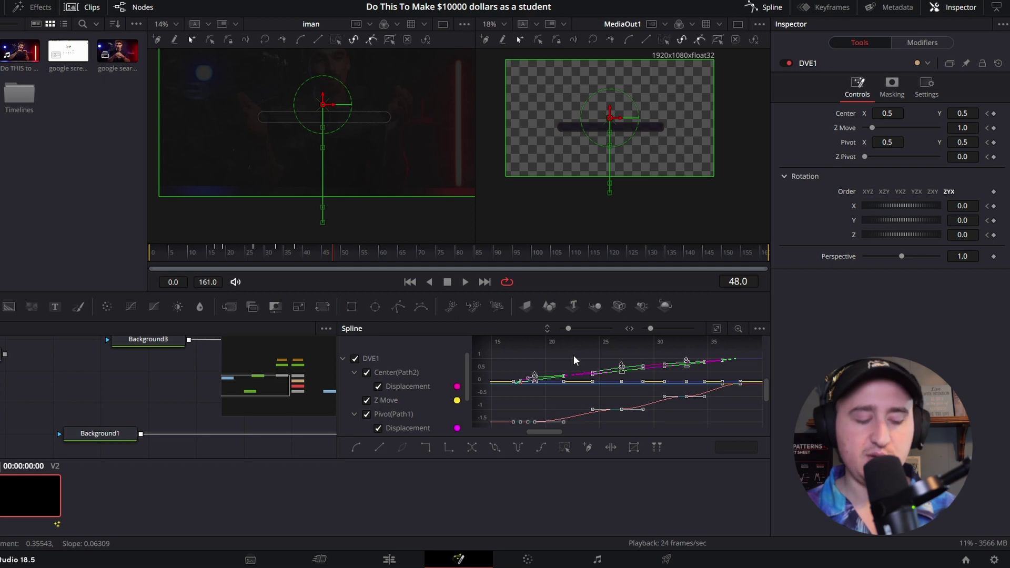
pyautogui.hotkey('shift', 's')
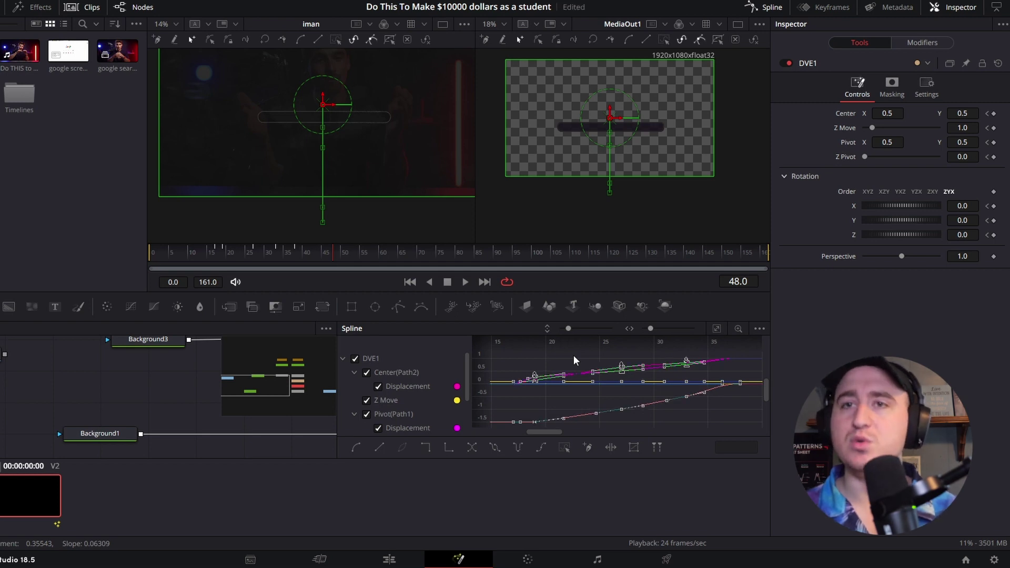
pyautogui.click(766, 7)
pyautogui.click(478, 371)
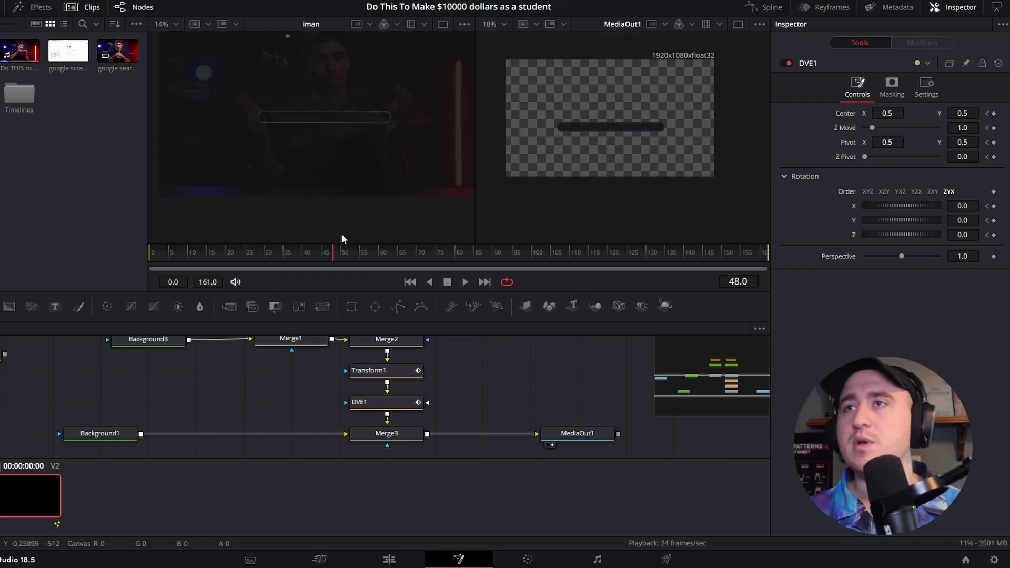
# - Play the composition again from frame 0 to check the smoothed flip against the reference video
pyautogui.moveTo(336, 251); pyautogui.dragTo(134, 269)
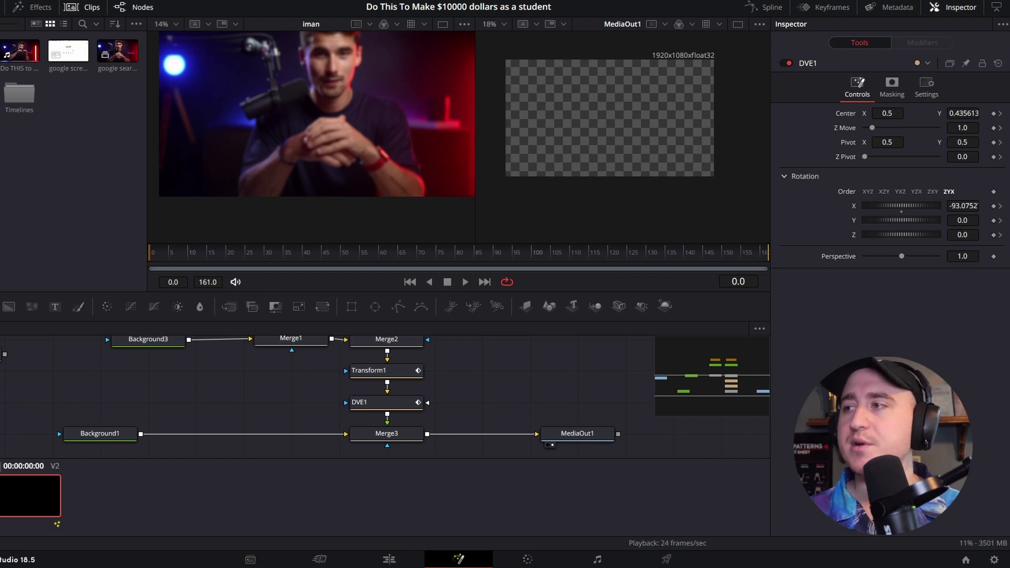
pyautogui.click(465, 283)
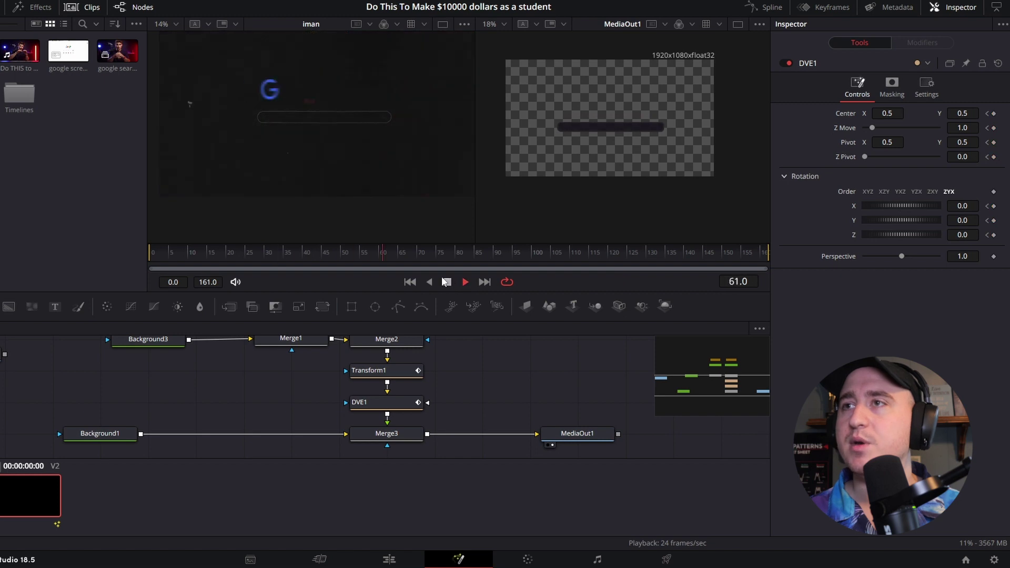
pyautogui.click(448, 282)
pyautogui.moveTo(387, 257); pyautogui.dragTo(200, 251)
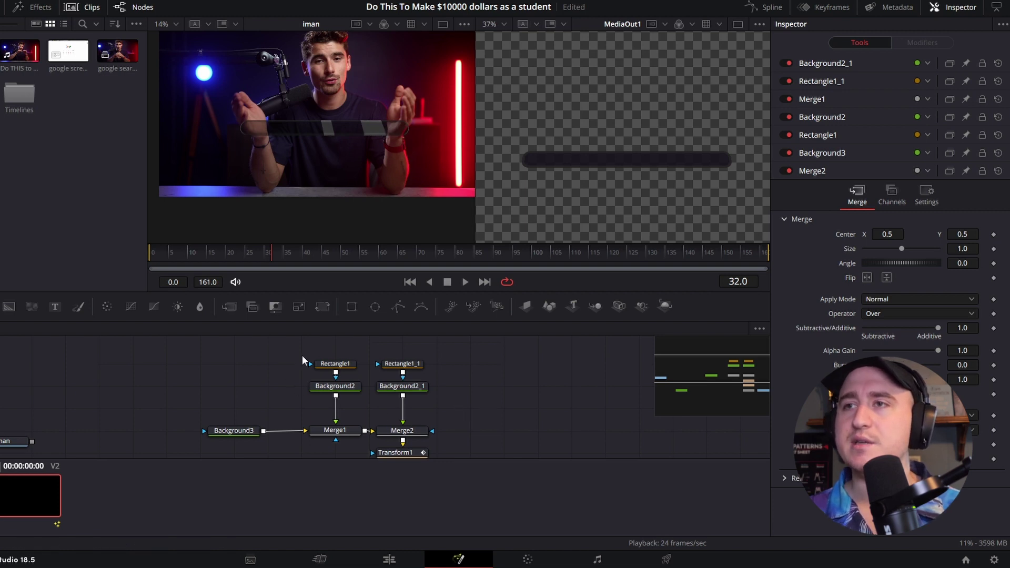
# - Move the search bar's shape, background and merge nodes away from Transform1 and insert a Merge node between Merge2 and Transform1
pyautogui.moveTo(198, 343); pyautogui.dragTo(465, 444)
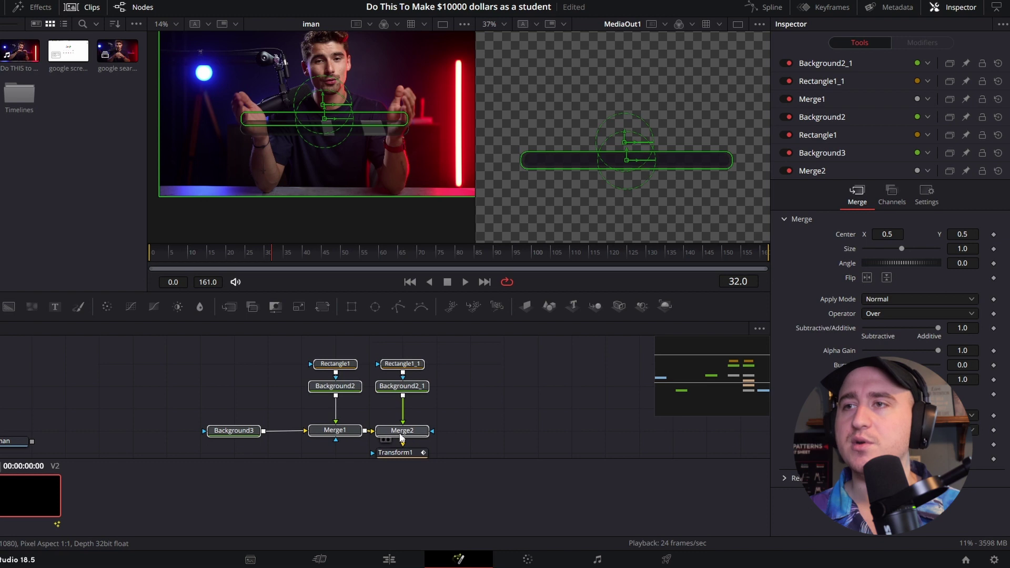
pyautogui.moveTo(394, 432); pyautogui.dragTo(259, 432)
pyautogui.click(440, 392)
pyautogui.moveTo(440, 392); pyautogui.dragTo(556, 395)
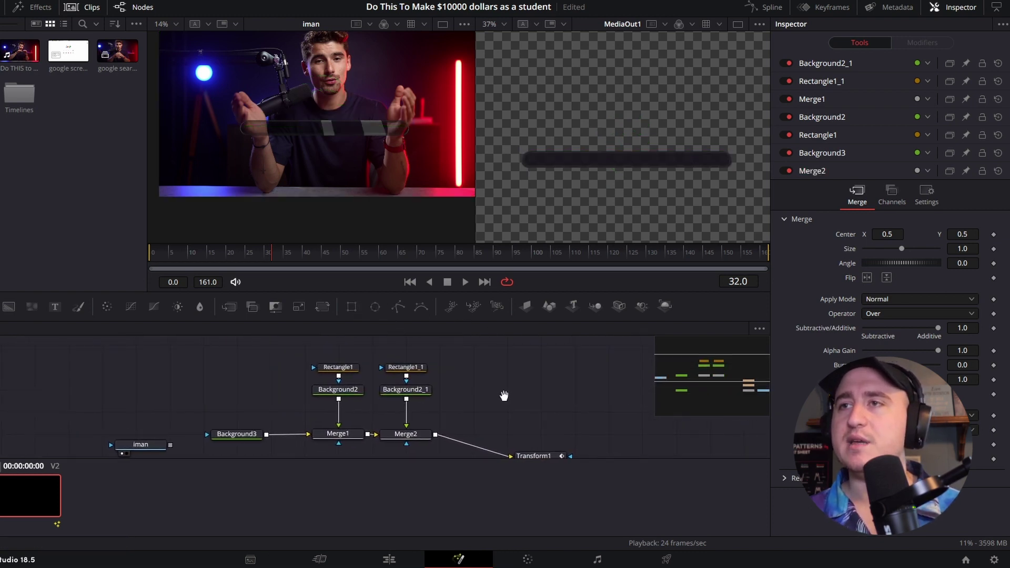
pyautogui.moveTo(232, 309); pyautogui.dragTo(543, 431)
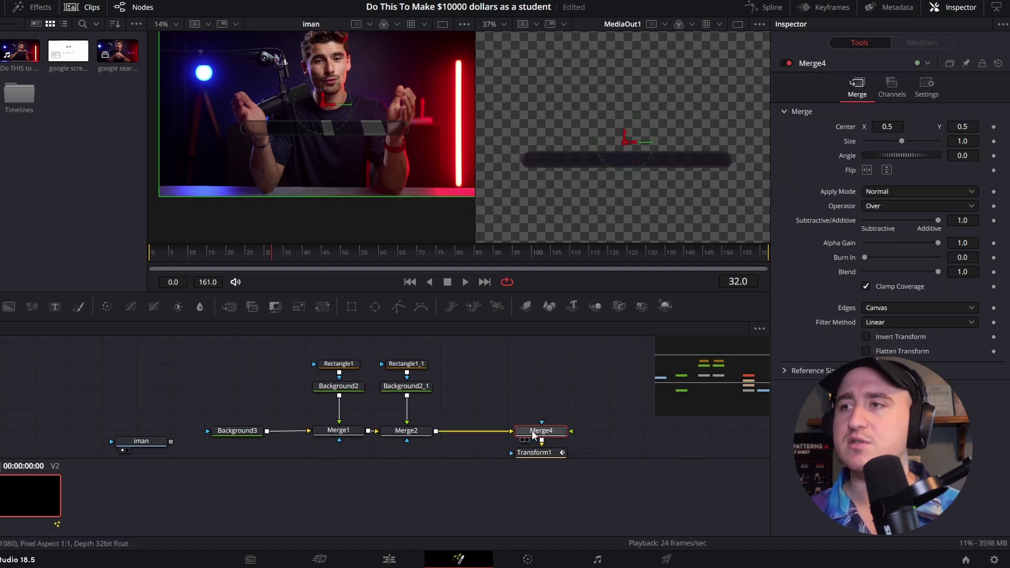
pyautogui.click(536, 393)
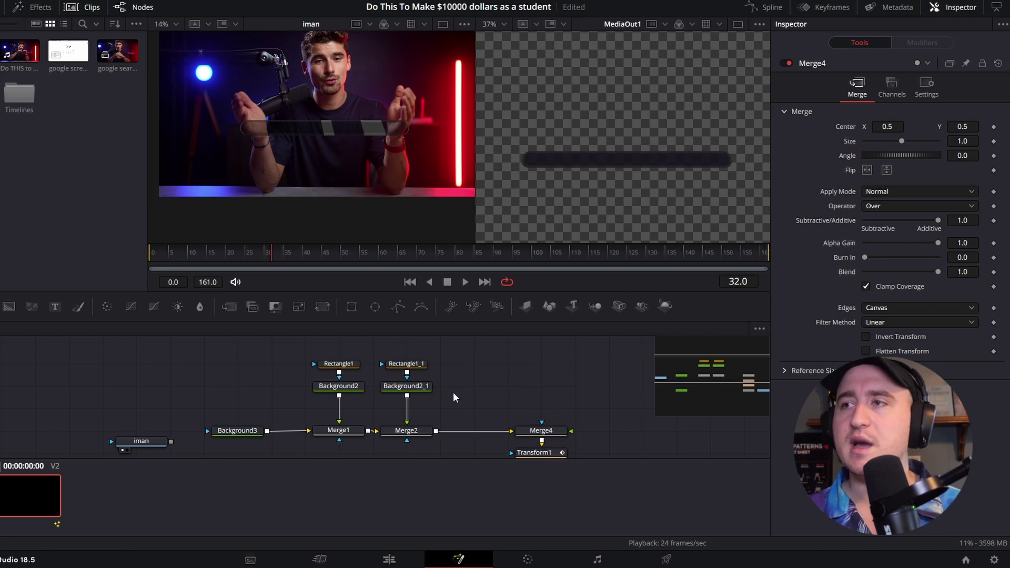
# - Add a Background node as Merge4's foreground and sample its solid color from the grey stripe in the reference video
pyautogui.moveTo(11, 308); pyautogui.dragTo(542, 426)
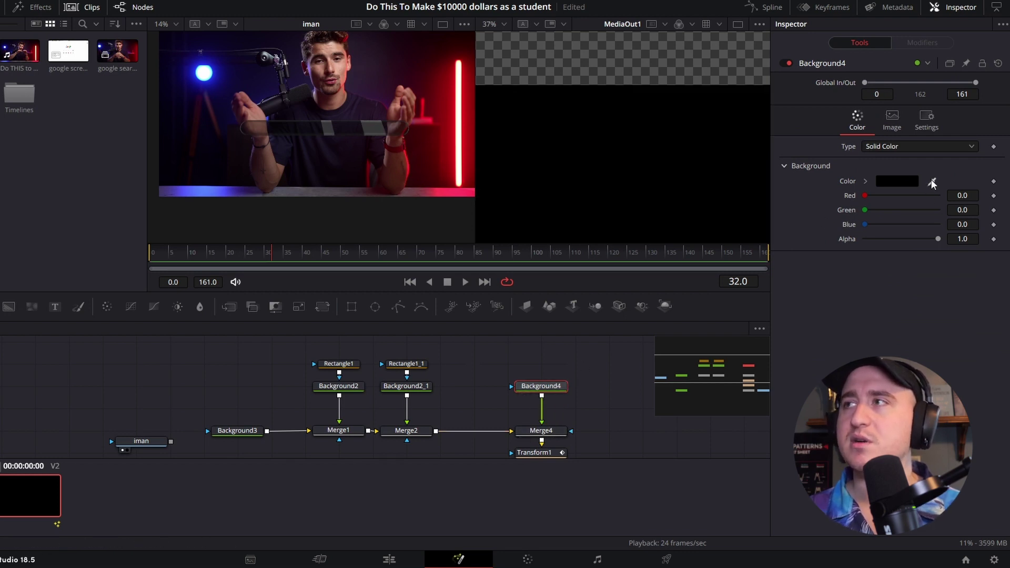
pyautogui.moveTo(931, 181); pyautogui.dragTo(389, 87)
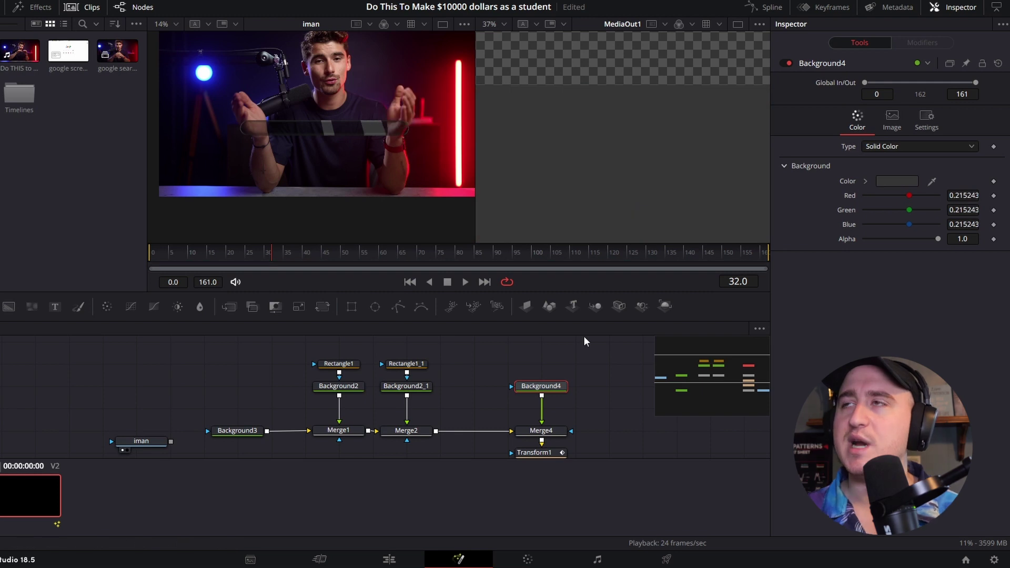
pyautogui.scroll(-2, 566, 352)
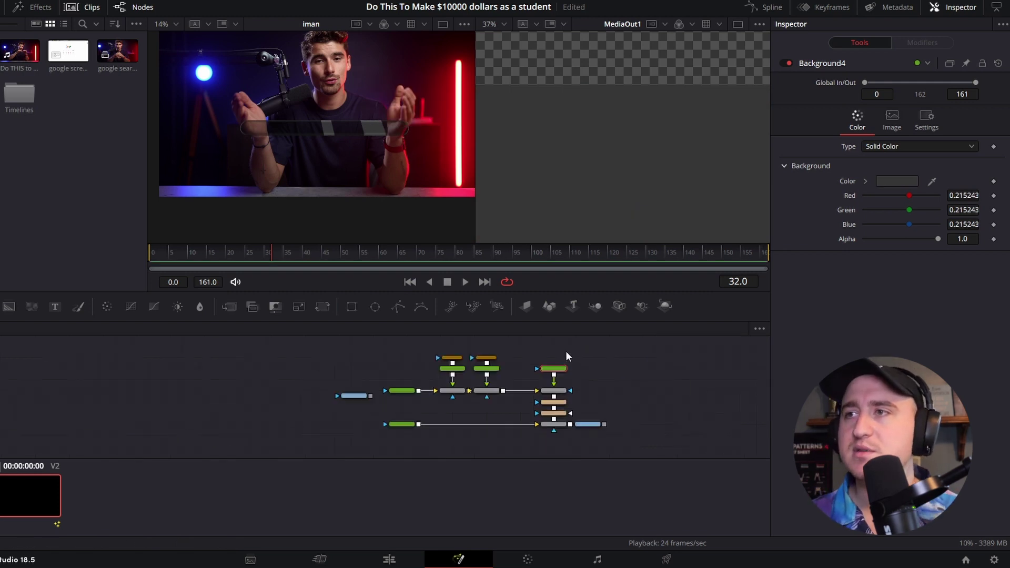
pyautogui.scroll(2, 566, 353)
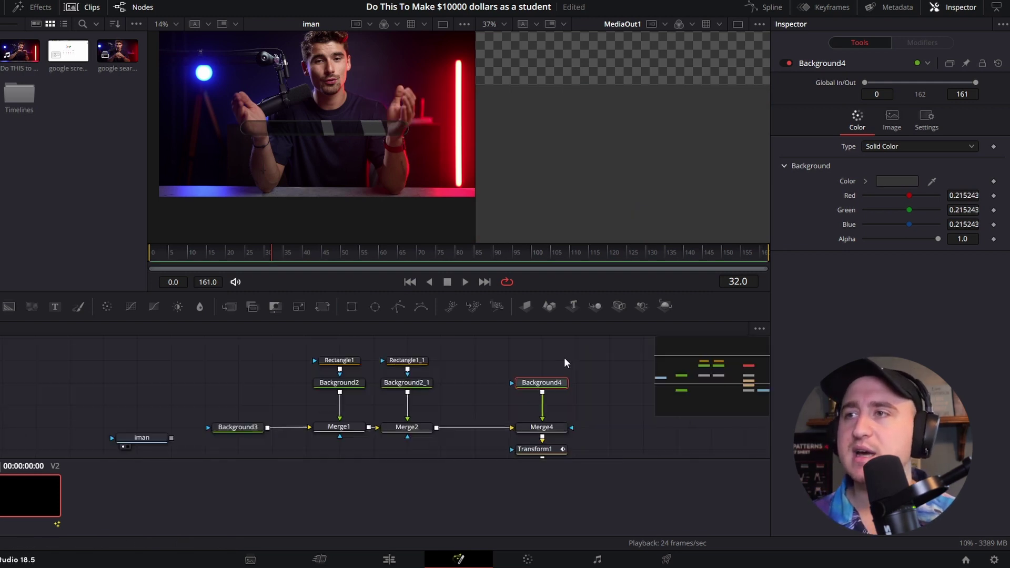
# - Paste a copy of Rectangle1 as Background4's mask and move it up to leave room beneath it
pyautogui.click(406, 361)
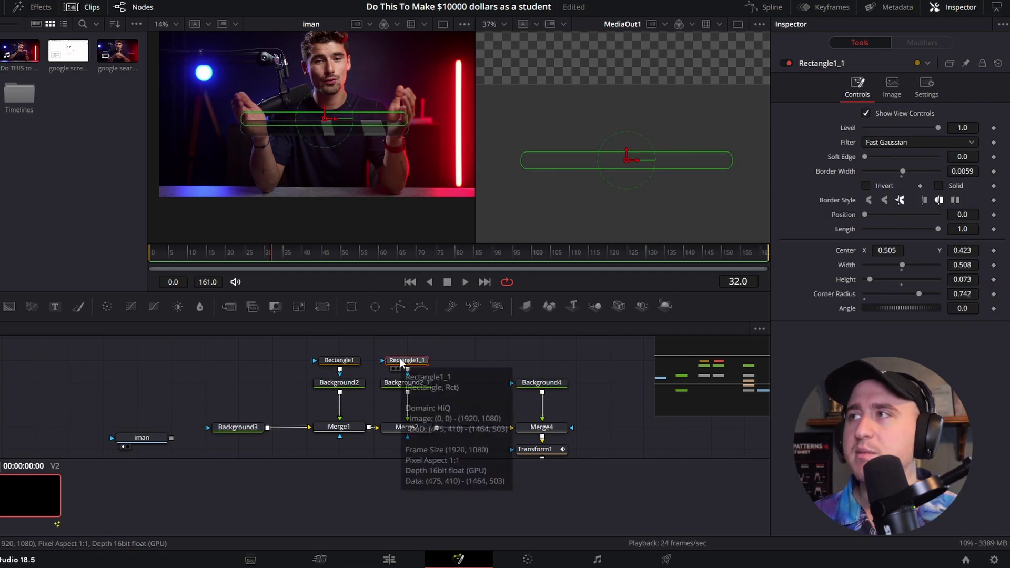
pyautogui.click(337, 362)
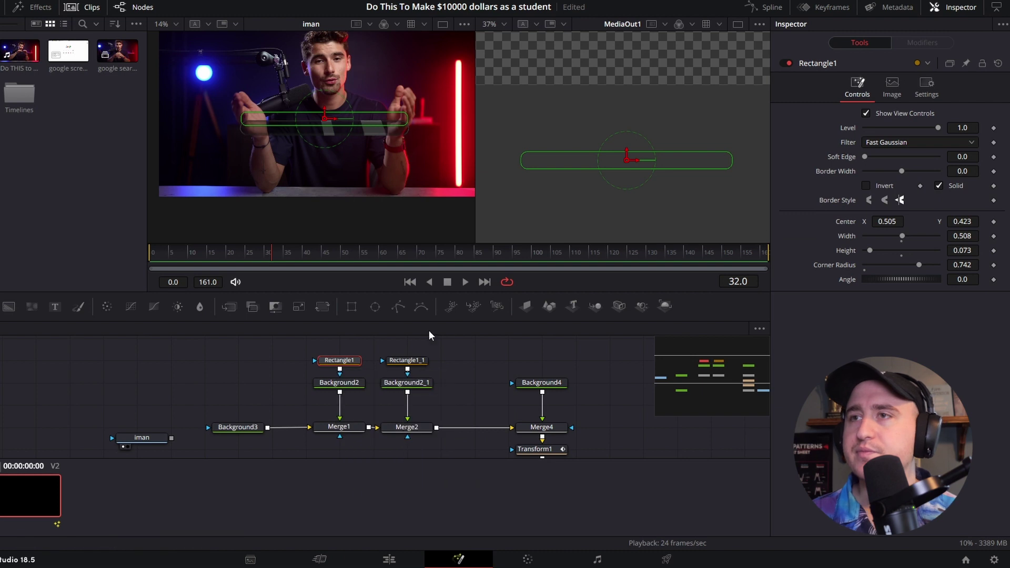
pyautogui.click(550, 356)
pyautogui.hotkey('ctrl', 'v')
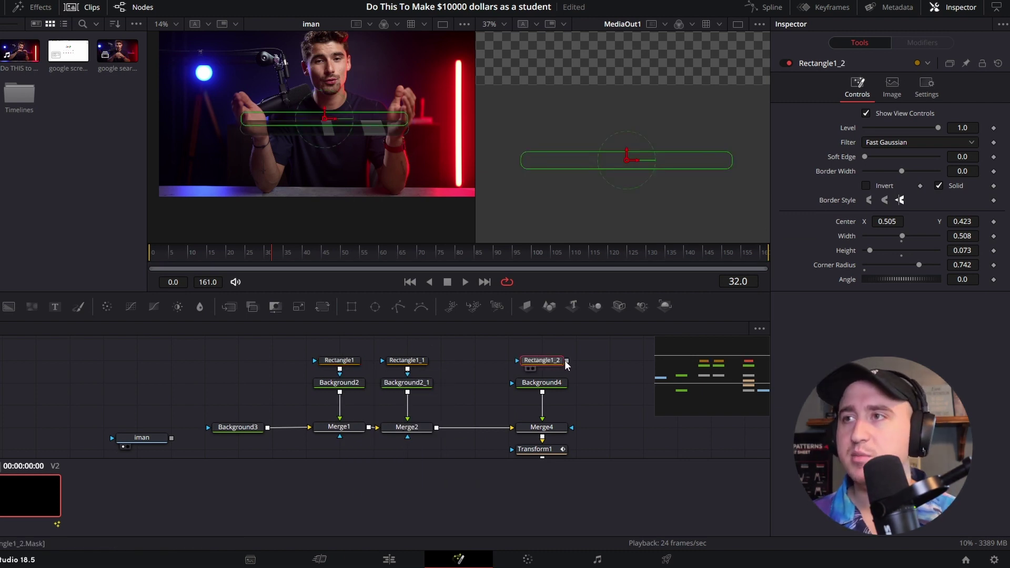
pyautogui.moveTo(564, 361); pyautogui.dragTo(541, 340)
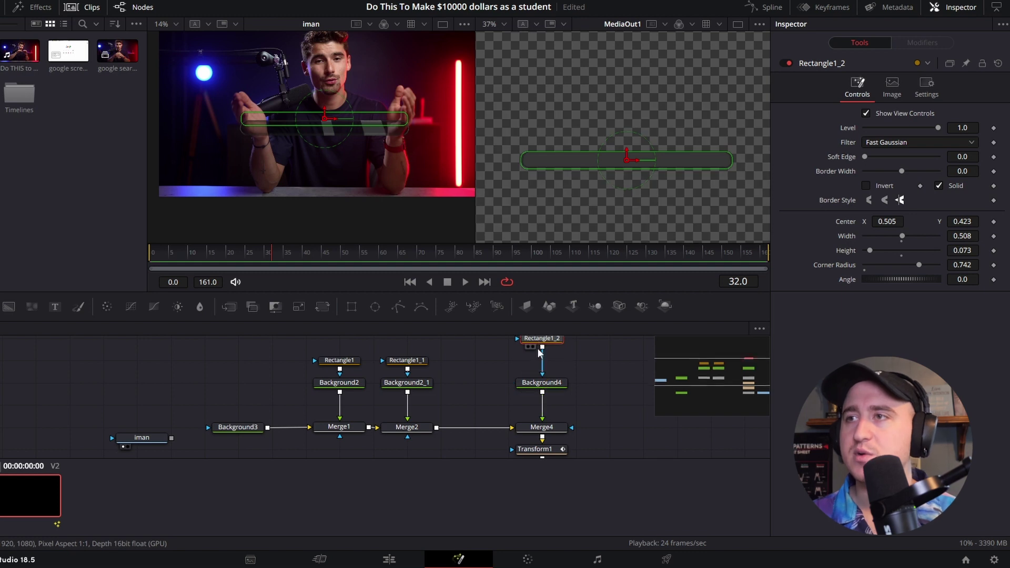
pyautogui.scroll(3, 543, 416)
pyautogui.moveTo(542, 394); pyautogui.dragTo(540, 341)
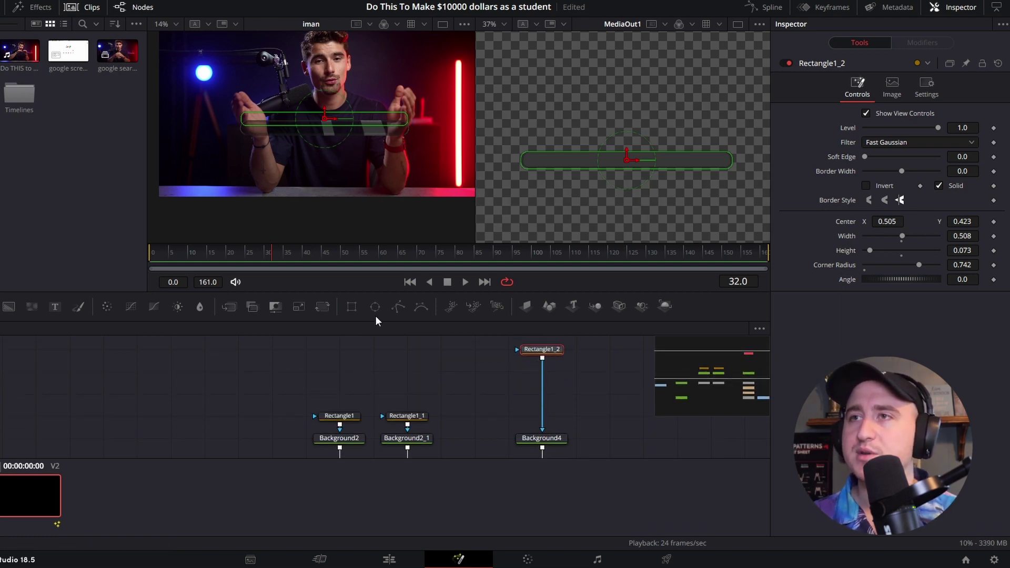
# - Insert two Rectangle masks between Rectangle1_2 and Background4 and turn off Solid on Rectangle1_2
pyautogui.click(352, 306)
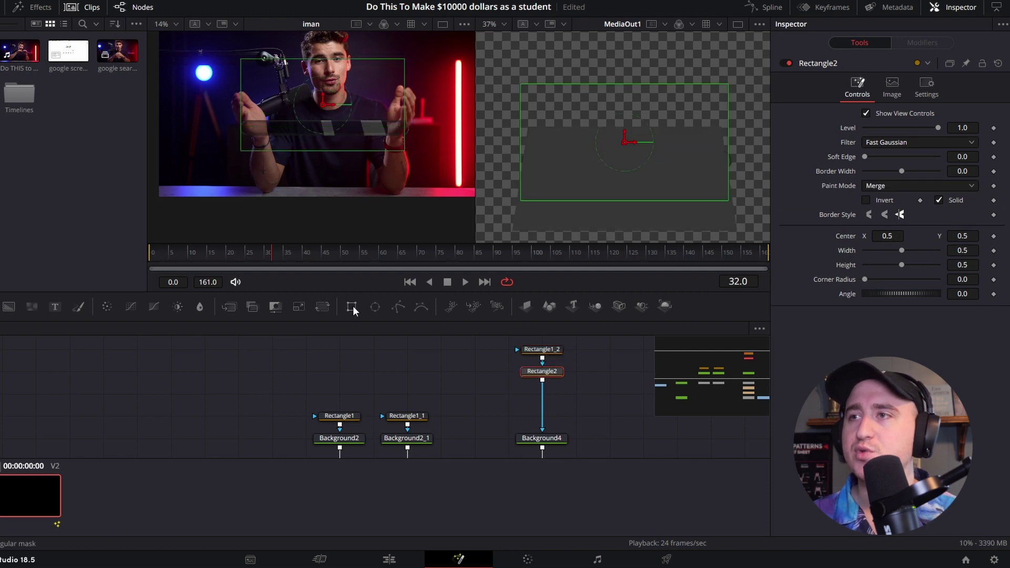
pyautogui.click(352, 307)
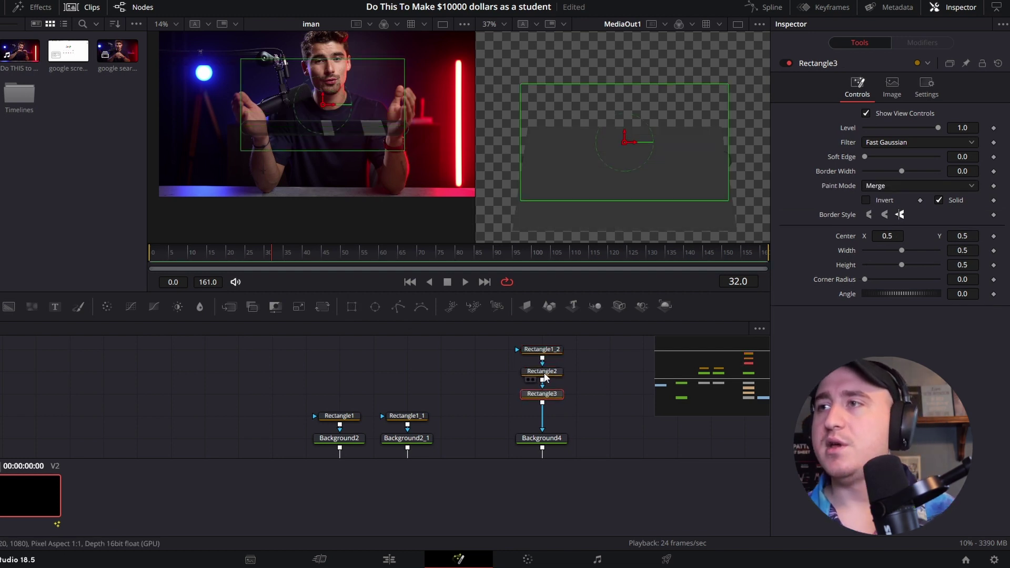
pyautogui.click(541, 350)
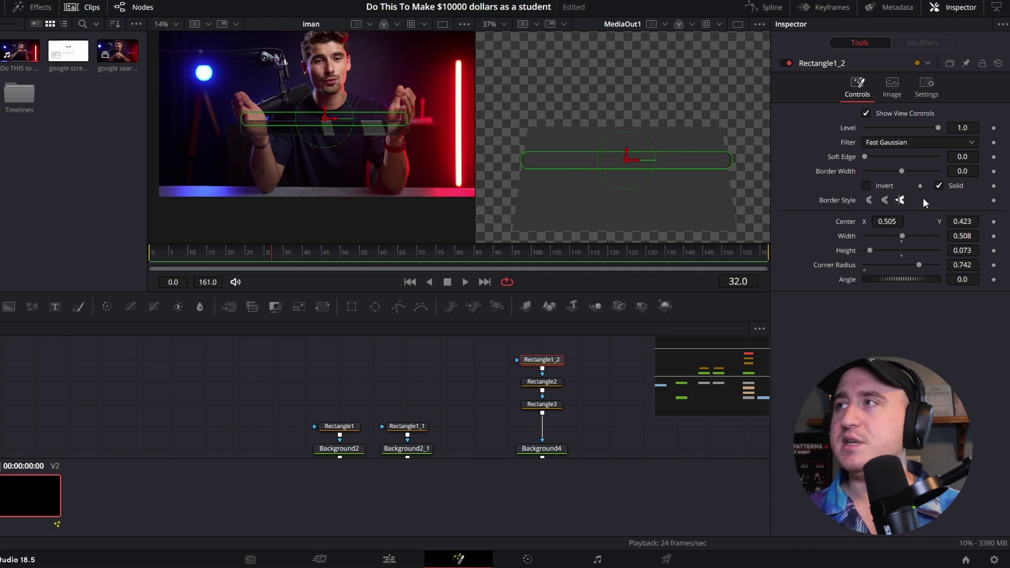
pyautogui.click(938, 186)
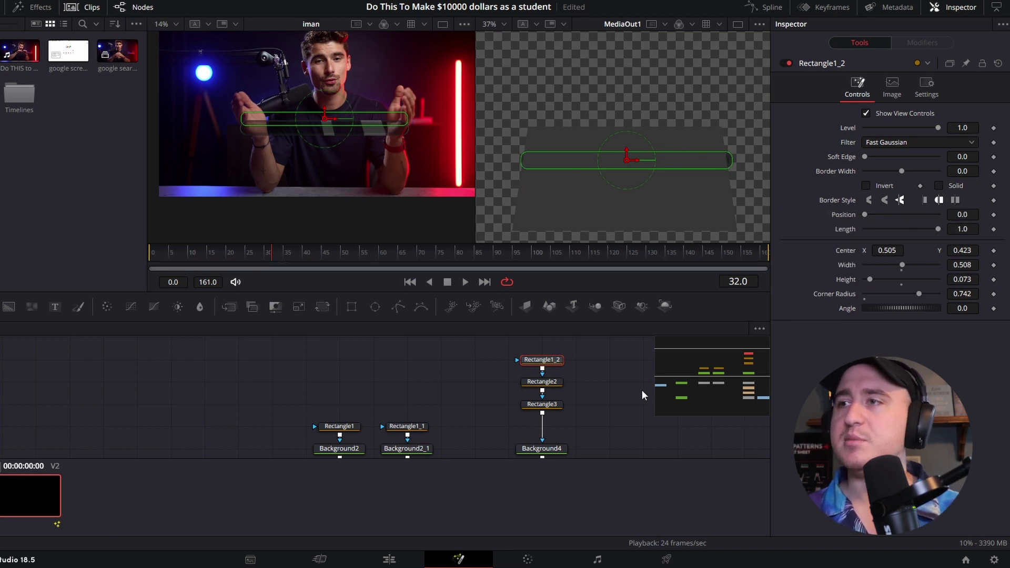
# - Paste a copy of Rectangle1_2 beside Merge4 and connect it as Merge4's effect mask
pyautogui.scroll(-3, 642, 389)
pyautogui.scroll(3, 568, 340)
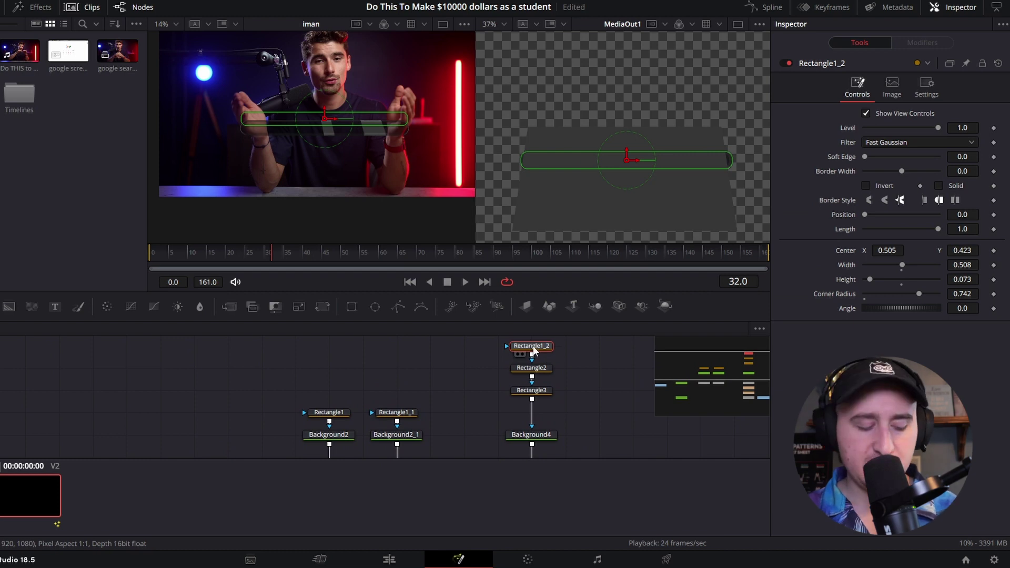
pyautogui.moveTo(609, 395); pyautogui.dragTo(568, 350)
pyautogui.click(551, 426)
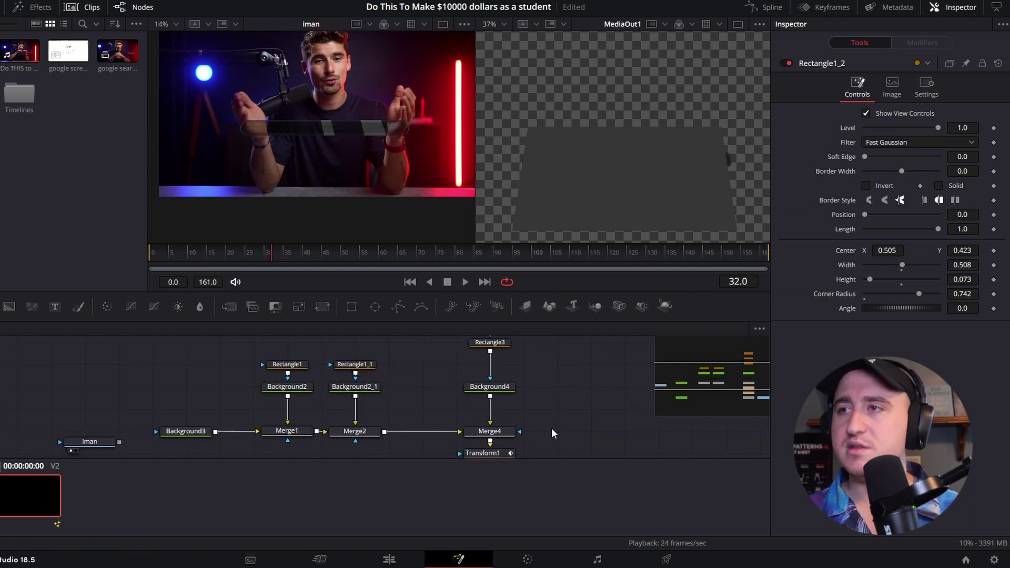
pyautogui.hotkey('ctrl', 'v')
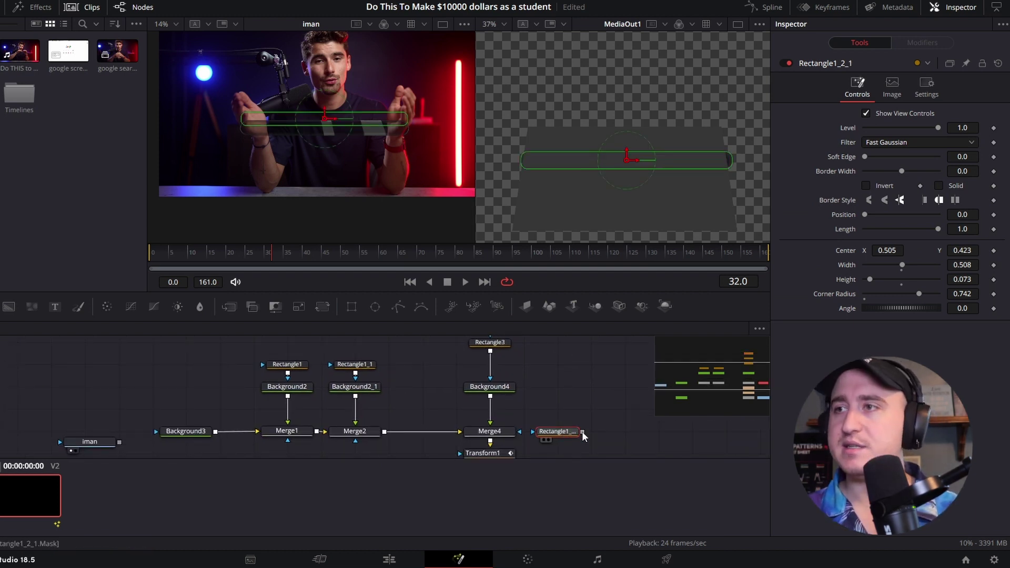
pyautogui.moveTo(582, 432); pyautogui.dragTo(520, 432)
# - Turn on Solid for the rectangle masking Merge4
pyautogui.scroll(2, 520, 434)
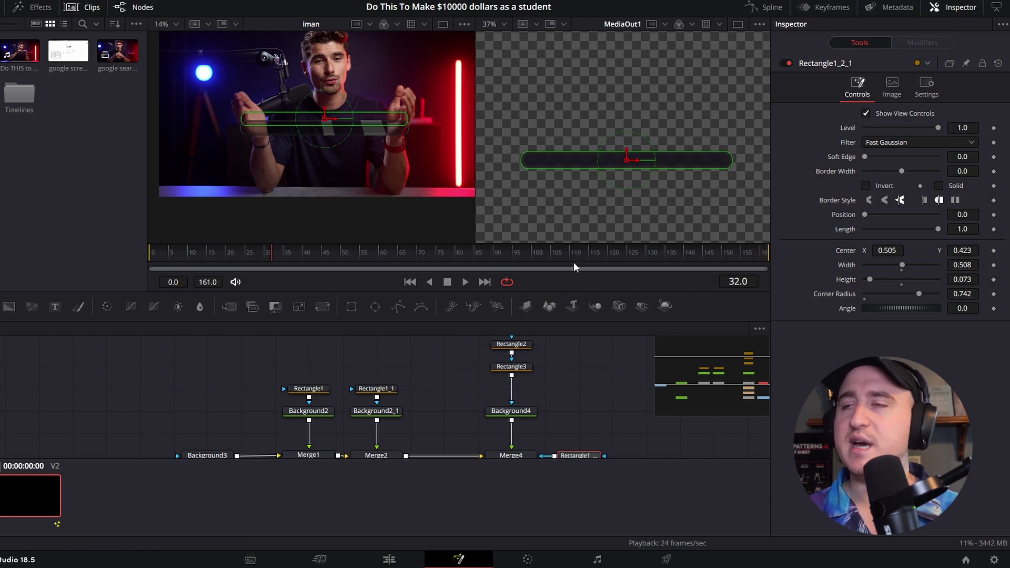
pyautogui.hscroll(2, 516, 397)
pyautogui.scroll(3, 536, 392)
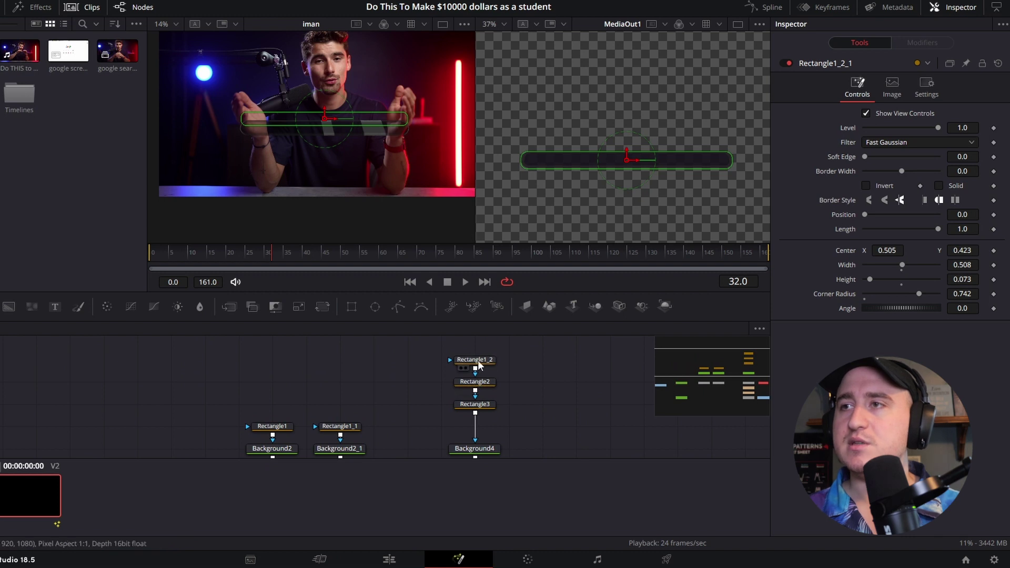
pyautogui.scroll(-3, 523, 394)
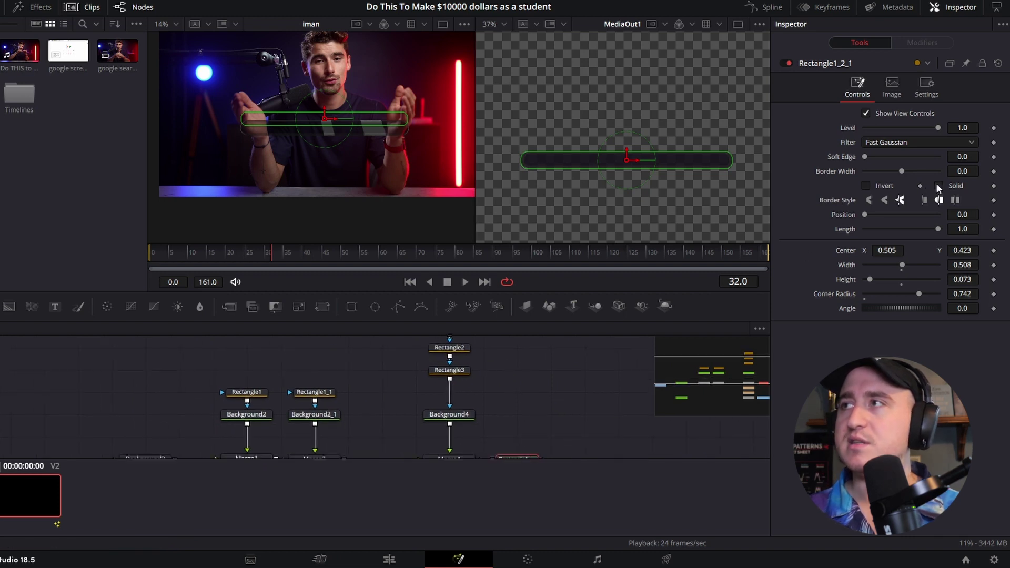
pyautogui.click(939, 186)
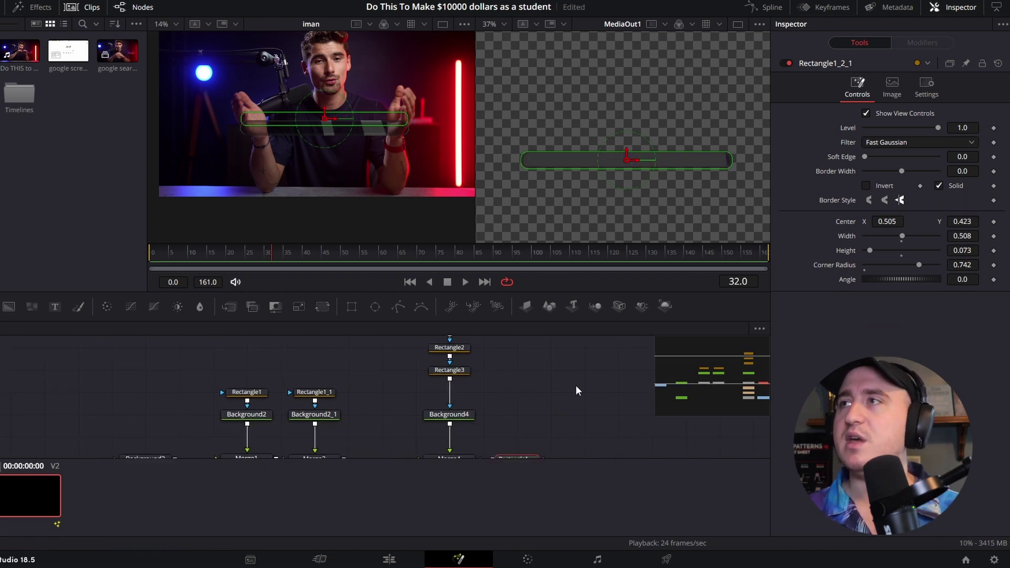
# - Set the Paint Mode of both Rectangle3 and Rectangle2 to Add
pyautogui.scroll(-3, 576, 385)
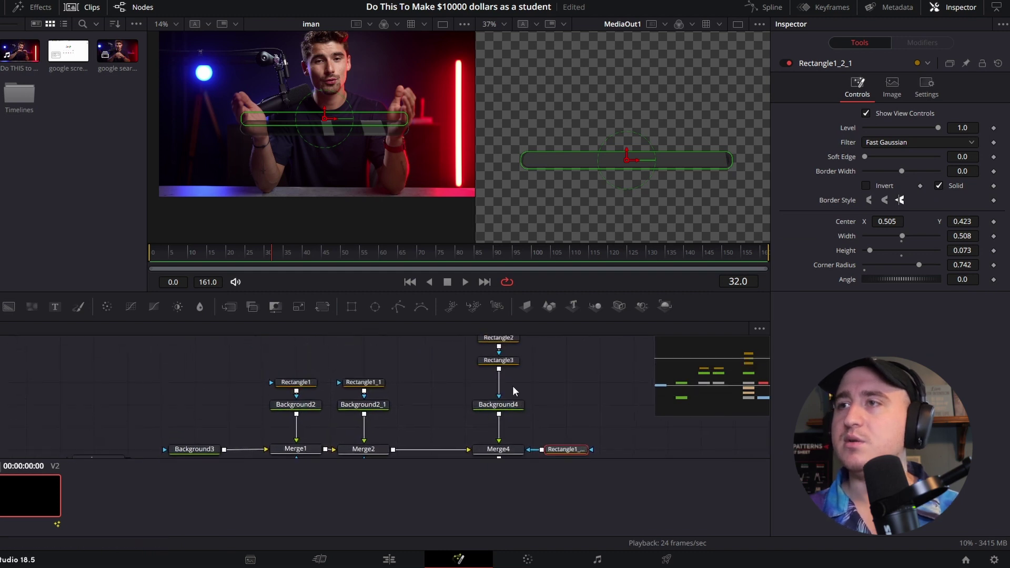
pyautogui.click(498, 360)
pyautogui.click(890, 186)
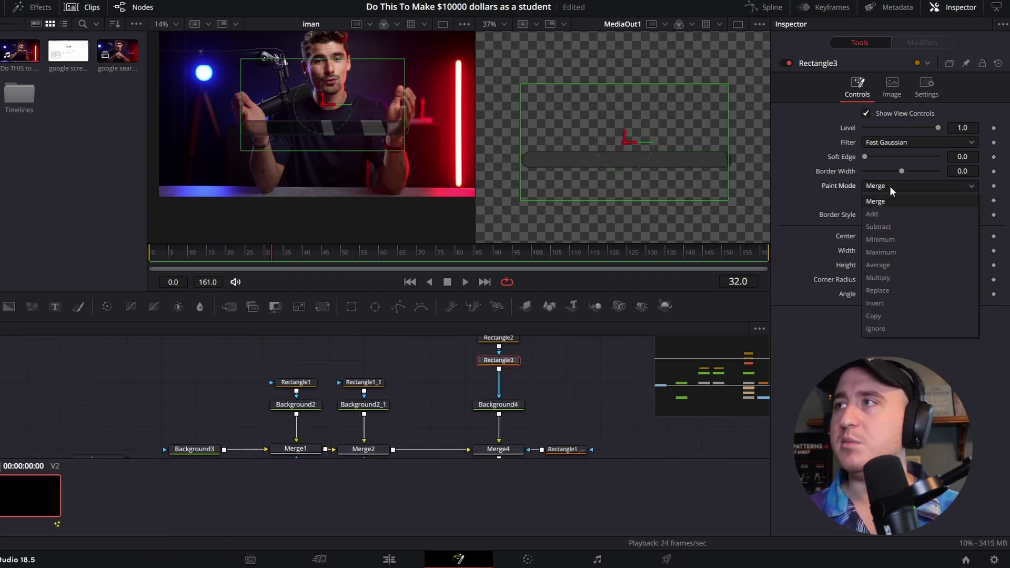
pyautogui.click(885, 216)
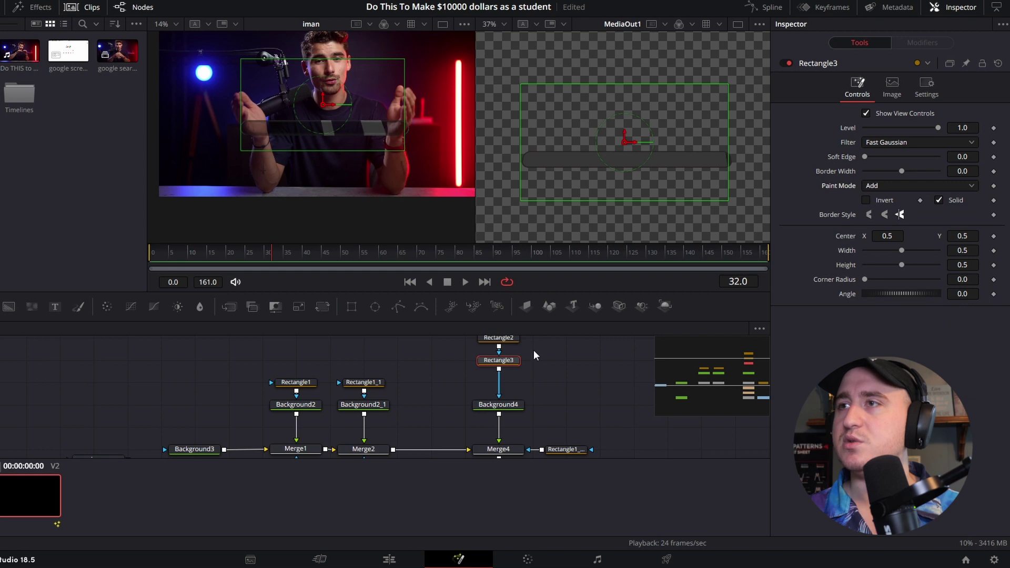
pyautogui.scroll(2, 542, 371)
pyautogui.click(514, 372)
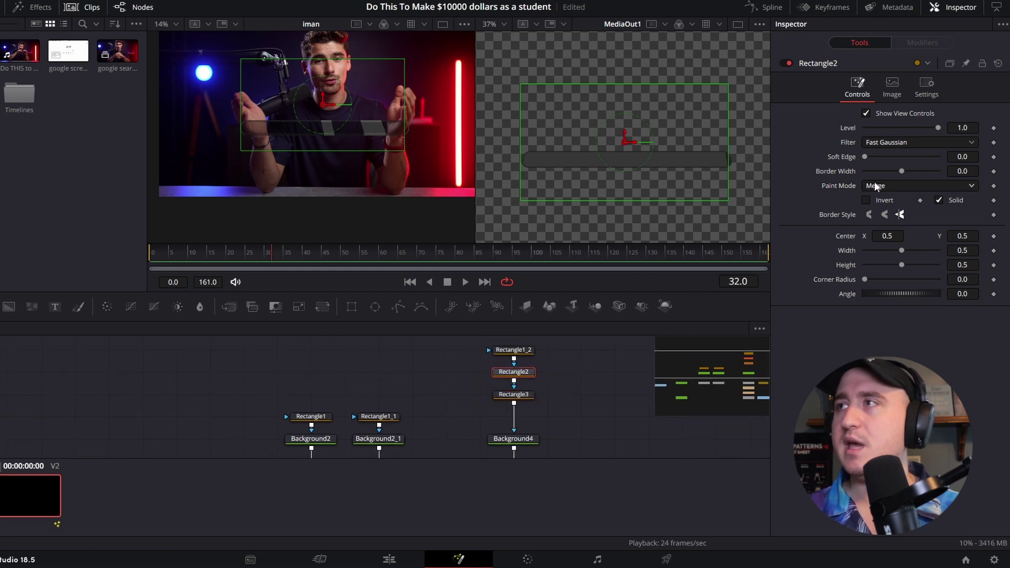
pyautogui.click(874, 186)
pyautogui.click(872, 215)
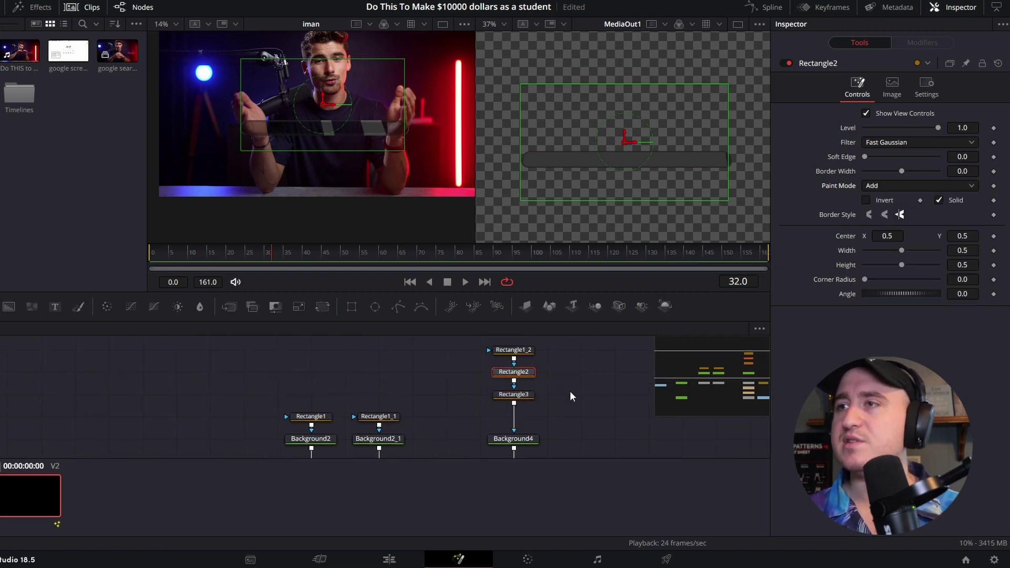
# - Disable Rectangle3 and shape Rectangle2 into the reference's middle slanted stripe with center X 0.521, width 0.027 and angle -11.6
pyautogui.click(518, 399)
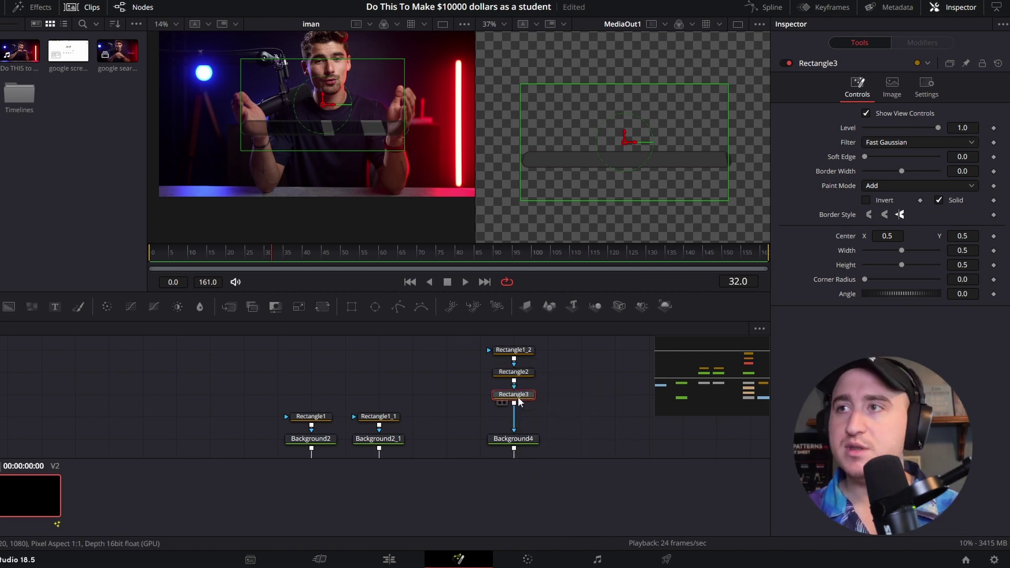
pyautogui.hotkey('ctrl', 'p')
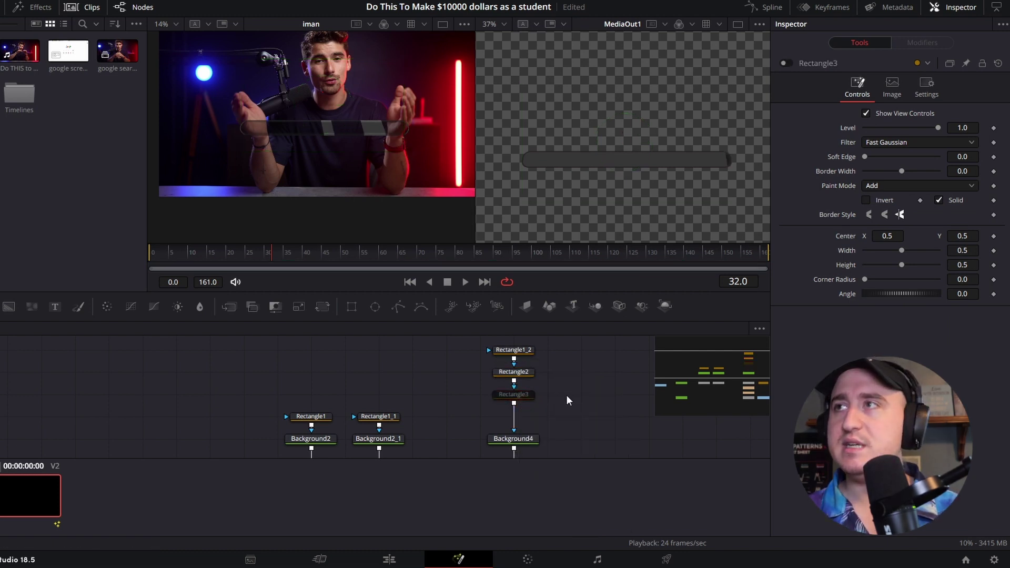
pyautogui.click(520, 374)
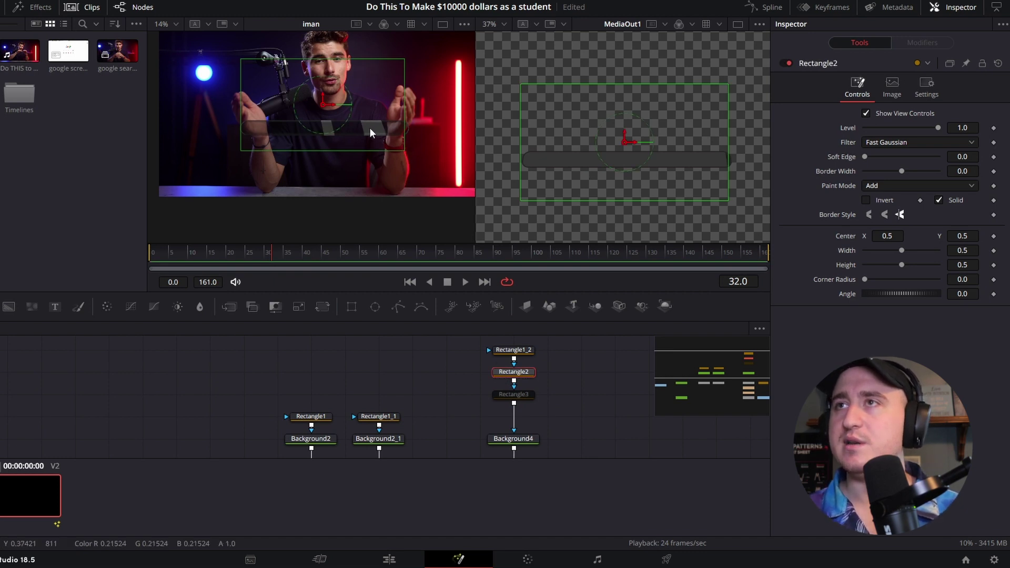
pyautogui.moveTo(970, 250); pyautogui.dragTo(893, 236)
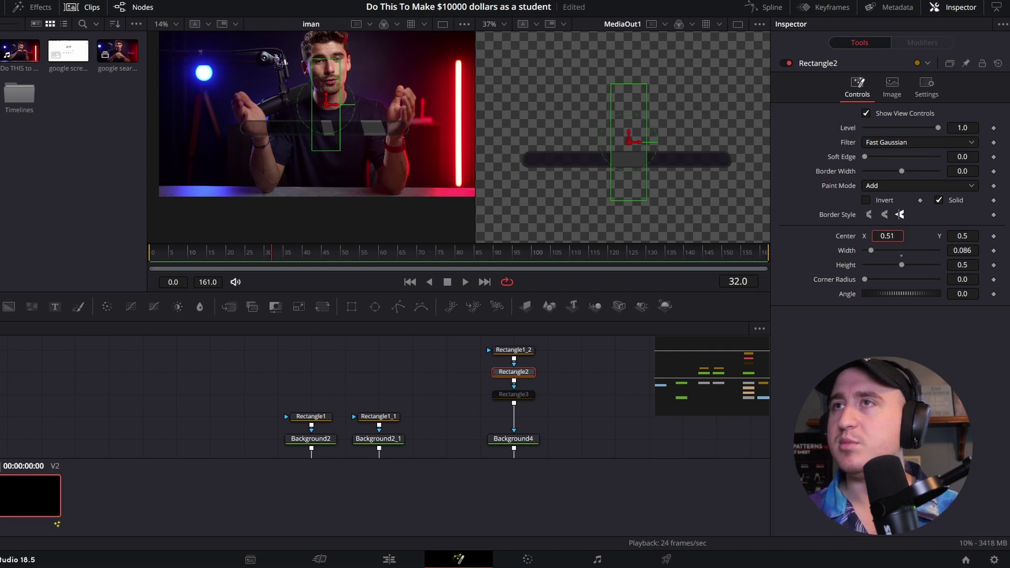
pyautogui.moveTo(962, 250); pyautogui.dragTo(951, 250)
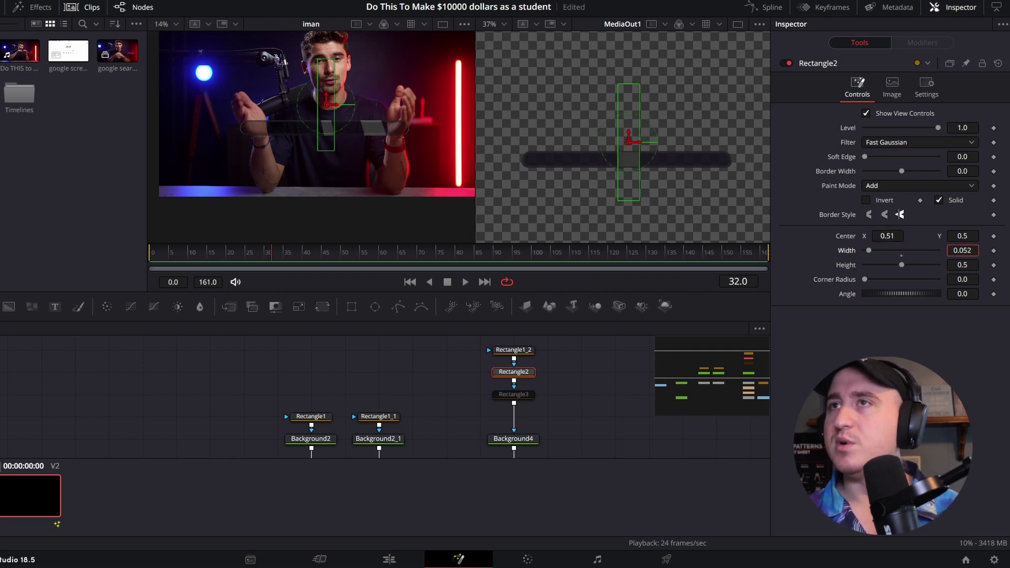
pyautogui.moveTo(893, 236); pyautogui.dragTo(897, 236)
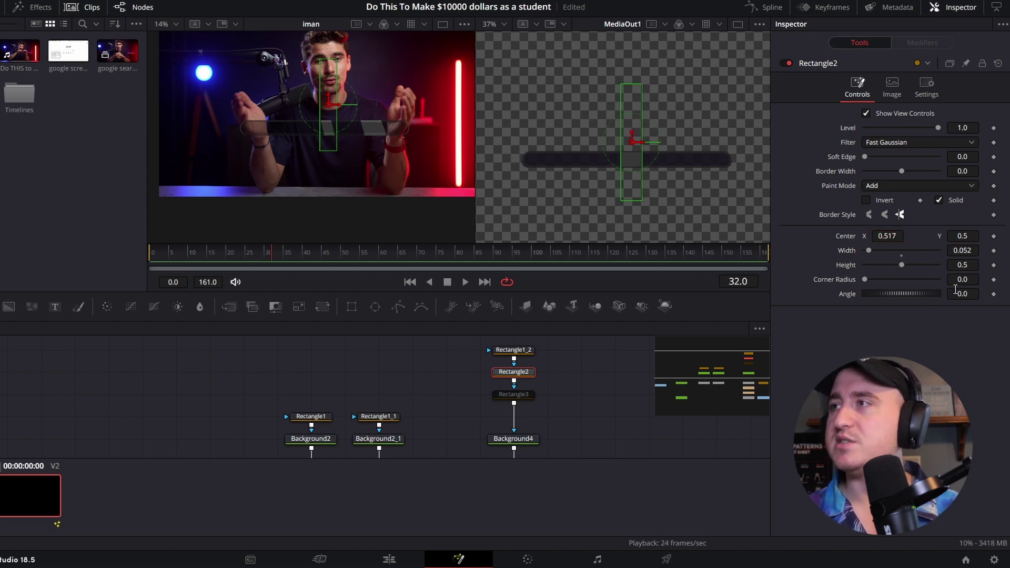
pyautogui.moveTo(964, 296); pyautogui.dragTo(934, 296)
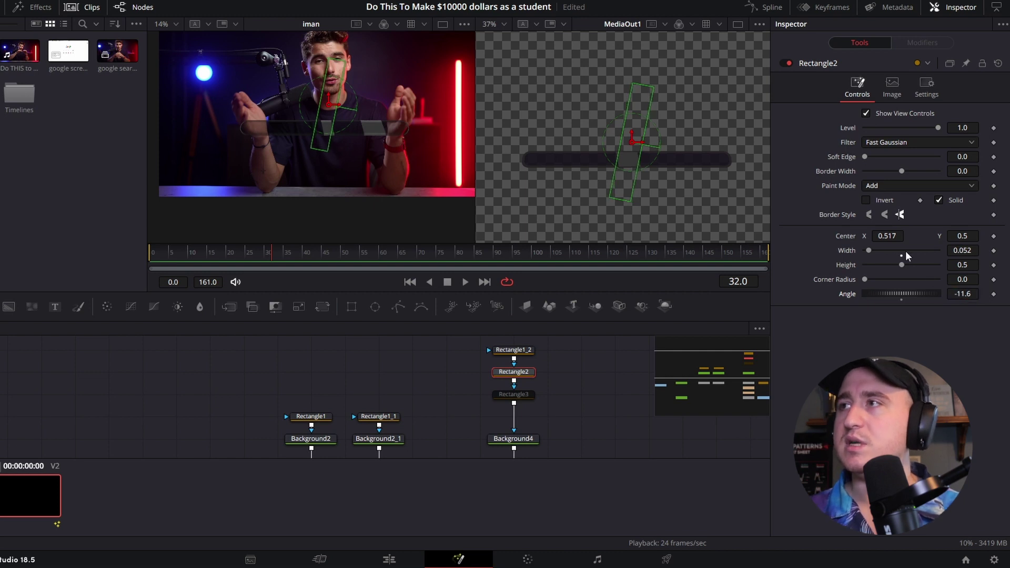
pyautogui.moveTo(963, 250); pyautogui.dragTo(961, 250)
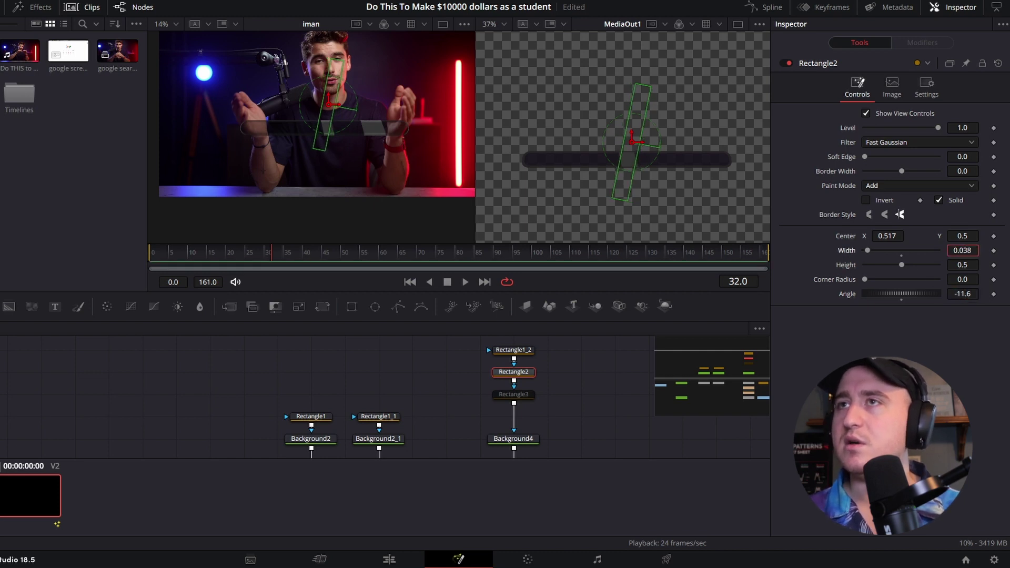
pyautogui.moveTo(884, 239); pyautogui.dragTo(970, 252)
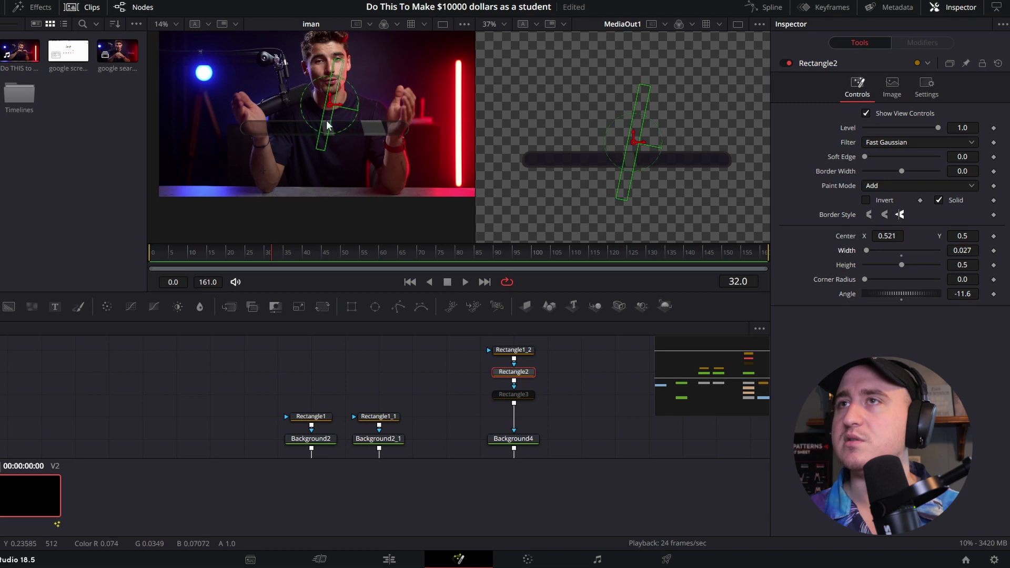
# - Re-enable Rectangle3 and fit it to the reference's wider stripe with center X 0.677 and width 0.052
pyautogui.click(534, 394)
pyautogui.hotkey('ctrl', 'p')
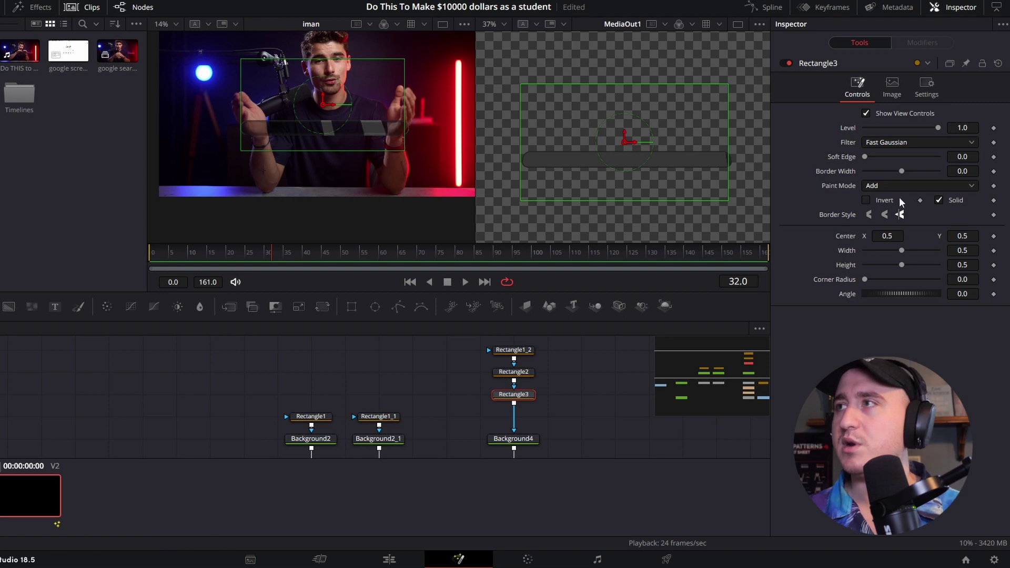
pyautogui.moveTo(890, 232); pyautogui.dragTo(935, 251)
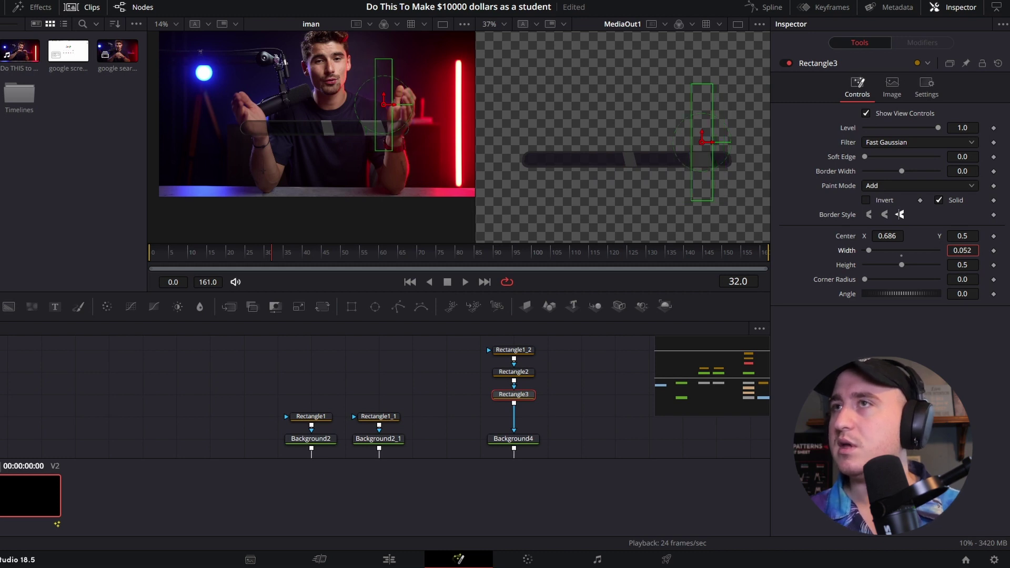
pyautogui.moveTo(895, 236); pyautogui.dragTo(888, 235)
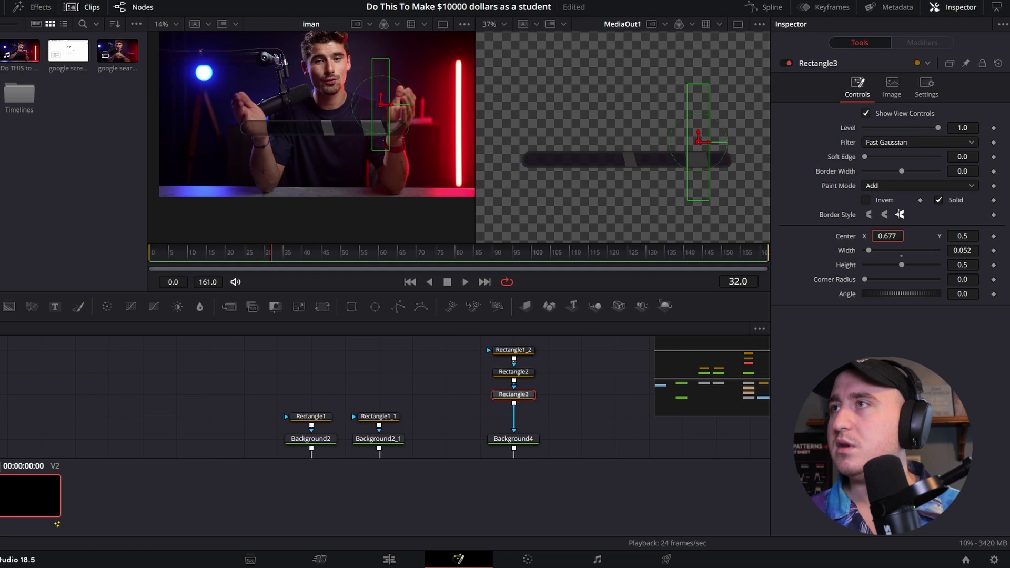
# - Set Rectangle3's angle to -11.6 to match the slant of Rectangle2
pyautogui.click(519, 373)
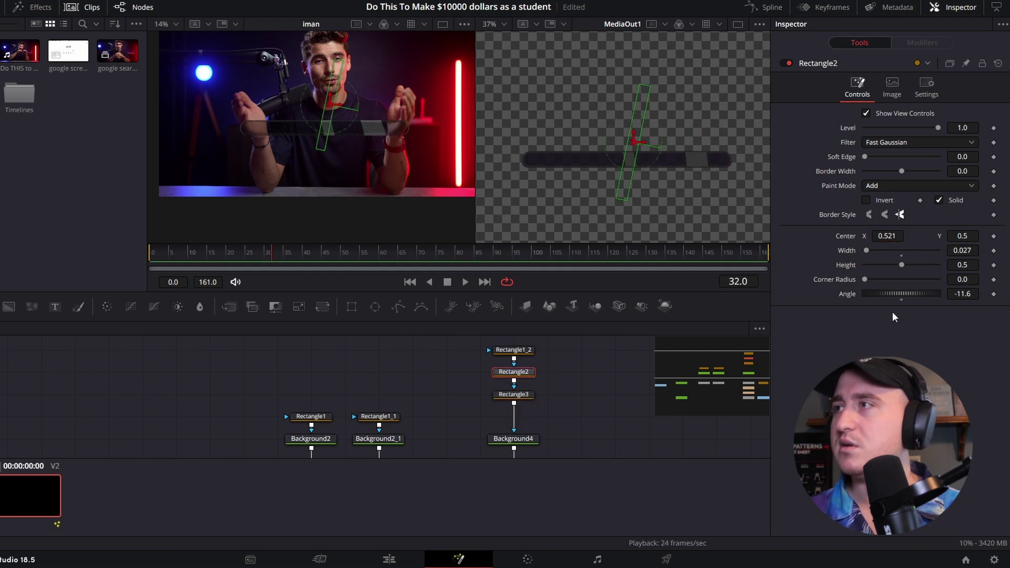
pyautogui.click(530, 394)
pyautogui.click(971, 294)
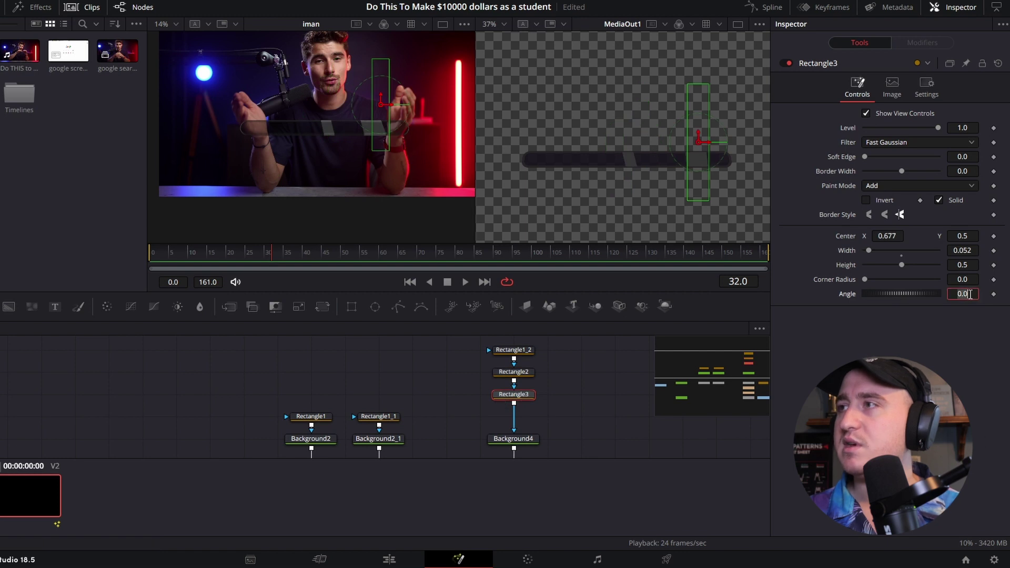
pyautogui.press('BackSpace')
pyautogui.press('BackSpace')
pyautogui.press('BackSpace')
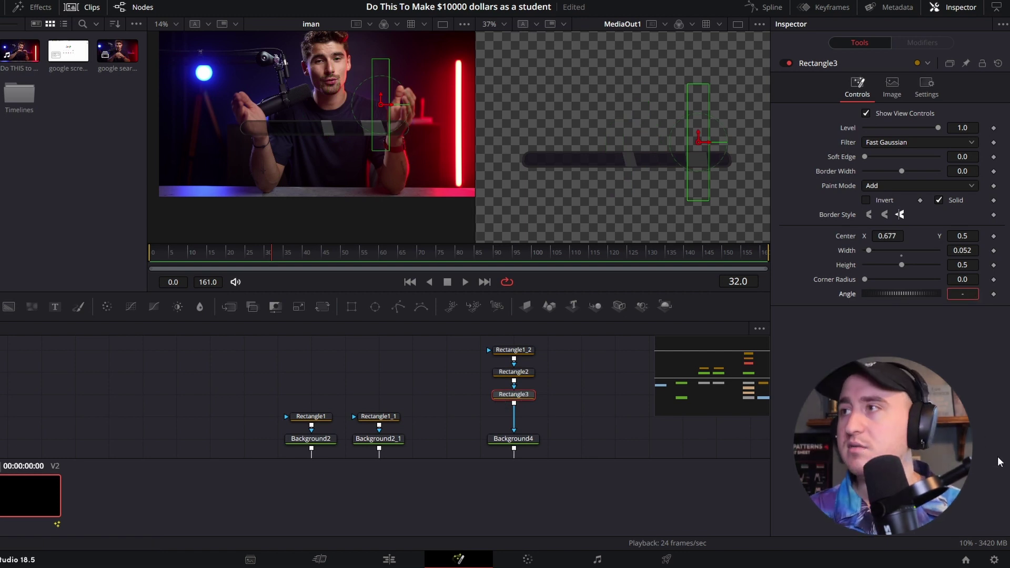
pyautogui.write('-11.6')
pyautogui.press('Tab')
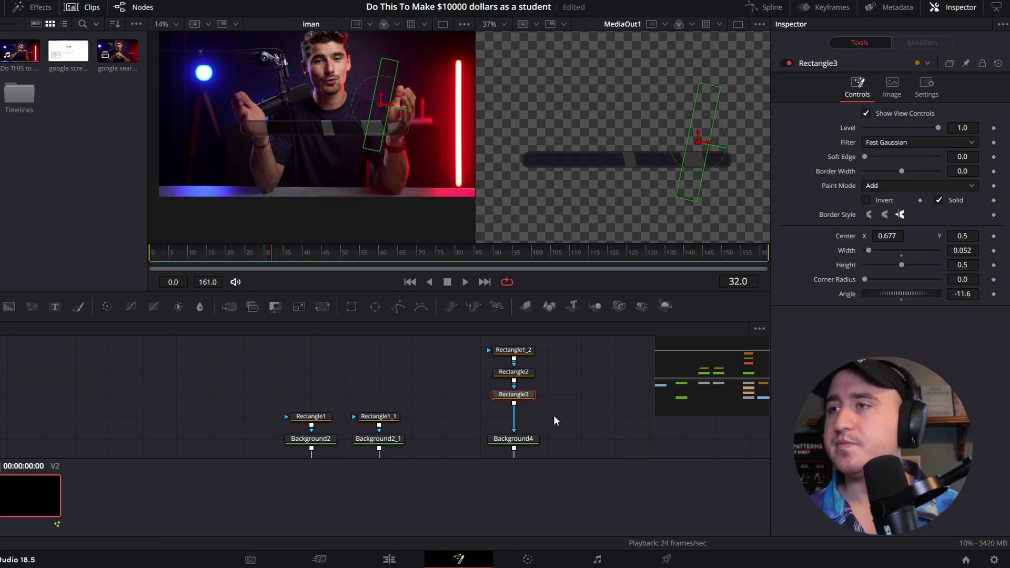
pyautogui.scroll(-2, 556, 411)
pyautogui.click(576, 396)
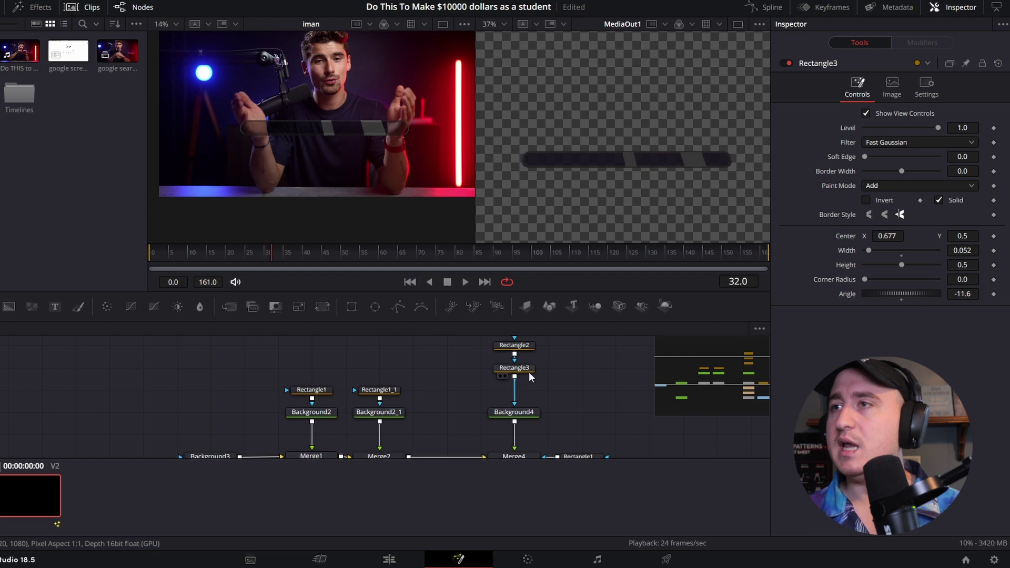
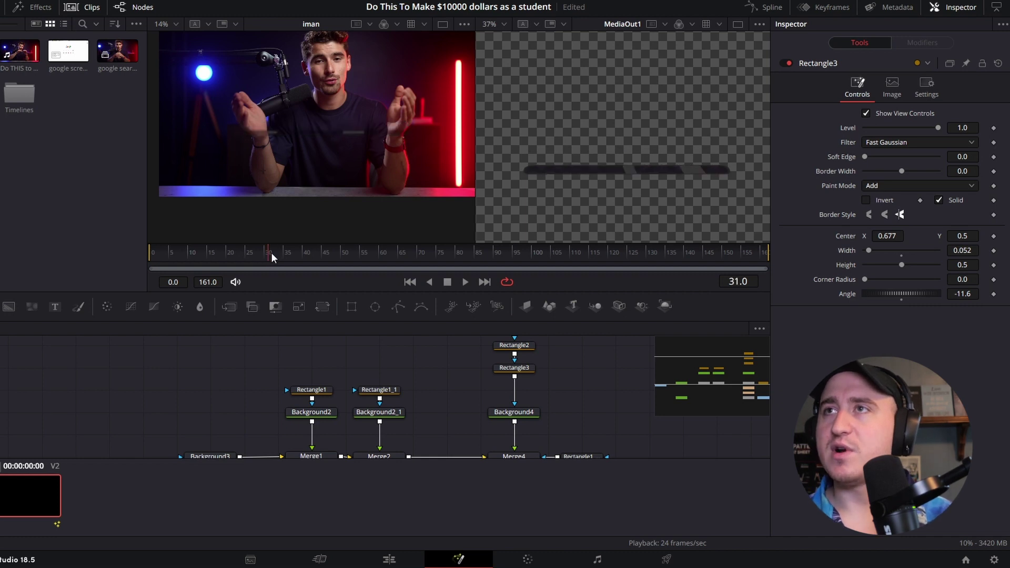
# - Go to frame 20 and add a Transform node between Background4 and Merge4
pyautogui.moveTo(270, 253); pyautogui.dragTo(226, 253)
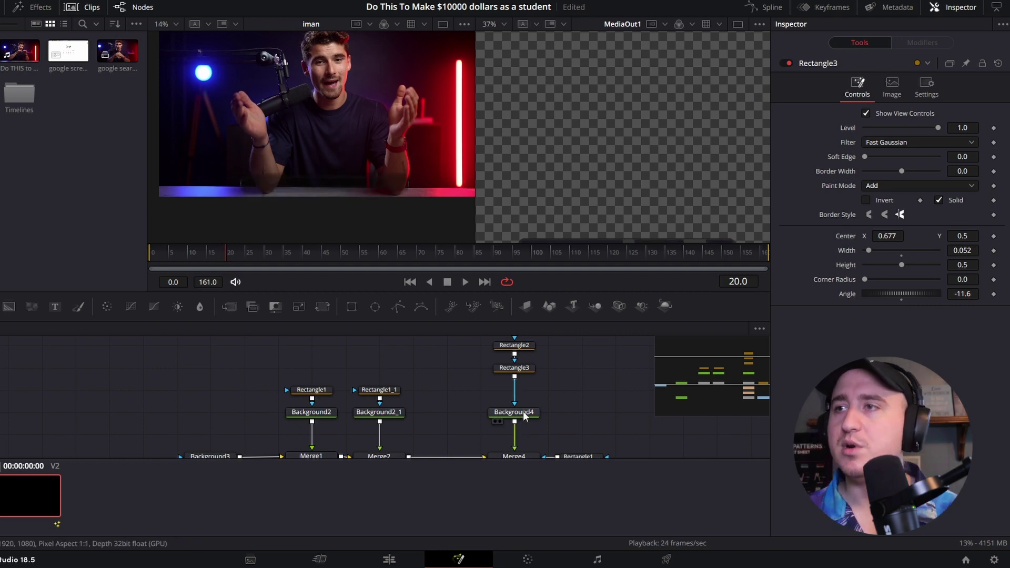
pyautogui.click(514, 368)
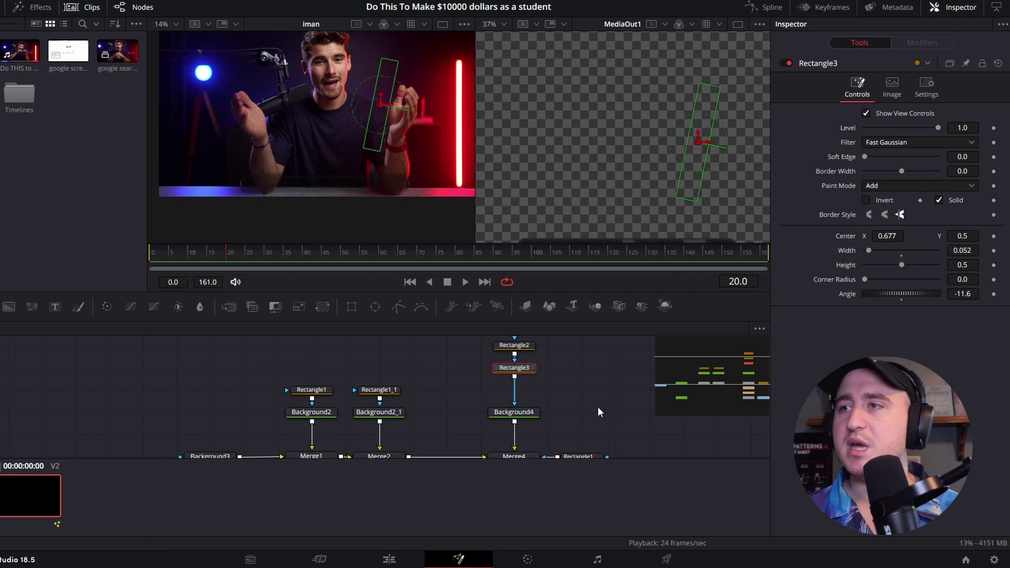
pyautogui.moveTo(598, 407); pyautogui.dragTo(582, 386)
pyautogui.click(509, 389)
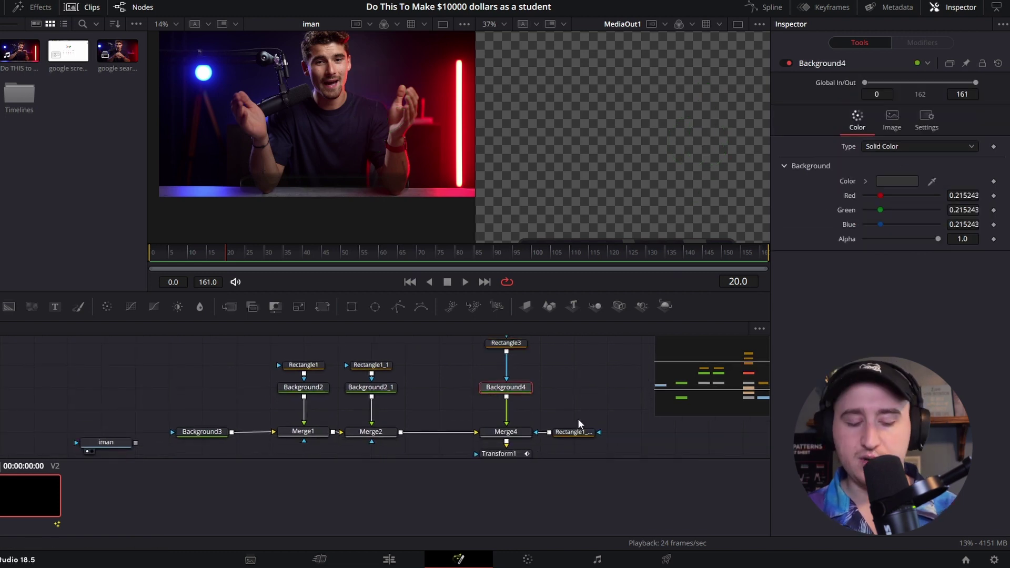
pyautogui.hotkey('shift', 'space')
pyautogui.write('trans')
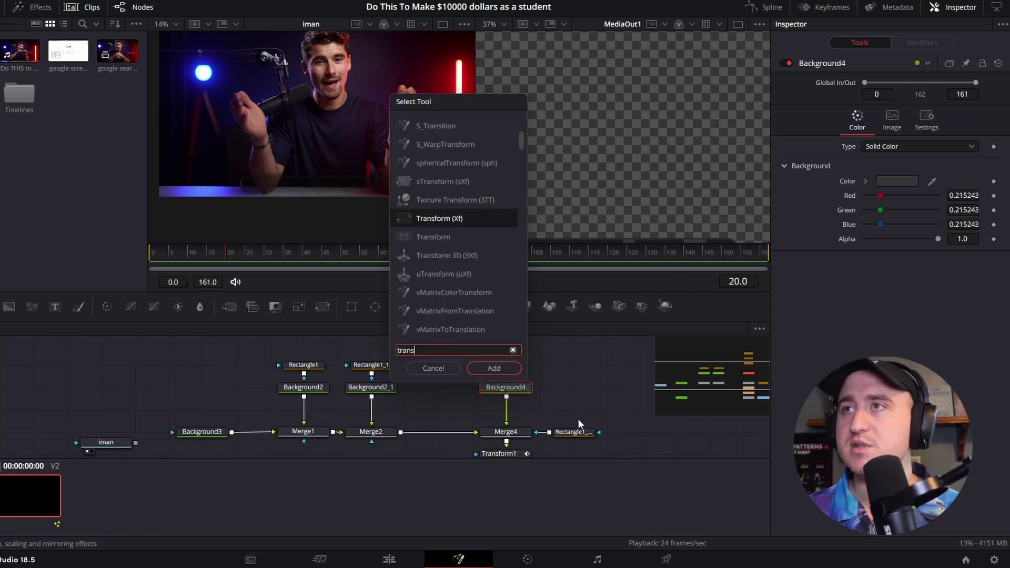
pyautogui.press('Return')
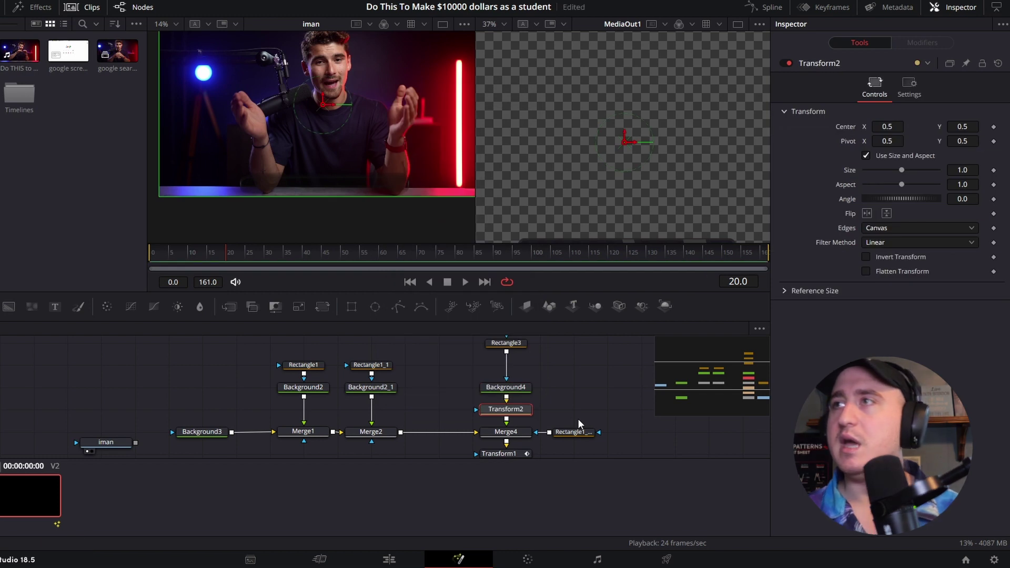
# - Keyframe Transform2's Center at frames 20 and 44
pyautogui.scroll(-2, 604, 154)
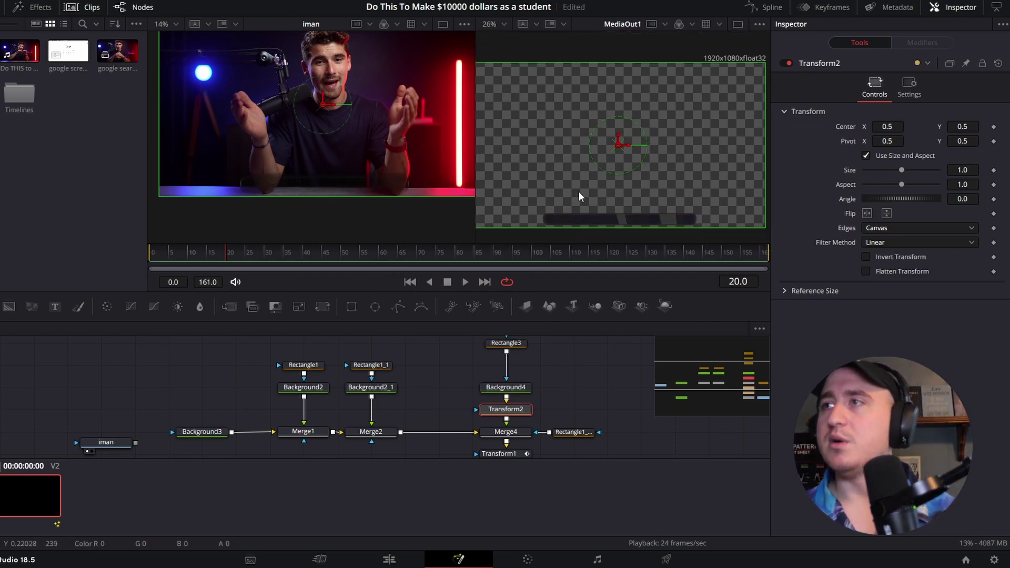
pyautogui.scroll(-1, 258, 147)
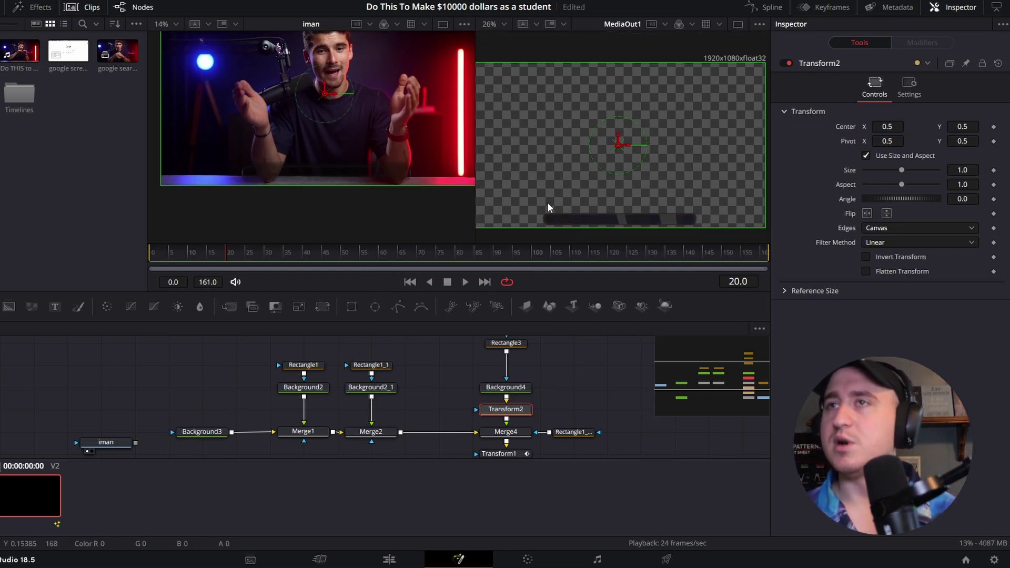
pyautogui.click(994, 128)
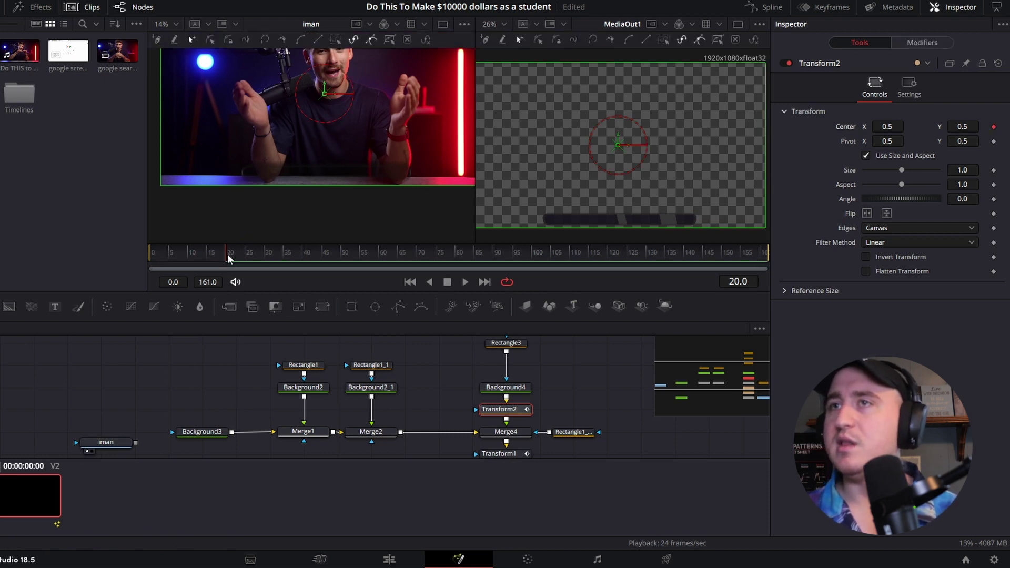
pyautogui.moveTo(227, 254); pyautogui.dragTo(321, 269)
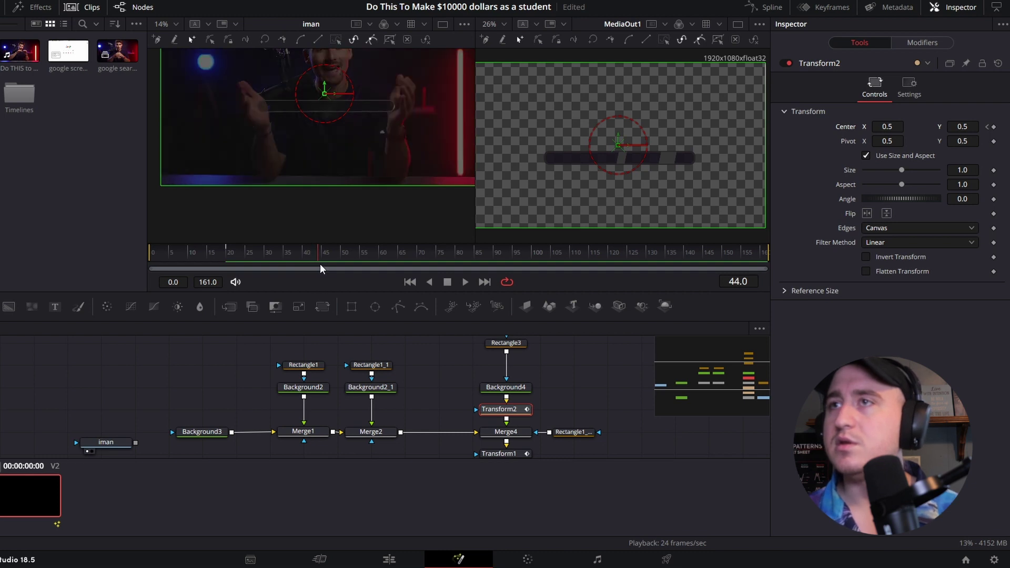
pyautogui.click(994, 127)
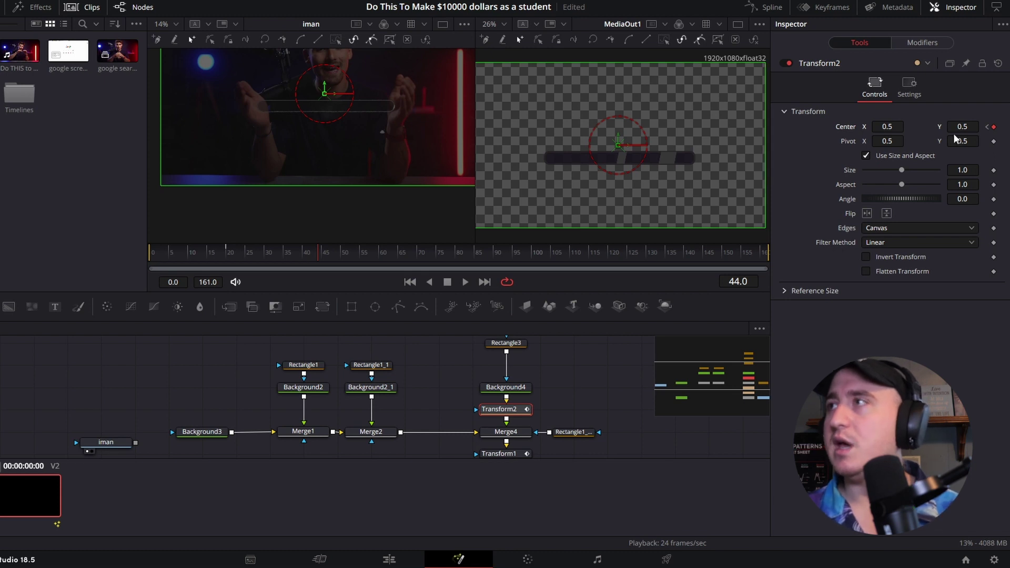
# - Move the stripes out of the bar by setting Transform2's Center X to 0.059 at frame 20 and 0.049 at frame 19
pyautogui.click(987, 127)
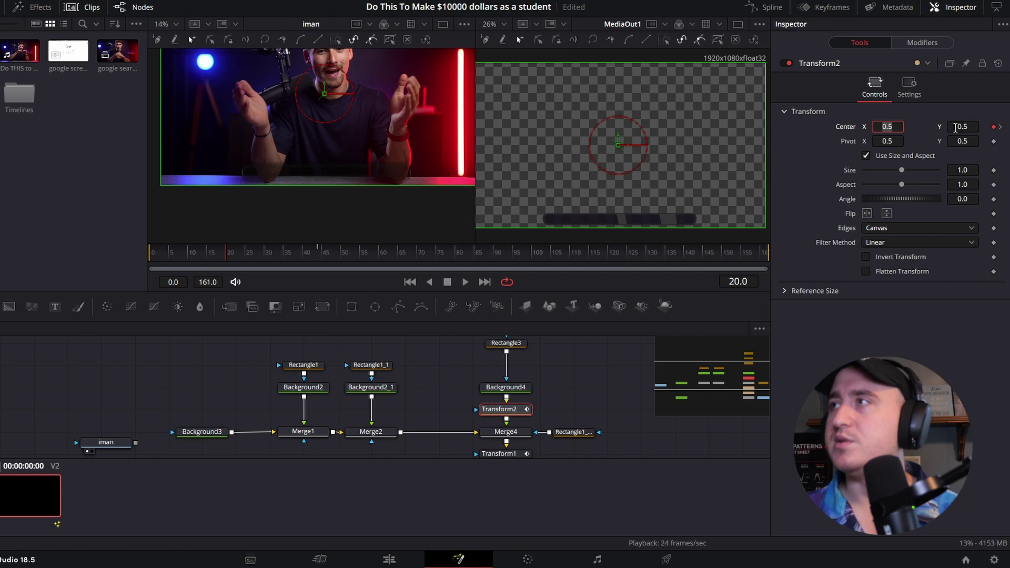
pyautogui.moveTo(896, 127); pyautogui.dragTo(832, 126)
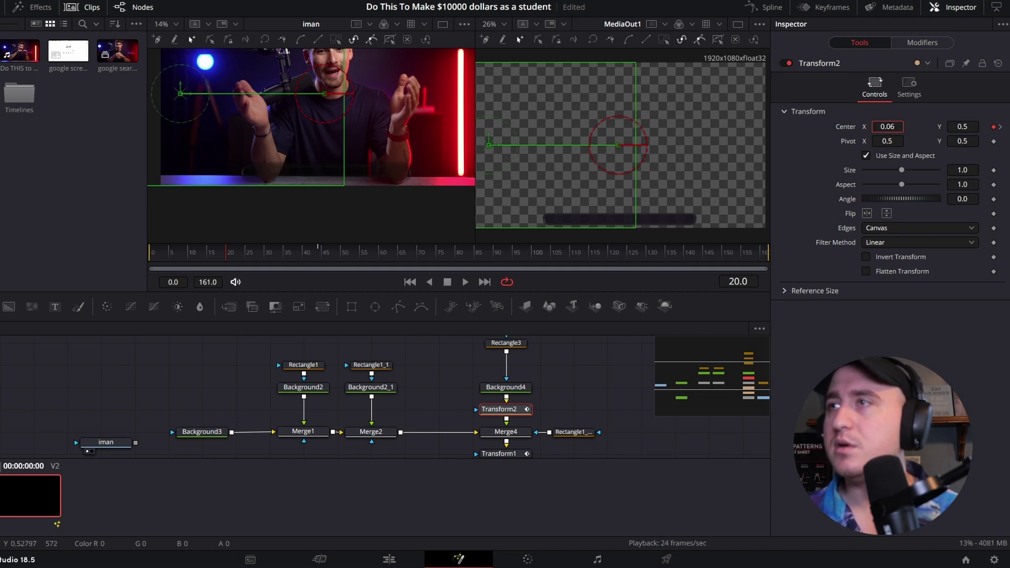
pyautogui.moveTo(832, 126); pyautogui.dragTo(832, 126)
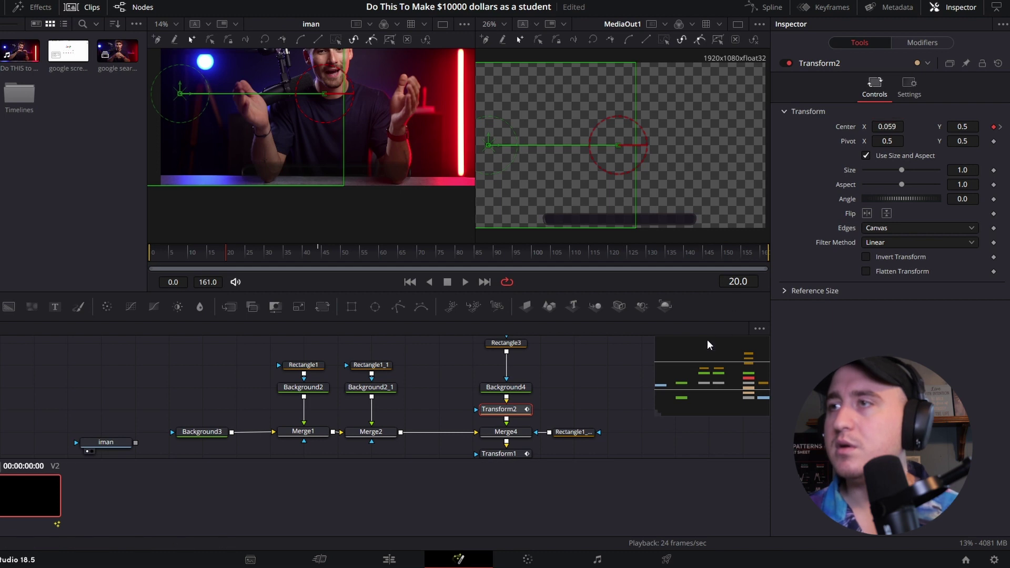
pyautogui.press('Left')
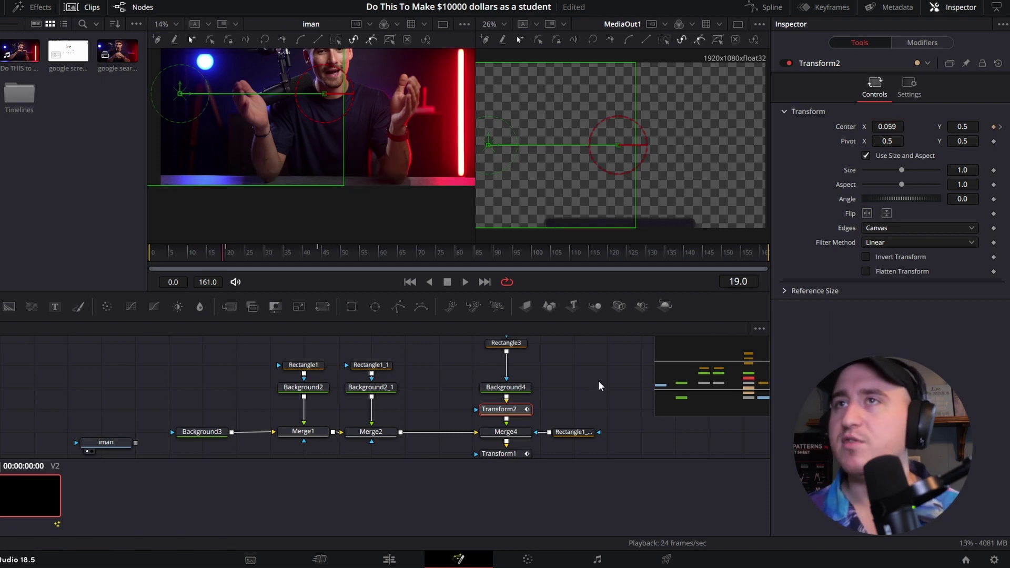
pyautogui.click(891, 126)
pyautogui.write('0.049')
pyautogui.press('Return')
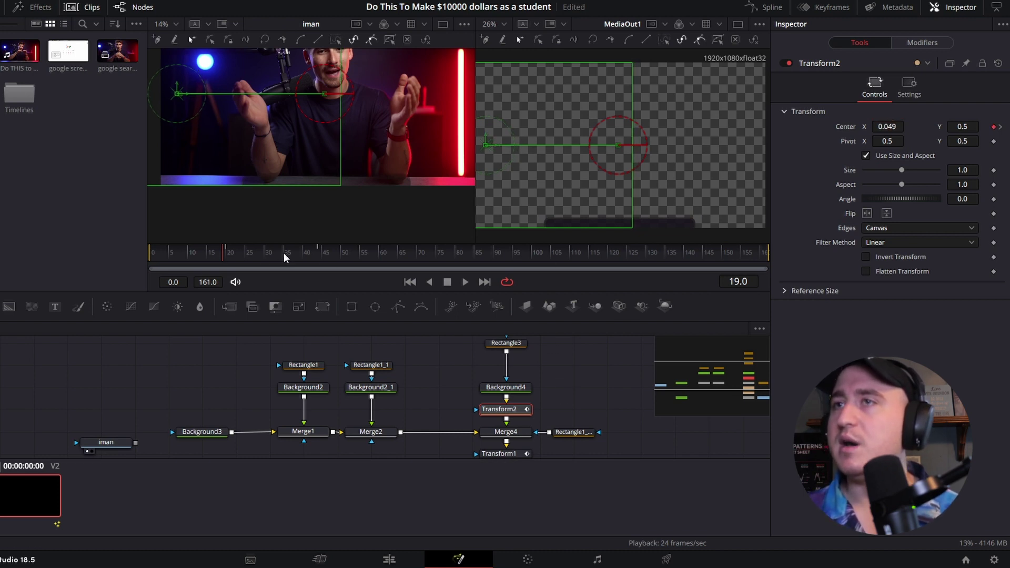
# - Set Transform2's Center X to 0.764 at frame 44 so the stripes exit the bar's other end
pyautogui.moveTo(283, 256); pyautogui.dragTo(324, 256)
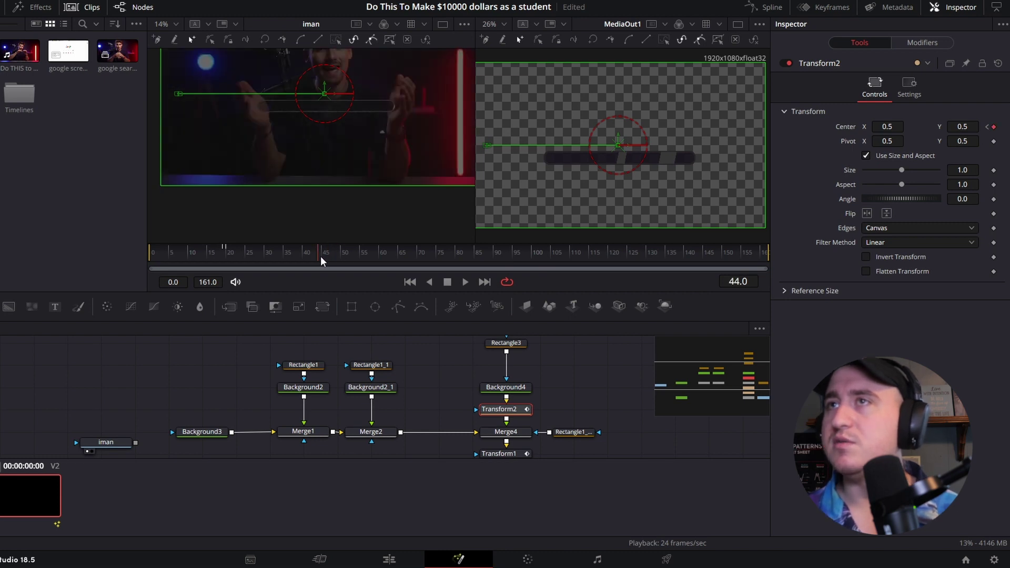
pyautogui.moveTo(320, 257); pyautogui.dragTo(320, 257)
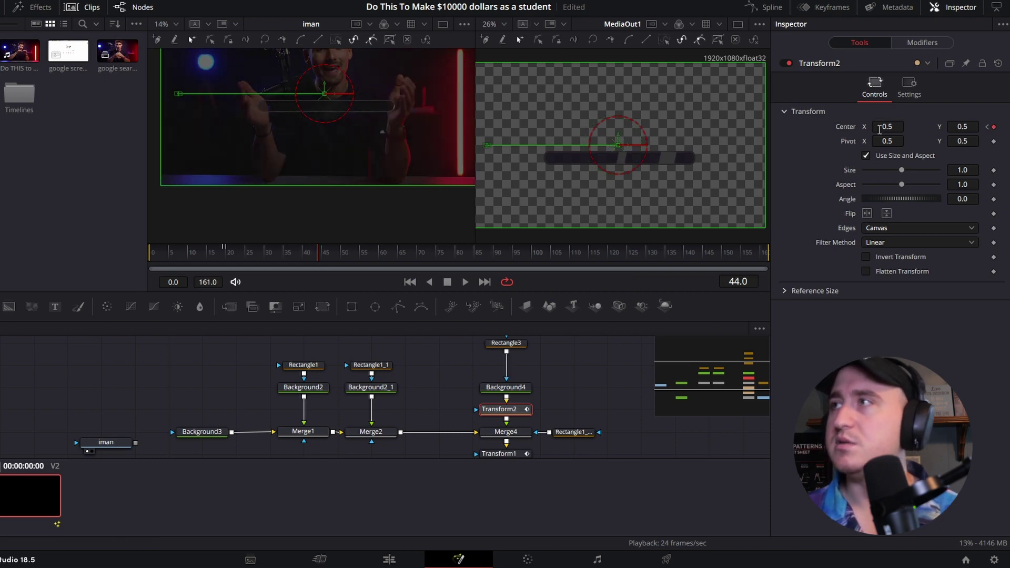
pyautogui.moveTo(881, 127); pyautogui.dragTo(900, 126)
pyautogui.moveTo(887, 126); pyautogui.dragTo(916, 127)
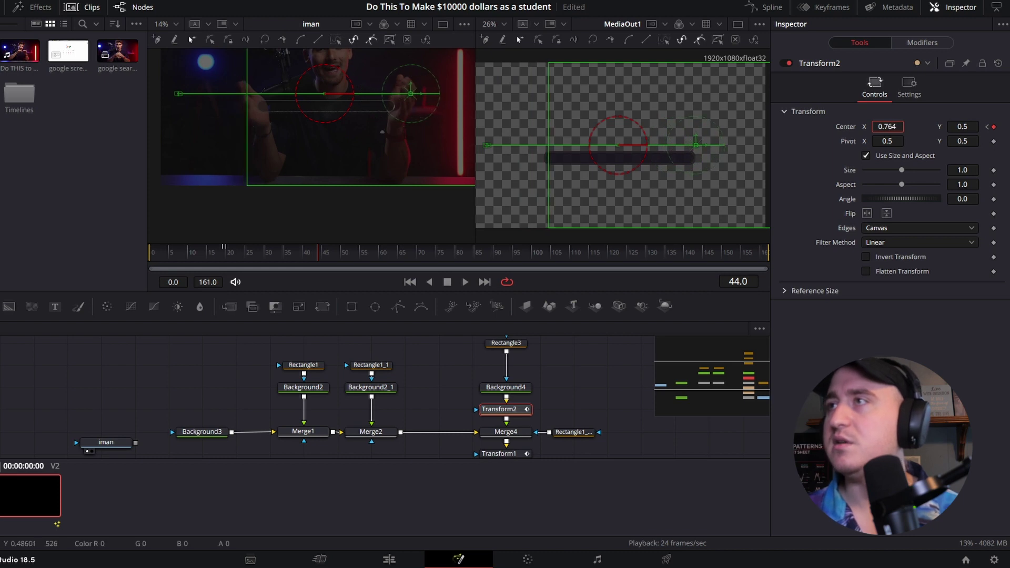
pyautogui.click(590, 377)
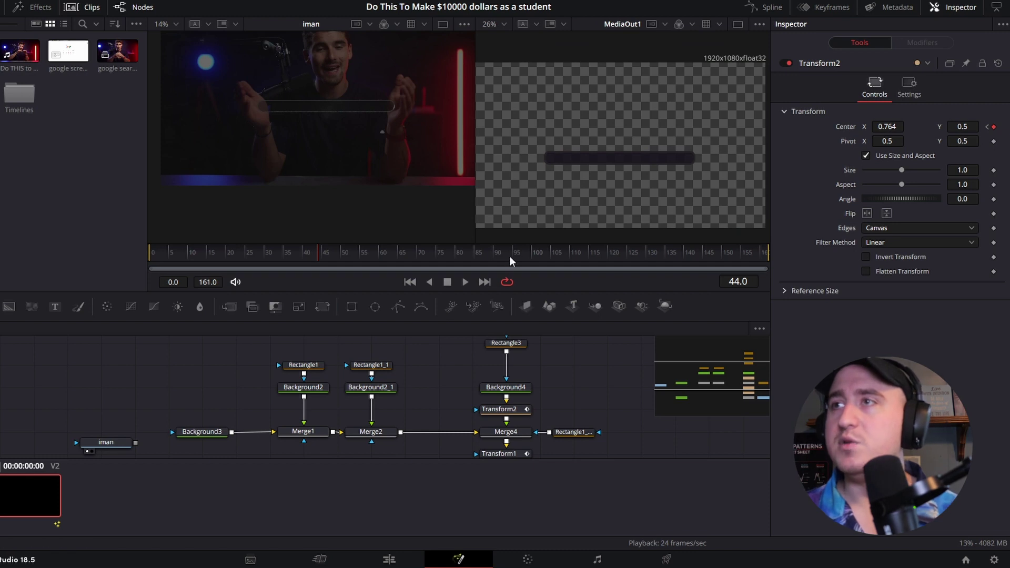
# - Play the composition from frame 0 to compare the stripe sweep with the reference video
pyautogui.moveTo(318, 254); pyautogui.dragTo(106, 261)
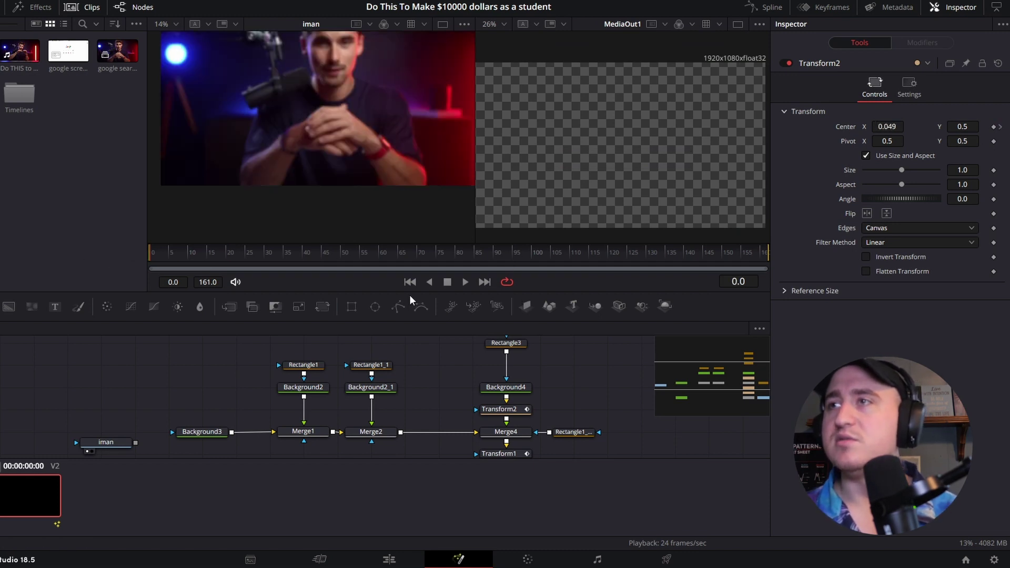
pyautogui.scroll(-2, 359, 121)
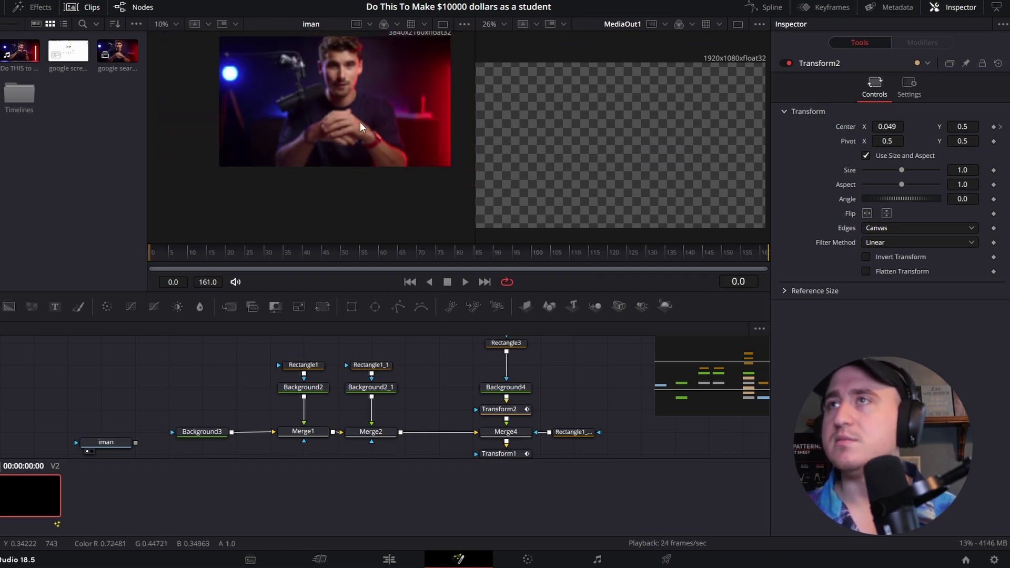
pyautogui.moveTo(360, 121); pyautogui.dragTo(351, 163)
pyautogui.click(462, 283)
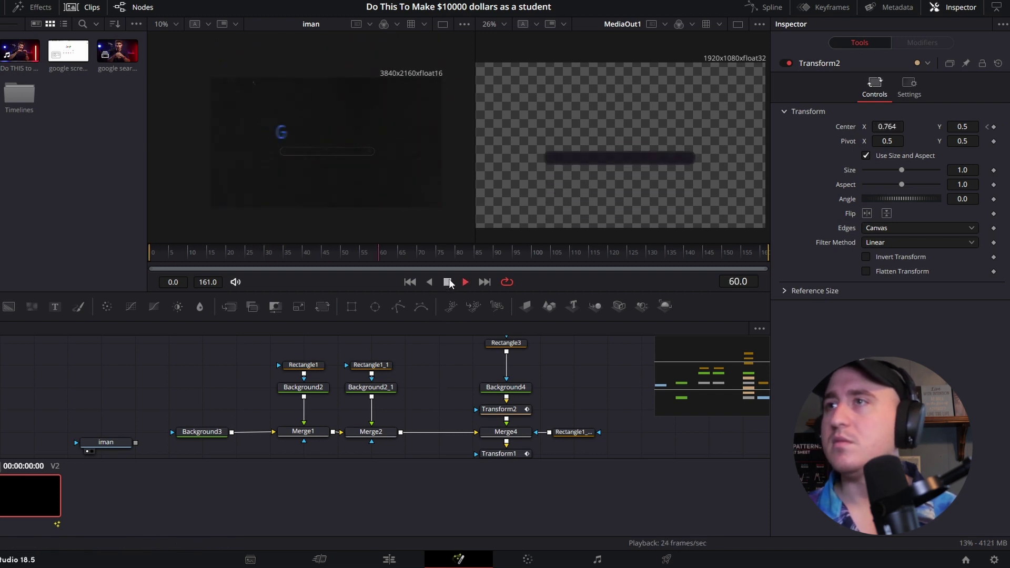
pyautogui.press('space')
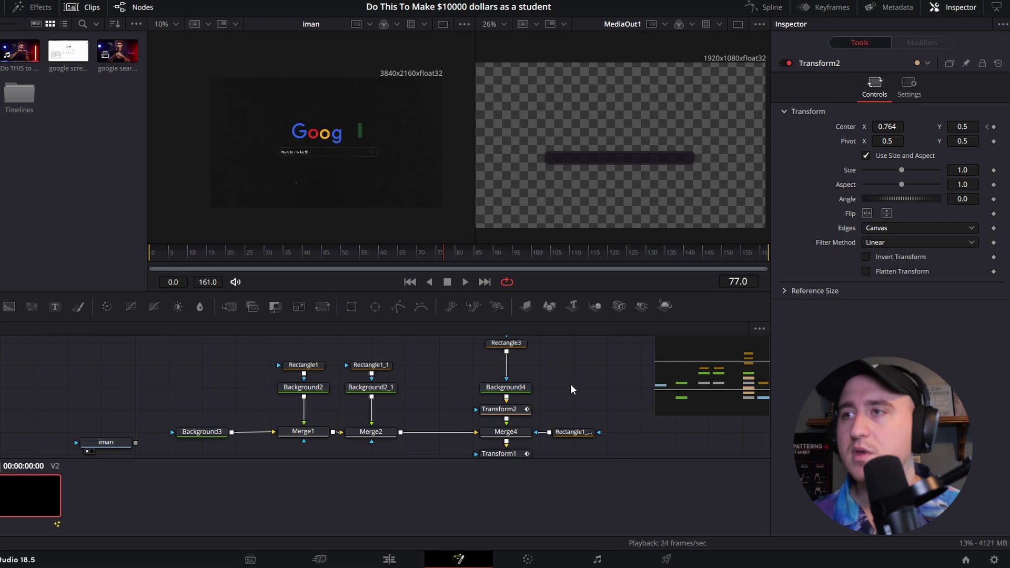
# - Show the displacement curve of Transform2's Center in the Spline editor
pyautogui.moveTo(570, 384); pyautogui.dragTo(559, 387)
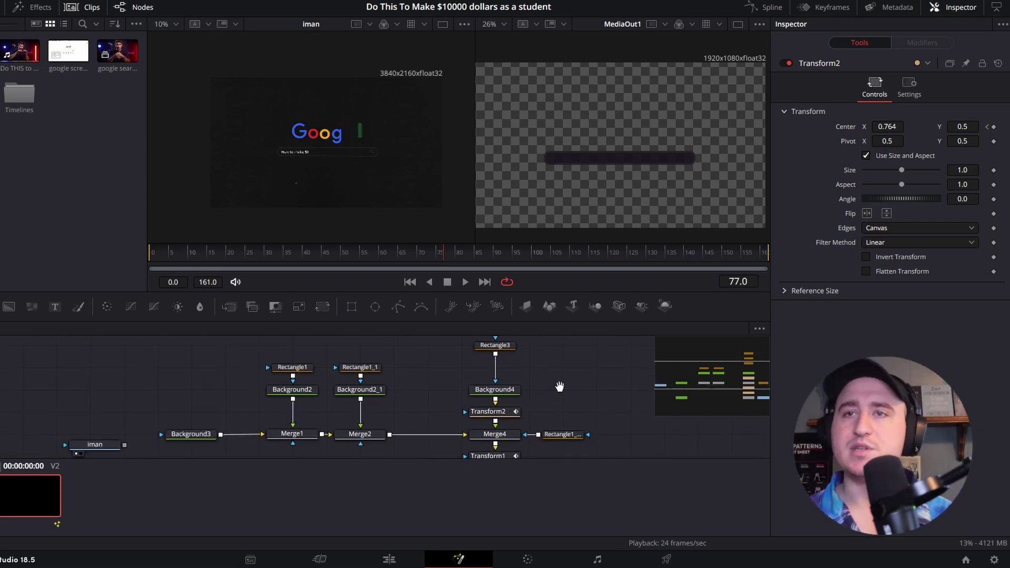
pyautogui.click(486, 413)
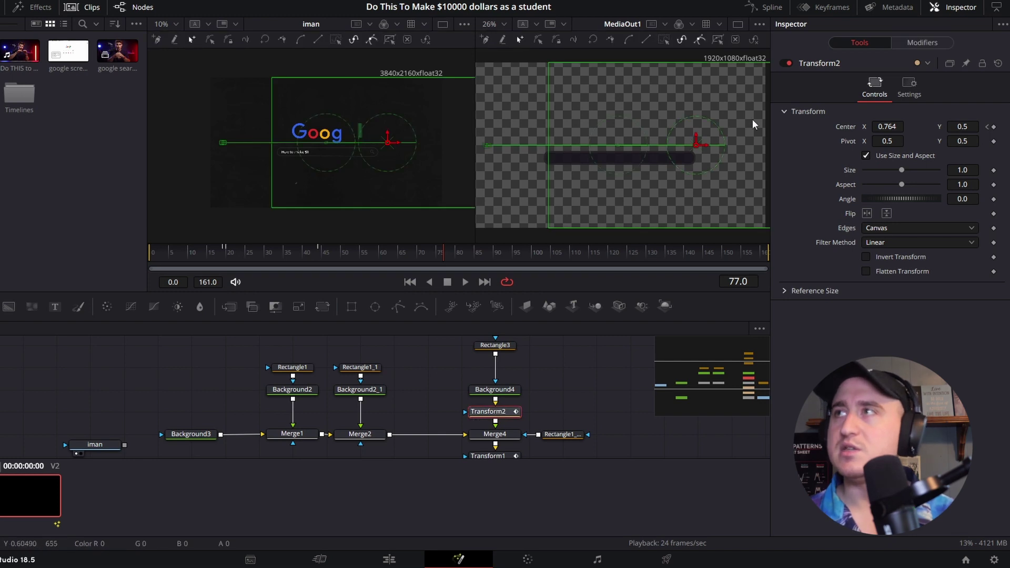
pyautogui.click(755, 11)
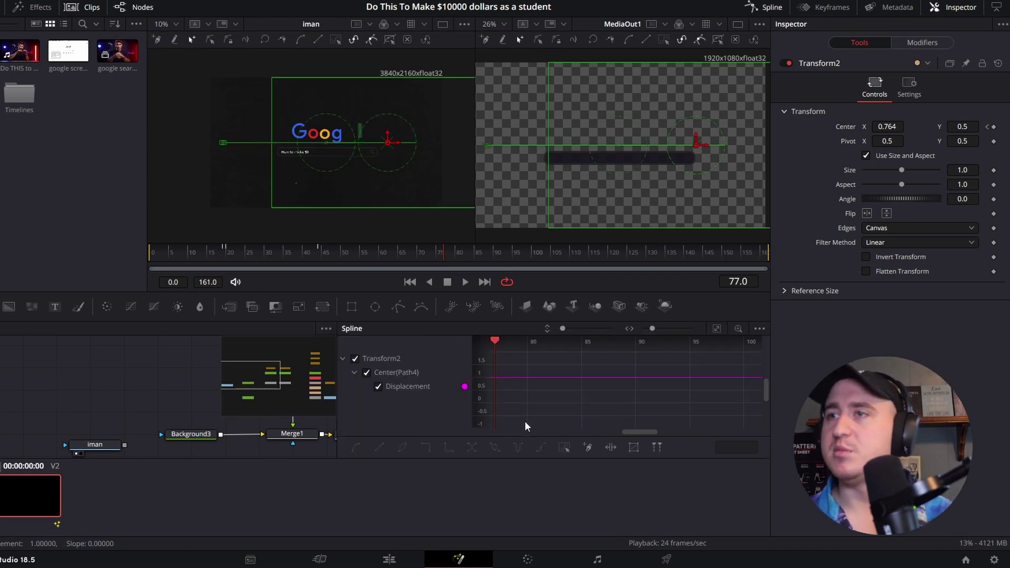
# - Smooth all keyframes on Transform2's Center displacement curve, preview the eased stripe sweep, and close the Spline editor
pyautogui.moveTo(304, 421); pyautogui.dragTo(104, 396)
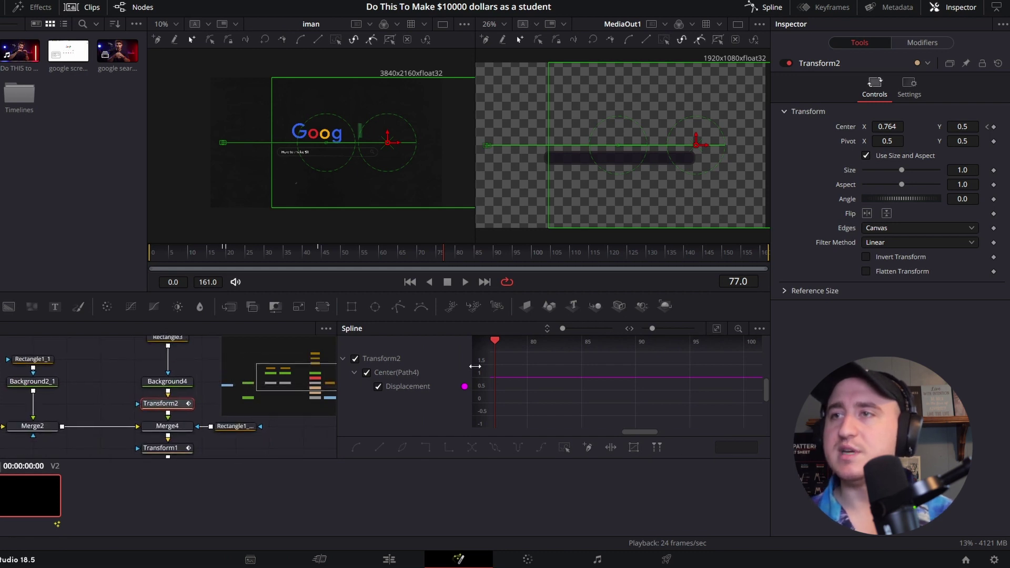
pyautogui.click(717, 328)
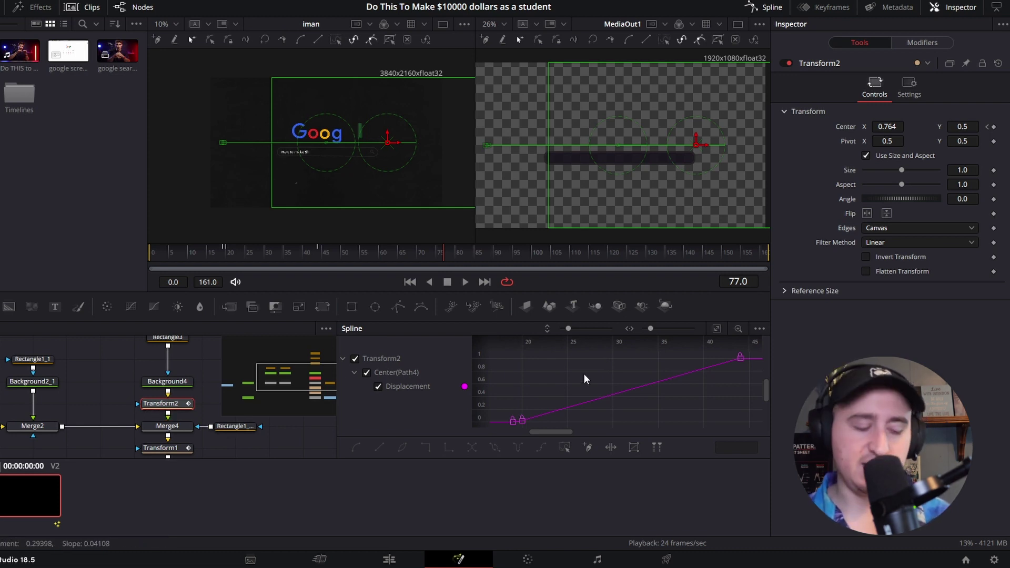
pyautogui.hotkey('ctrl', 'a')
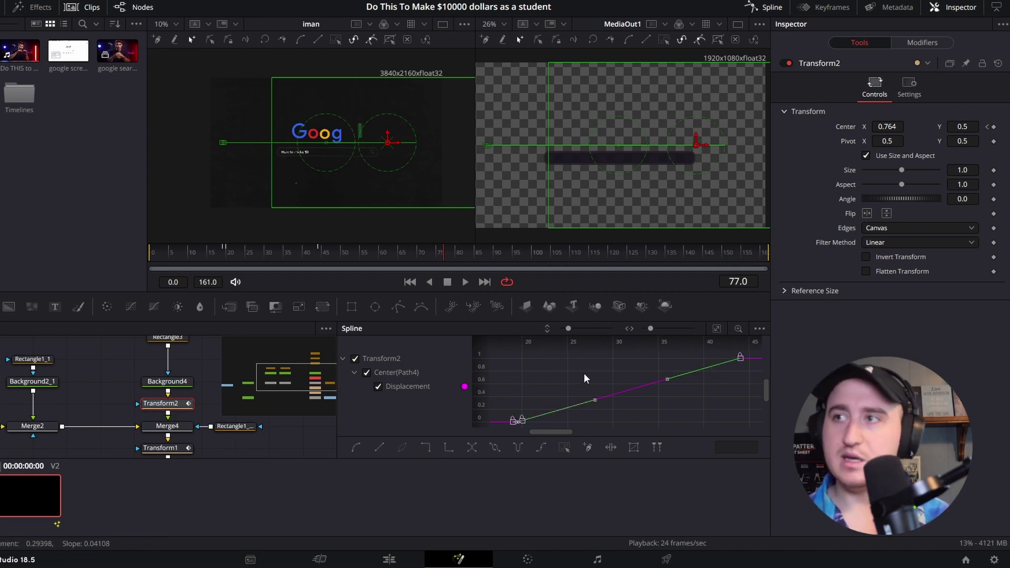
pyautogui.press('s')
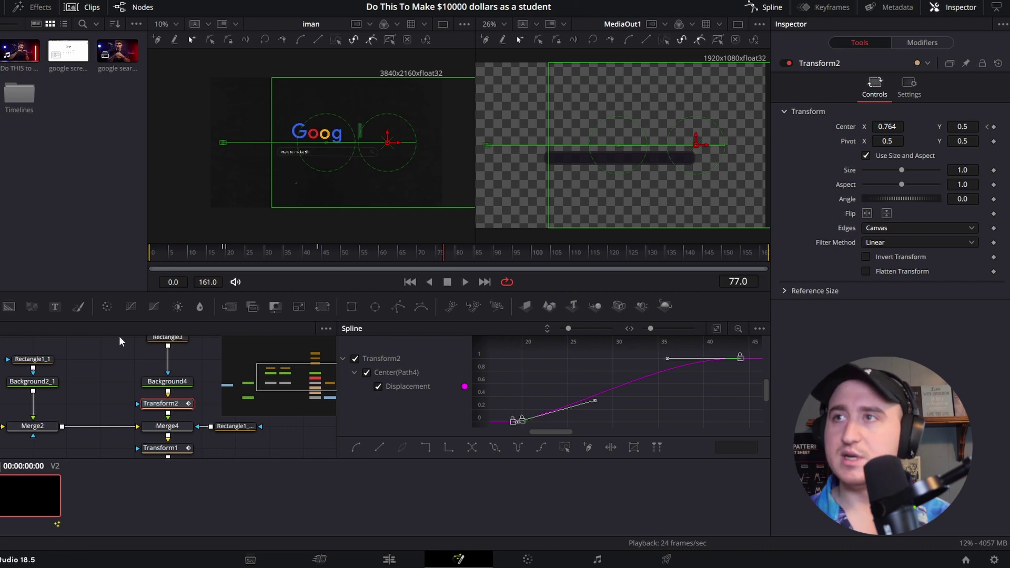
pyautogui.moveTo(444, 255); pyautogui.dragTo(298, 279)
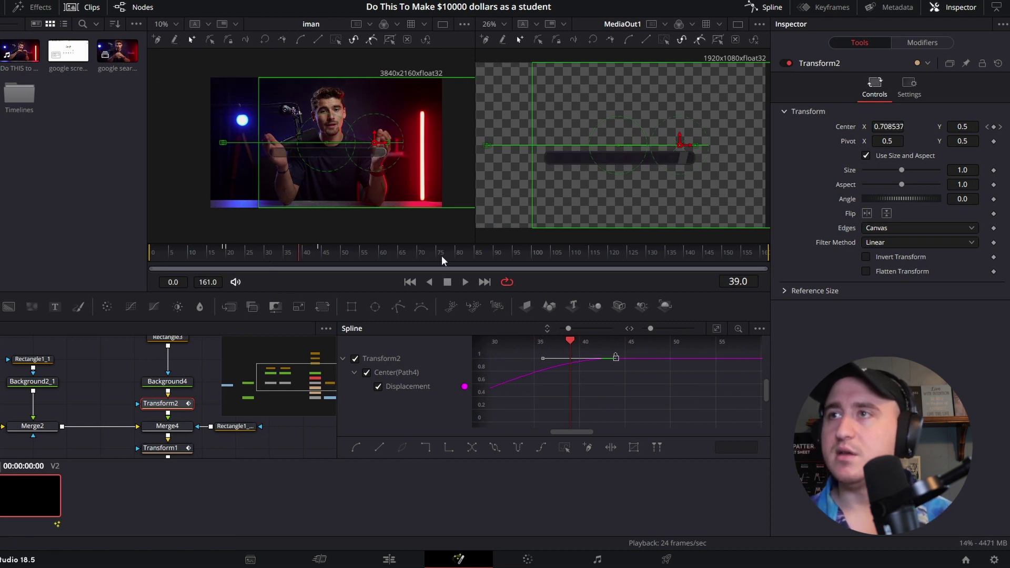
pyautogui.click(768, 7)
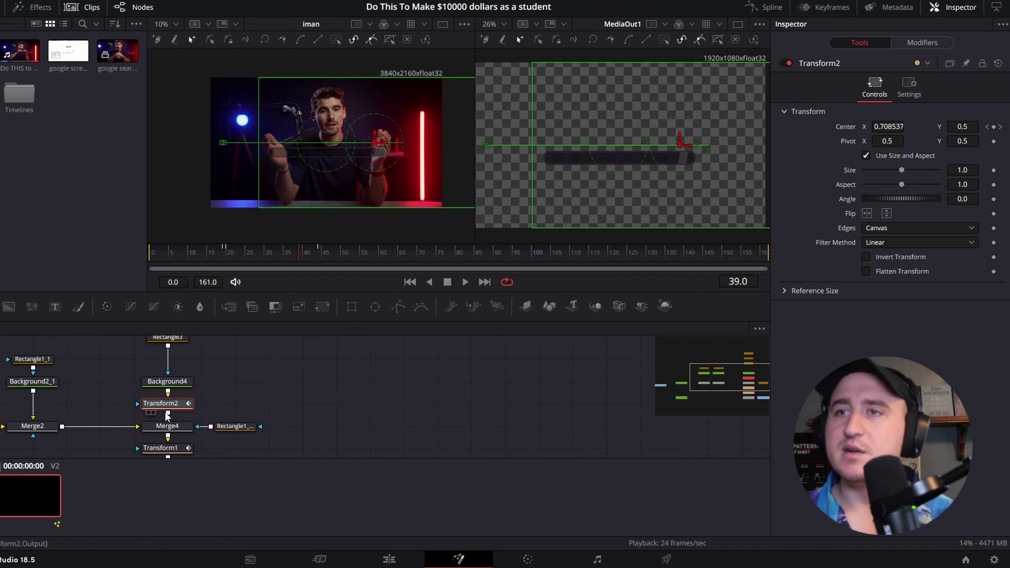
# - Insert a Glow node between Transform2 and Merge4 so the highlight stripes glow
pyautogui.click(258, 399)
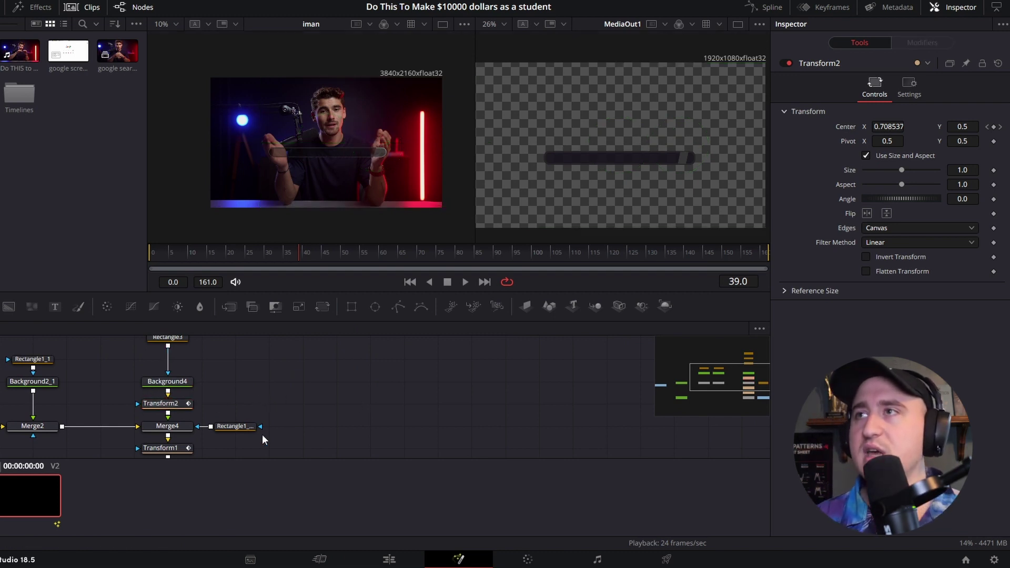
pyautogui.click(191, 403)
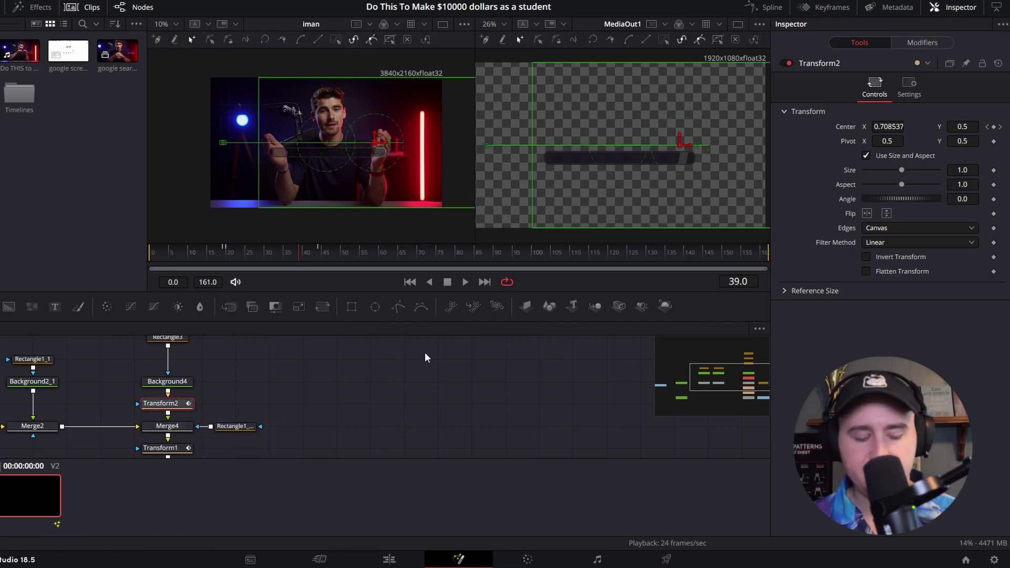
pyautogui.hotkey('shift', 'space')
pyautogui.write('shine')
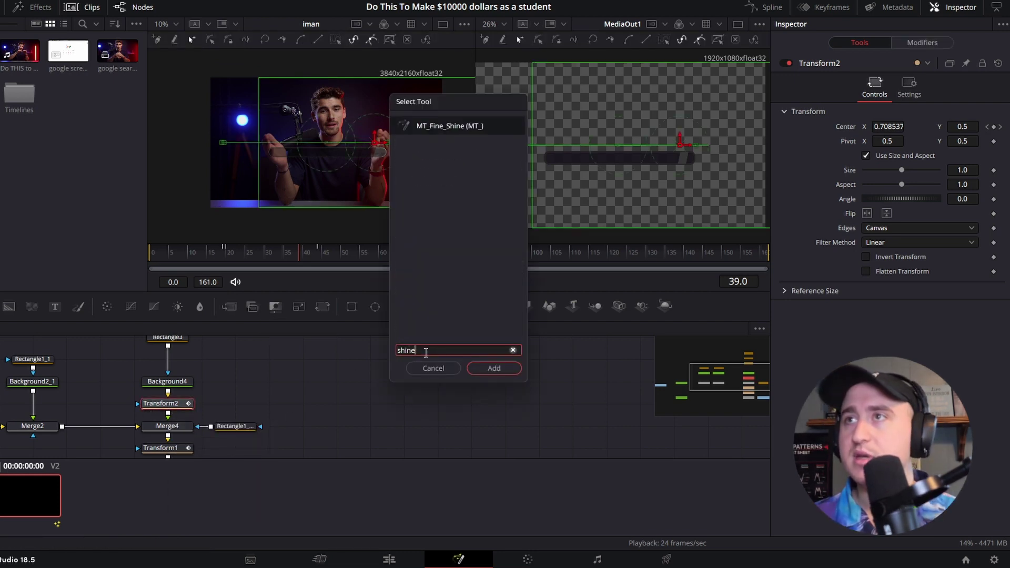
pyautogui.press('BackSpace')
pyautogui.press('BackSpace')
pyautogui.press('BackSpace')
pyautogui.press('BackSpace')
pyautogui.press('BackSpace')
pyautogui.write('glow')
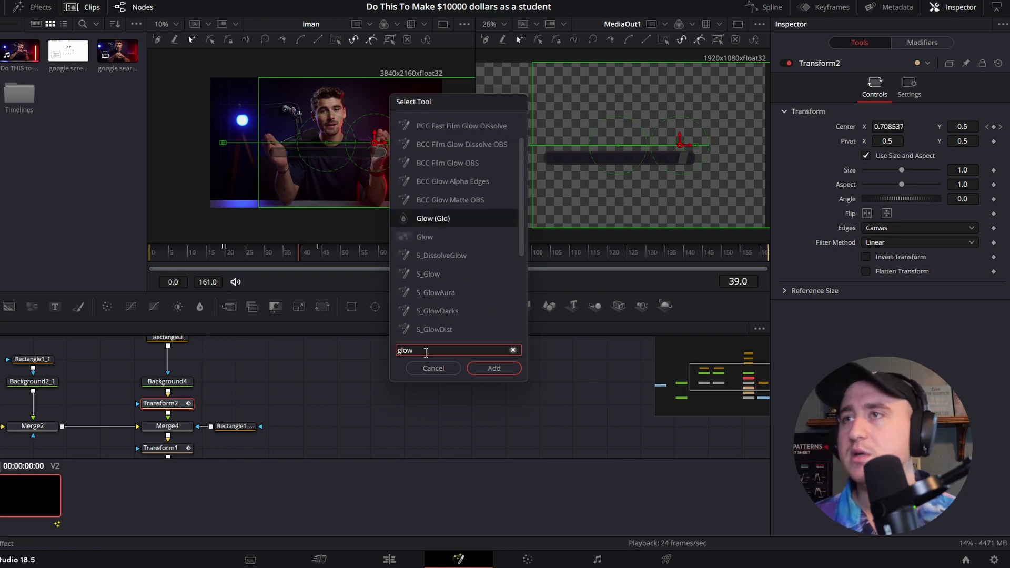
pyautogui.press('Return')
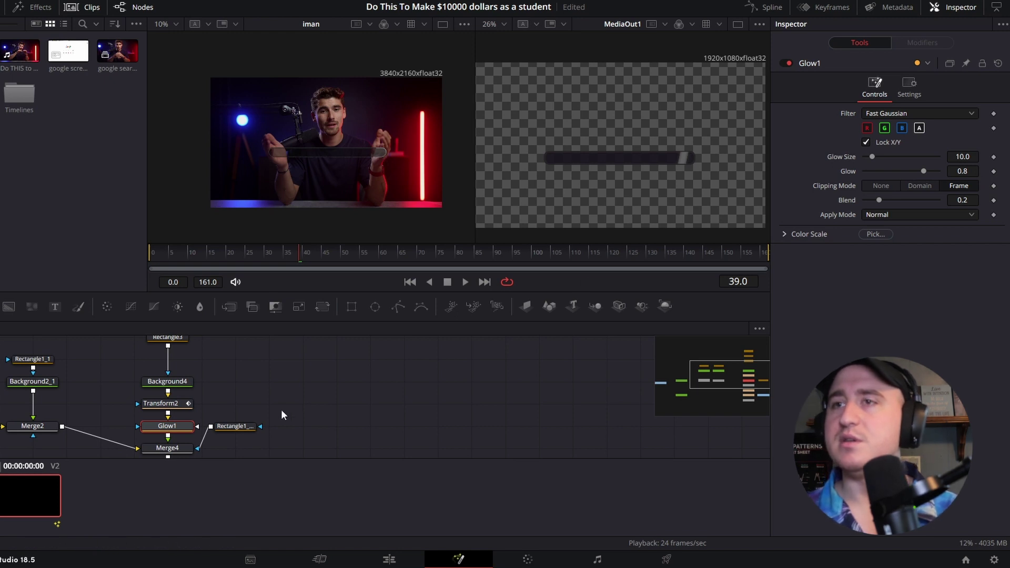
# - Inspect the bar-shaped mask and scrub around frames 44 to 52 to compare the bar with the reference video
pyautogui.click(232, 428)
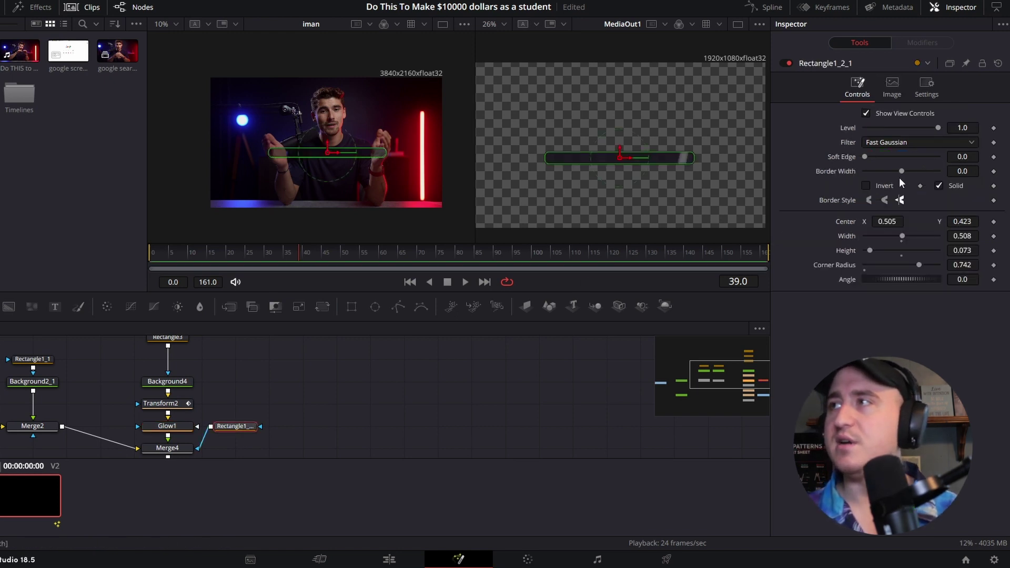
pyautogui.click(413, 422)
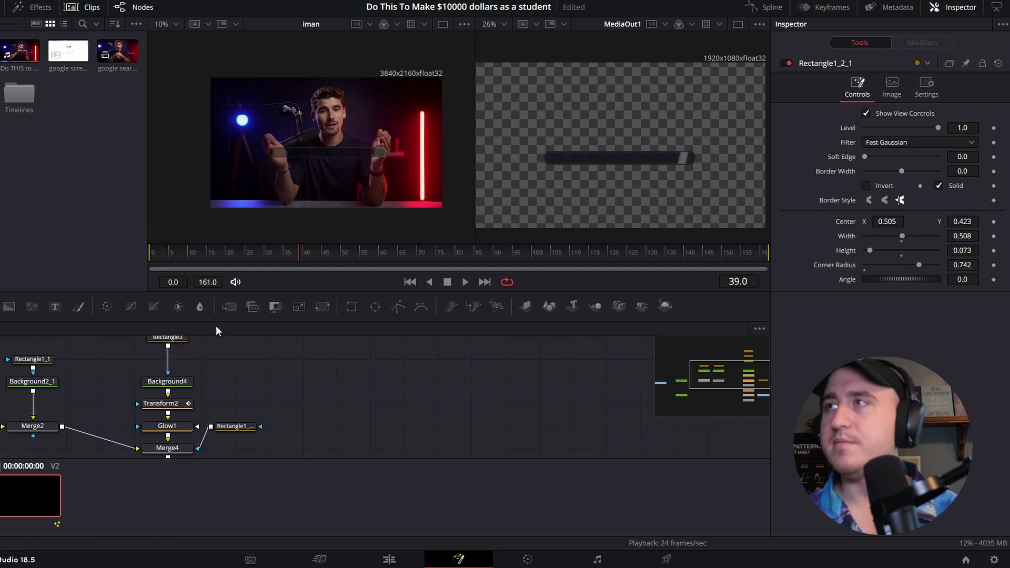
pyautogui.moveTo(299, 252); pyautogui.dragTo(331, 270)
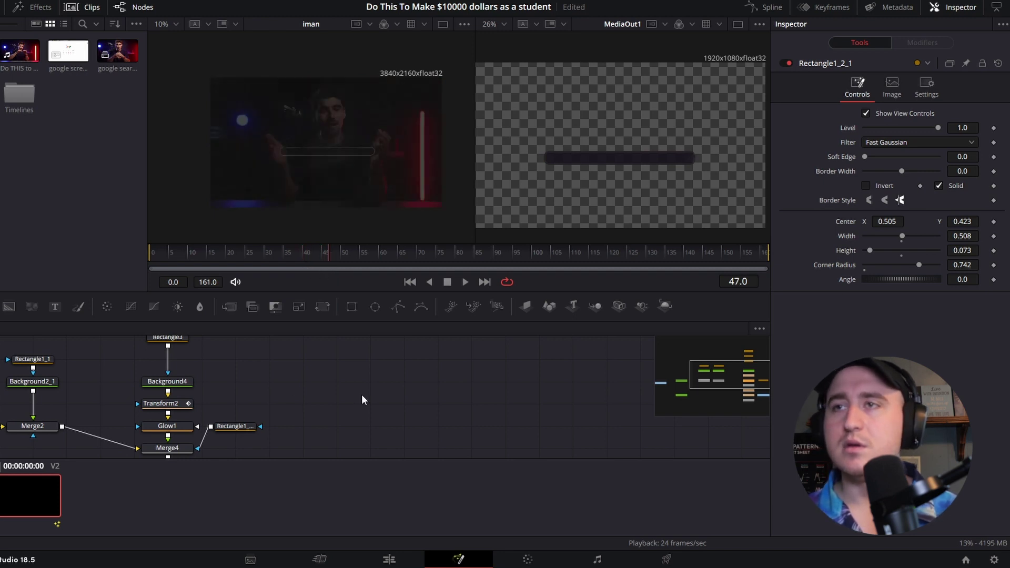
pyautogui.hotkey('ctrl', 'a')
pyautogui.moveTo(333, 253); pyautogui.dragTo(320, 273)
pyautogui.click(336, 408)
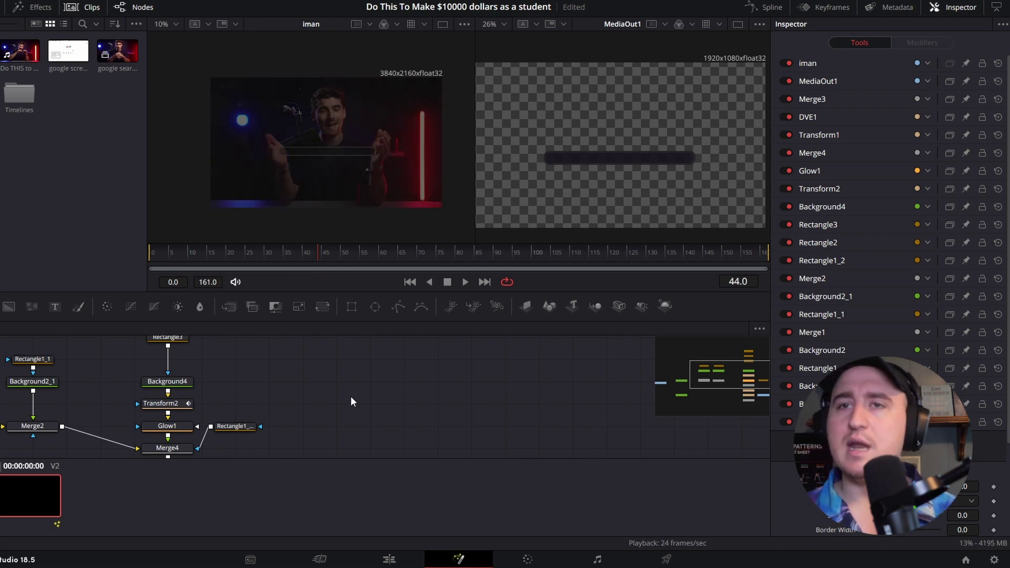
pyautogui.moveTo(314, 251); pyautogui.dragTo(361, 272)
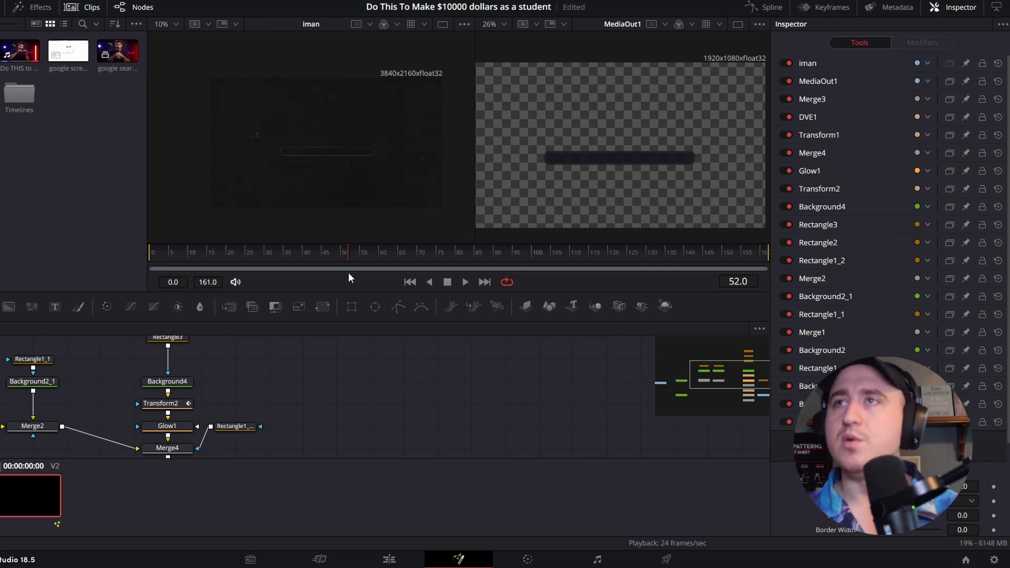
# - Move MediaOut1 farther from Merge3 and line Background1 up with Merge3 in the node graph
pyautogui.moveTo(217, 390); pyautogui.dragTo(241, 395)
pyautogui.moveTo(363, 421); pyautogui.dragTo(292, 364)
pyautogui.moveTo(189, 377); pyautogui.dragTo(475, 403)
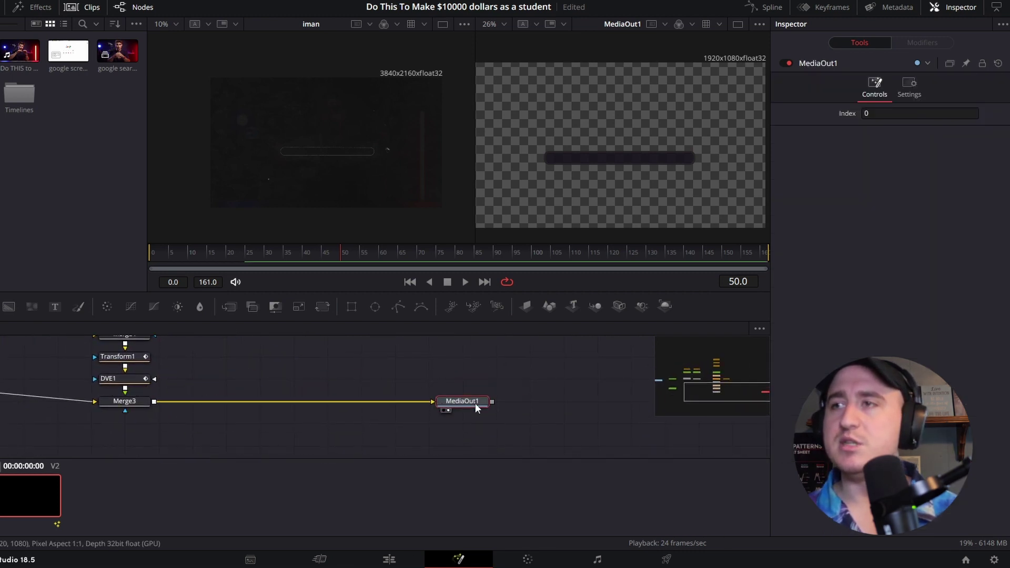
pyautogui.moveTo(226, 372); pyautogui.dragTo(503, 384)
pyautogui.scroll(-3, 257, 400)
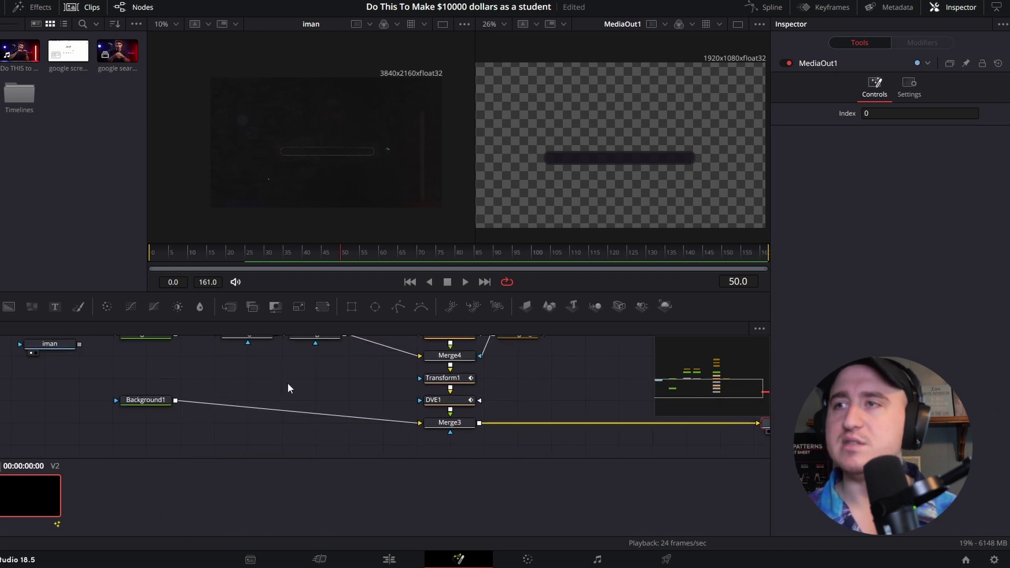
pyautogui.moveTo(245, 376); pyautogui.dragTo(264, 410)
pyautogui.click(205, 426)
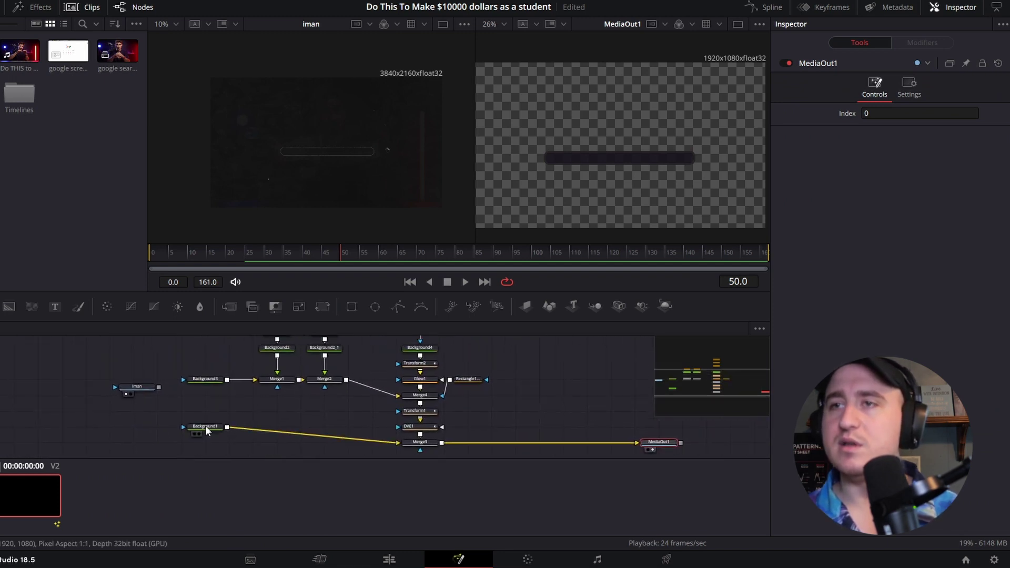
pyautogui.moveTo(205, 427); pyautogui.dragTo(205, 434)
pyautogui.moveTo(318, 424); pyautogui.dragTo(273, 406)
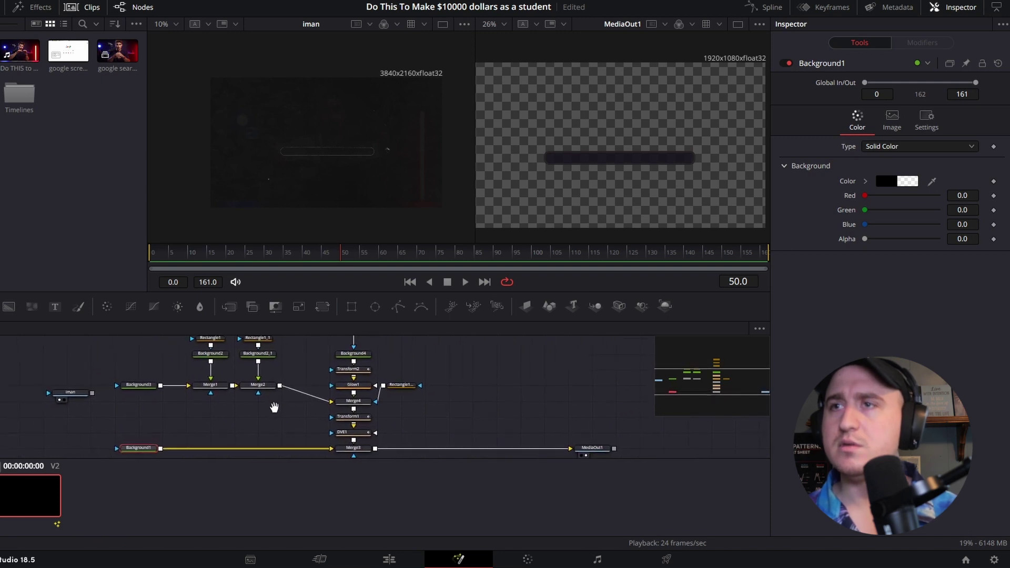
# - Line the Rectangle1_2_1 mask up with Merge4, and move the Background3, Merge1 and Merge2 branch with its shapes level with Merge4
pyautogui.click(395, 384)
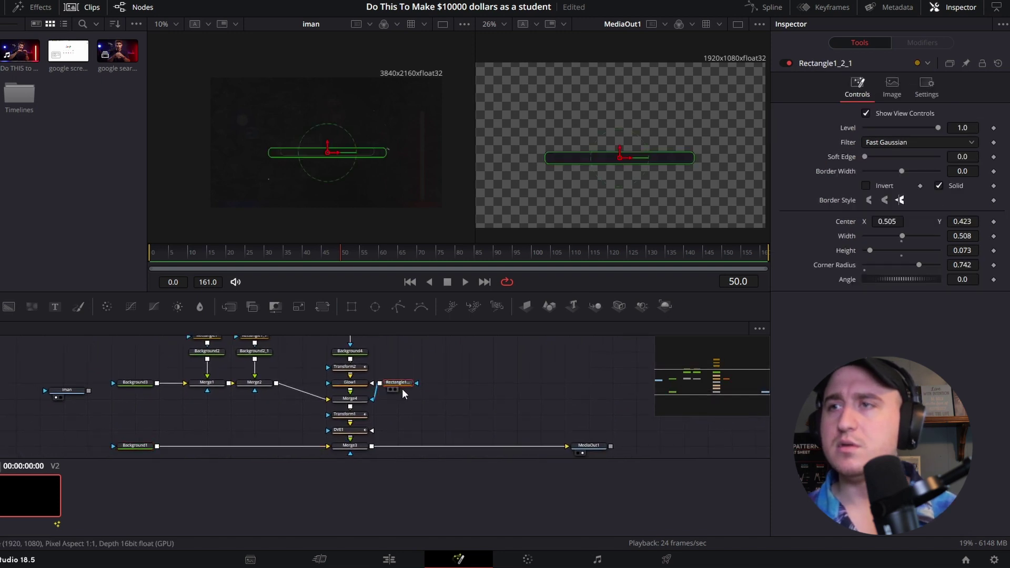
pyautogui.moveTo(404, 393); pyautogui.dragTo(427, 410)
pyautogui.click(410, 367)
pyautogui.moveTo(202, 374); pyautogui.dragTo(206, 417)
pyautogui.moveTo(118, 351); pyautogui.dragTo(272, 447)
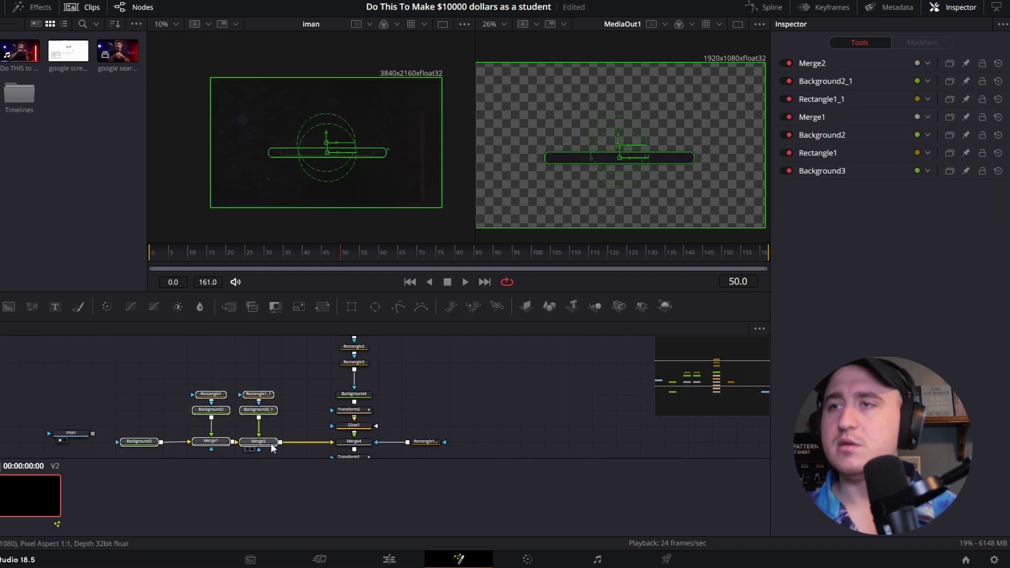
pyautogui.click(272, 447)
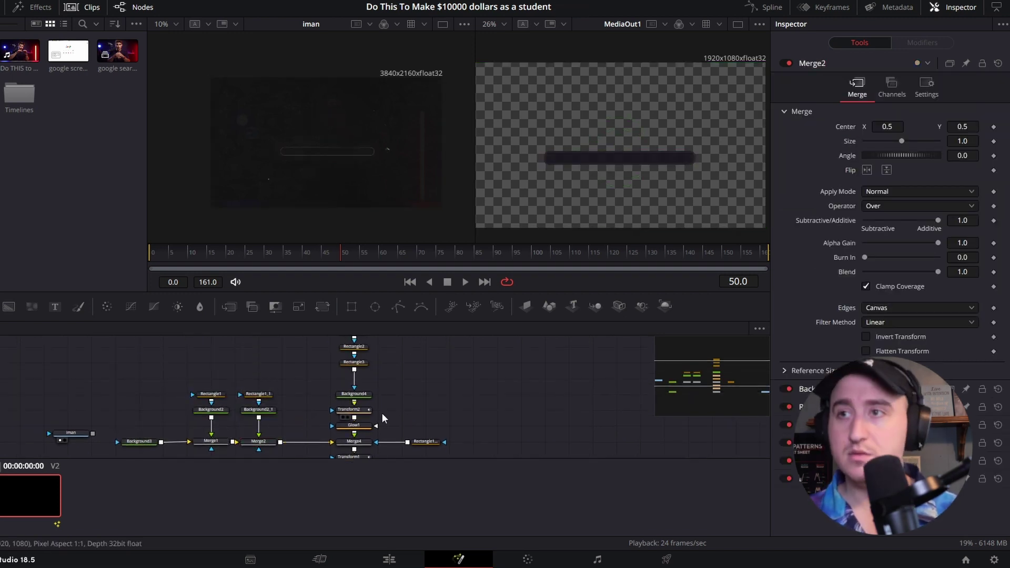
# - Bring google screen.png from the media pool into the node graph and rename its node "google screenshot"
pyautogui.scroll(-2, 382, 412)
pyautogui.hscroll(-4, 415, 365)
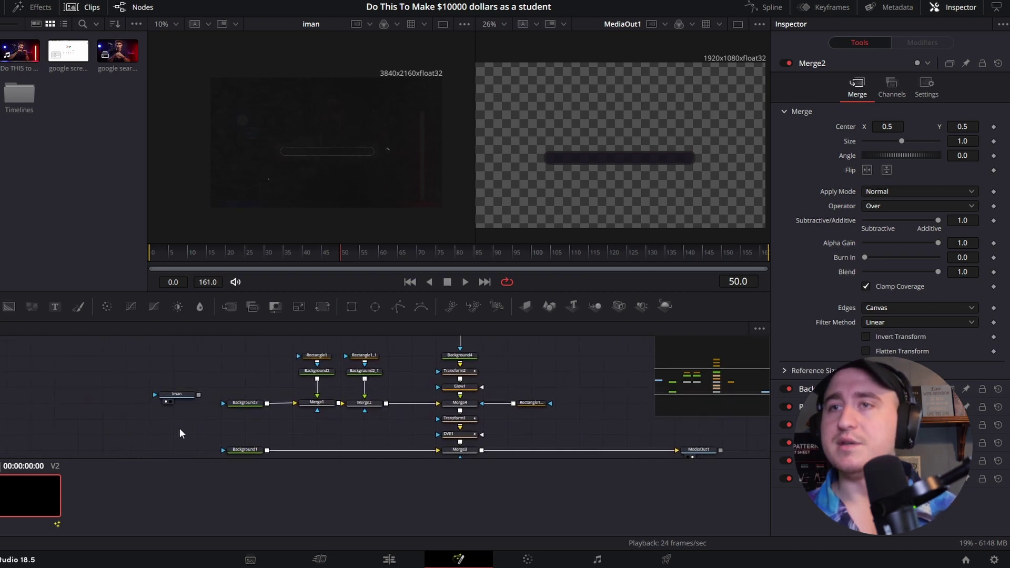
pyautogui.hscroll(4, 185, 426)
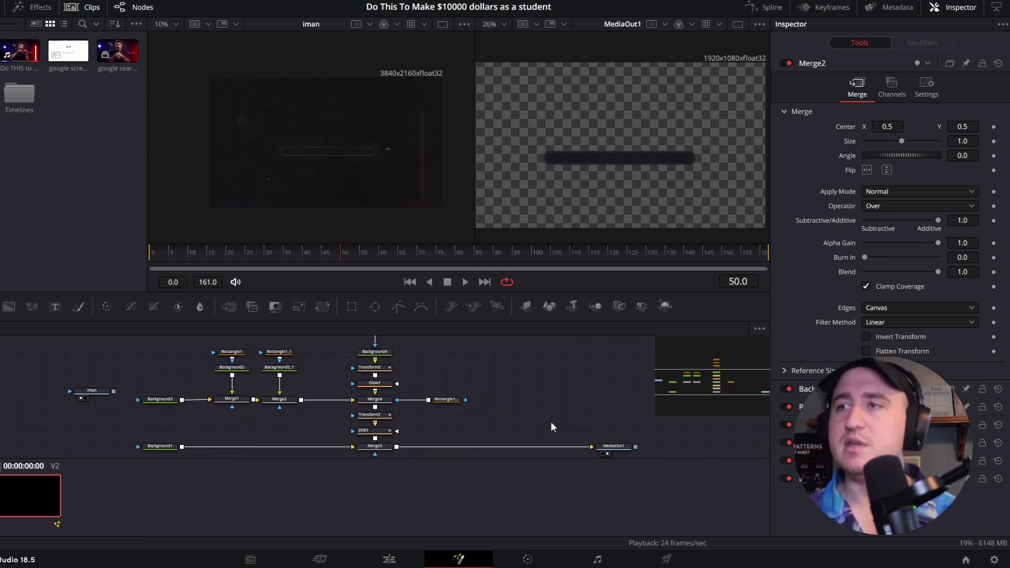
pyautogui.hscroll(7, 551, 422)
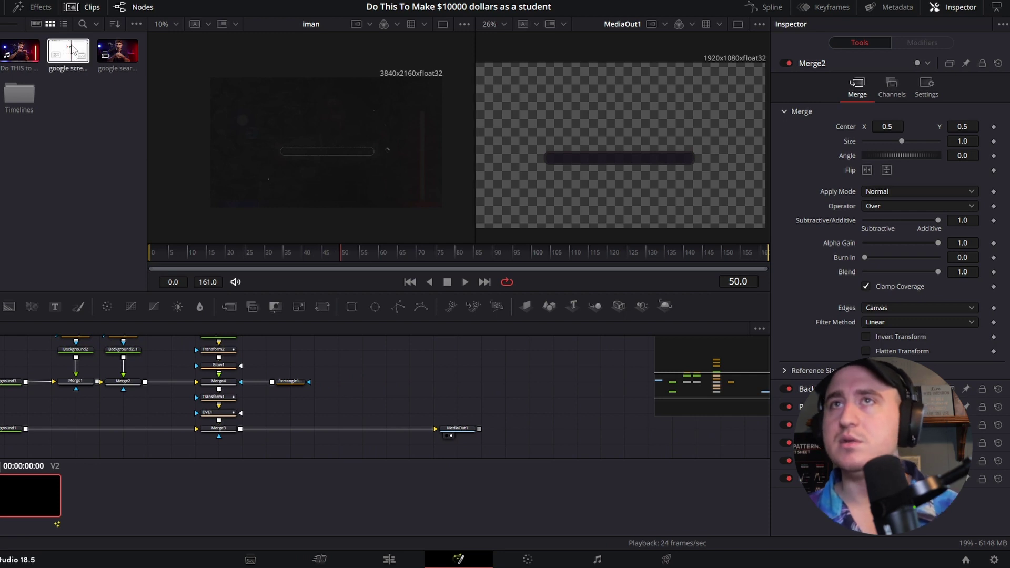
pyautogui.moveTo(71, 65); pyautogui.dragTo(394, 366)
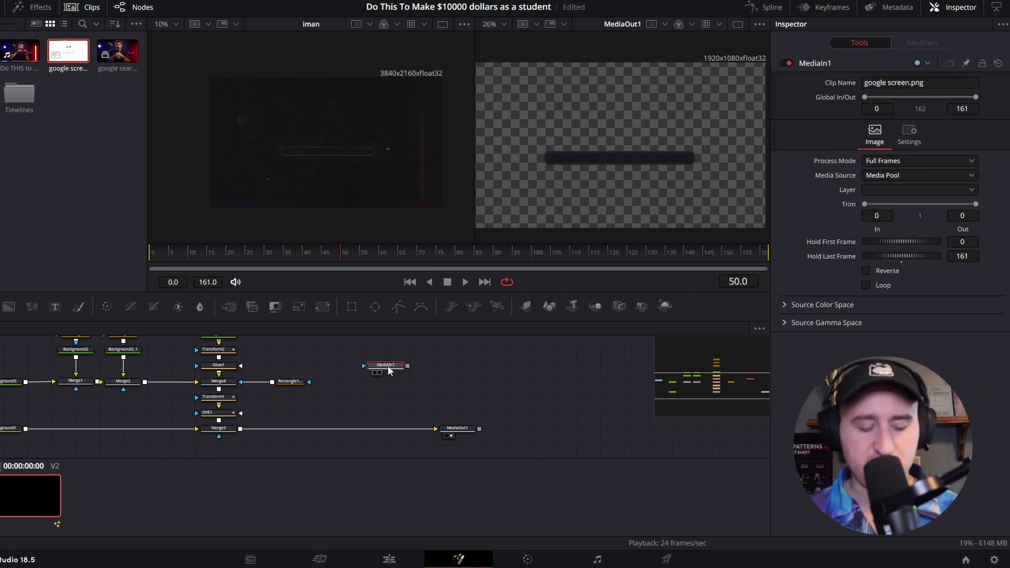
pyautogui.press('F2')
pyautogui.write('goo')
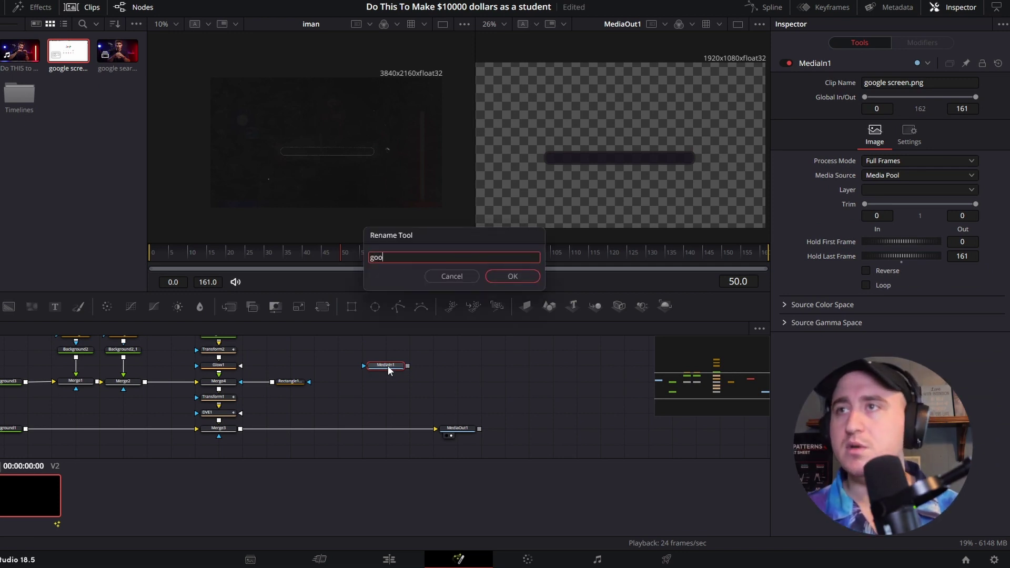
pyautogui.write('gle screenshot')
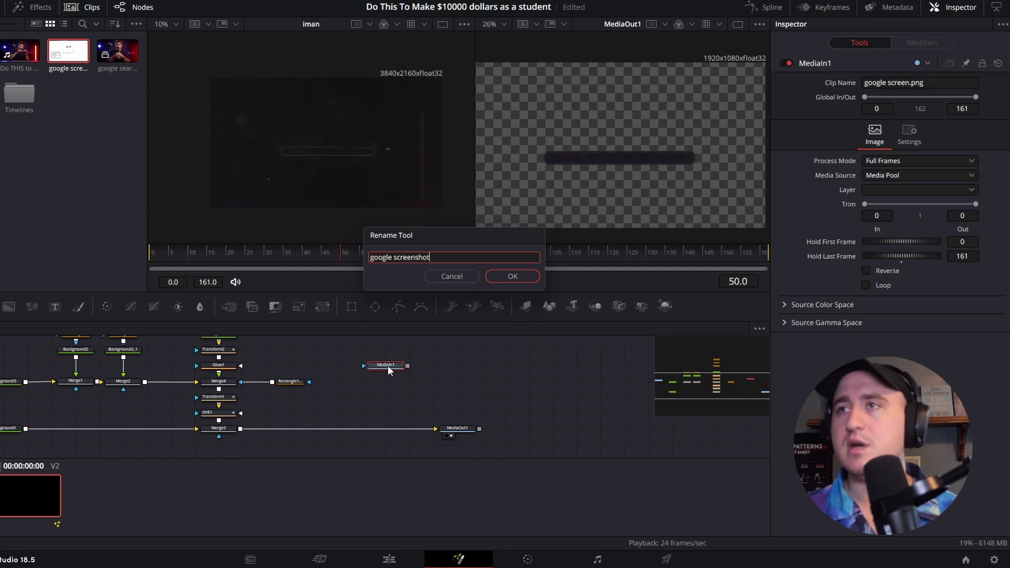
pyautogui.press('Return')
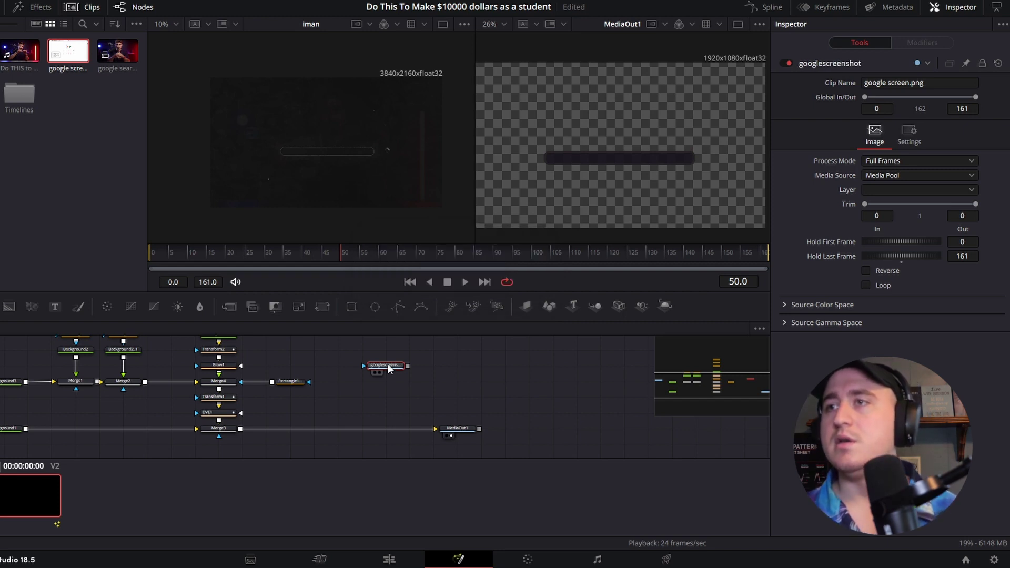
# - Merge the Google screenshot over Merge3's output and space out MediaOut1 and the screenshot node to make room
pyautogui.moveTo(408, 366); pyautogui.dragTo(241, 431)
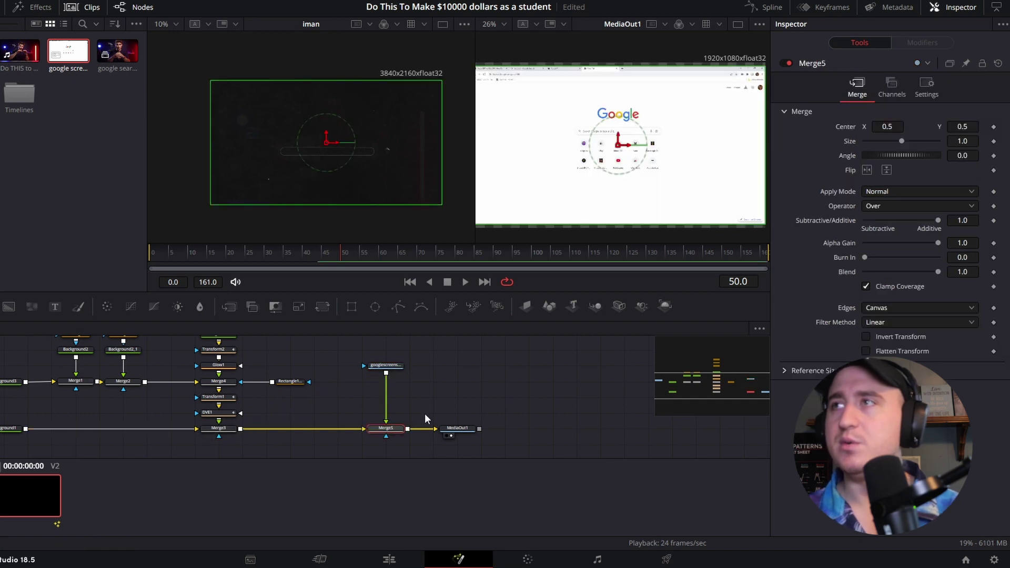
pyautogui.moveTo(458, 429); pyautogui.dragTo(515, 426)
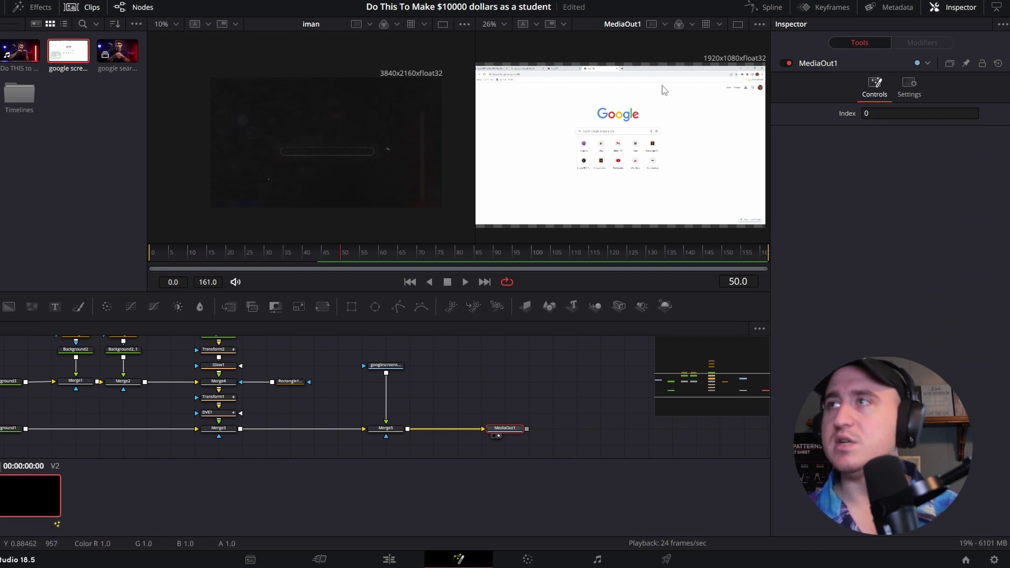
pyautogui.click(393, 369)
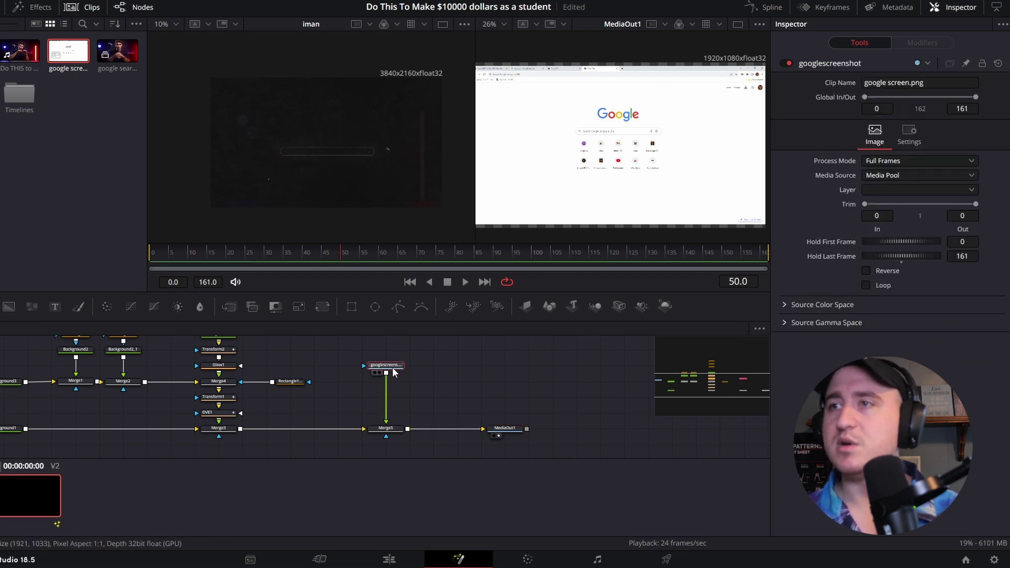
pyautogui.moveTo(393, 368); pyautogui.dragTo(392, 354)
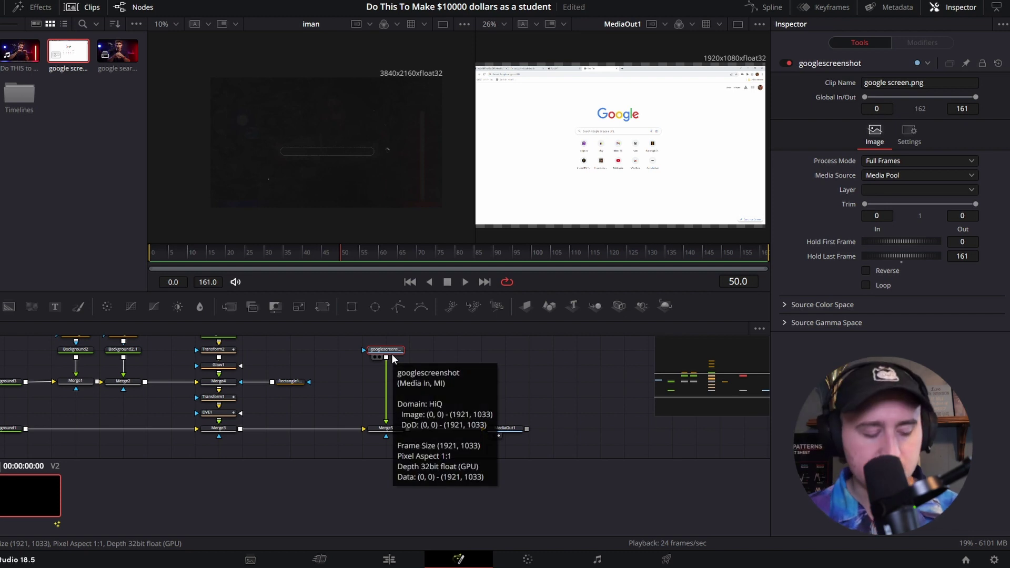
# - Insert a Resize node between the Google screenshot and Merge5 to fit the image to 1920 × 1080
pyautogui.hotkey('shift', 'space')
pyautogui.write('res')
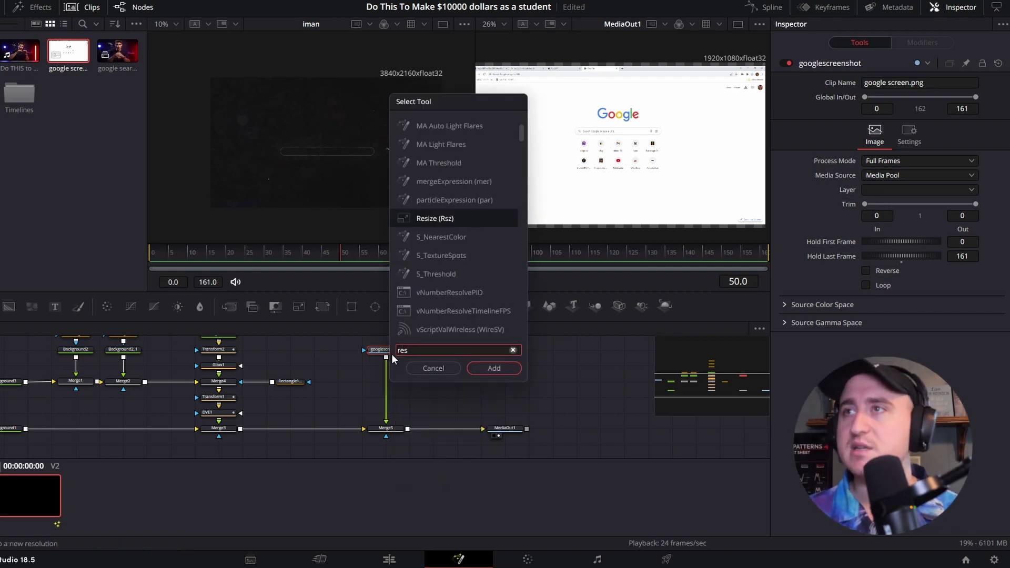
pyautogui.press('Return')
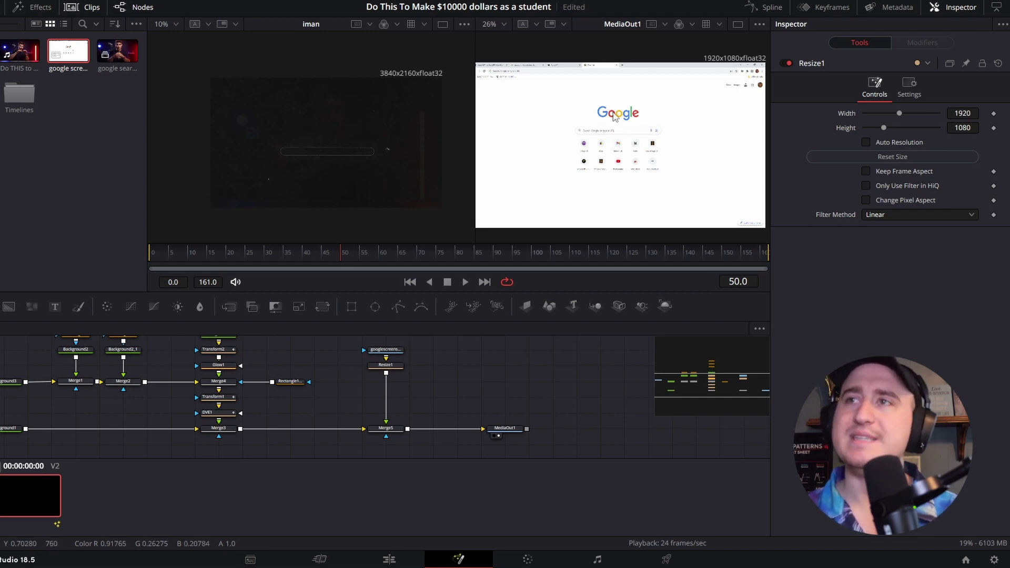
pyautogui.click(392, 364)
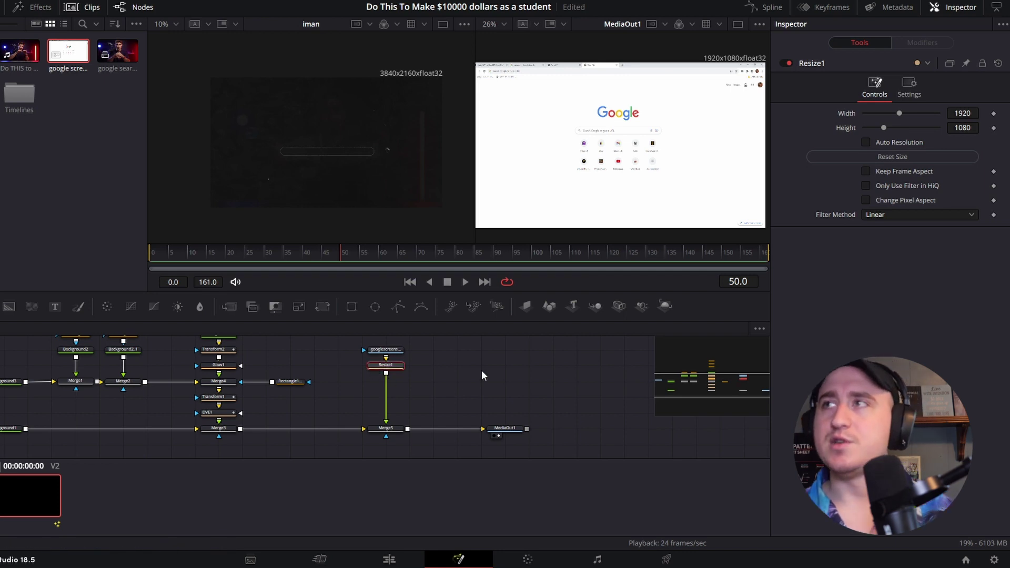
# - Add a rectangle mask to the googlescreenshot node and move it up over the Google logo, to about center Y 0.87
pyautogui.click(386, 351)
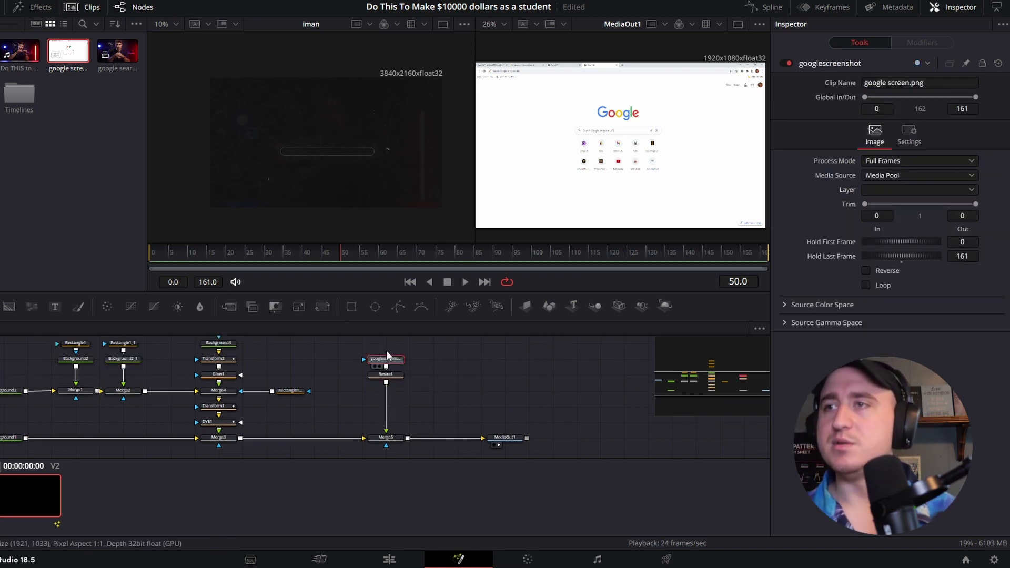
pyautogui.click(352, 308)
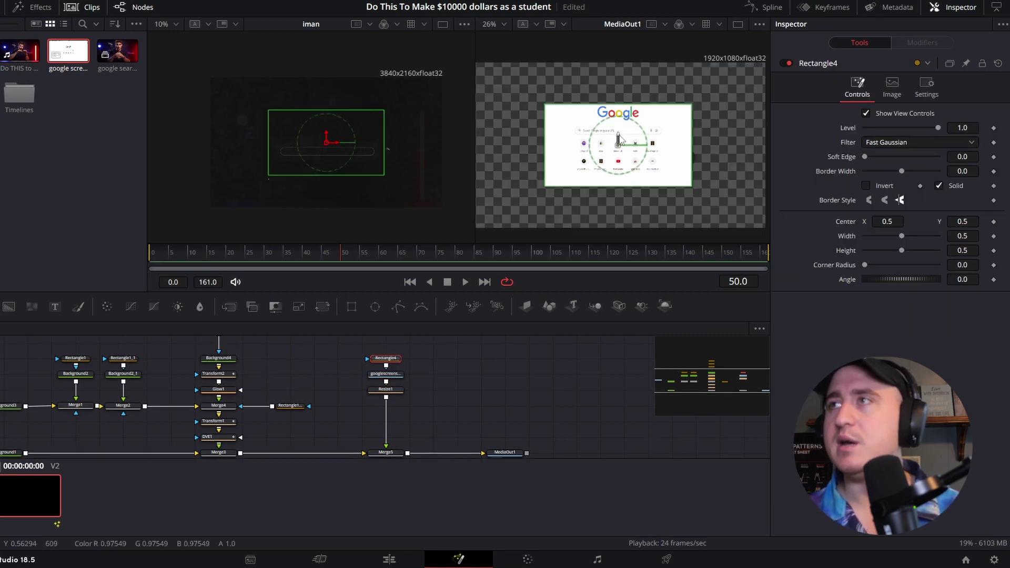
pyautogui.moveTo(618, 137); pyautogui.dragTo(621, 82)
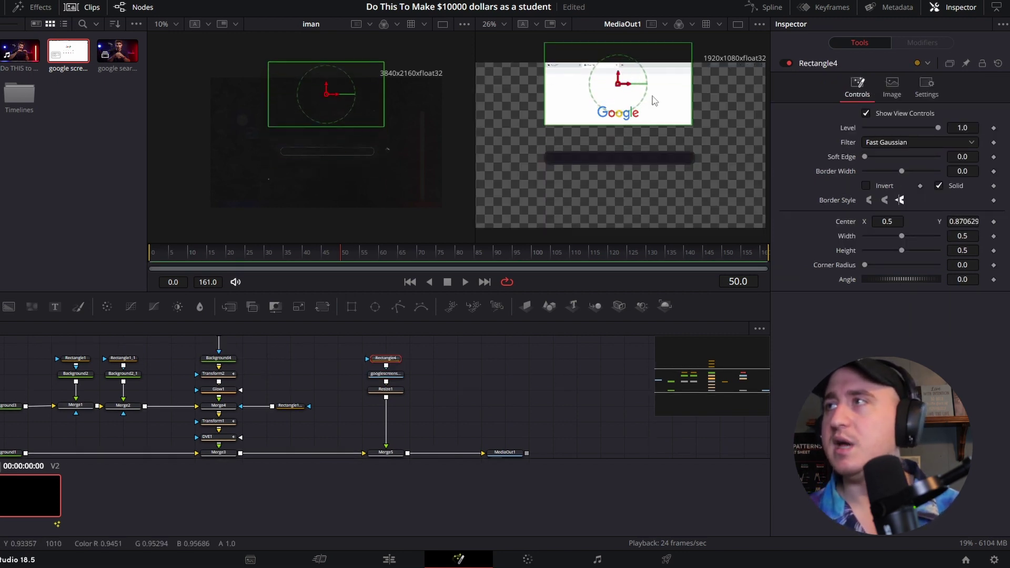
pyautogui.scroll(5, 602, 140)
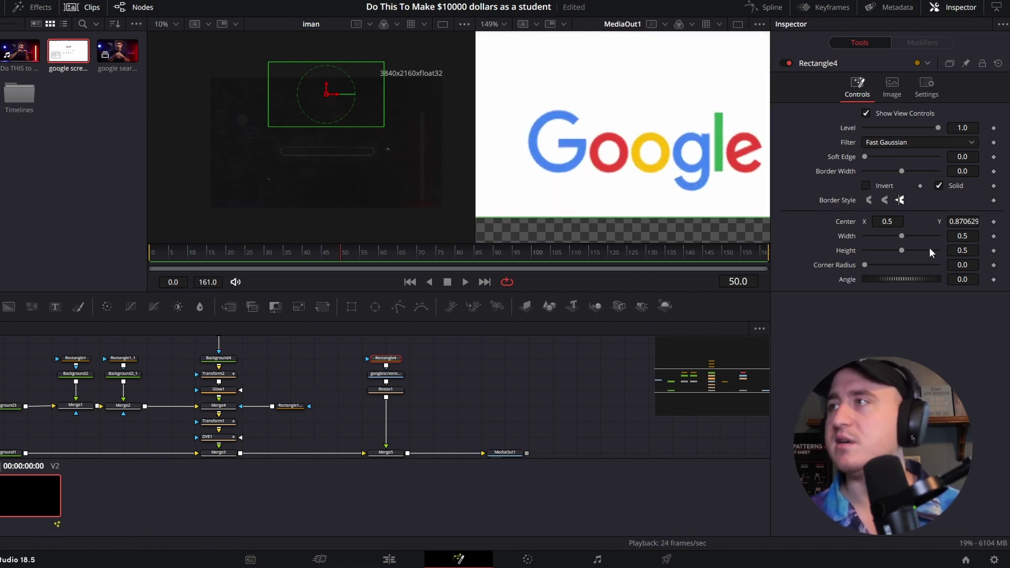
# - Narrow the rectangle mask to the logo's first letter G, with width 0.048 and center X 0.442
pyautogui.click(963, 236)
pyautogui.write('0.026')
pyautogui.press('Return')
pyautogui.moveTo(962, 236); pyautogui.dragTo(865, 221)
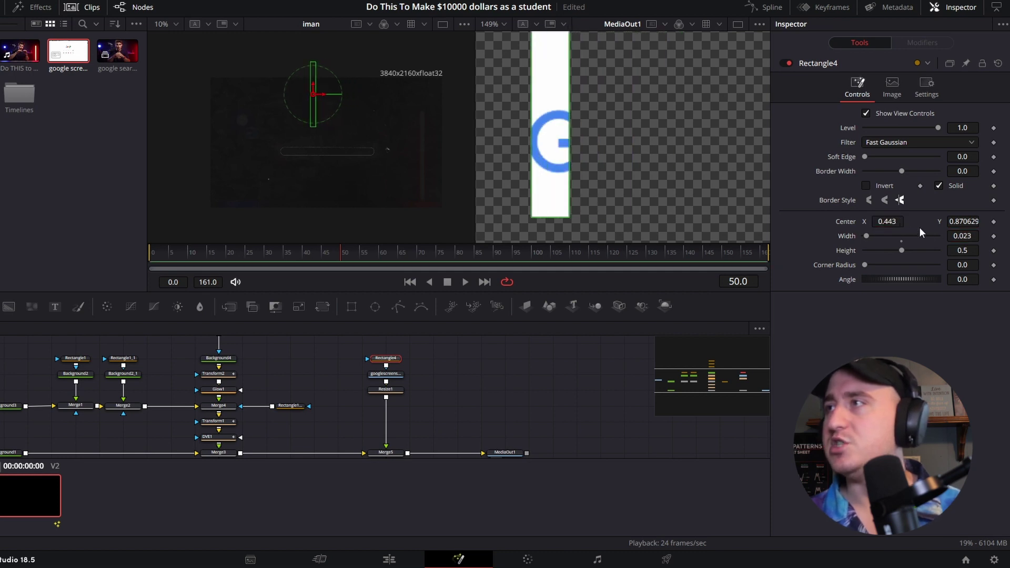
pyautogui.moveTo(958, 235); pyautogui.dragTo(972, 235)
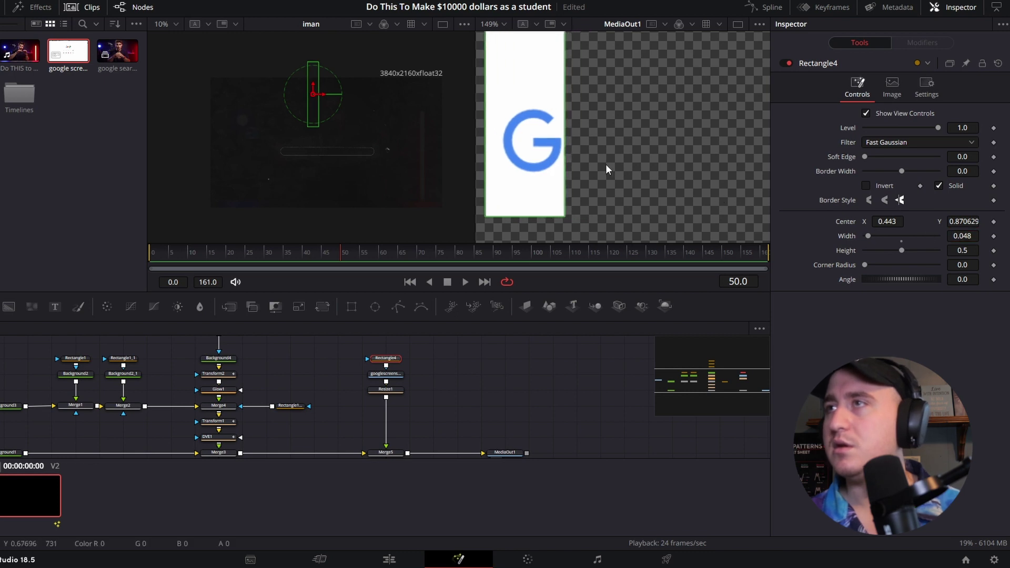
pyautogui.click(901, 221)
pyautogui.press('Down')
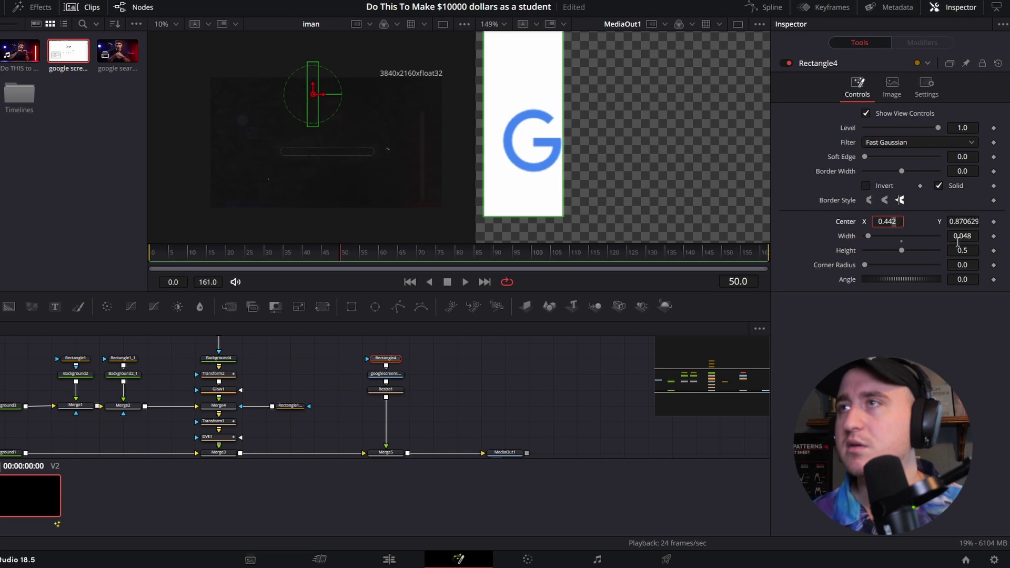
# - Crop the rectangle mask vertically around the G with height 0.083 and center Y 0.703629
pyautogui.moveTo(962, 250); pyautogui.dragTo(943, 250)
pyautogui.moveTo(964, 222); pyautogui.dragTo(977, 220)
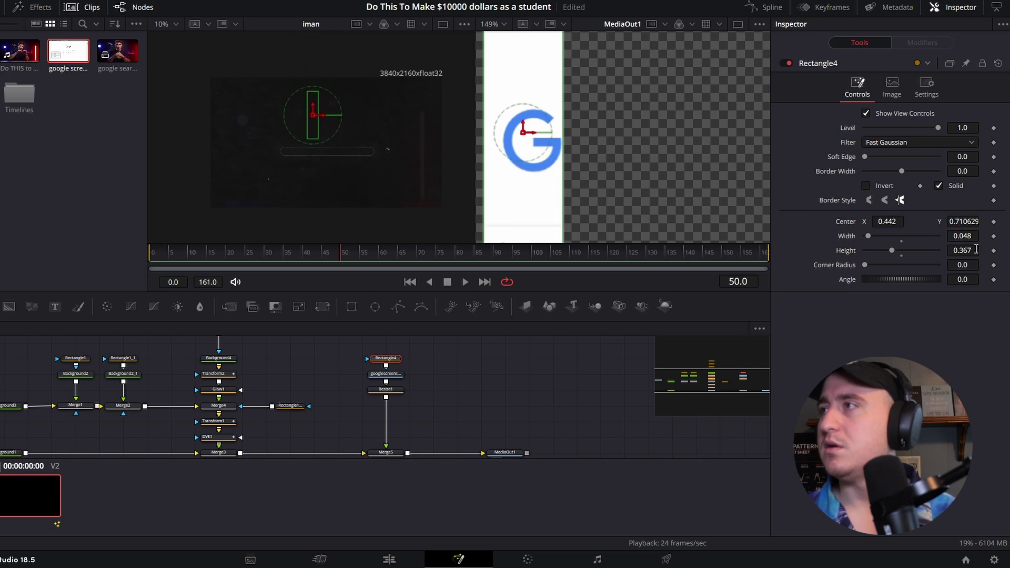
pyautogui.scroll(-10, 976, 250)
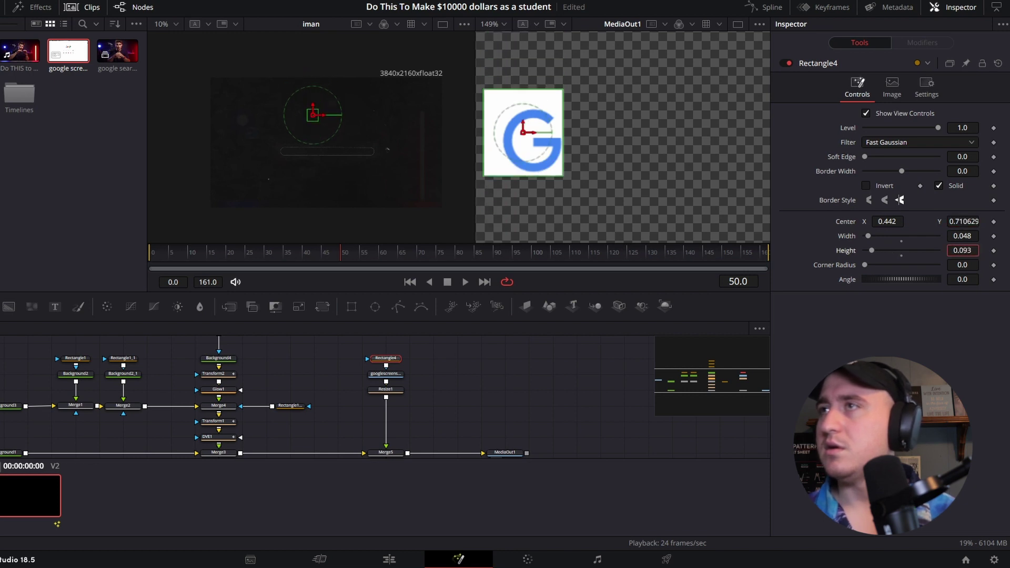
pyautogui.moveTo(967, 223); pyautogui.dragTo(970, 224)
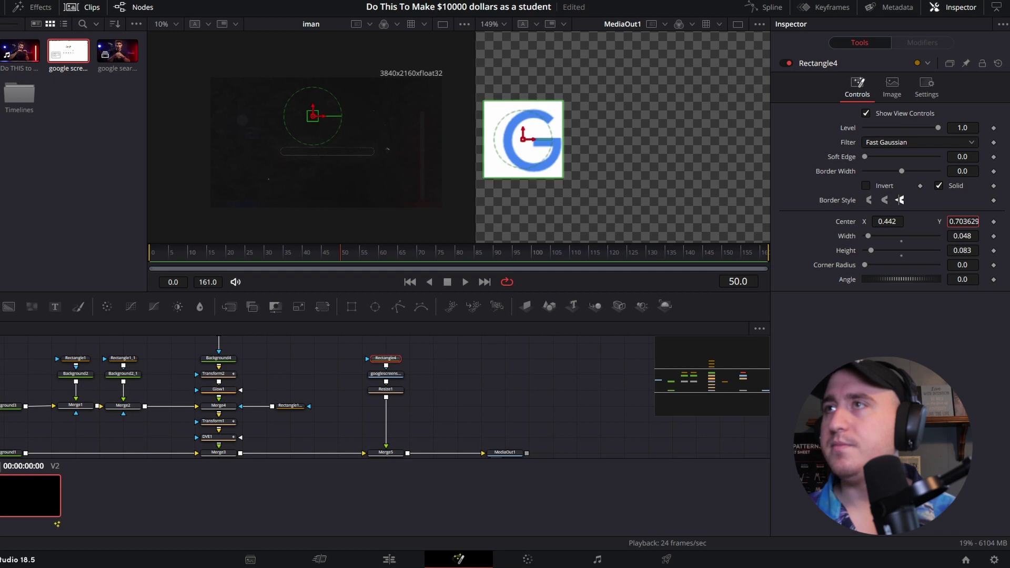
pyautogui.click(509, 364)
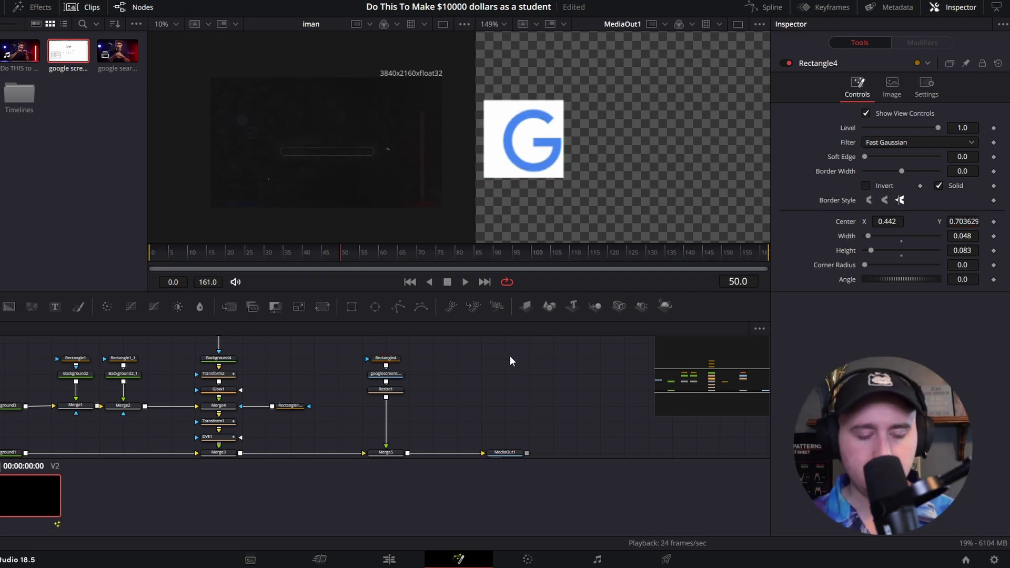
# - Add a Luma Keyer (LKy) node directly after the Resize1 node
pyautogui.click(391, 392)
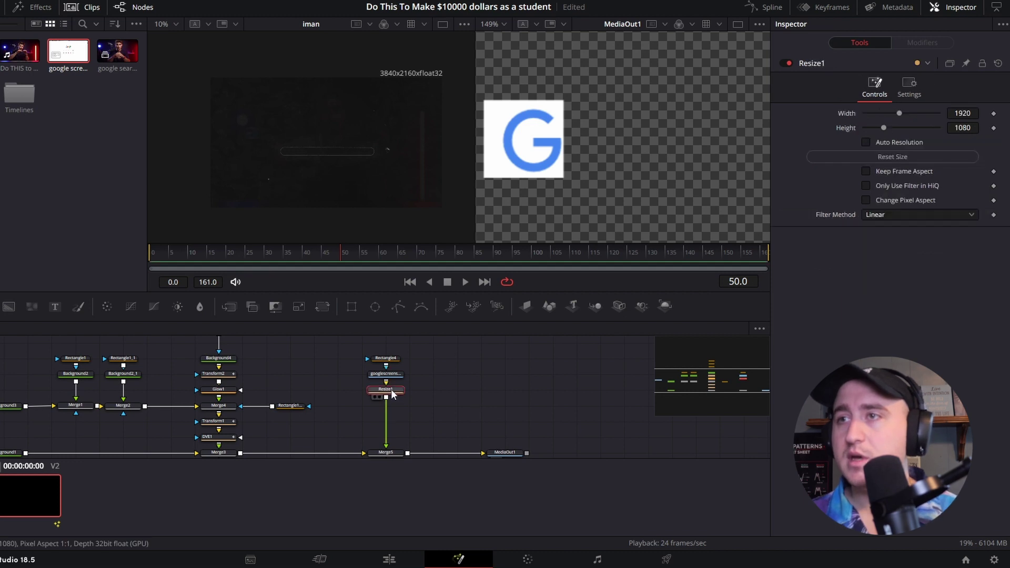
pyautogui.hotkey('shift', 'space')
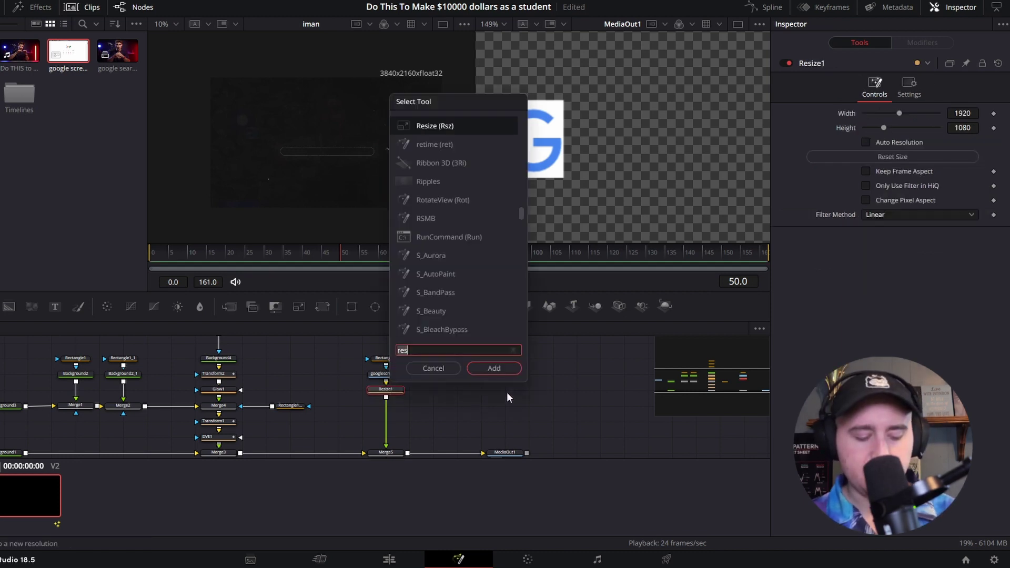
pyautogui.write('res')
pyautogui.press('BackSpace')
pyautogui.press('BackSpace')
pyautogui.press('BackSpace')
pyautogui.write('keyer')
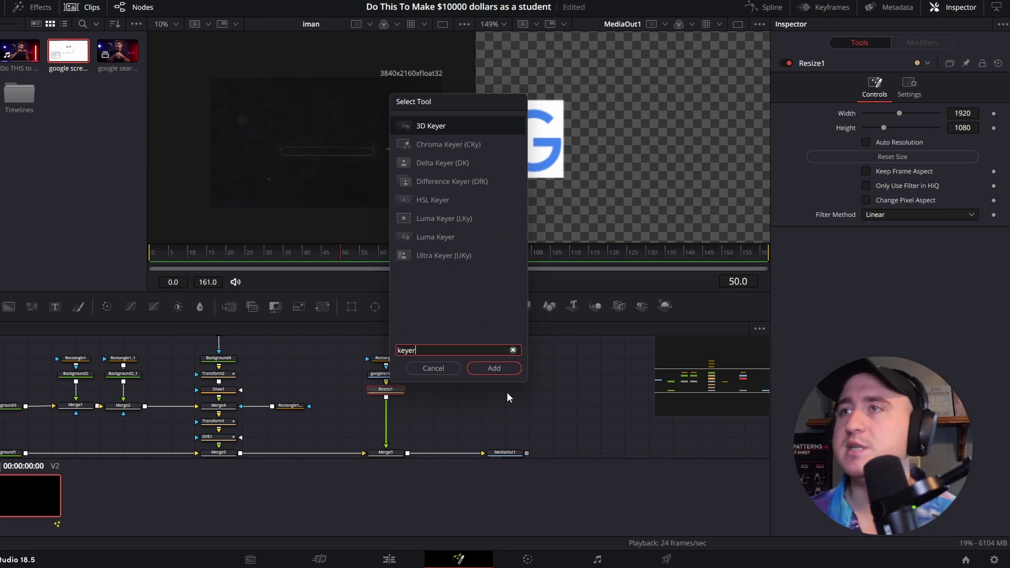
pyautogui.click(463, 218)
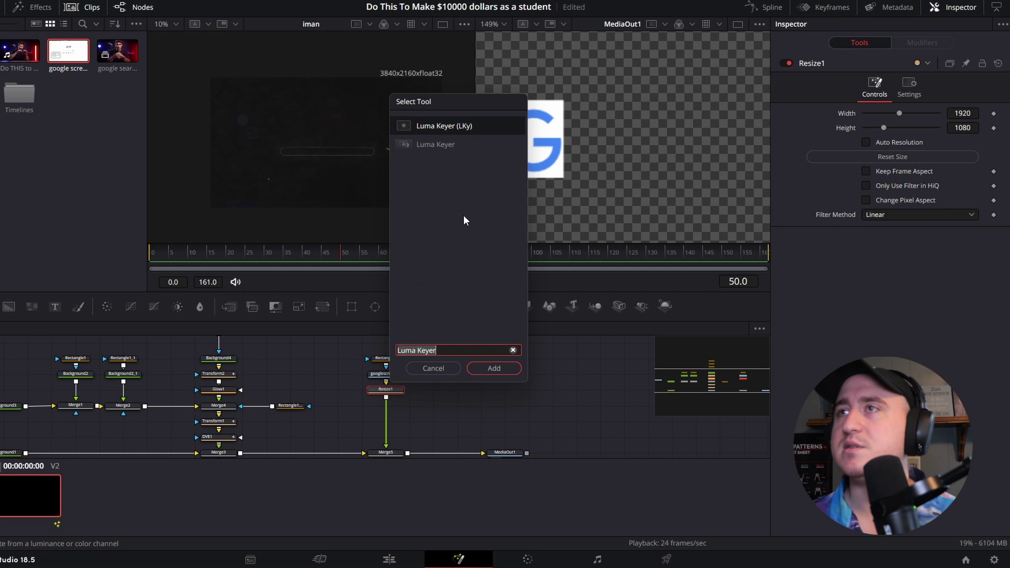
pyautogui.click(489, 364)
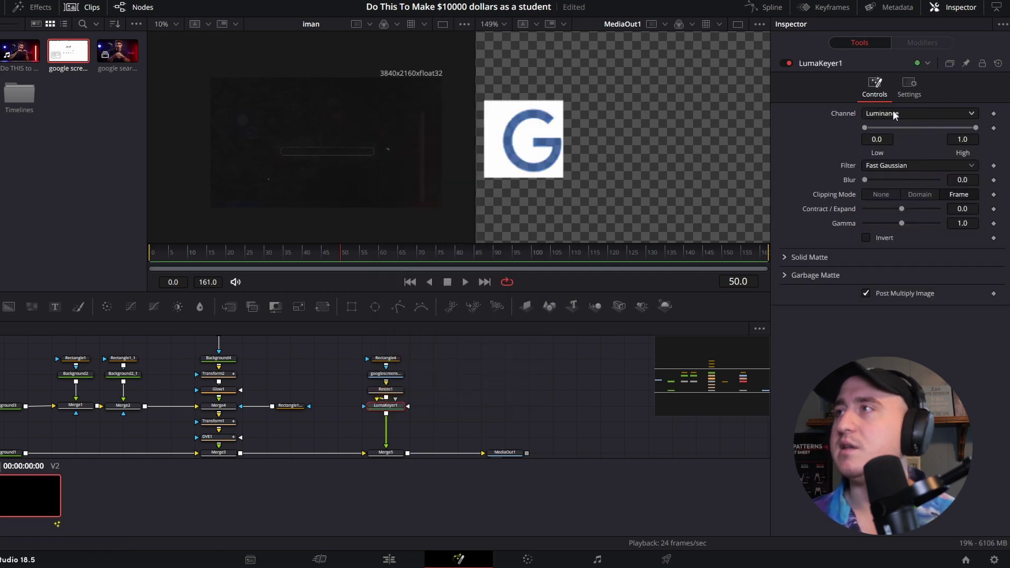
# - Key out the white around the G using the Saturation channel, a High value of 0.656 and a Blur of 0.39
pyautogui.click(894, 115)
pyautogui.click(888, 193)
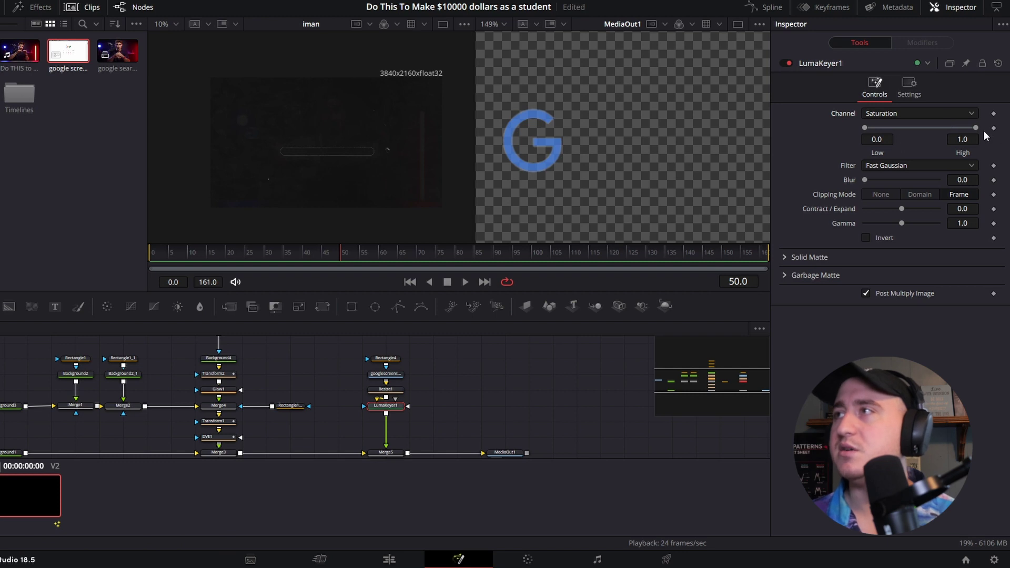
pyautogui.moveTo(974, 127); pyautogui.dragTo(952, 132)
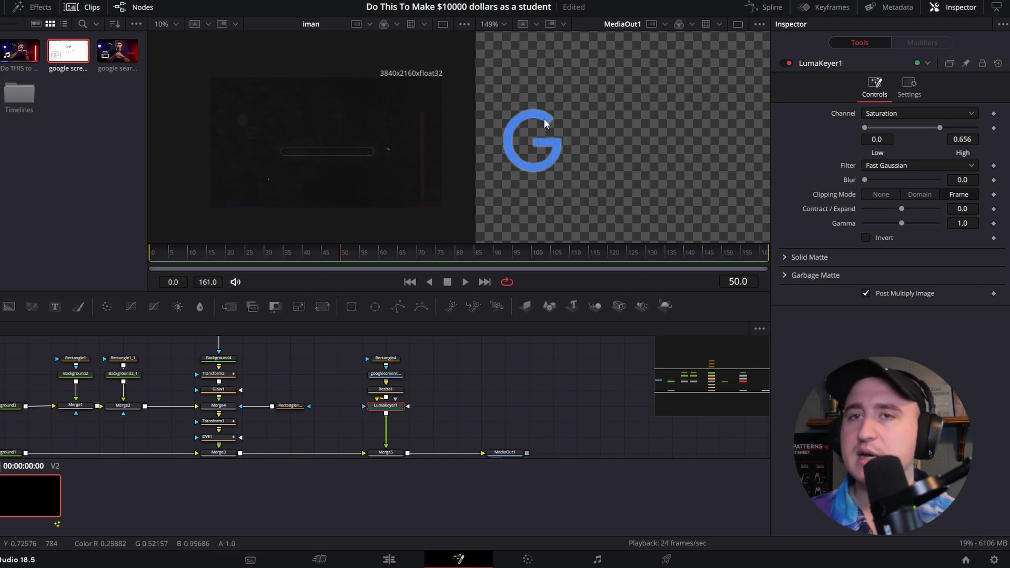
pyautogui.scroll(6, 544, 119)
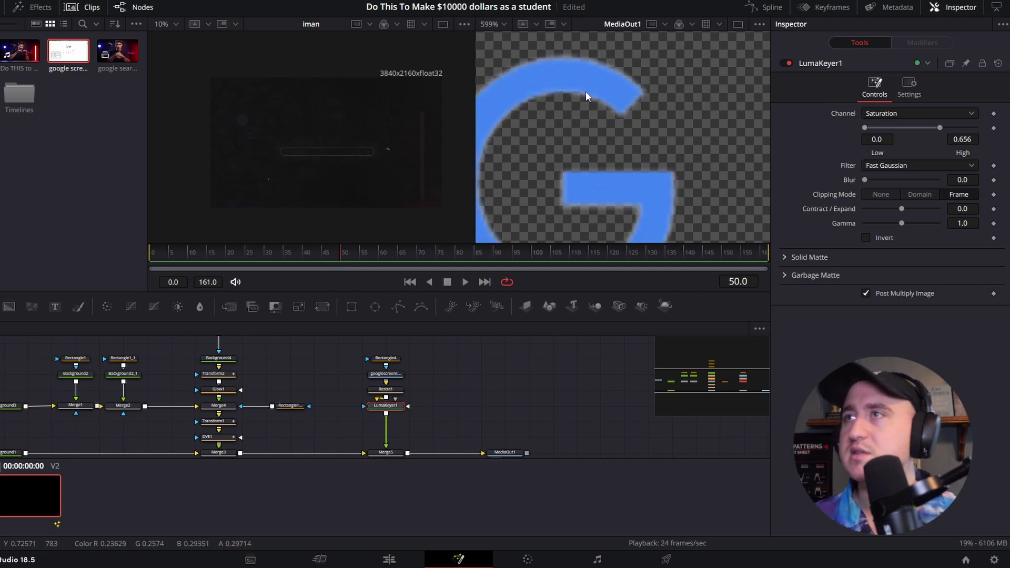
pyautogui.scroll(-2, 586, 91)
pyautogui.scroll(-3, 617, 98)
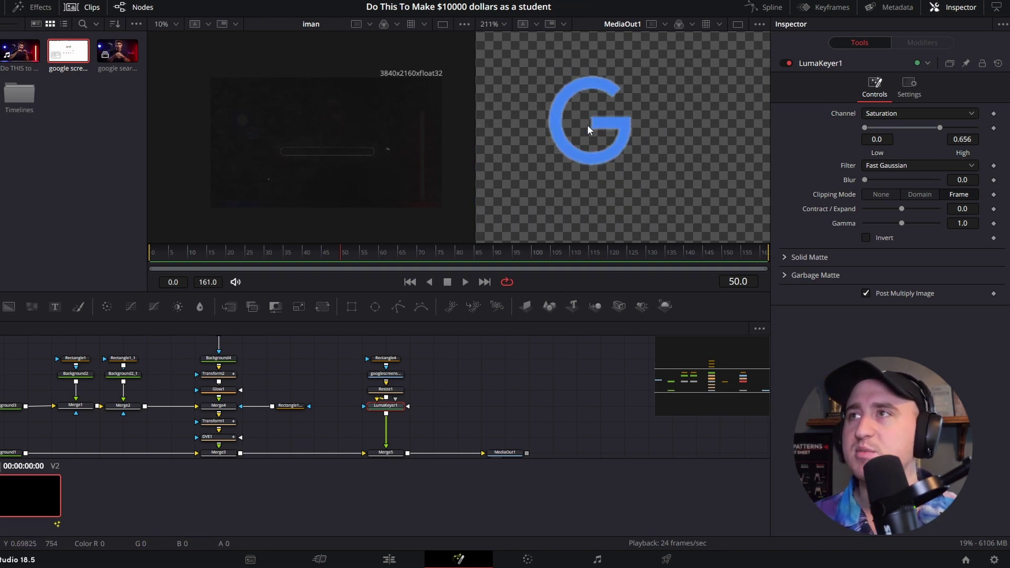
pyautogui.scroll(-1, 585, 109)
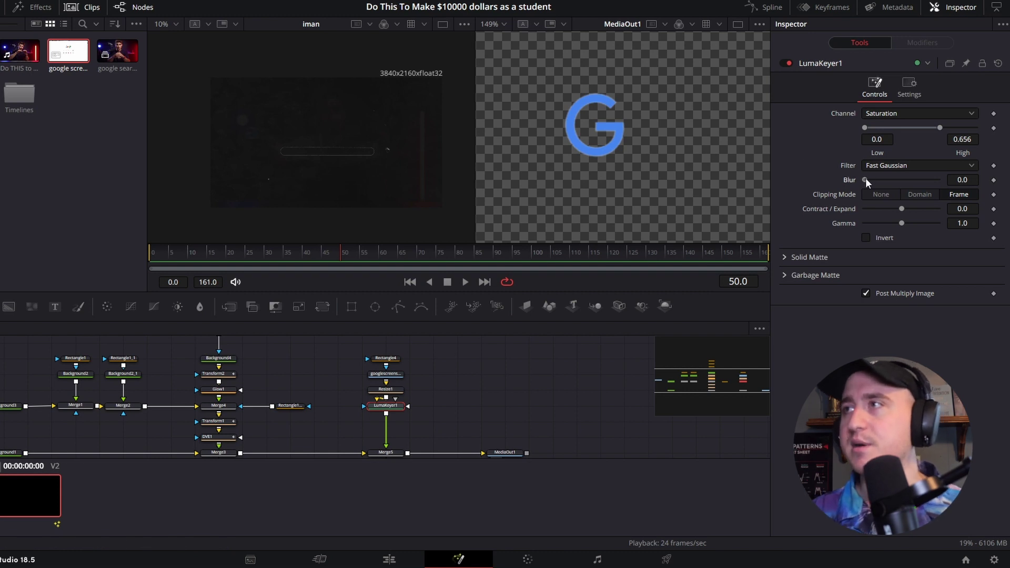
pyautogui.moveTo(866, 178); pyautogui.dragTo(868, 179)
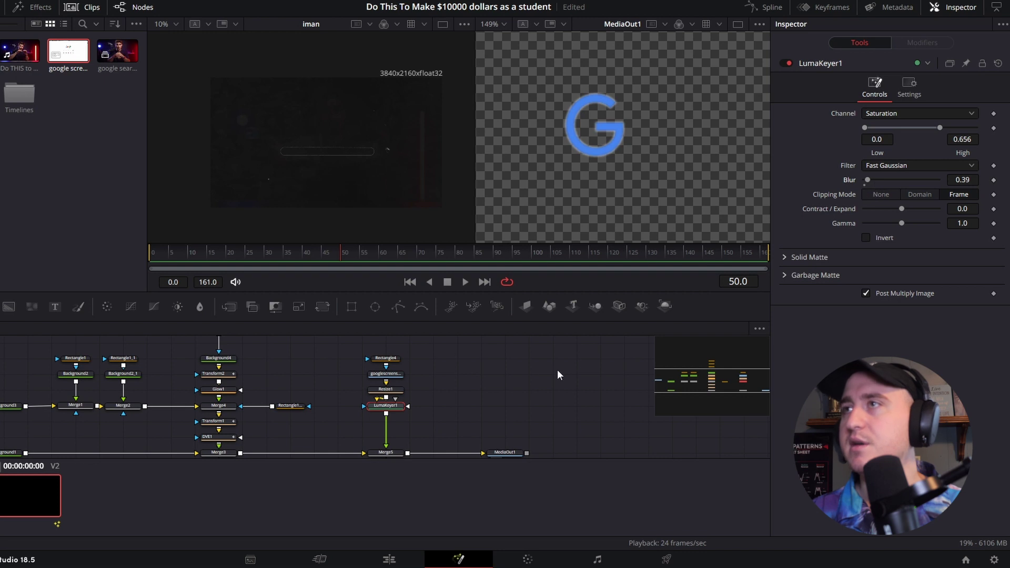
# - Duplicate the G's rectangle, googlescreenshot, Resize and Luma Keyer node stack five times, placing the copies side by side beyond the original
pyautogui.moveTo(370, 343); pyautogui.dragTo(411, 416)
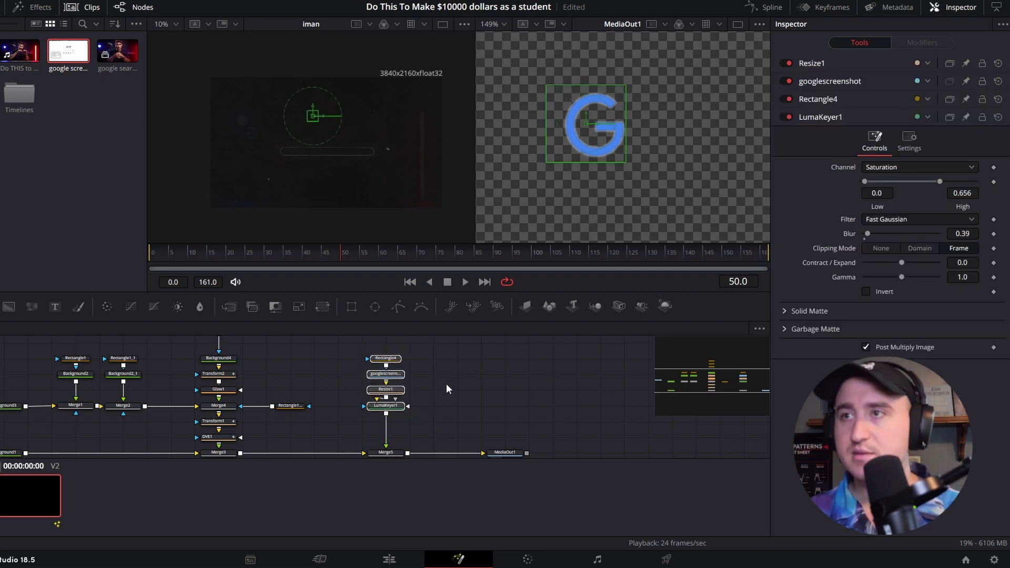
pyautogui.click(447, 363)
pyautogui.hotkey('ctrl', 'v')
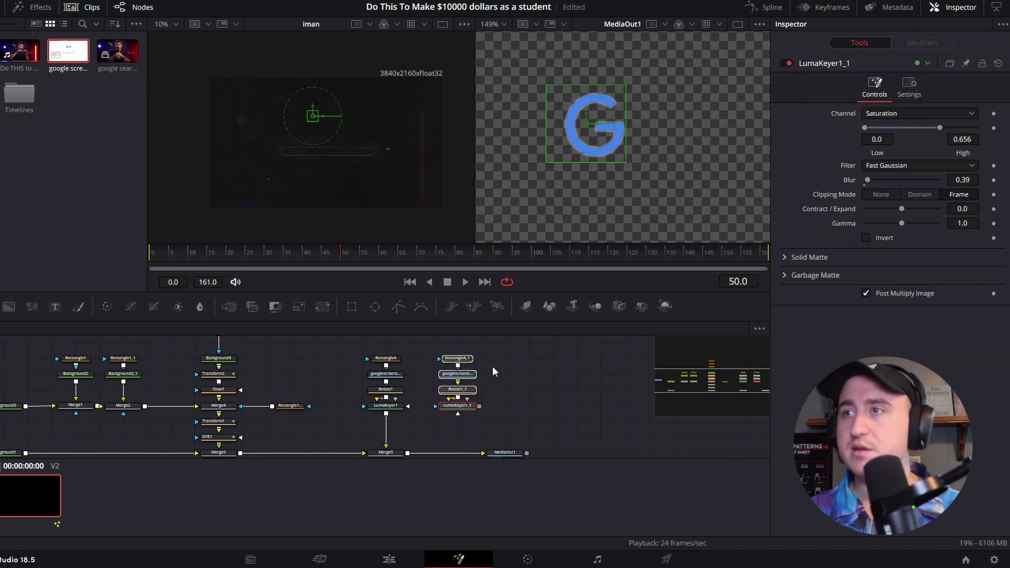
pyautogui.hotkey('ctrl', 'v')
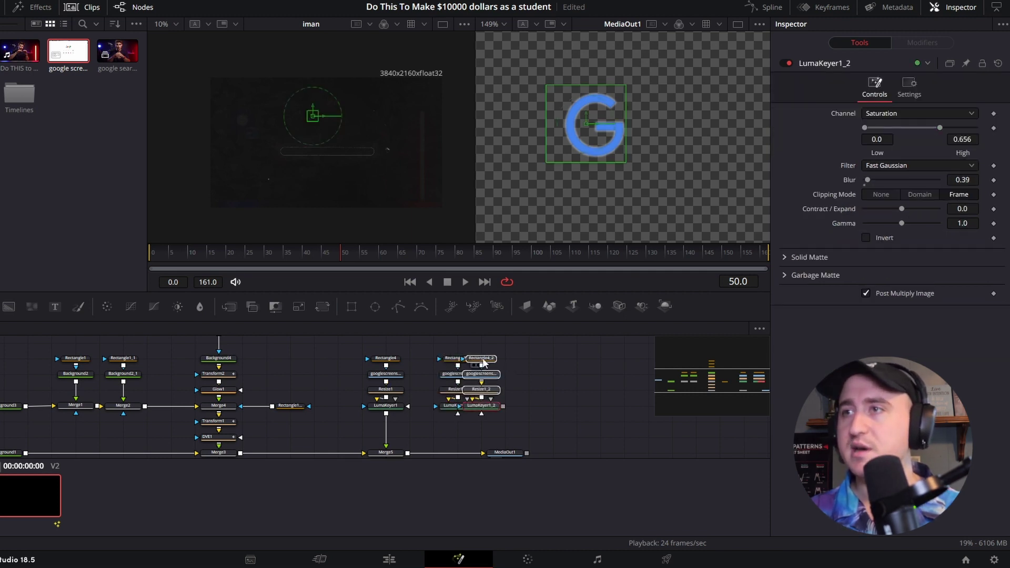
pyautogui.moveTo(482, 358); pyautogui.dragTo(506, 358)
pyautogui.hotkey('ctrl', 'v')
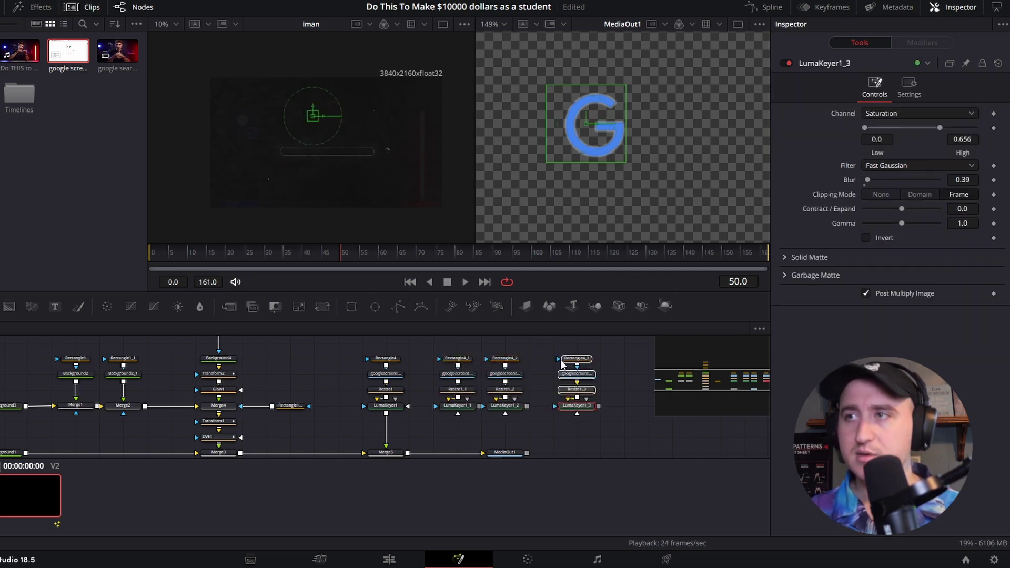
pyautogui.click(623, 366)
pyautogui.hotkey('ctrl', 'v')
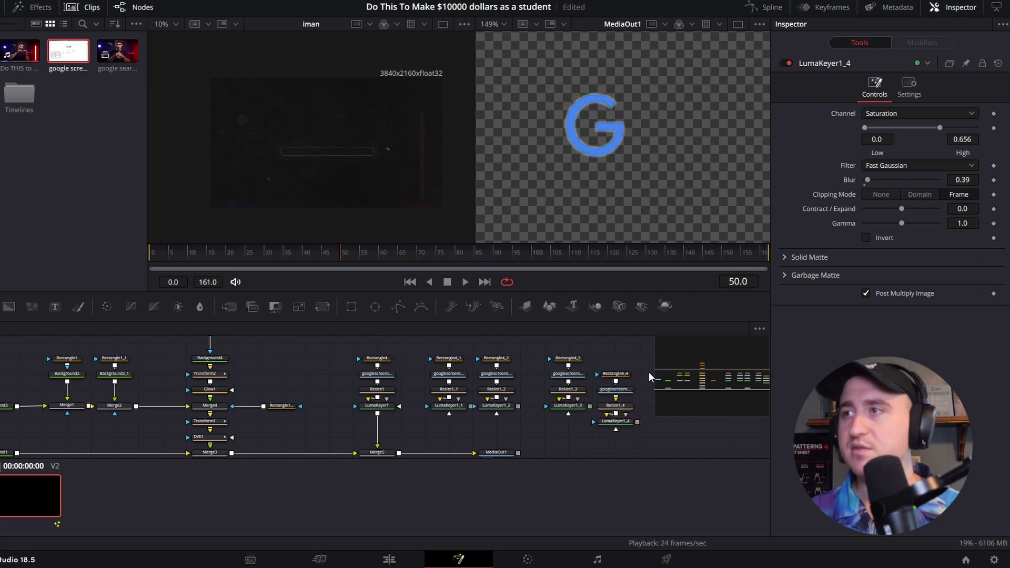
pyautogui.hotkey('ctrl', 'v')
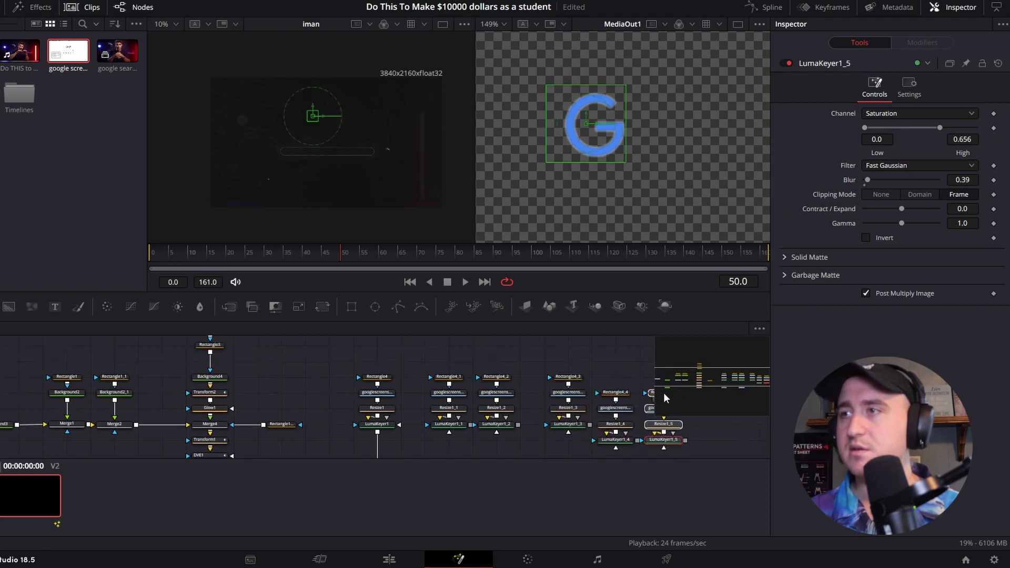
# - Move the MediaOut1 node farther along the flow, beyond the duplicated letter stacks
pyautogui.moveTo(588, 364); pyautogui.dragTo(412, 298)
pyautogui.click(325, 409)
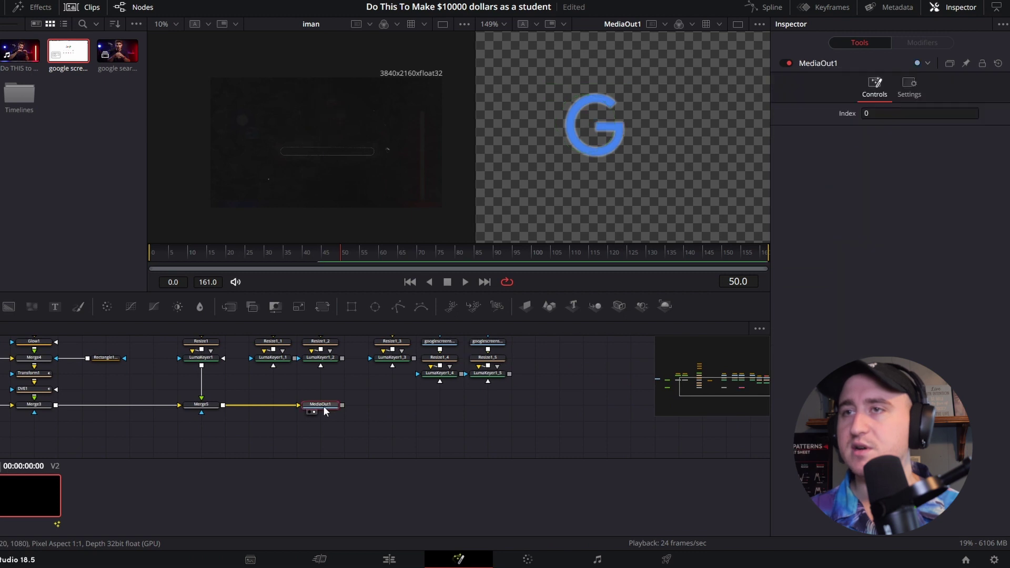
pyautogui.moveTo(325, 410); pyautogui.dragTo(657, 406)
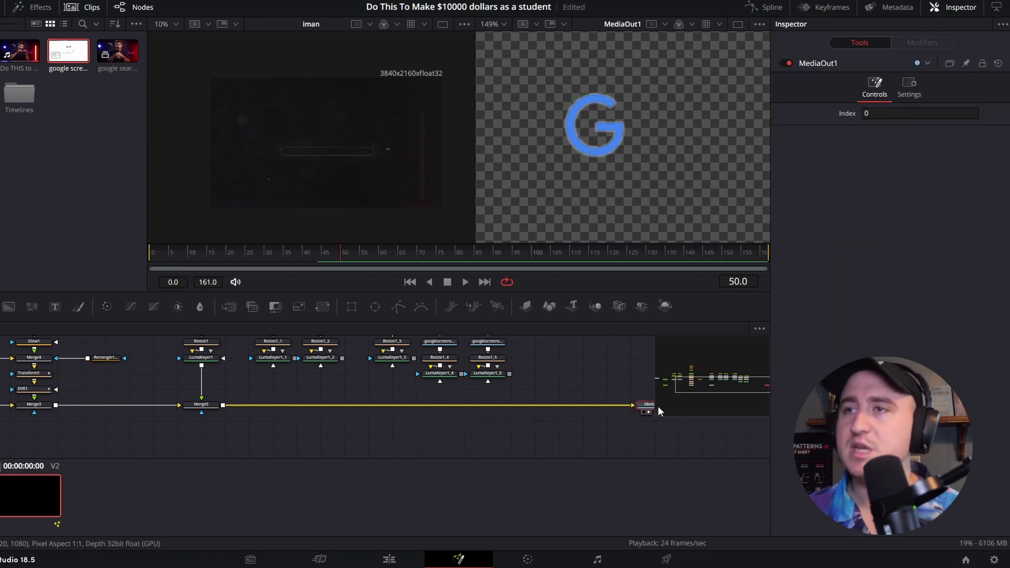
pyautogui.click(577, 394)
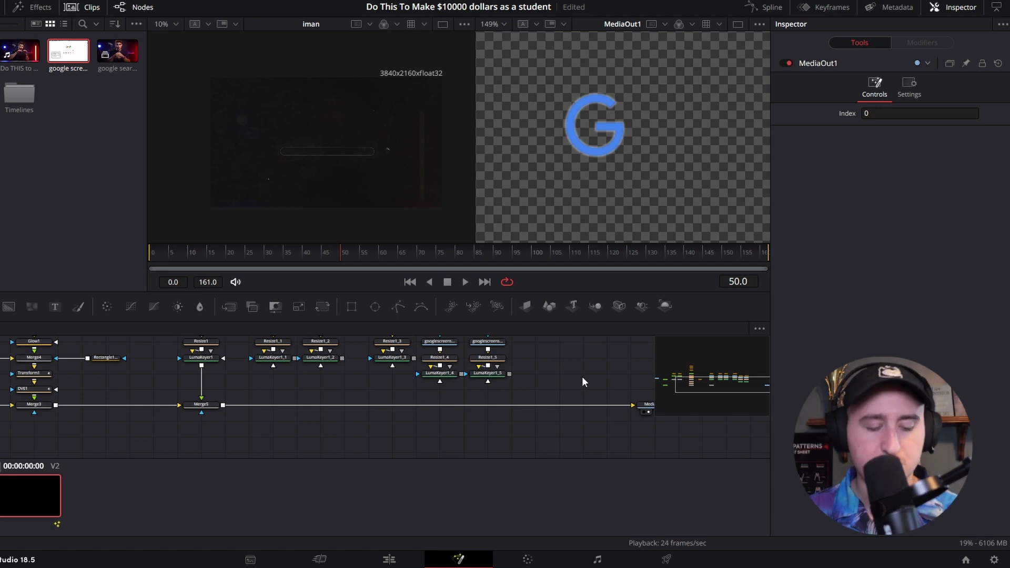
# - Merge the first duplicated letter stack, LumaKeyer1_1, over the output of Merge5
pyautogui.moveTo(484, 378); pyautogui.dragTo(523, 405)
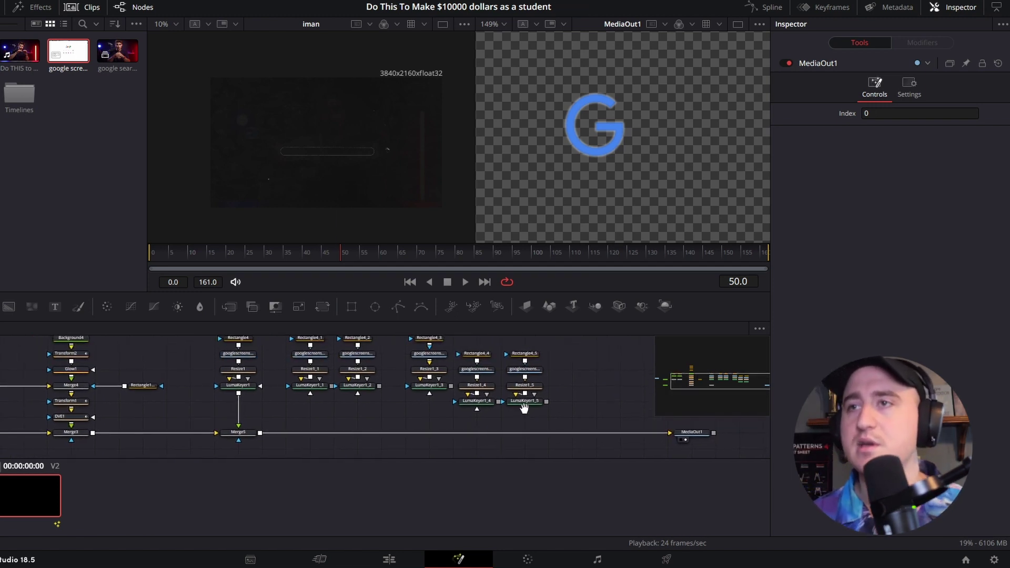
pyautogui.scroll(3, 321, 409)
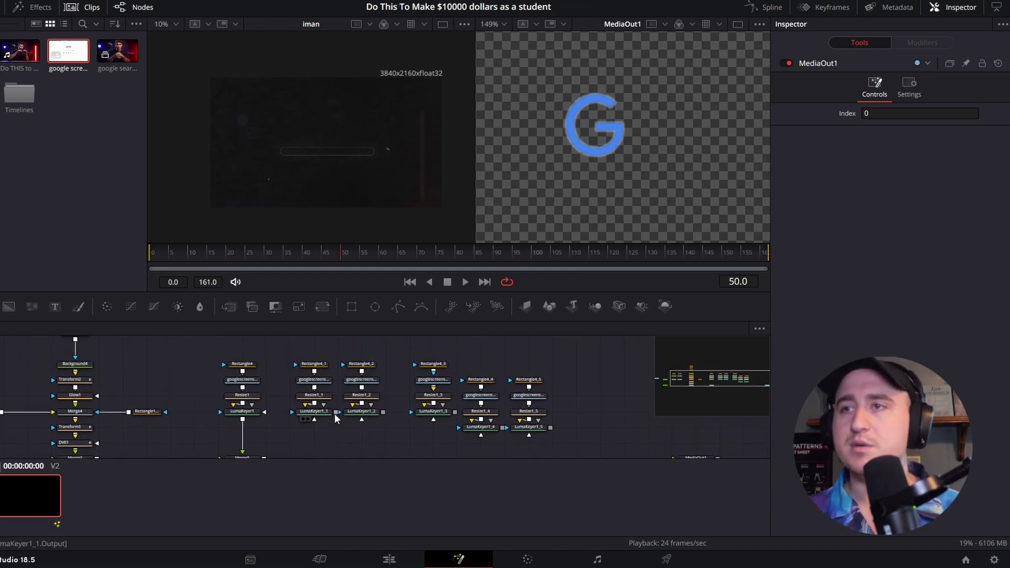
pyautogui.moveTo(334, 413); pyautogui.dragTo(265, 431)
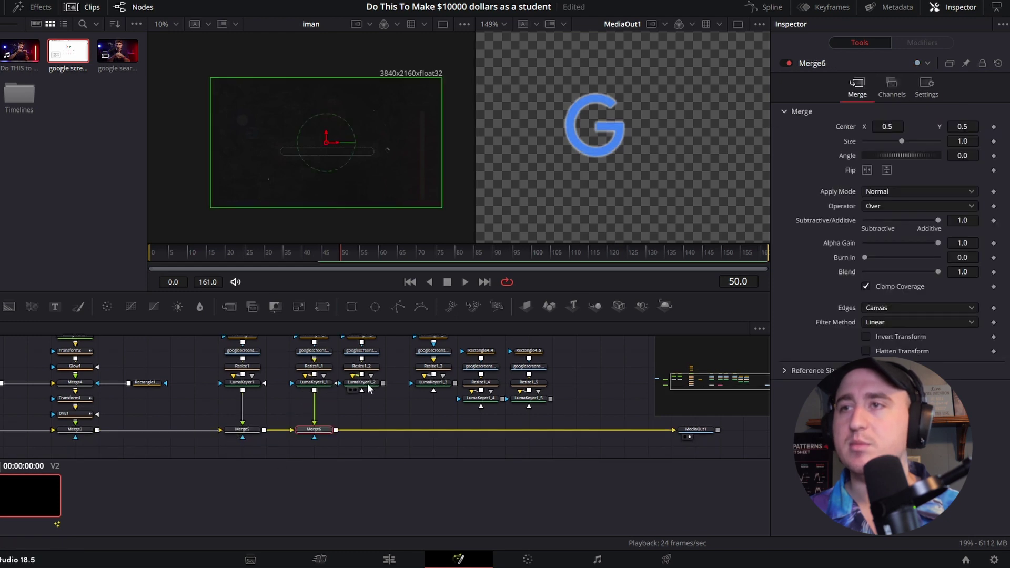
pyautogui.scroll(2, 342, 406)
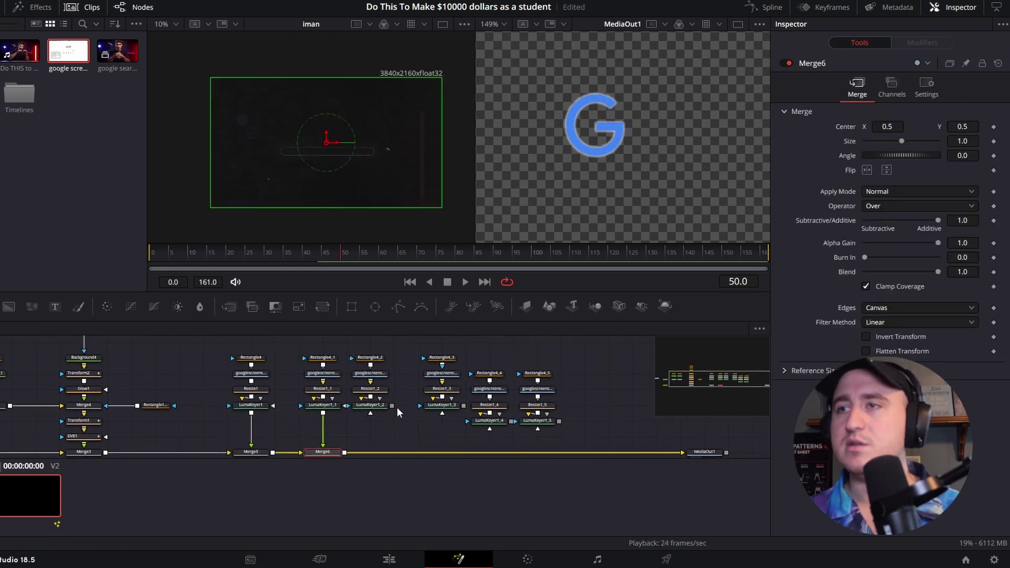
# - Shift the Rectangle4_1 mask onto the red o with Center X 0.478 and narrow its Width to 0.025
pyautogui.click(321, 358)
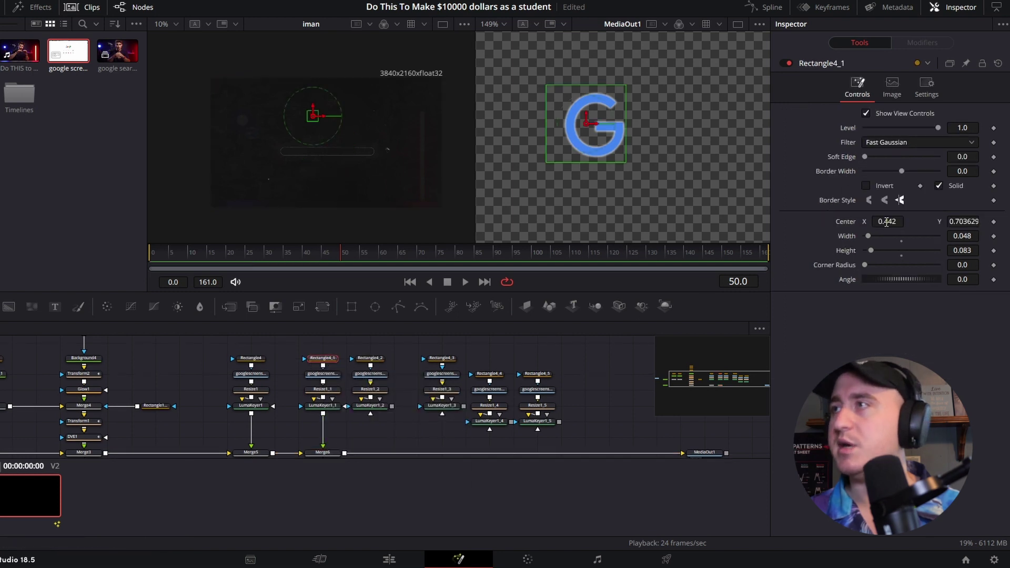
pyautogui.moveTo(887, 221); pyautogui.dragTo(921, 224)
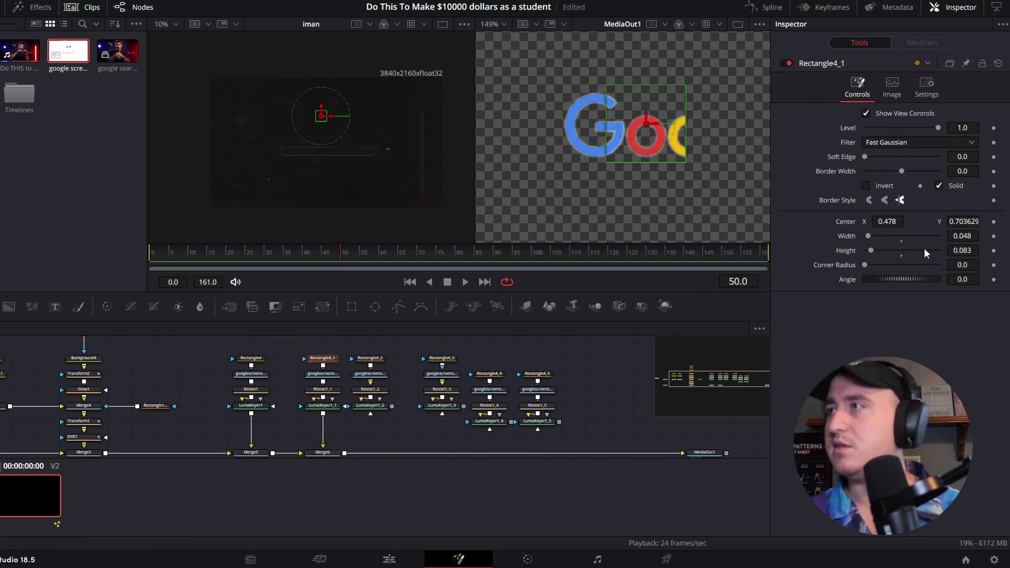
pyautogui.click(962, 236)
pyautogui.write('0.025')
pyautogui.press('Return')
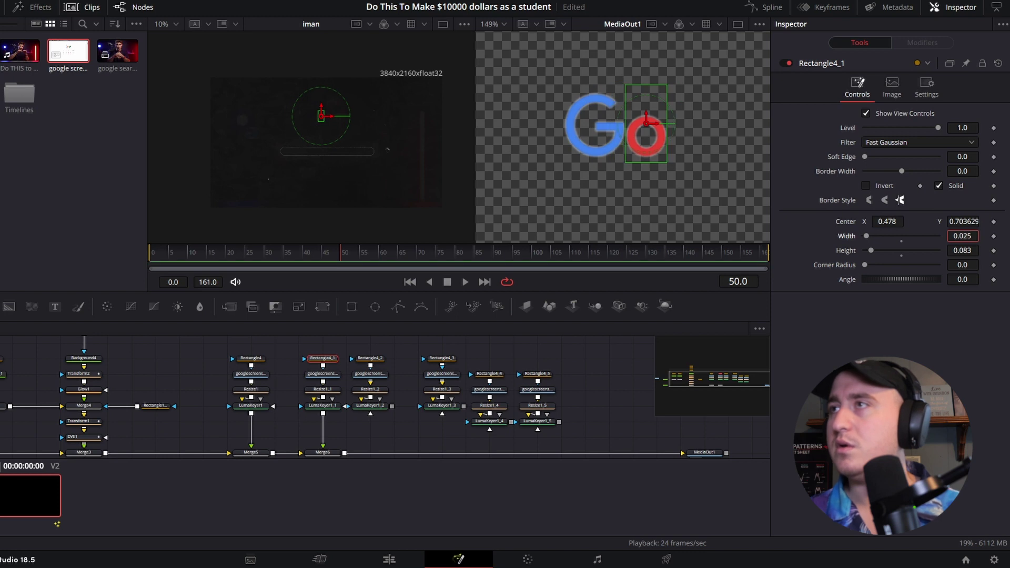
# - Try Width values of 0.027 and 0.0265 on the red o's mask, then restore 0.025
pyautogui.click(973, 237)
pyautogui.write('0.027')
pyautogui.press('Return')
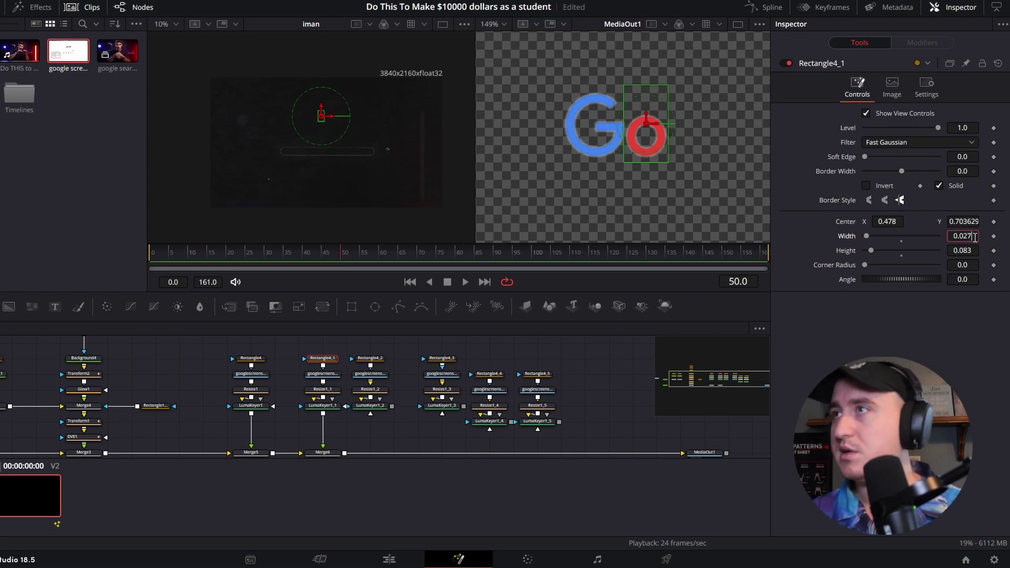
pyautogui.write('0')
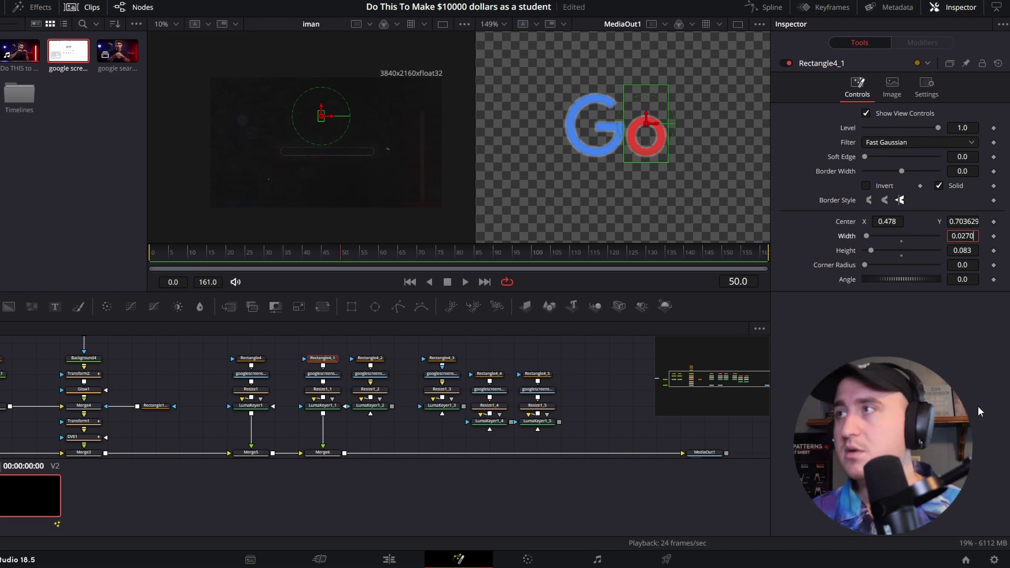
pyautogui.press('BackSpace')
pyautogui.press('BackSpace')
pyautogui.write('65')
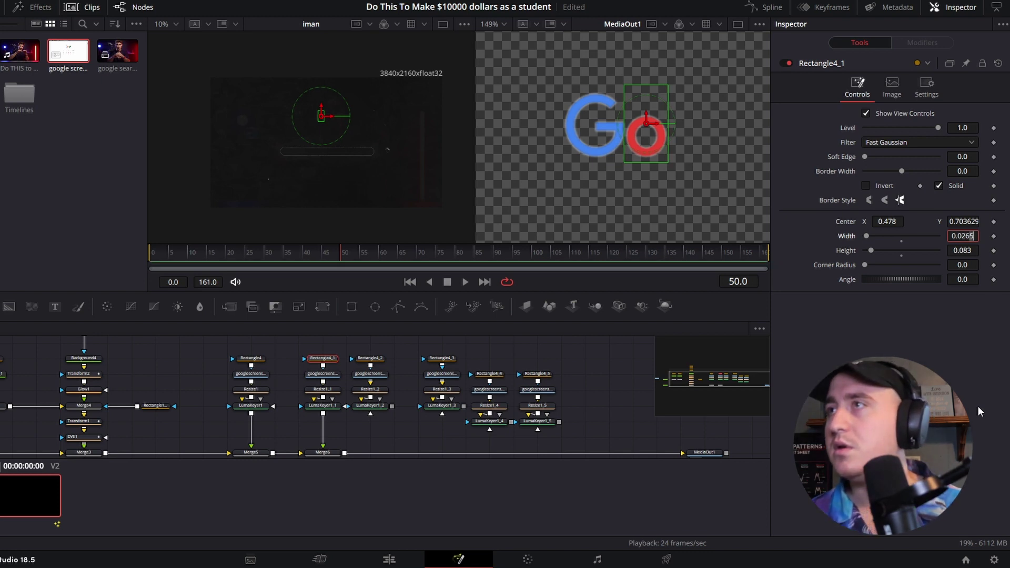
pyautogui.press('BackSpace')
pyautogui.press('BackSpace')
pyautogui.write('50')
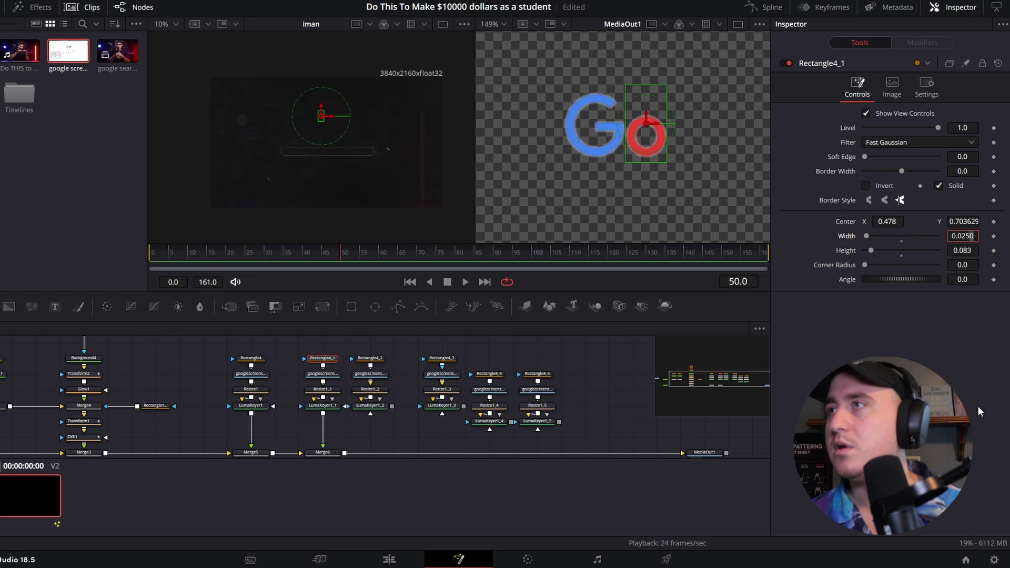
pyautogui.press('Tab')
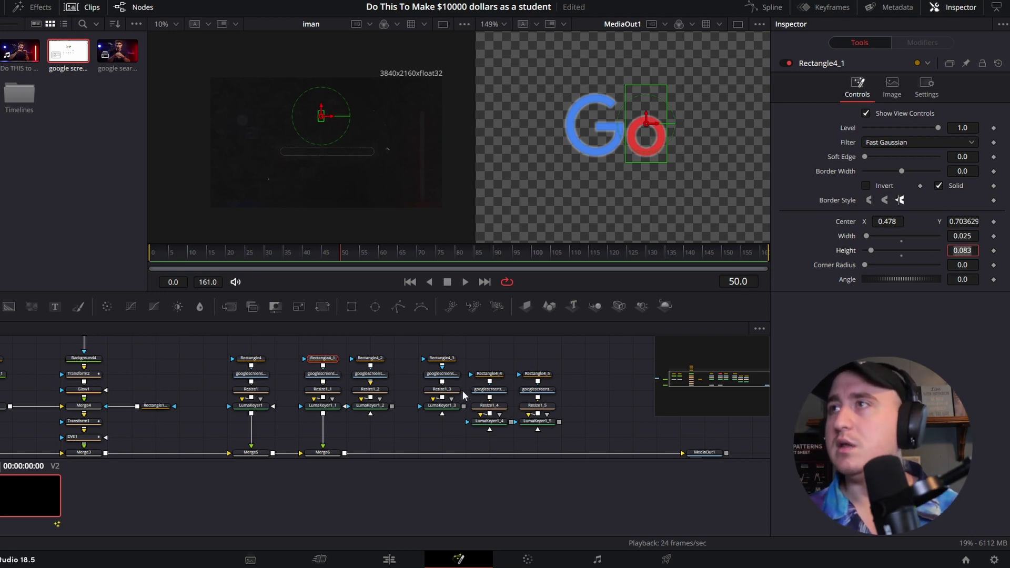
# - Replace Rectangle4_2 with a copy of the red o's mask connected to the same screenshot node, and set the copy's Center X to 0.503
pyautogui.click(330, 362)
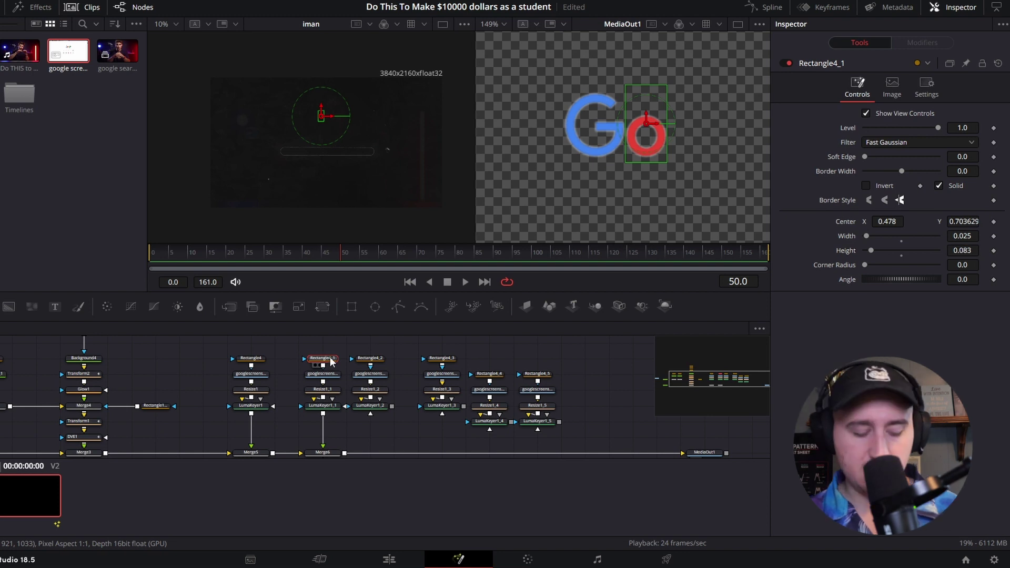
pyautogui.click(374, 358)
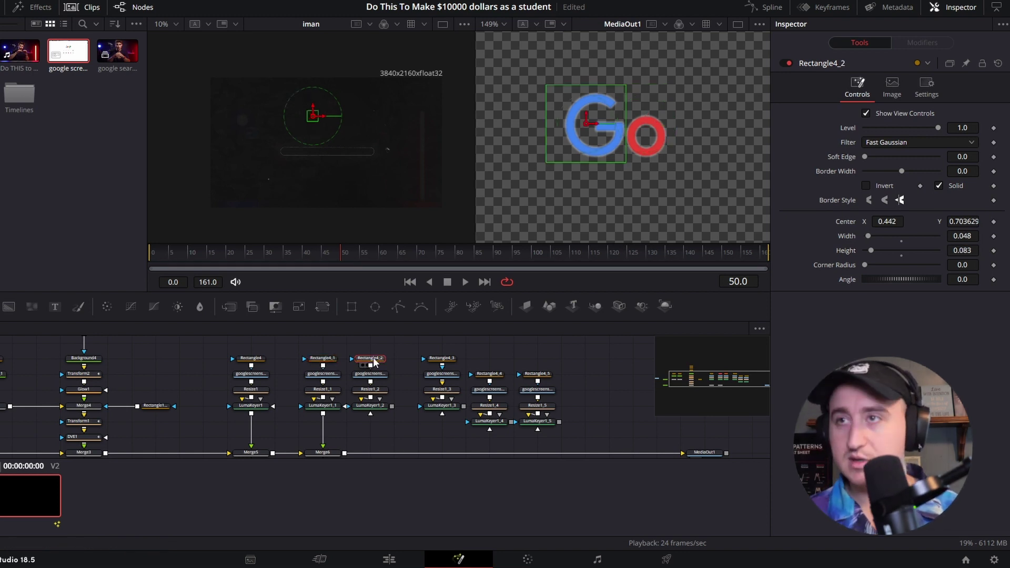
pyautogui.hotkey('ctrl', 'v')
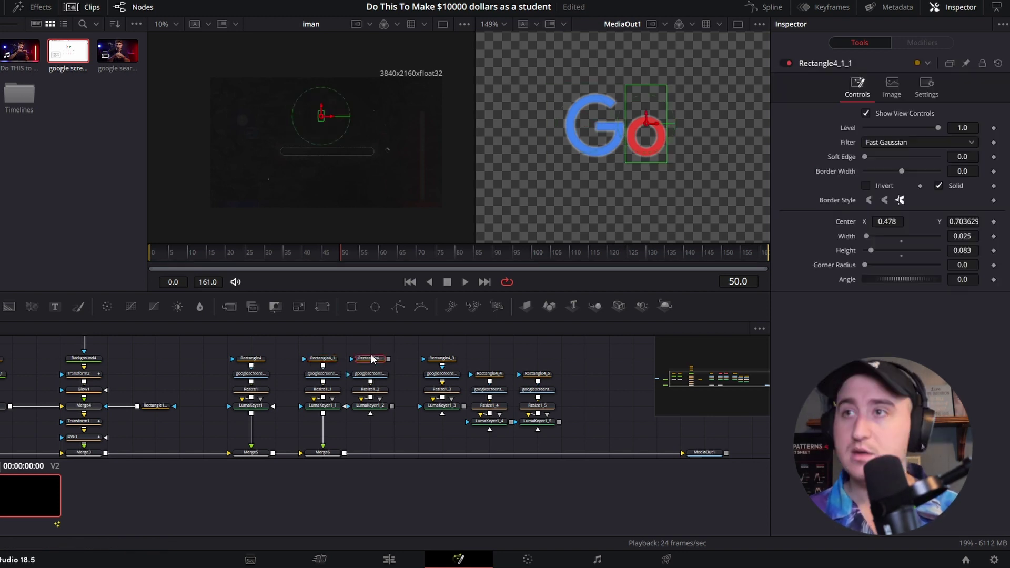
pyautogui.moveTo(389, 358)
pyautogui.mouseDown()
pyautogui.moveTo(363, 363)
pyautogui.moveTo(384, 367)
pyautogui.mouseUp()
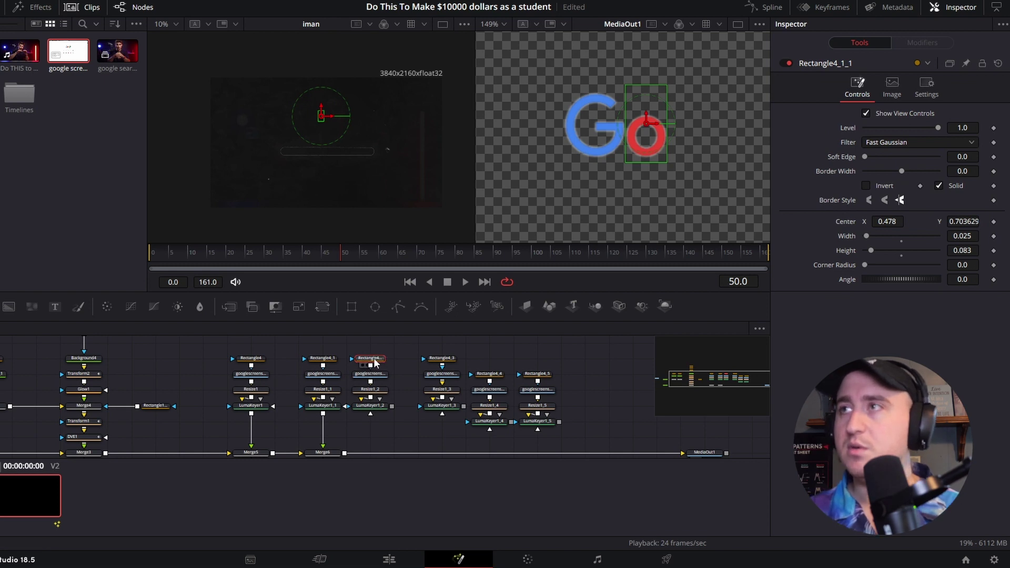
pyautogui.moveTo(887, 221); pyautogui.dragTo(896, 221)
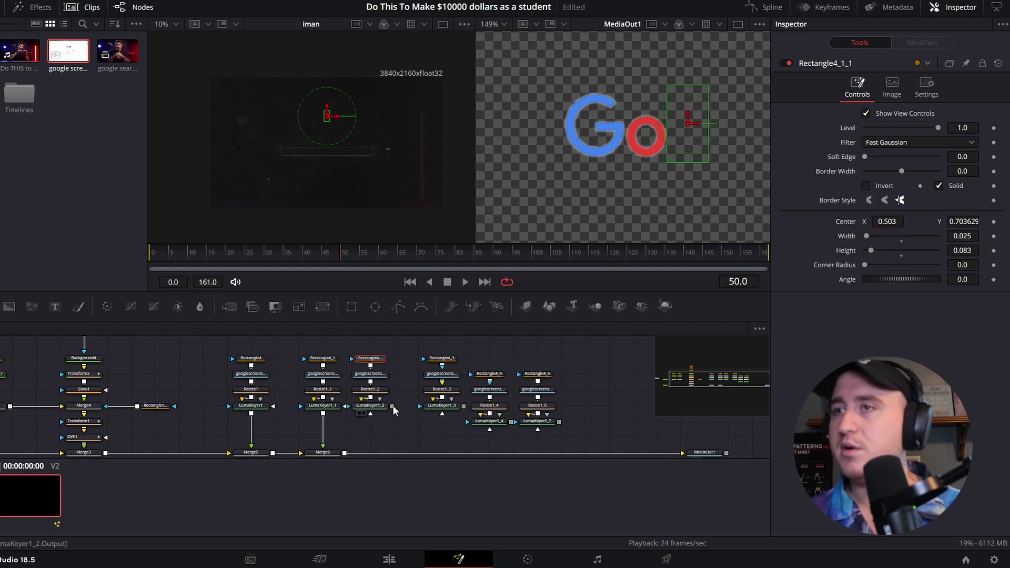
# - Merge LumaKeyer1_2 over the output of Merge6, and LumaKeyer1_3 over the output of the resulting merge
pyautogui.moveTo(393, 405); pyautogui.dragTo(344, 452)
pyautogui.click(370, 337)
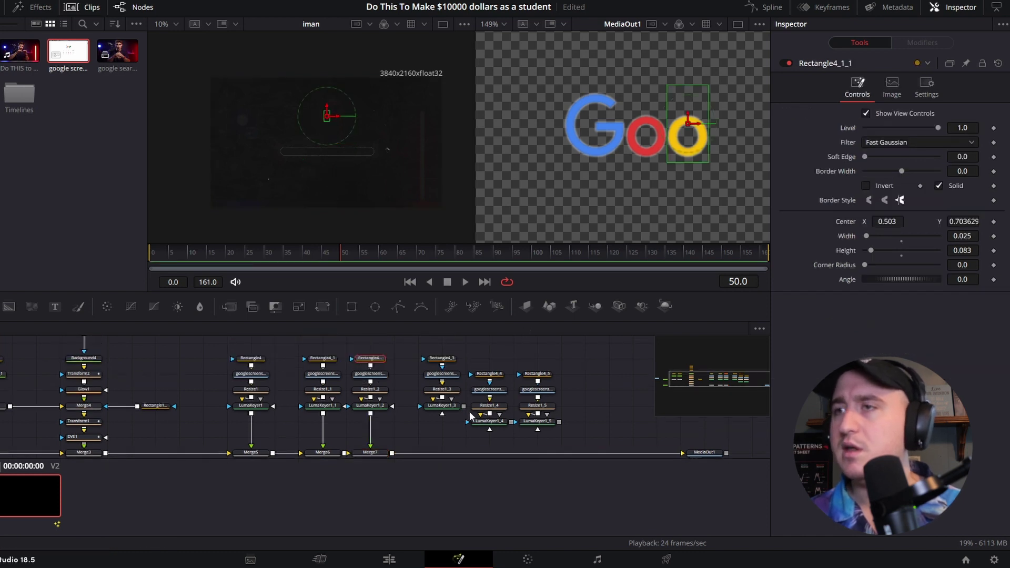
pyautogui.moveTo(464, 406); pyautogui.dragTo(392, 455)
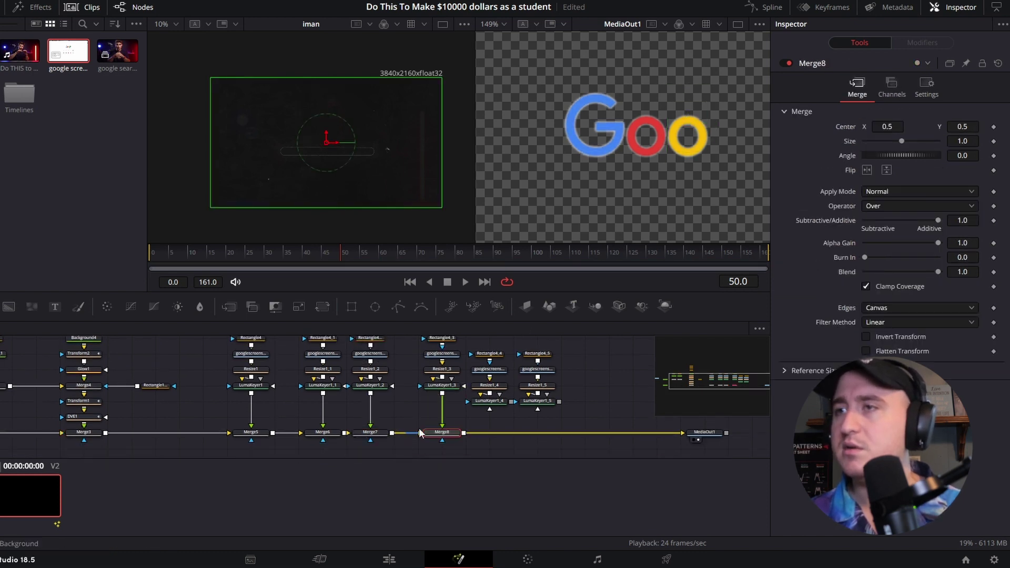
# - Replace the Rectangle4_3 mask with a Polygon mask connected to googlescreenshot_3
pyautogui.click(440, 340)
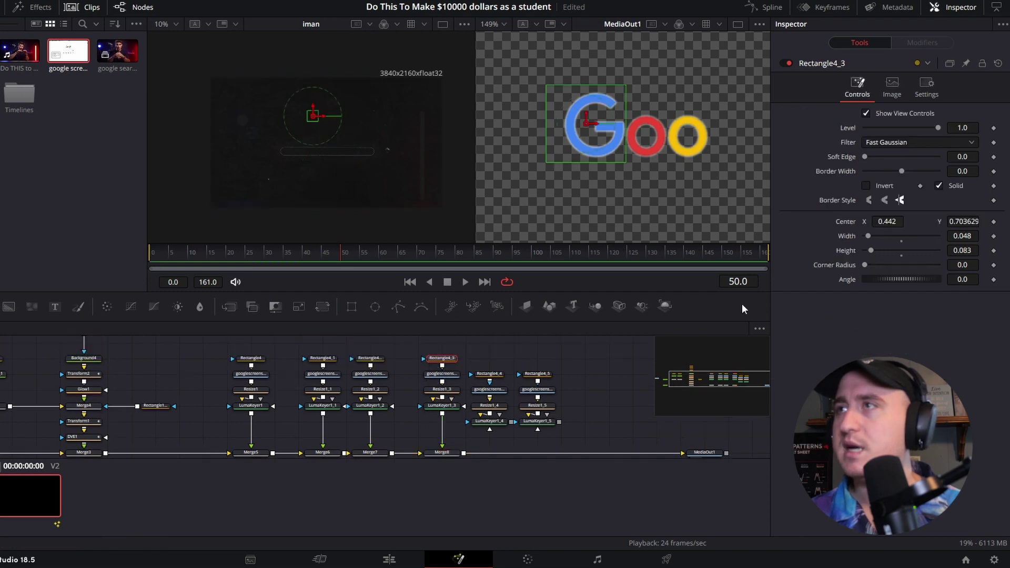
pyautogui.moveTo(892, 221); pyautogui.dragTo(923, 221)
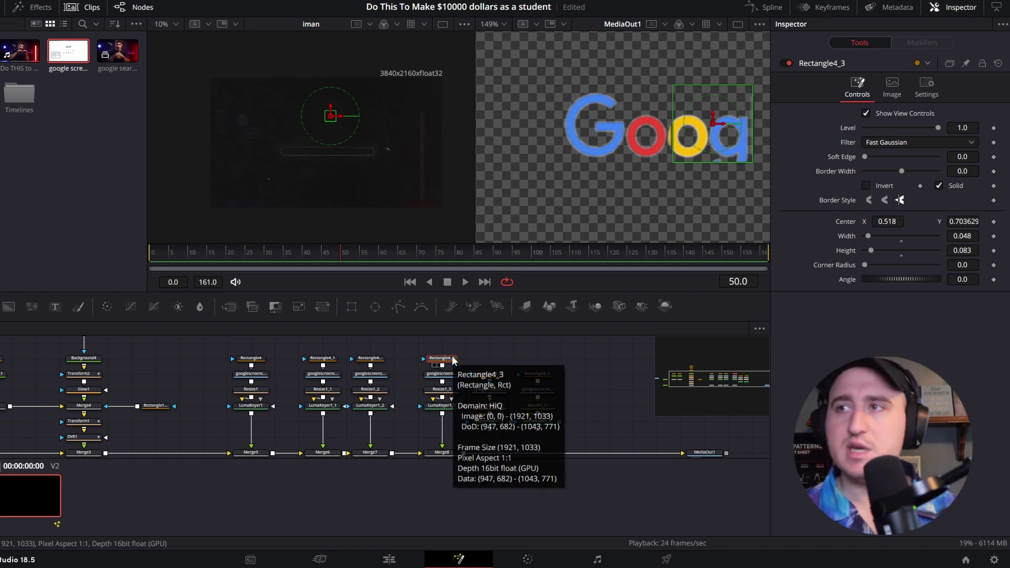
pyautogui.press('Delete')
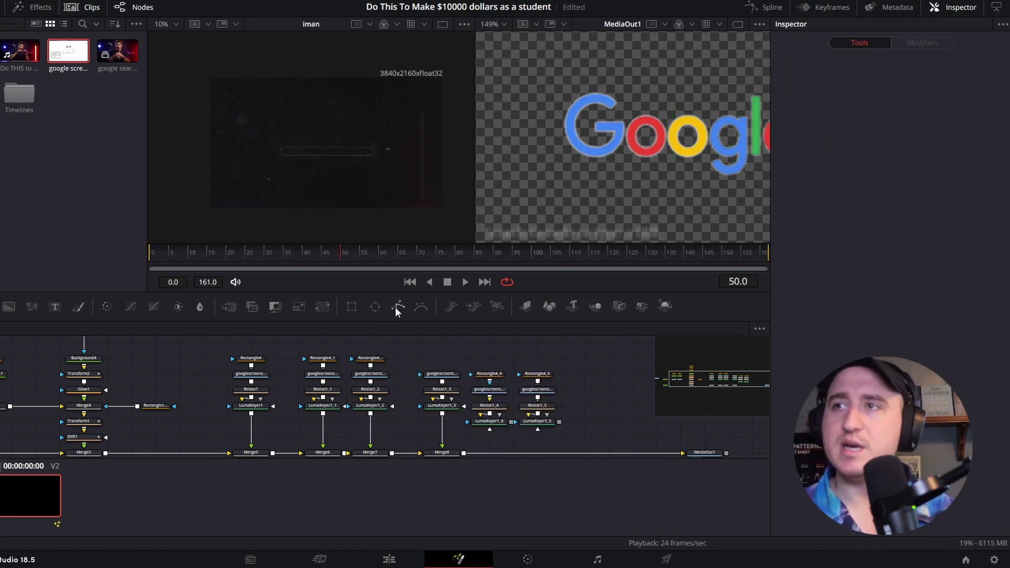
pyautogui.moveTo(438, 357); pyautogui.dragTo(439, 358)
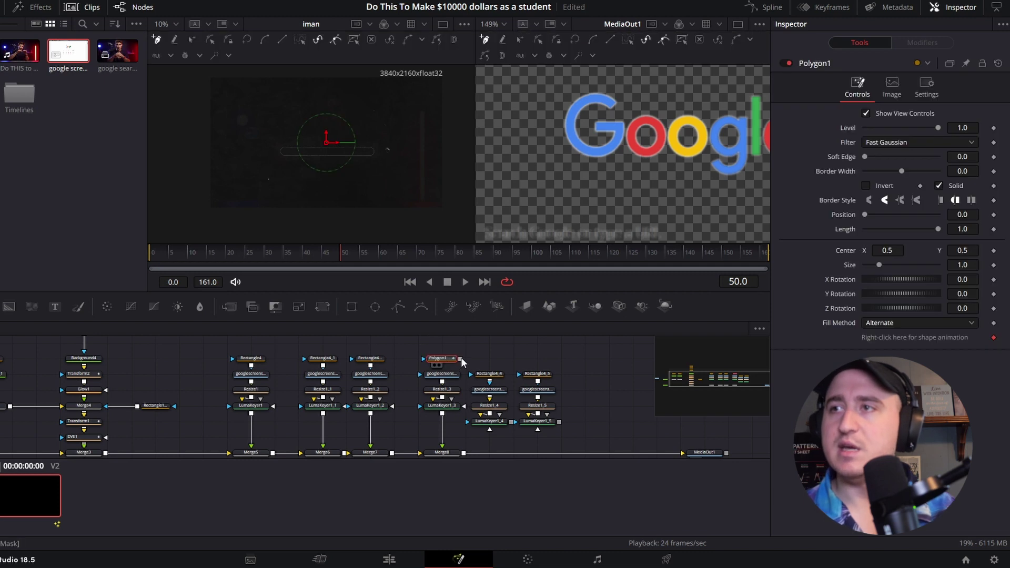
pyautogui.click(442, 374)
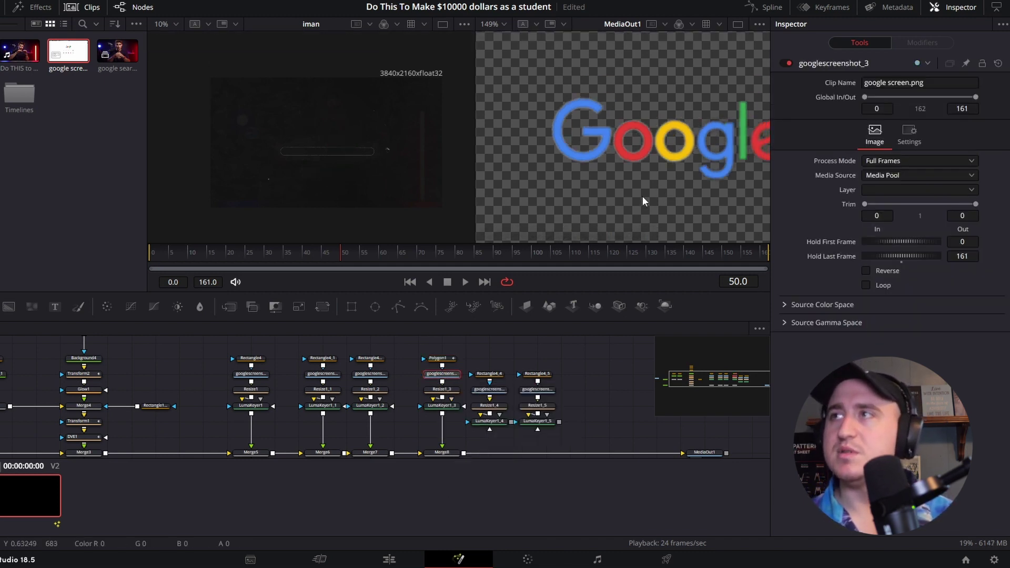
# - Draw a closed polygon mask around the blue g with Polygon1, keeping the neighbouring yellow o and green l outside it
pyautogui.moveTo(642, 195); pyautogui.dragTo(575, 200)
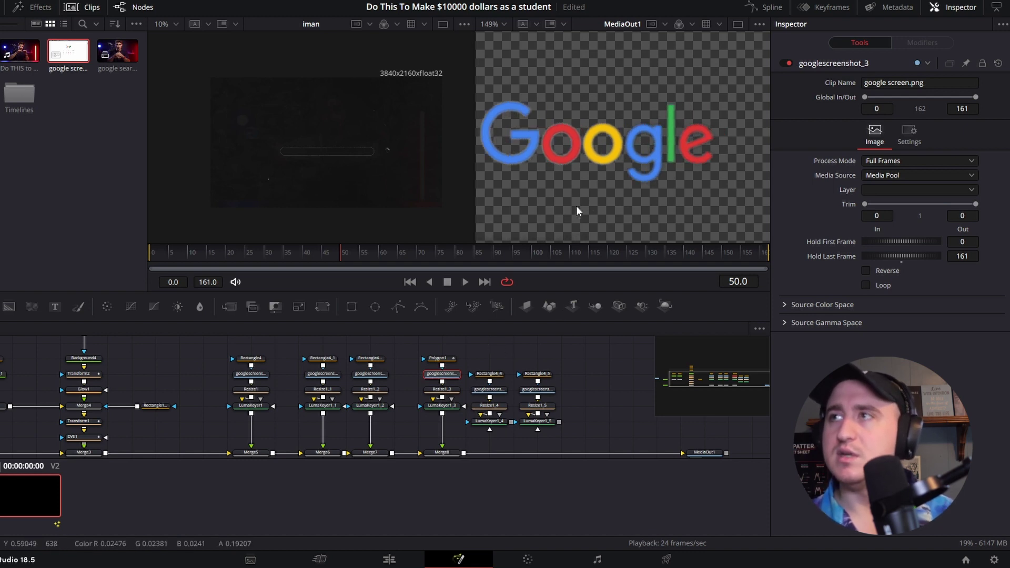
pyautogui.click(445, 405)
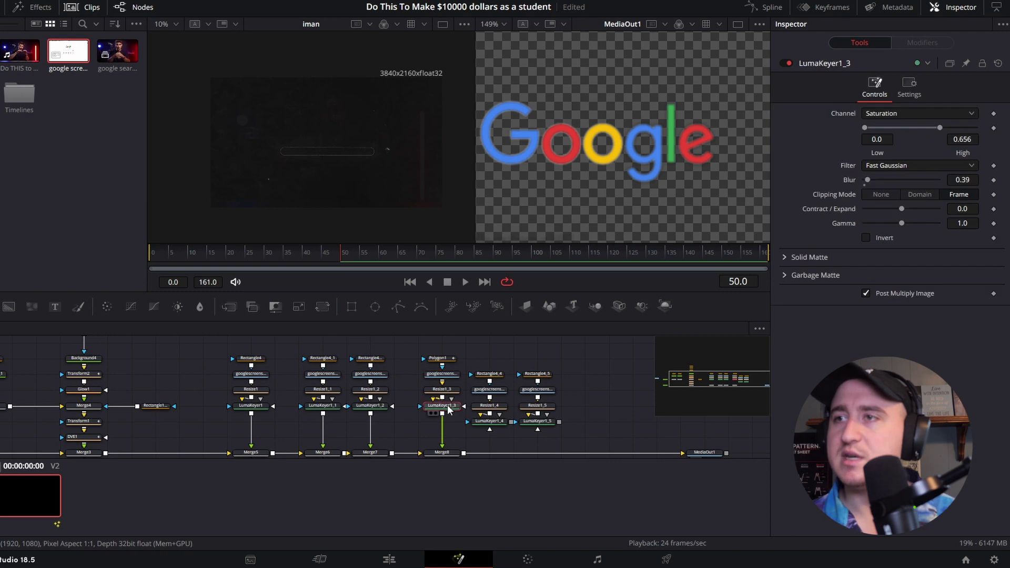
pyautogui.click(439, 358)
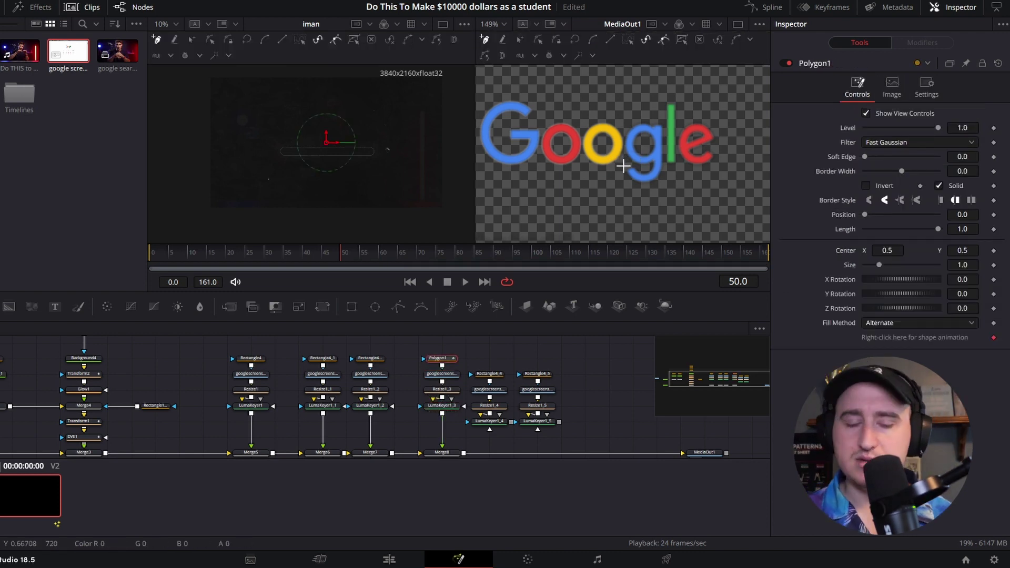
pyautogui.scroll(3, 620, 166)
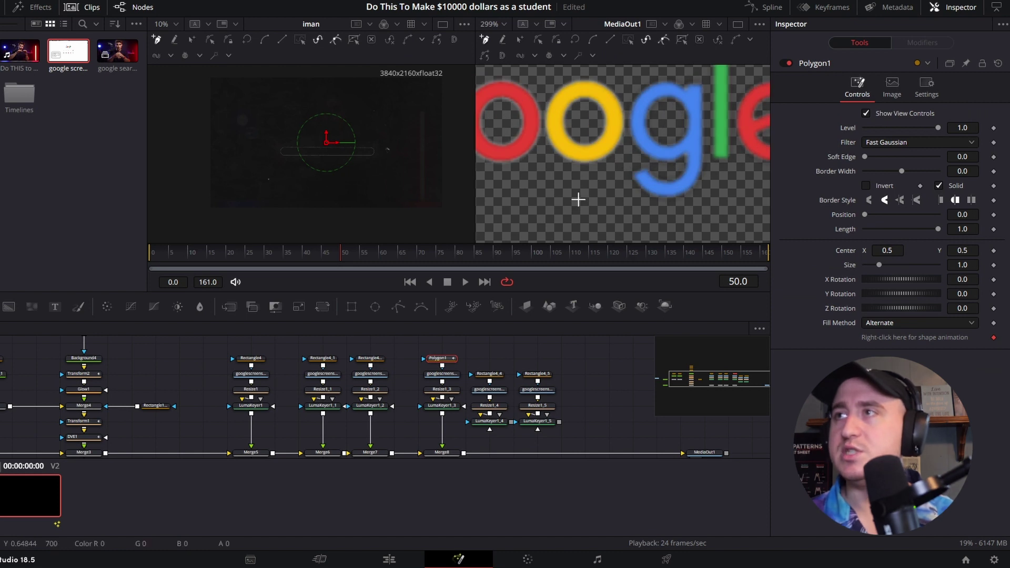
pyautogui.click(627, 167)
pyautogui.click(629, 85)
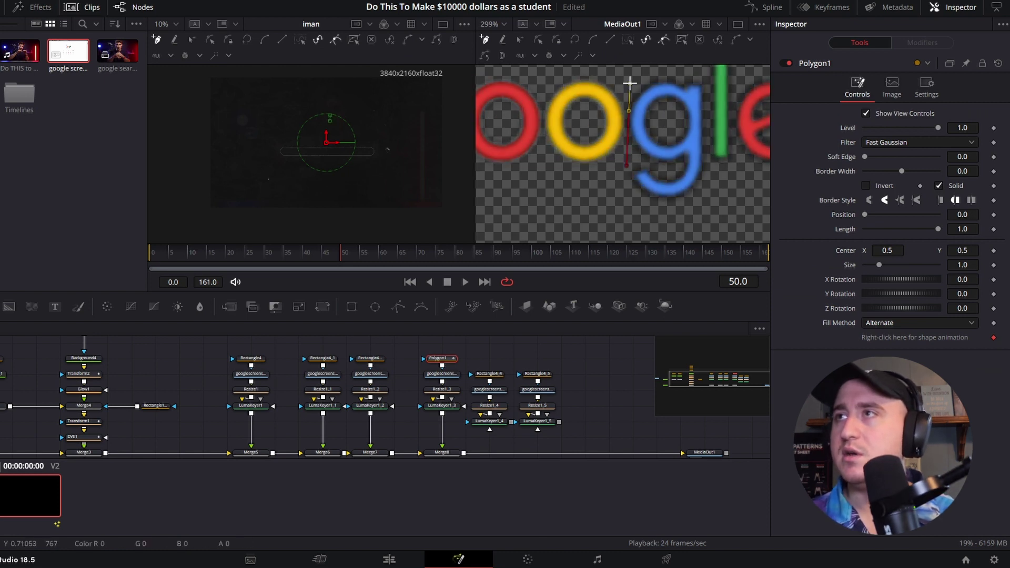
pyautogui.click(629, 113)
pyautogui.moveTo(642, 114); pyautogui.dragTo(620, 165)
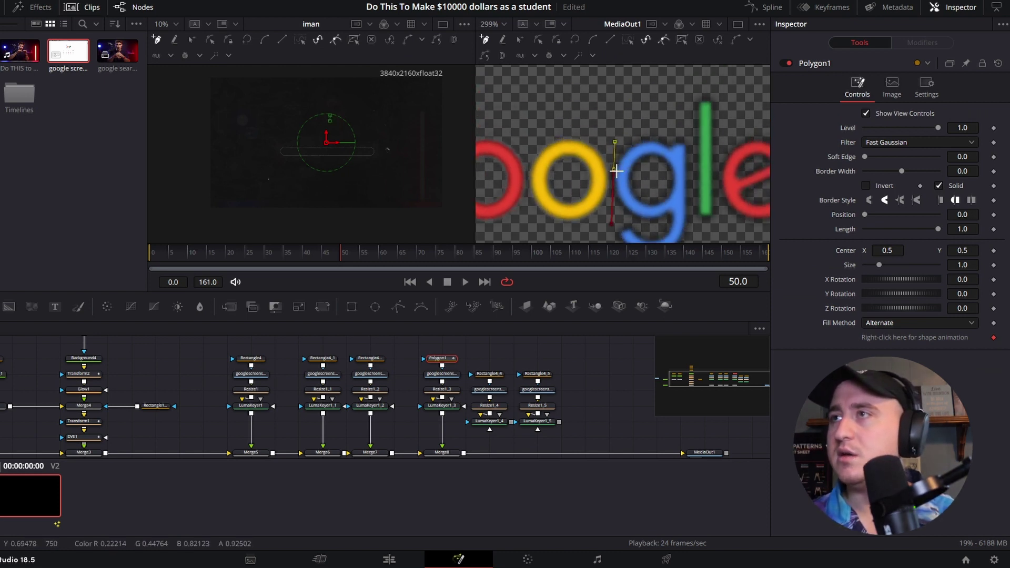
pyautogui.click(662, 120)
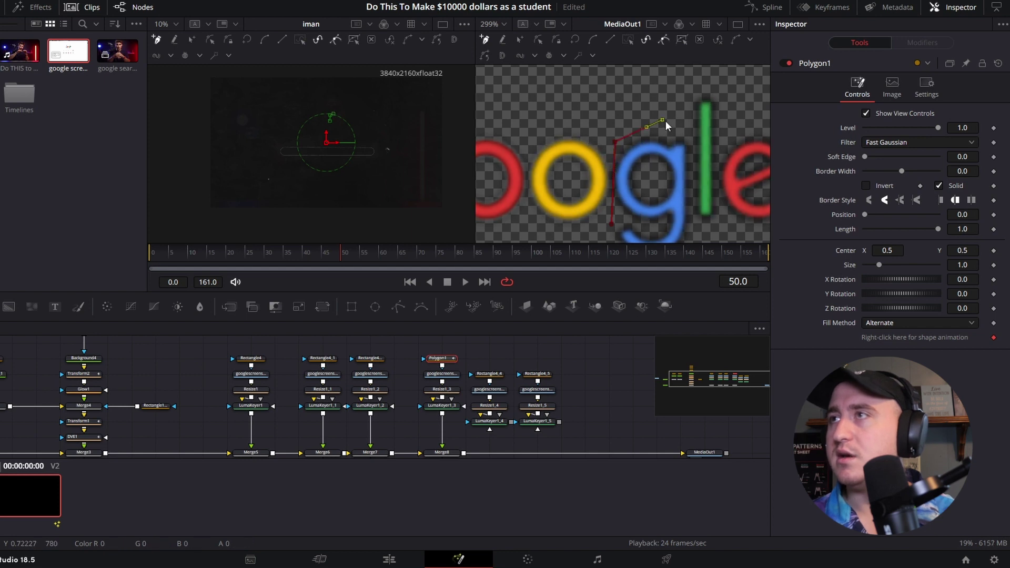
pyautogui.click(685, 132)
pyautogui.click(691, 201)
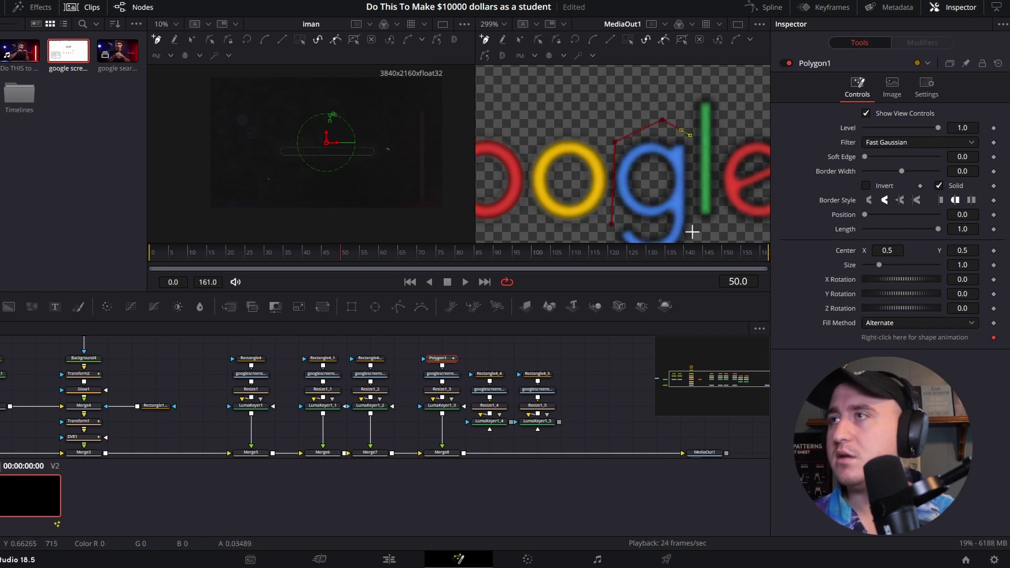
pyautogui.click(691, 233)
pyautogui.moveTo(690, 227); pyautogui.dragTo(665, 129)
pyautogui.click(649, 173)
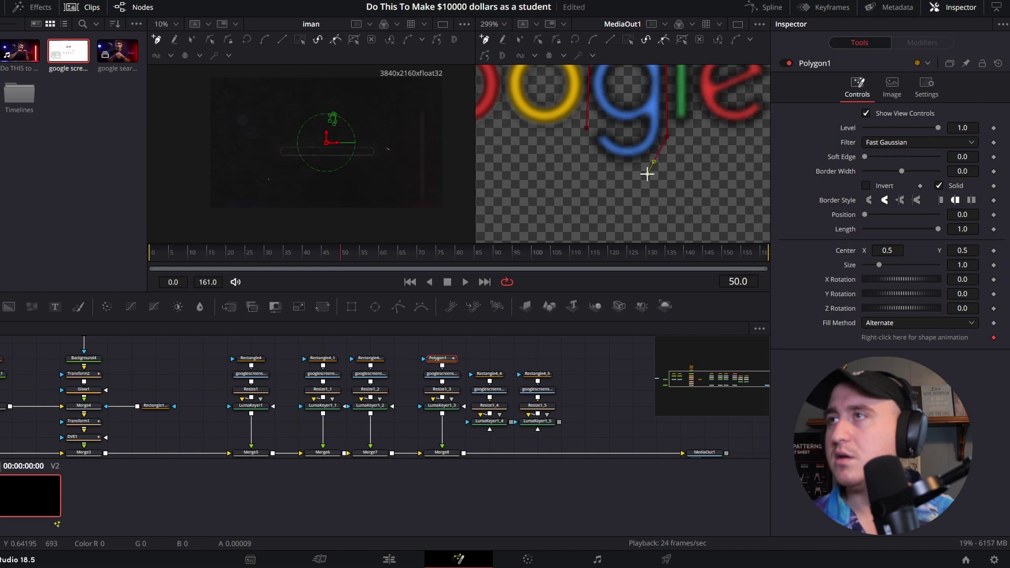
pyautogui.click(600, 174)
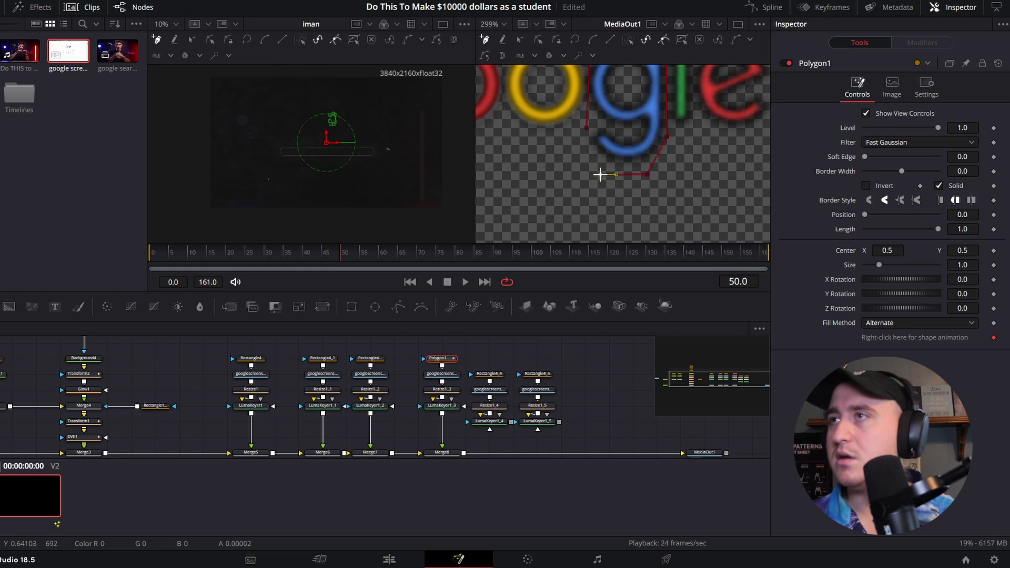
pyautogui.click(586, 129)
# - Nudge the polygon's upper-left, upper-right and lower-right points slightly outward to clear the edges of the blue g
pyautogui.scroll(2, 586, 130)
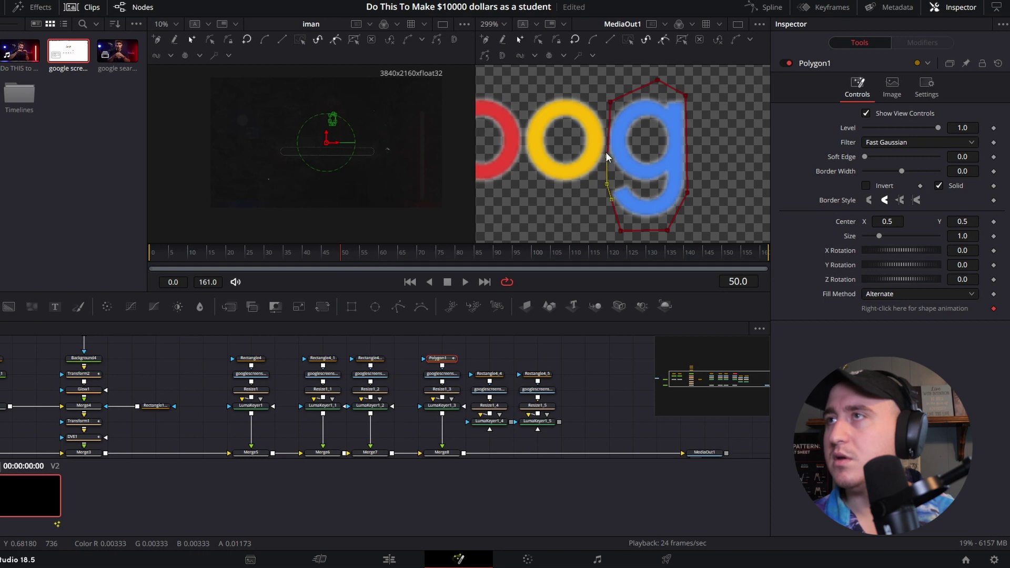
pyautogui.click(610, 103)
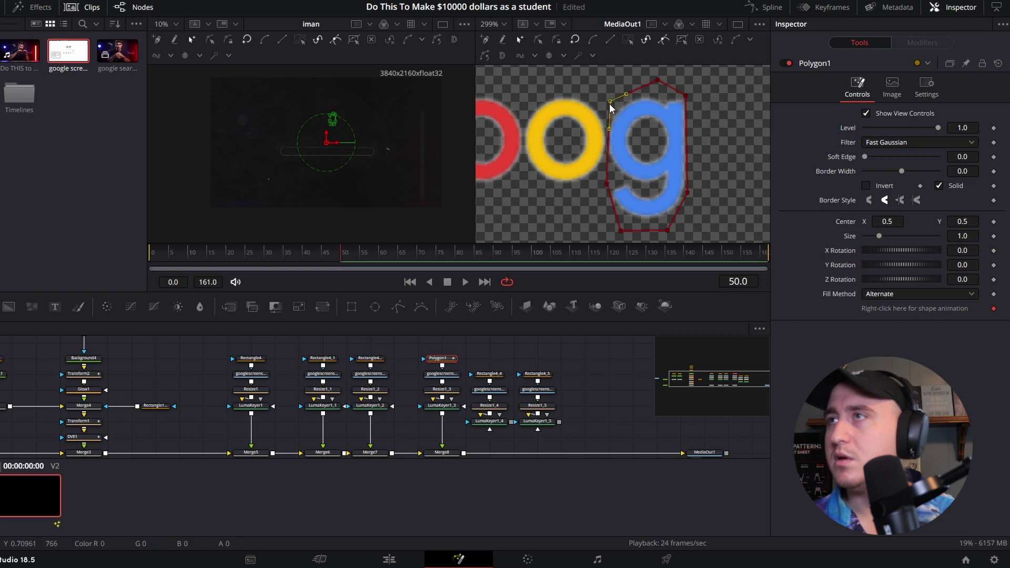
pyautogui.moveTo(609, 104); pyautogui.dragTo(607, 103)
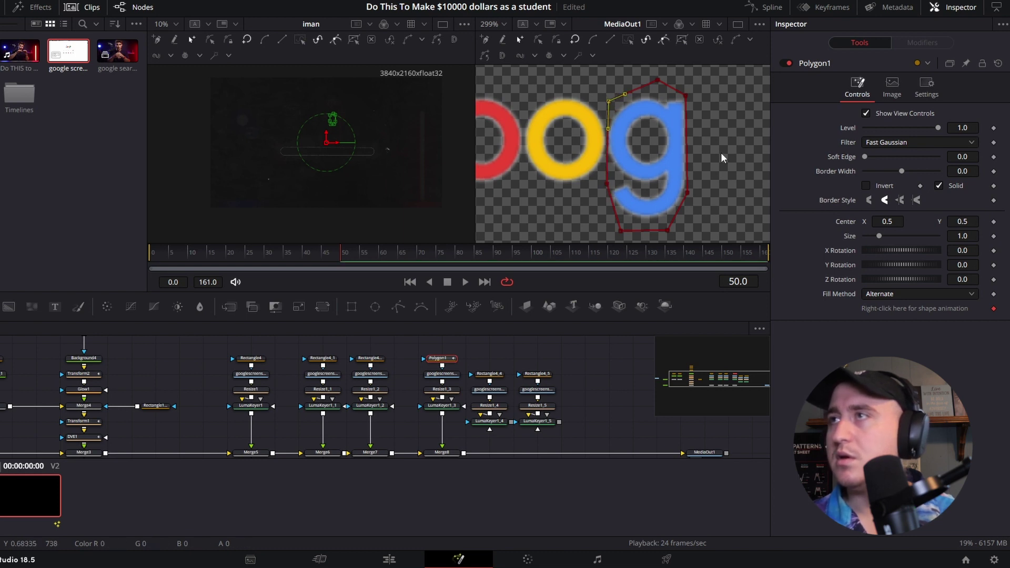
pyautogui.moveTo(685, 95); pyautogui.dragTo(689, 95)
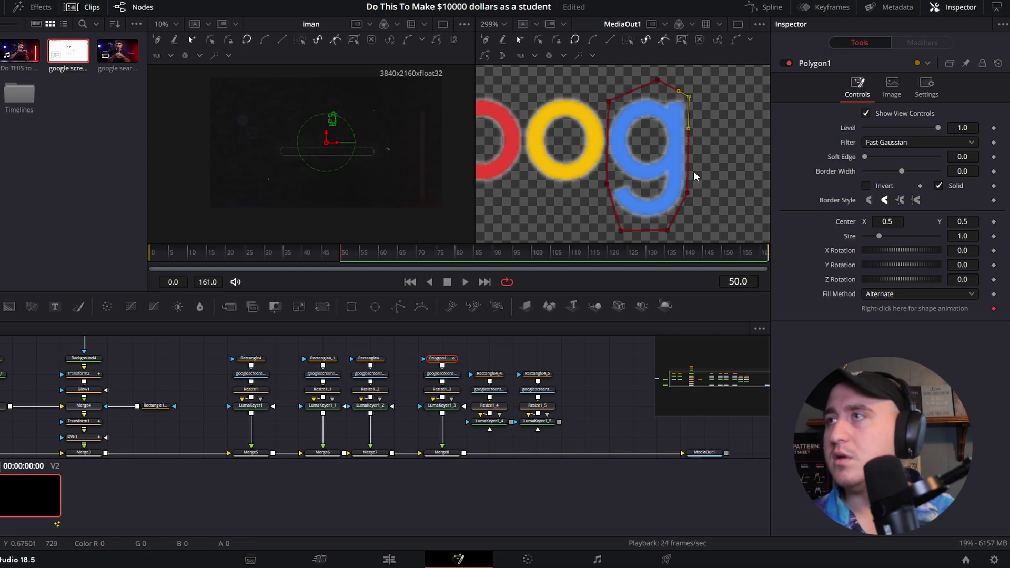
pyautogui.moveTo(687, 191); pyautogui.dragTo(690, 190)
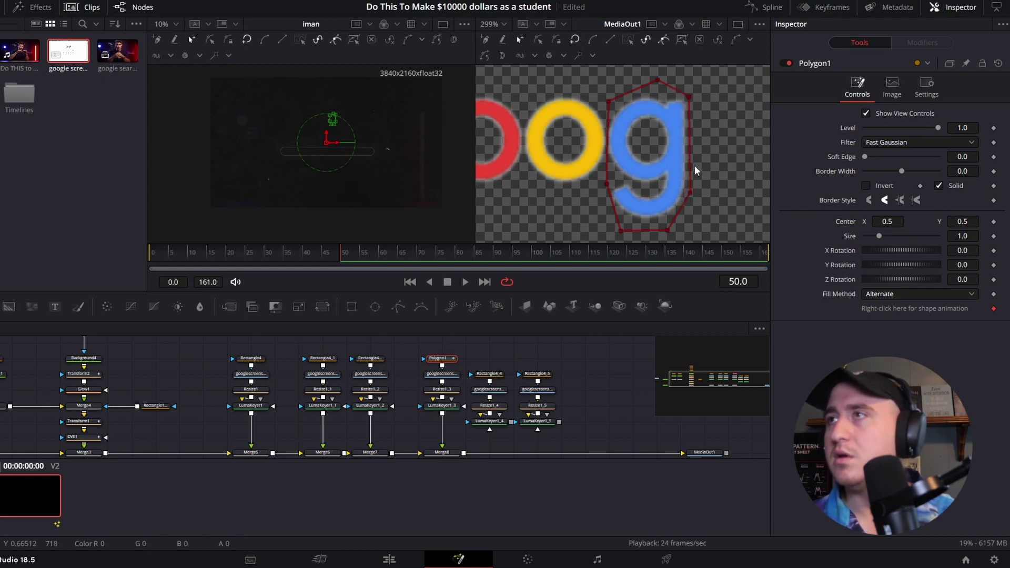
# - Merge LumaKeyer1_4 over the output of Merge8, ahead of MediaOut1
pyautogui.scroll(-5, 709, 143)
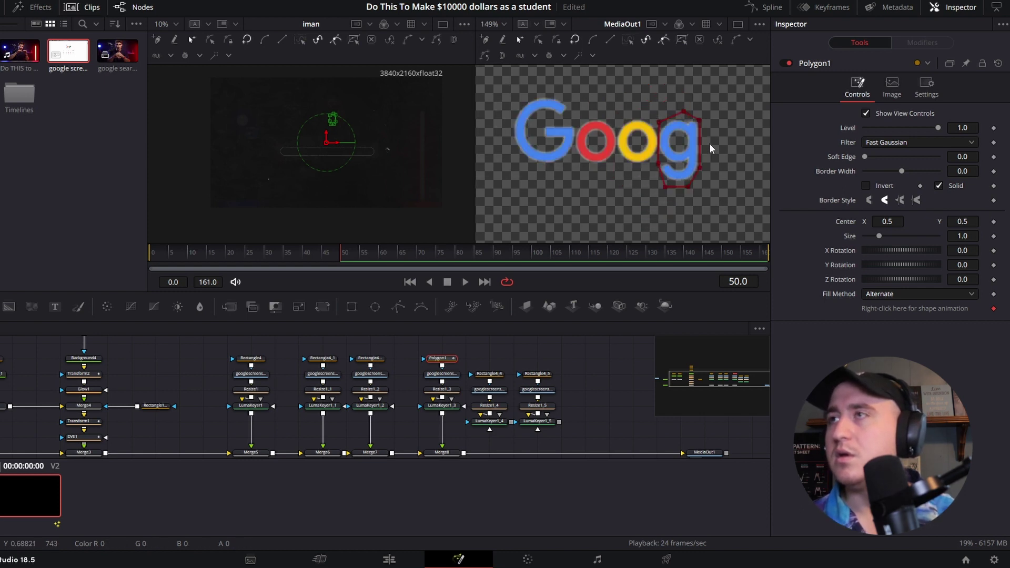
pyautogui.click(491, 374)
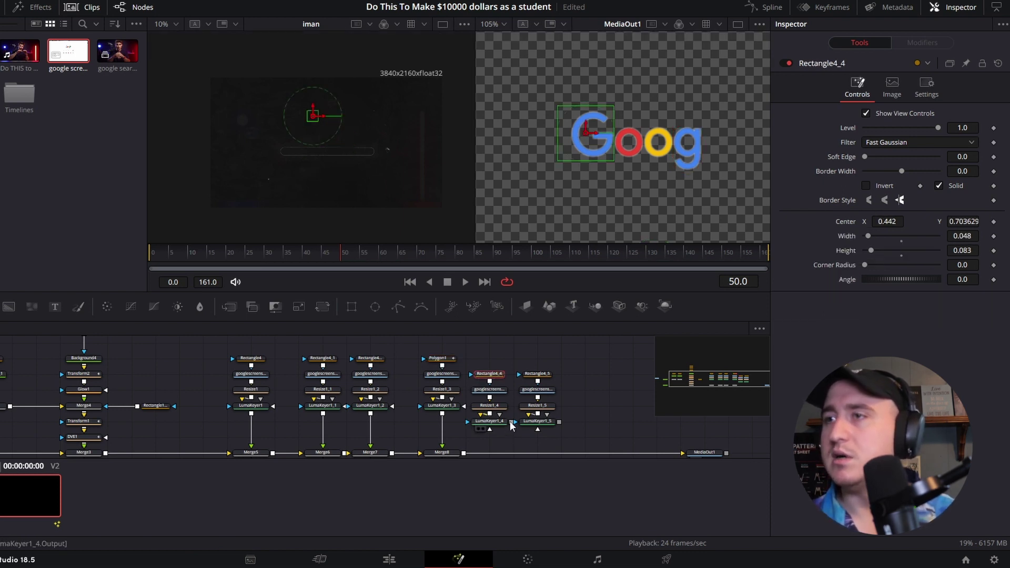
pyautogui.moveTo(510, 421); pyautogui.dragTo(462, 454)
pyautogui.scroll(-1, 468, 437)
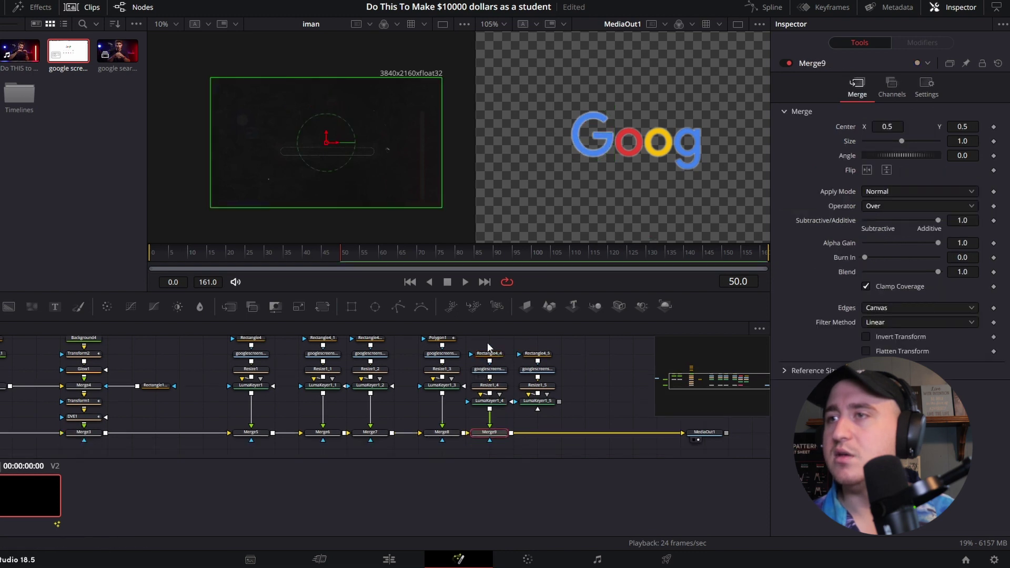
# - Raise the node stack from Rectangle4_4 to LumaKeyer1_4 level with the neighbouring letter stacks
pyautogui.scroll(1, 483, 363)
pyautogui.moveTo(482, 362); pyautogui.dragTo(497, 422)
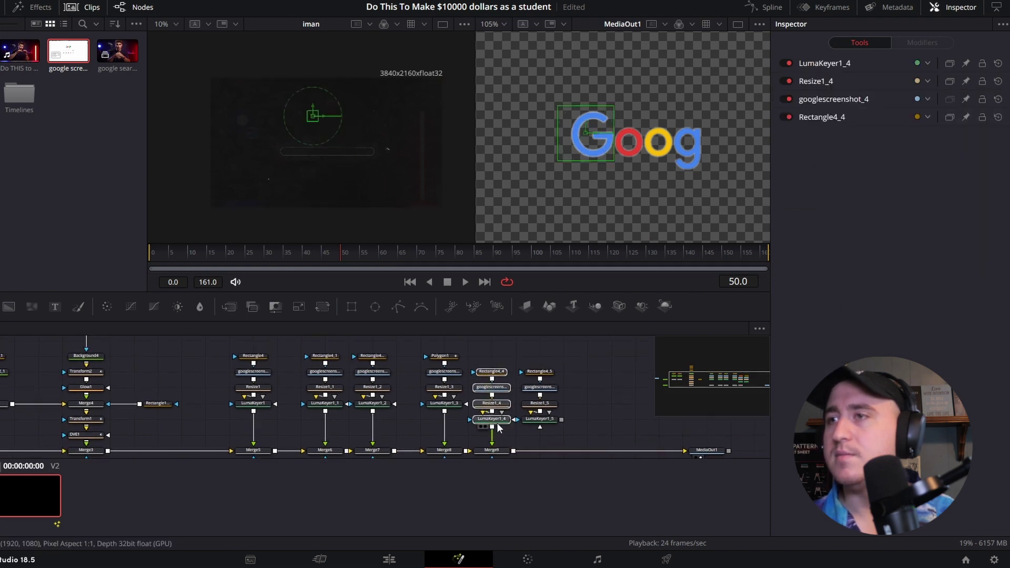
pyautogui.scroll(-1, 496, 415)
pyautogui.click(496, 403)
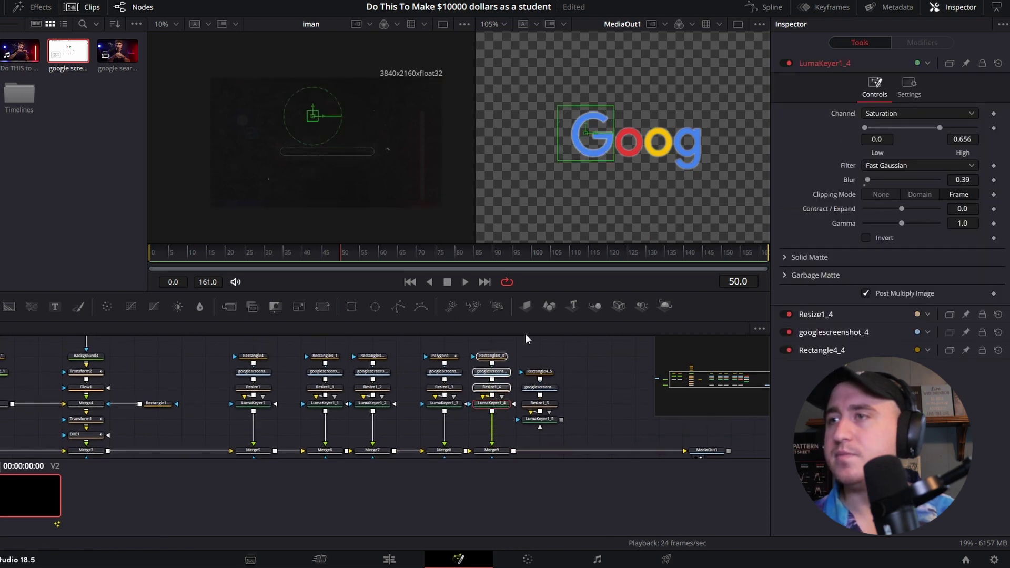
pyautogui.click(506, 418)
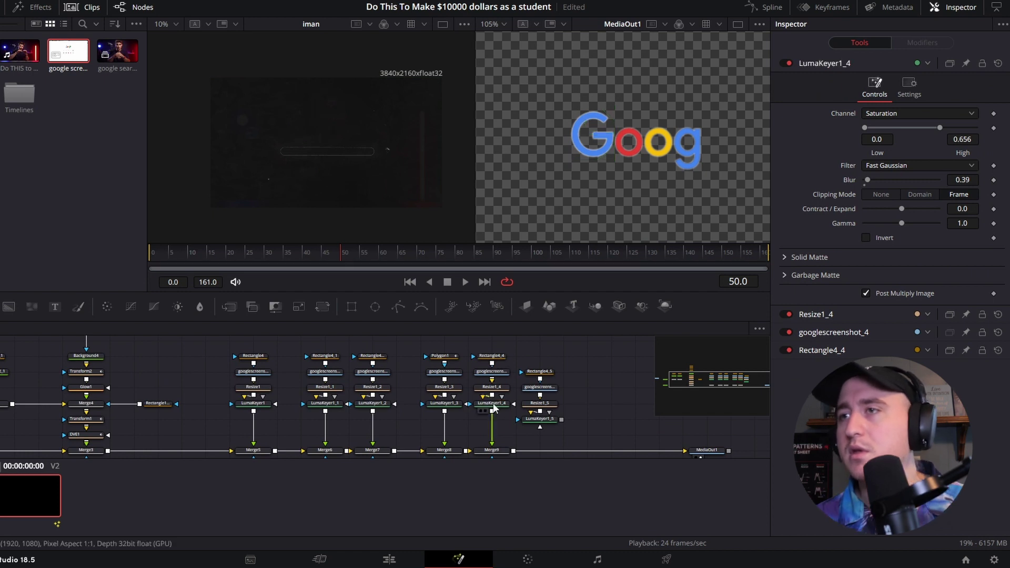
# - Fit the Rectangle4_4 mask around the green l with Center X 0.544 and Width 0.007, clear of the blue g
pyautogui.click(491, 356)
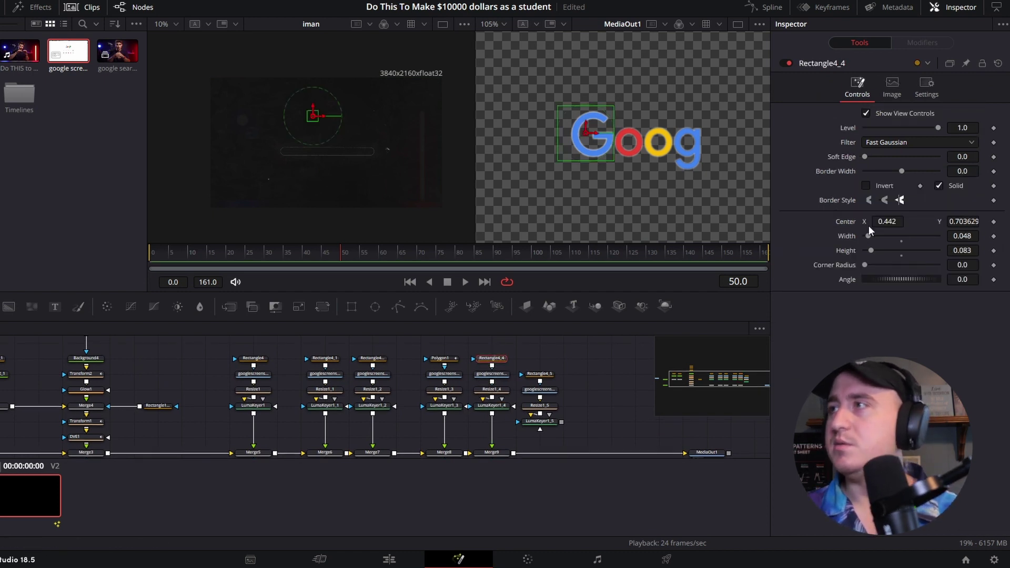
pyautogui.moveTo(882, 221); pyautogui.dragTo(926, 237)
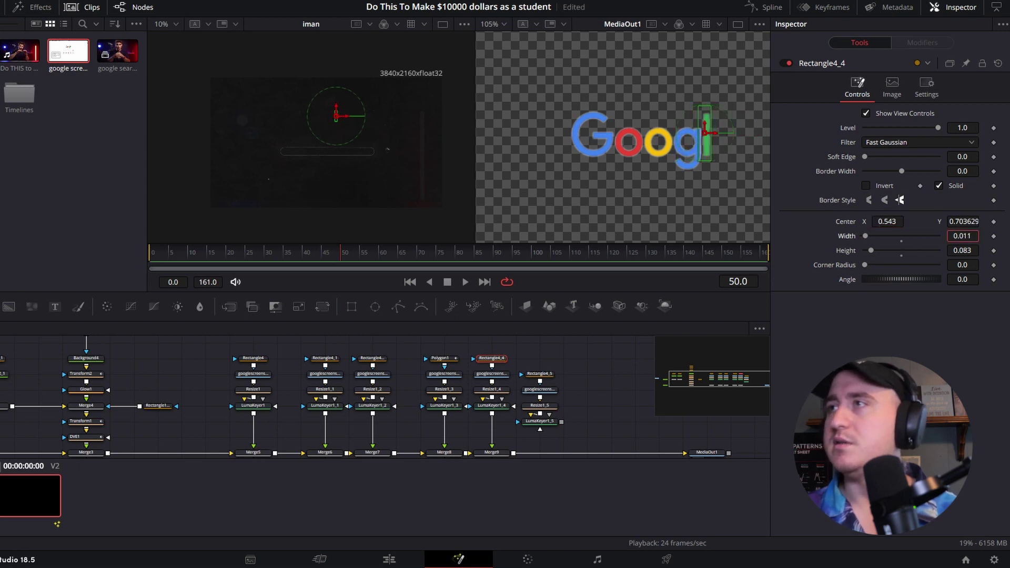
pyautogui.scroll(5, 712, 147)
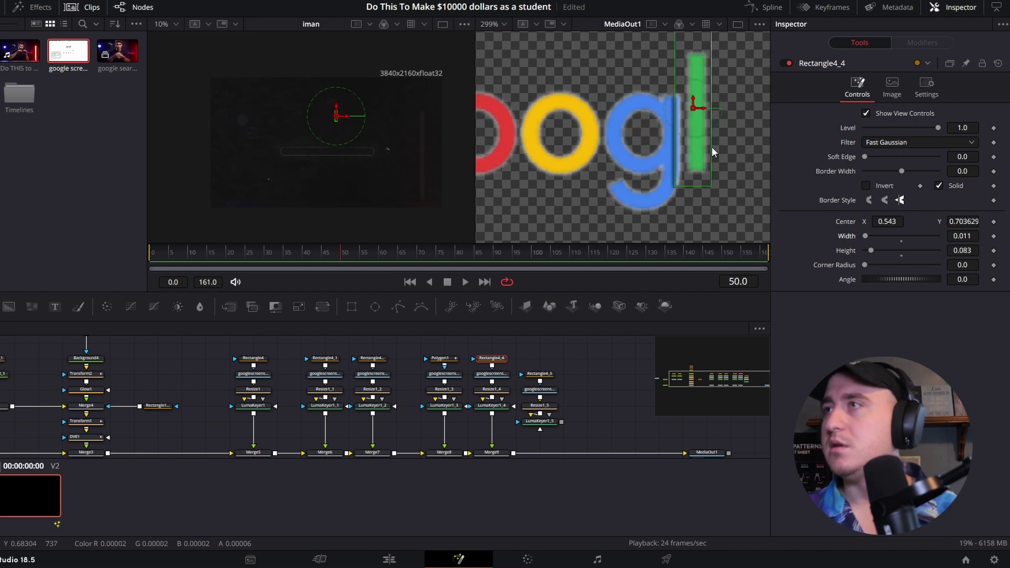
pyautogui.scroll(2, 712, 146)
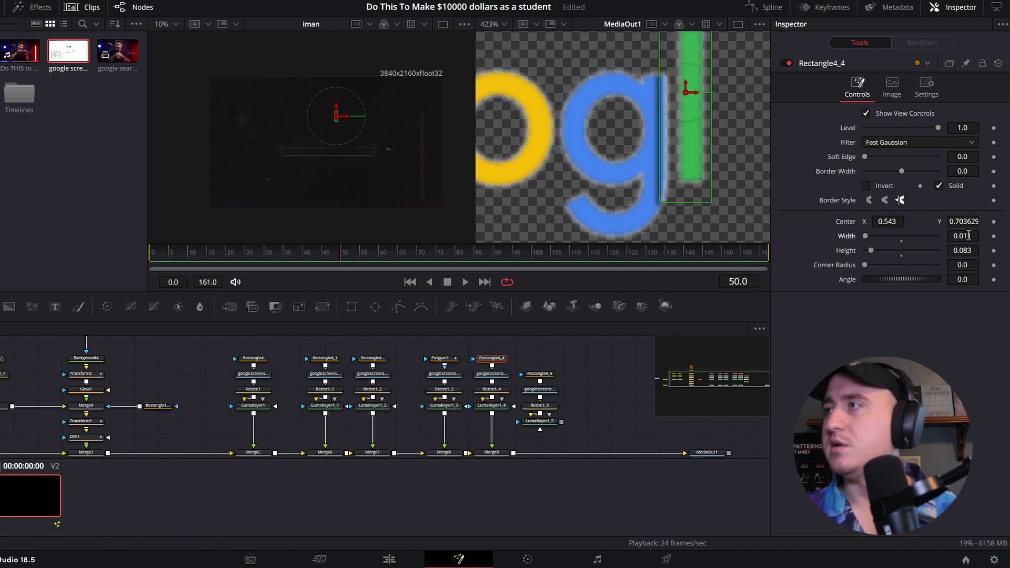
pyautogui.moveTo(969, 236); pyautogui.dragTo(949, 240)
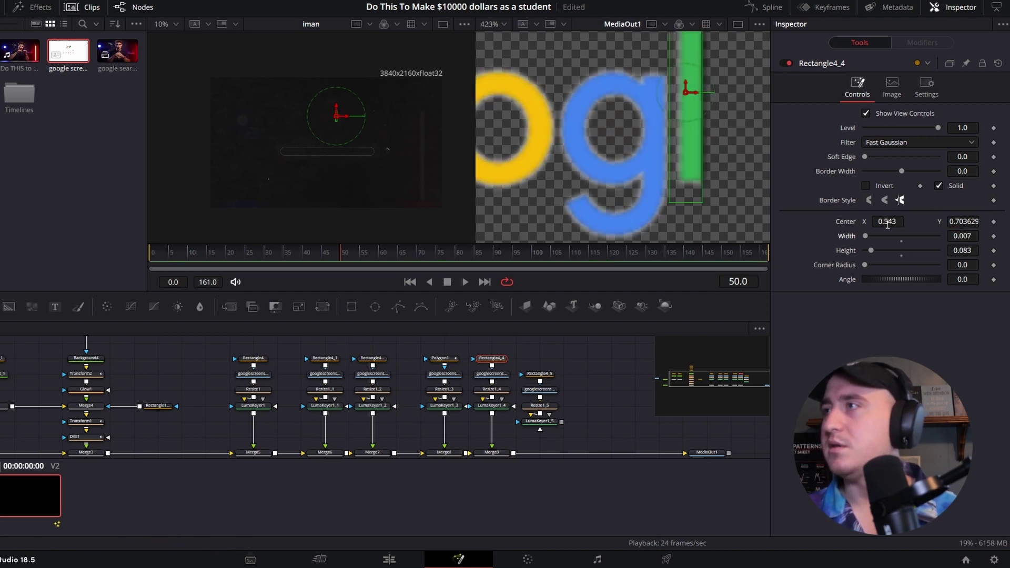
pyautogui.press('BackSpace')
pyautogui.write('4')
pyautogui.press('Return')
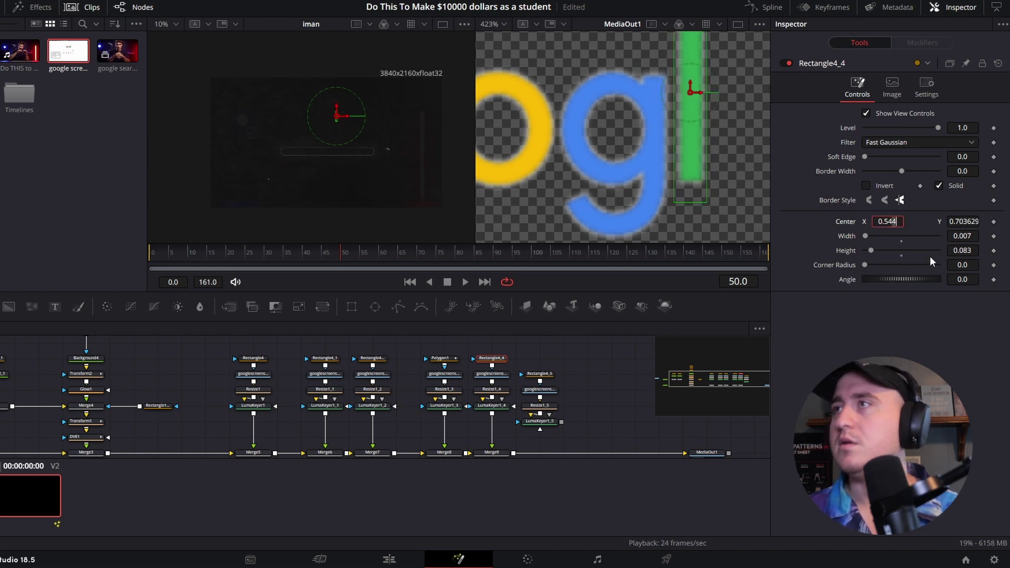
pyautogui.scroll(-3, 723, 142)
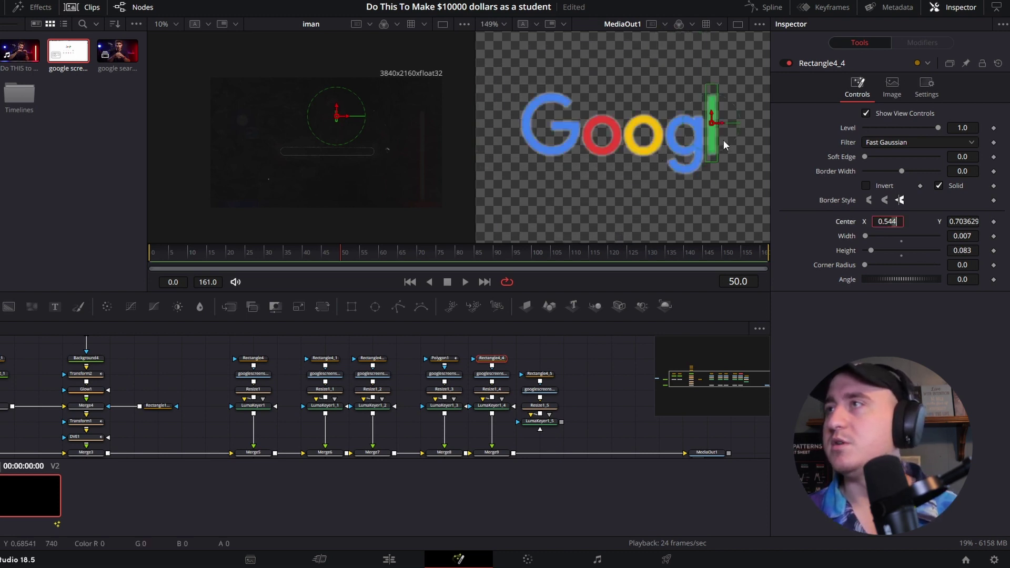
pyautogui.scroll(3, 721, 152)
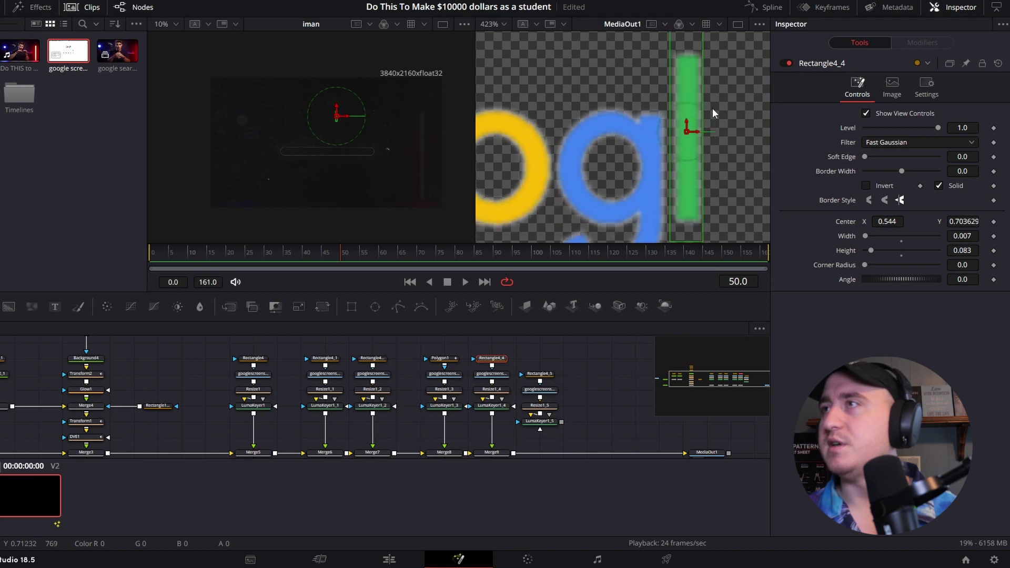
pyautogui.scroll(-3, 710, 136)
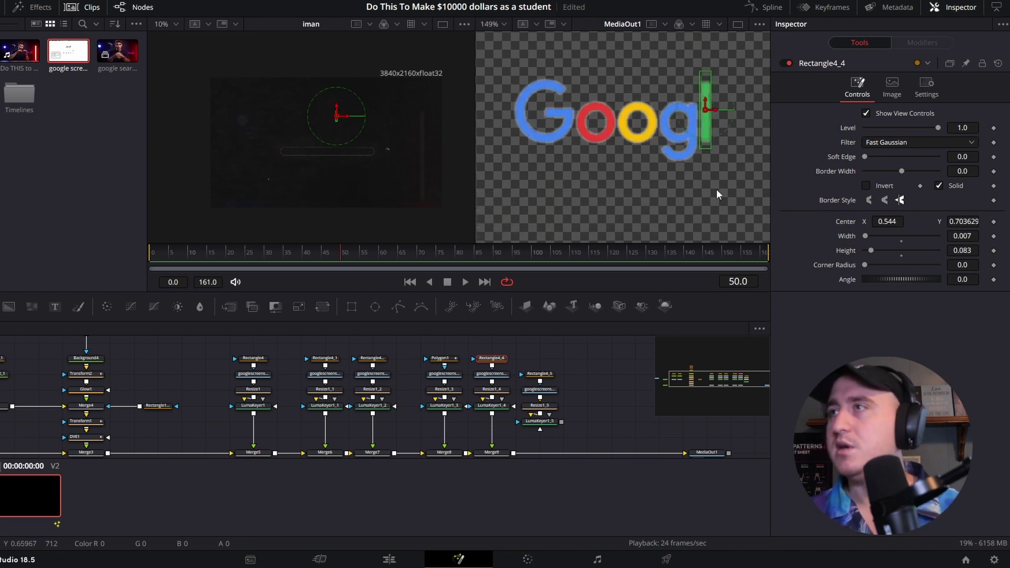
# - Merge LumaKeyer1_5 over the output of Merge9 and raise its node stack level with the others
pyautogui.moveTo(523, 355); pyautogui.dragTo(511, 454)
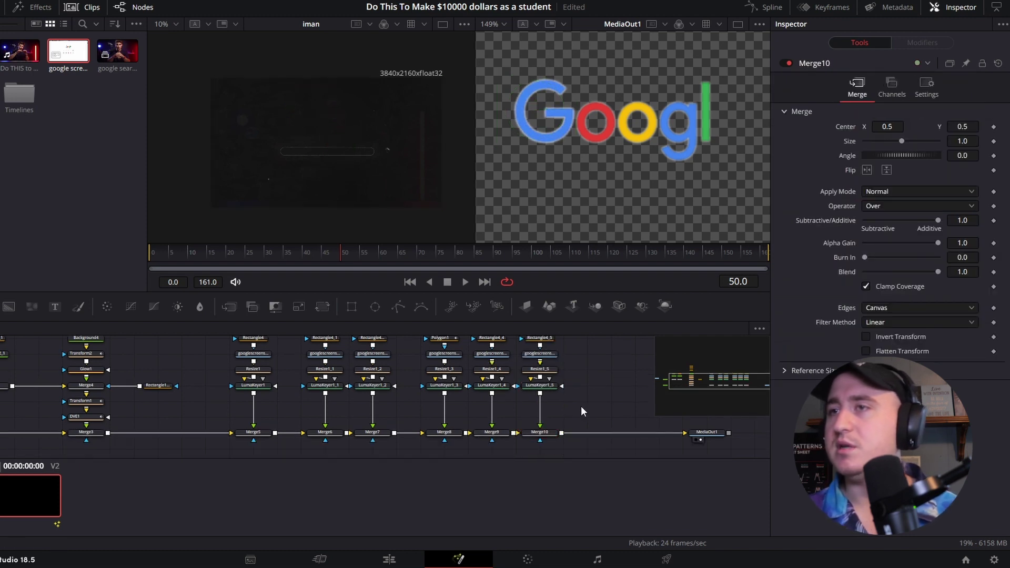
pyautogui.moveTo(581, 406); pyautogui.dragTo(591, 416)
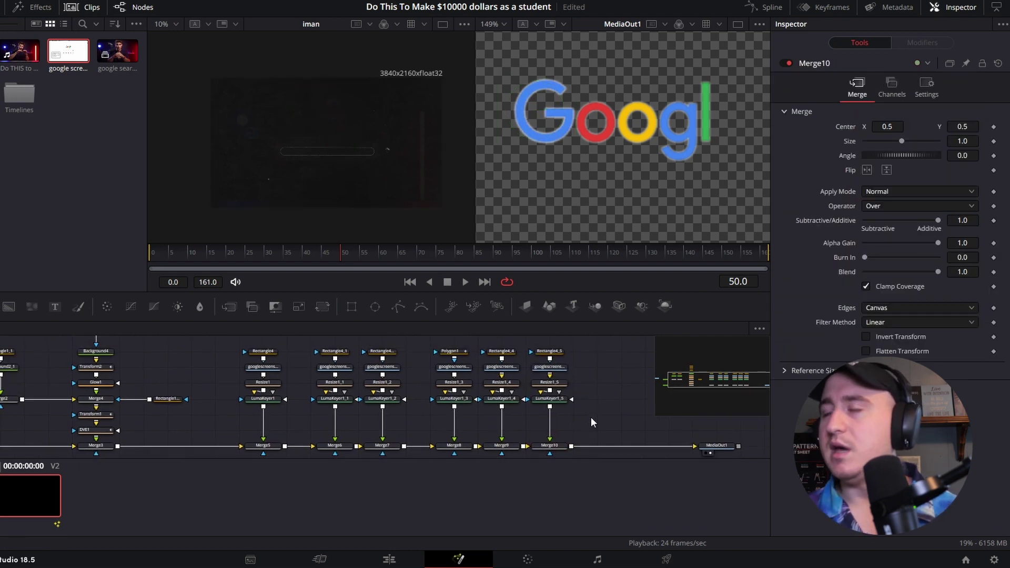
# - Place the Rectangle4_5 mask over the red e by setting its Center X to 0.572
pyautogui.click(550, 353)
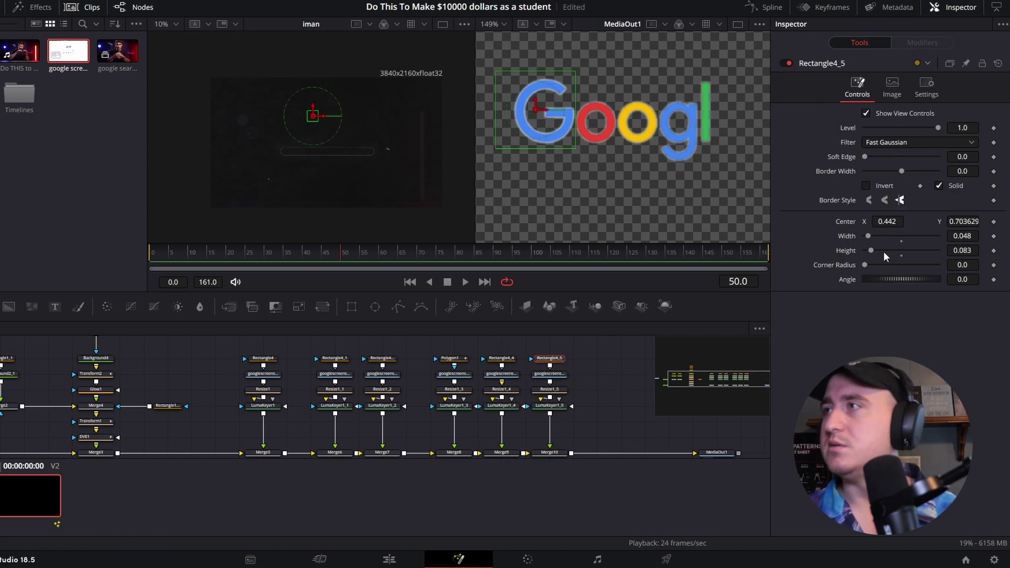
pyautogui.tripleClick(885, 222)
pyautogui.write('0.572')
pyautogui.press('Return')
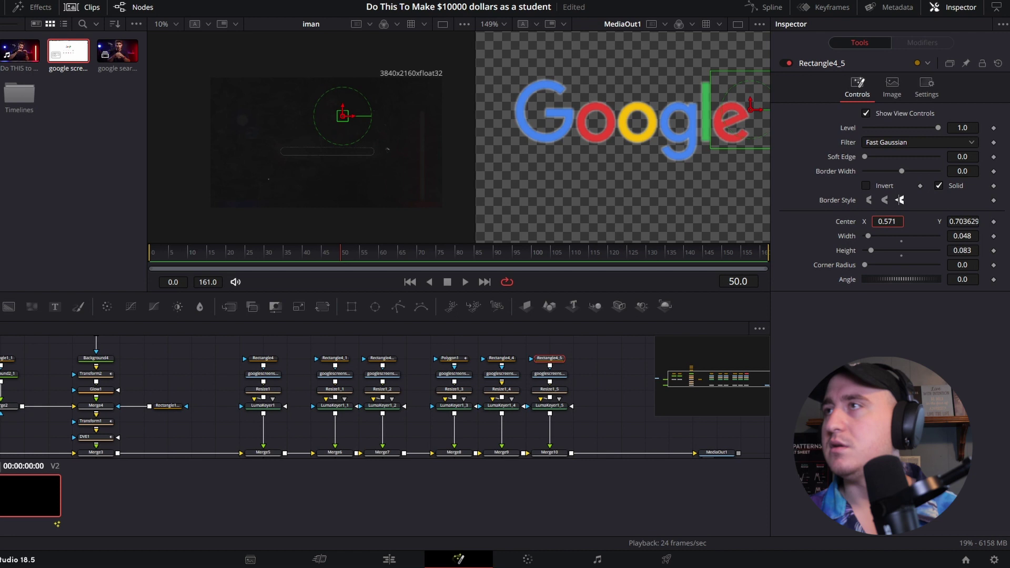
pyautogui.click(897, 222)
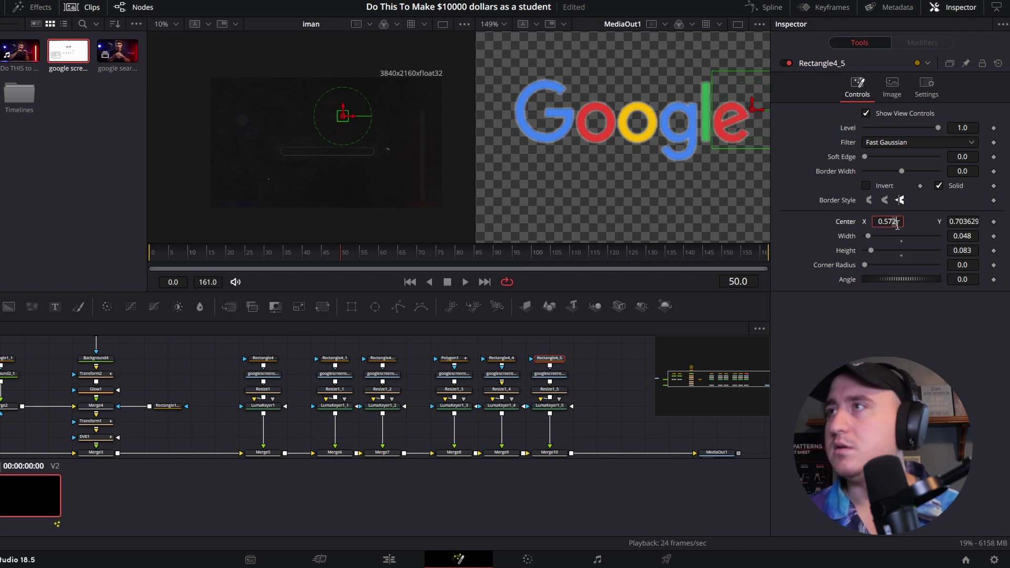
pyautogui.press('BackSpace')
pyautogui.write('3')
pyautogui.press('Return')
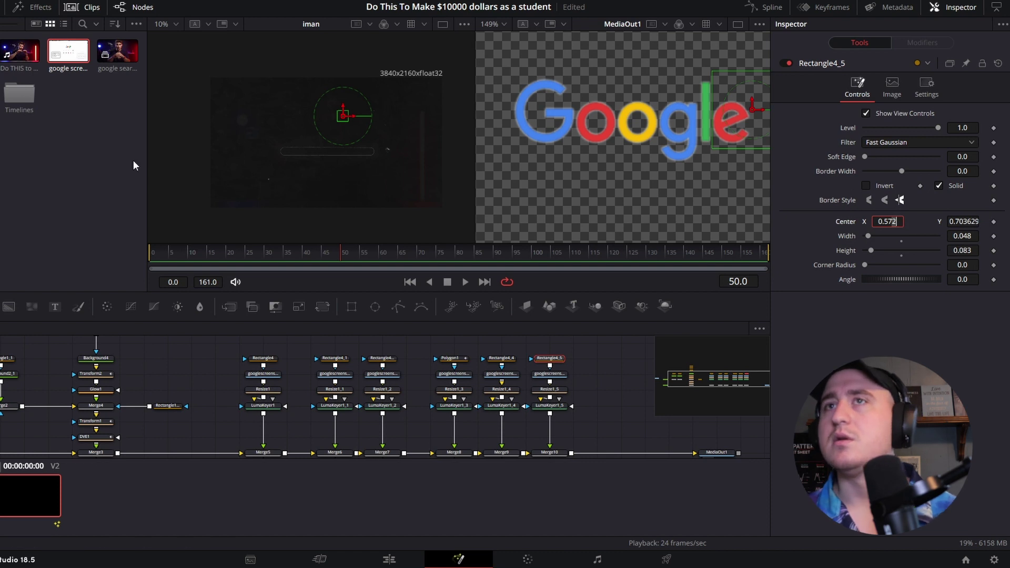
pyautogui.click(108, 177)
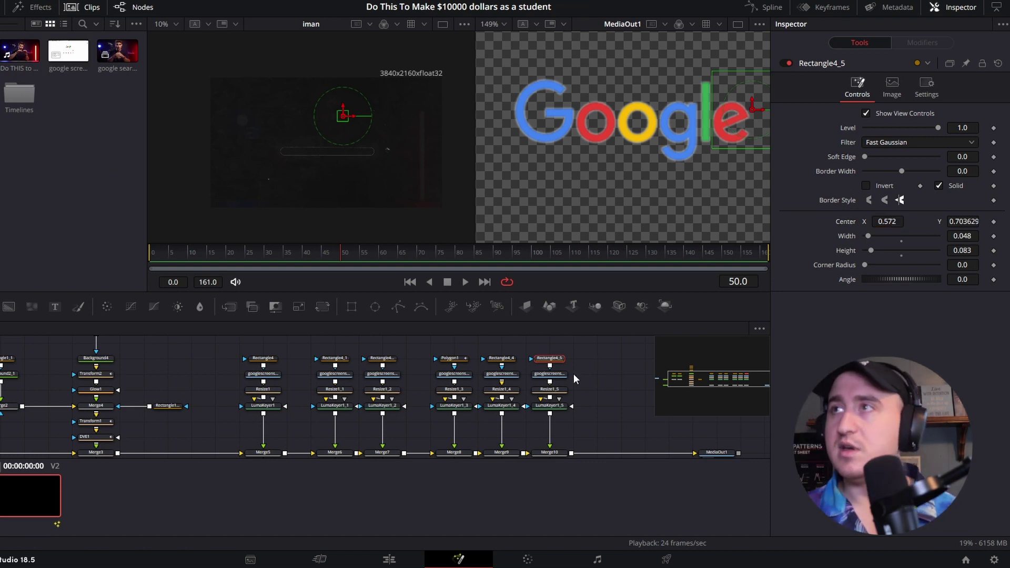
pyautogui.click(601, 389)
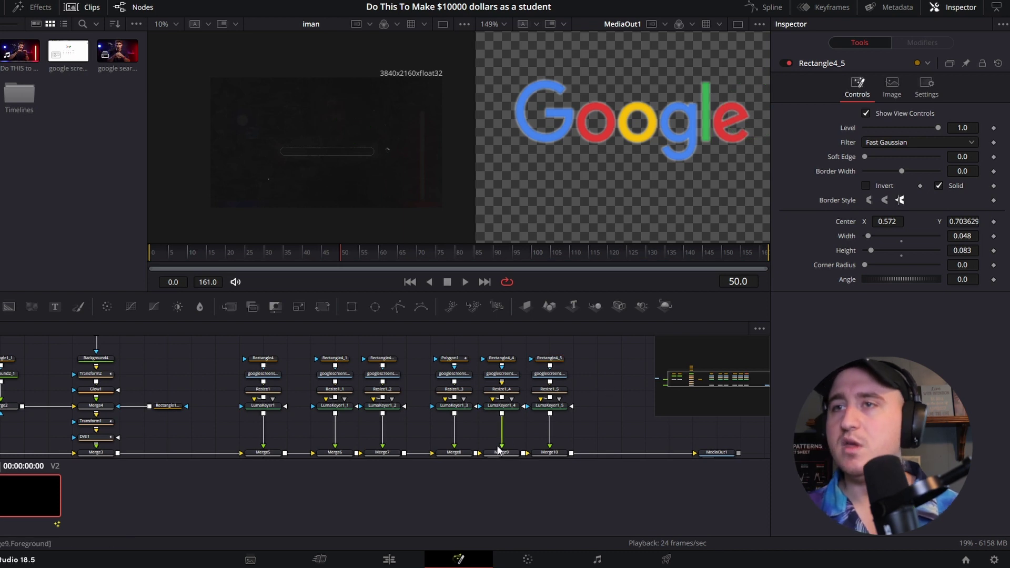
# - Go to frame 96 and compare the whole frame with the reference clip
pyautogui.moveTo(311, 419); pyautogui.dragTo(322, 437)
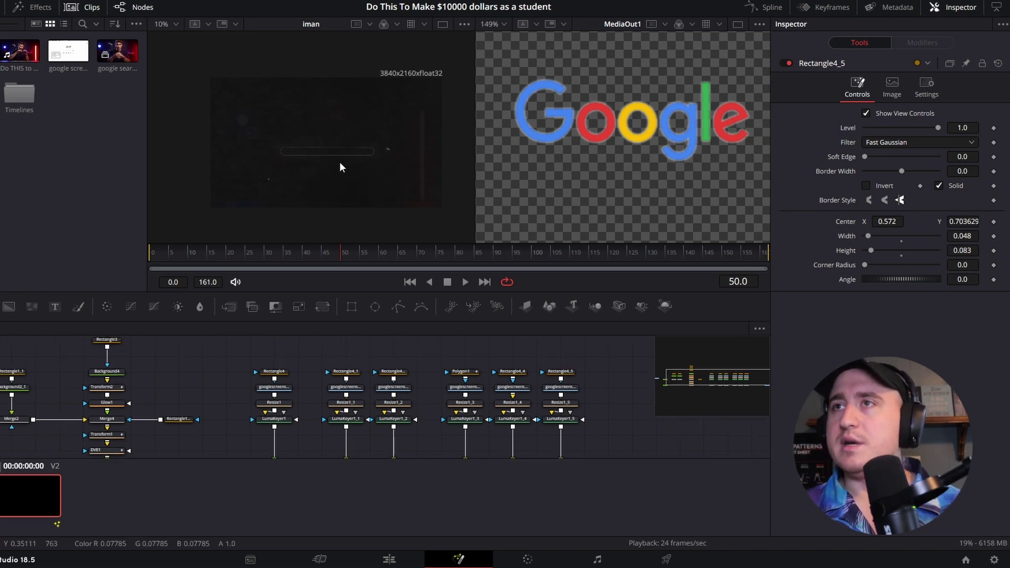
pyautogui.scroll(-1, 339, 141)
pyautogui.moveTo(339, 258); pyautogui.dragTo(425, 268)
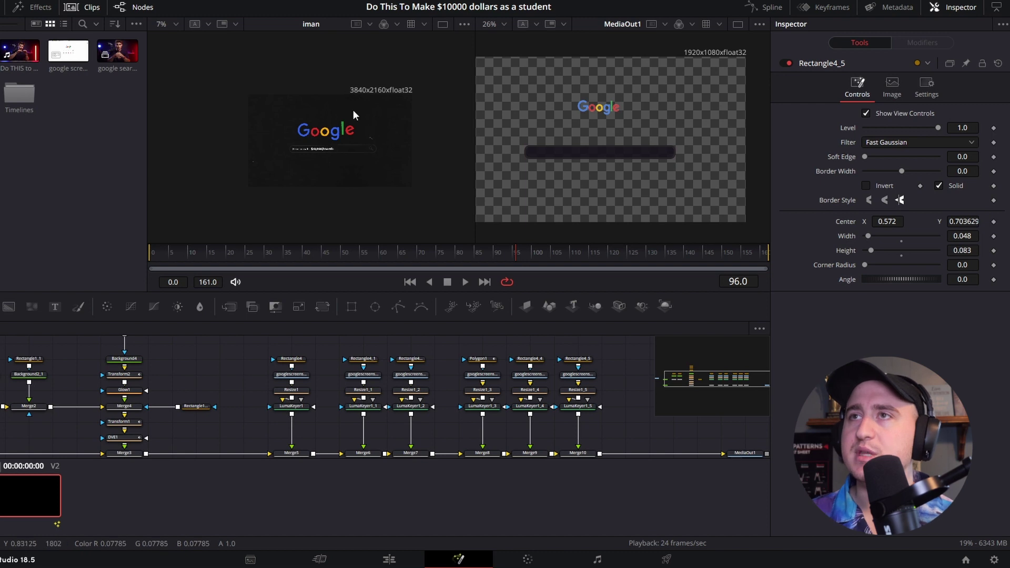
# - Detach all six letter stacks with Merge5 through Merge10 from the main flow and place them above it
pyautogui.moveTo(471, 375); pyautogui.dragTo(475, 389)
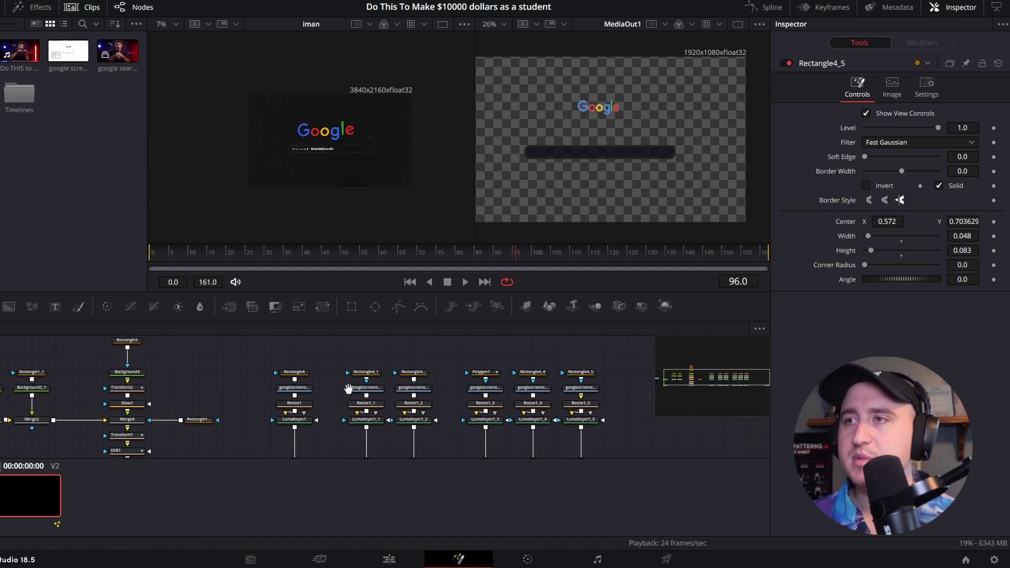
pyautogui.moveTo(348, 388); pyautogui.dragTo(321, 361)
pyautogui.moveTo(245, 339); pyautogui.dragTo(602, 449)
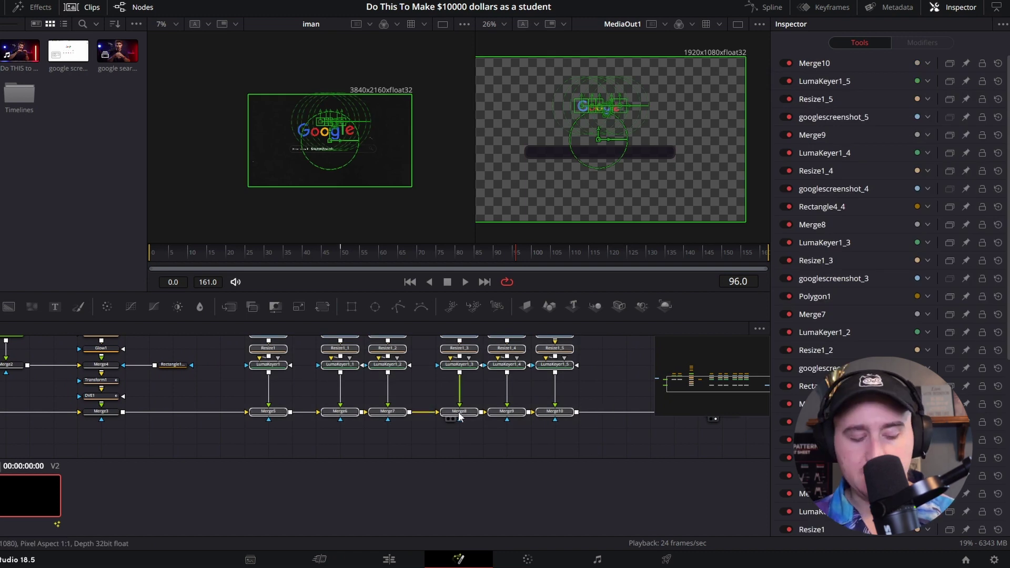
pyautogui.moveTo(460, 415); pyautogui.dragTo(466, 373)
pyautogui.click(597, 378)
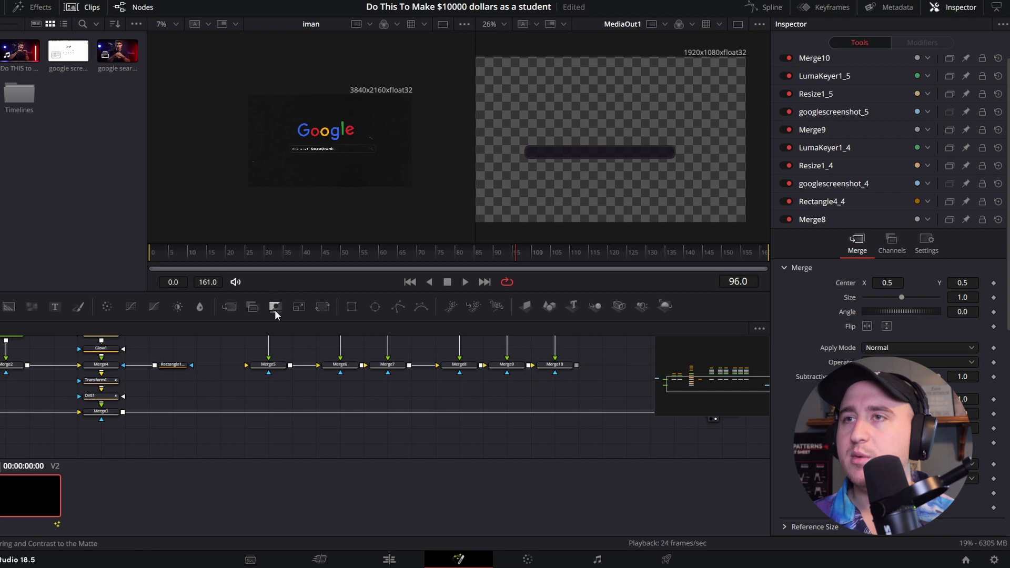
# - Insert a Merge node between Merge3 and MediaOut1, directly below Merge10, and connect Merge10's output as its foreground
pyautogui.moveTo(232, 307); pyautogui.dragTo(364, 412)
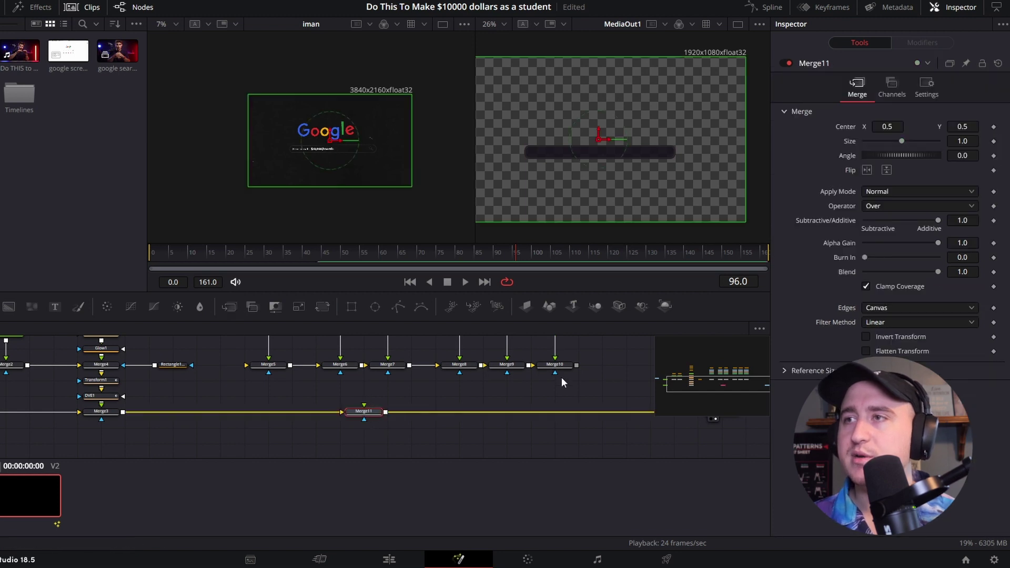
pyautogui.moveTo(576, 365); pyautogui.dragTo(564, 412)
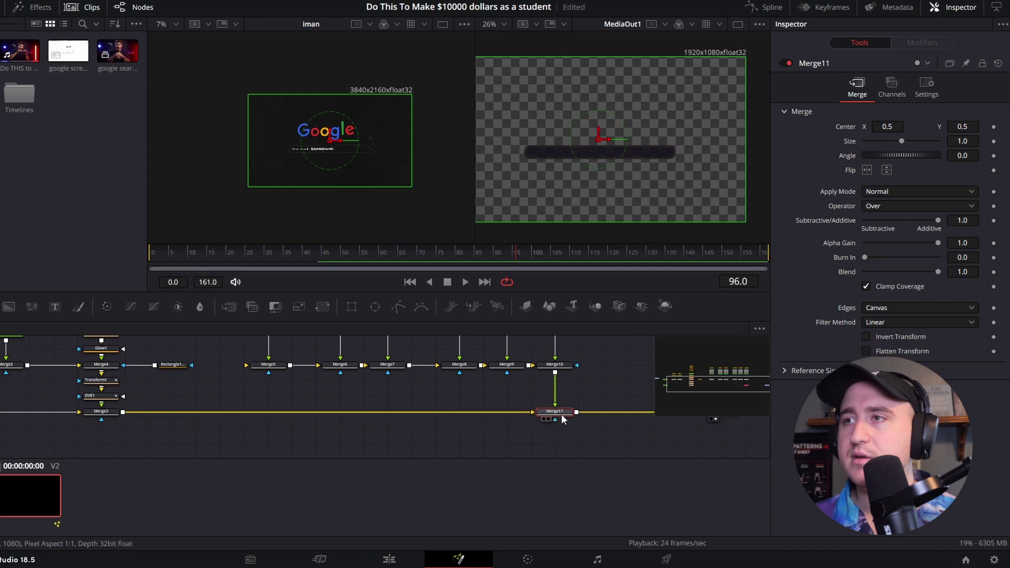
pyautogui.click(451, 390)
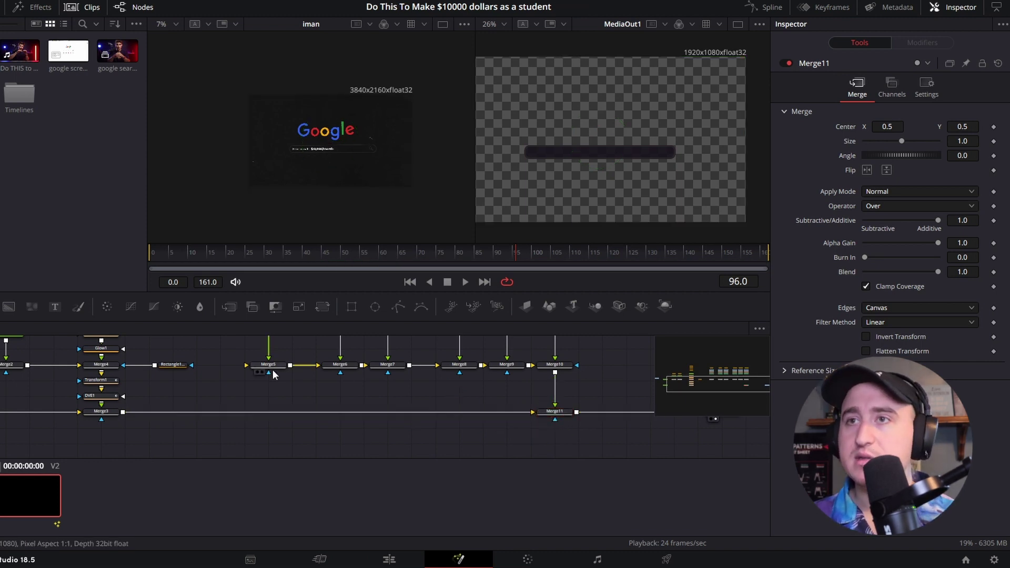
# - Add a Background node below Merge5 as its background input and set its Alpha to 0.0
pyautogui.moveTo(182, 365); pyautogui.dragTo(228, 355)
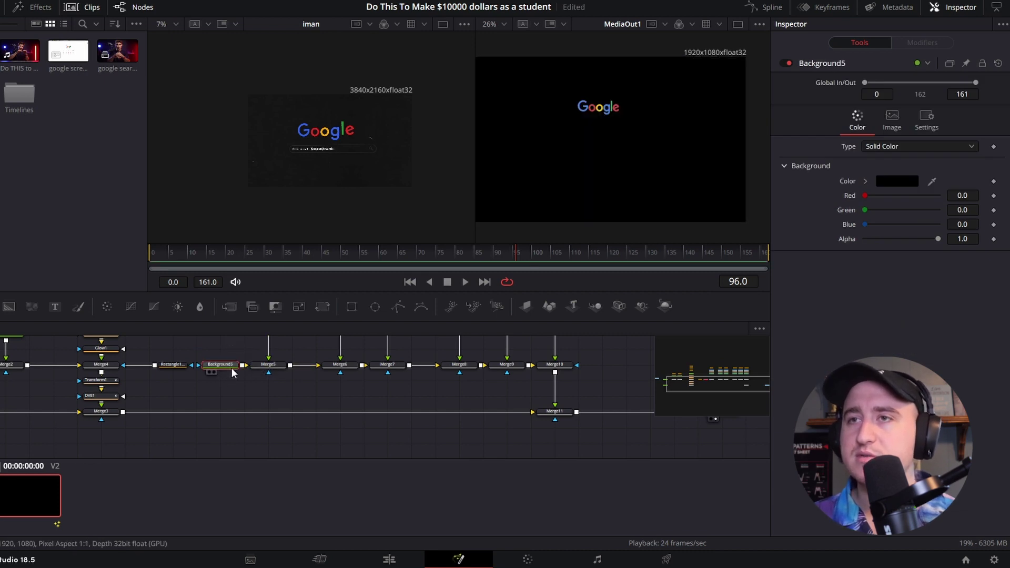
pyautogui.moveTo(256, 394); pyautogui.dragTo(281, 379)
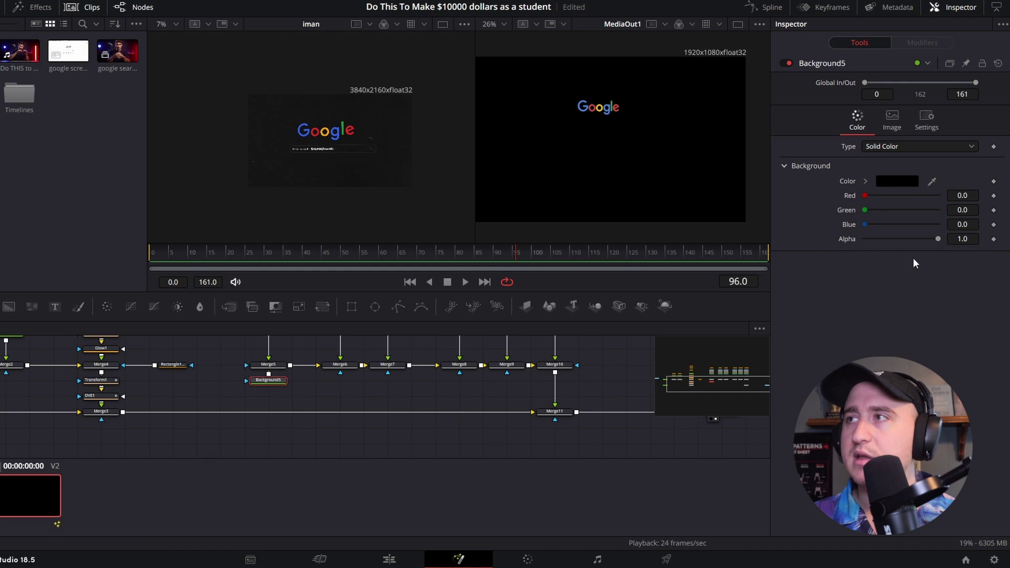
pyautogui.moveTo(937, 239); pyautogui.dragTo(851, 241)
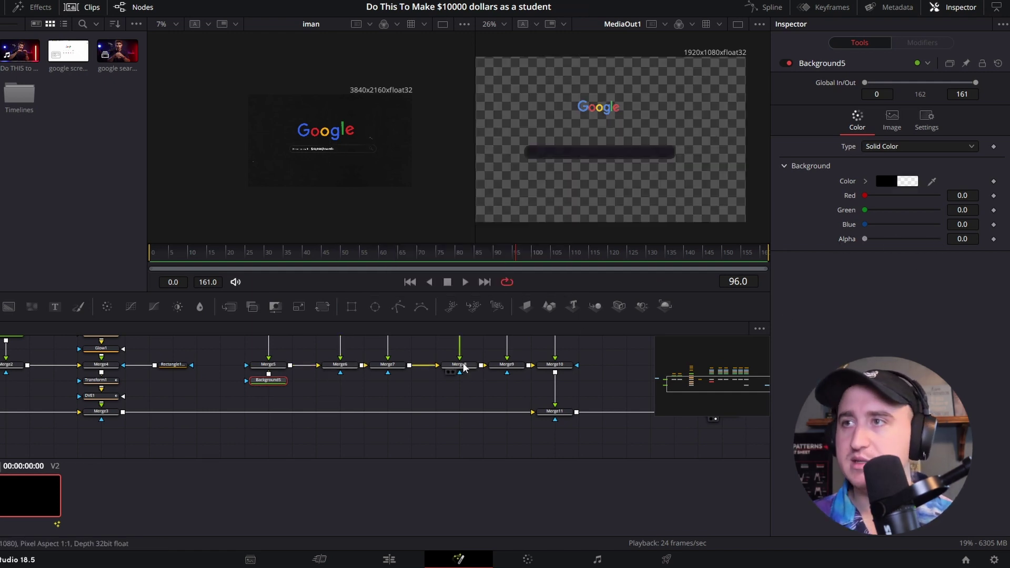
pyautogui.scroll(3, 399, 390)
pyautogui.moveTo(459, 381); pyautogui.dragTo(308, 338)
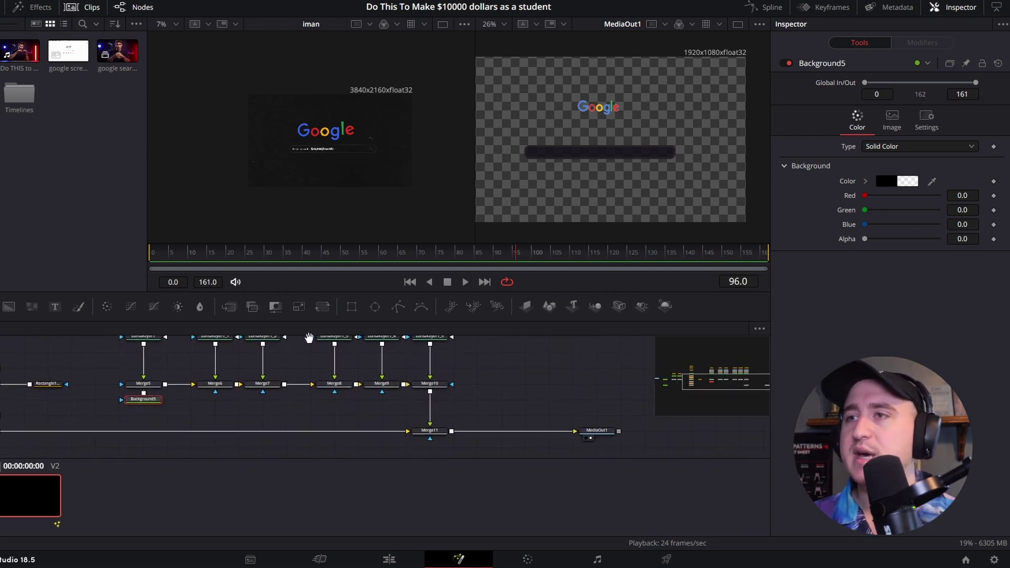
# - Move MediaOut1 farther from Merge11 and insert a new Background node between them through its own Merge
pyautogui.moveTo(604, 431); pyautogui.dragTo(723, 432)
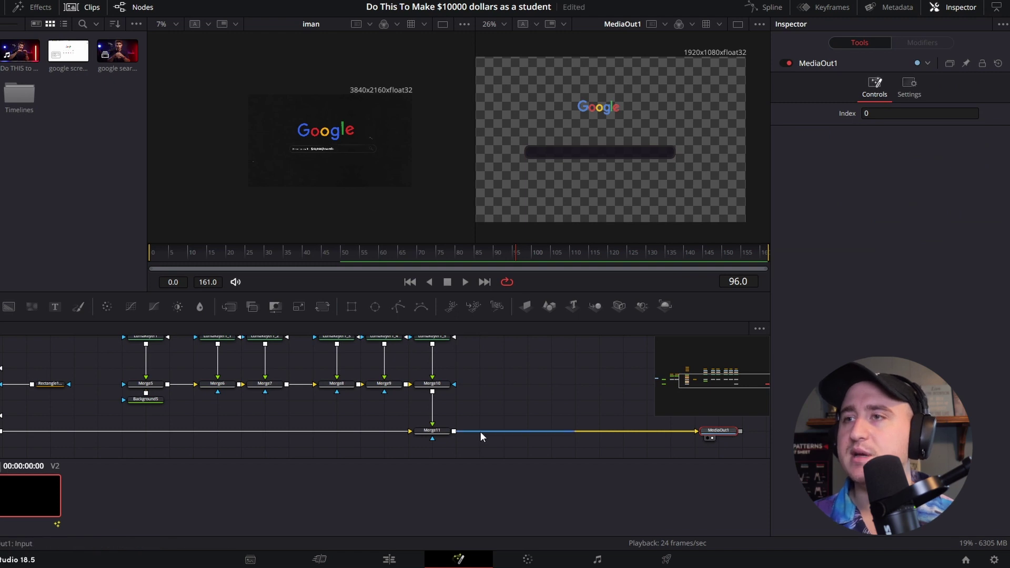
pyautogui.click(514, 394)
pyautogui.moveTo(8, 306); pyautogui.dragTo(456, 431)
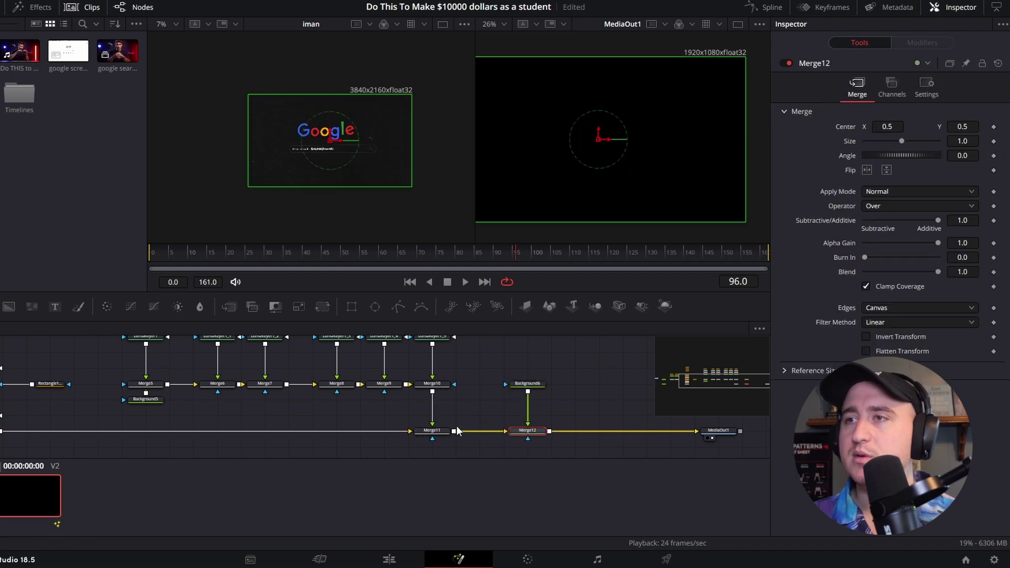
# - Set Background6 to the dark gray sampled from the reference clip's backdrop, 0.082433 in each channel, and go to frame 89
pyautogui.click(528, 384)
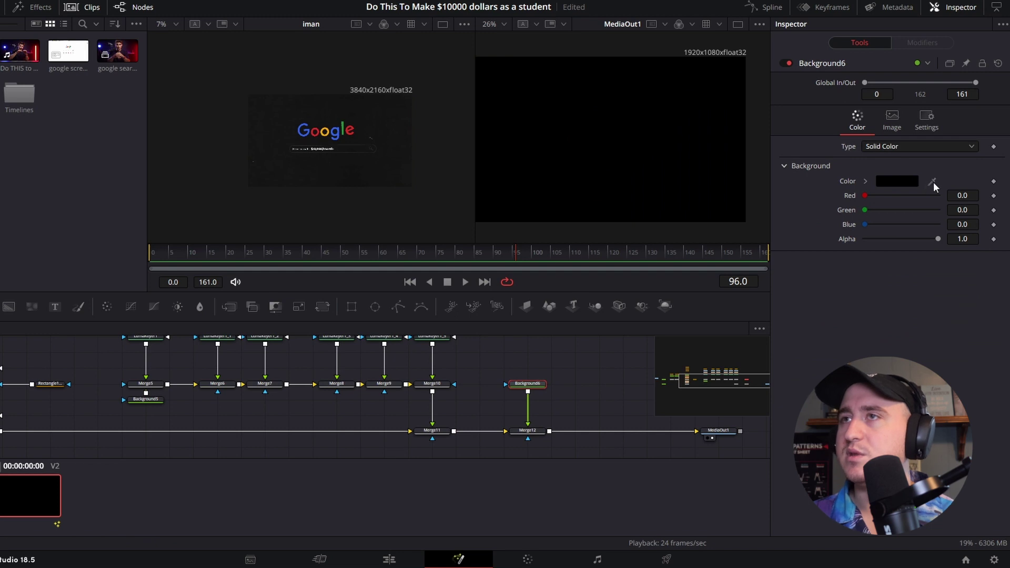
pyautogui.moveTo(930, 182); pyautogui.dragTo(391, 111)
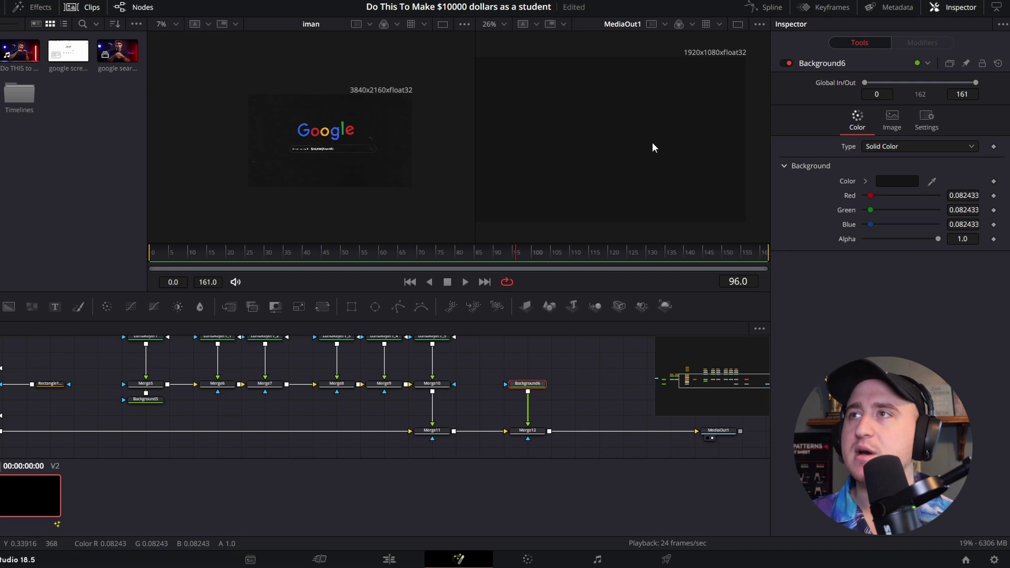
pyautogui.moveTo(529, 259); pyautogui.dragTo(493, 259)
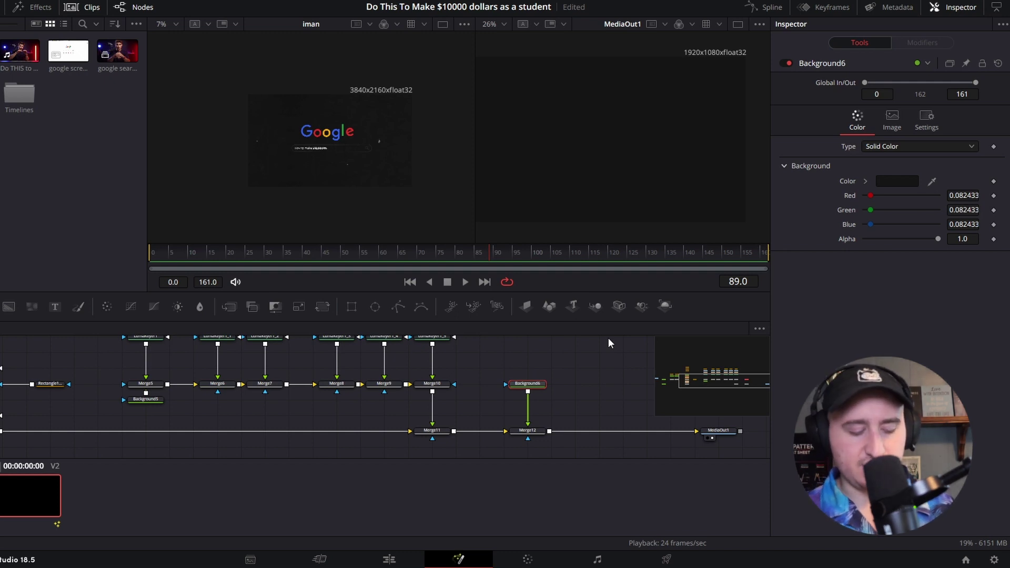
# - Add a Transform node after Background6, set its Size to 5.0, and save the project
pyautogui.hotkey('shift', 'space')
pyautogui.write('trans')
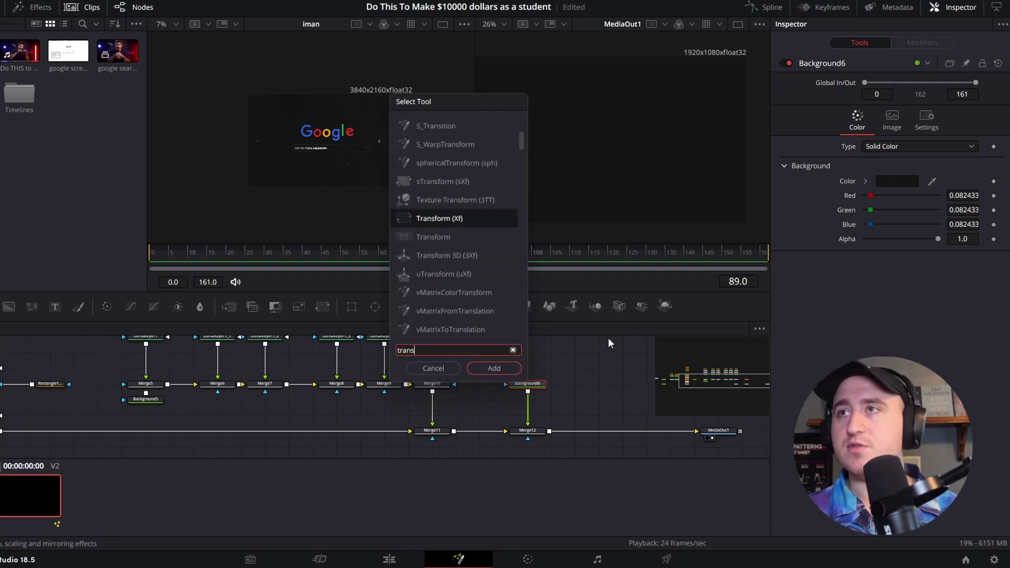
pyautogui.press('Return')
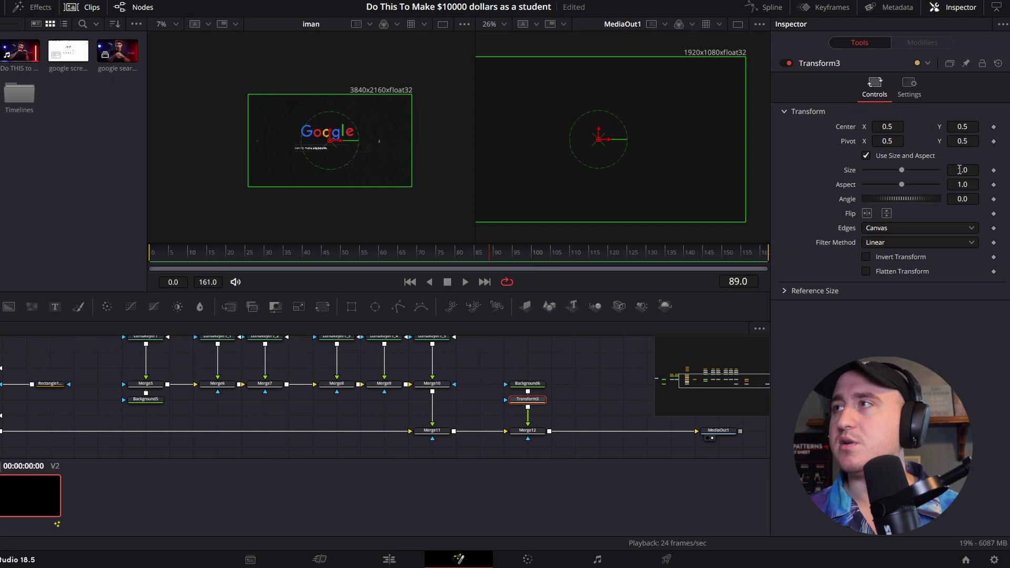
pyautogui.moveTo(960, 169); pyautogui.dragTo(1007, 170)
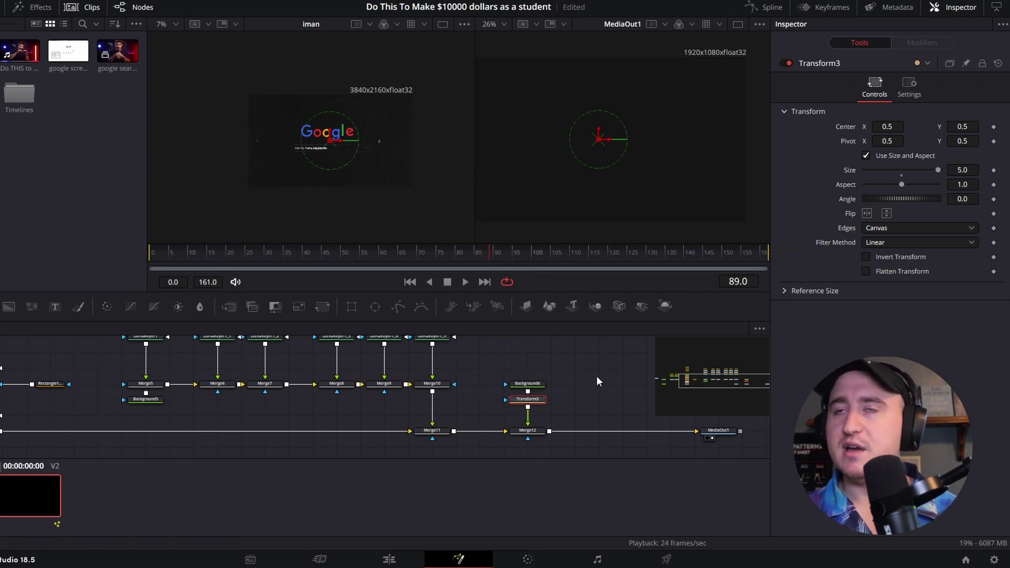
pyautogui.hotkey('ctrl', 's')
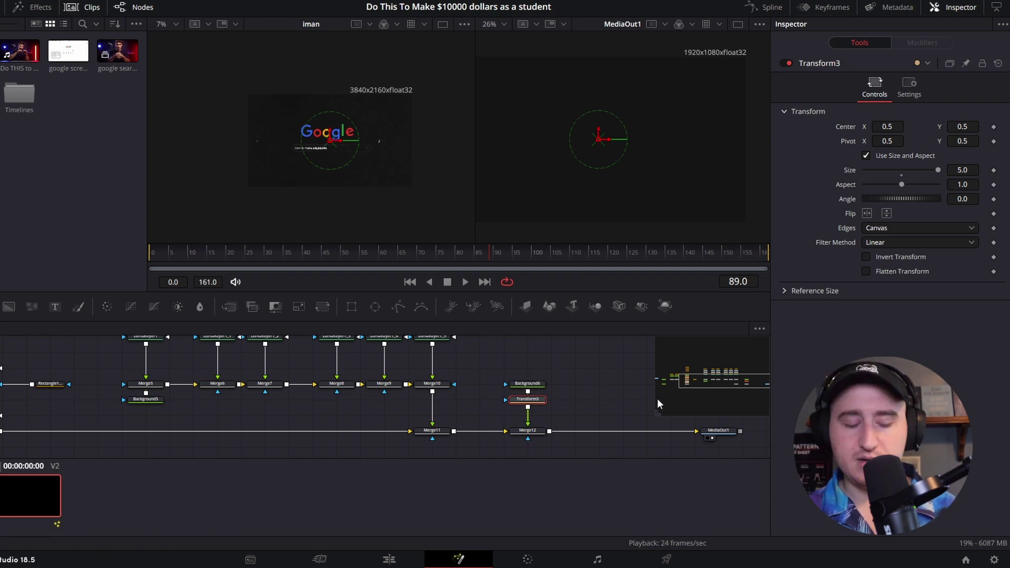
# - Add a Film Grain node after Transform3 and compare its texture with the reference clip
pyautogui.hotkey('shift', 'space')
pyautogui.write('fil')
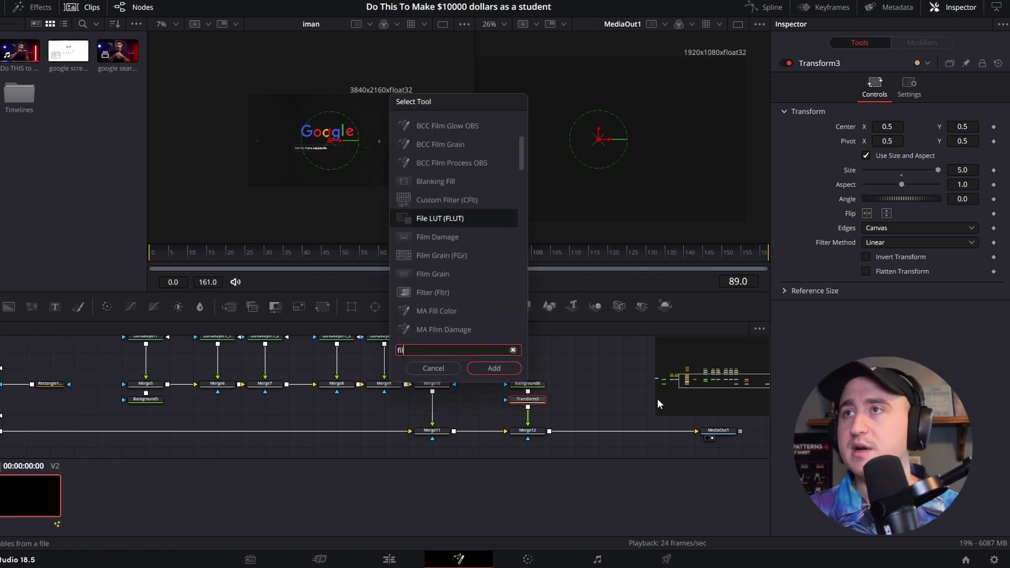
pyautogui.write('g')
pyautogui.press('BackSpace')
pyautogui.write('m')
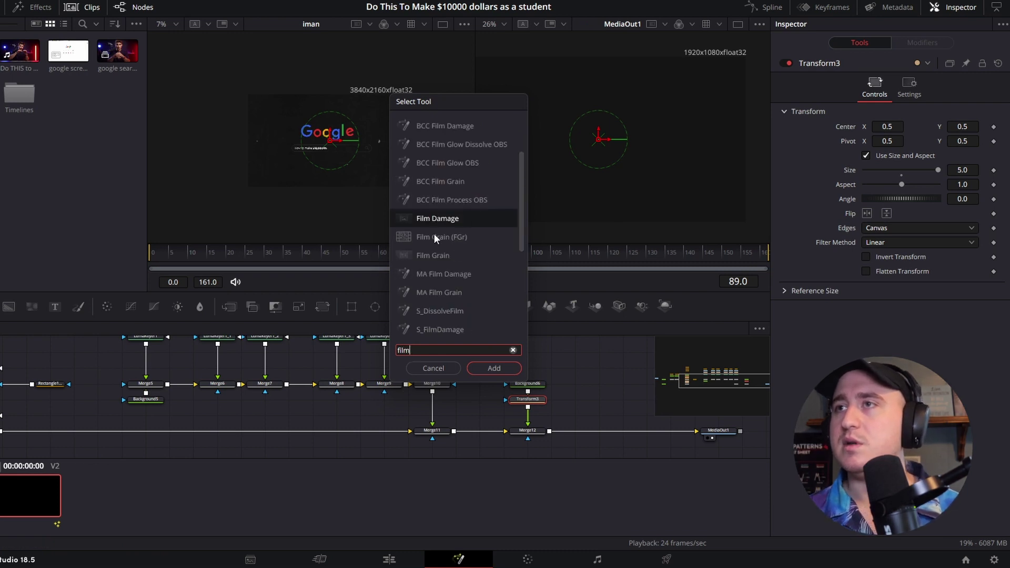
pyautogui.write(' grain')
pyautogui.click(483, 364)
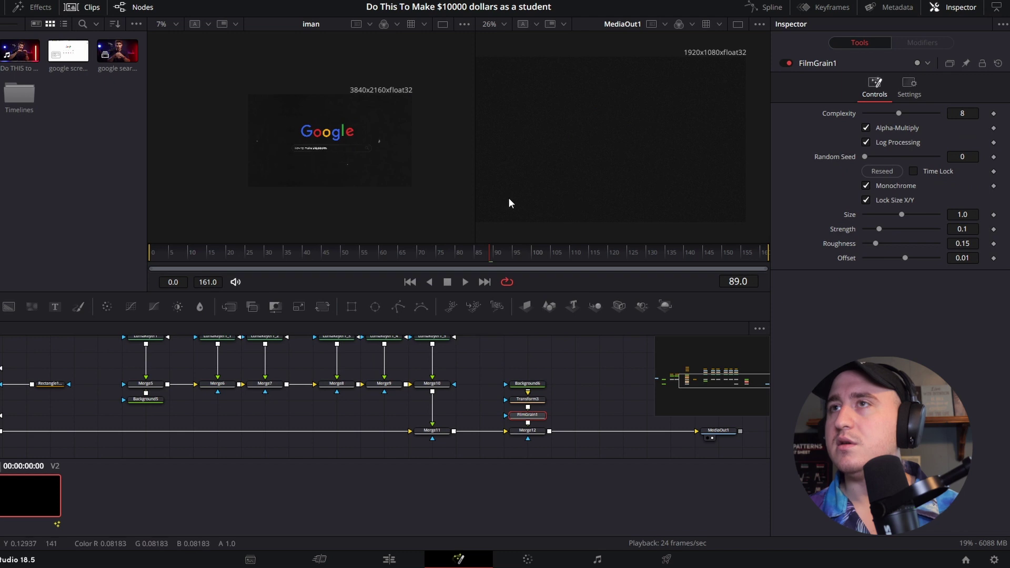
pyautogui.scroll(1, 339, 123)
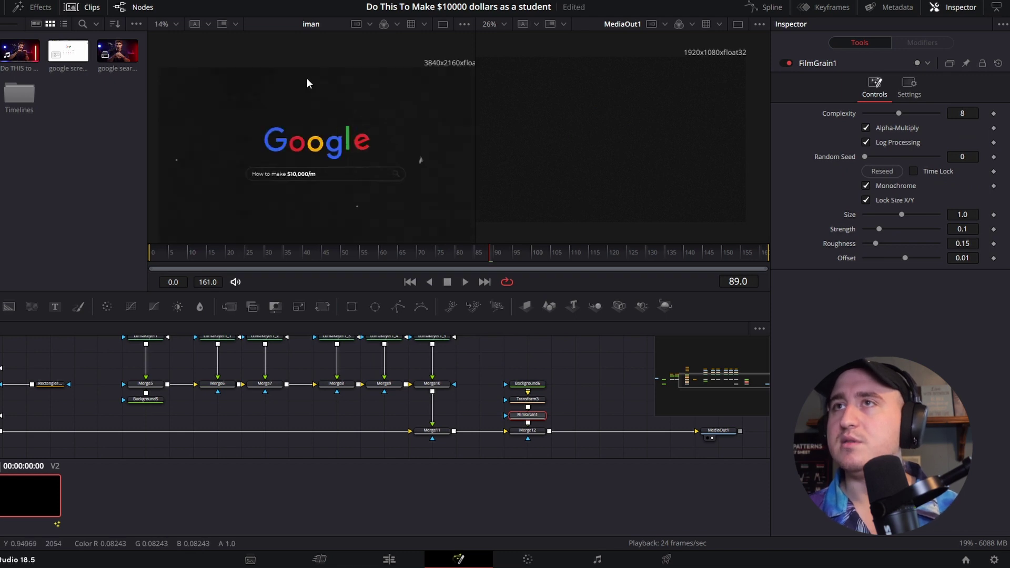
pyautogui.scroll(-1, 329, 124)
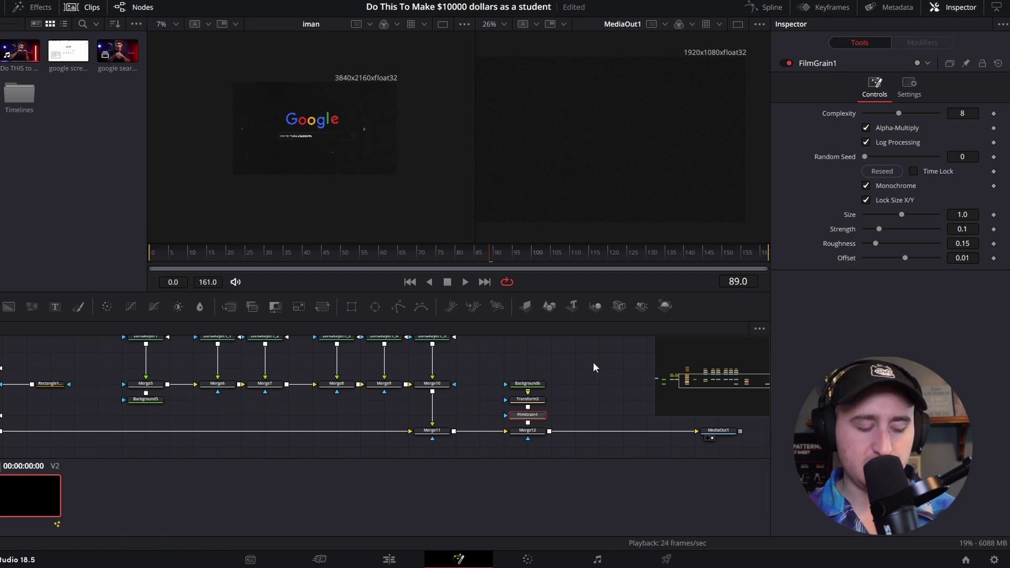
# - Set Merge12's operator to Under so the grainy background sits behind the logo and search bar, and inspect the composite against the reference
pyautogui.click(536, 371)
pyautogui.moveTo(536, 368); pyautogui.dragTo(449, 383)
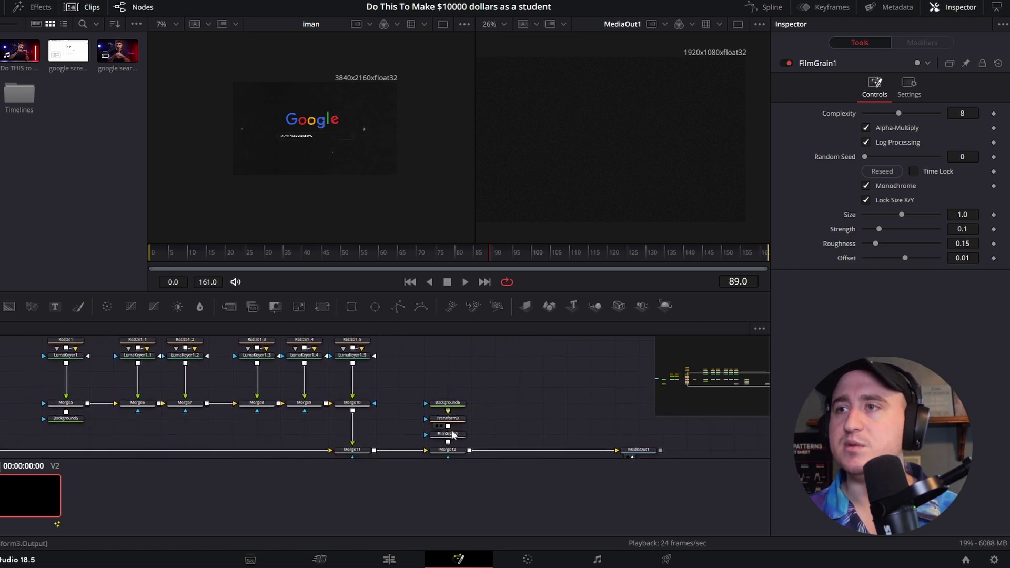
pyautogui.click(449, 450)
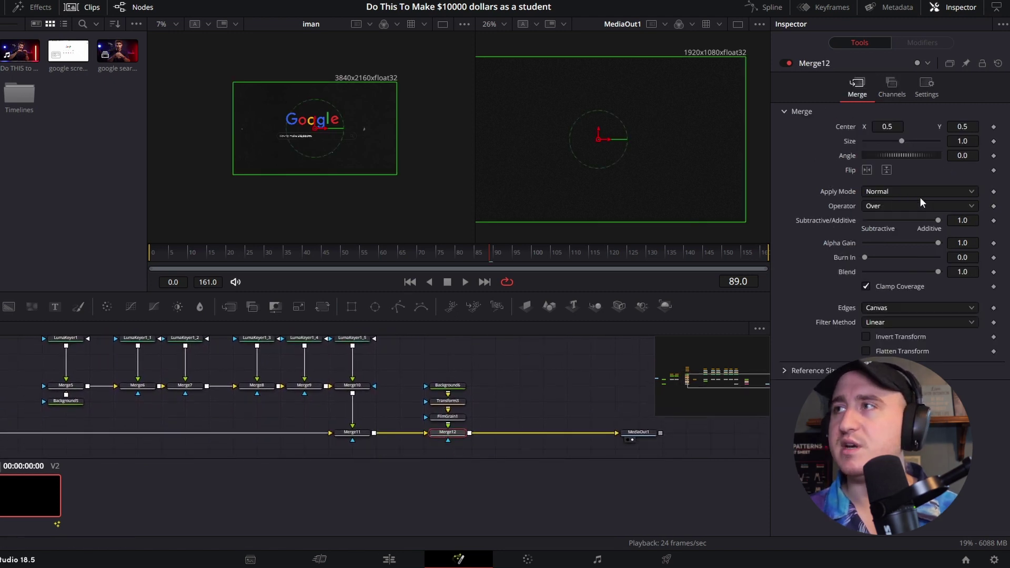
pyautogui.click(881, 204)
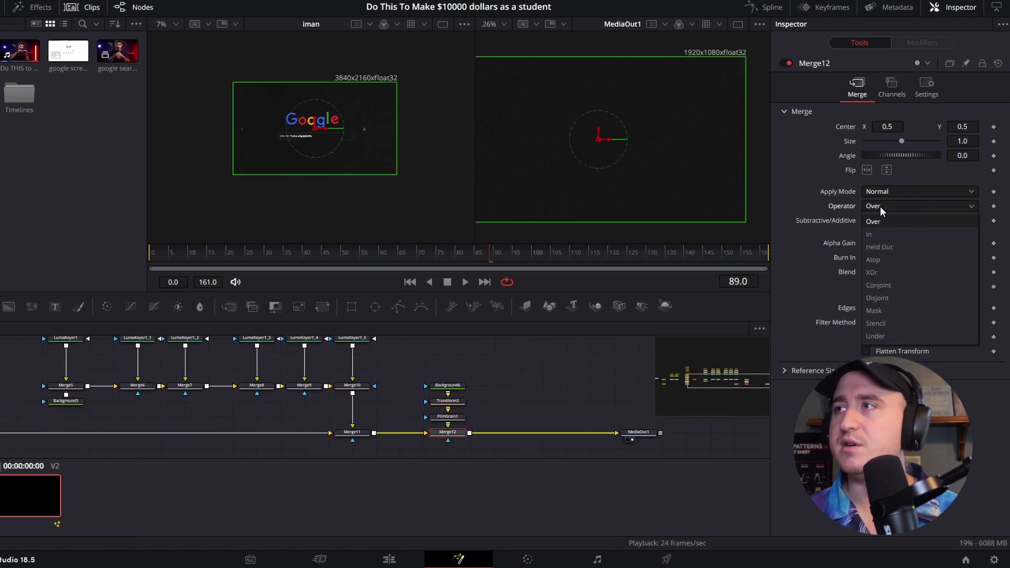
pyautogui.click(876, 337)
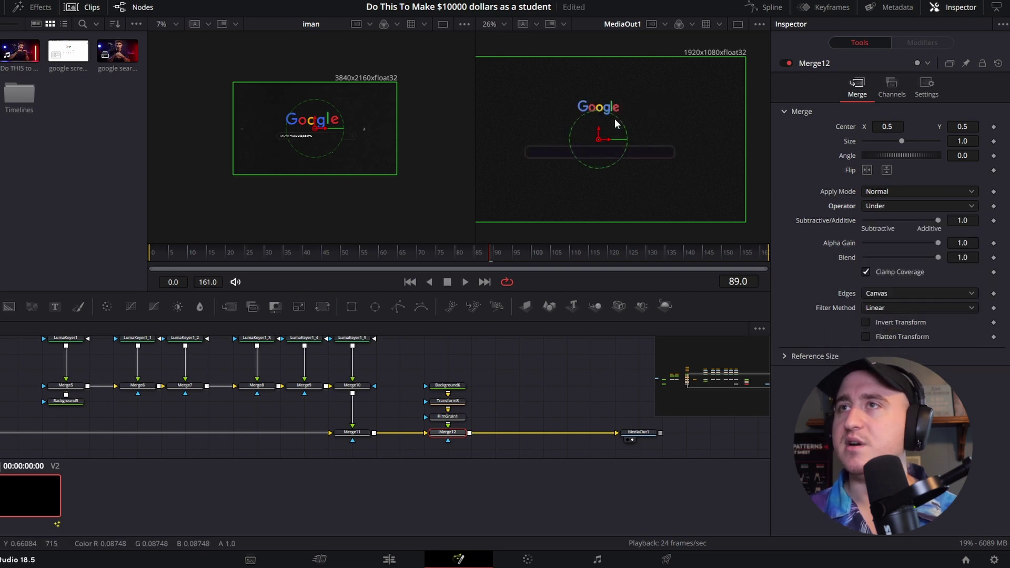
pyautogui.scroll(2, 673, 141)
pyautogui.moveTo(464, 132)
pyautogui.mouseDown()
pyautogui.moveTo(489, 119)
pyautogui.moveTo(451, 131)
pyautogui.mouseUp()
pyautogui.scroll(-2, 535, 138)
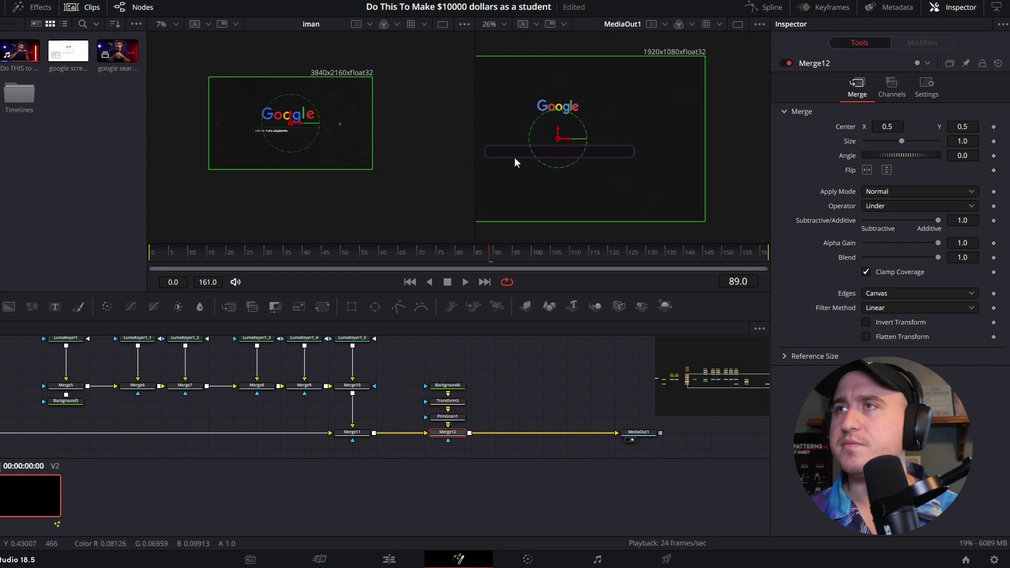
pyautogui.moveTo(514, 157); pyautogui.dragTo(576, 159)
pyautogui.scroll(2, 586, 148)
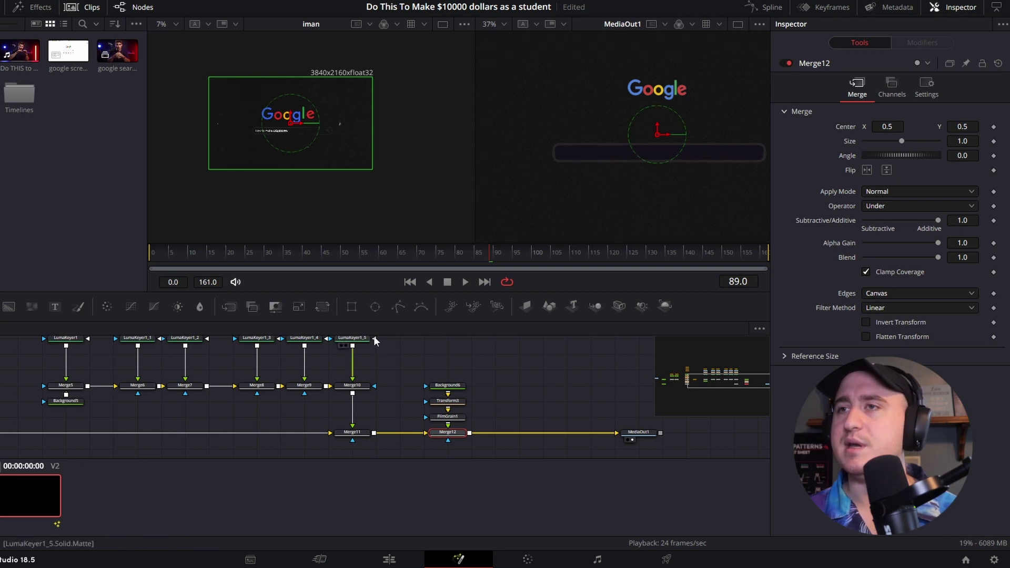
# - Try to sample the reference search bar's color for the Background2_1 node
pyautogui.moveTo(374, 338); pyautogui.dragTo(477, 400)
pyautogui.moveTo(75, 369); pyautogui.dragTo(381, 367)
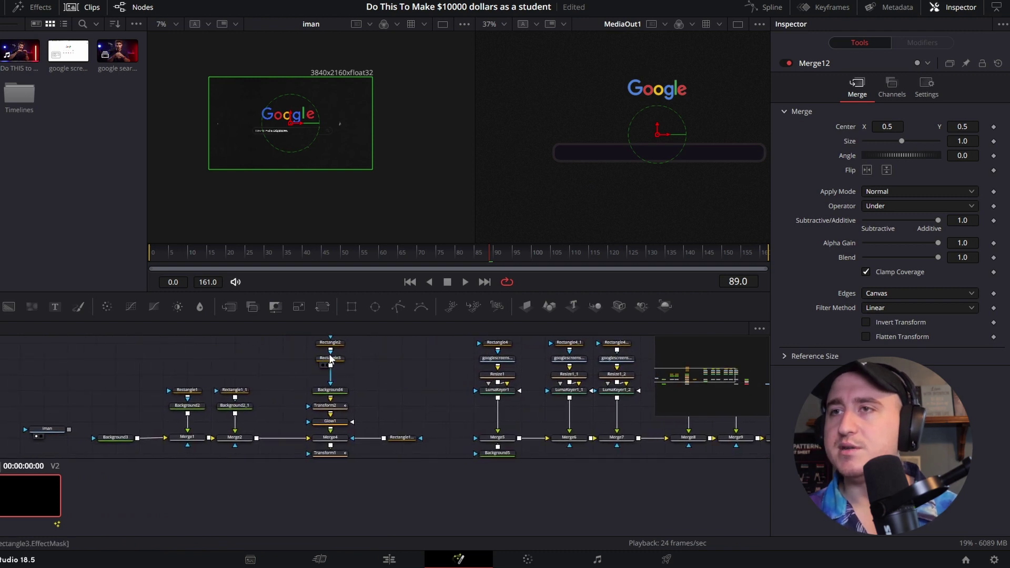
pyautogui.moveTo(267, 374); pyautogui.dragTo(297, 384)
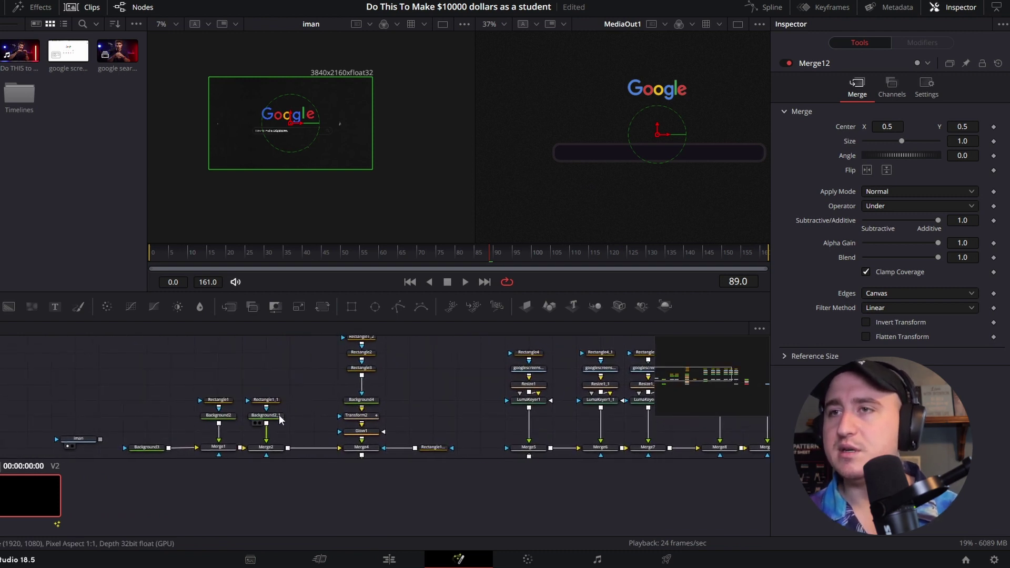
pyautogui.click(273, 420)
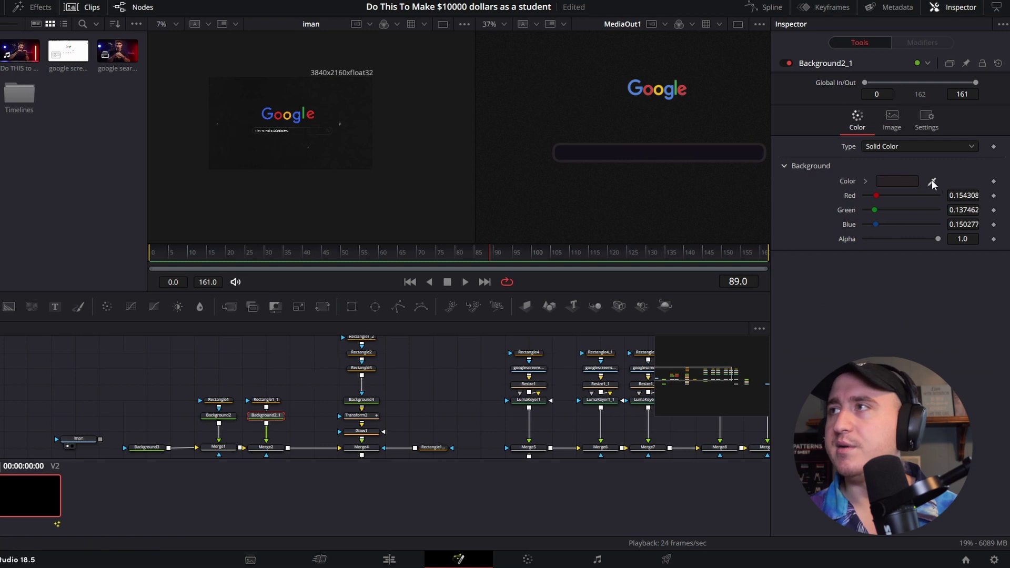
pyautogui.moveTo(932, 181); pyautogui.dragTo(355, 121)
pyautogui.moveTo(313, 130); pyautogui.dragTo(379, 242)
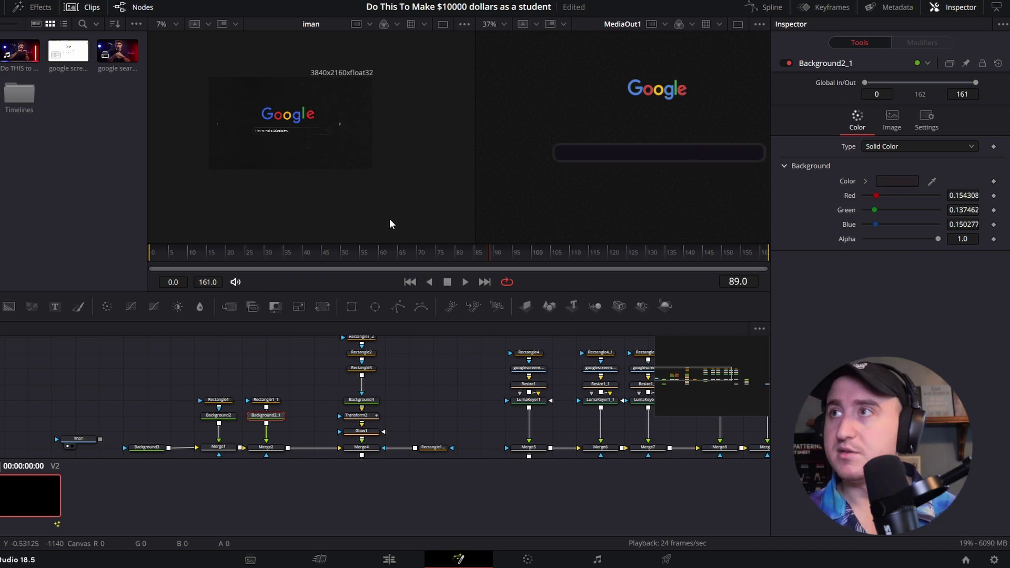
# - Recolor the search bar's Background2 with the reference's dark gray, 0.082433 in each channel, and set its Alpha to 0.679
pyautogui.click(225, 418)
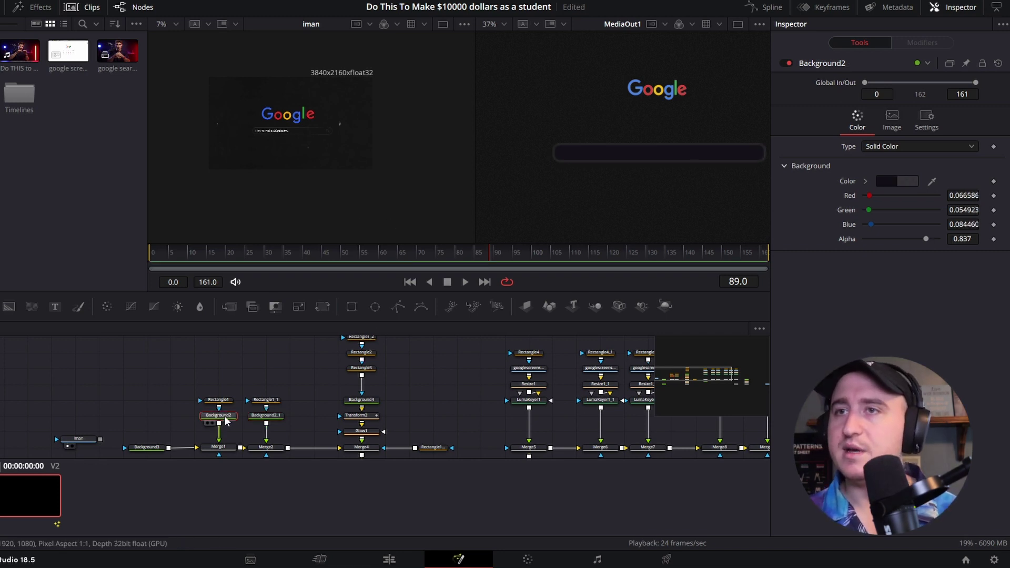
pyautogui.moveTo(932, 182); pyautogui.dragTo(316, 126)
pyautogui.scroll(2, 665, 150)
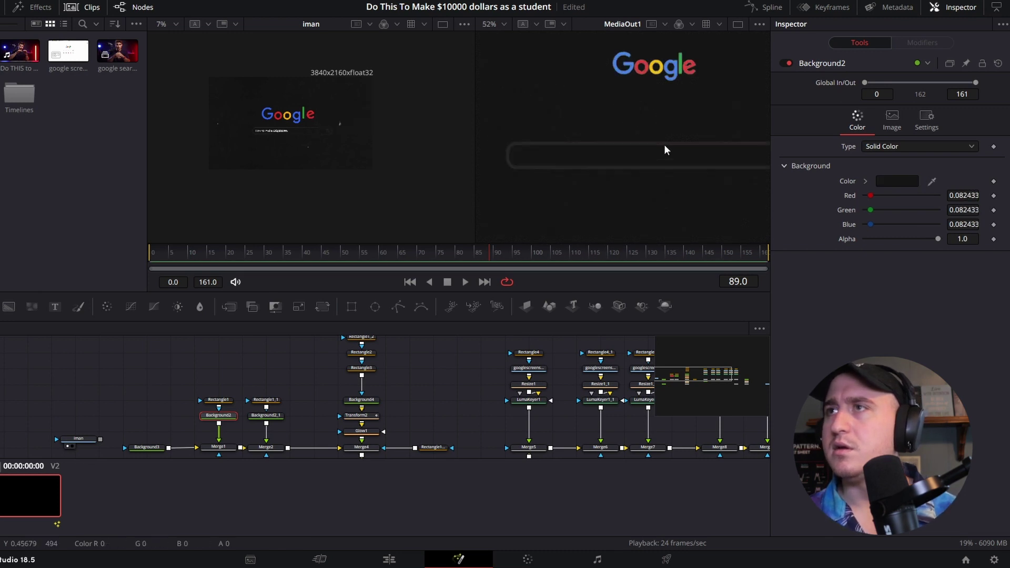
pyautogui.scroll(2, 684, 158)
pyautogui.scroll(-5, 605, 155)
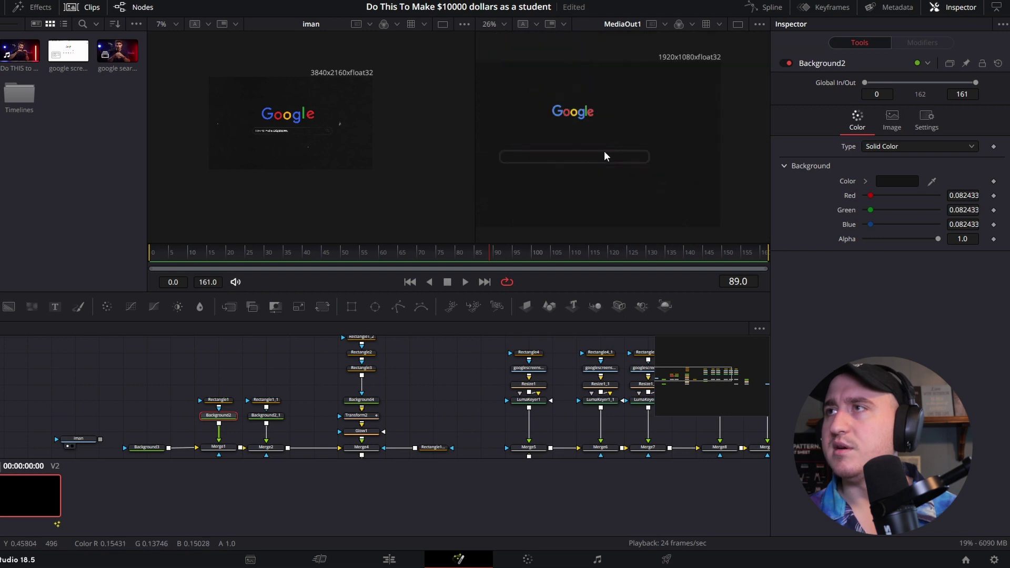
pyautogui.moveTo(605, 156); pyautogui.dragTo(629, 151)
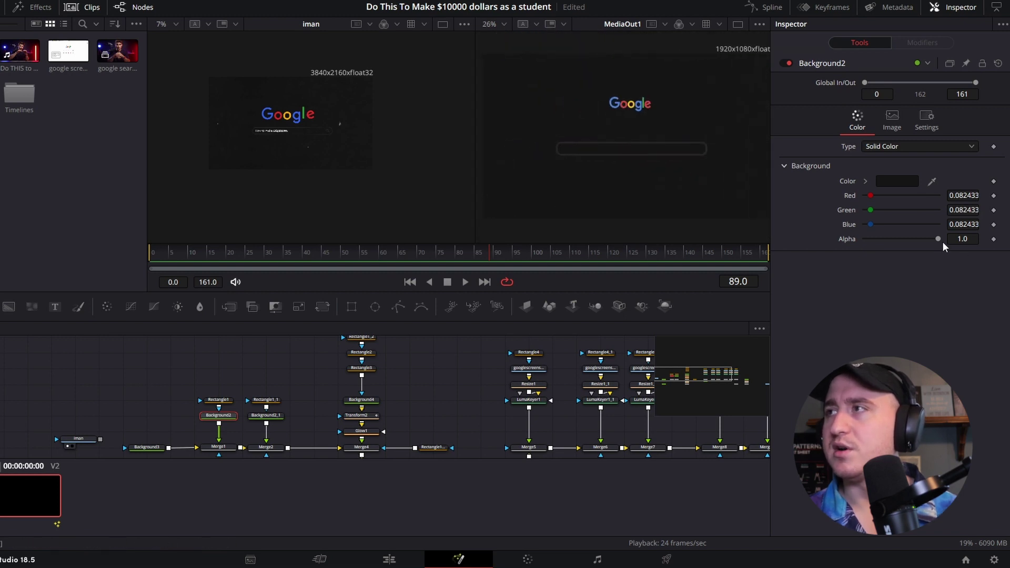
pyautogui.moveTo(973, 238); pyautogui.dragTo(946, 239)
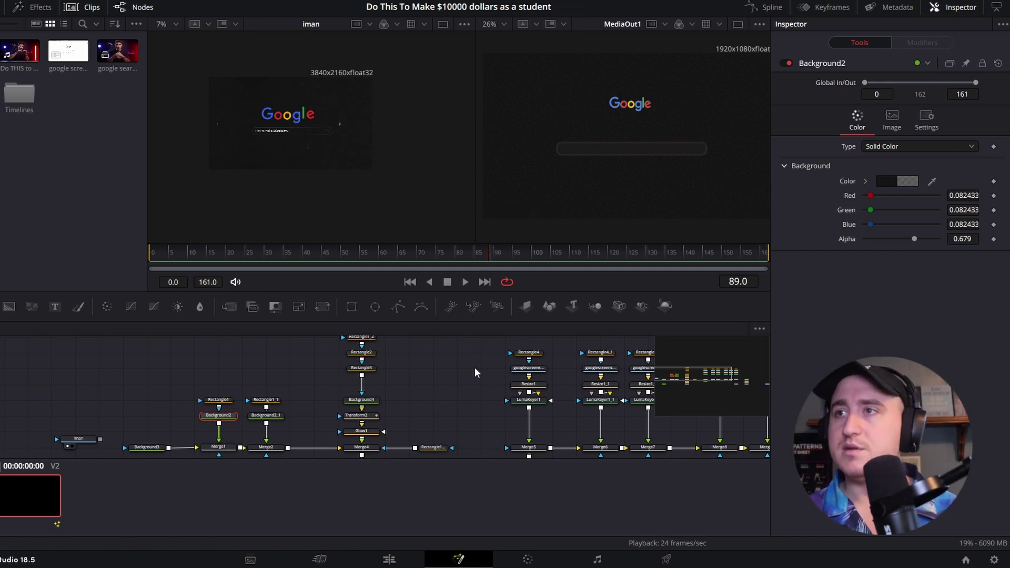
# - Go to frame 83, add a Transform node between Merge10 and Merge11, and set its Size to 1.254 to enlarge the whole logo
pyautogui.moveTo(488, 257)
pyautogui.mouseDown()
pyautogui.moveTo(579, 259)
pyautogui.moveTo(472, 259)
pyautogui.mouseUp()
pyautogui.moveTo(609, 131)
pyautogui.mouseDown()
pyautogui.moveTo(521, 137)
pyautogui.moveTo(607, 131)
pyautogui.mouseUp()
pyautogui.moveTo(627, 436); pyautogui.dragTo(353, 335)
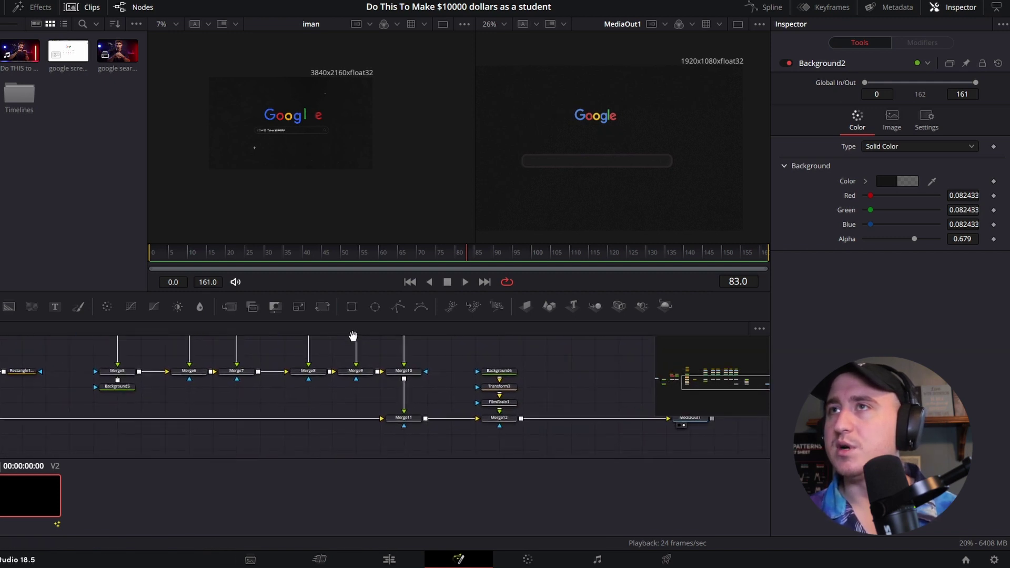
pyautogui.click(404, 371)
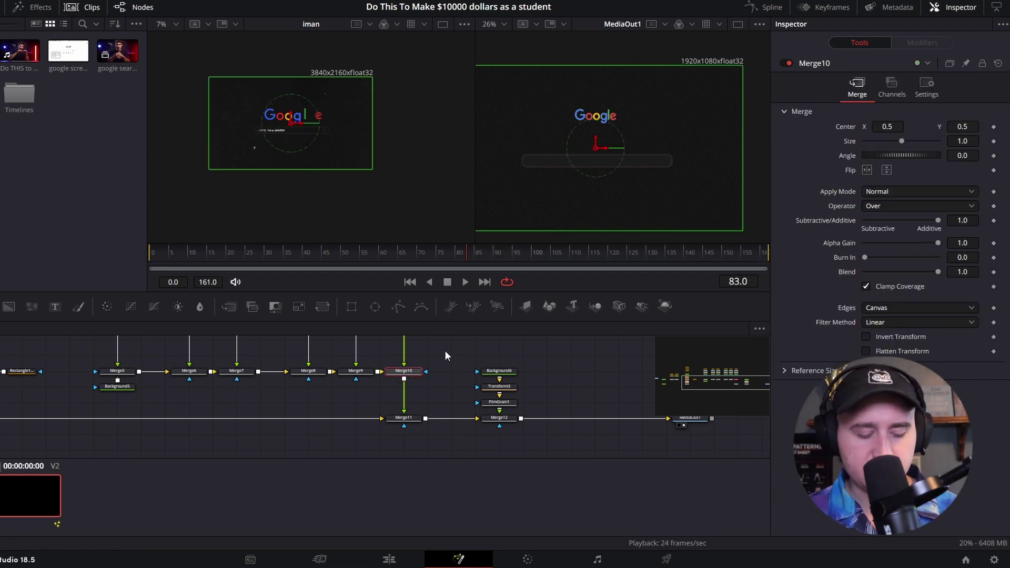
pyautogui.hotkey('shift', 'space')
pyautogui.write('transform')
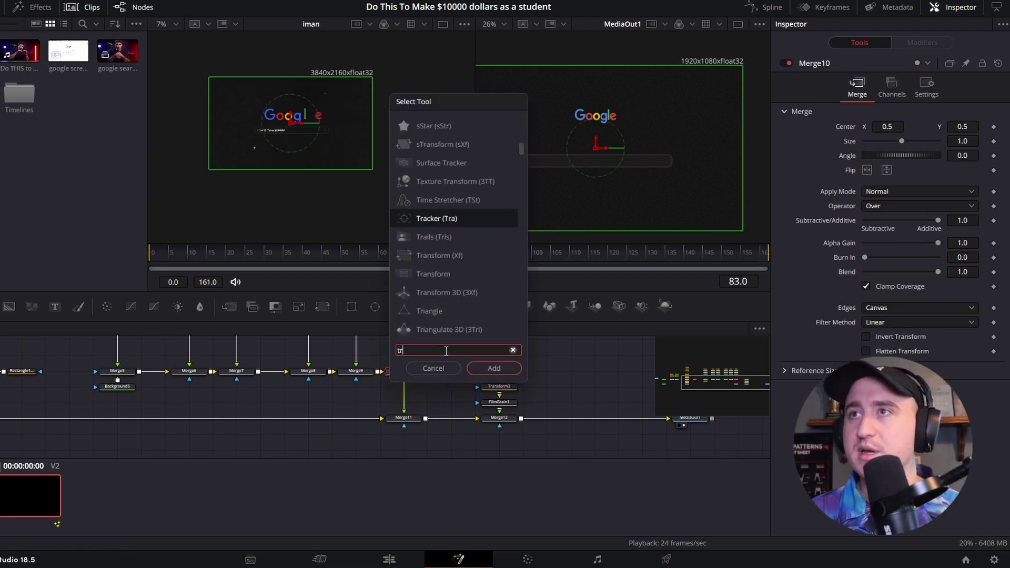
pyautogui.press('Return')
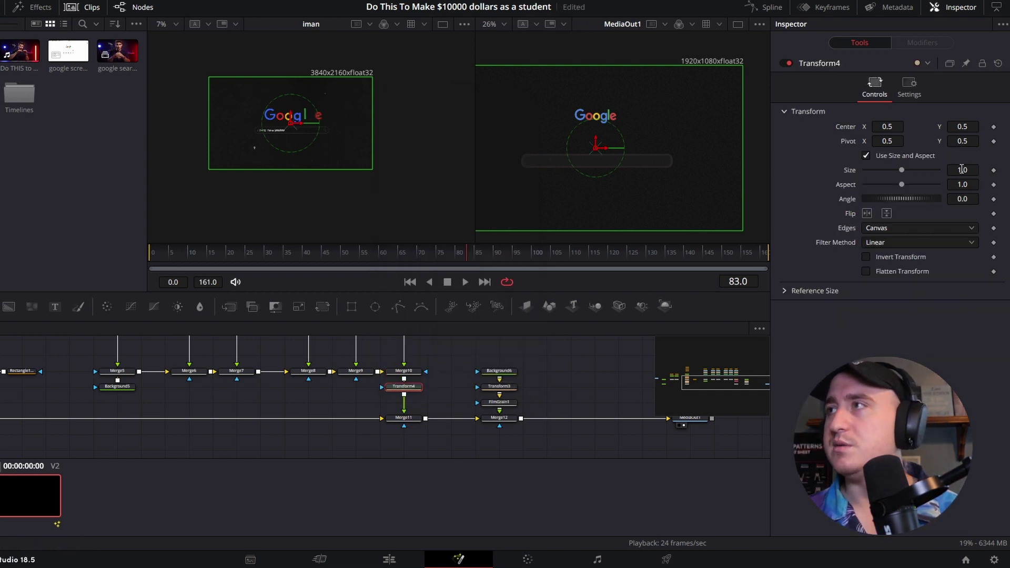
pyautogui.moveTo(962, 170); pyautogui.dragTo(209, 148)
# - Go to frame 95 and compare the enlarged logo's size and position with a close-up of the reference clip
pyautogui.moveTo(468, 261); pyautogui.dragTo(513, 263)
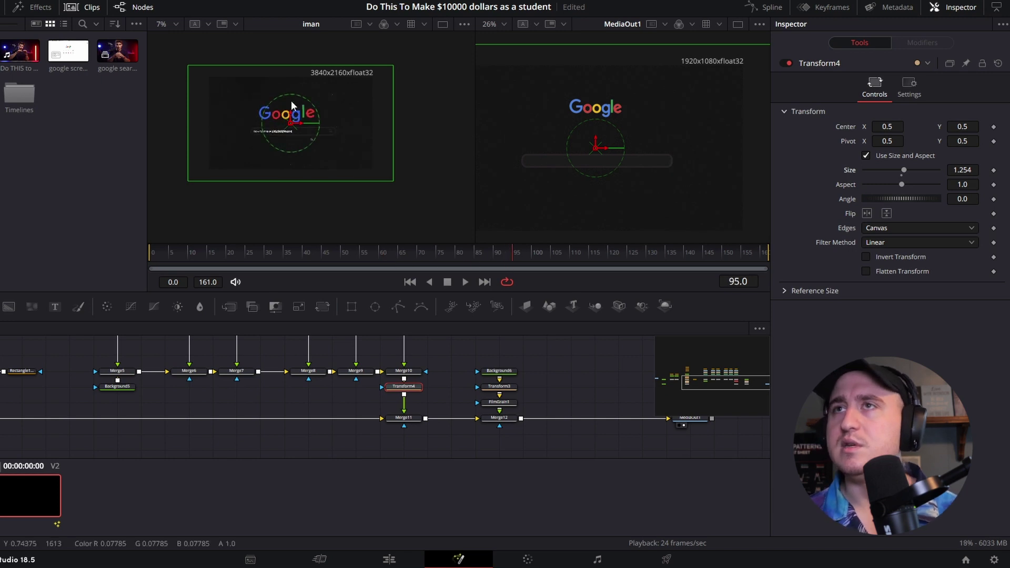
pyautogui.scroll(3, 292, 102)
pyautogui.moveTo(290, 110); pyautogui.dragTo(307, 112)
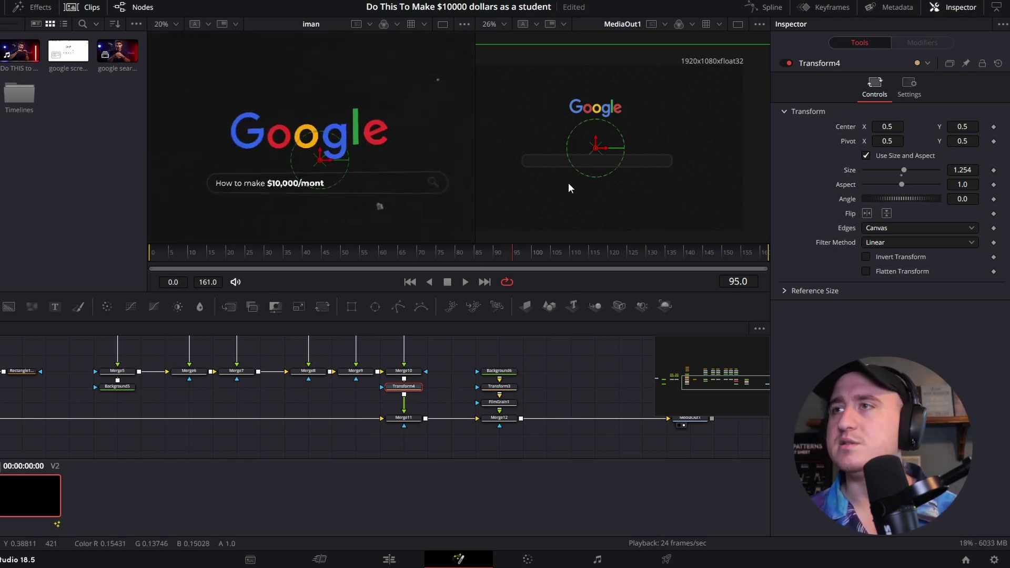
# - Raise Transform4's Size slightly above 2.267 and lower its Center Y slightly below 0.195 to match the logo to the reference
pyautogui.moveTo(964, 170); pyautogui.dragTo(966, 177)
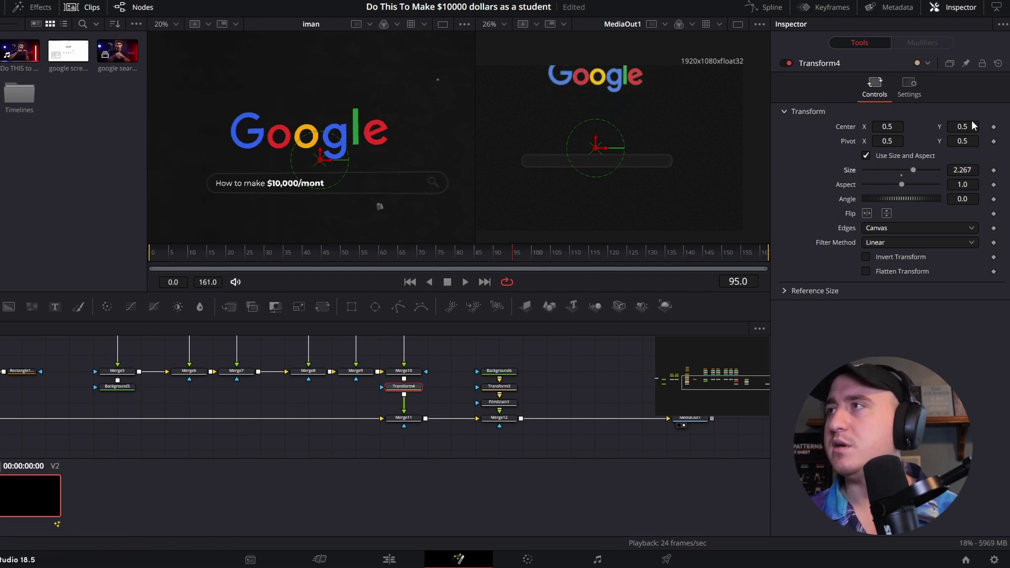
pyautogui.moveTo(972, 125); pyautogui.dragTo(962, 127)
pyautogui.scroll(-2, 319, 130)
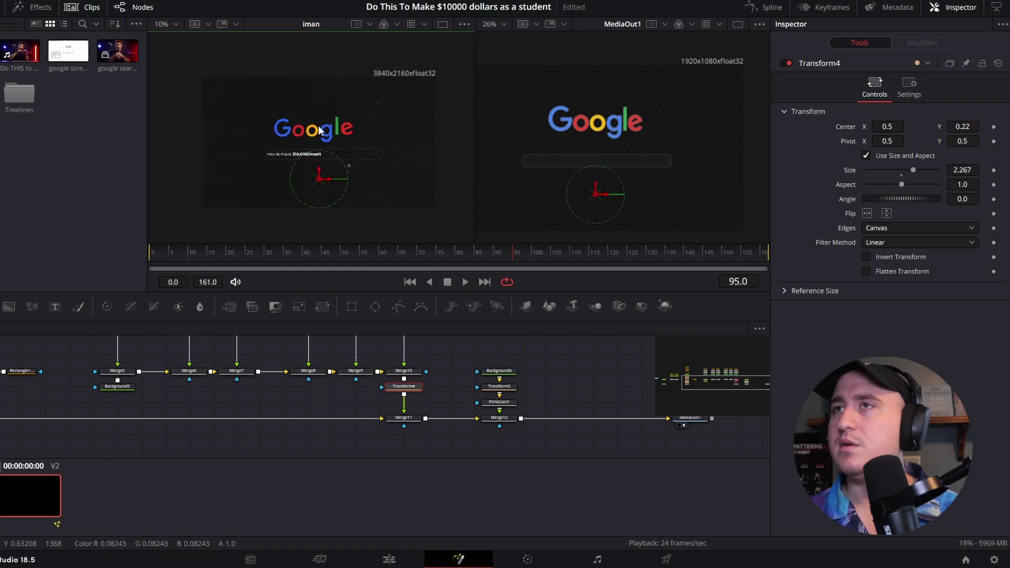
pyautogui.moveTo(971, 125); pyautogui.dragTo(966, 126)
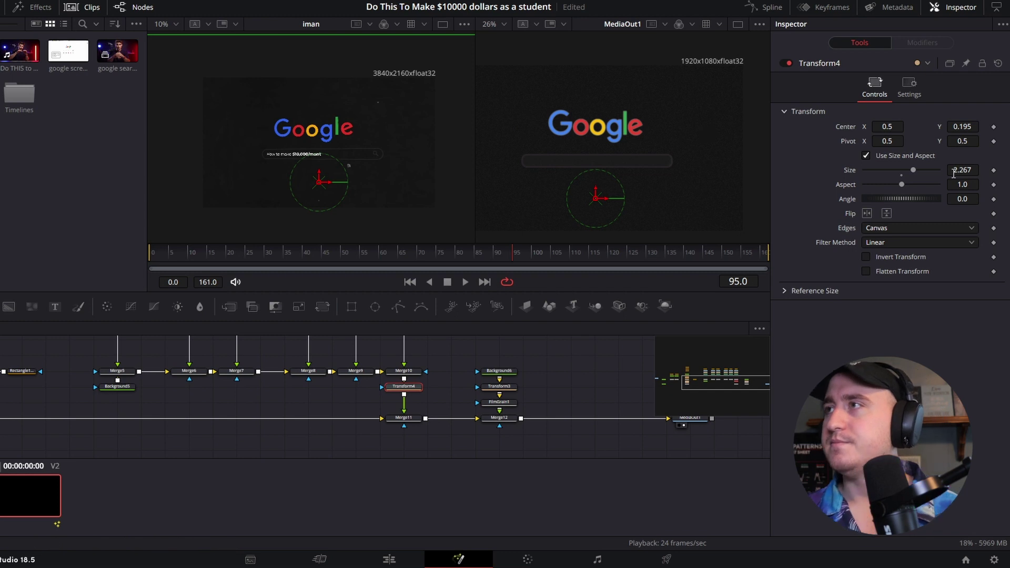
pyautogui.moveTo(958, 171); pyautogui.dragTo(956, 169)
pyautogui.moveTo(966, 129); pyautogui.dragTo(967, 130)
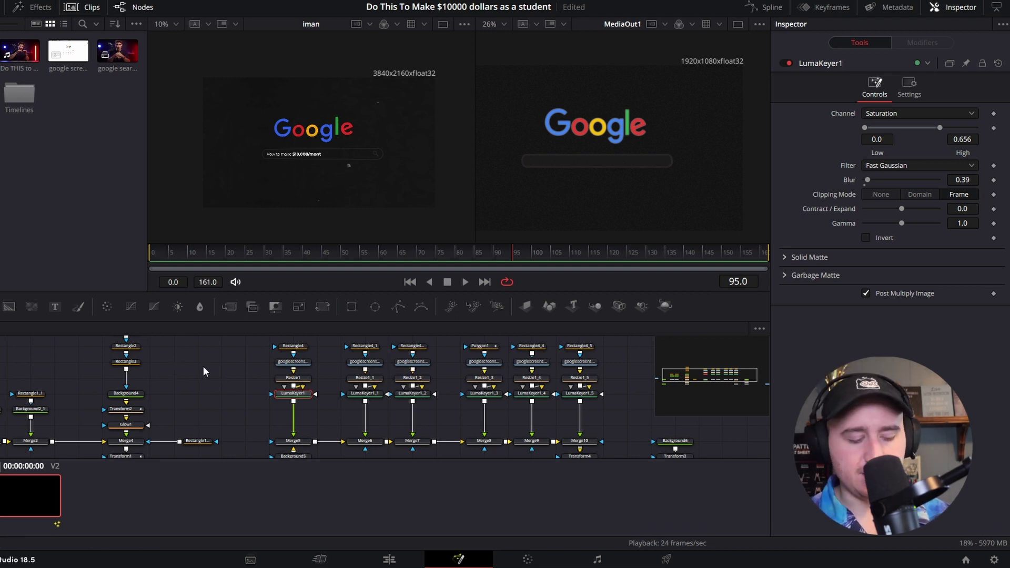
# - Add a DVE node after LumaKeyer1 and disable Merge6 through Merge10 to isolate the letter G
pyautogui.hotkey('shift', 'space')
pyautogui.write('dve')
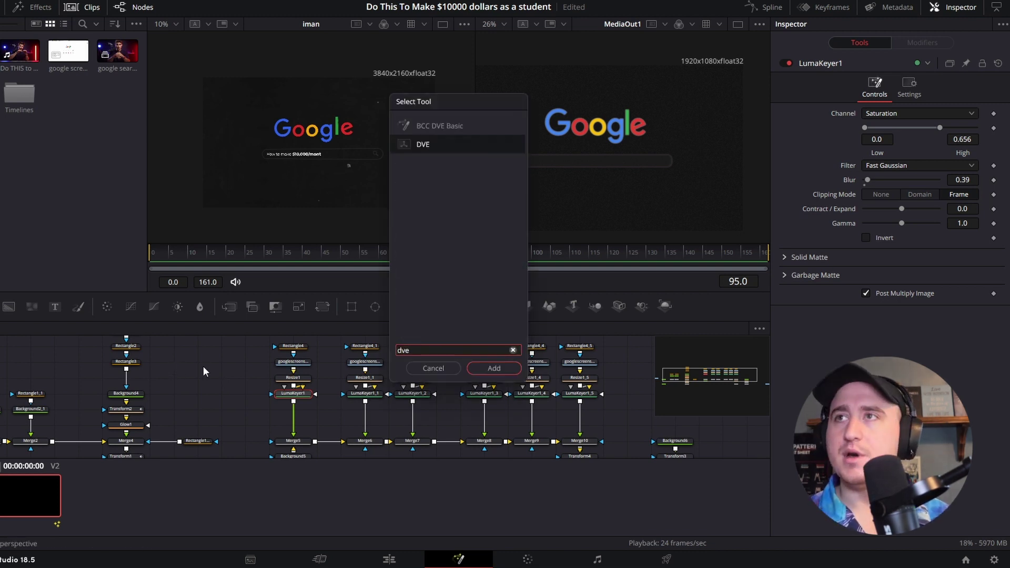
pyautogui.press('Return')
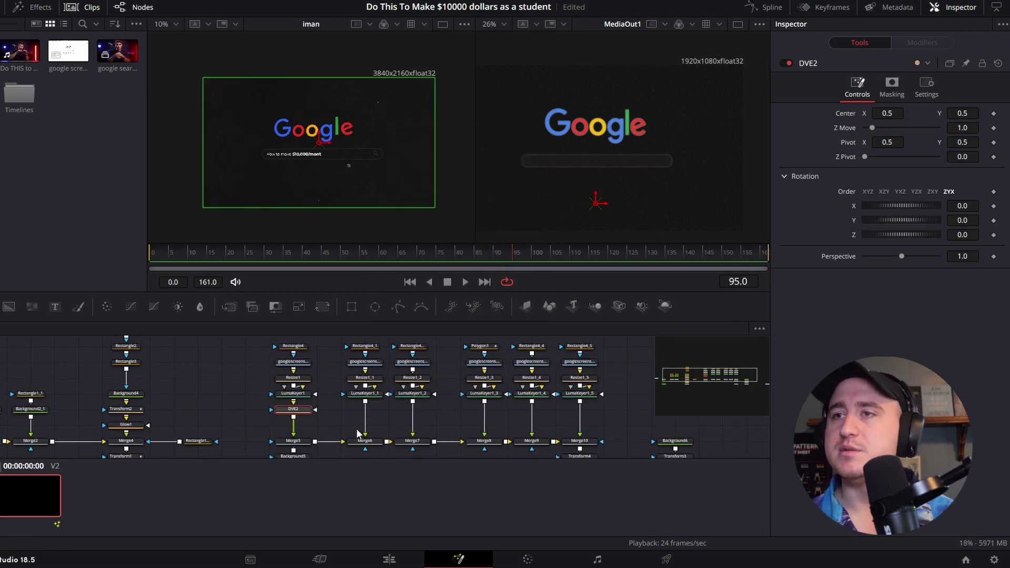
pyautogui.moveTo(342, 423); pyautogui.dragTo(594, 448)
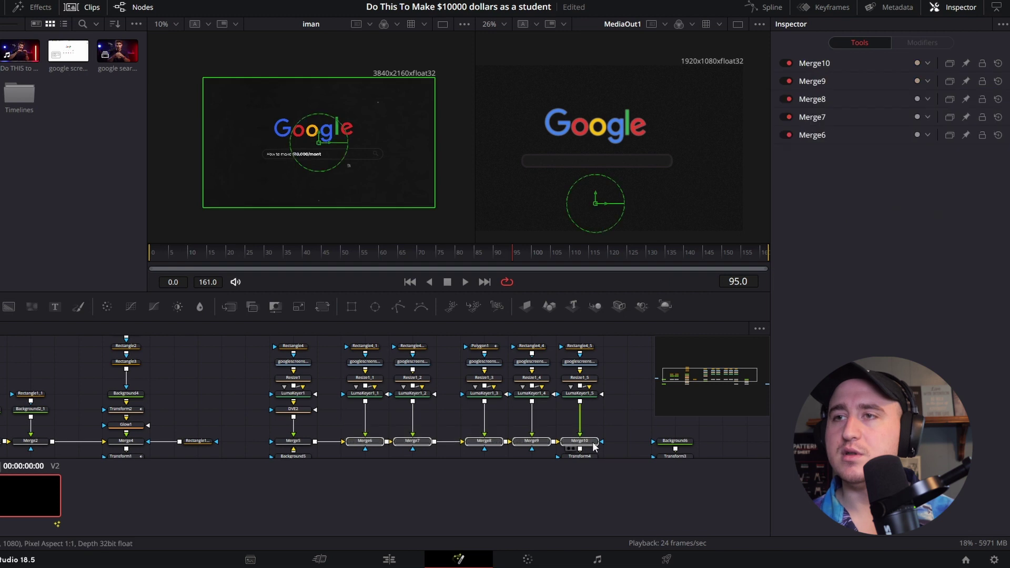
pyautogui.hotkey('ctrl', 'p')
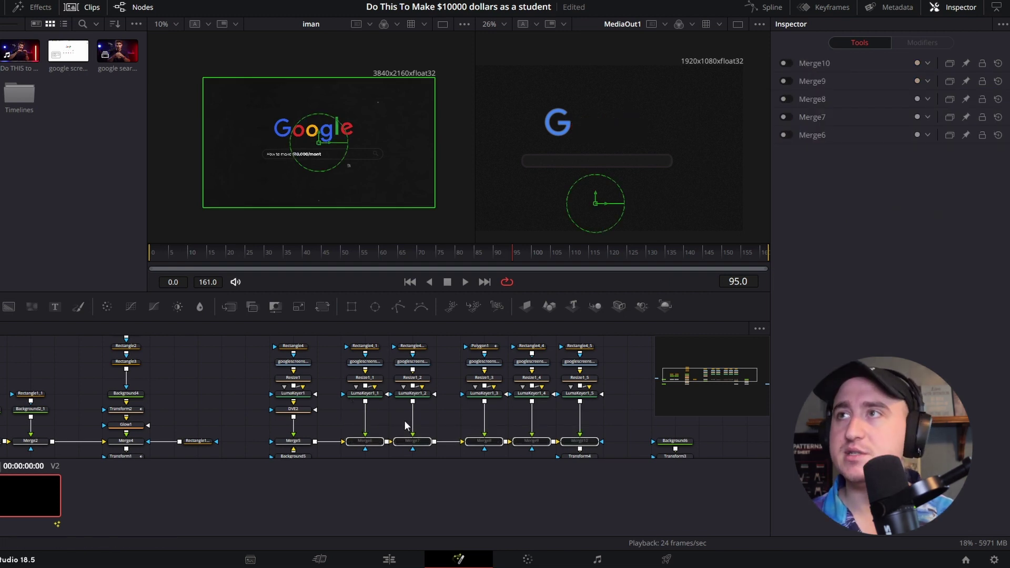
# - At frame 45, keyframe DVE2's Center, Z Move, Pivot, Z Pivot and its X, Y and Z rotation
pyautogui.click(295, 409)
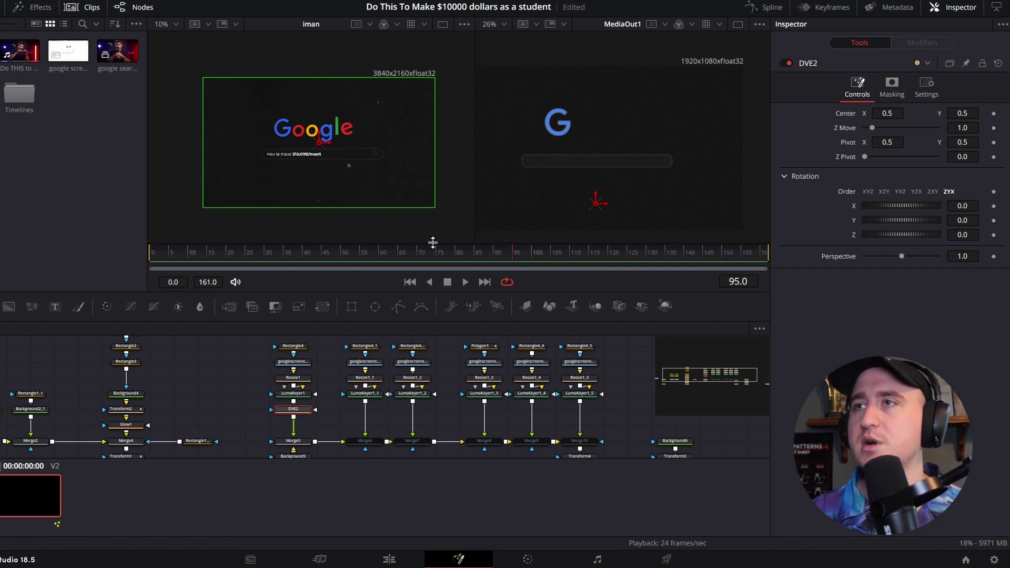
pyautogui.moveTo(512, 256); pyautogui.dragTo(324, 264)
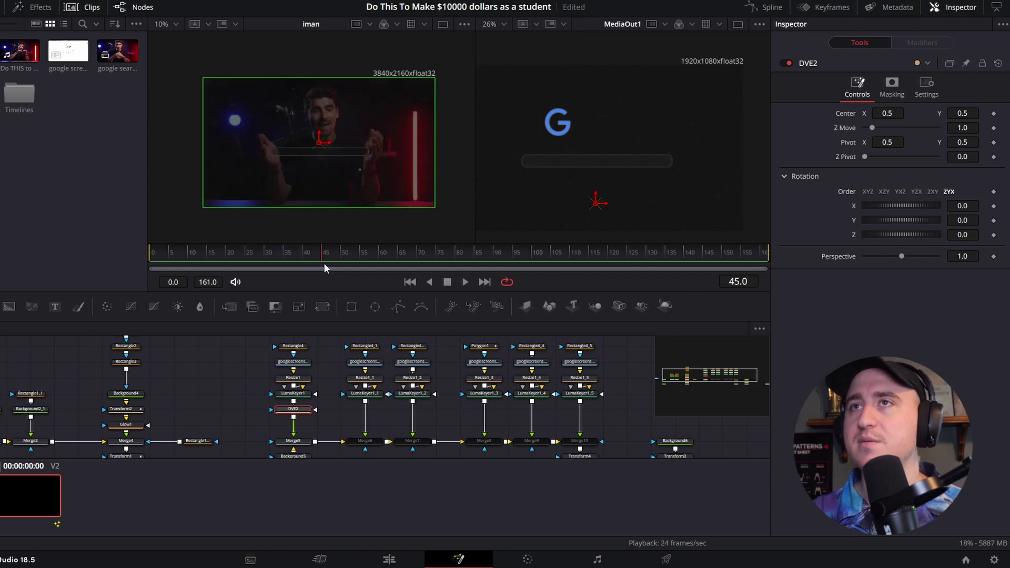
pyautogui.click(994, 114)
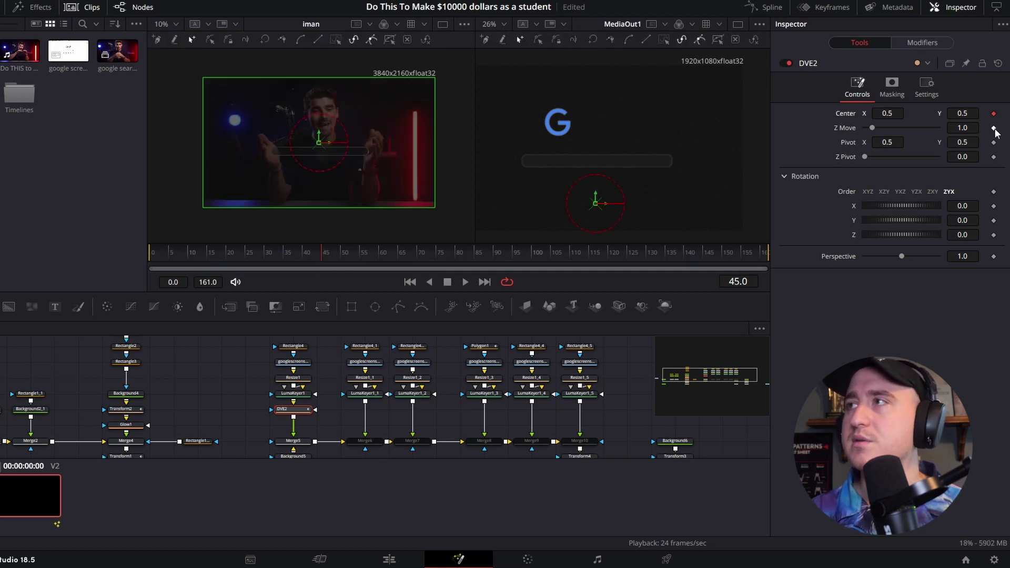
pyautogui.click(993, 128)
pyautogui.click(993, 143)
pyautogui.click(994, 156)
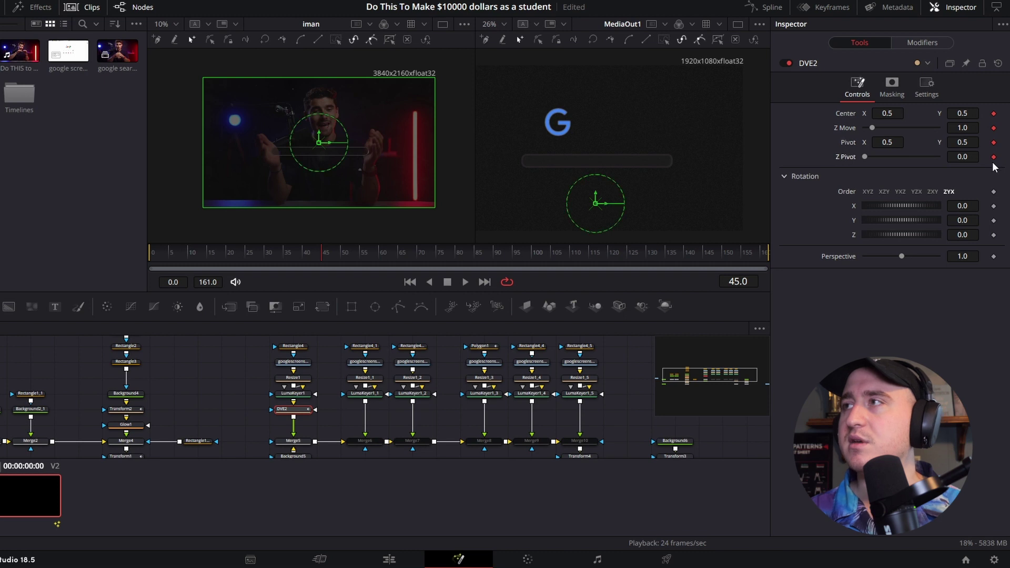
pyautogui.click(993, 205)
pyautogui.click(994, 220)
pyautogui.click(994, 234)
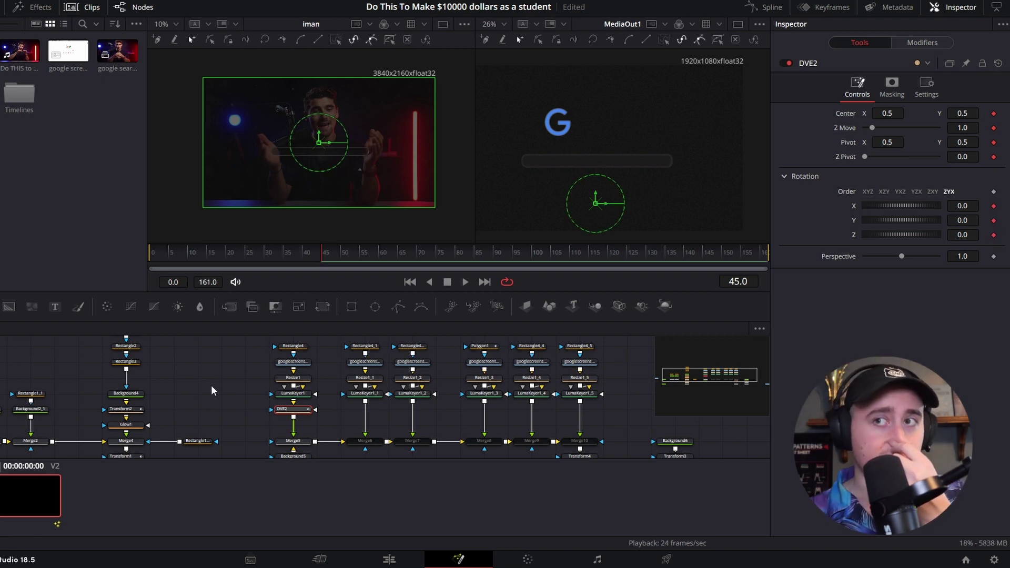
# - Advance to frame 46 and add another keyframe for DVE2's Center, Z Move, Pivot, Z Pivot and X, Y and Z rotation
pyautogui.press('Right')
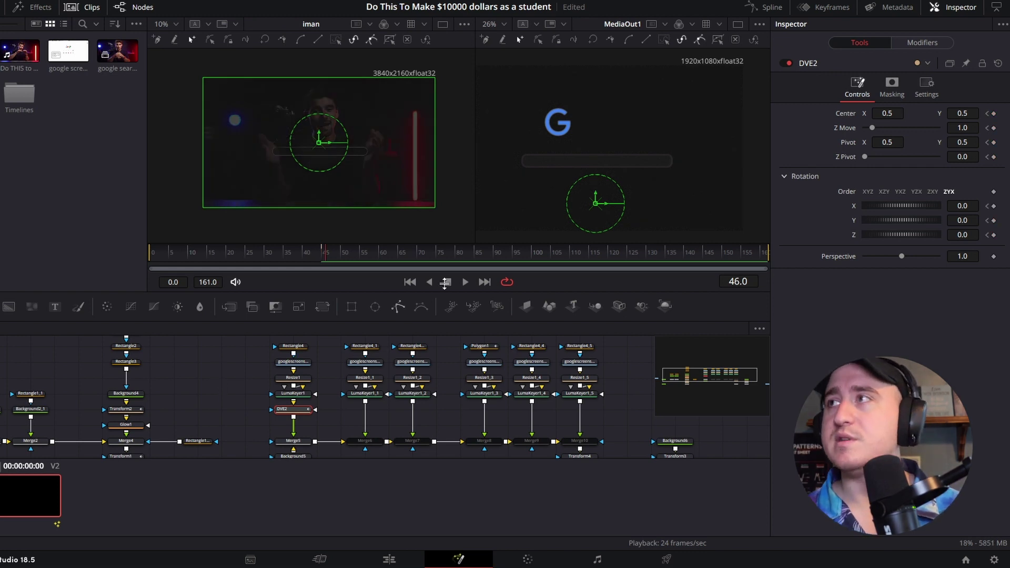
pyautogui.click(993, 113)
pyautogui.click(994, 128)
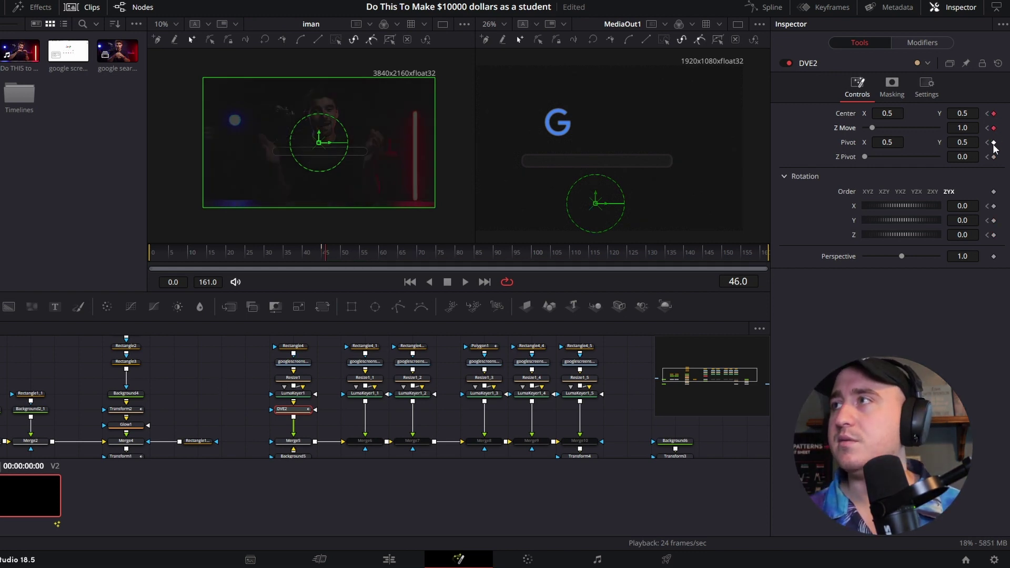
pyautogui.click(994, 142)
pyautogui.click(993, 157)
pyautogui.click(994, 206)
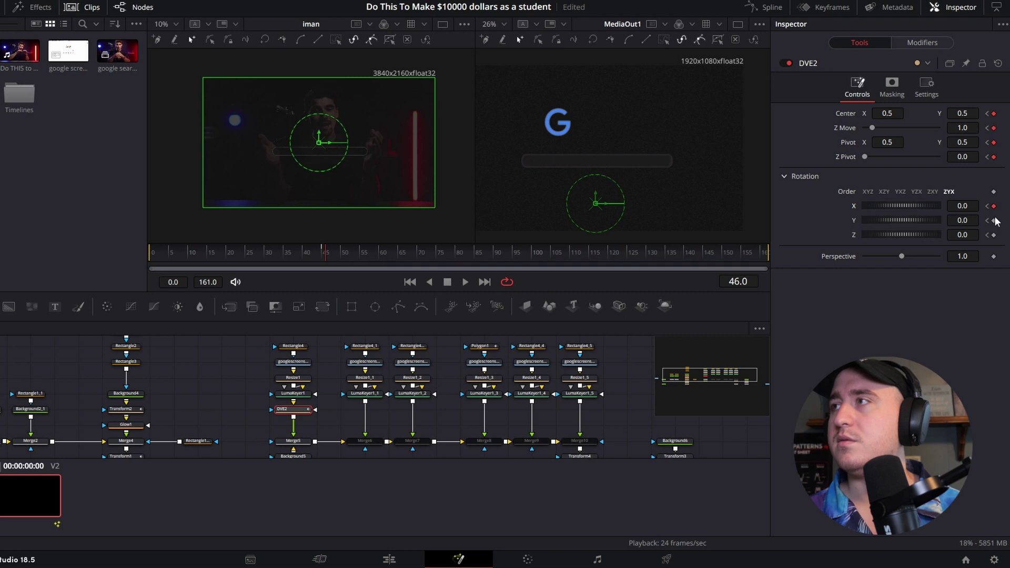
pyautogui.click(994, 220)
pyautogui.click(993, 234)
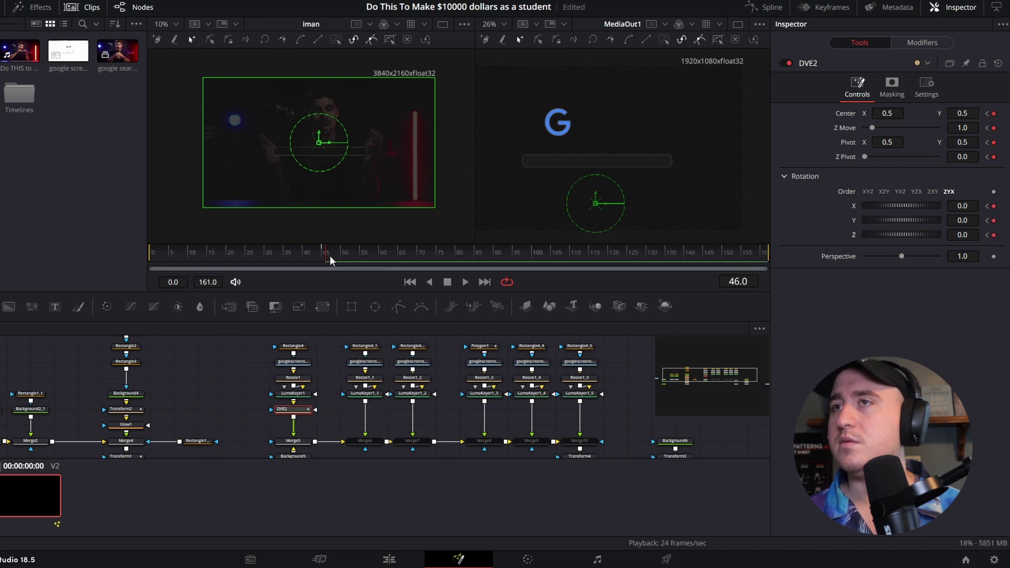
# - Find where the reference G settles, at frame 73, and keyframe DVE2's Center, Z Move, both pivots and all three rotations there
pyautogui.moveTo(330, 255); pyautogui.dragTo(424, 261)
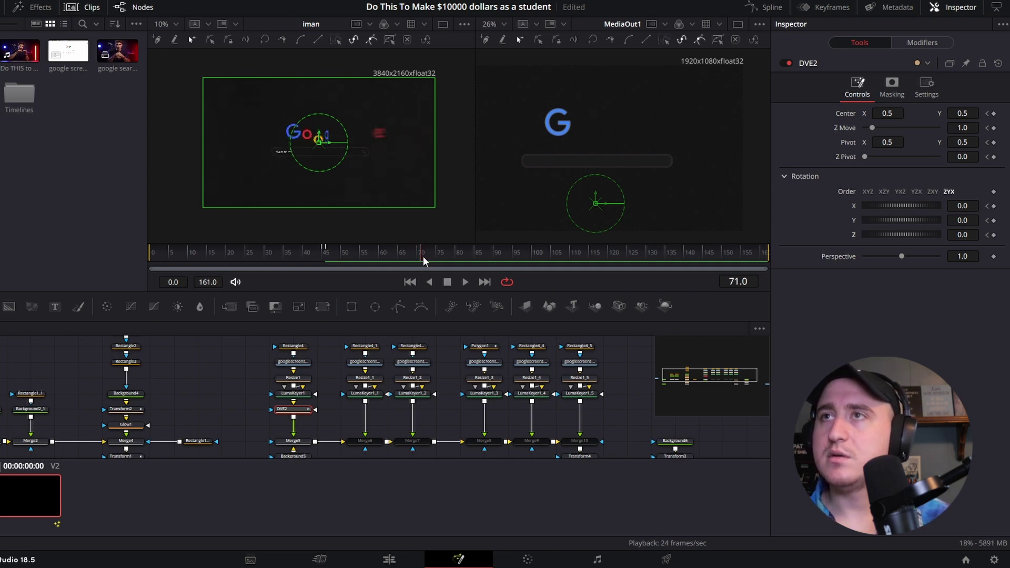
pyautogui.click(988, 114)
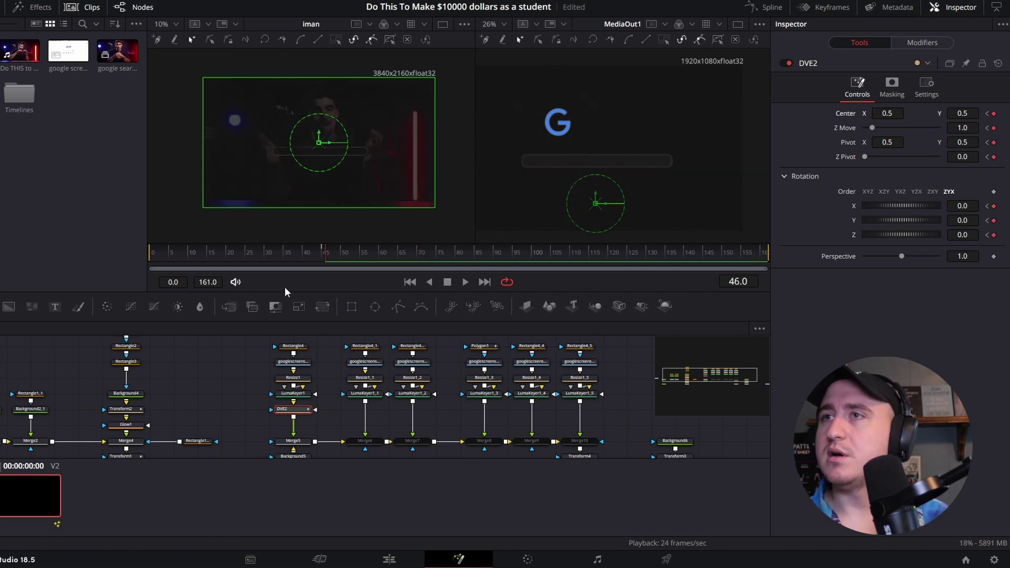
pyautogui.moveTo(328, 256); pyautogui.dragTo(429, 265)
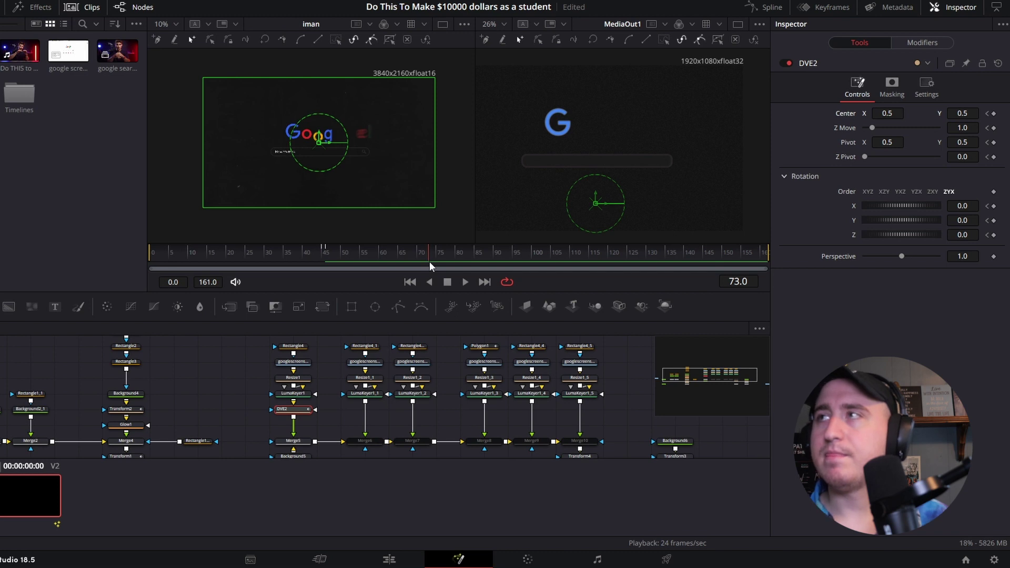
pyautogui.click(994, 113)
pyautogui.click(994, 128)
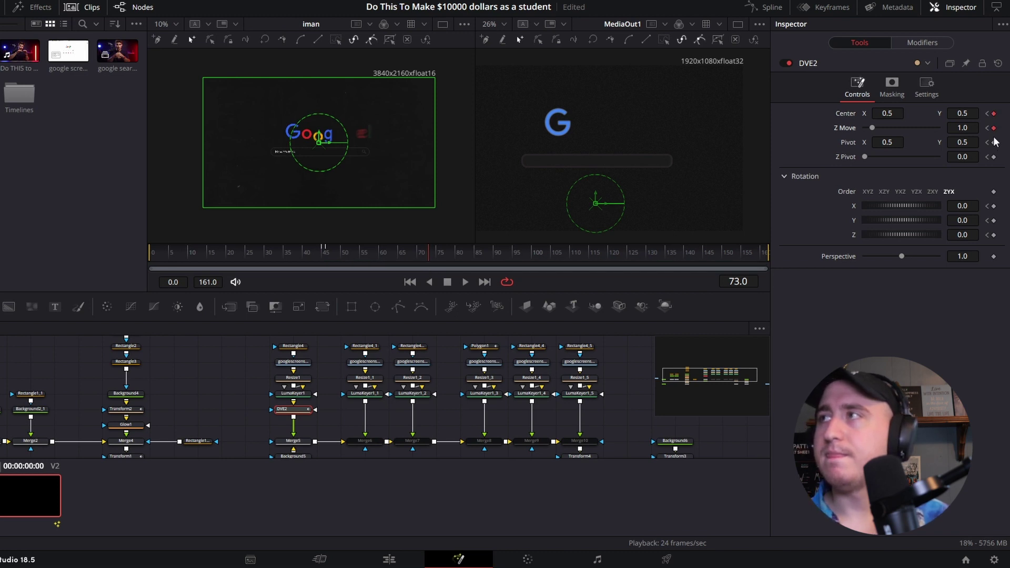
pyautogui.click(994, 142)
pyautogui.click(994, 157)
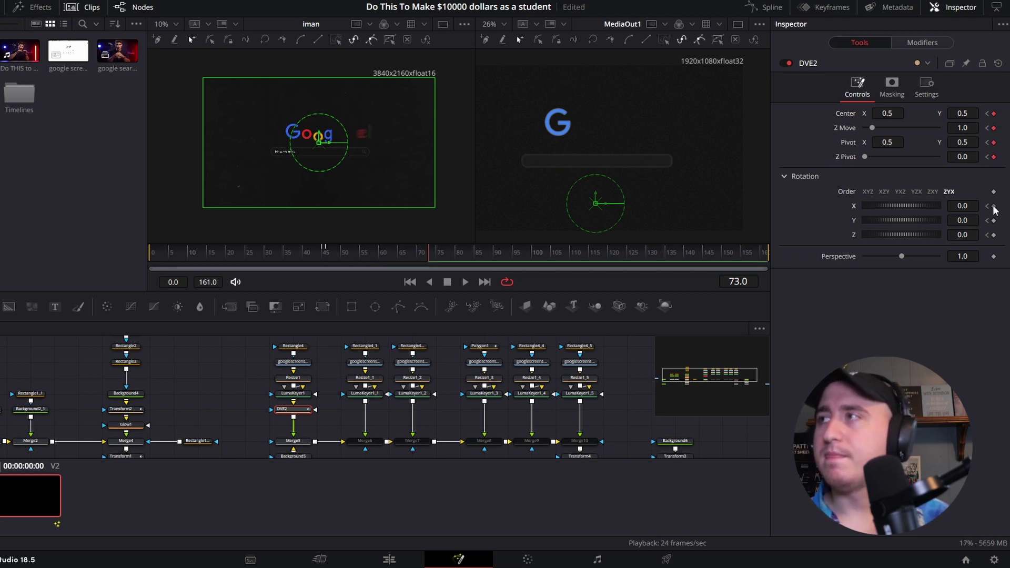
pyautogui.click(994, 206)
pyautogui.click(994, 220)
pyautogui.click(994, 235)
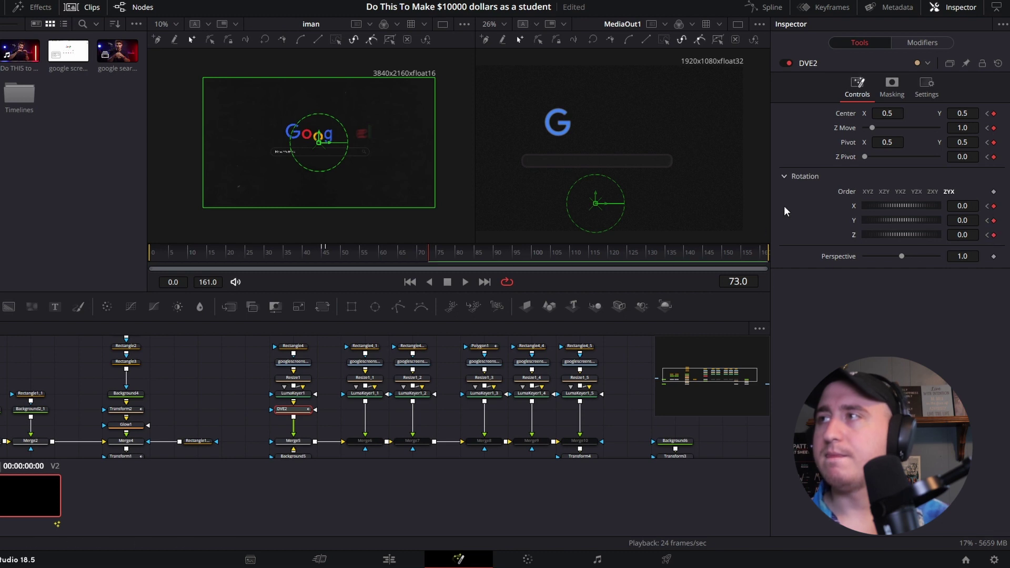
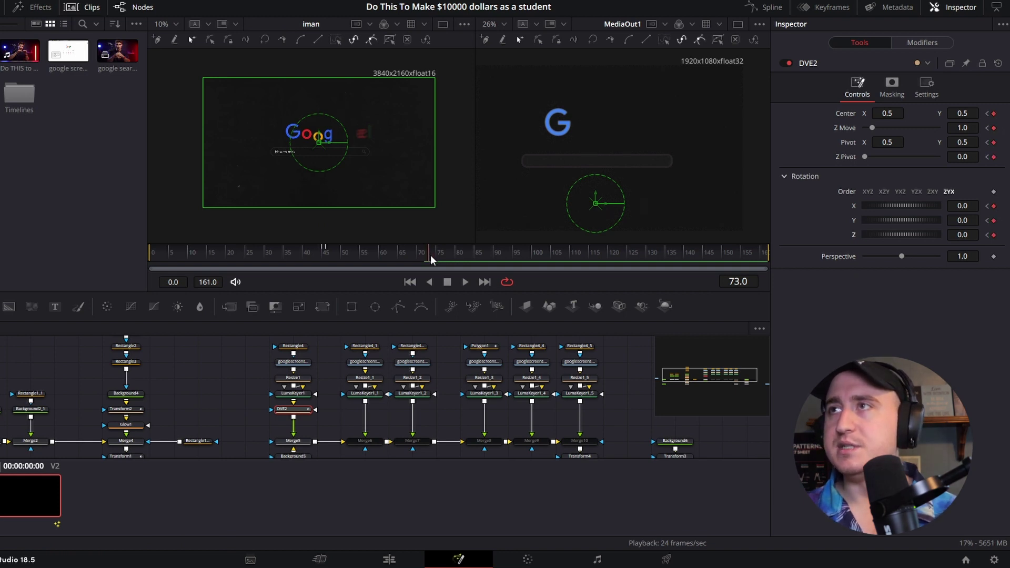
# - Return to frame 45 and set DVE2's Center X to 0.314 and its Y rotation to 360 for the G's starting pose
pyautogui.scroll(2, 572, 128)
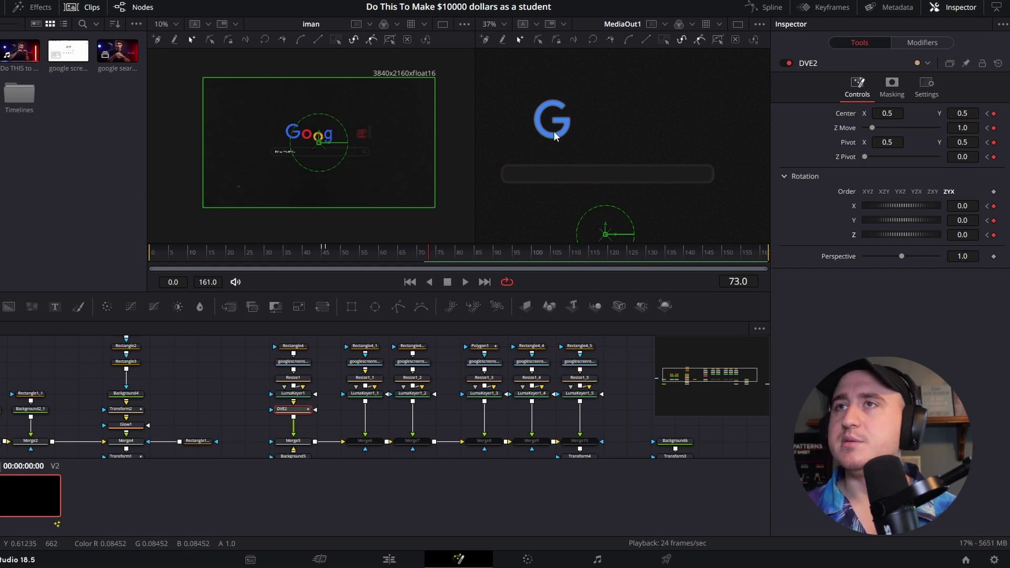
pyautogui.scroll(-2, 546, 125)
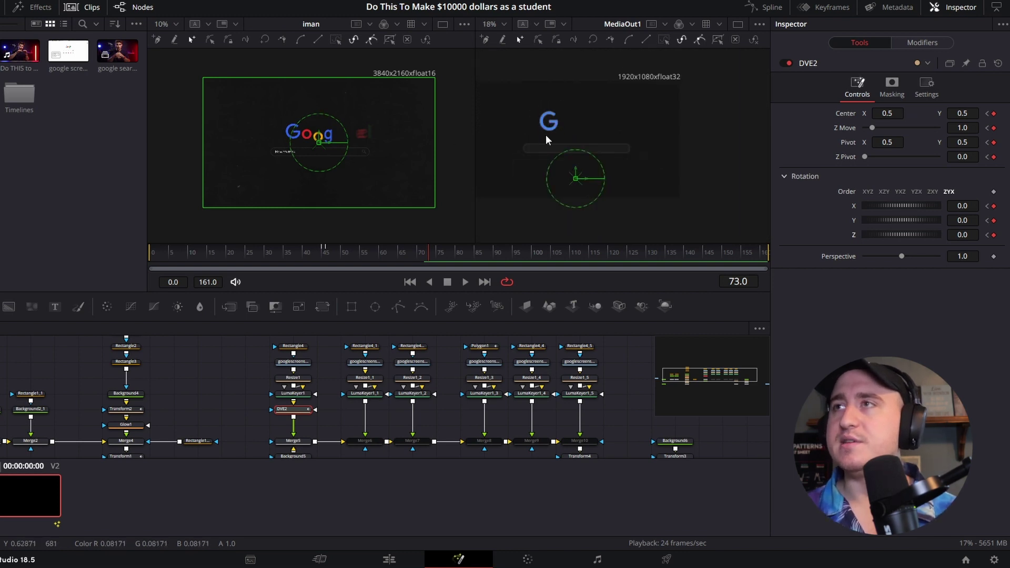
pyautogui.moveTo(426, 254); pyautogui.dragTo(327, 268)
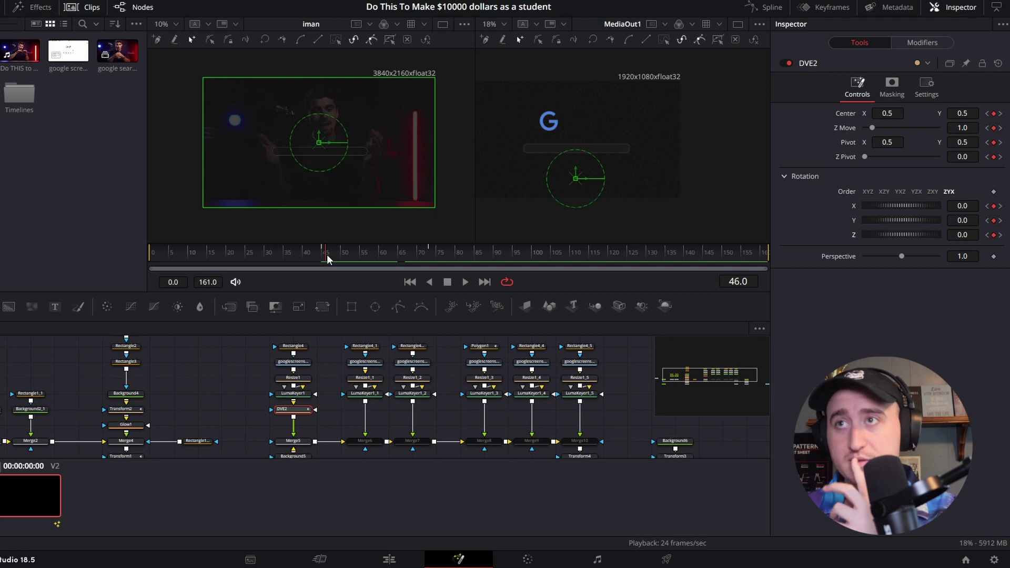
pyautogui.moveTo(326, 254); pyautogui.dragTo(325, 255)
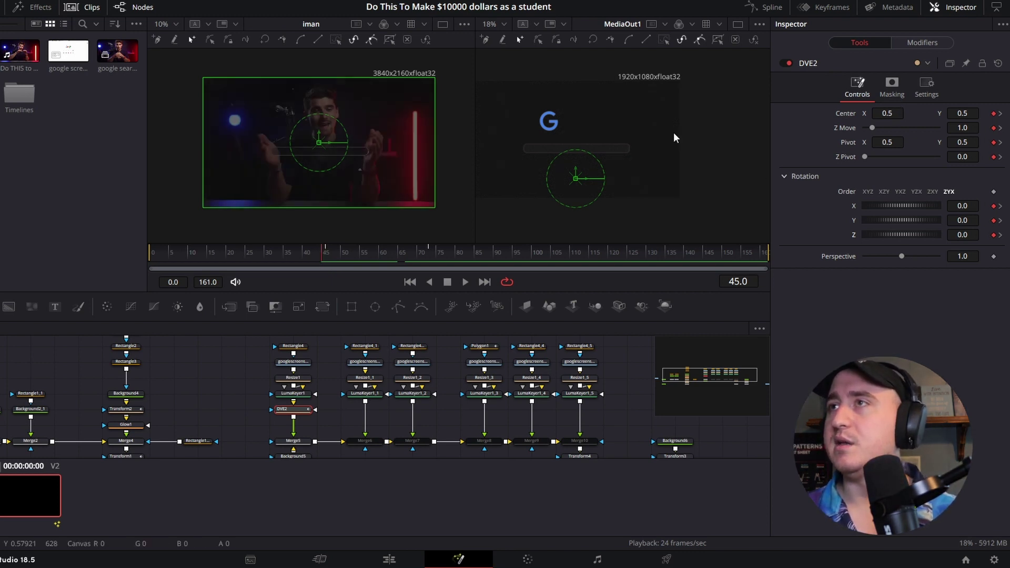
pyautogui.moveTo(629, 132); pyautogui.dragTo(675, 133)
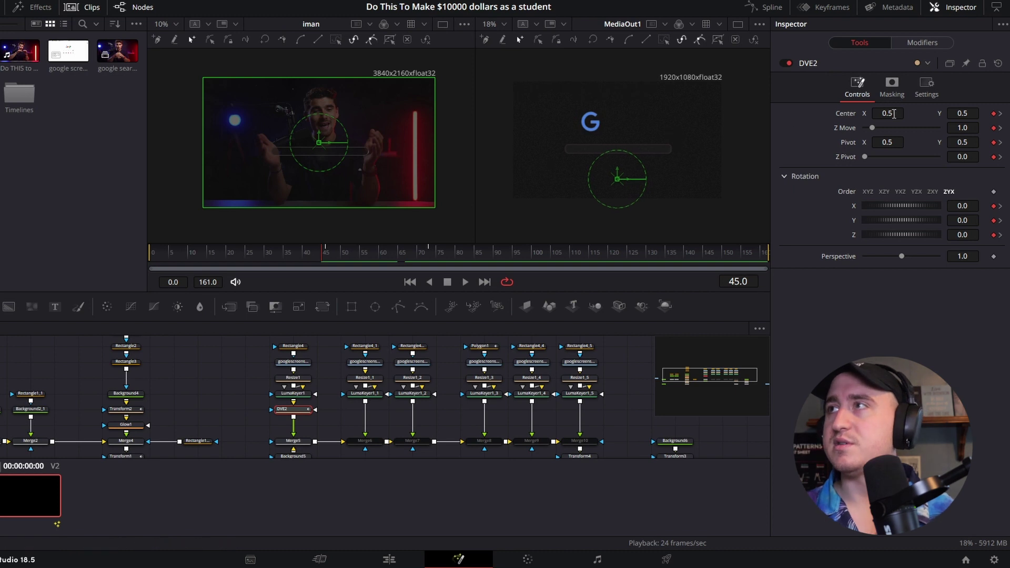
pyautogui.moveTo(894, 114); pyautogui.dragTo(866, 114)
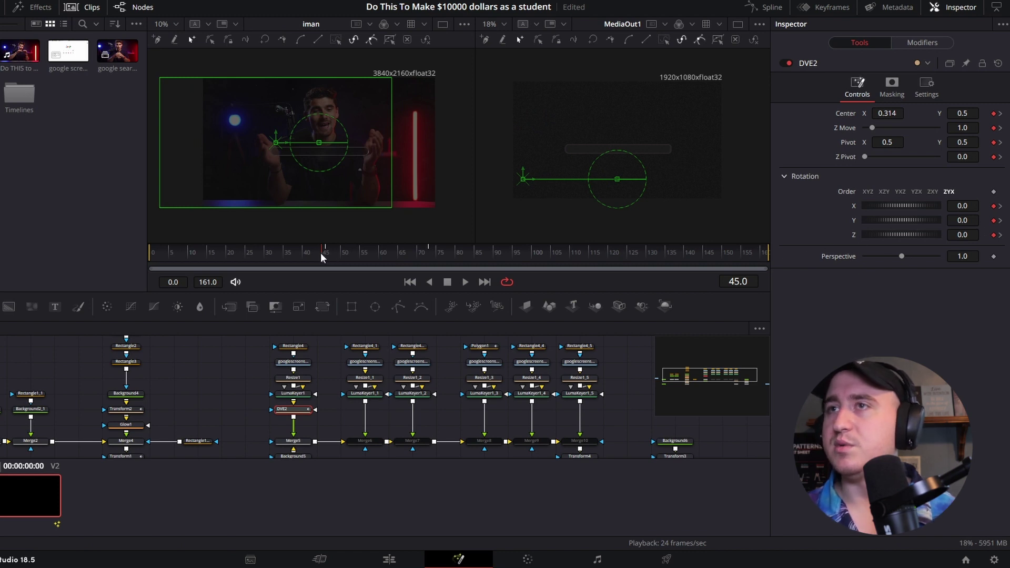
pyautogui.click(970, 220)
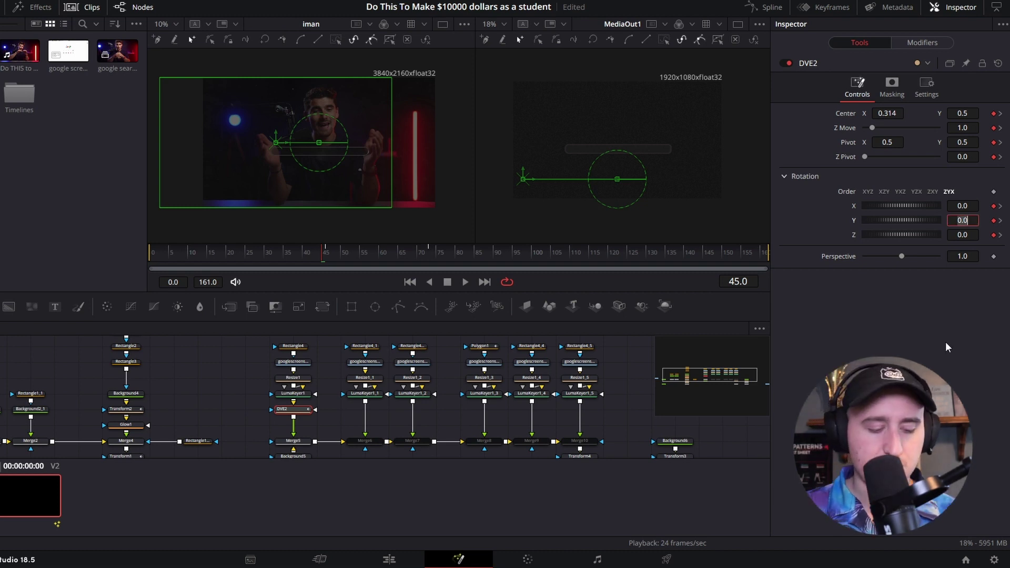
pyautogui.write('360')
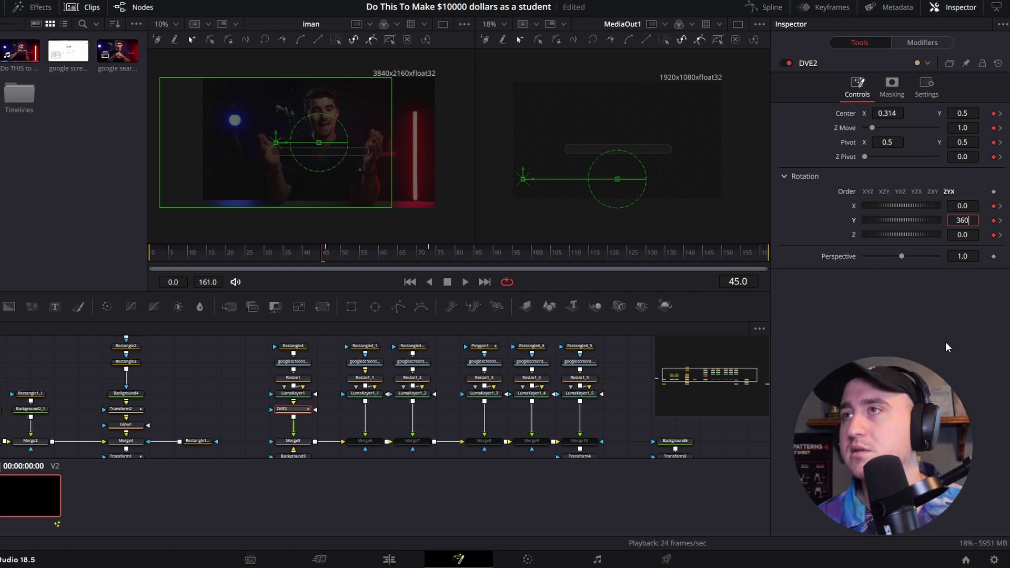
pyautogui.press('Tab')
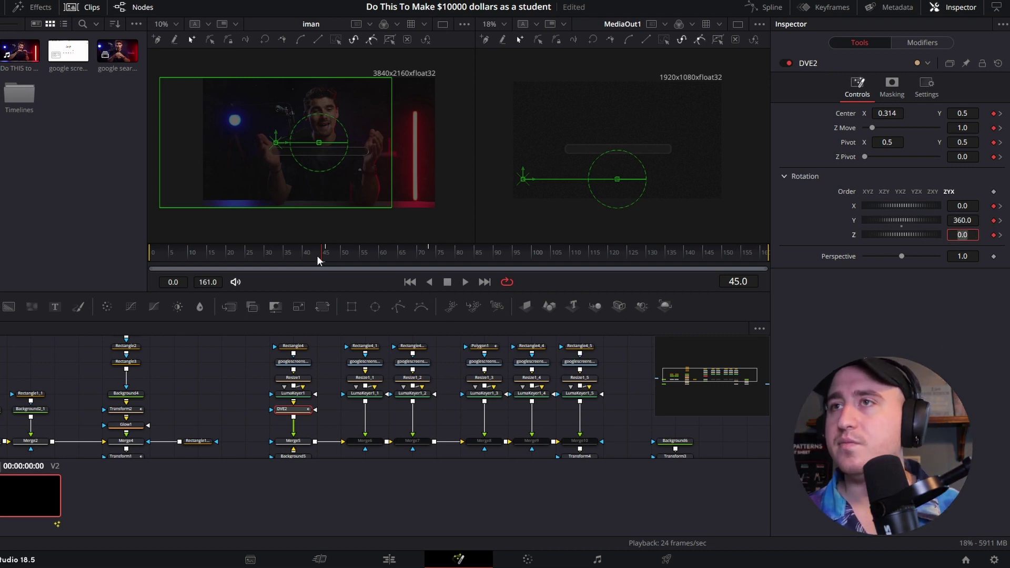
# - Remove DVE2's frame 46 keyframes for Center, Z Move, Pivot, Z Pivot and all three rotations, and return to frame 45
pyautogui.moveTo(317, 255)
pyautogui.mouseDown()
pyautogui.moveTo(352, 257)
pyautogui.moveTo(327, 260)
pyautogui.mouseUp()
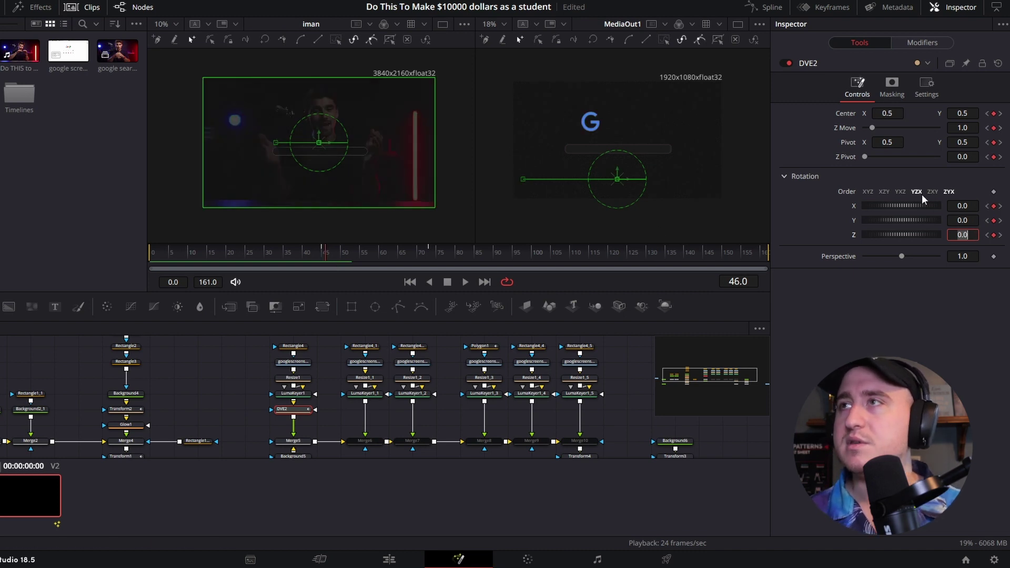
pyautogui.click(993, 207)
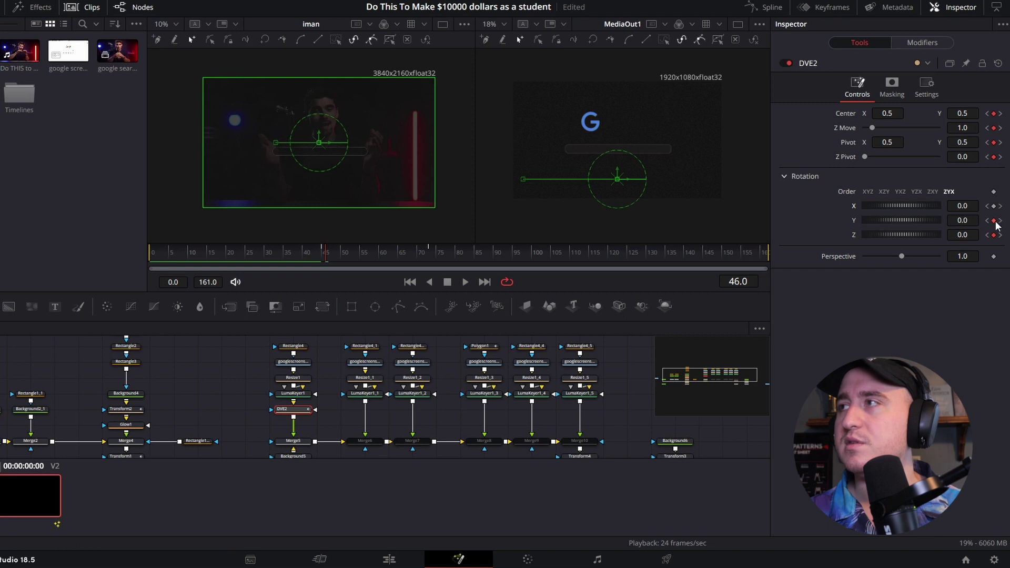
pyautogui.click(994, 221)
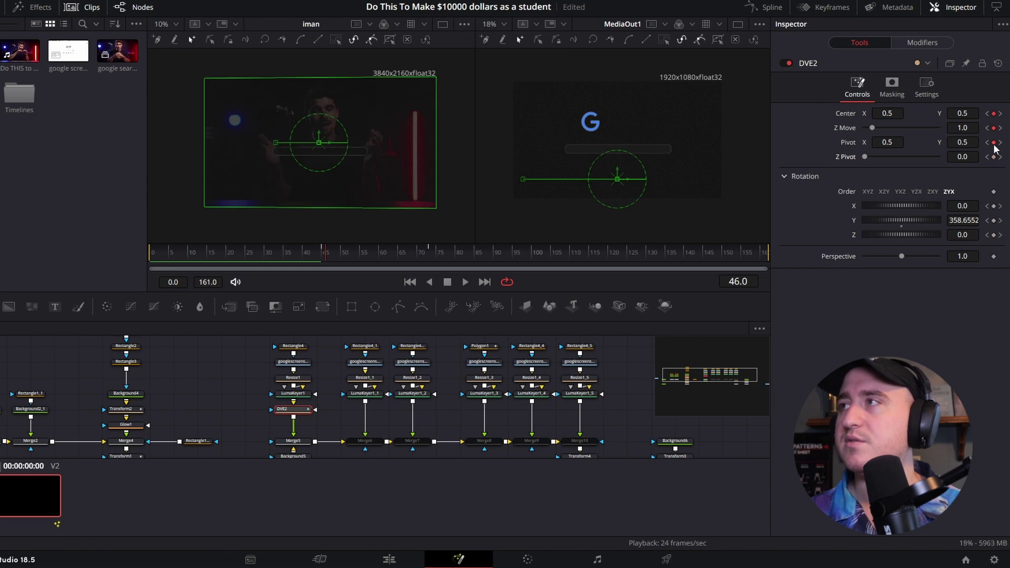
pyautogui.click(994, 114)
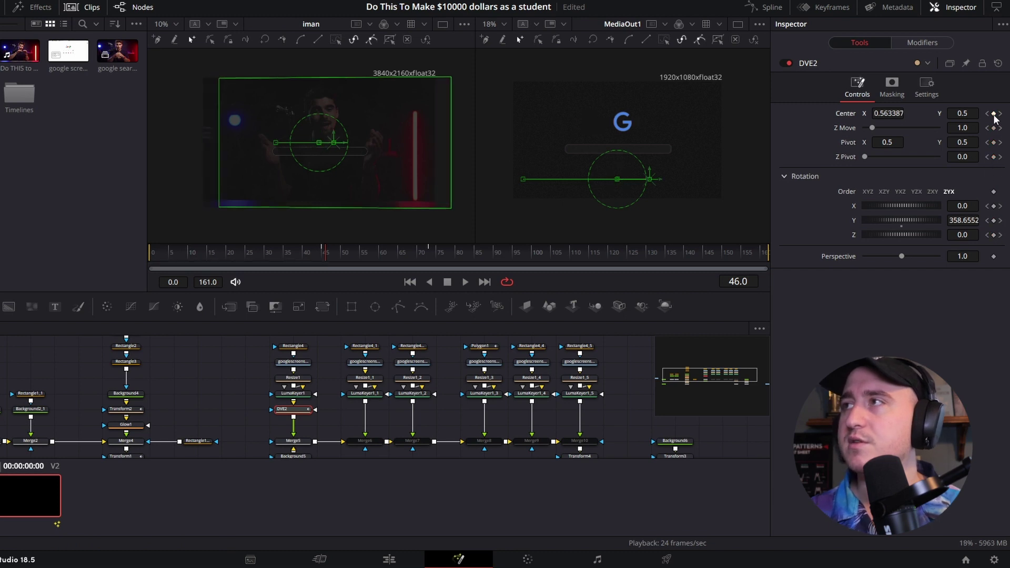
pyautogui.click(325, 255)
pyautogui.moveTo(325, 254)
pyautogui.mouseDown()
pyautogui.moveTo(434, 260)
pyautogui.moveTo(325, 266)
pyautogui.mouseUp()
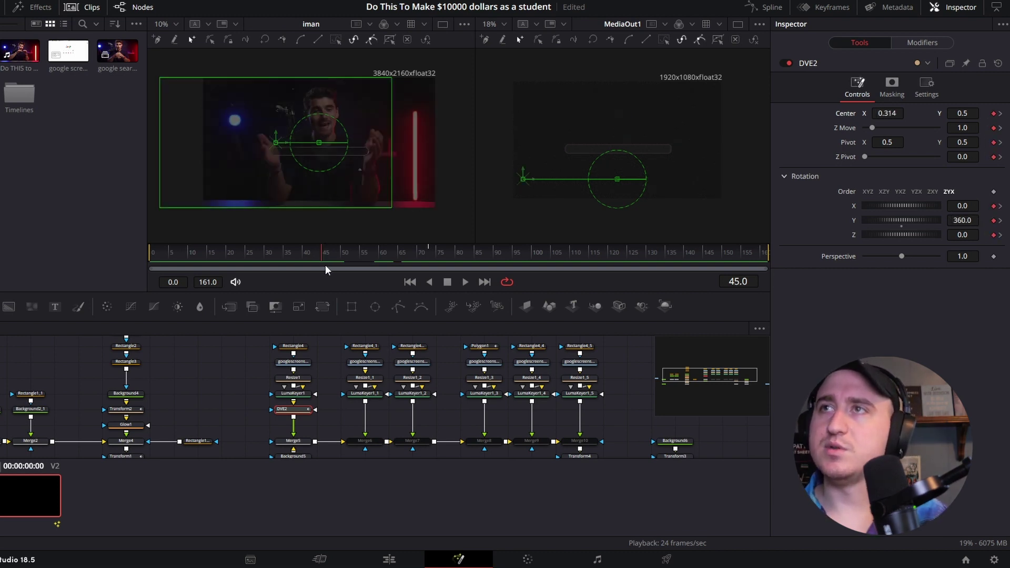
# - At frame 58, move DVE2's center in line with the reference G, to about 0.312 in X
pyautogui.moveTo(325, 267); pyautogui.dragTo(373, 254)
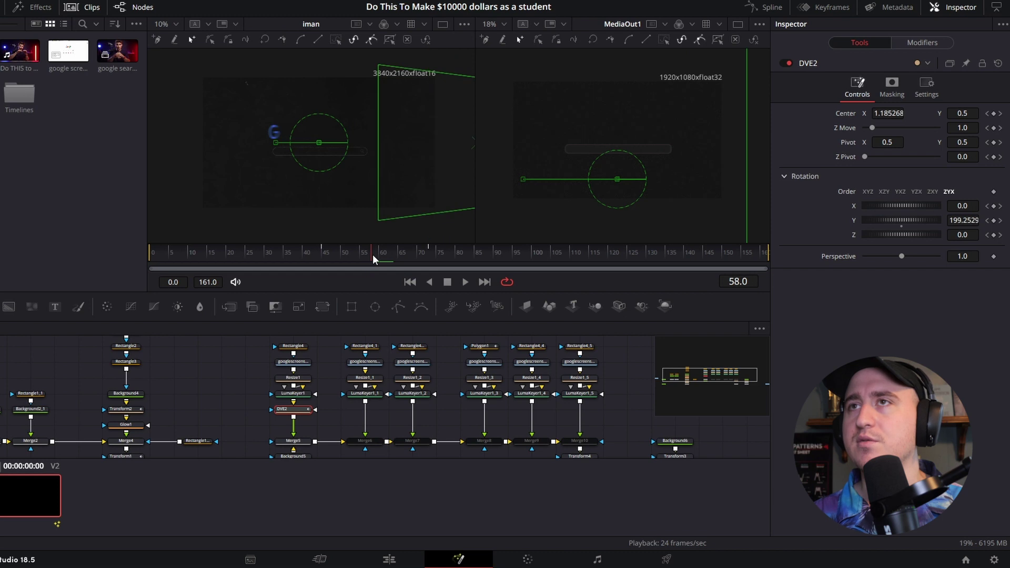
pyautogui.moveTo(473, 142); pyautogui.dragTo(274, 142)
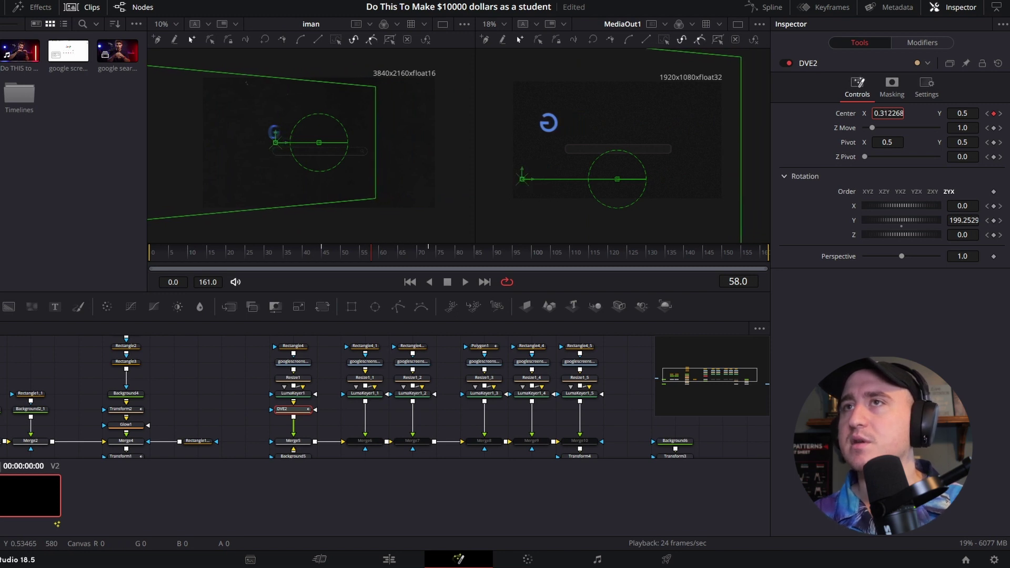
pyautogui.click(962, 220)
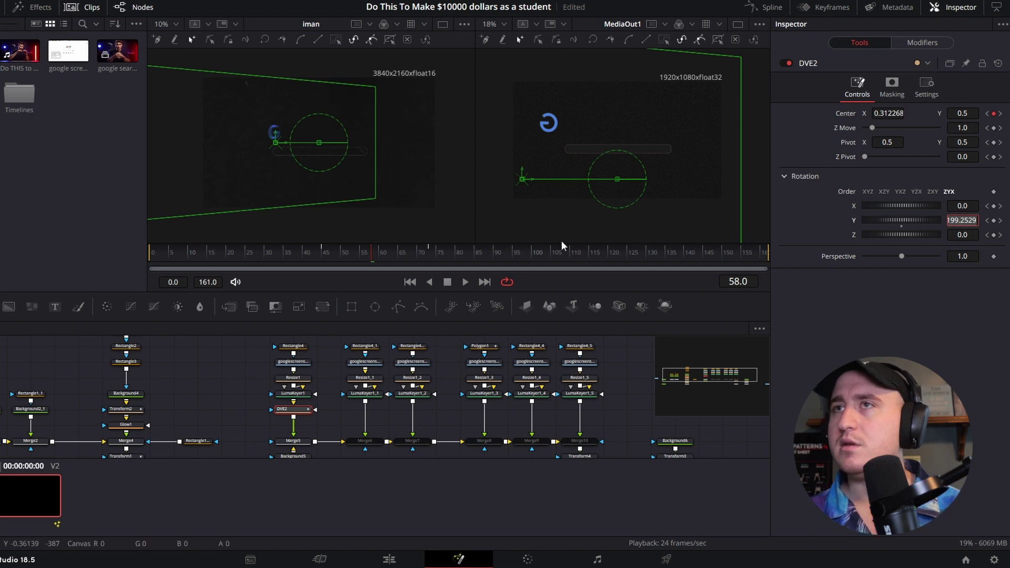
# - Play back the G's fly-in between frames 35 and 101 and compare its motion and landing at frame 73 with the reference
pyautogui.moveTo(365, 254); pyautogui.dragTo(322, 258)
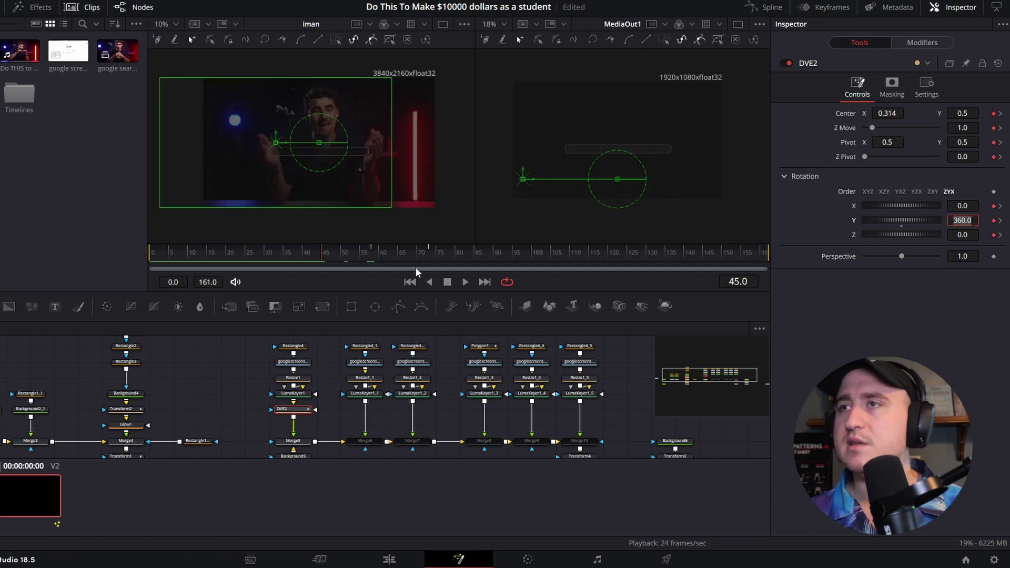
pyautogui.click(465, 282)
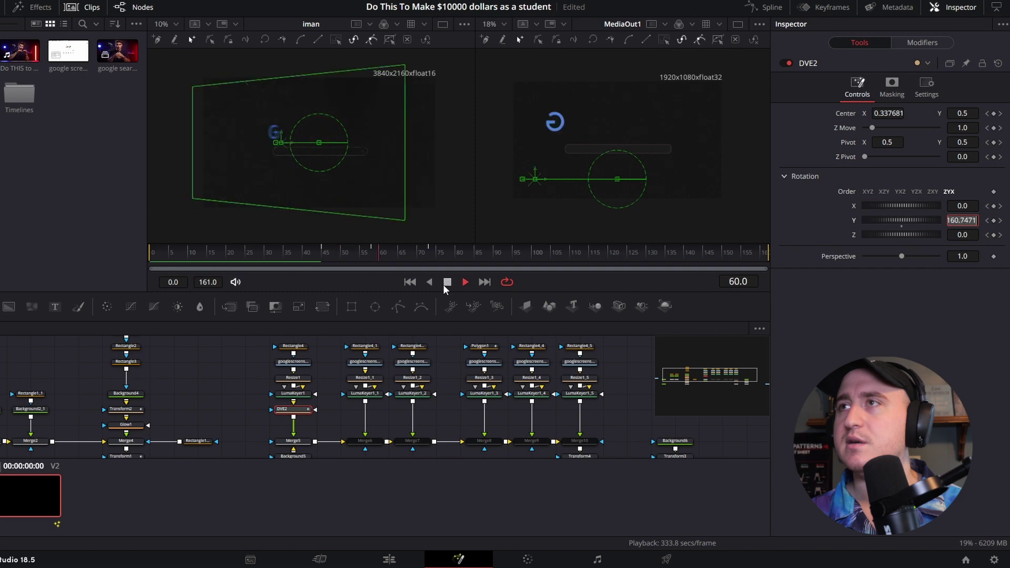
pyautogui.click(448, 282)
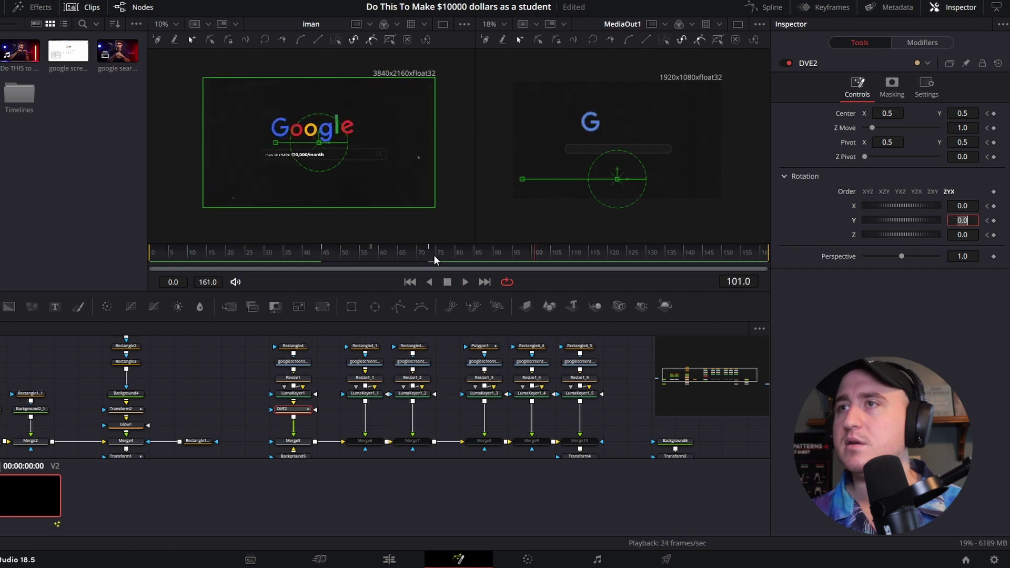
pyautogui.moveTo(437, 256); pyautogui.dragTo(300, 254)
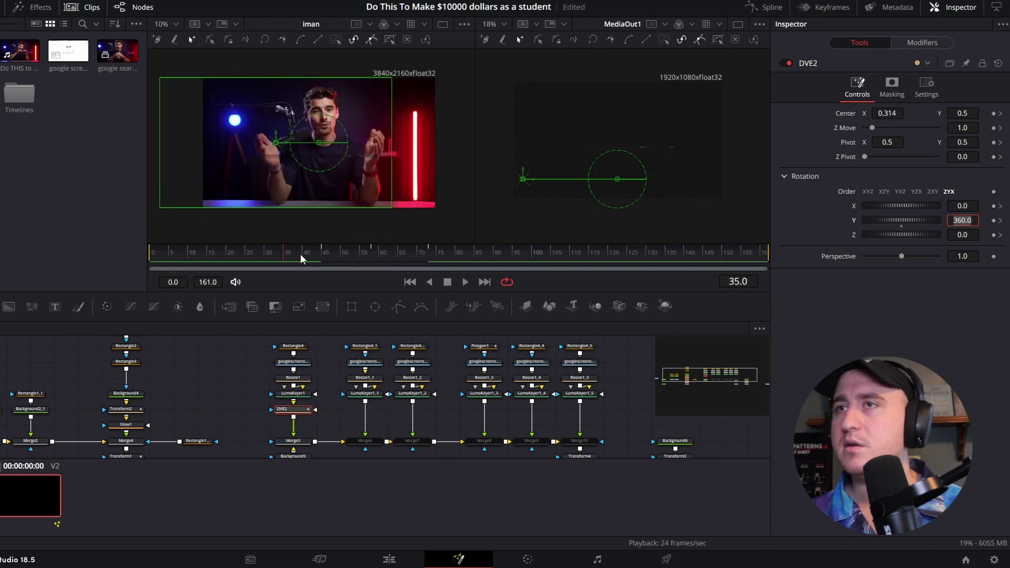
pyautogui.click(466, 282)
pyautogui.click(447, 282)
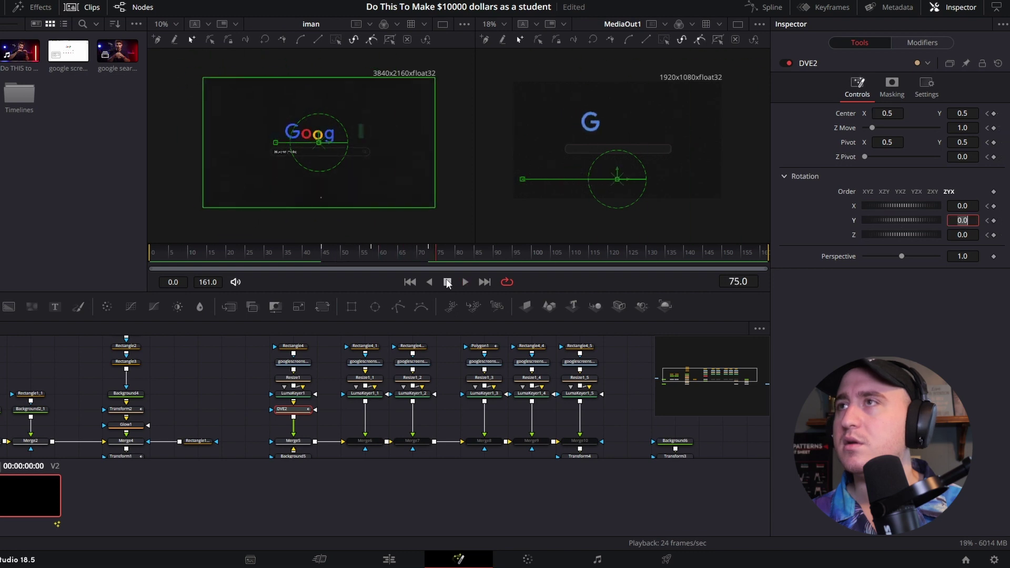
pyautogui.moveTo(444, 255); pyautogui.dragTo(429, 313)
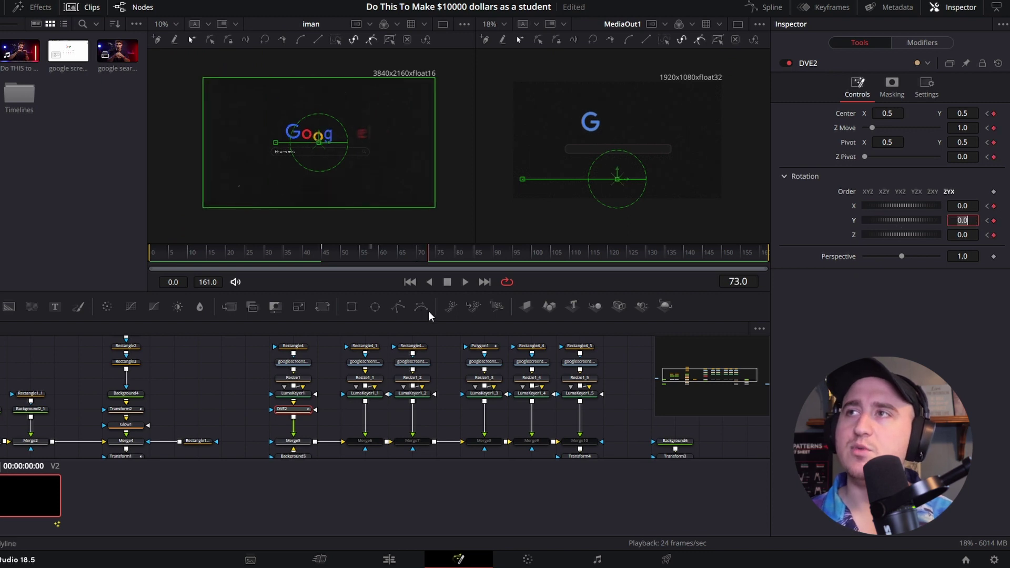
pyautogui.moveTo(405, 266); pyautogui.dragTo(429, 269)
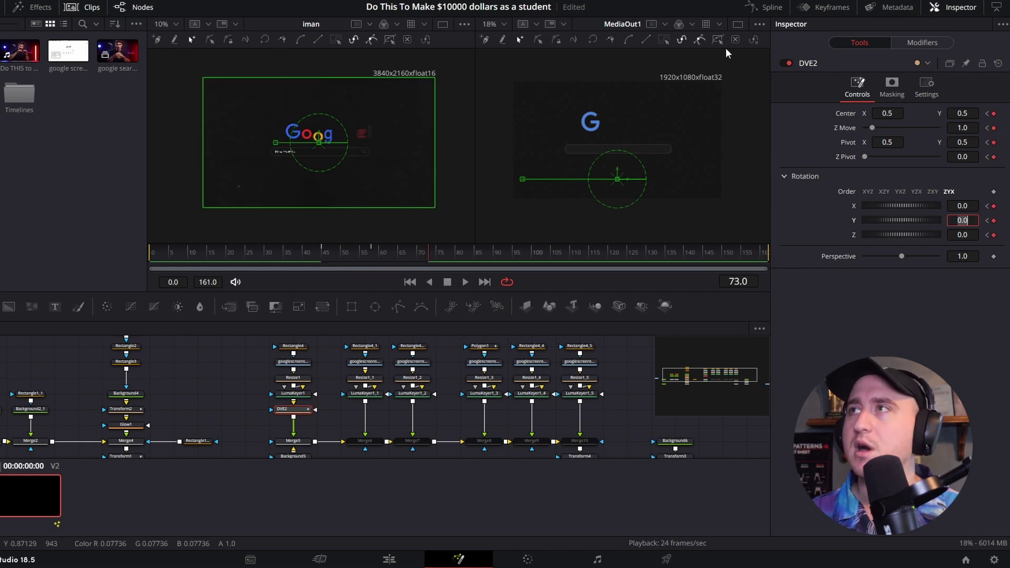
# - Smooth all of DVE2's keyframes in the Spline editor and close the editor
pyautogui.click(765, 11)
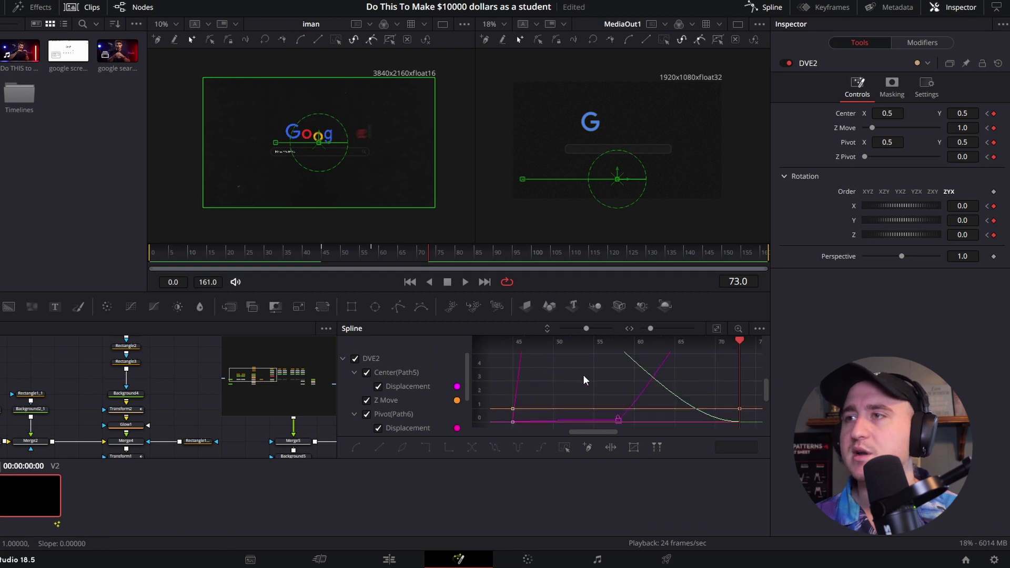
pyautogui.hotkey('ctrl', 'a')
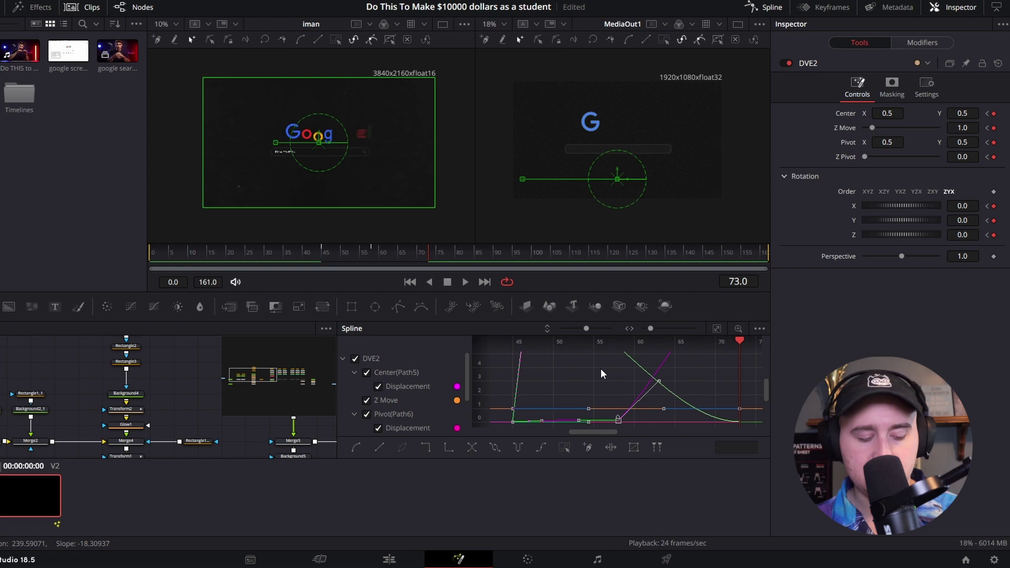
pyautogui.press('s')
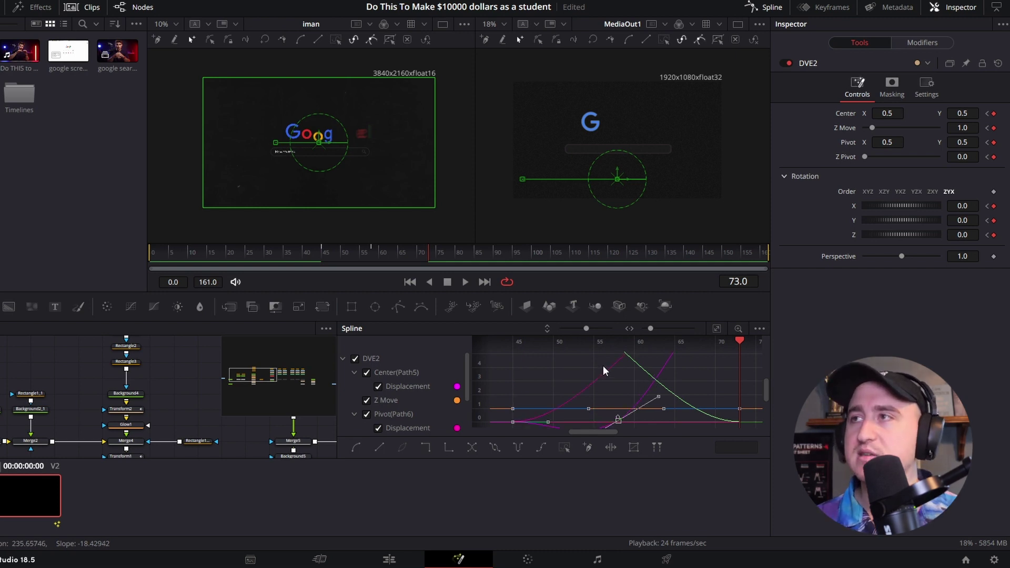
pyautogui.click(770, 9)
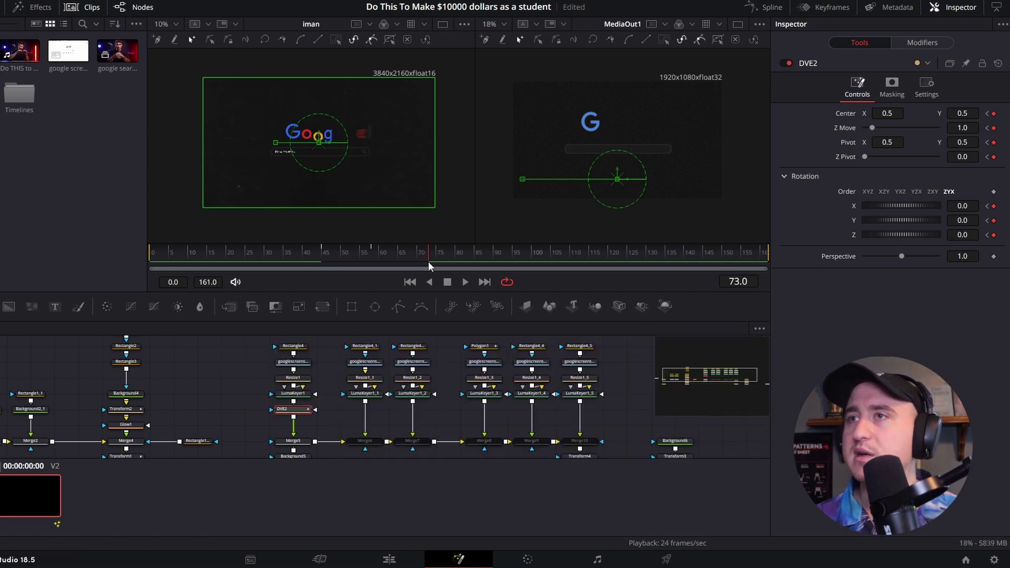
# - Add a DVE node after LumaKeyer1_1 for the first red o and enable Merge6
pyautogui.moveTo(428, 261); pyautogui.dragTo(383, 286)
pyautogui.click(365, 441)
pyautogui.scroll(-1, 386, 402)
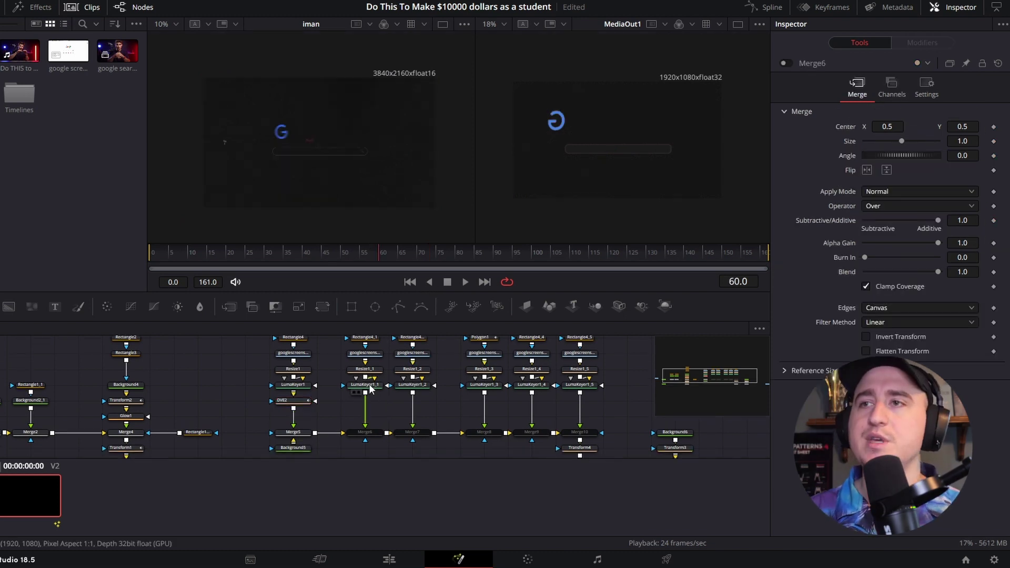
pyautogui.click(368, 386)
pyautogui.hotkey('shift', 'space')
pyautogui.write('dve')
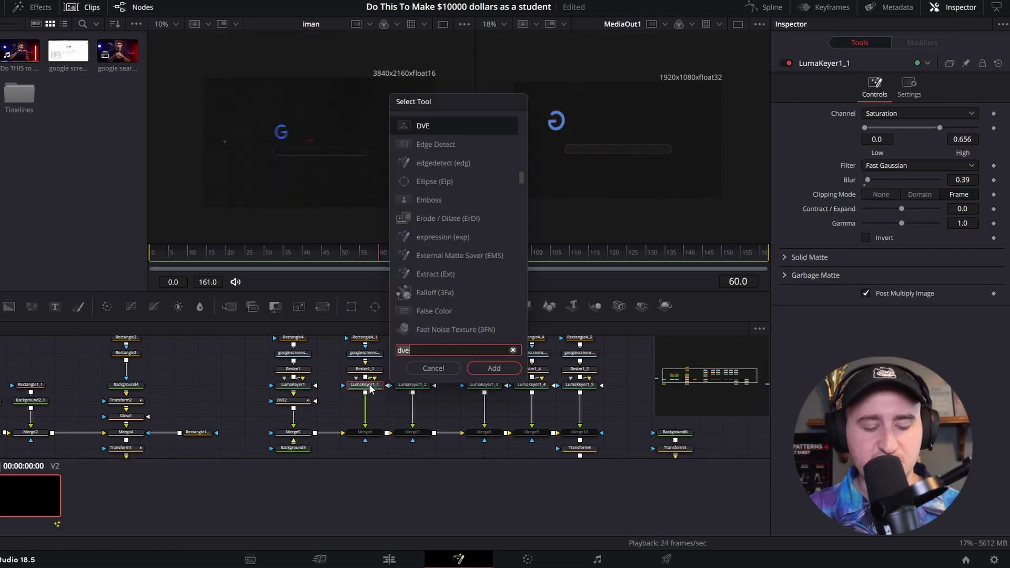
pyautogui.press('Return')
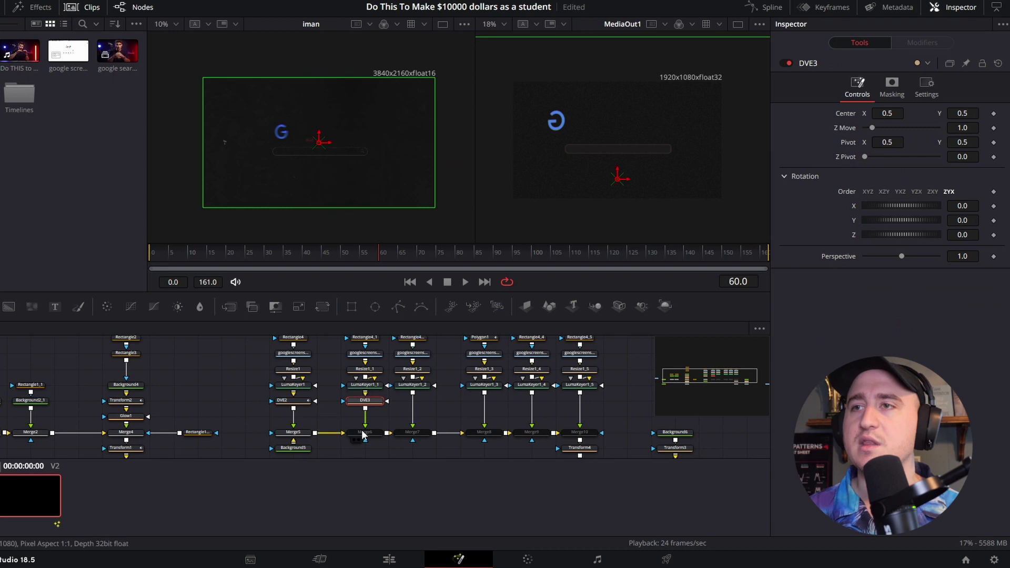
pyautogui.click(375, 433)
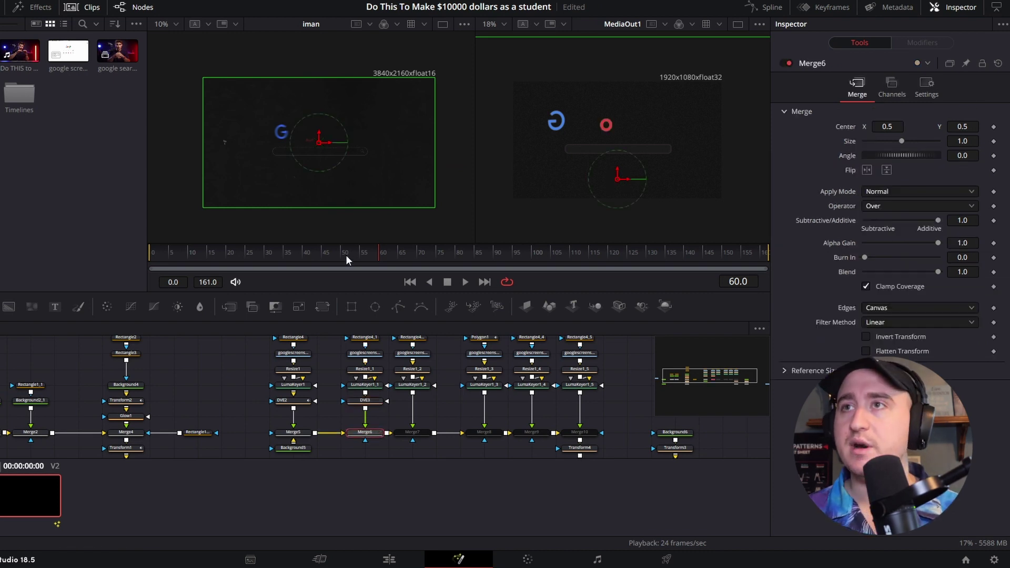
# - At frame 59, keyframe DVE3's Center, Z Move, Pivot, Z Pivot and its X, Y and Z rotation
pyautogui.moveTo(371, 253)
pyautogui.mouseDown()
pyautogui.moveTo(322, 254)
pyautogui.moveTo(392, 253)
pyautogui.moveTo(375, 254)
pyautogui.mouseUp()
pyautogui.click(374, 403)
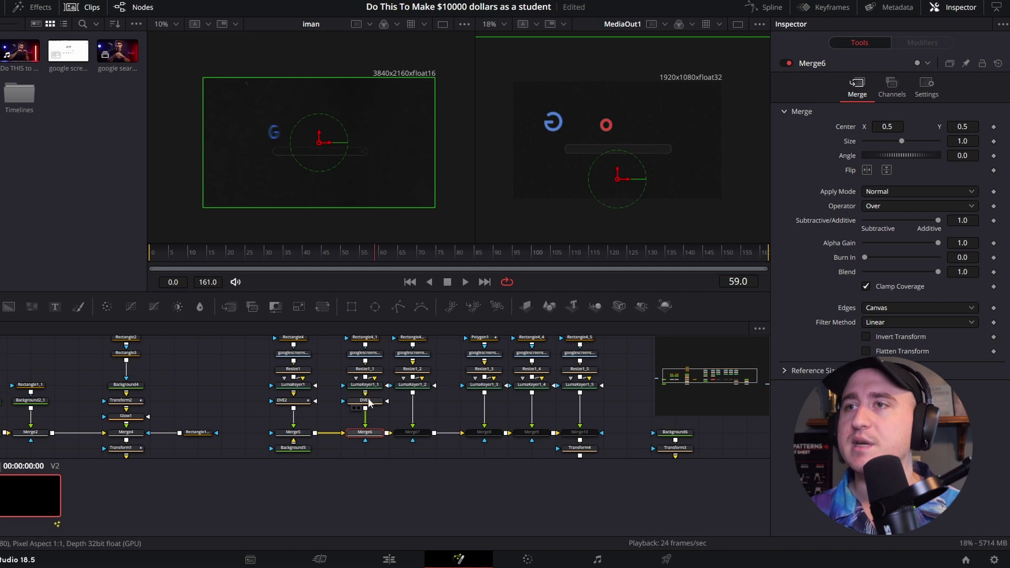
pyautogui.click(993, 113)
pyautogui.click(993, 128)
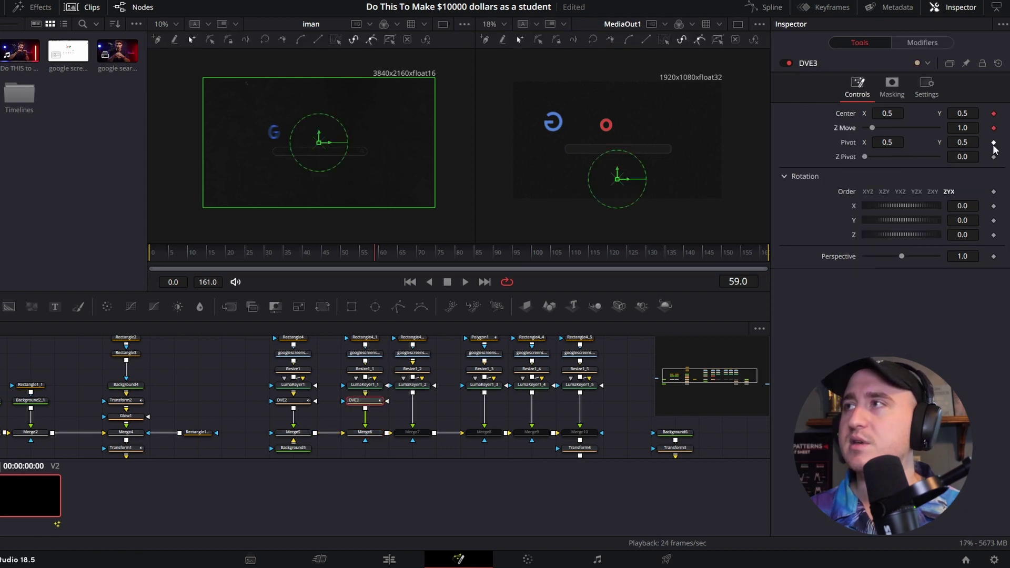
pyautogui.click(993, 142)
pyautogui.click(993, 157)
pyautogui.click(993, 206)
pyautogui.click(993, 220)
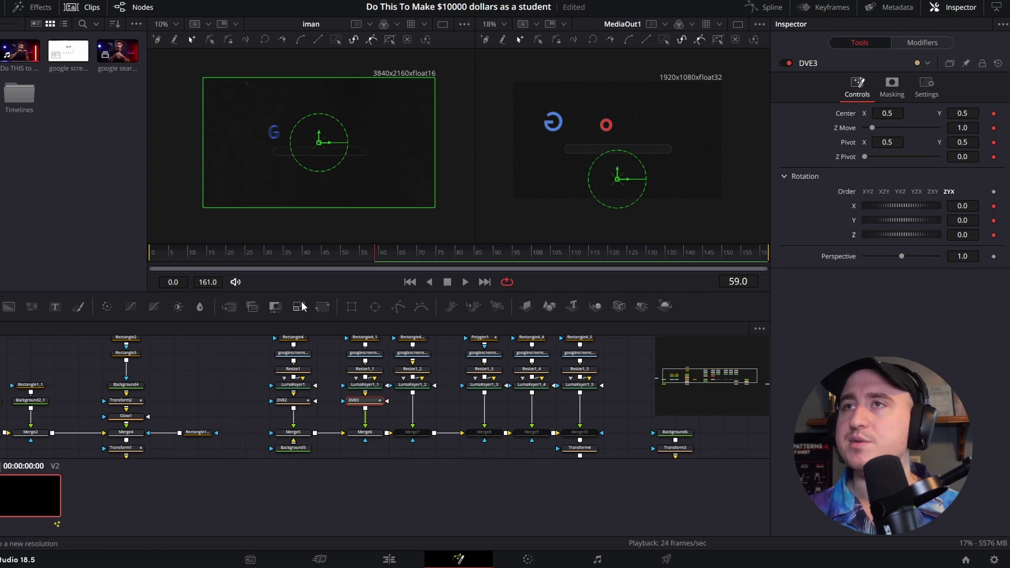
# - Go to frame 74, where the reference o settles, and keyframe DVE3's Center, Z Move, both pivots and all three rotations
pyautogui.moveTo(373, 251); pyautogui.dragTo(434, 259)
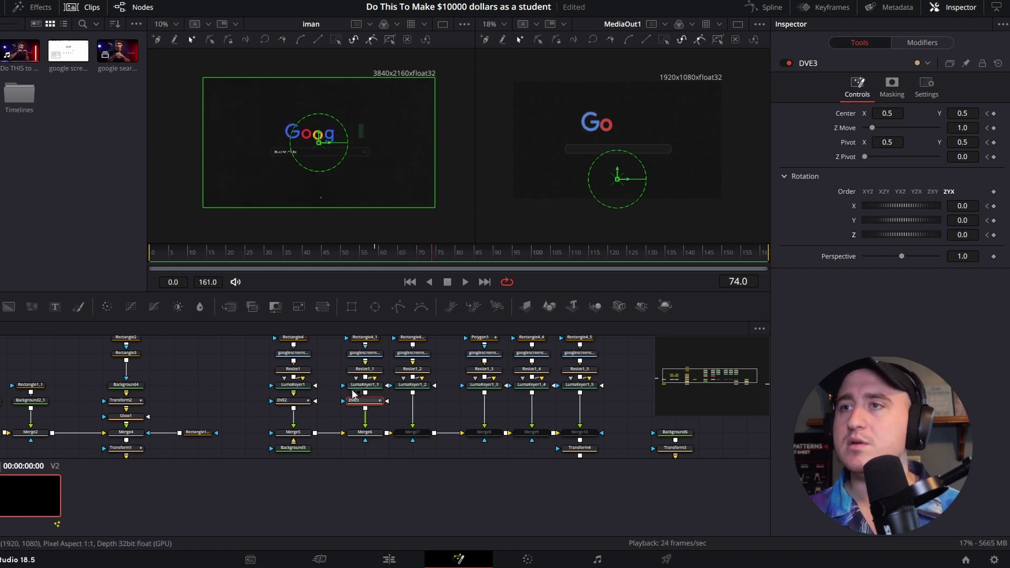
pyautogui.click(994, 113)
pyautogui.click(994, 128)
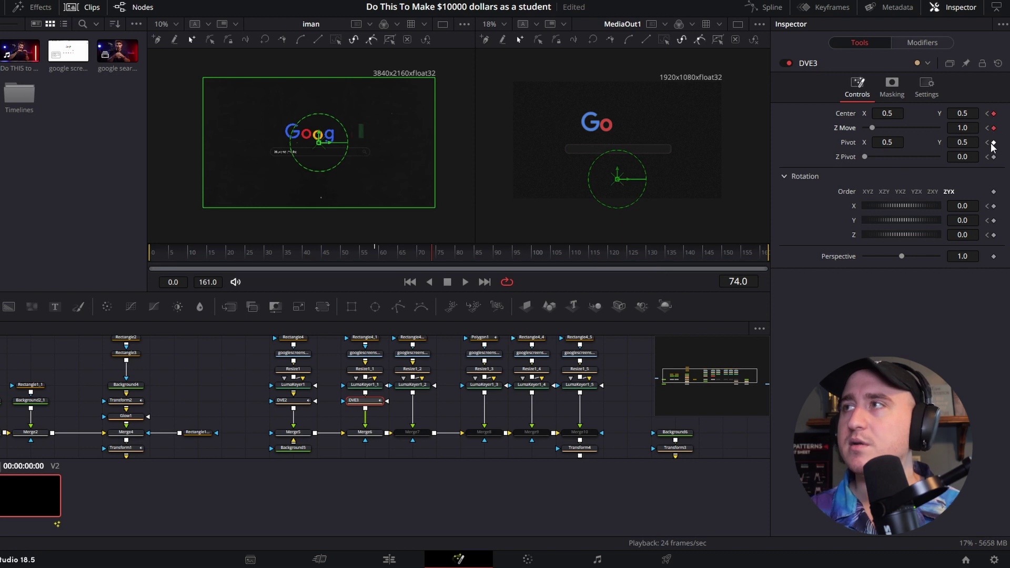
pyautogui.click(994, 142)
pyautogui.click(994, 157)
pyautogui.click(994, 206)
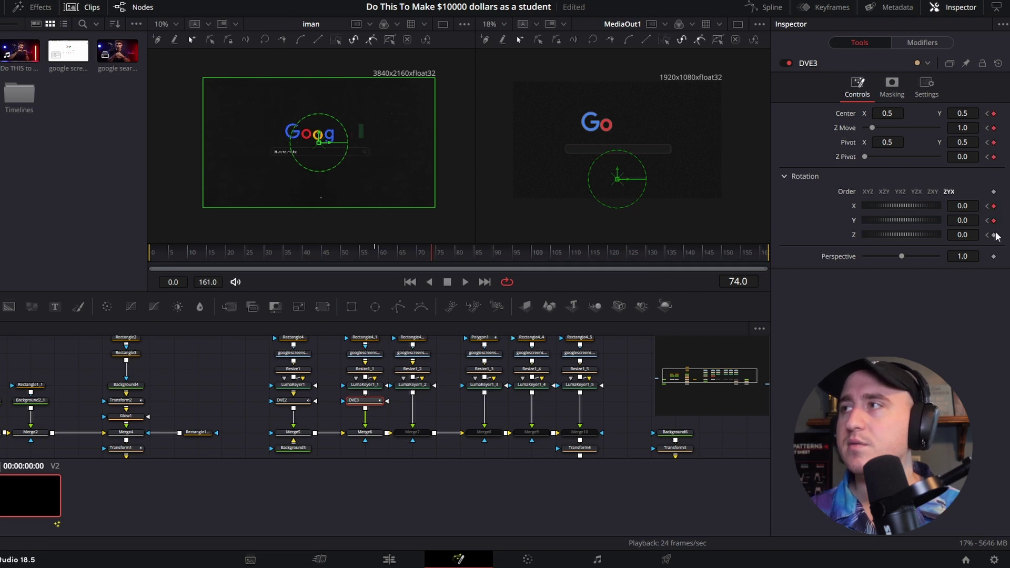
pyautogui.click(994, 235)
# - Return to frame 59 and set DVE3's X rotation to -90 for the o's starting pose
pyautogui.moveTo(431, 255); pyautogui.dragTo(378, 256)
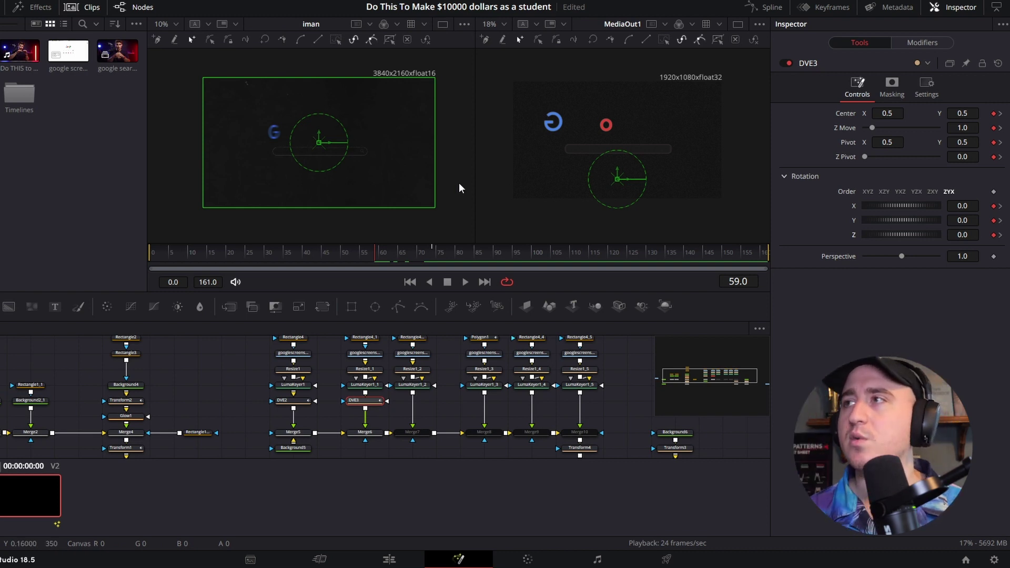
pyautogui.click(968, 207)
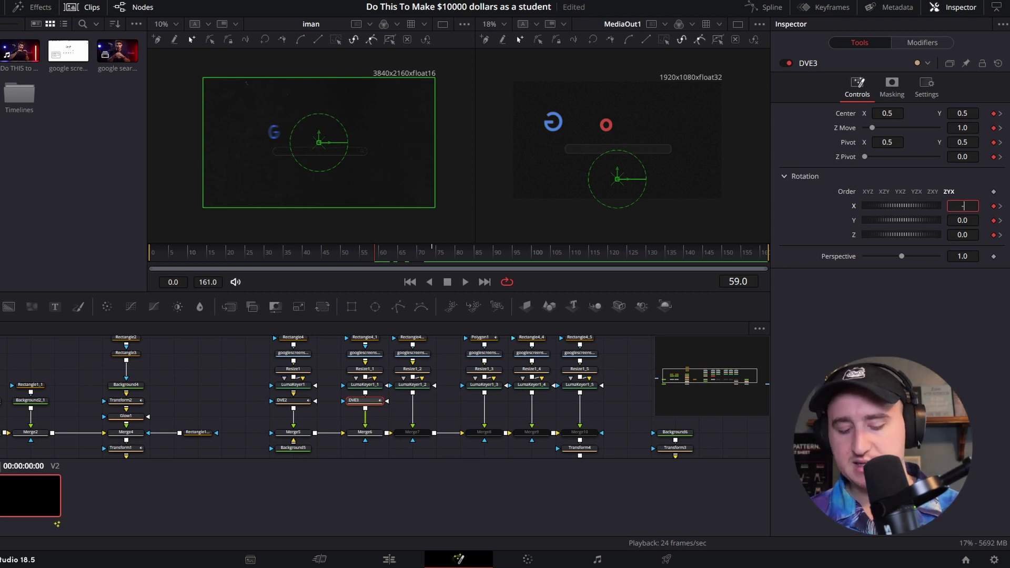
pyautogui.press('Tab')
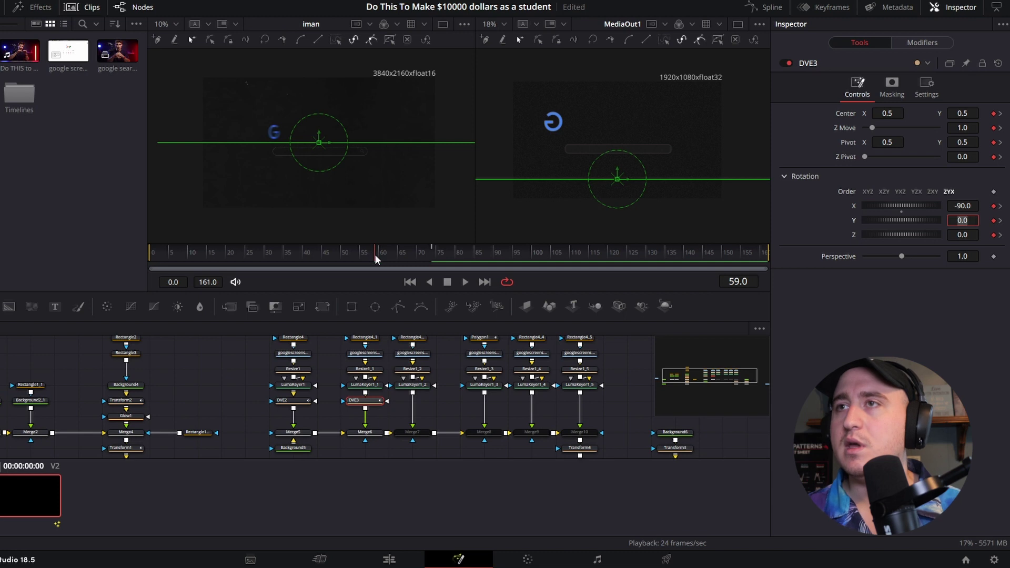
# - At frame 62, shift DVE3's pivot up toward the red o, to about X 0.461 and Y 0.637
pyautogui.moveTo(375, 255)
pyautogui.mouseDown()
pyautogui.moveTo(409, 254)
pyautogui.moveTo(389, 254)
pyautogui.mouseUp()
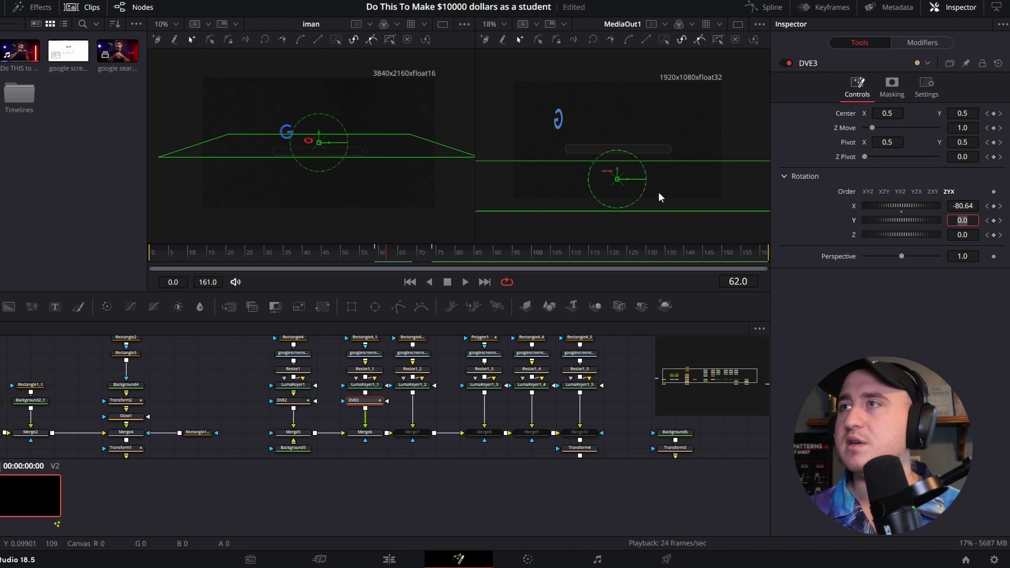
pyautogui.click(963, 142)
pyautogui.write('0.504')
pyautogui.press('Return')
pyautogui.moveTo(962, 142); pyautogui.dragTo(985, 142)
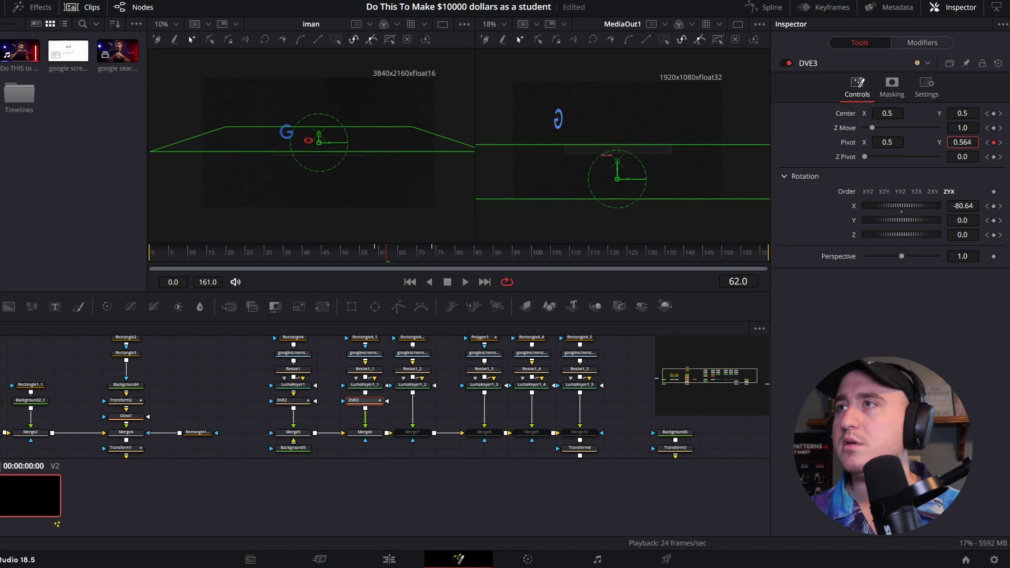
pyautogui.moveTo(613, 169); pyautogui.dragTo(599, 141)
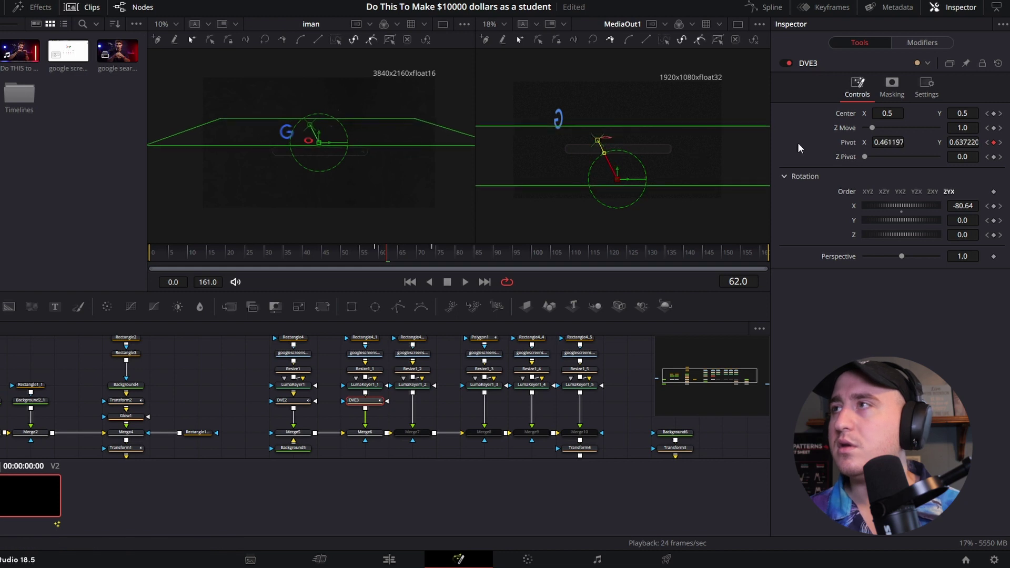
# - At frame 62, shift DVE3's Pivot X to about 0.431
pyautogui.moveTo(898, 146); pyautogui.dragTo(882, 145)
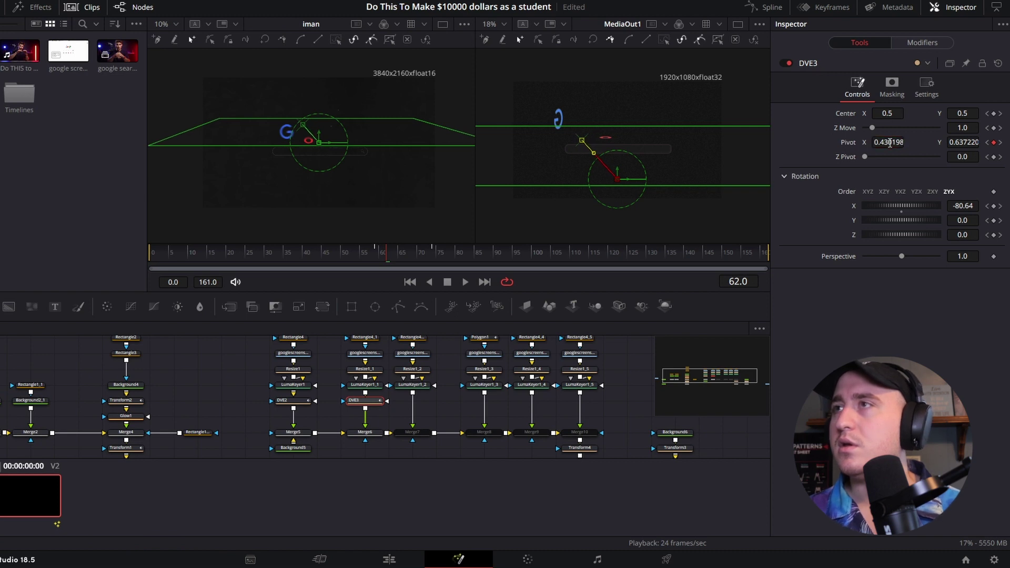
pyautogui.click(889, 143)
pyautogui.press('BackSpace')
pyautogui.write('1')
# - At frame 62, adjust DVE3's Center X to 0.503 to reposition the tilted red o
pyautogui.moveTo(899, 115); pyautogui.dragTo(881, 115)
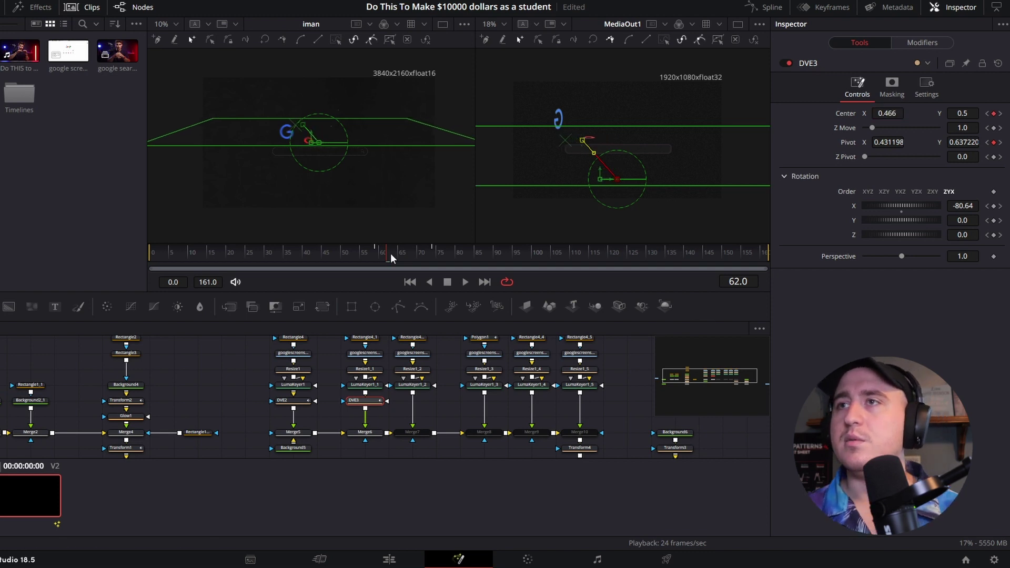
pyautogui.moveTo(390, 254)
pyautogui.mouseDown()
pyautogui.moveTo(379, 256)
pyautogui.moveTo(428, 260)
pyautogui.moveTo(381, 263)
pyautogui.moveTo(424, 270)
pyautogui.moveTo(389, 270)
pyautogui.mouseUp()
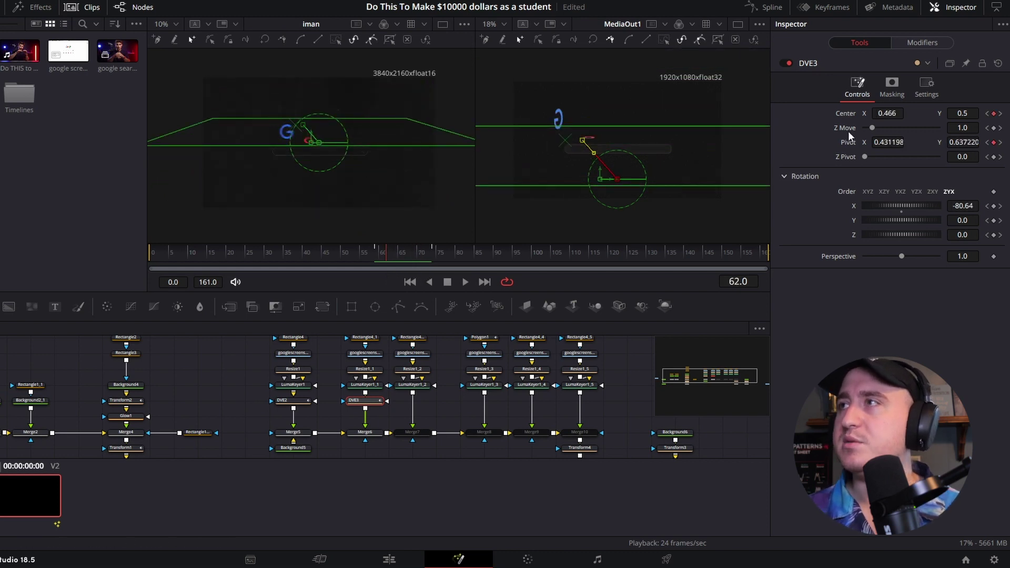
pyautogui.click(889, 114)
pyautogui.write('0.5')
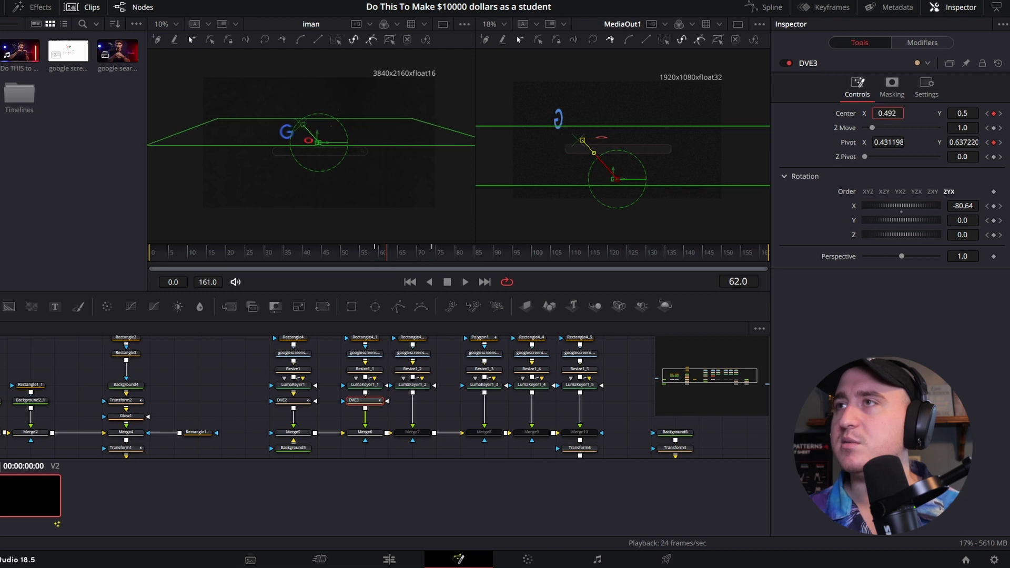
pyautogui.press('Return')
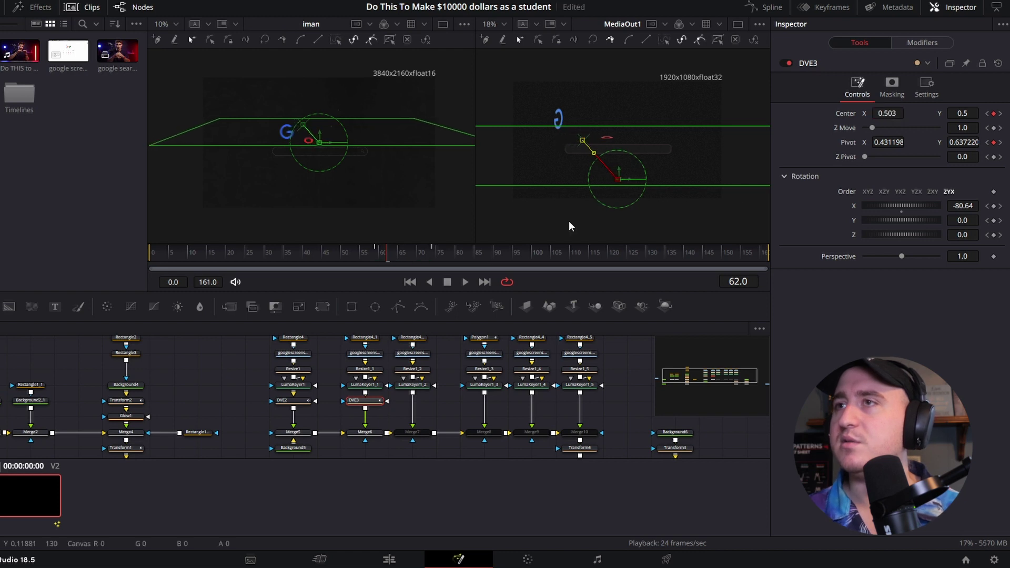
# - Smooth all of DVE3's keyframes in the Spline editor and scrub the red o's motion around frame 74
pyautogui.moveTo(387, 256); pyautogui.dragTo(435, 273)
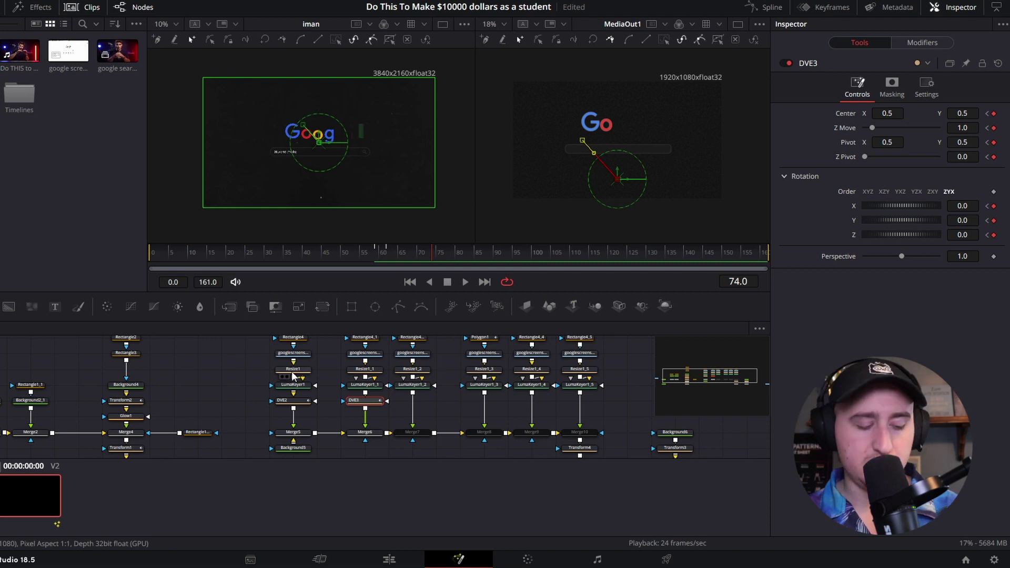
pyautogui.click(764, 7)
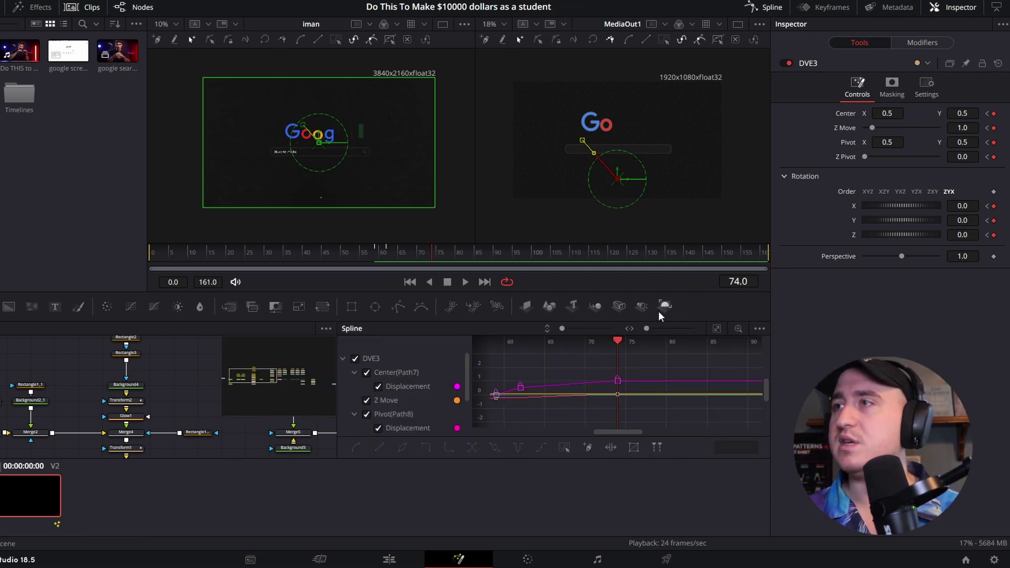
pyautogui.click(716, 329)
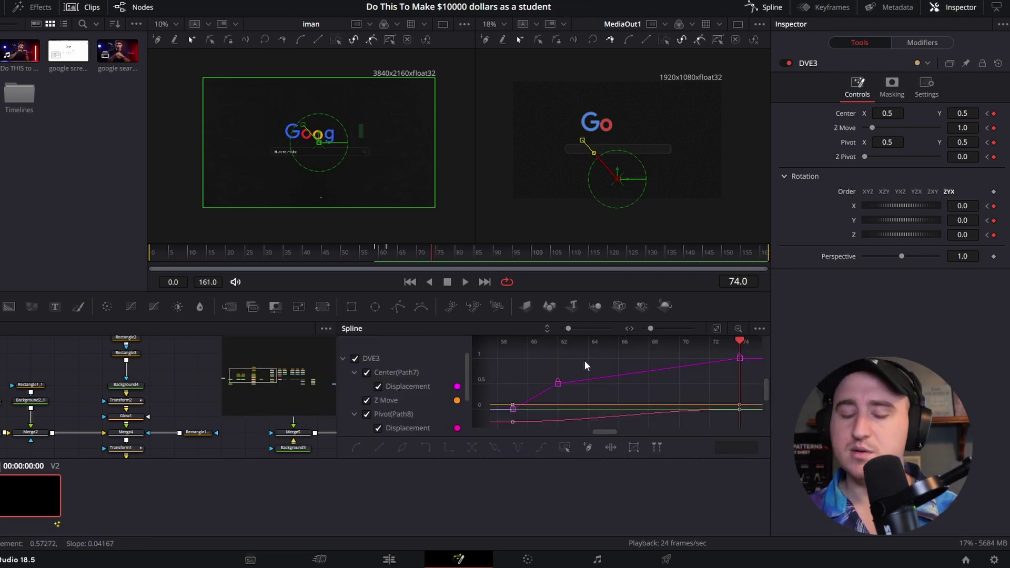
pyautogui.hotkey('ctrl', 'a')
pyautogui.press('s')
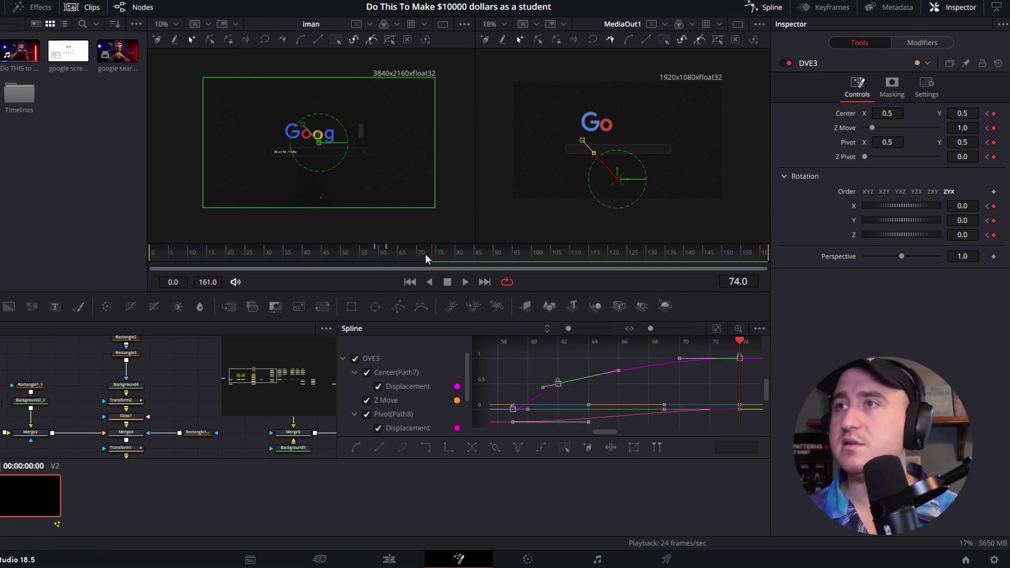
pyautogui.moveTo(435, 257); pyautogui.dragTo(430, 277)
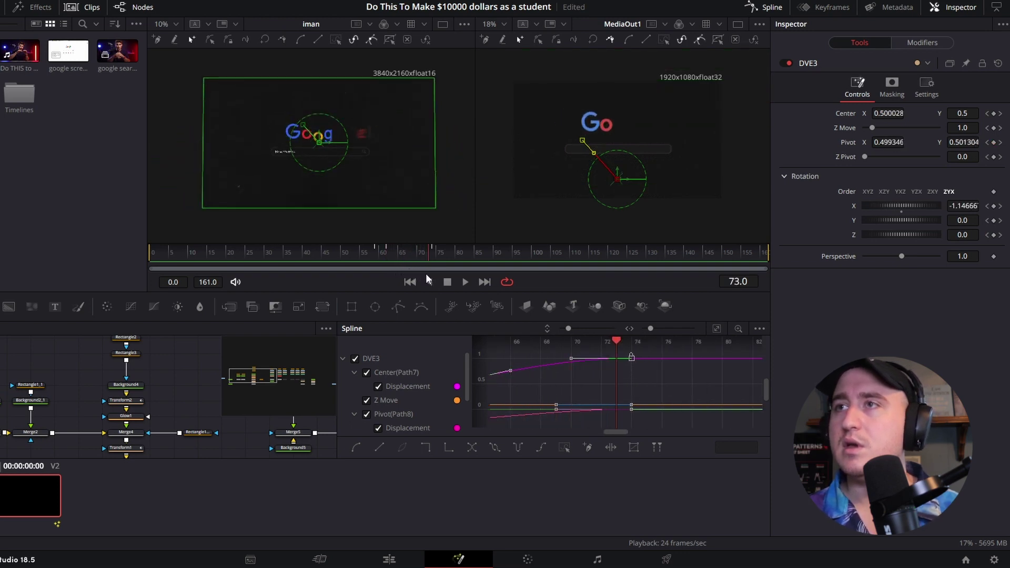
pyautogui.click(765, 7)
# - Enable Merge7 for the yellow o and add a DVE node between LumaKeyer1_2 and Merge7
pyautogui.click(421, 387)
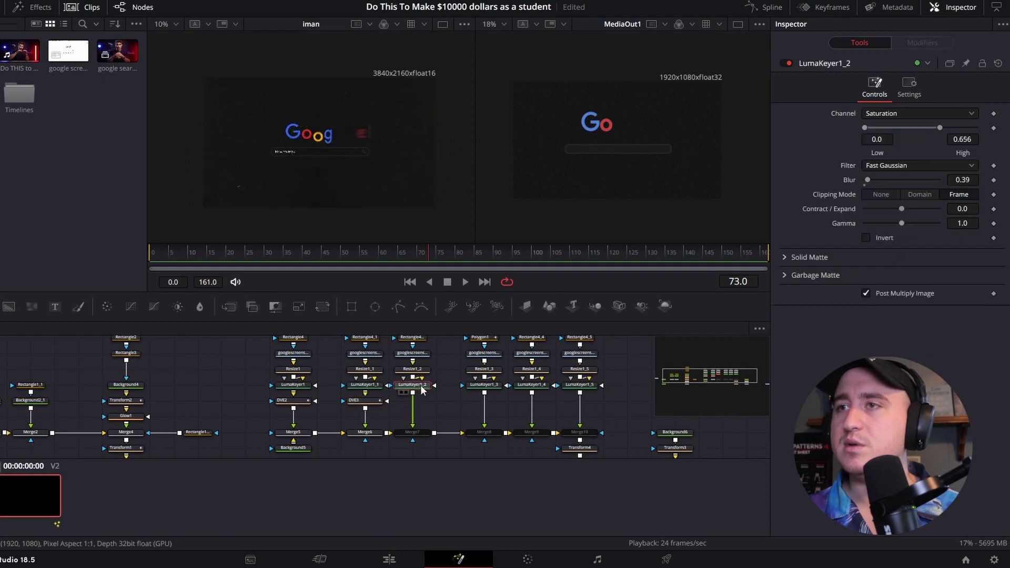
pyautogui.click(424, 433)
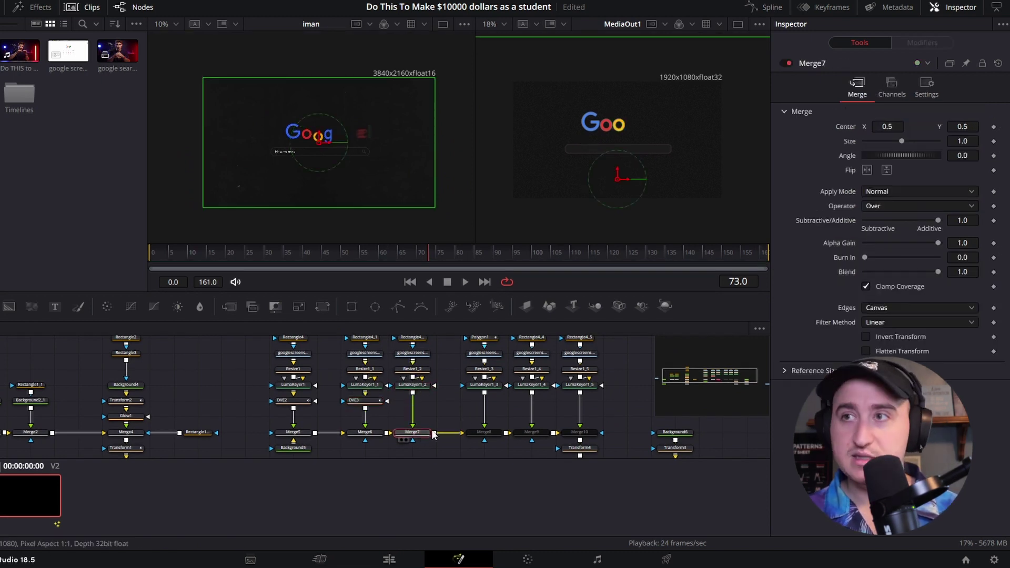
pyautogui.click(412, 385)
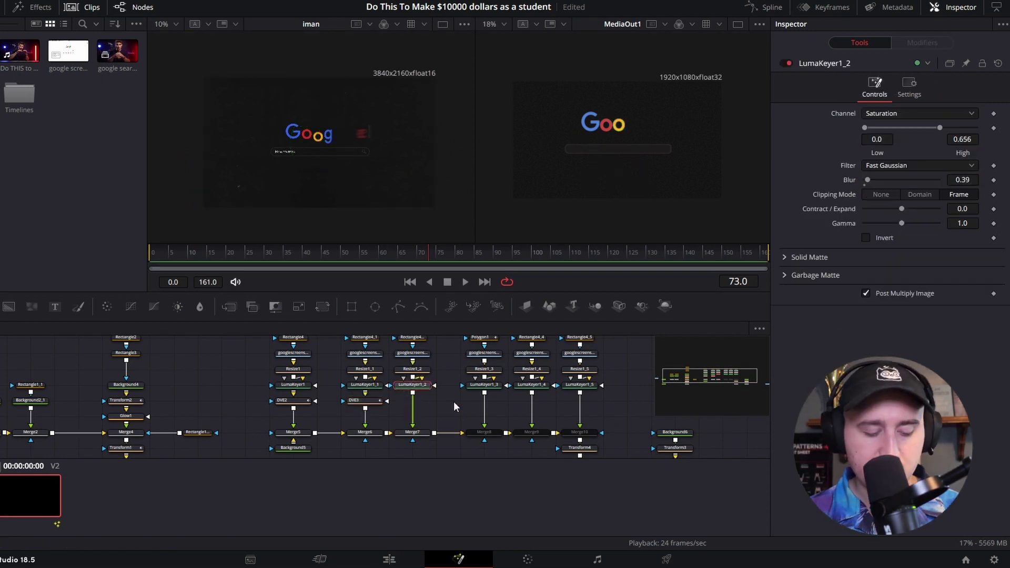
pyautogui.hotkey('shift', 'space')
pyautogui.write('dve')
pyautogui.press('Return')
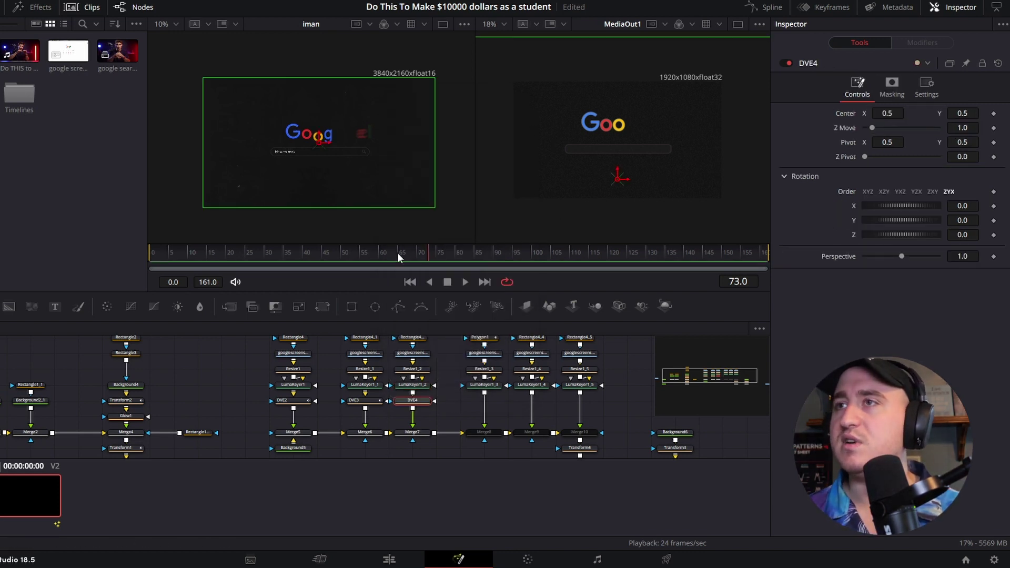
# - At frame 65, keyframe DVE4's Center, Z Move, Pivot, Z Pivot and its X, Y and Z rotation
pyautogui.moveTo(423, 252); pyautogui.dragTo(399, 261)
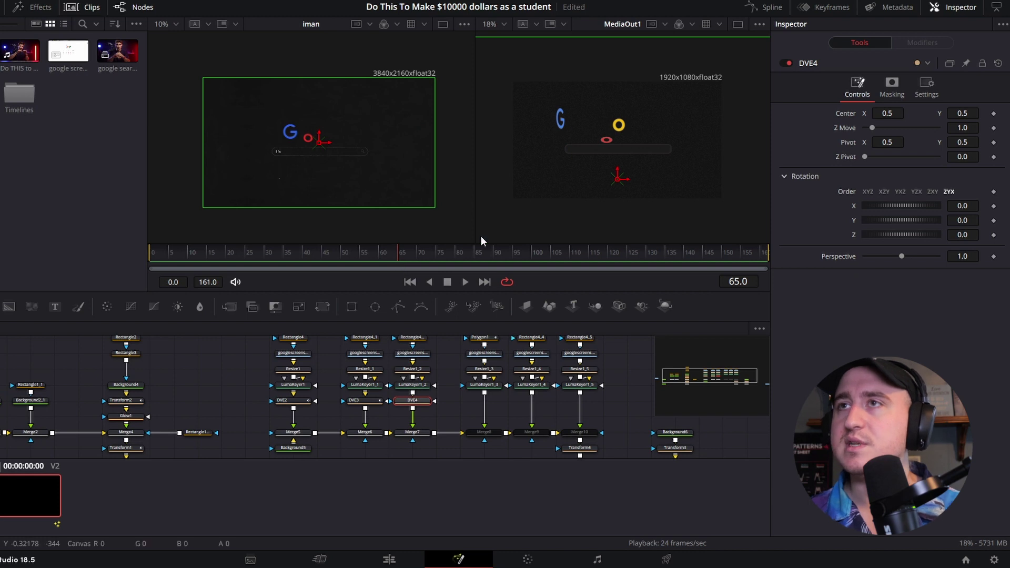
pyautogui.scroll(2, 355, 134)
pyautogui.scroll(2, 353, 136)
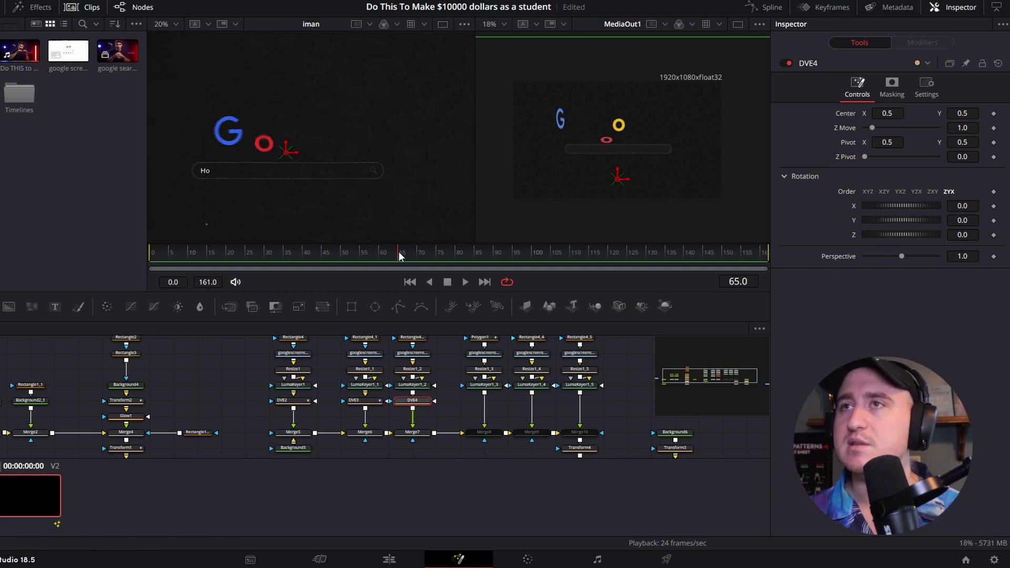
pyautogui.moveTo(399, 256); pyautogui.dragTo(402, 252)
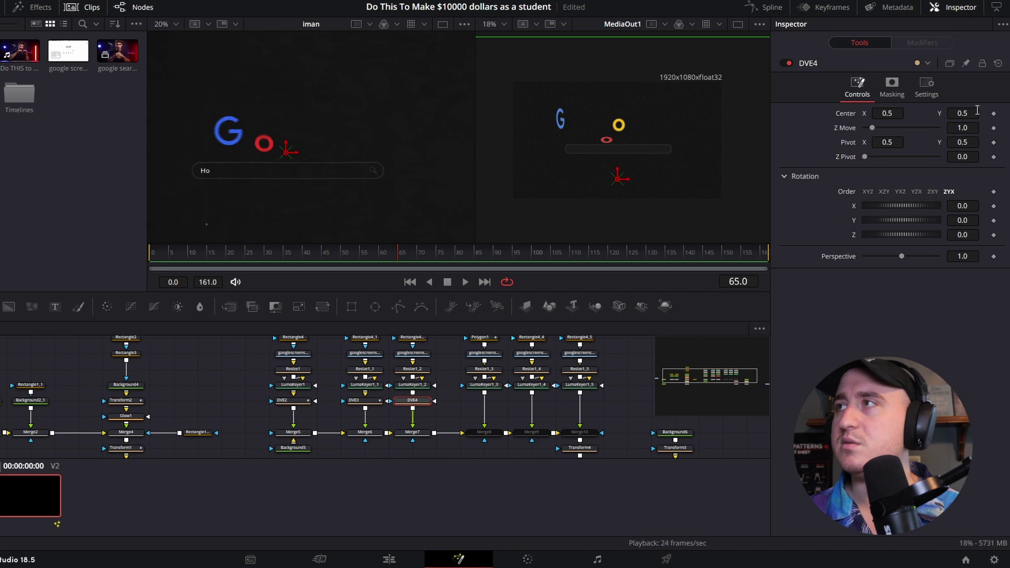
pyautogui.click(994, 113)
pyautogui.click(994, 128)
pyautogui.click(994, 142)
pyautogui.click(994, 157)
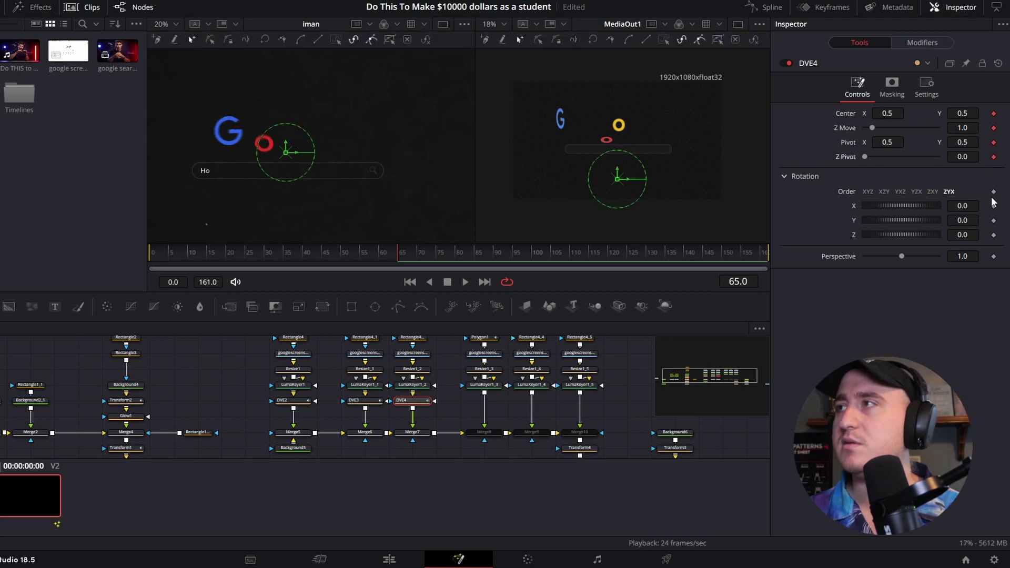
pyautogui.click(994, 206)
pyautogui.click(994, 220)
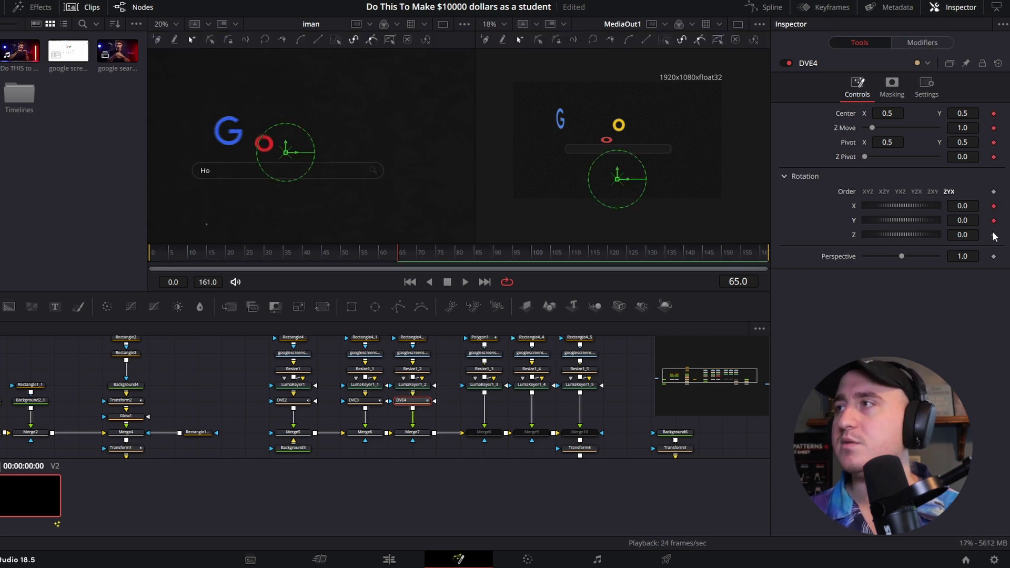
pyautogui.click(994, 235)
# - At frame 79, where the reference yellow o settles, keyframe DVE4's Center, Z Move, both pivots and all three rotations
pyautogui.moveTo(403, 254); pyautogui.dragTo(454, 264)
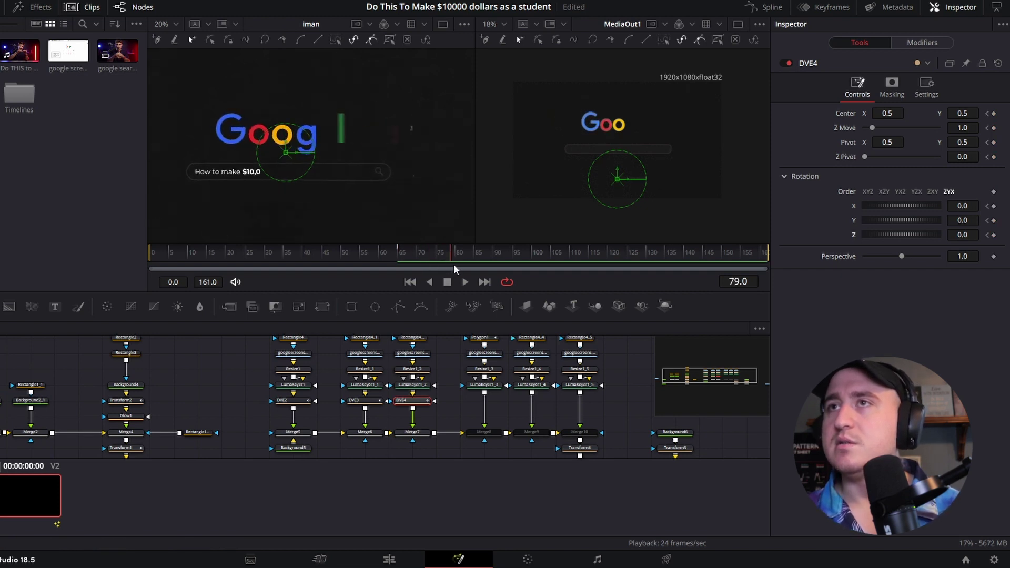
pyautogui.click(994, 113)
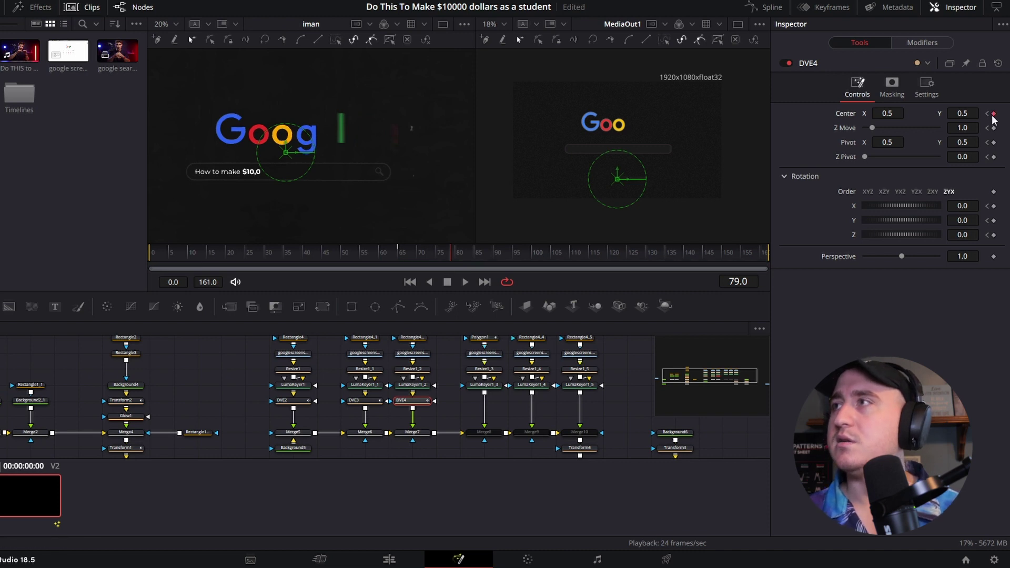
pyautogui.click(994, 128)
pyautogui.click(994, 142)
pyautogui.click(994, 156)
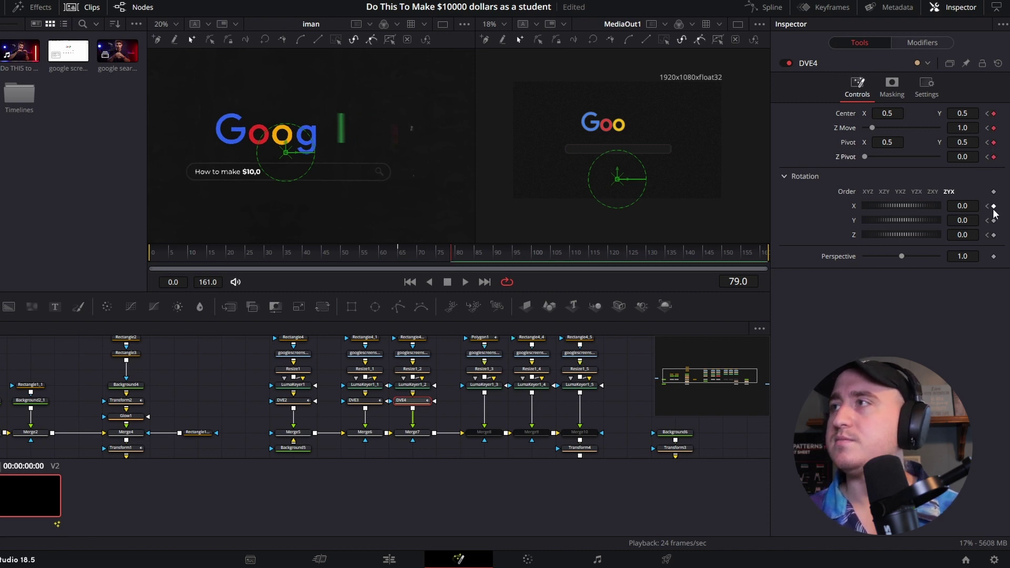
pyautogui.click(994, 206)
pyautogui.click(994, 235)
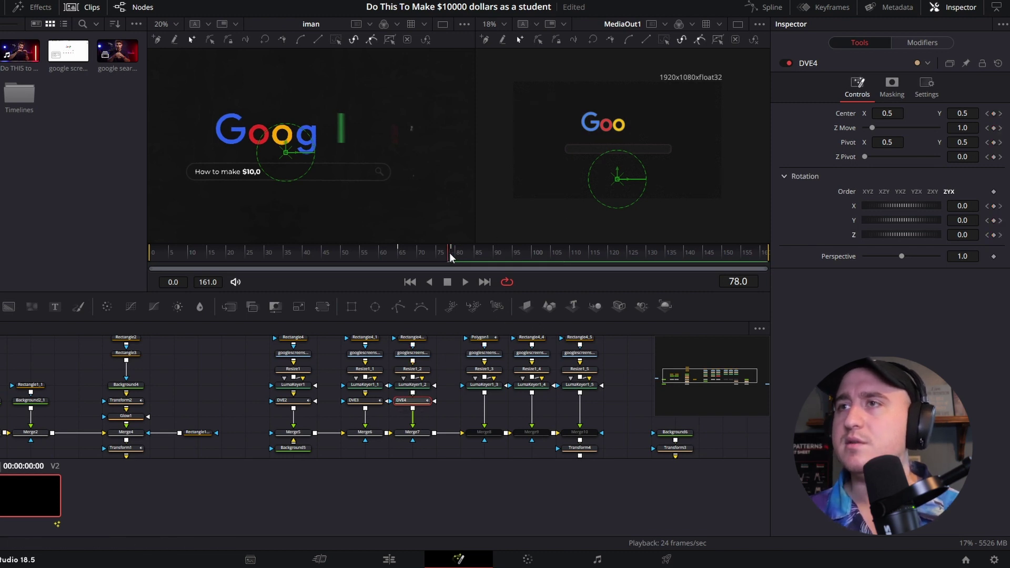
# - Return to frame 65 and set DVE4's X rotation to -90 for the yellow o's starting pose
pyautogui.moveTo(449, 254); pyautogui.dragTo(399, 255)
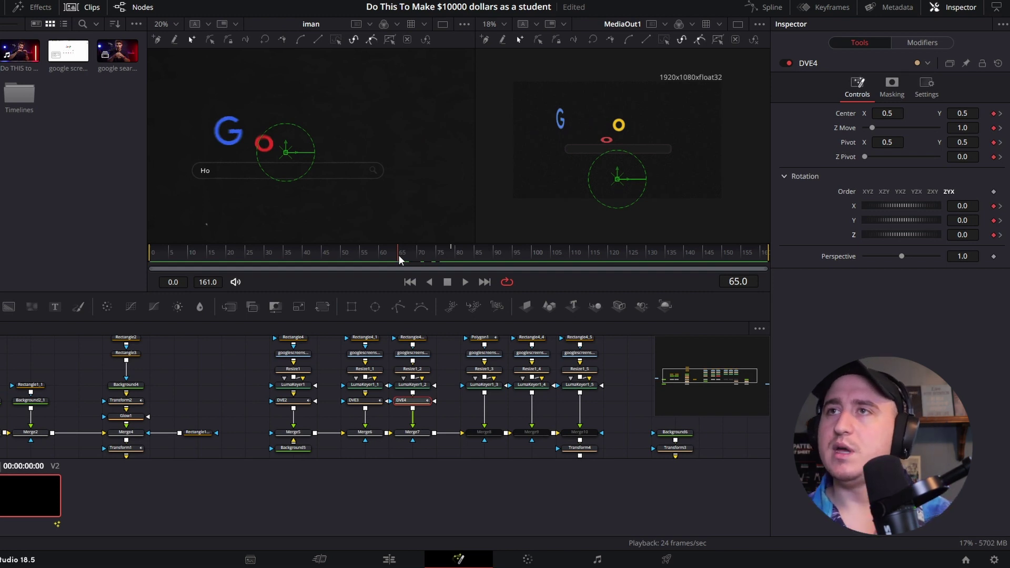
pyautogui.moveTo(398, 254)
pyautogui.mouseDown()
pyautogui.moveTo(448, 264)
pyautogui.moveTo(399, 260)
pyautogui.mouseUp()
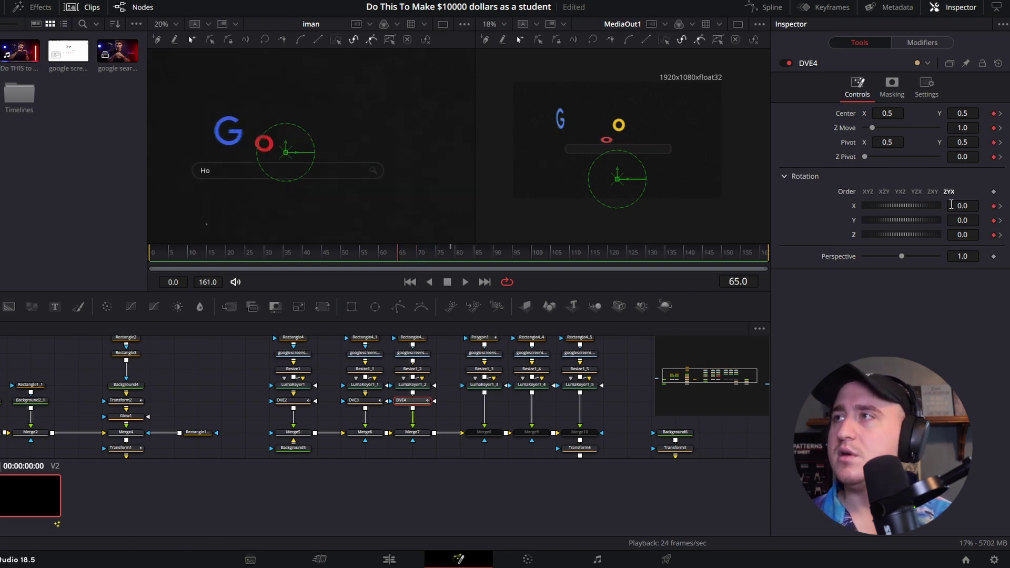
pyautogui.click(963, 206)
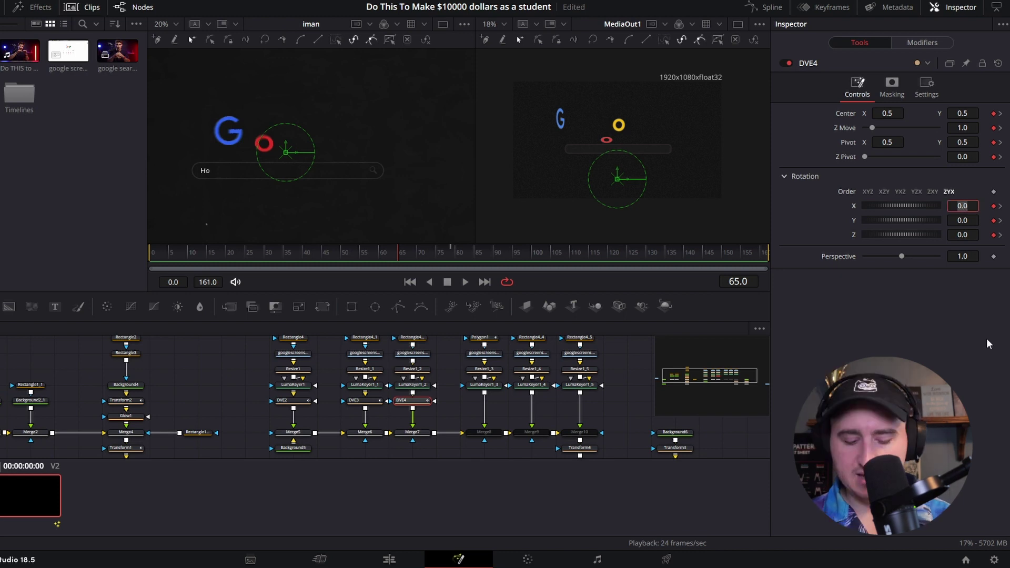
pyautogui.press('BackSpace')
pyautogui.write('-90')
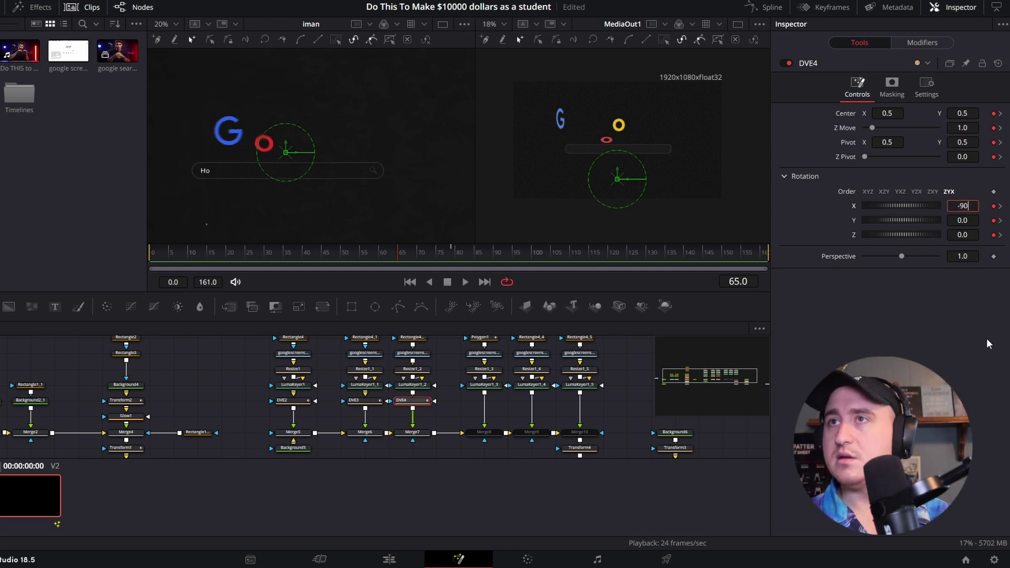
pyautogui.press('Tab')
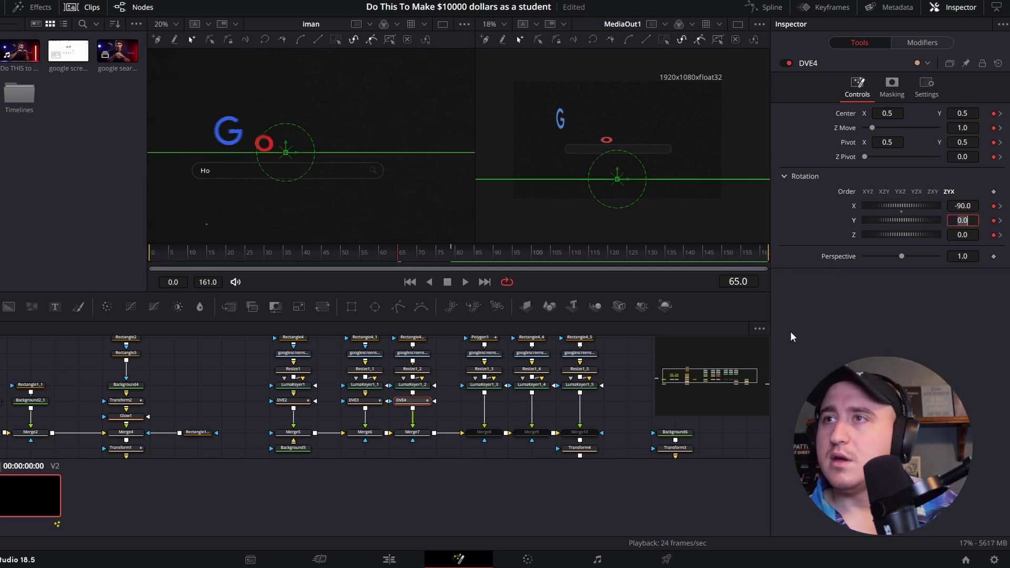
# - At frame 70, raise DVE4's Pivot Y to 0.617 toward the yellow o
pyautogui.click(397, 254)
pyautogui.moveTo(397, 254); pyautogui.dragTo(421, 258)
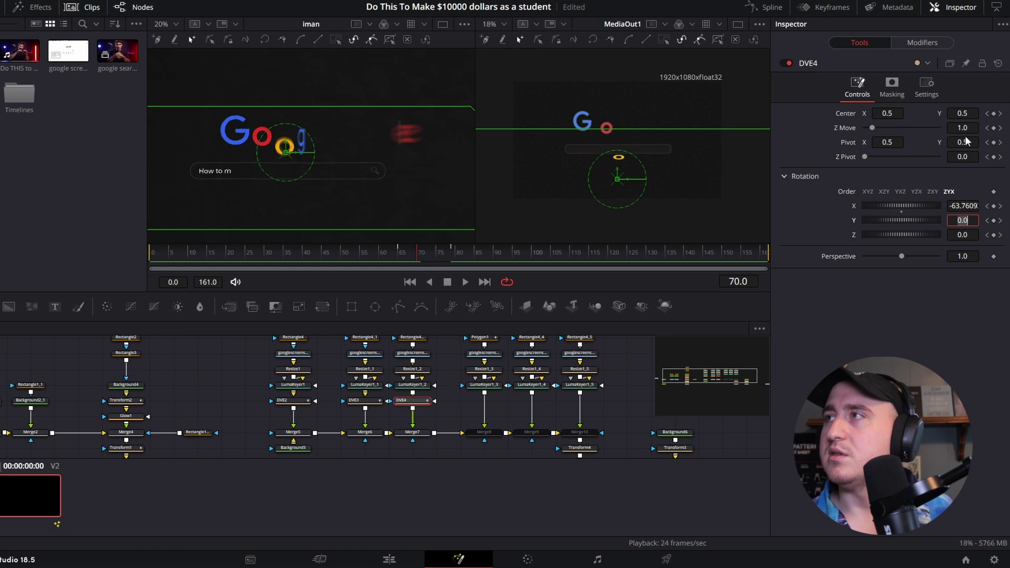
pyautogui.moveTo(962, 142); pyautogui.dragTo(992, 142)
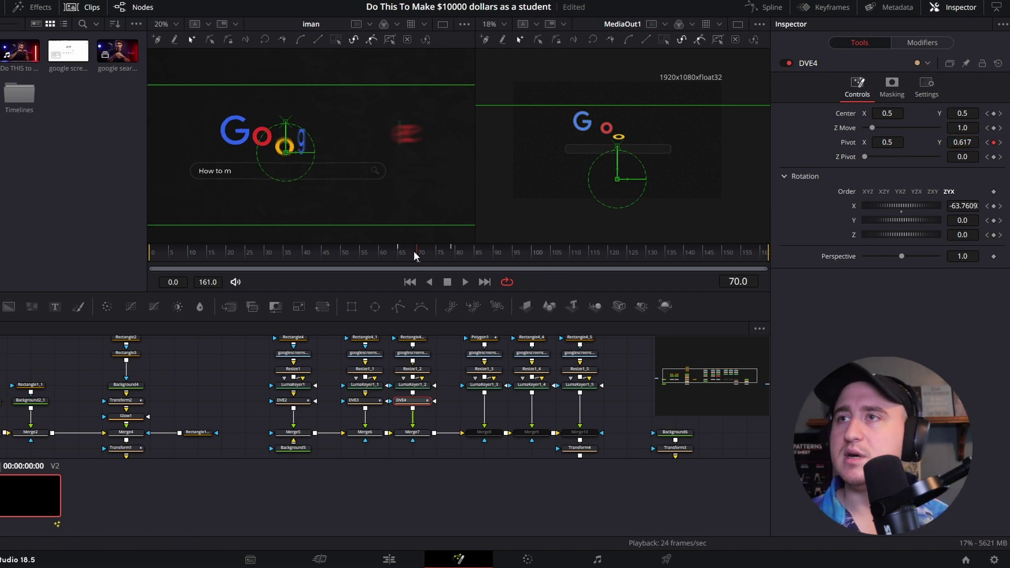
# - Remove DVE4's Pivot keyframe at frame 65 and scrub through the yellow o's motion to frame 79
pyautogui.moveTo(419, 256); pyautogui.dragTo(401, 257)
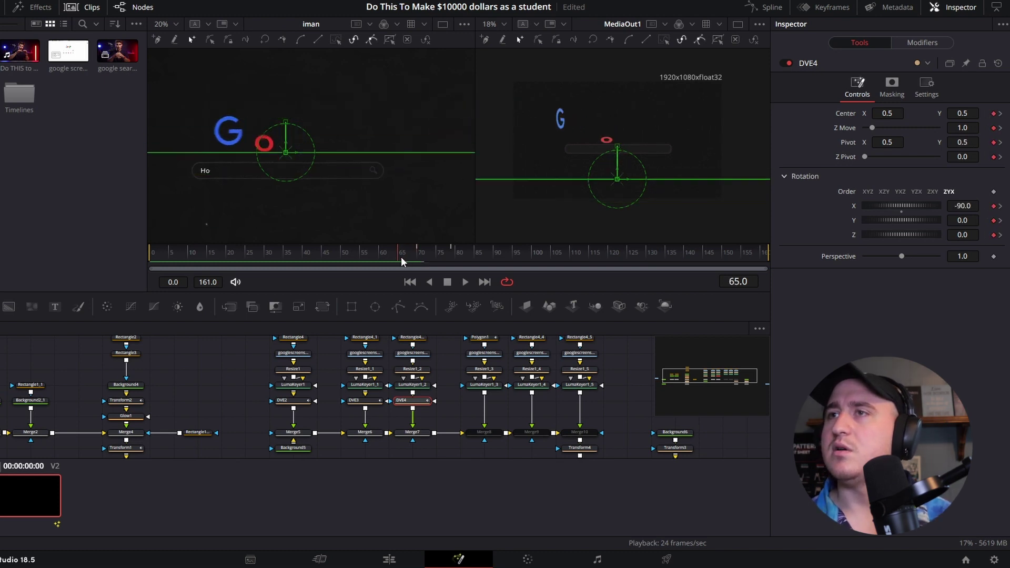
pyautogui.click(992, 144)
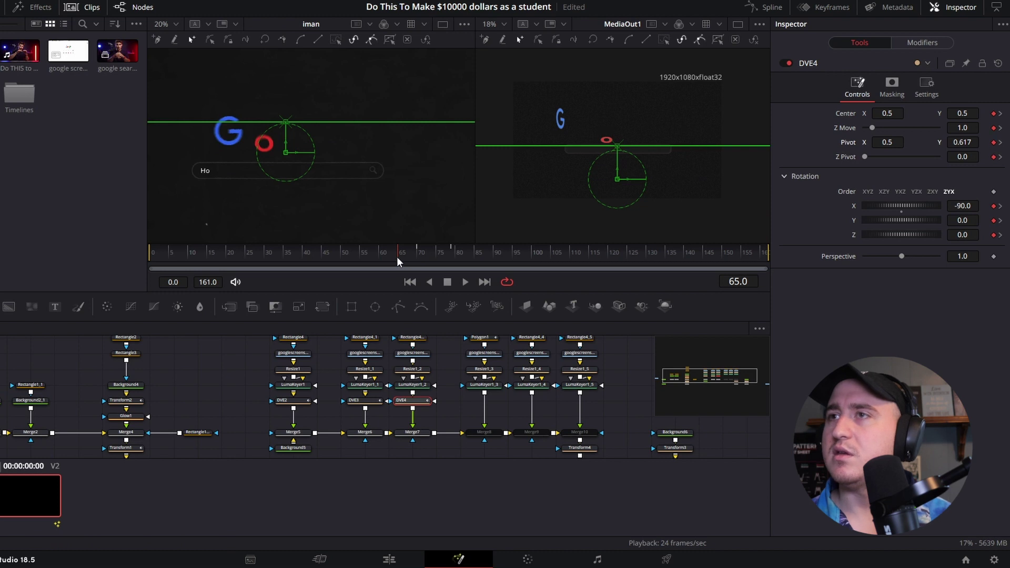
pyautogui.moveTo(396, 257); pyautogui.dragTo(454, 262)
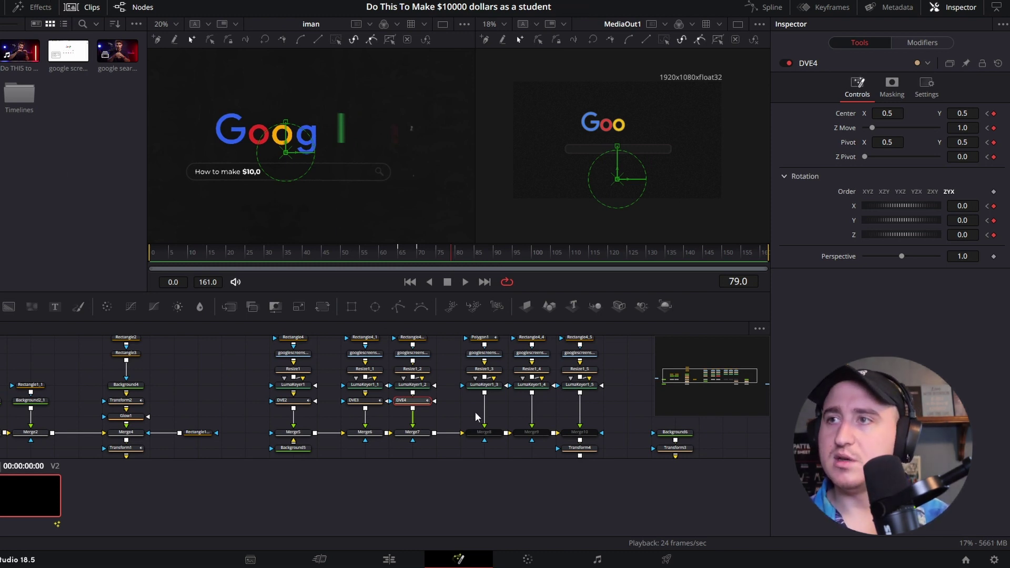
# - Insert a DVE node after LumaKeyer1_3 for the blue g and enable Merge8
pyautogui.click(485, 385)
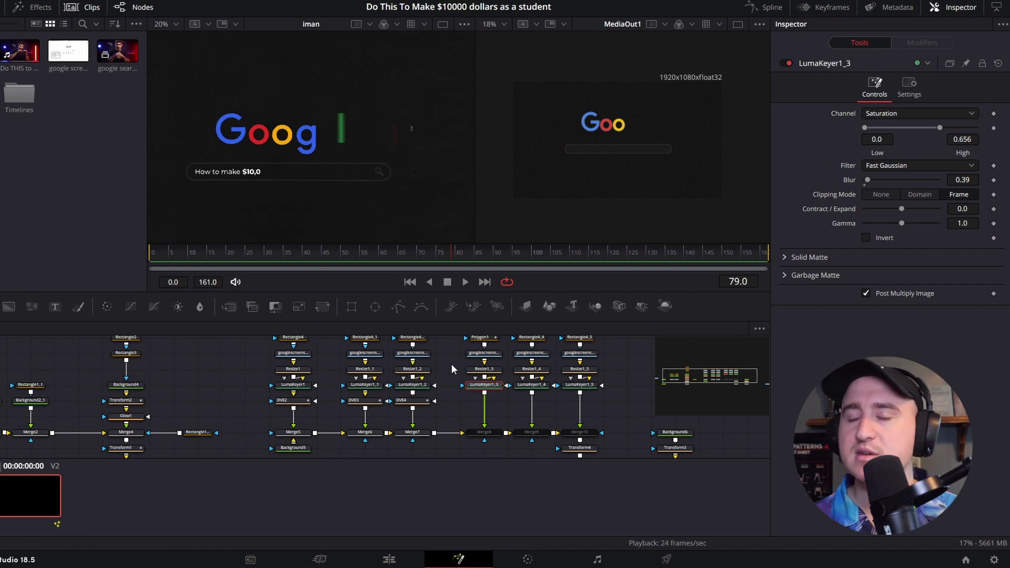
pyautogui.hotkey('shift', 'space')
pyautogui.write('dve')
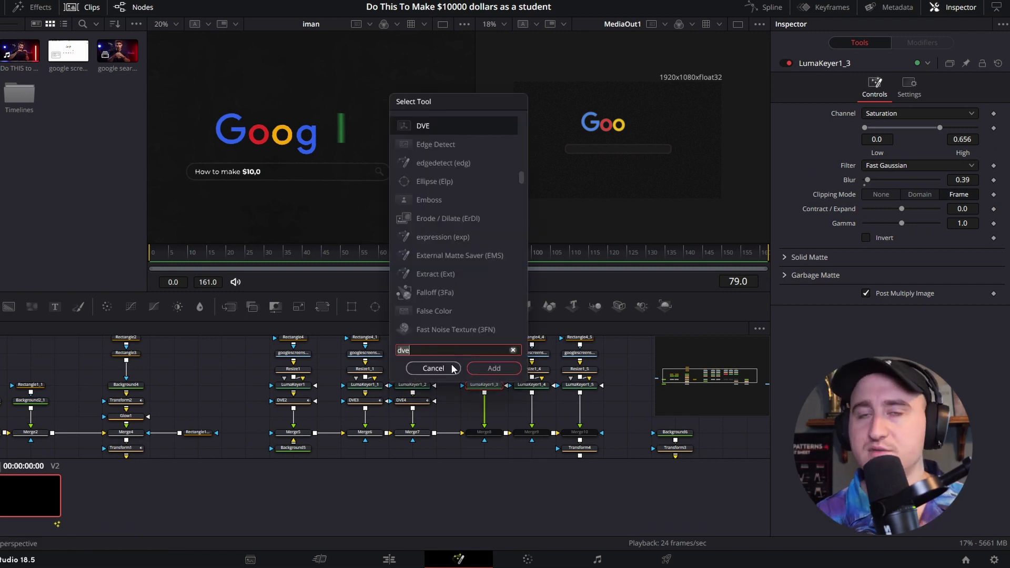
pyautogui.press('Return')
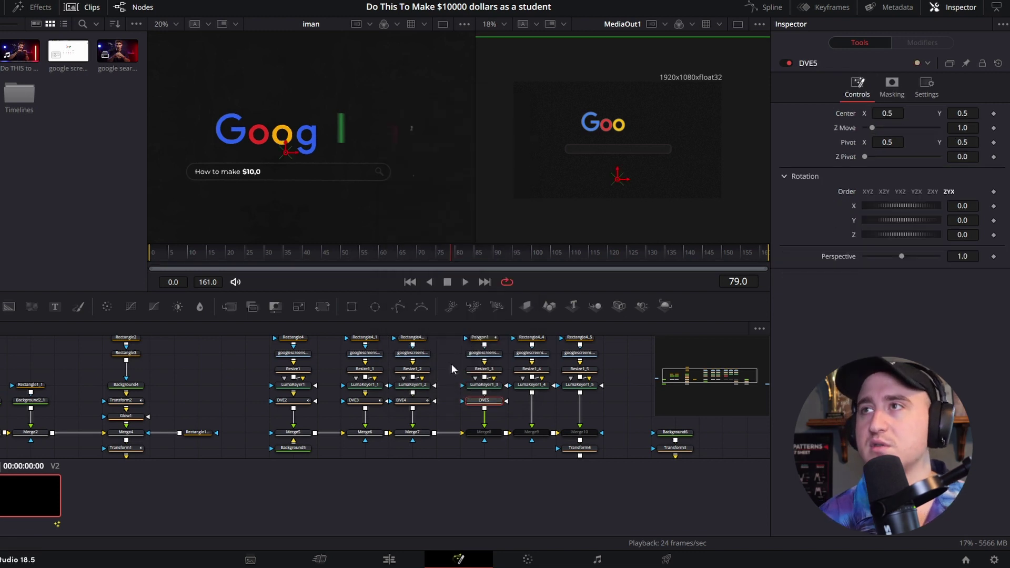
pyautogui.click(494, 434)
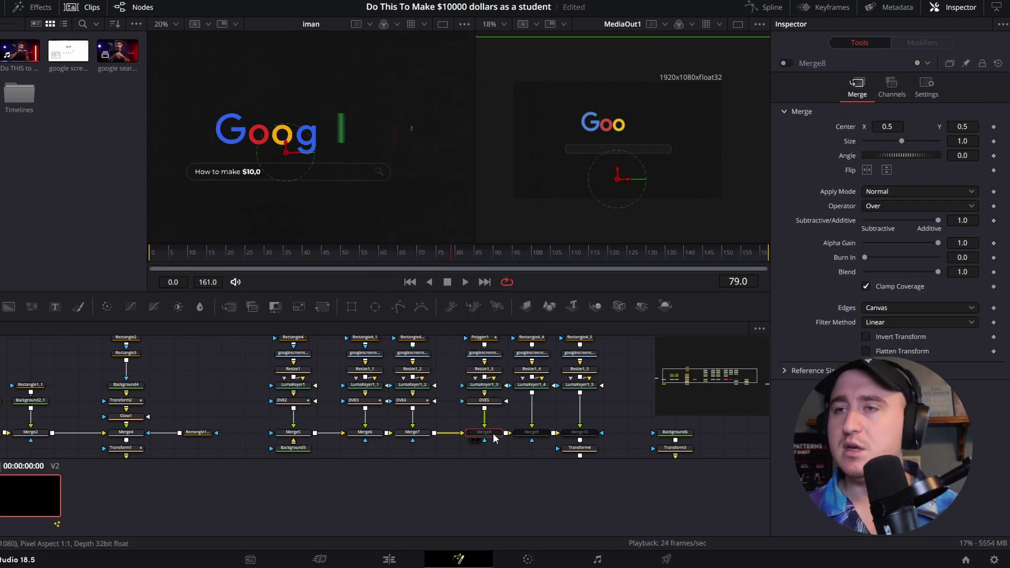
pyautogui.hotkey('ctrl', 'p')
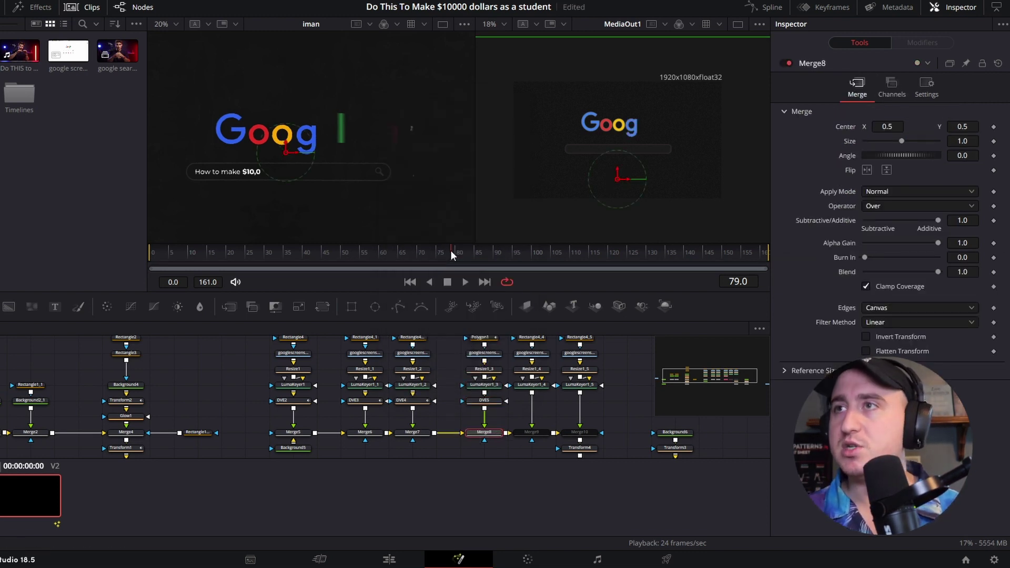
# - At frame 69, keyframe DVE5's Center, Z Move, both pivots and all three rotations for the g's start
pyautogui.moveTo(450, 251); pyautogui.dragTo(415, 252)
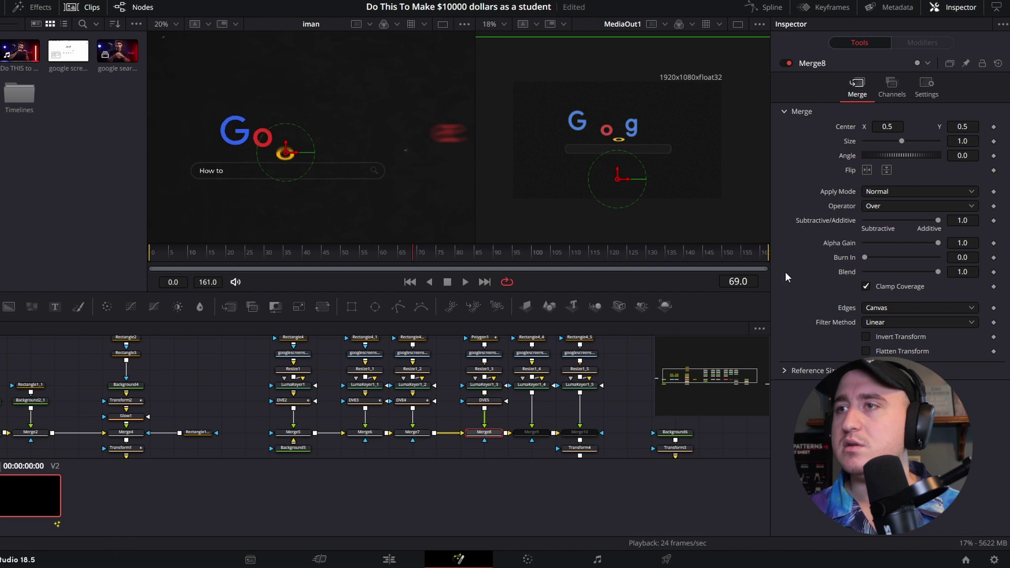
pyautogui.click(484, 400)
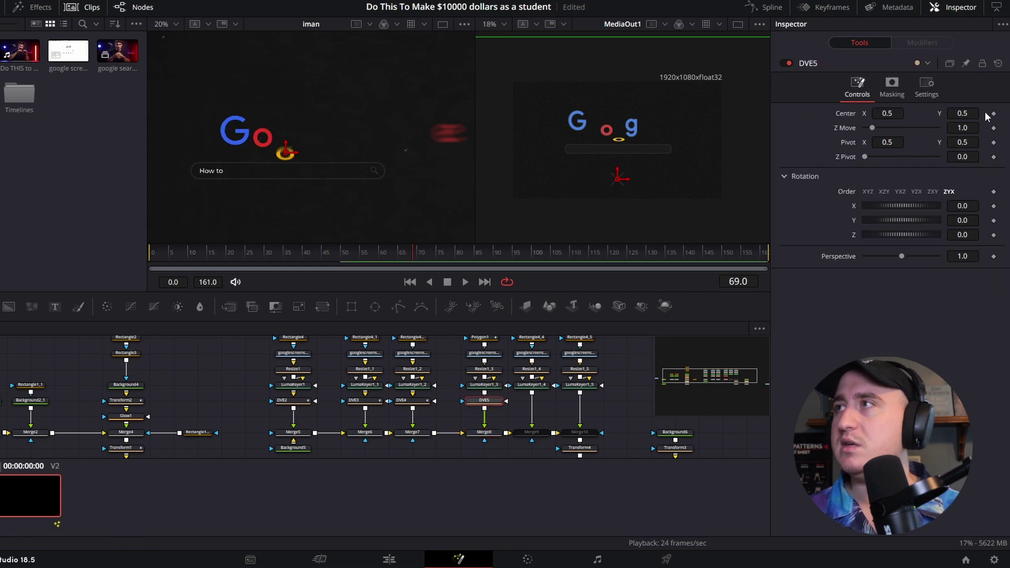
pyautogui.click(994, 113)
pyautogui.click(994, 127)
pyautogui.click(994, 142)
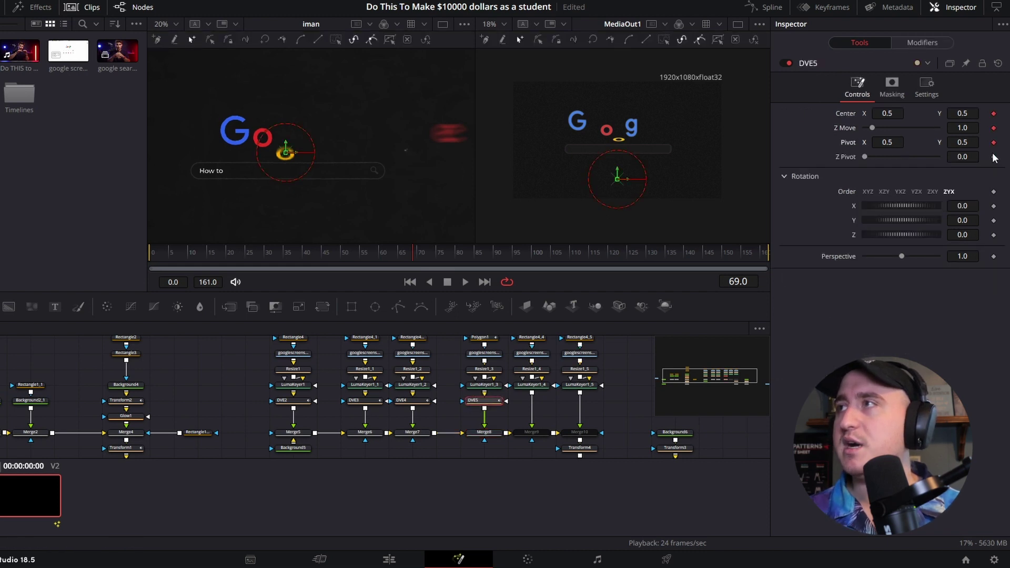
pyautogui.click(994, 157)
pyautogui.click(994, 206)
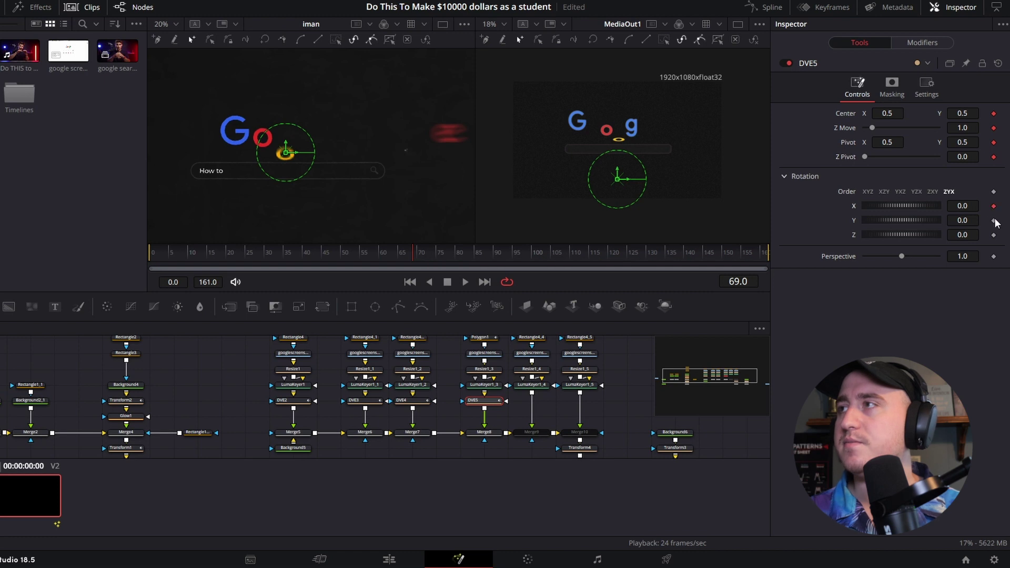
pyautogui.click(994, 235)
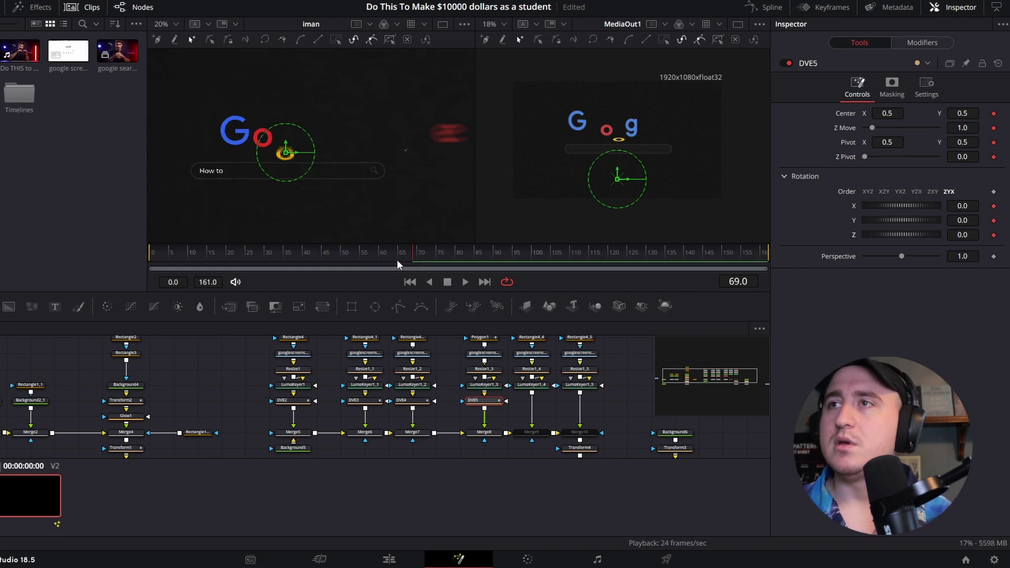
# - At frame 79, where the reference g has settled, keyframe DVE5's Center, Z Move, both pivots and all three rotations
pyautogui.moveTo(416, 256); pyautogui.dragTo(452, 268)
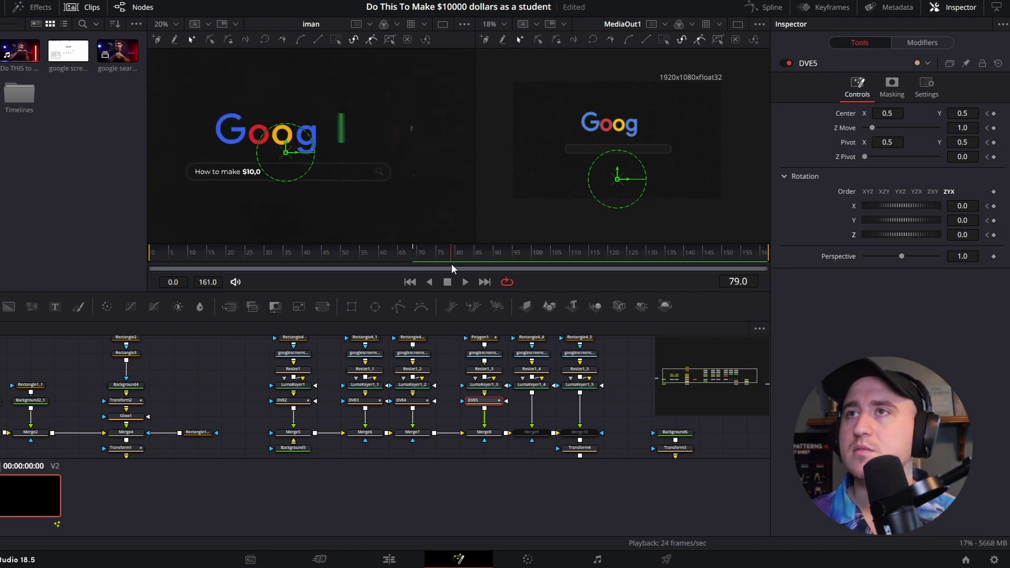
pyautogui.click(993, 113)
pyautogui.click(994, 128)
pyautogui.click(994, 142)
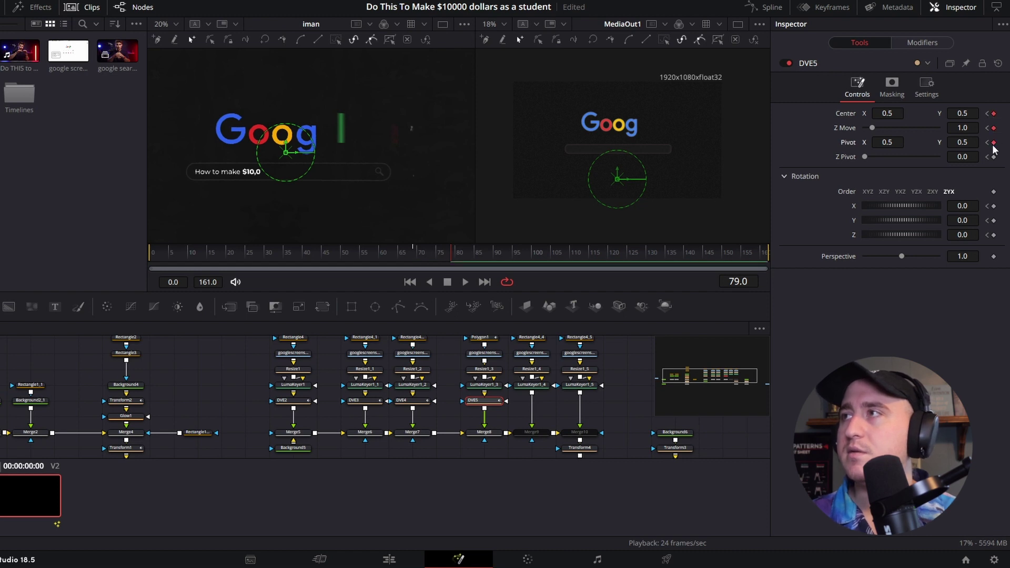
pyautogui.click(994, 157)
pyautogui.click(994, 206)
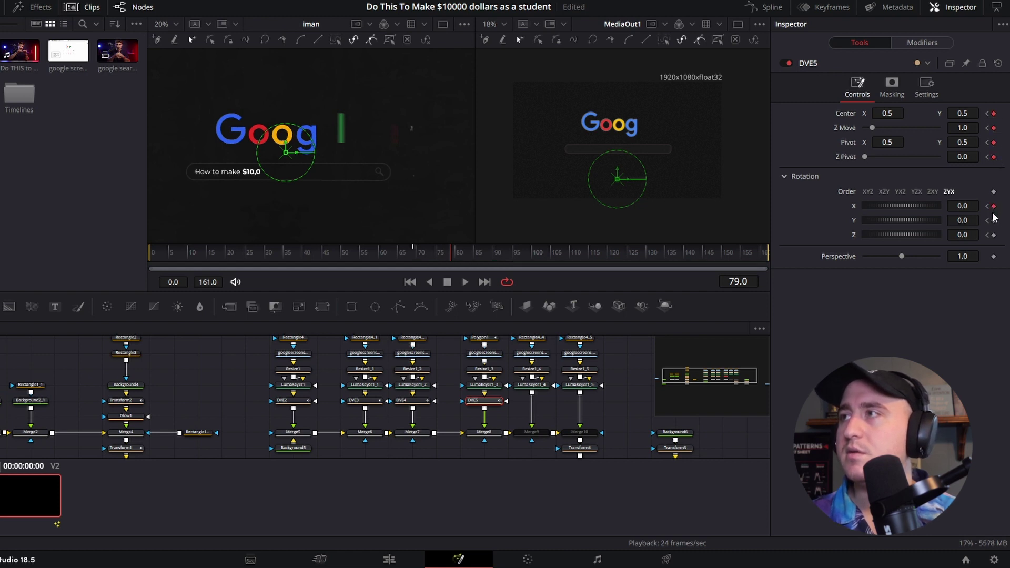
pyautogui.click(993, 235)
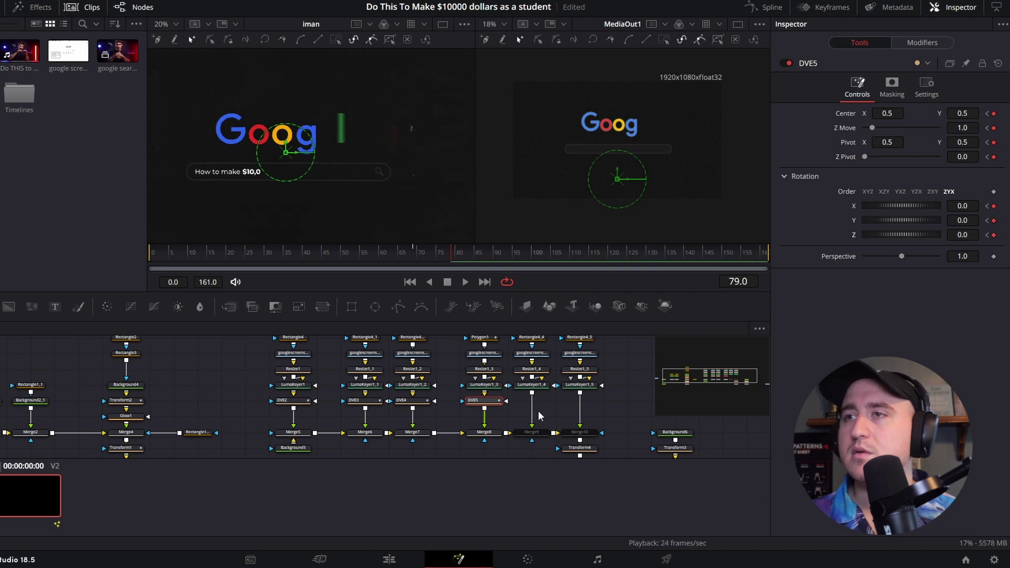
# - Return to frame 69 and set DVE5's Y rotation to -90 so the g starts edge-on
pyautogui.moveTo(444, 257); pyautogui.dragTo(417, 259)
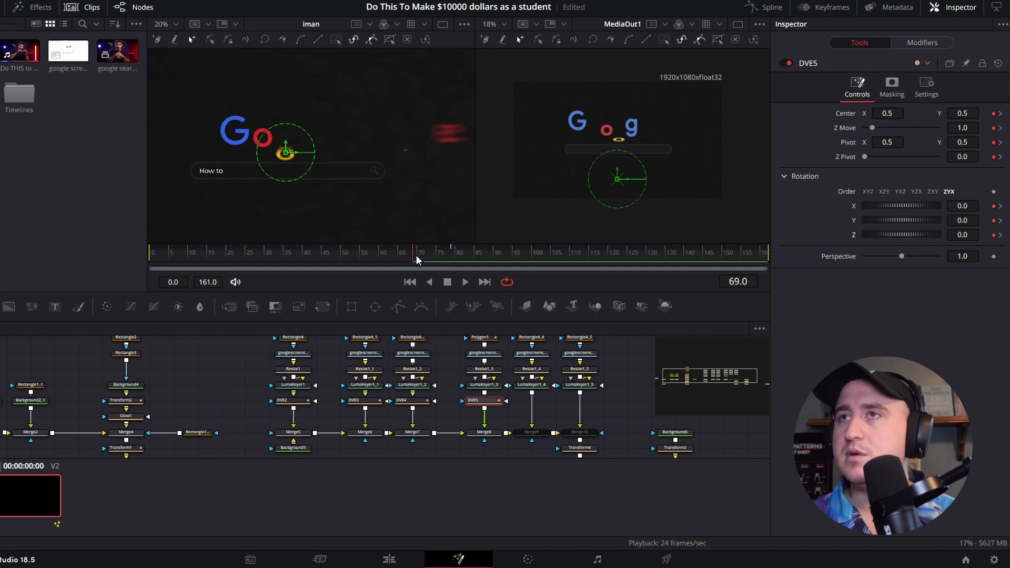
pyautogui.moveTo(417, 258)
pyautogui.mouseDown()
pyautogui.moveTo(436, 262)
pyautogui.moveTo(414, 266)
pyautogui.mouseUp()
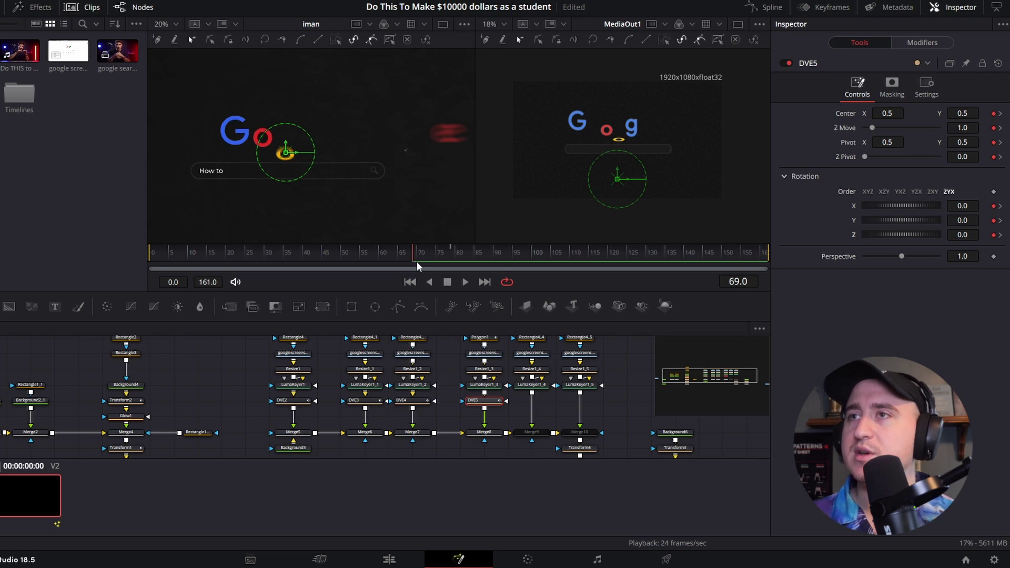
pyautogui.moveTo(417, 266); pyautogui.dragTo(414, 266)
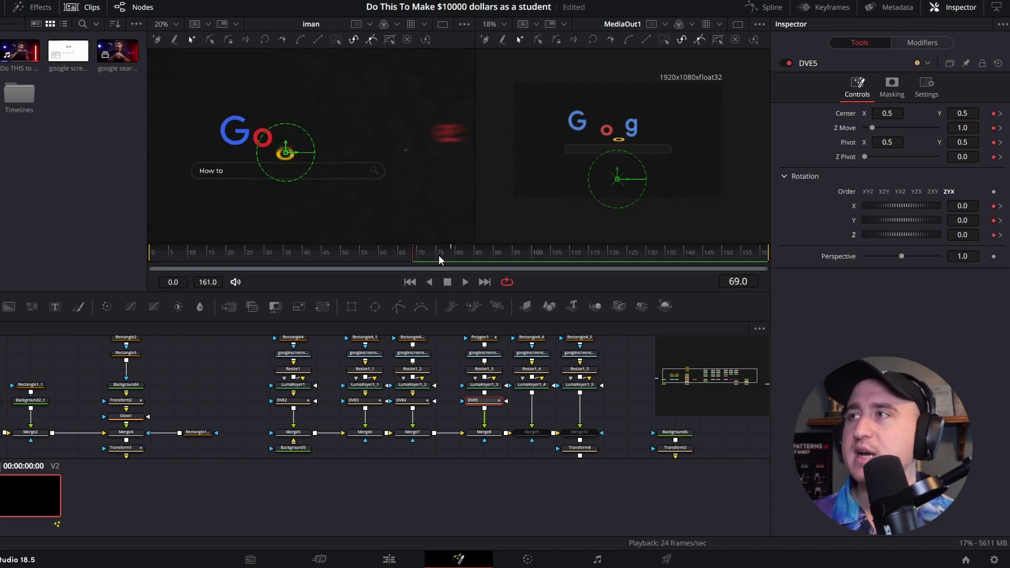
pyautogui.click(953, 220)
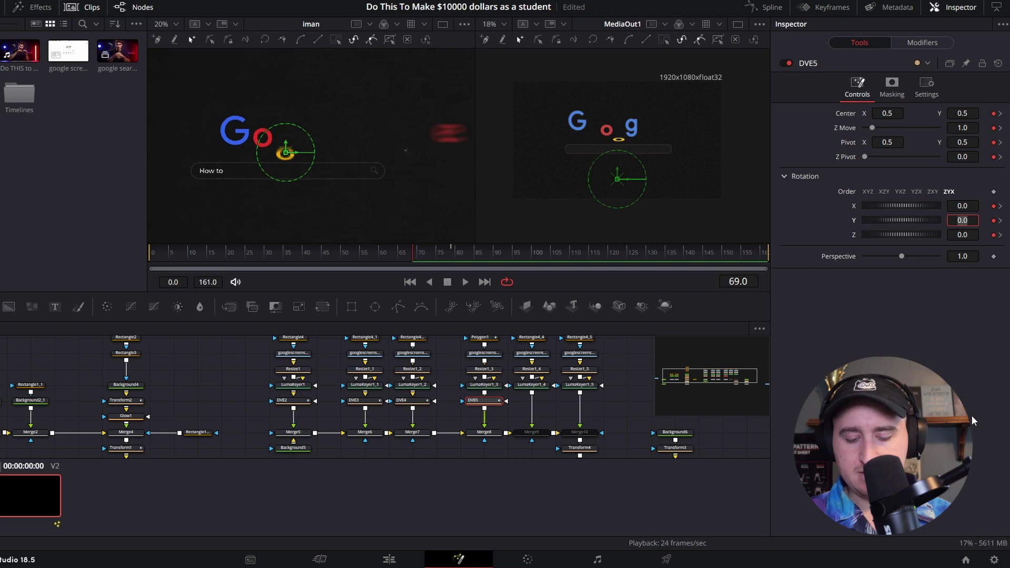
pyautogui.write('-90')
pyautogui.press('Tab')
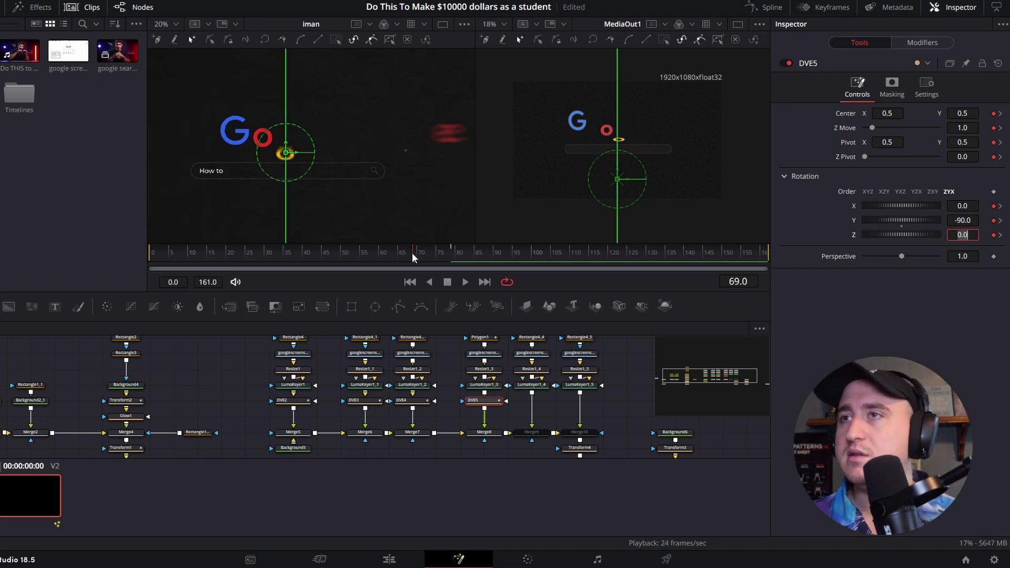
# - At frame 73, set DVE5's Pivot X to 0.52, and remove its Pivot keyframe at frame 69
pyautogui.moveTo(411, 252)
pyautogui.mouseDown()
pyautogui.moveTo(449, 257)
pyautogui.moveTo(429, 258)
pyautogui.mouseUp()
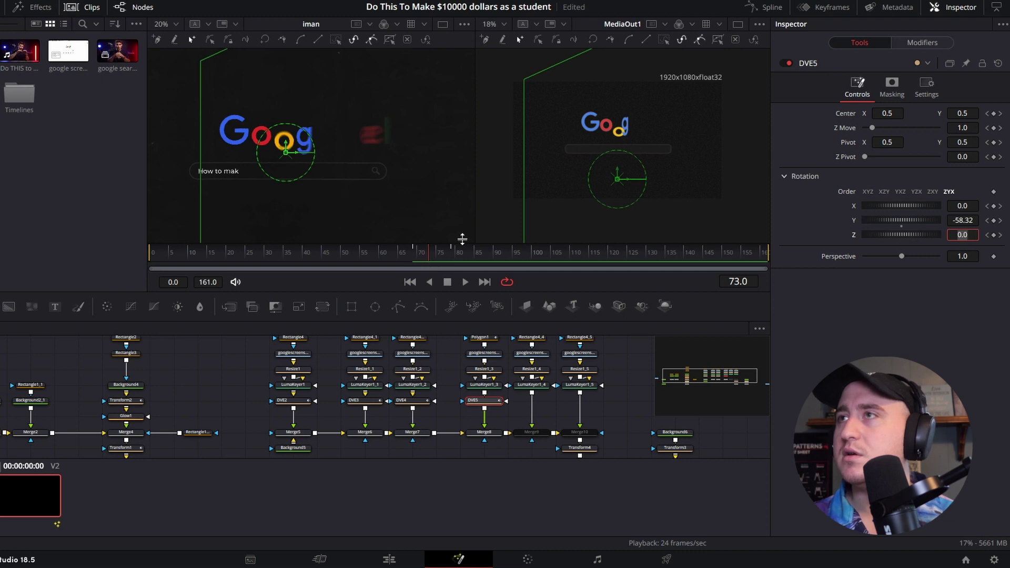
pyautogui.moveTo(883, 145); pyautogui.dragTo(893, 145)
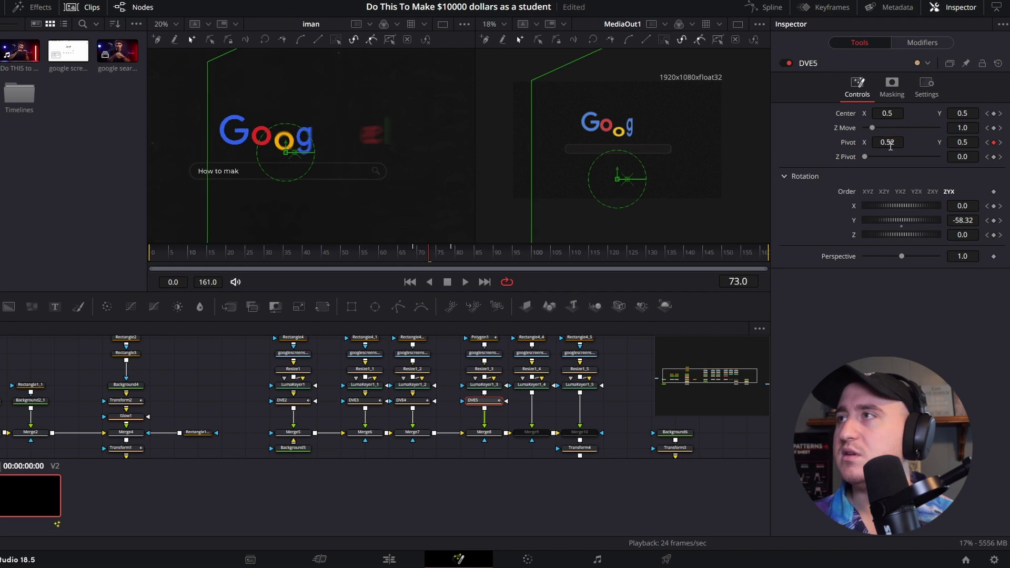
pyautogui.click(987, 144)
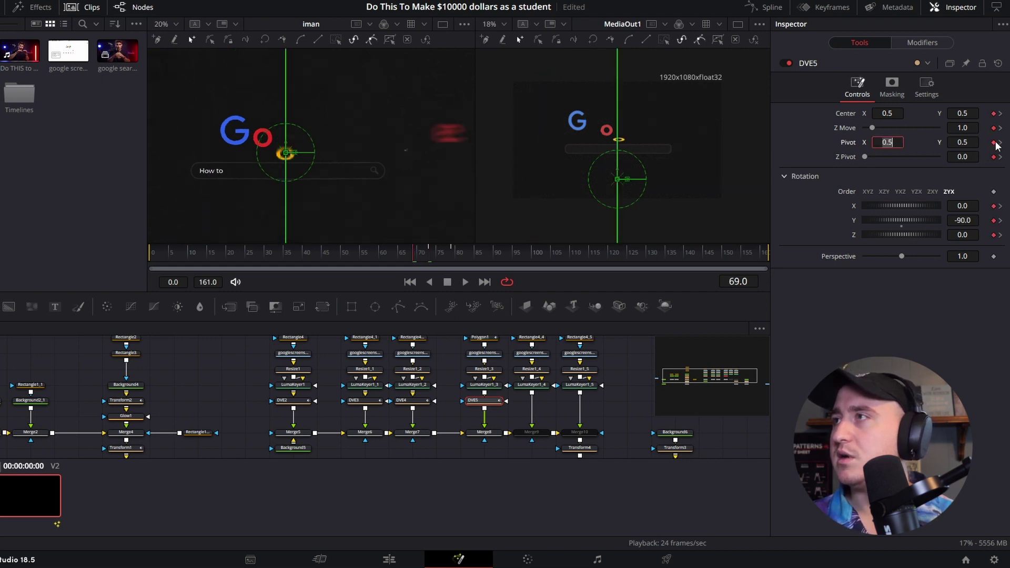
pyautogui.click(995, 143)
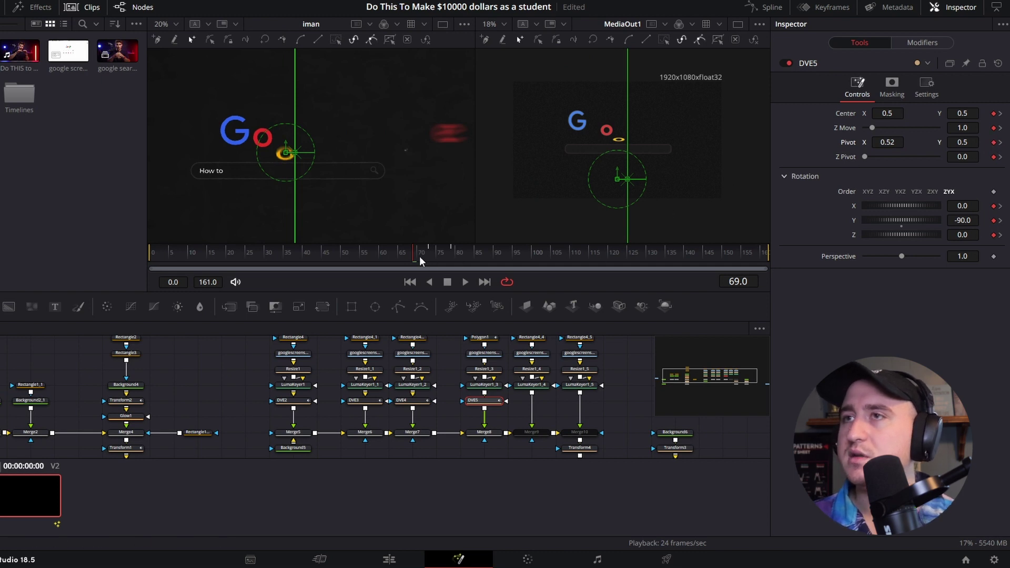
# - Set DVE5's Center X to 0.492 at frame 69 and scrub through the g's motion to frame 79
pyautogui.moveTo(412, 254); pyautogui.dragTo(416, 275)
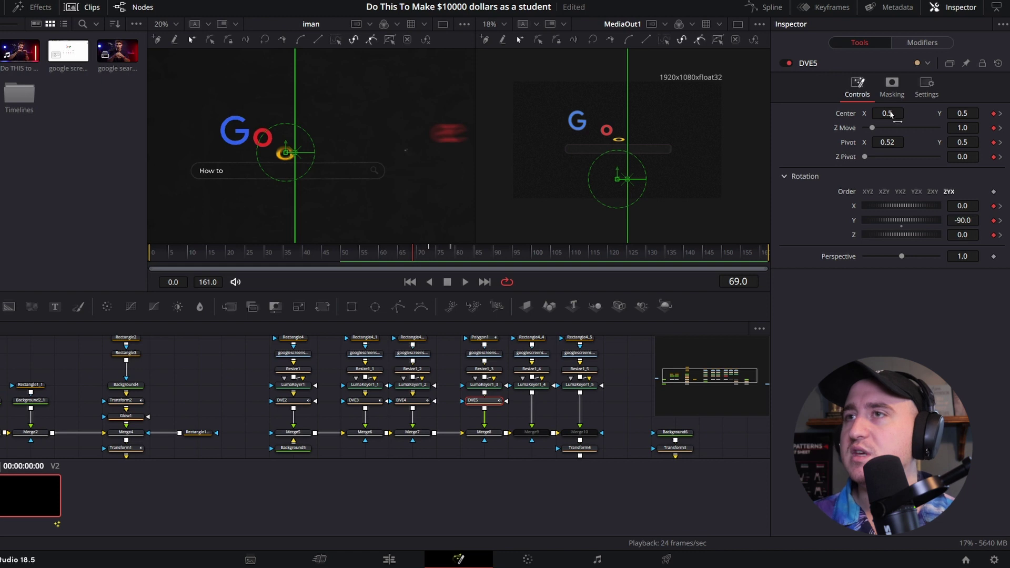
pyautogui.moveTo(890, 115); pyautogui.dragTo(884, 115)
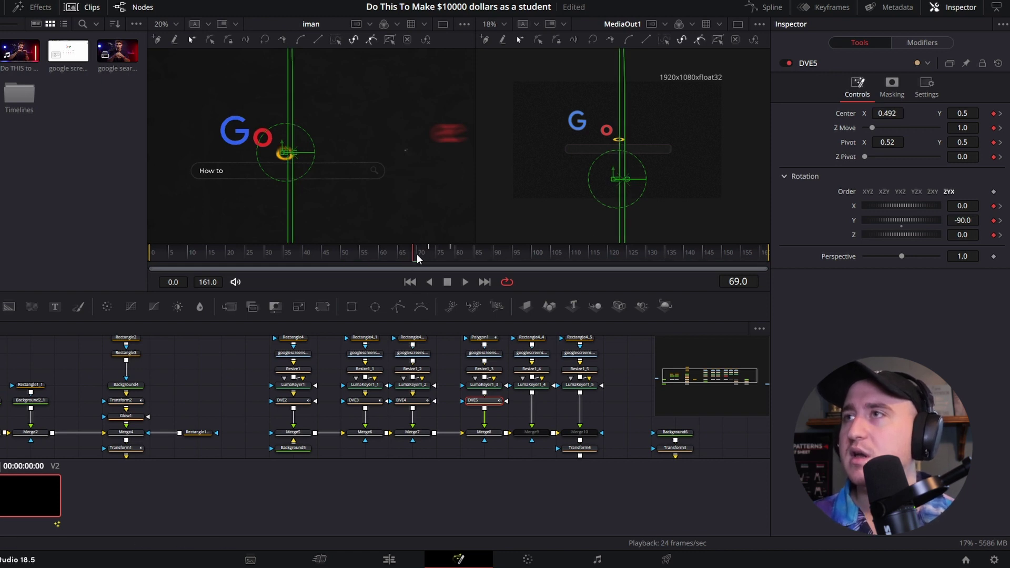
pyautogui.moveTo(417, 254); pyautogui.dragTo(456, 278)
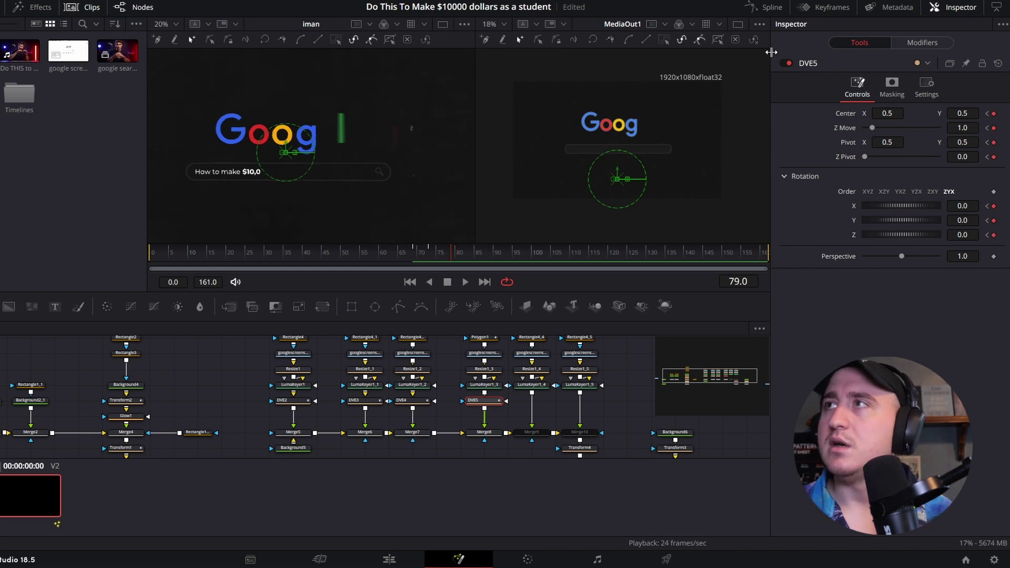
# - Fit DVE5's animation curves in the Spline editor, select all their keyframes, and close the editor
pyautogui.click(767, 7)
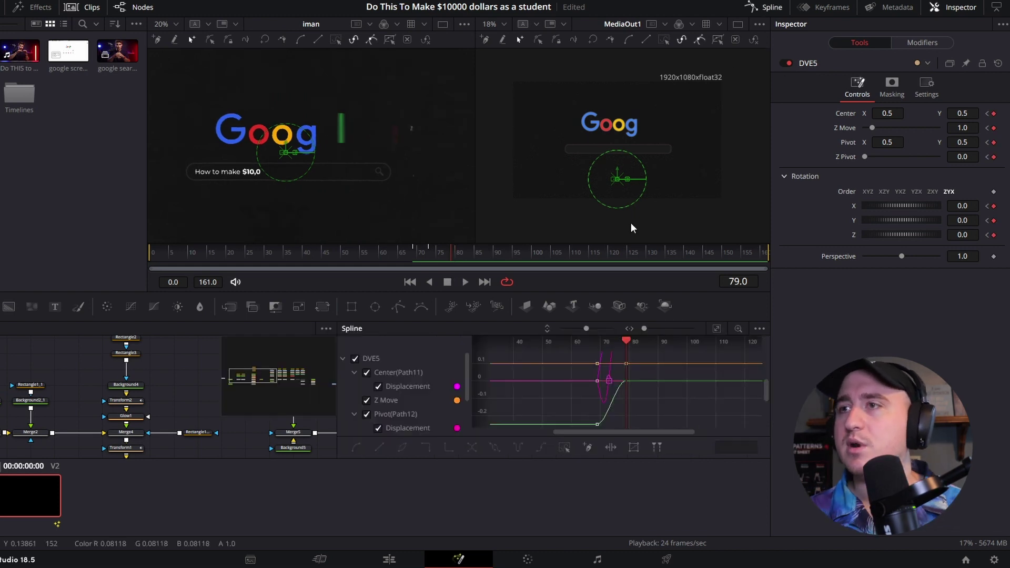
pyautogui.click(717, 329)
pyautogui.hotkey('ctrl', 'a')
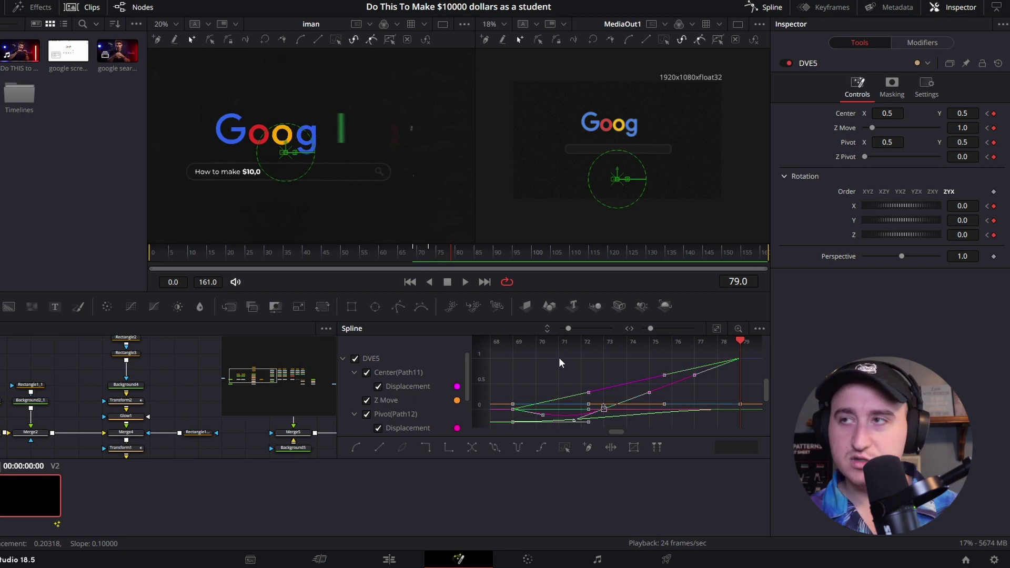
pyautogui.click(768, 7)
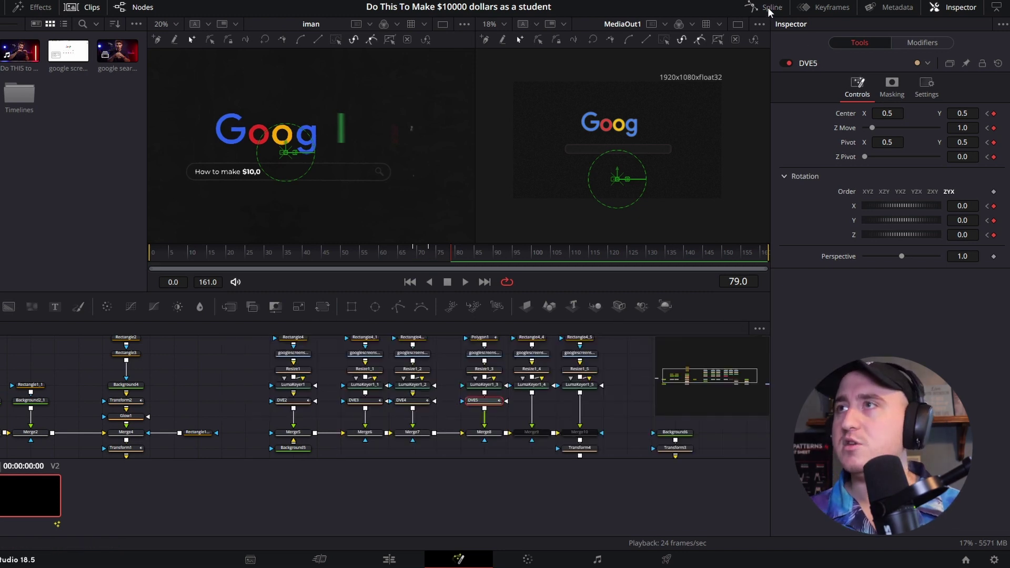
# - Insert a DVE node between LumaKeyer1_4 and Merge9 for the letter l
pyautogui.click(532, 387)
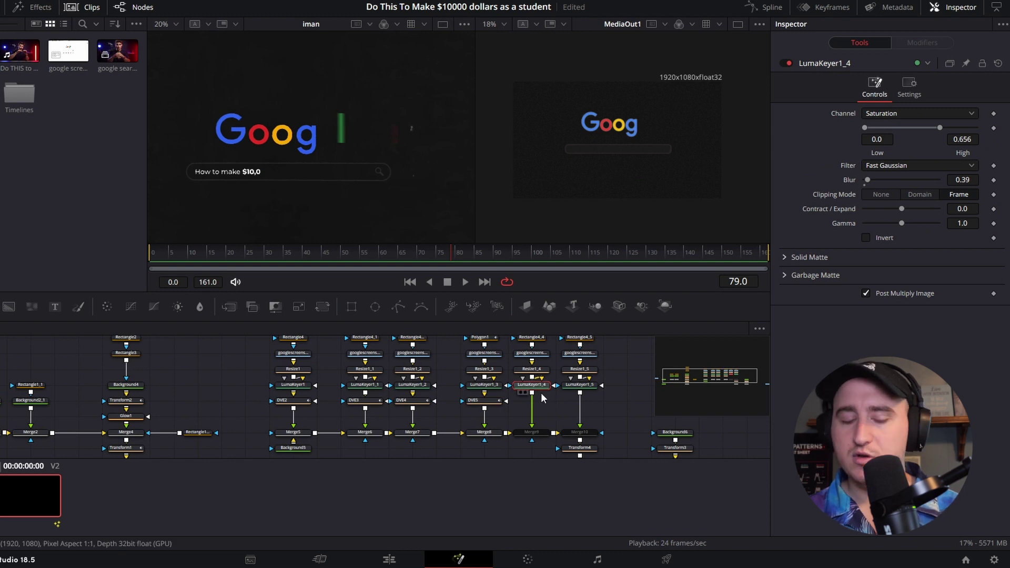
pyautogui.hotkey('shift', 'space')
pyautogui.write('dve')
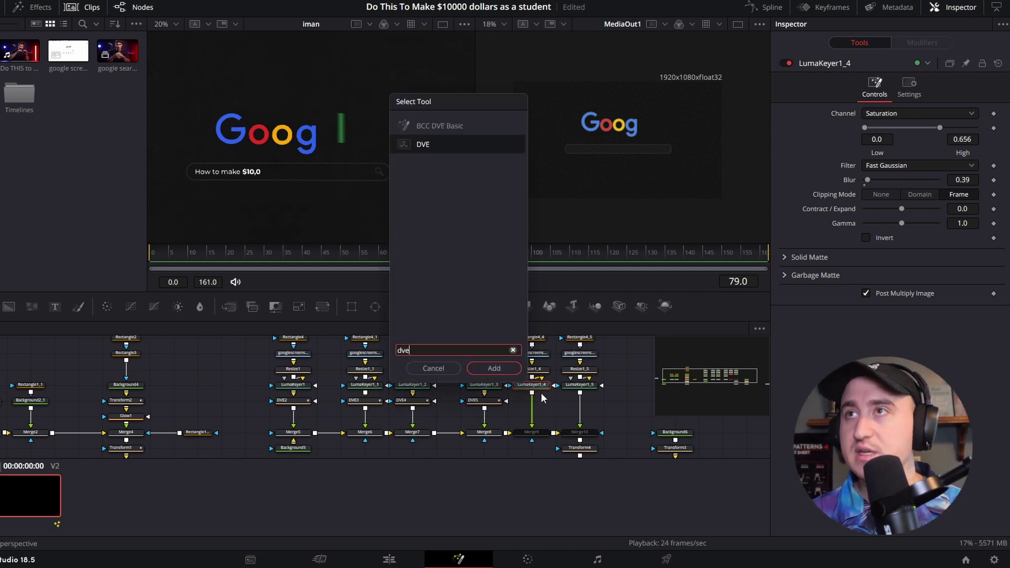
pyautogui.press('Return')
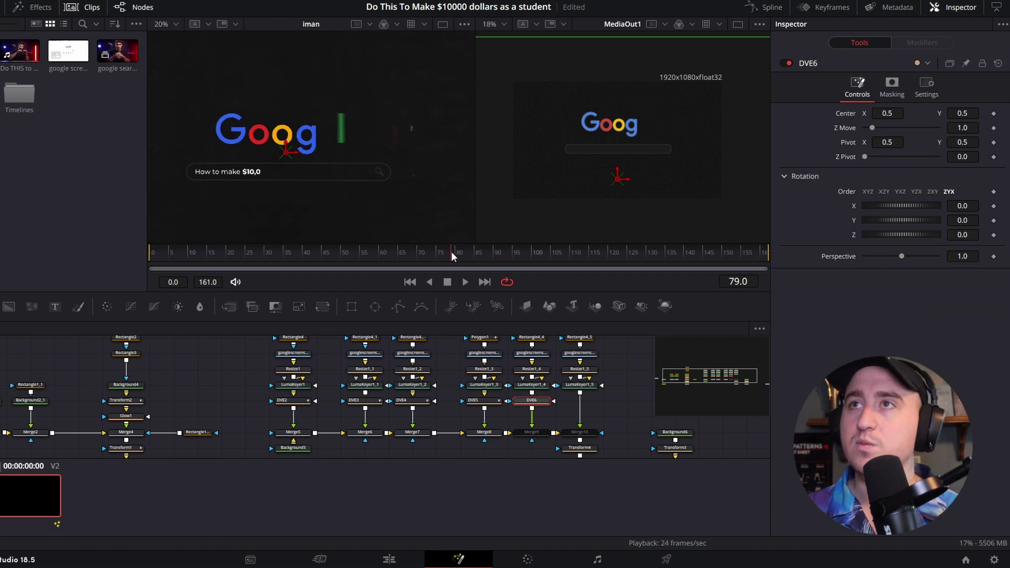
# - At frame 69, keyframe DVE6's Center, Z Move, both pivots and all three rotations
pyautogui.moveTo(451, 251); pyautogui.dragTo(412, 263)
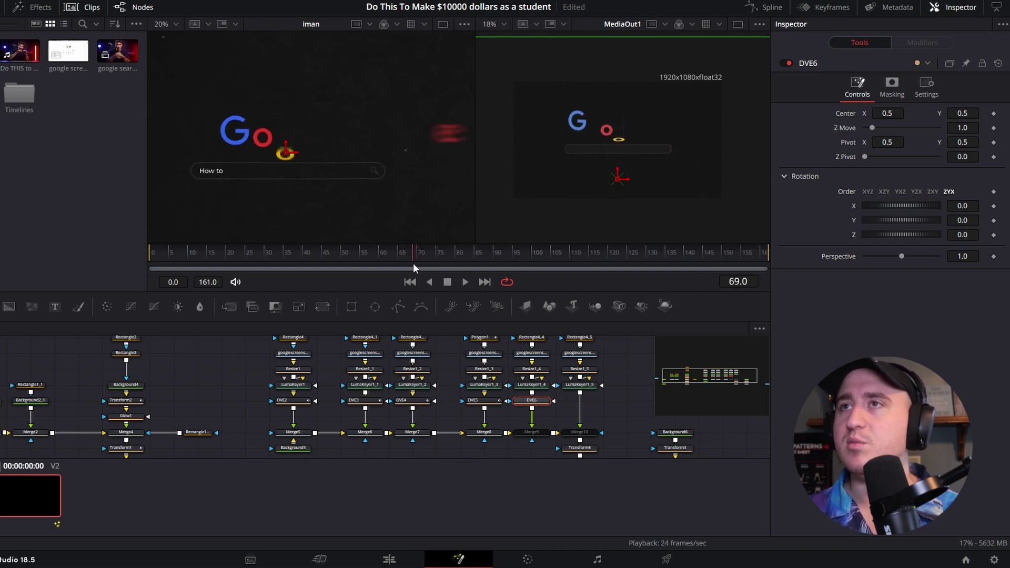
pyautogui.click(994, 113)
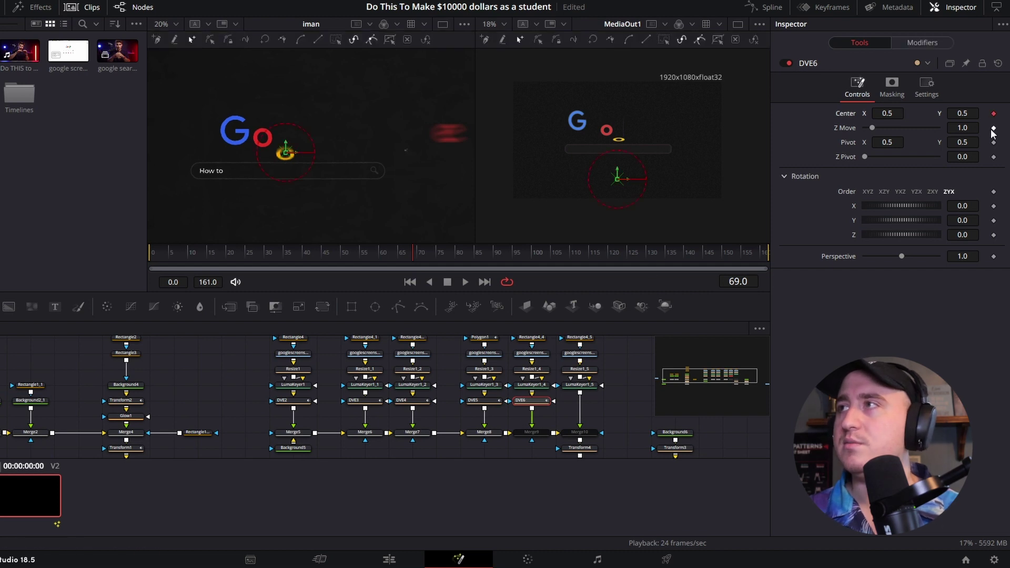
pyautogui.click(993, 128)
pyautogui.click(993, 142)
pyautogui.click(994, 156)
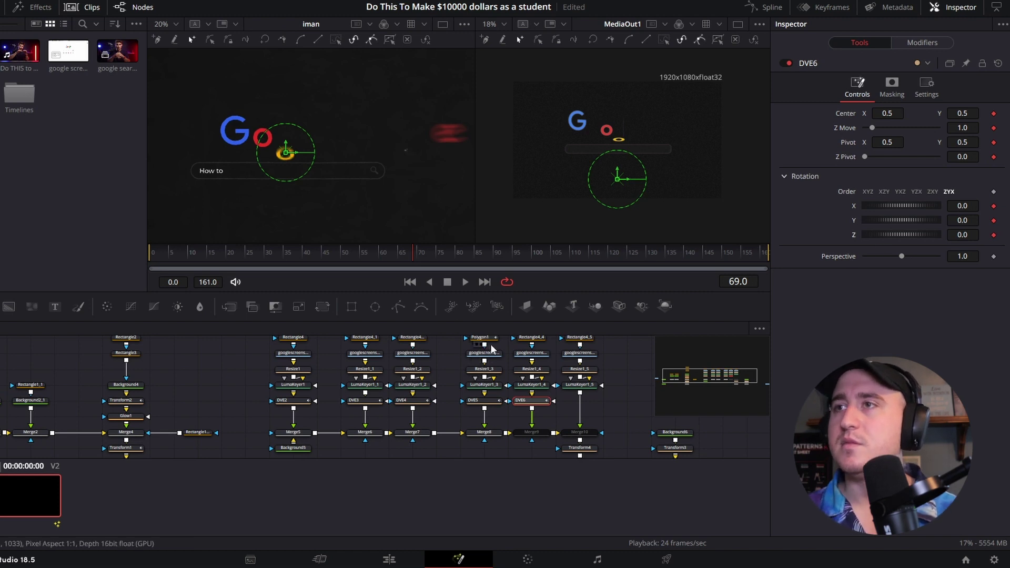
# - At frame 88, keyframe DVE6's Center, Z Move, both pivots and all three rotations
pyautogui.moveTo(415, 253); pyautogui.dragTo(488, 286)
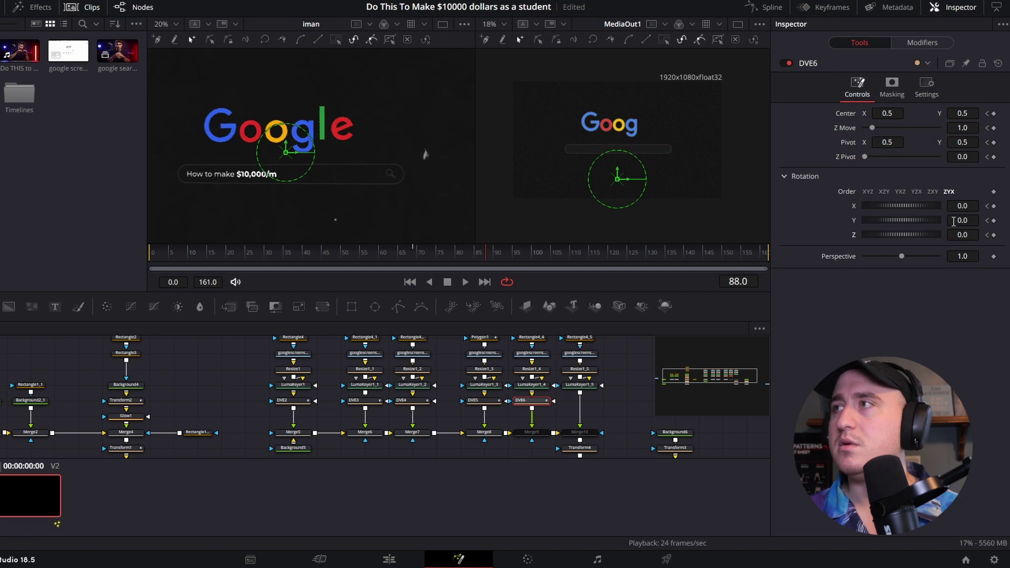
pyautogui.click(994, 127)
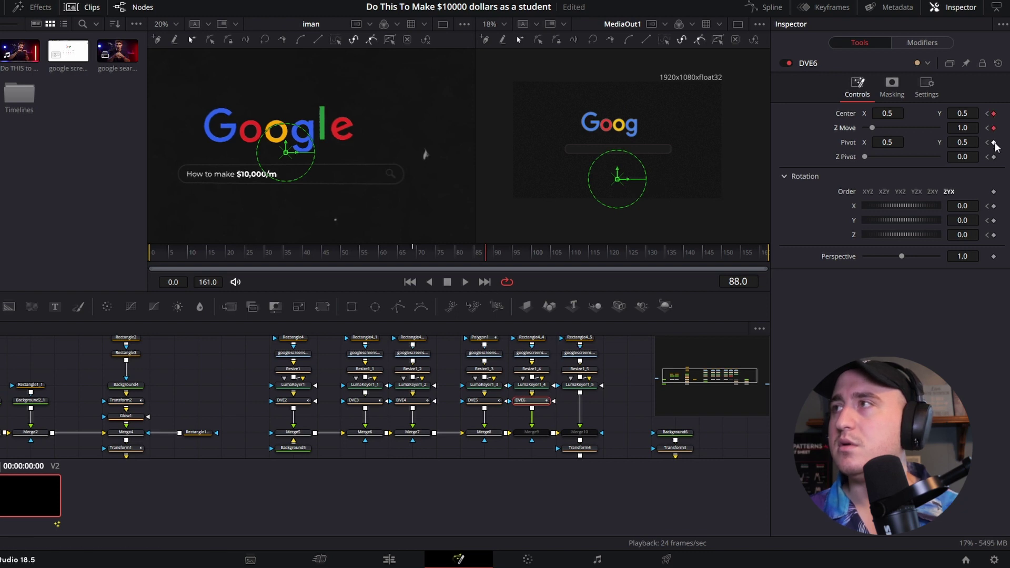
pyautogui.click(994, 142)
pyautogui.click(994, 206)
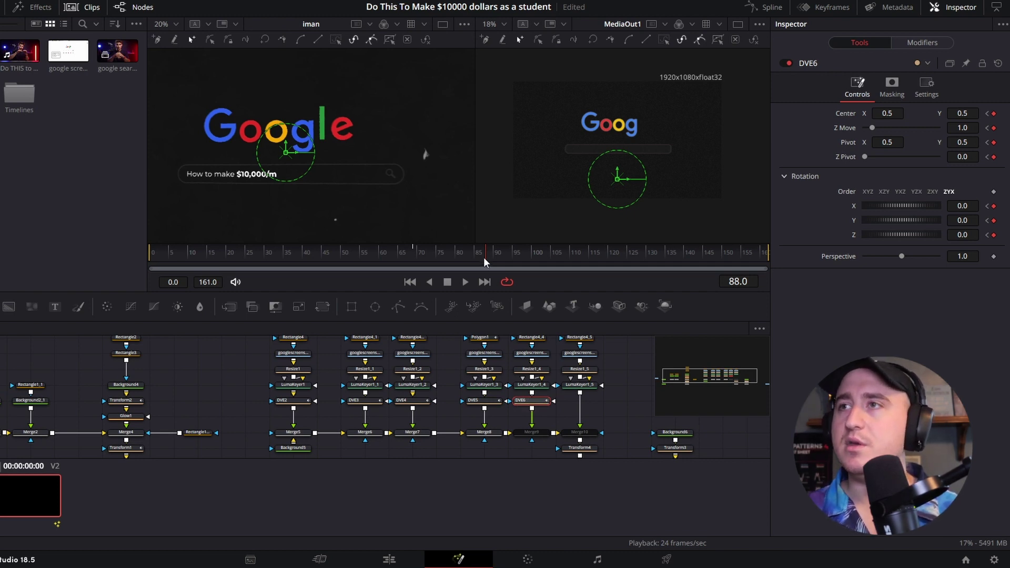
# - Scrub back to frame 78 and enable the bypassed Merge9 node that composites the letter l
pyautogui.moveTo(484, 257); pyautogui.dragTo(450, 264)
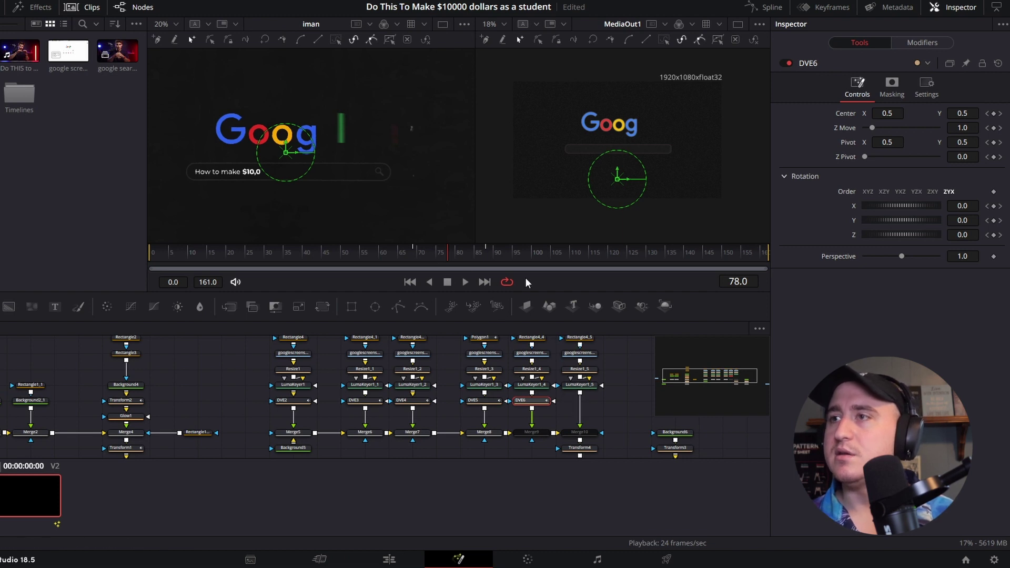
pyautogui.click(534, 433)
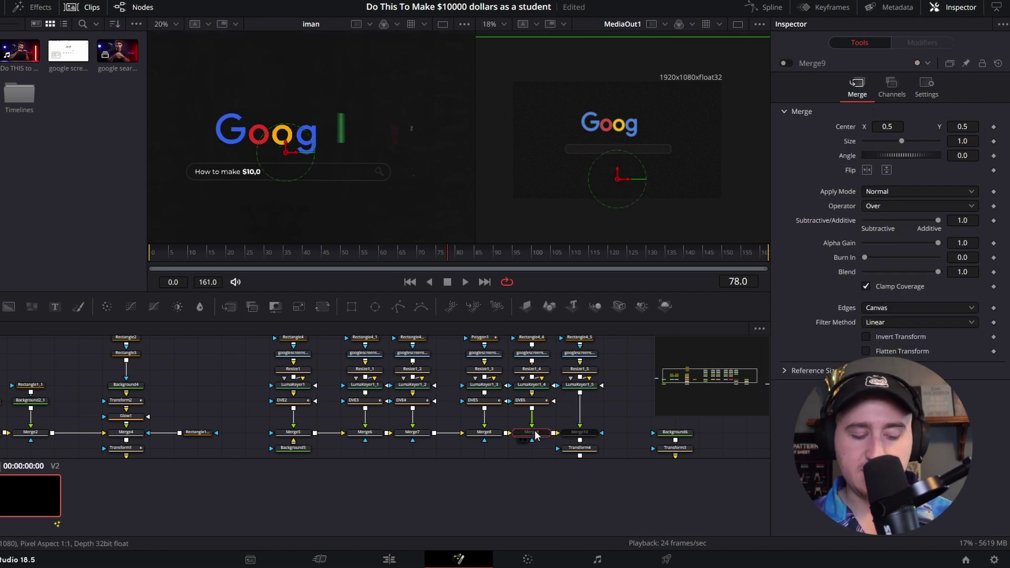
pyautogui.hotkey('ctrl', 'p')
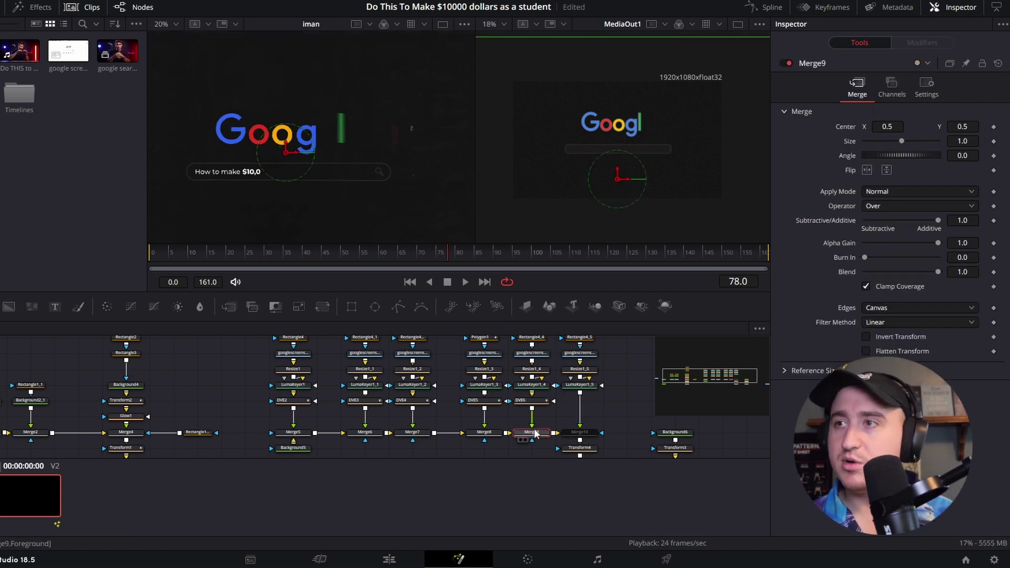
# - Set DVE6's Y rotation to 90 at frame 69
pyautogui.click(533, 402)
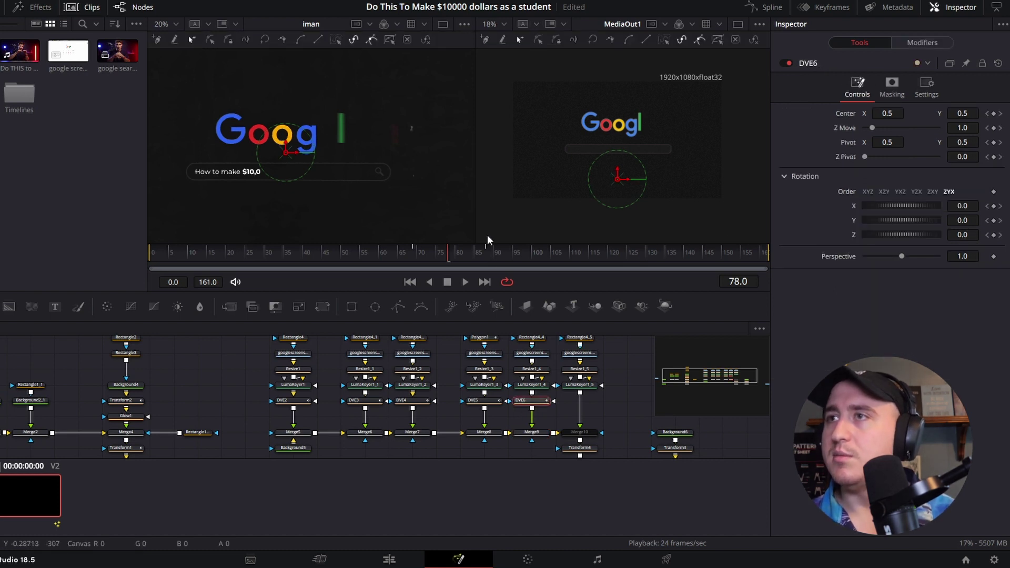
pyautogui.moveTo(448, 255); pyautogui.dragTo(415, 265)
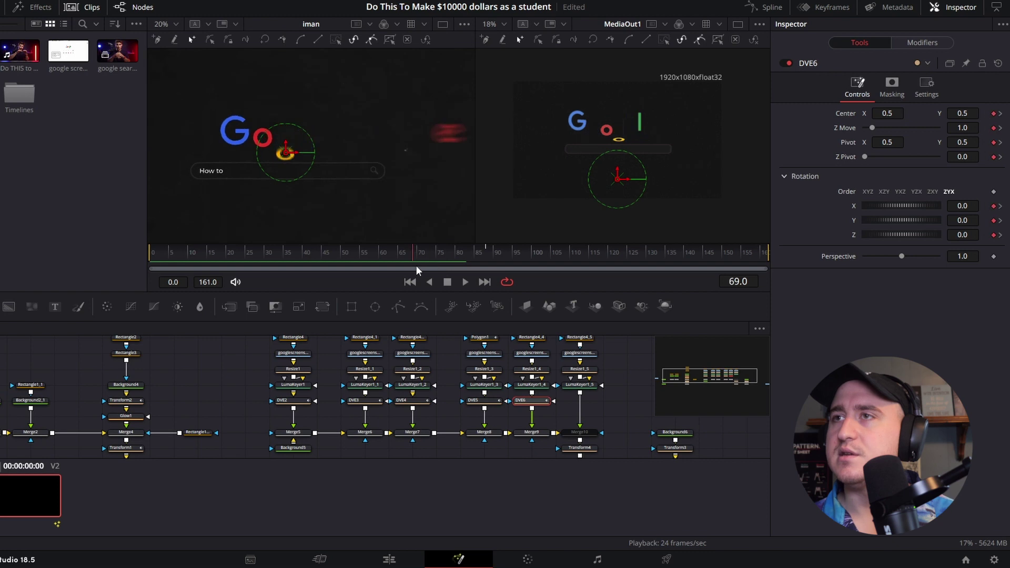
pyautogui.click(961, 220)
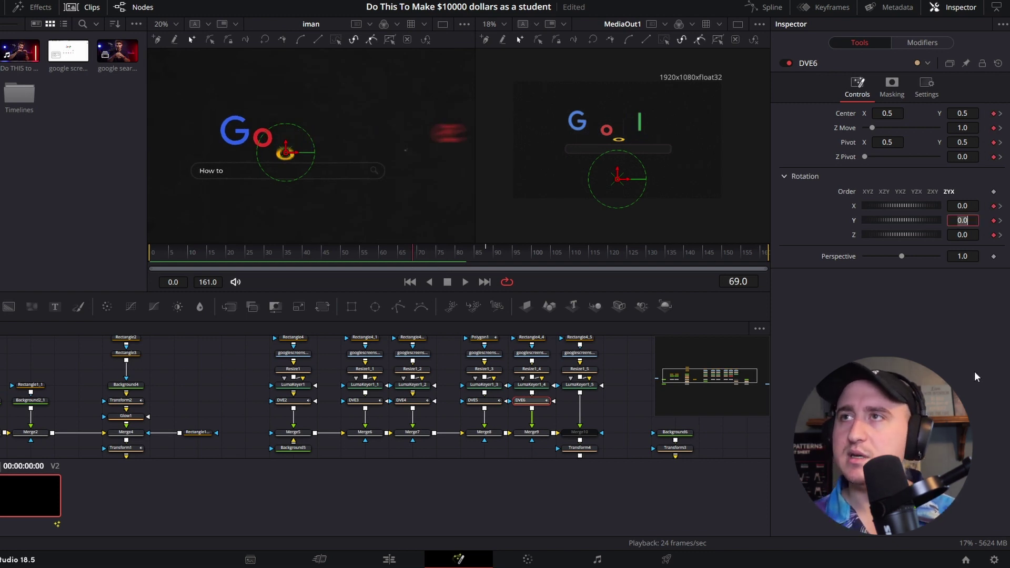
pyautogui.write('90')
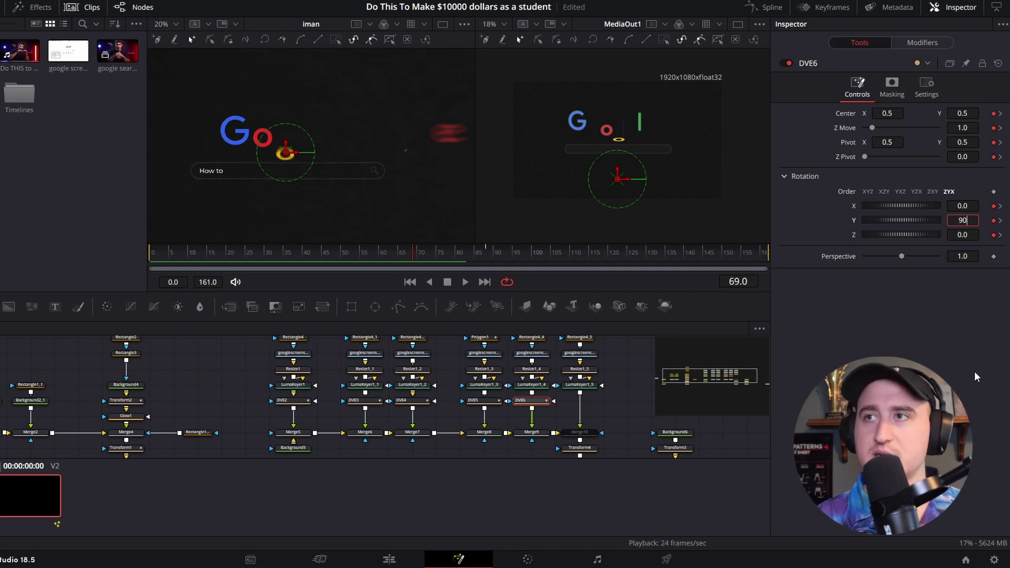
pyautogui.press('Tab')
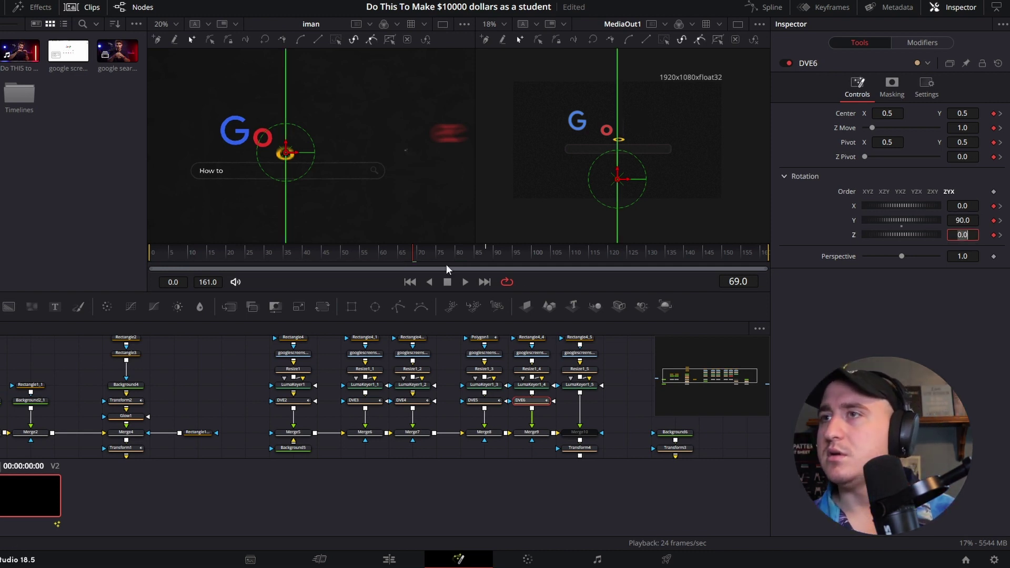
# - Set DVE6's Center X to 0.719 at frame 69 and scrub through the l's motion to frame 91
pyautogui.moveTo(412, 253)
pyautogui.mouseDown()
pyautogui.moveTo(488, 258)
pyautogui.moveTo(394, 263)
pyautogui.moveTo(416, 269)
pyautogui.mouseUp()
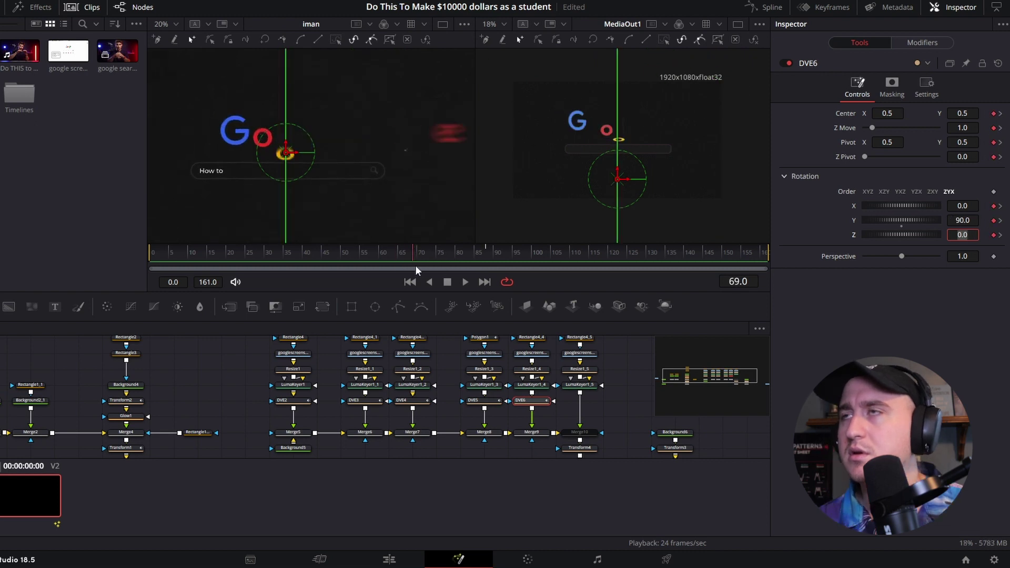
pyautogui.moveTo(415, 269); pyautogui.dragTo(415, 268)
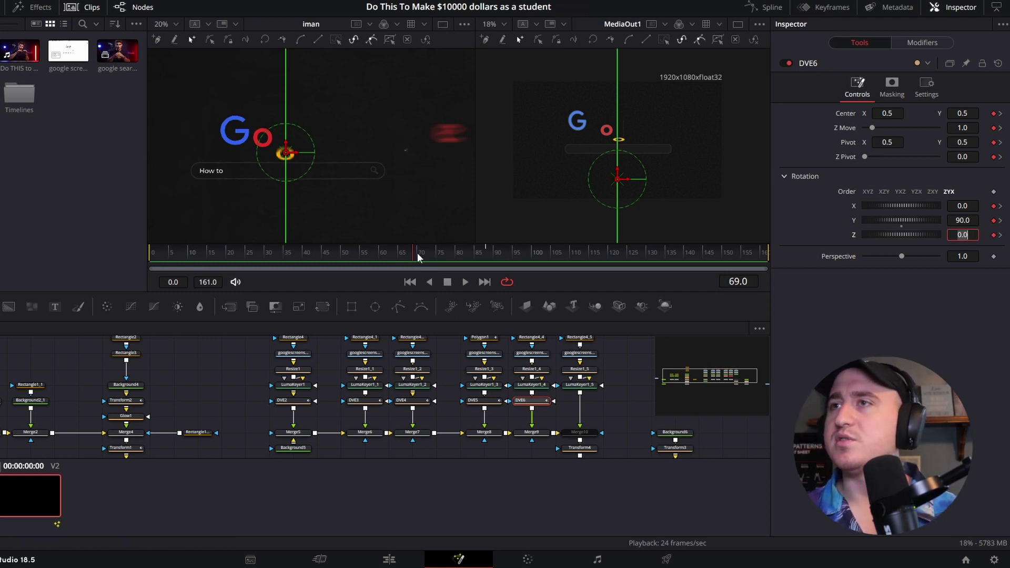
pyautogui.moveTo(418, 254); pyautogui.dragTo(414, 255)
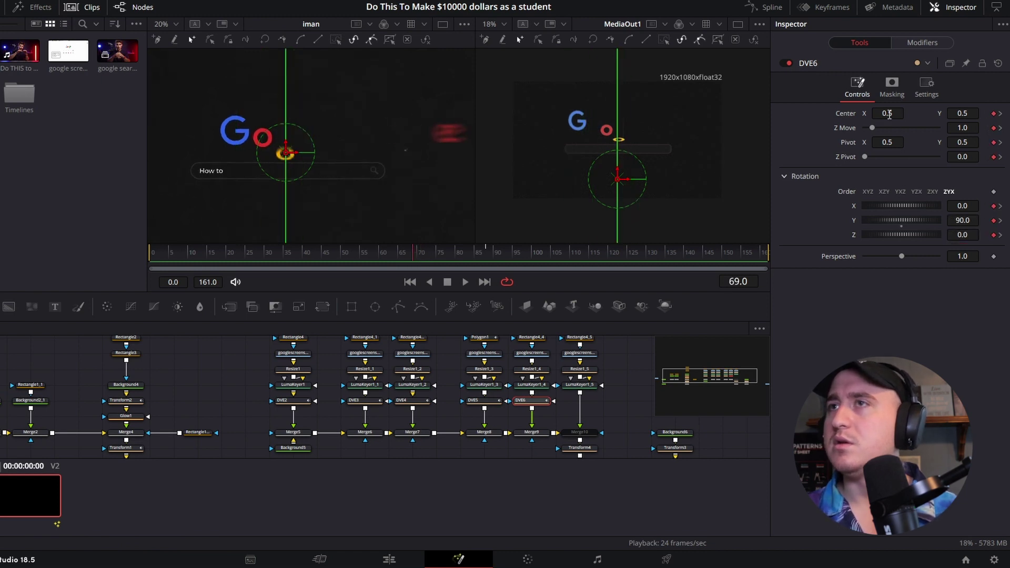
pyautogui.moveTo(888, 117); pyautogui.dragTo(903, 116)
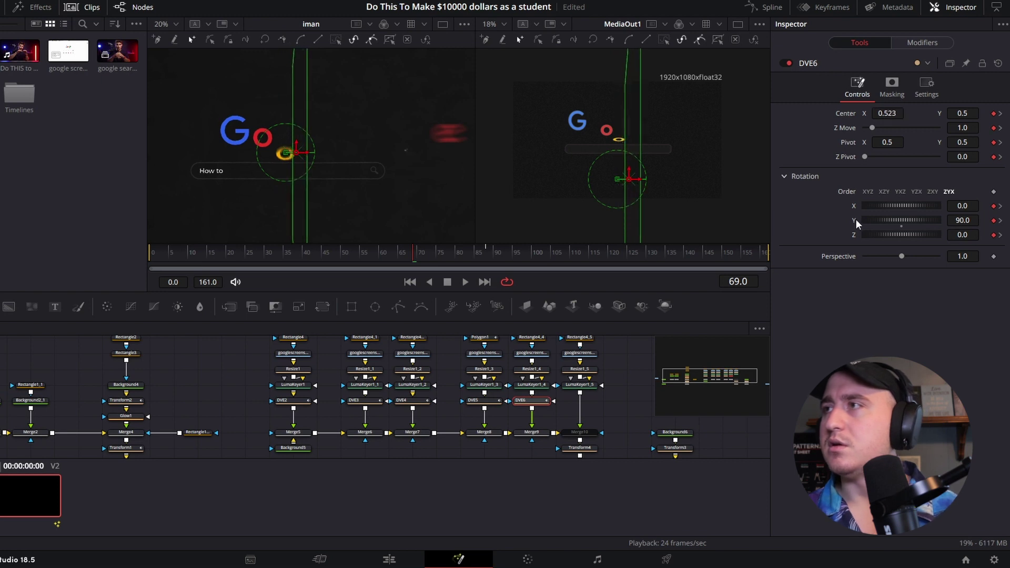
pyautogui.click(964, 220)
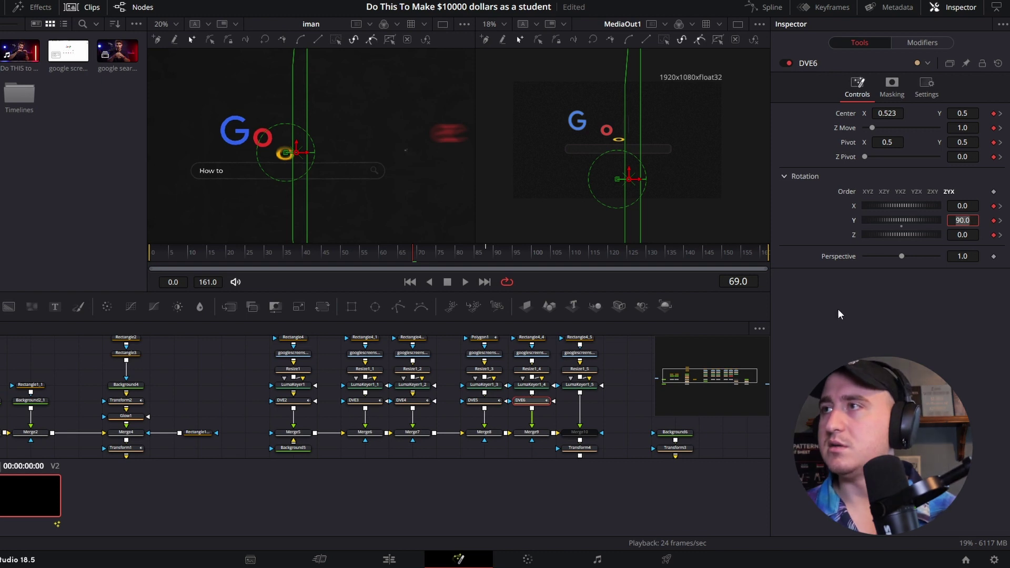
pyautogui.press('Return')
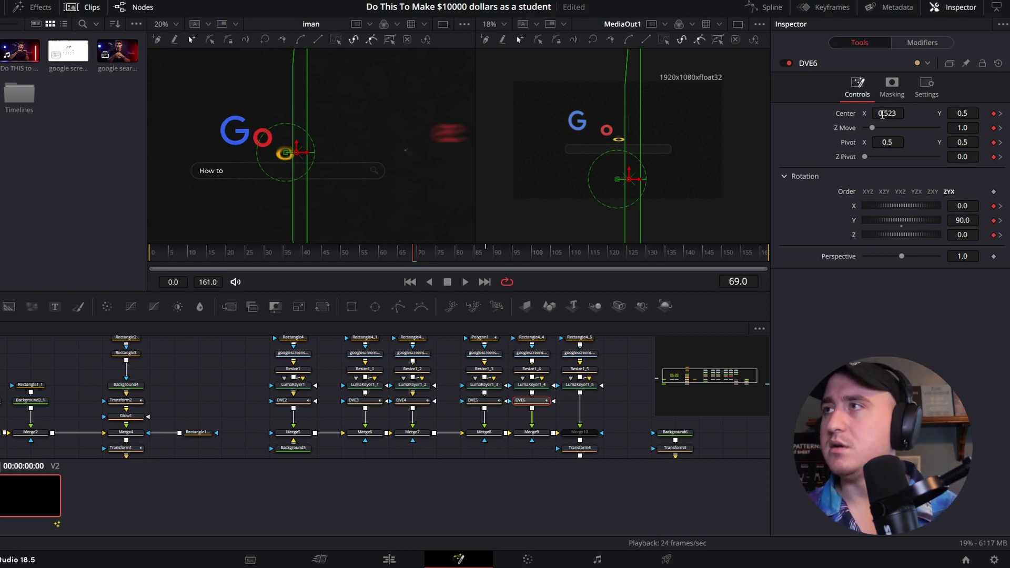
pyautogui.moveTo(882, 113); pyautogui.dragTo(949, 113)
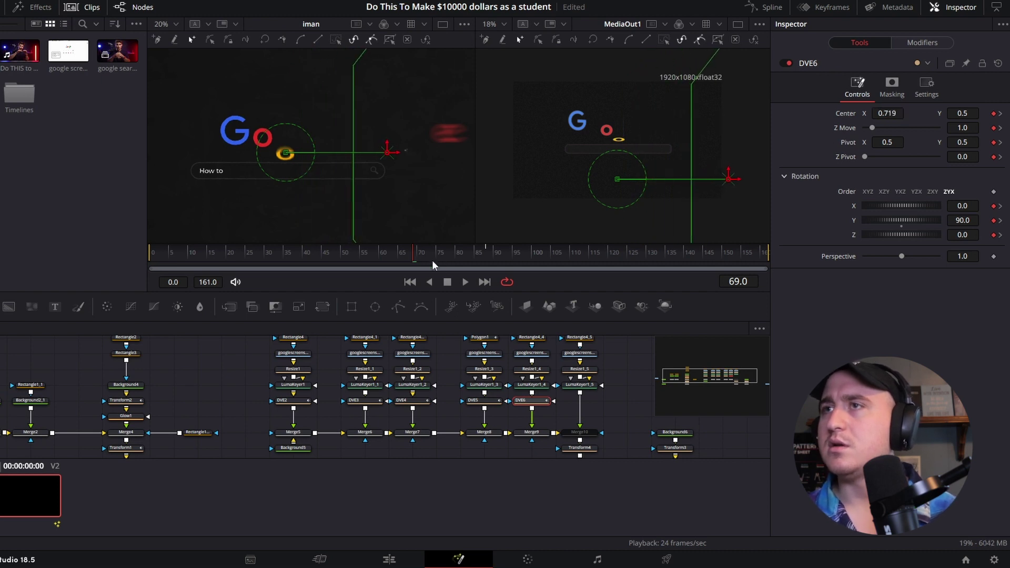
pyautogui.moveTo(417, 254); pyautogui.dragTo(496, 279)
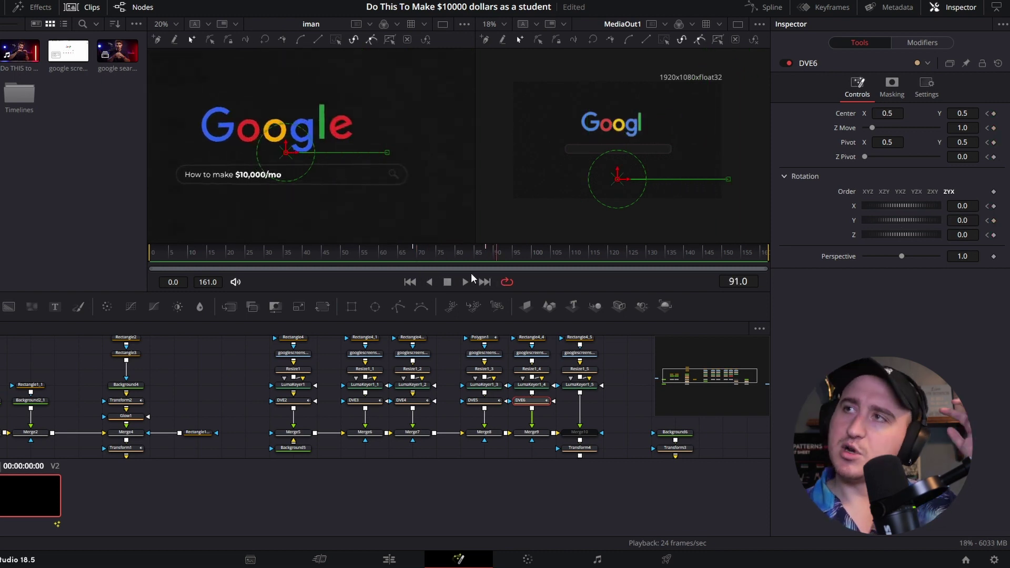
# - Insert a DVE node between LumaKeyer1_5 and Merge10 for the letter e
pyautogui.click(585, 390)
pyautogui.hotkey('shift', 'space')
pyautogui.write('dve')
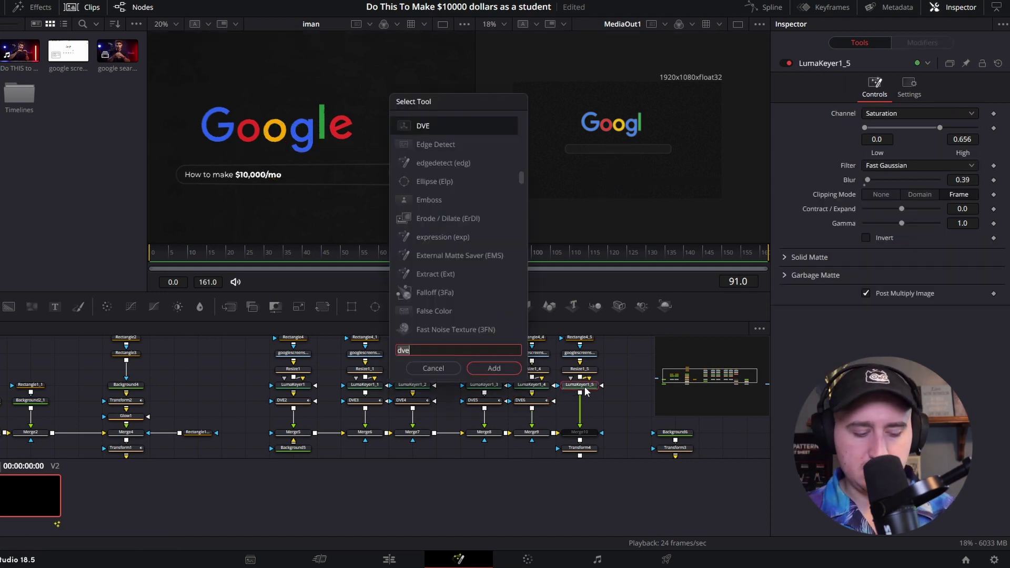
pyautogui.press('Return')
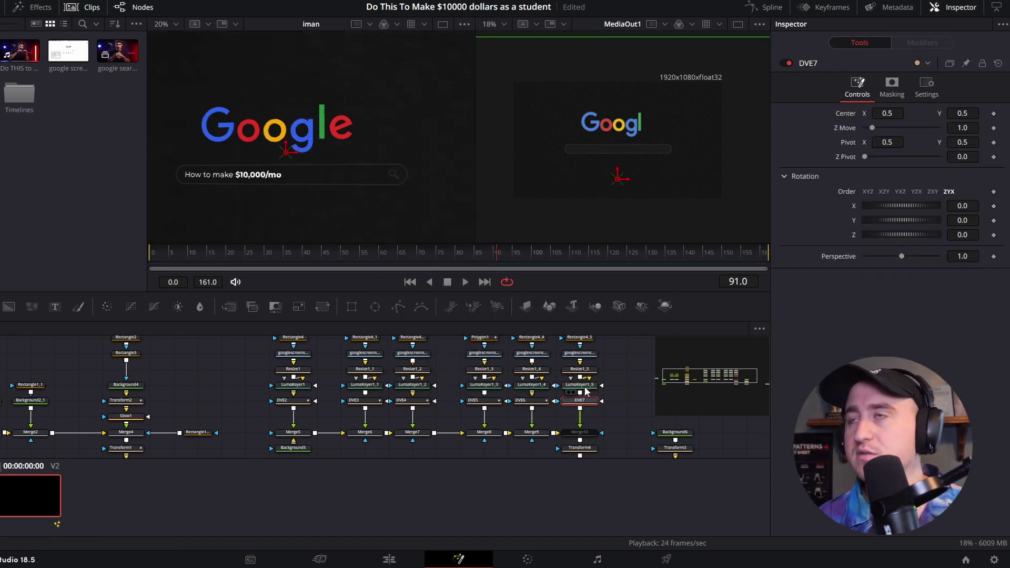
# - Enable the bypassed Merge10 node that composites the letter e
pyautogui.click(580, 434)
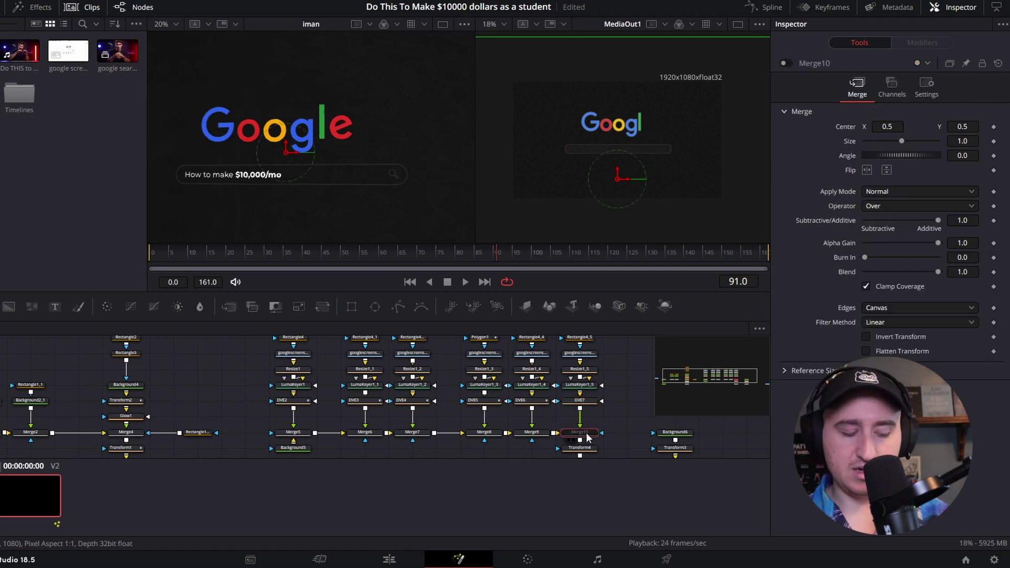
pyautogui.click(629, 404)
pyautogui.hotkey('ctrl', 's')
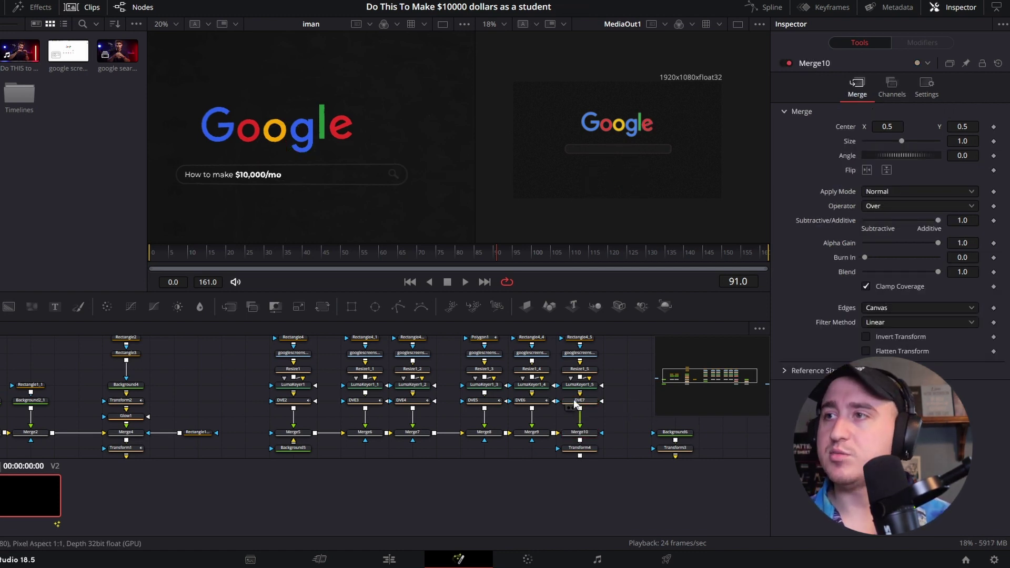
# - At frame 67, keyframe DVE7's Center, Z Move, both pivots and all three rotations
pyautogui.click(576, 403)
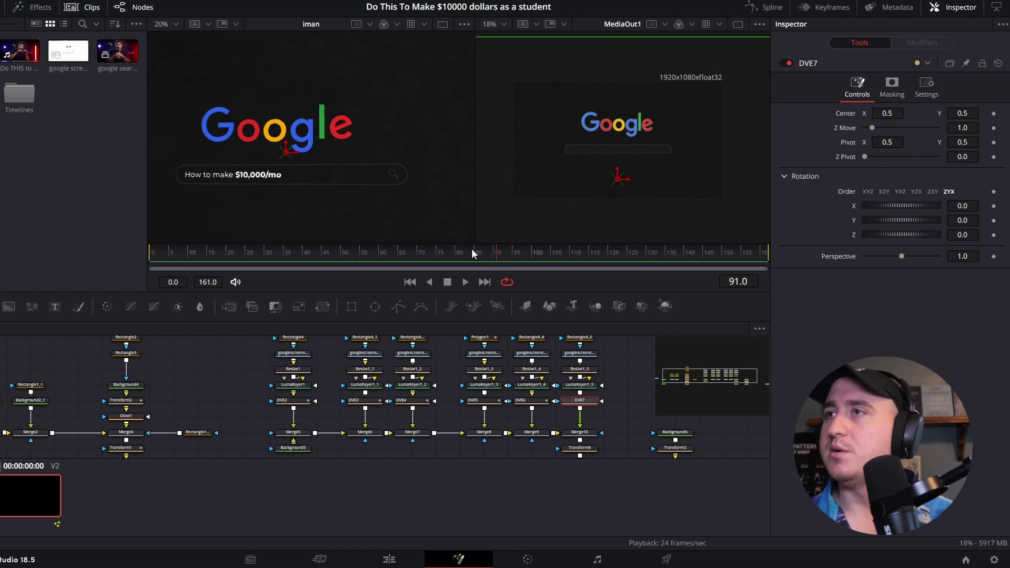
pyautogui.moveTo(495, 247); pyautogui.dragTo(407, 254)
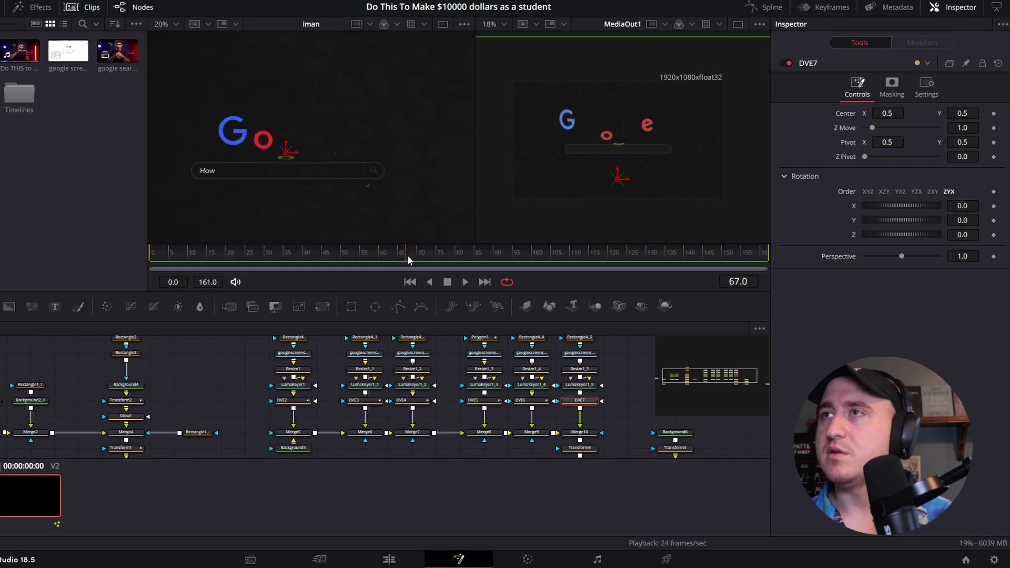
pyautogui.click(993, 113)
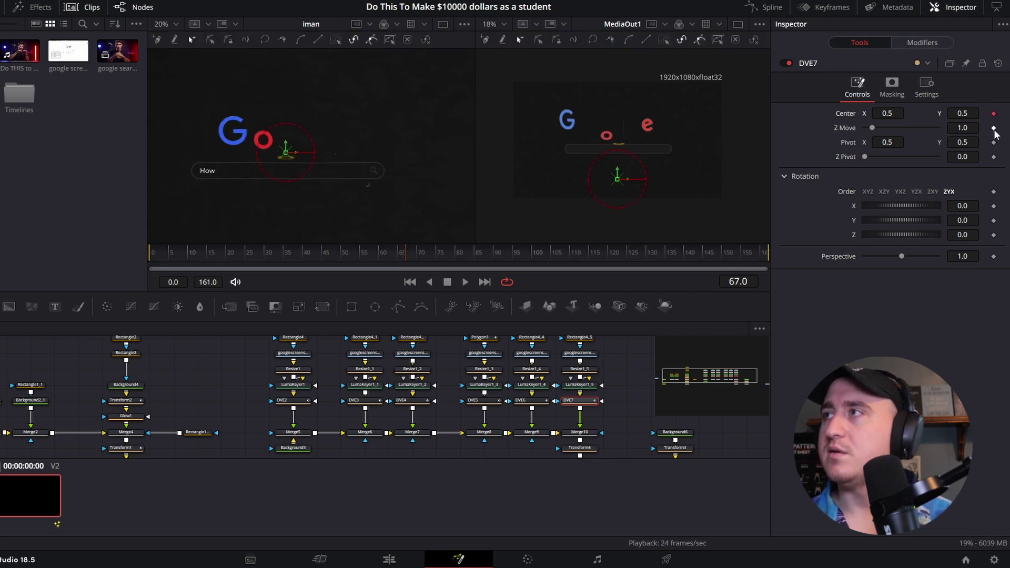
pyautogui.click(994, 128)
pyautogui.click(994, 142)
pyautogui.click(994, 157)
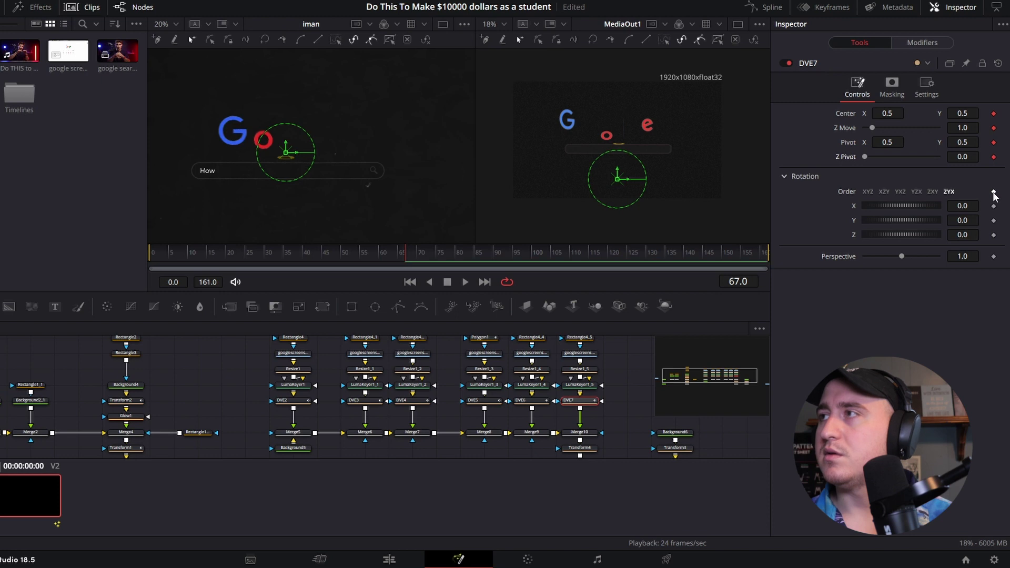
pyautogui.click(994, 206)
pyautogui.click(994, 235)
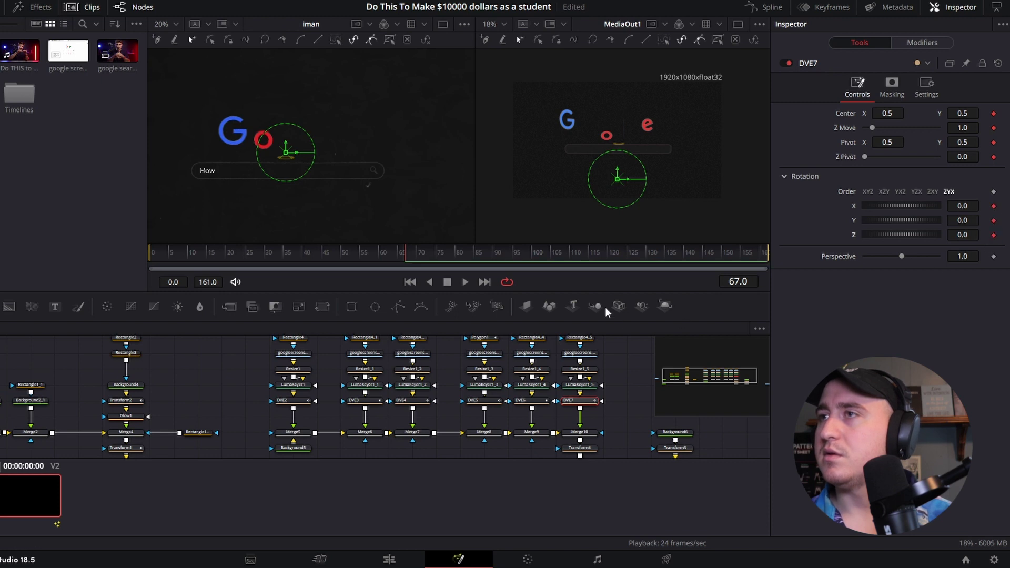
# - At frame 89, keyframe DVE7's Center, Z Move, both pivots and all three rotations
pyautogui.moveTo(406, 253); pyautogui.dragTo(493, 276)
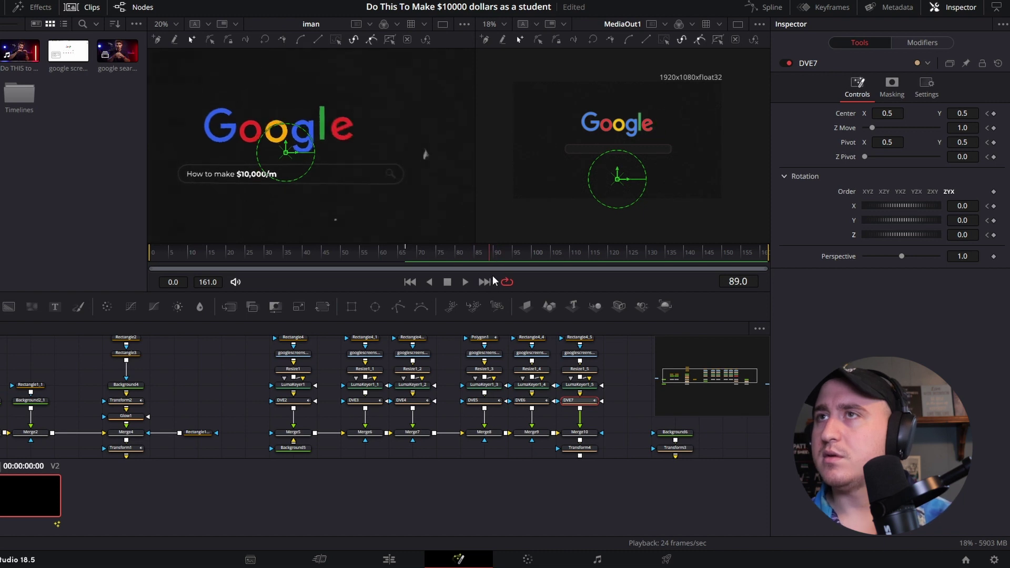
pyautogui.click(993, 113)
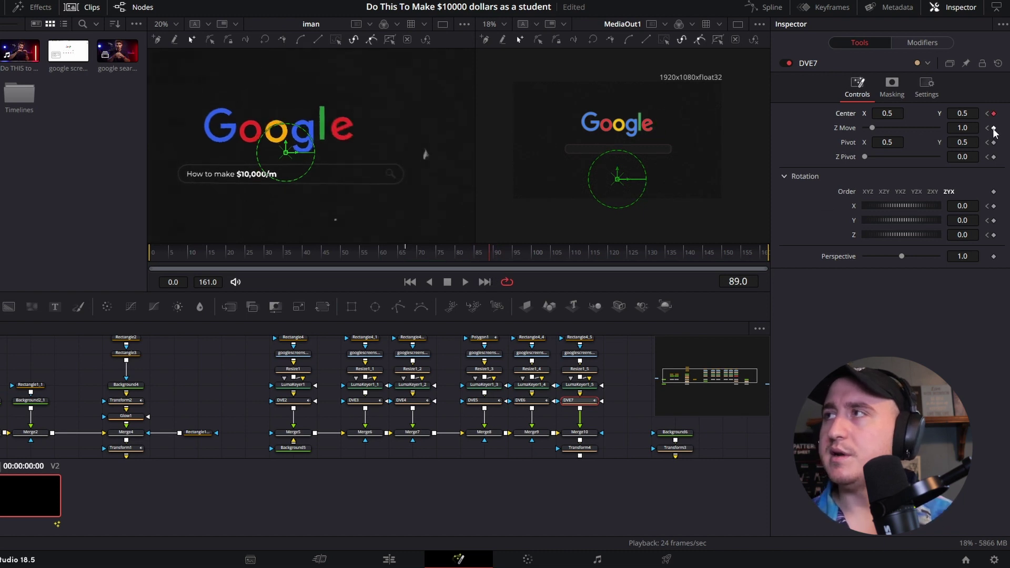
pyautogui.click(994, 143)
pyautogui.click(993, 157)
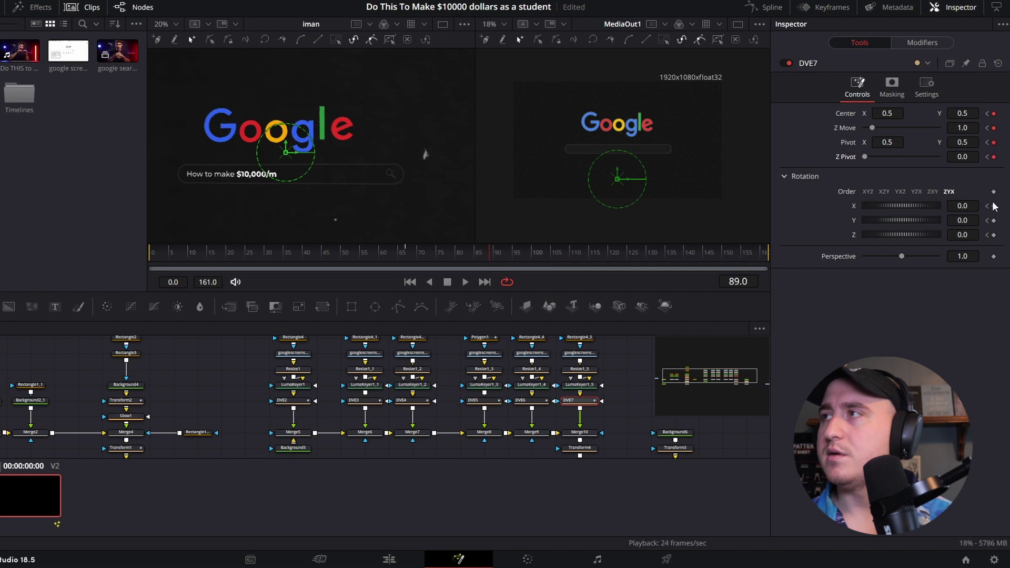
pyautogui.click(994, 205)
pyautogui.click(994, 235)
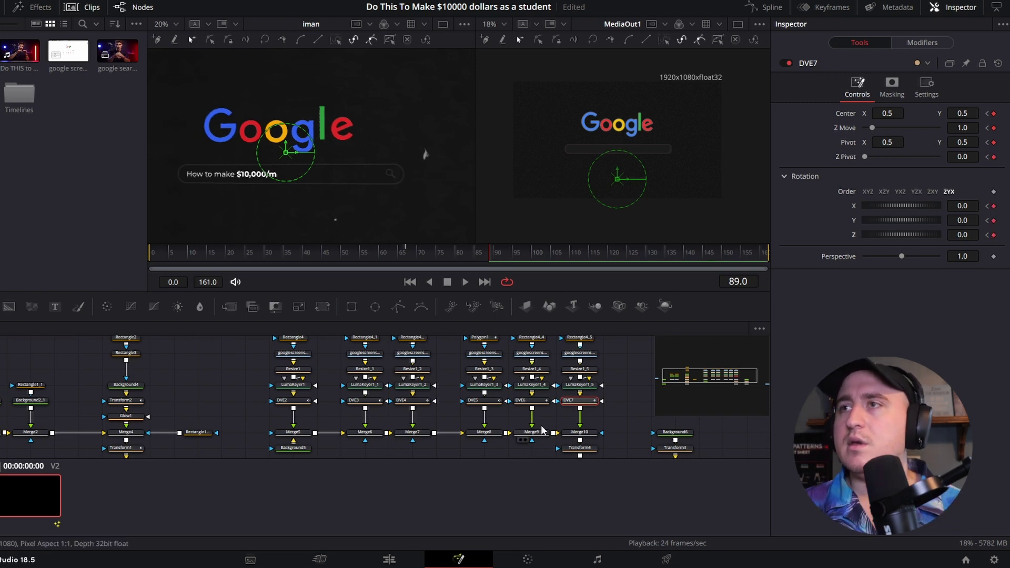
# - Return to frame 67 and set DVE7's Y rotation to 90
pyautogui.click(482, 254)
pyautogui.moveTo(482, 254); pyautogui.dragTo(407, 255)
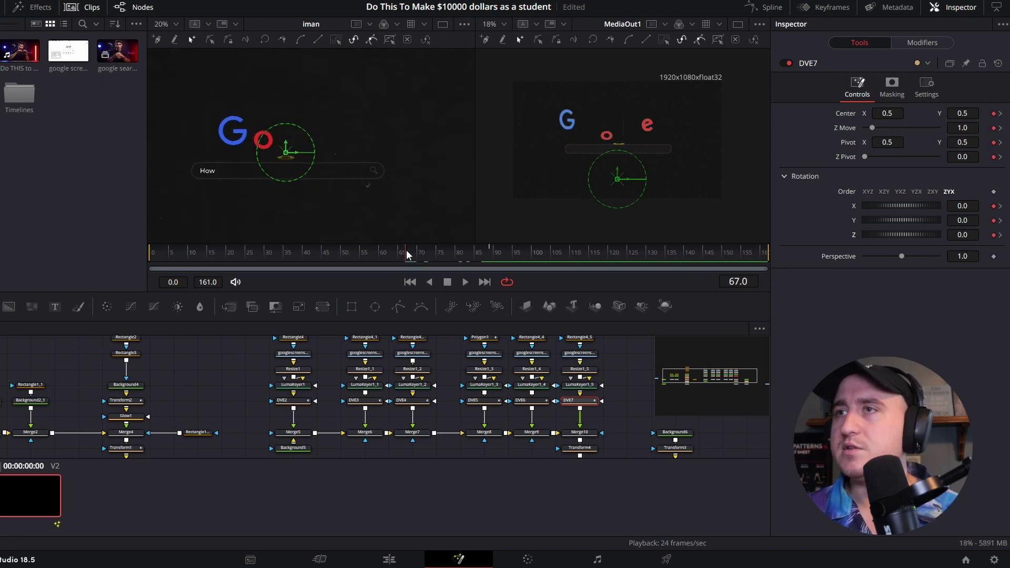
pyautogui.moveTo(407, 254)
pyautogui.mouseDown()
pyautogui.moveTo(492, 263)
pyautogui.moveTo(407, 272)
pyautogui.mouseUp()
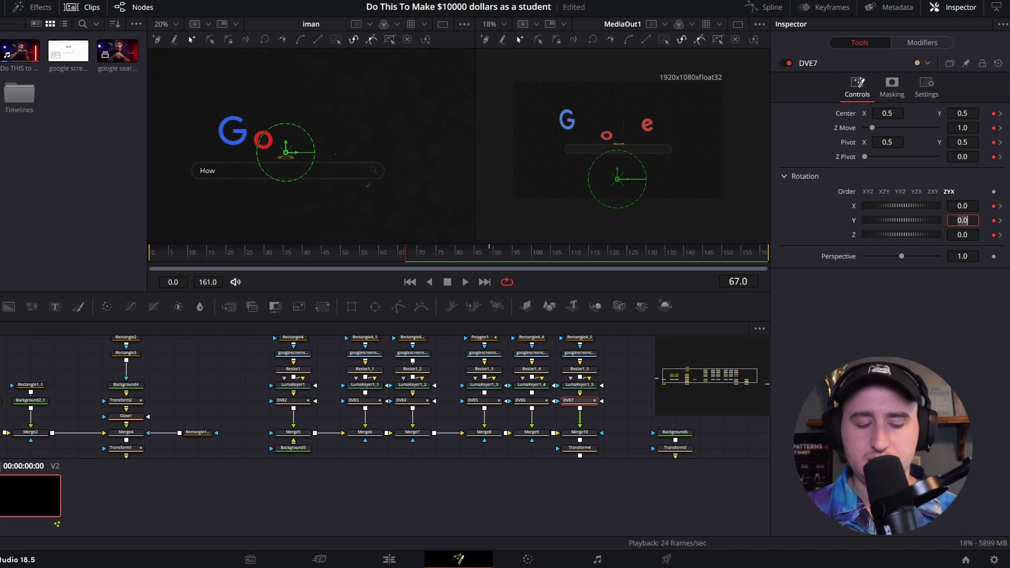
pyautogui.press('Tab')
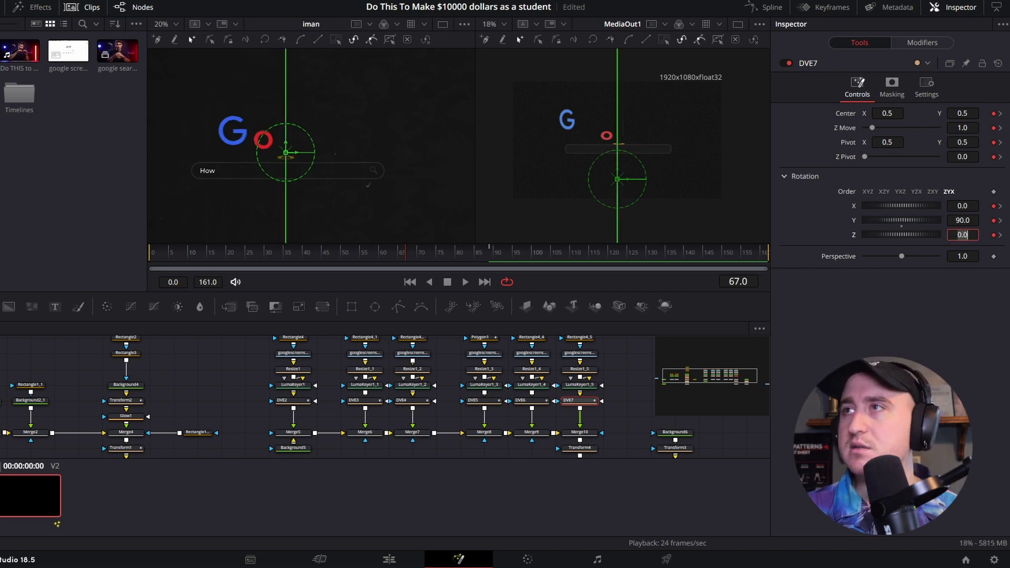
# - Play and step through the e's motion from frame 67 to frame 88, comparing it with the reference clip
pyautogui.moveTo(402, 254)
pyautogui.mouseDown()
pyautogui.moveTo(490, 266)
pyautogui.moveTo(408, 272)
pyautogui.mouseUp()
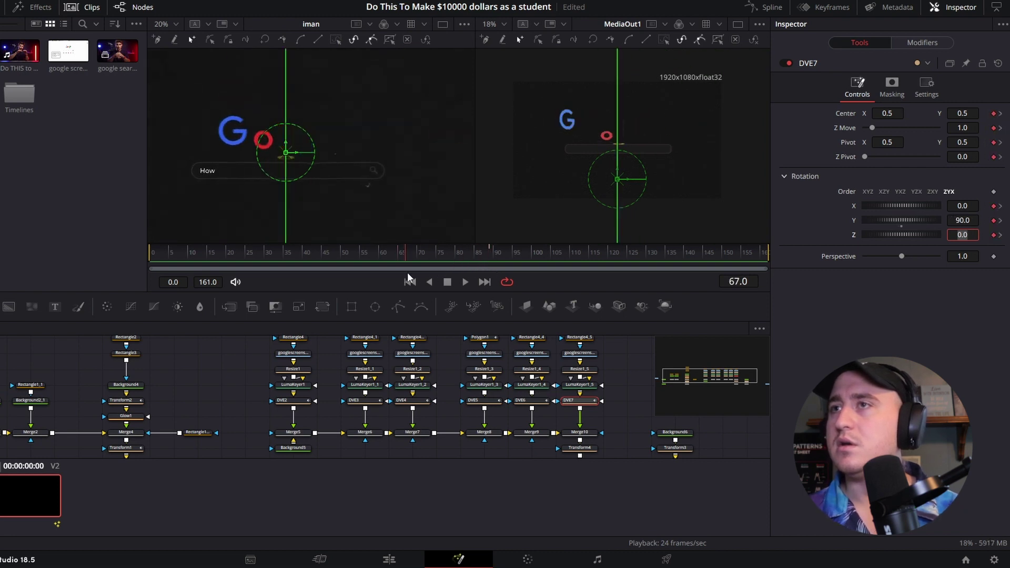
pyautogui.press('space')
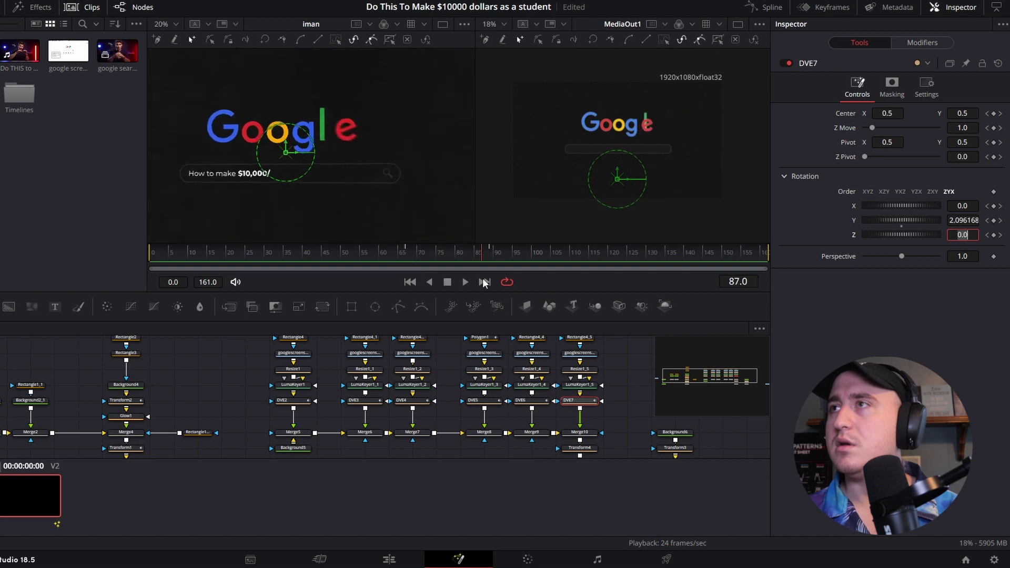
pyautogui.press('Left')
pyautogui.press('Left')
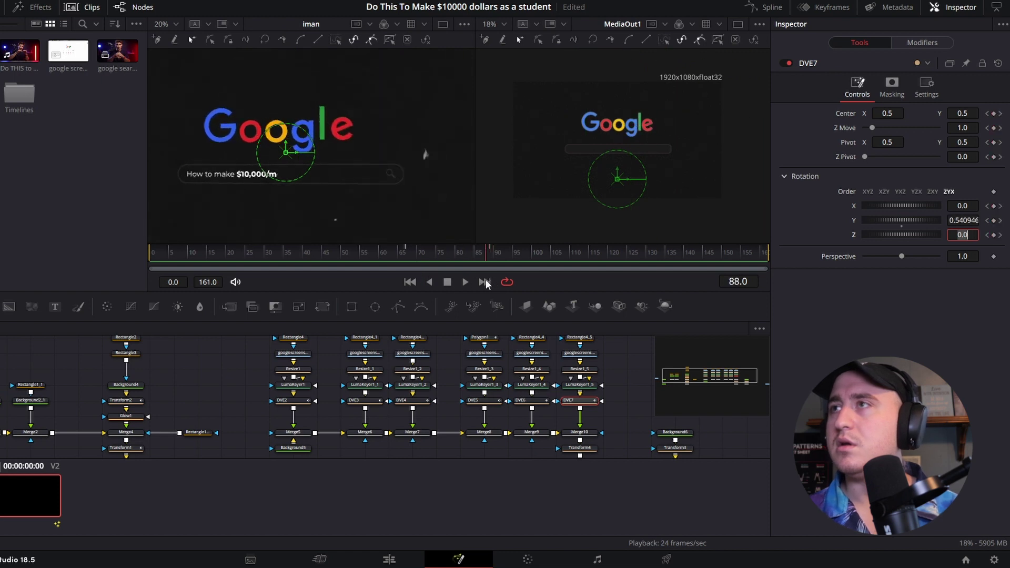
pyautogui.click(430, 282)
pyautogui.press('space')
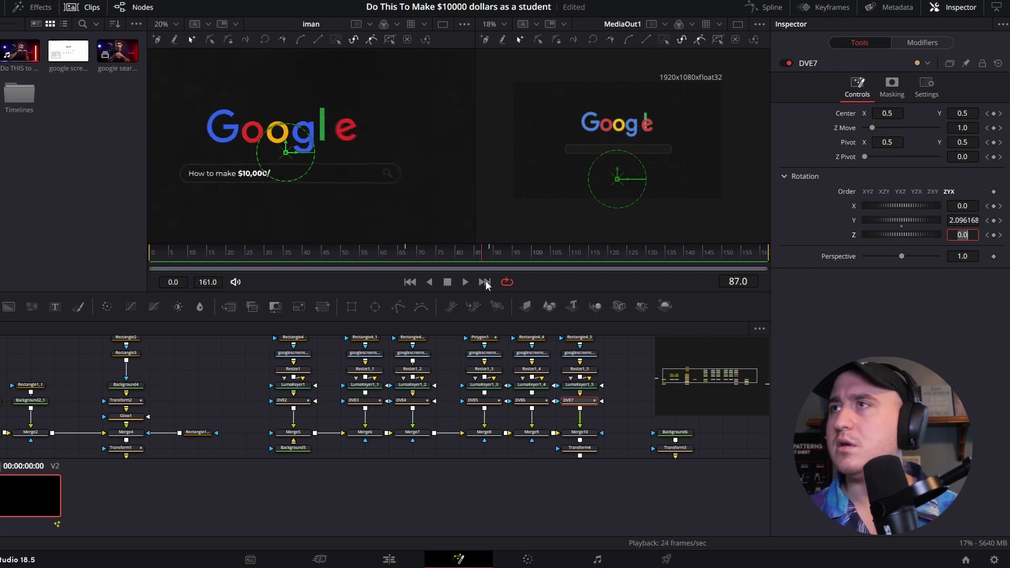
# - Try shifting DVE7's X pivot to 0.576 at frame 79, then undo the pivot change
pyautogui.hotkey('shift', 'space')
pyautogui.press('space')
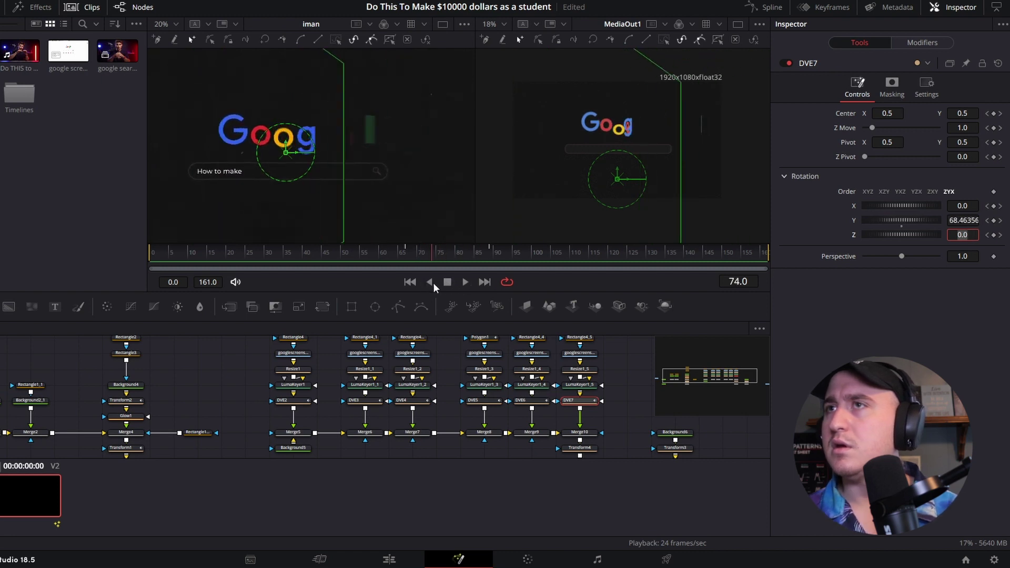
pyautogui.hotkey('shift', 'space')
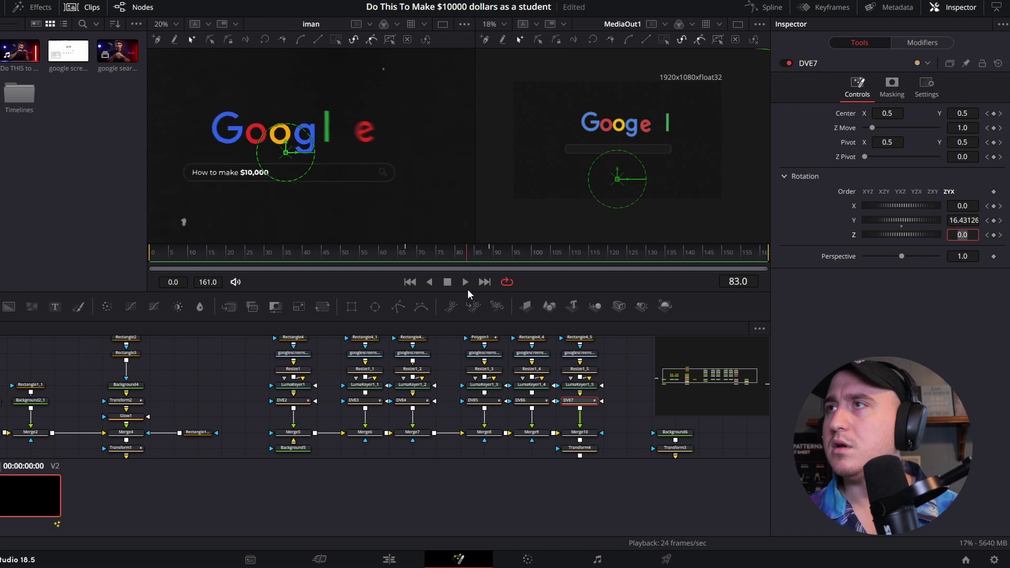
pyautogui.press('space')
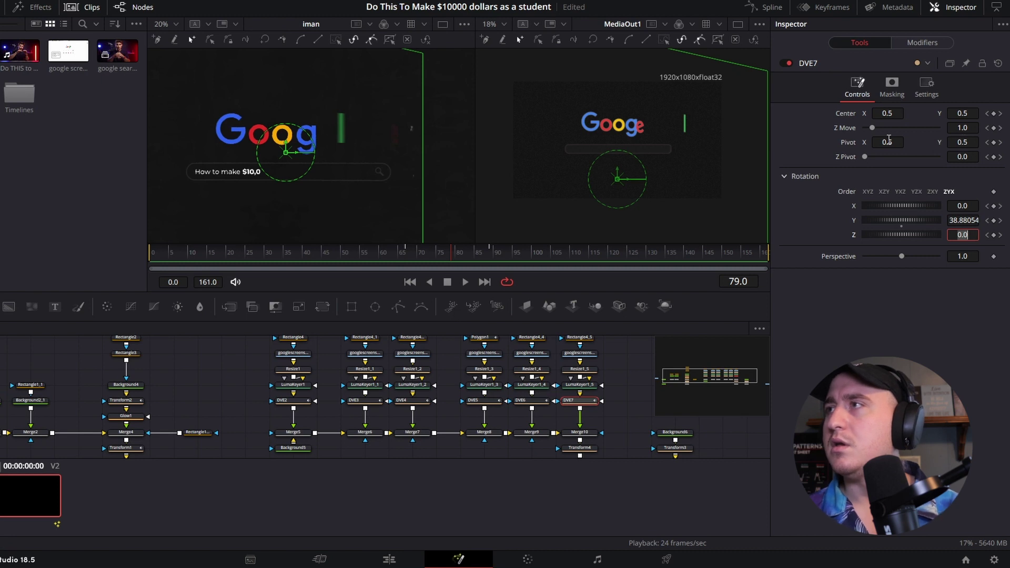
pyautogui.moveTo(888, 140)
pyautogui.mouseDown()
pyautogui.moveTo(937, 140)
pyautogui.moveTo(903, 139)
pyautogui.mouseUp()
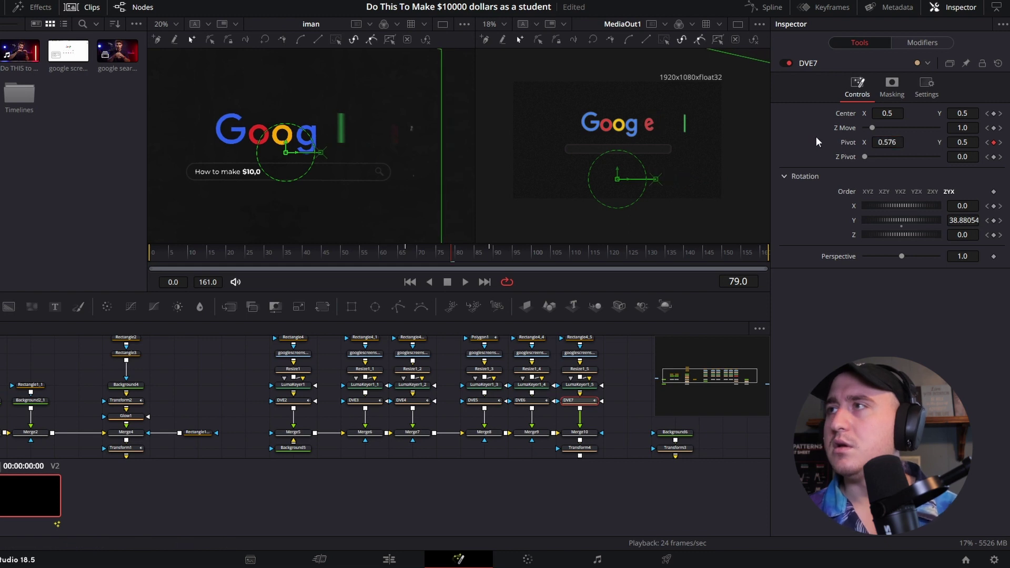
pyautogui.hotkey('ctrl', 'z')
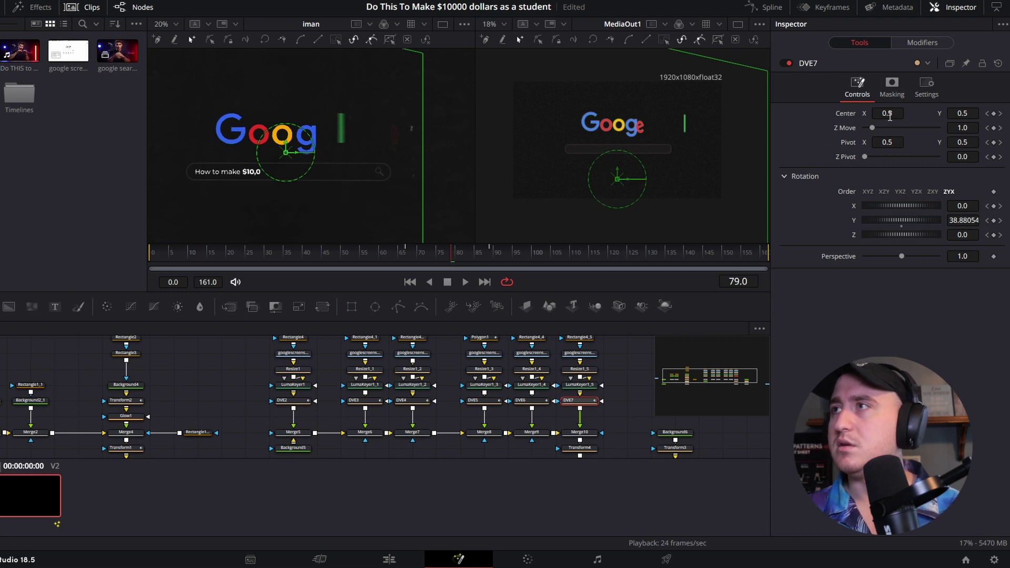
# - Keyframe DVE7's Center X at frame 79, refining it to 0.622 after reviewing the letter's motion
pyautogui.moveTo(890, 116); pyautogui.dragTo(915, 116)
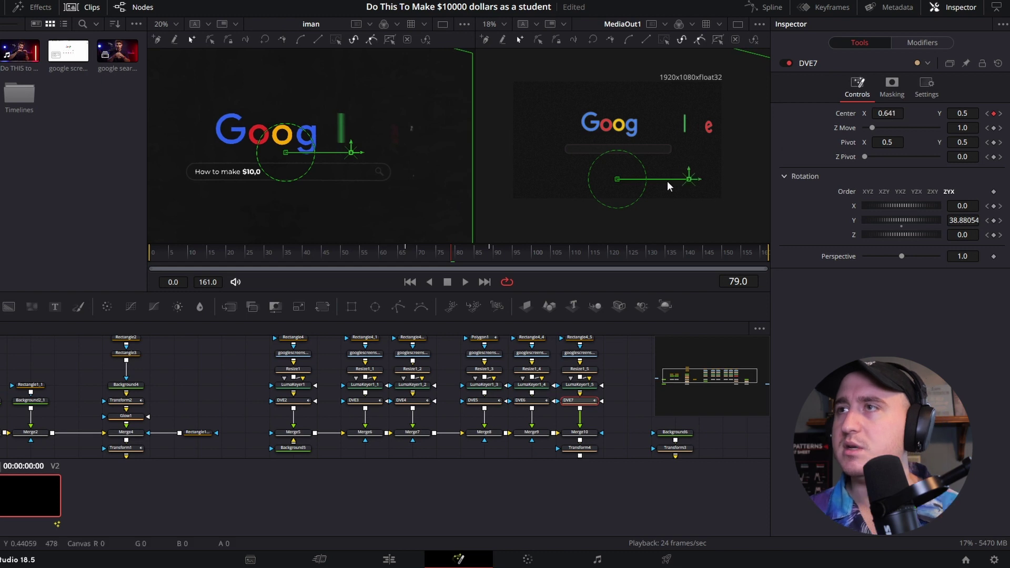
pyautogui.moveTo(442, 259); pyautogui.dragTo(451, 281)
pyautogui.click(466, 282)
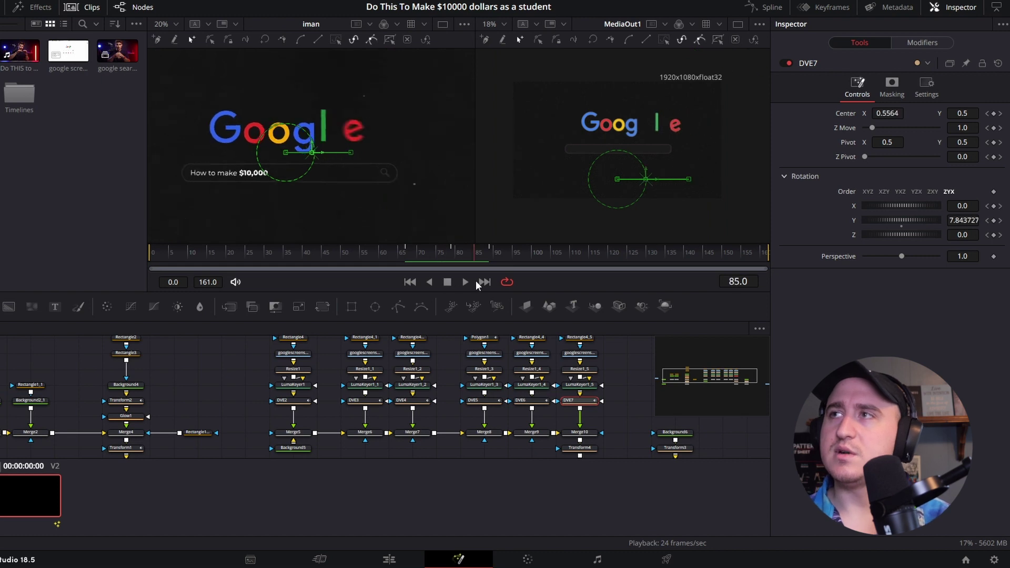
pyautogui.click(426, 282)
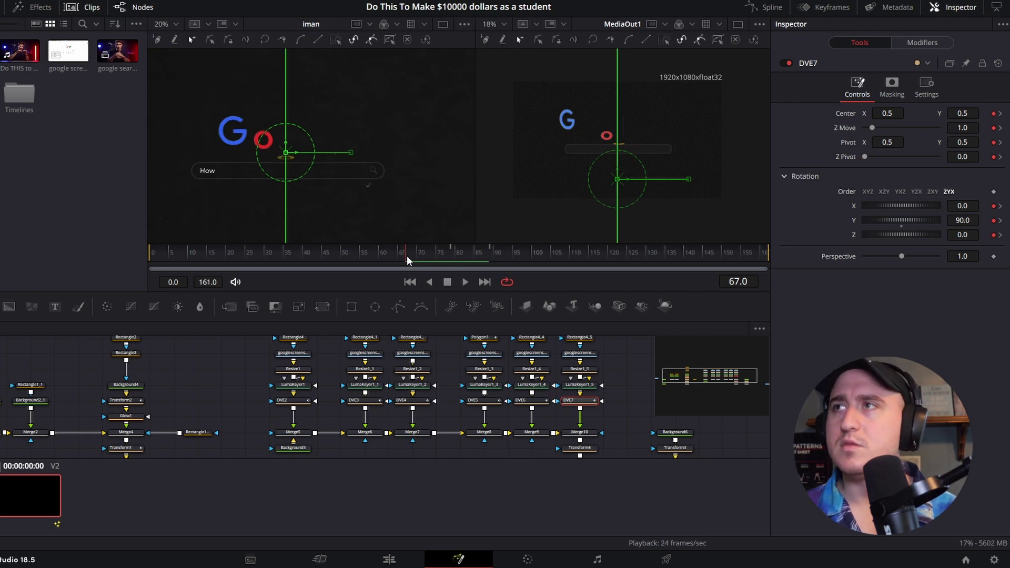
pyautogui.moveTo(408, 255); pyautogui.dragTo(431, 282)
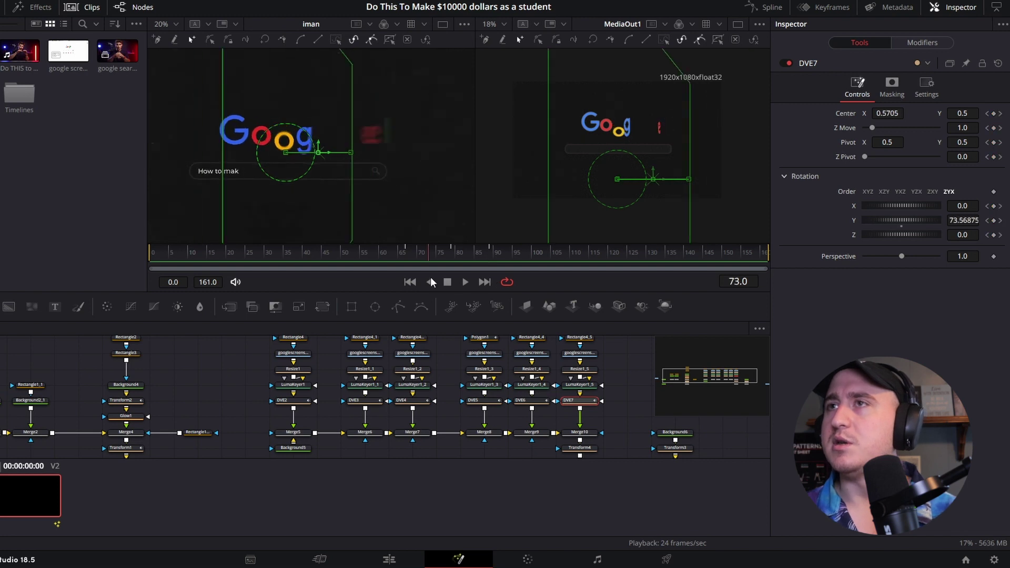
pyautogui.scroll(-2, 411, 135)
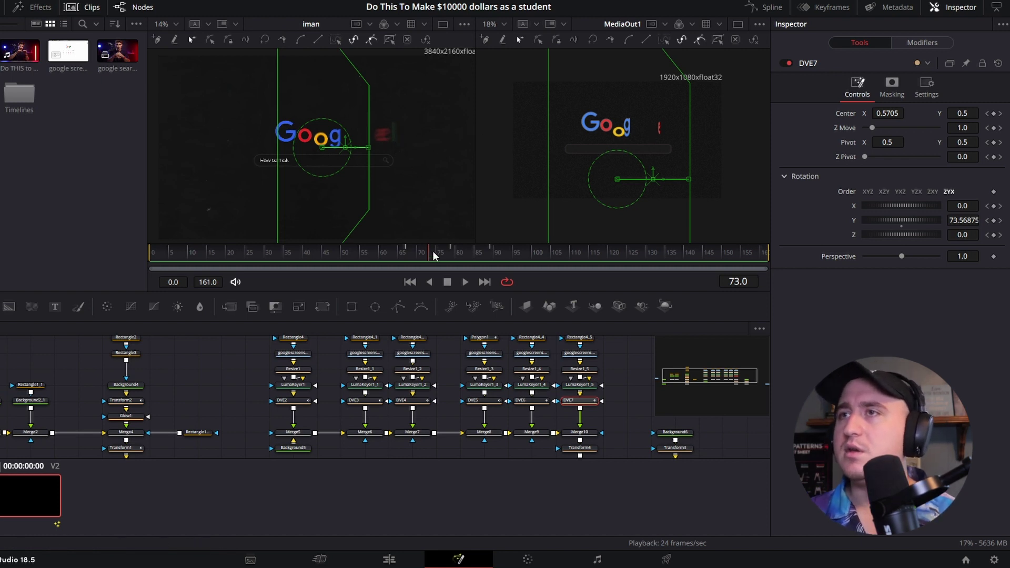
pyautogui.moveTo(433, 252); pyautogui.dragTo(453, 255)
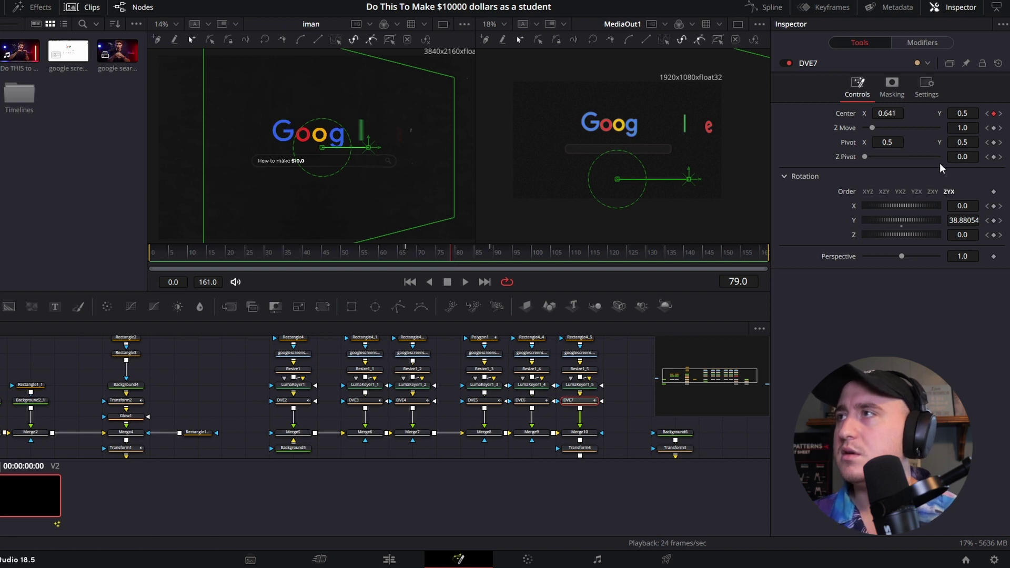
pyautogui.moveTo(899, 112); pyautogui.dragTo(889, 112)
# - At frame 85, keyframe Center X at 0.511579 on DVE6 and at 0.5288 on DVE7
pyautogui.moveTo(463, 254); pyautogui.dragTo(478, 255)
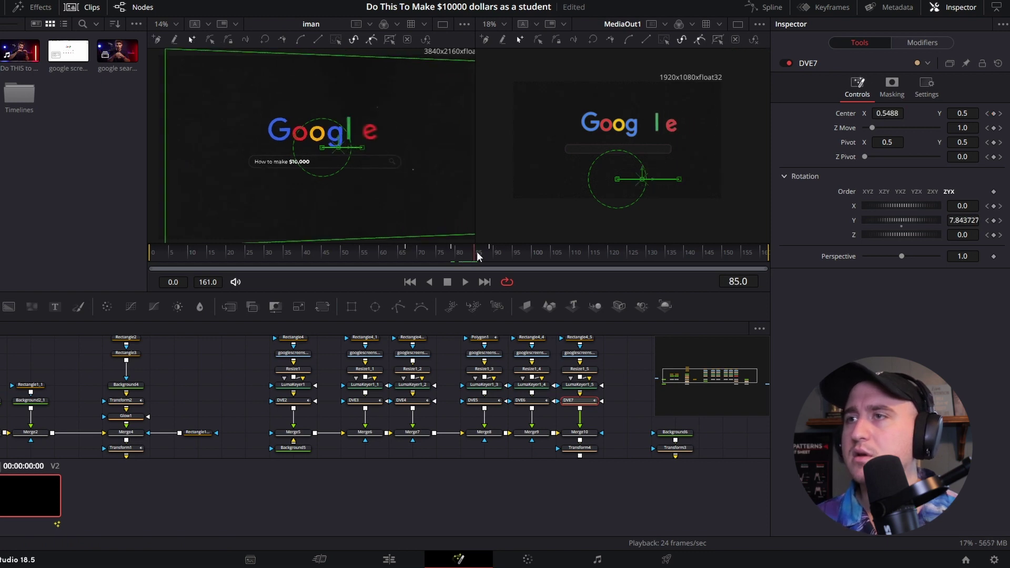
pyautogui.click(531, 400)
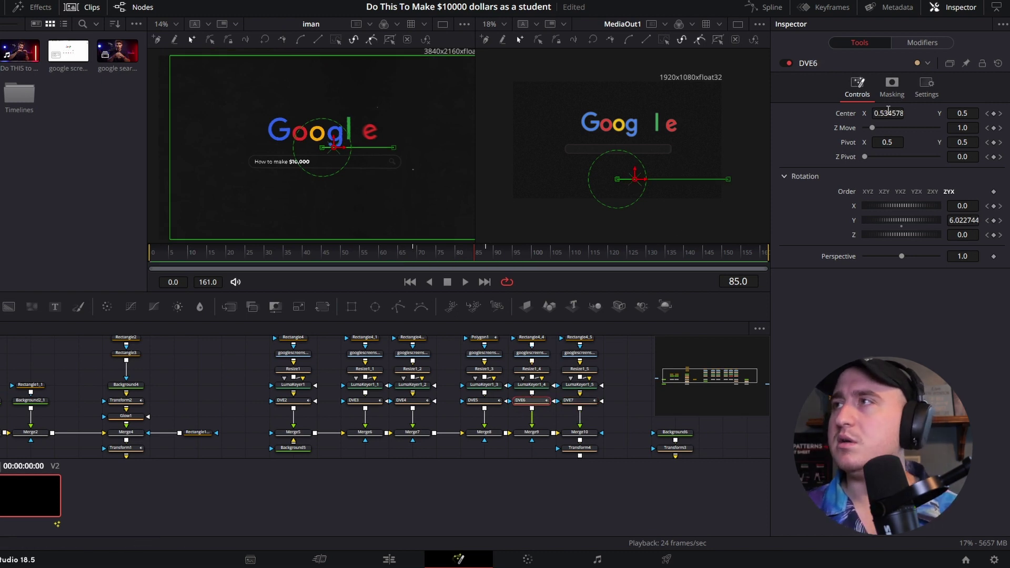
pyautogui.moveTo(888, 112); pyautogui.dragTo(875, 111)
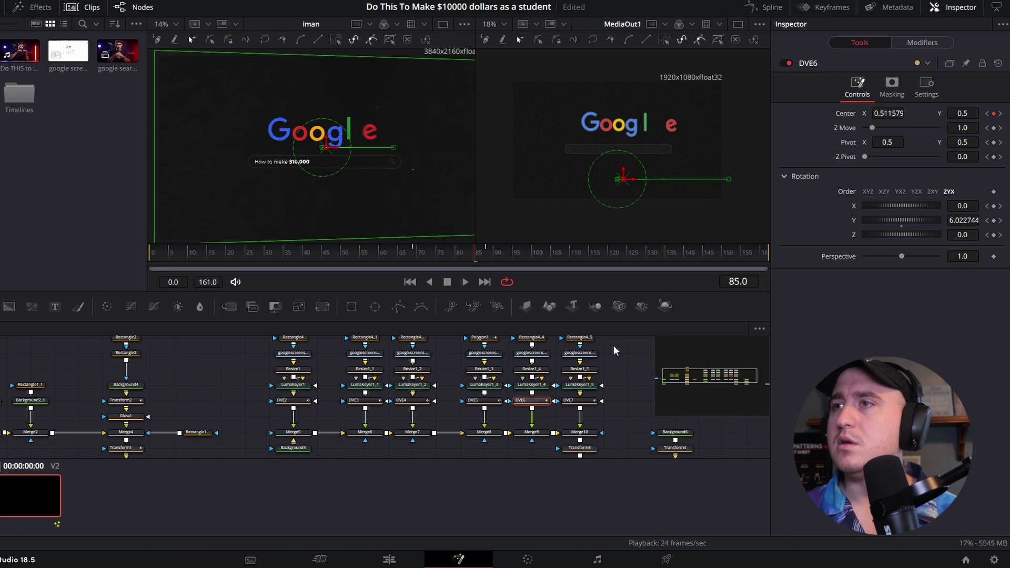
pyautogui.click(574, 401)
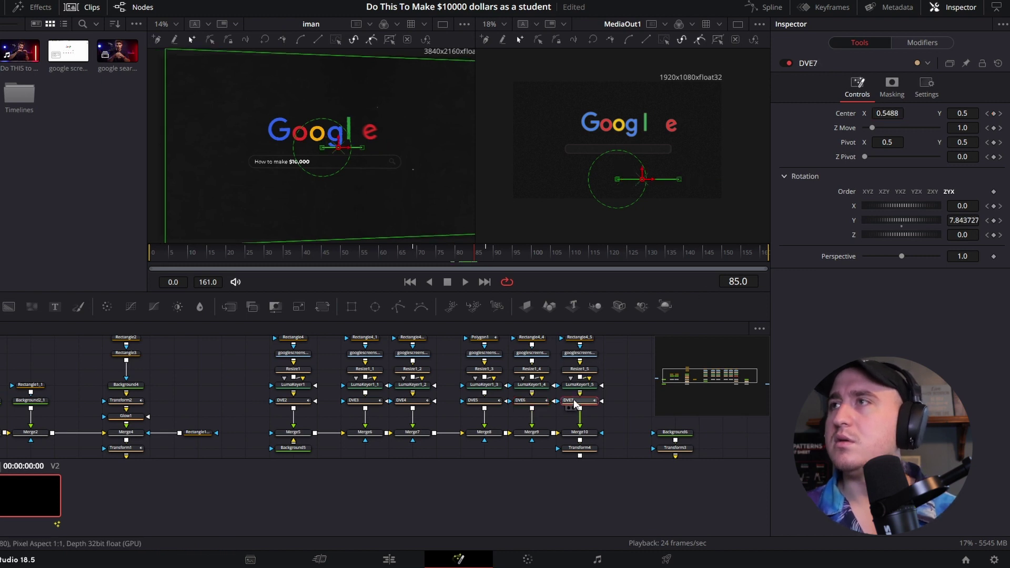
pyautogui.moveTo(893, 112); pyautogui.dragTo(882, 111)
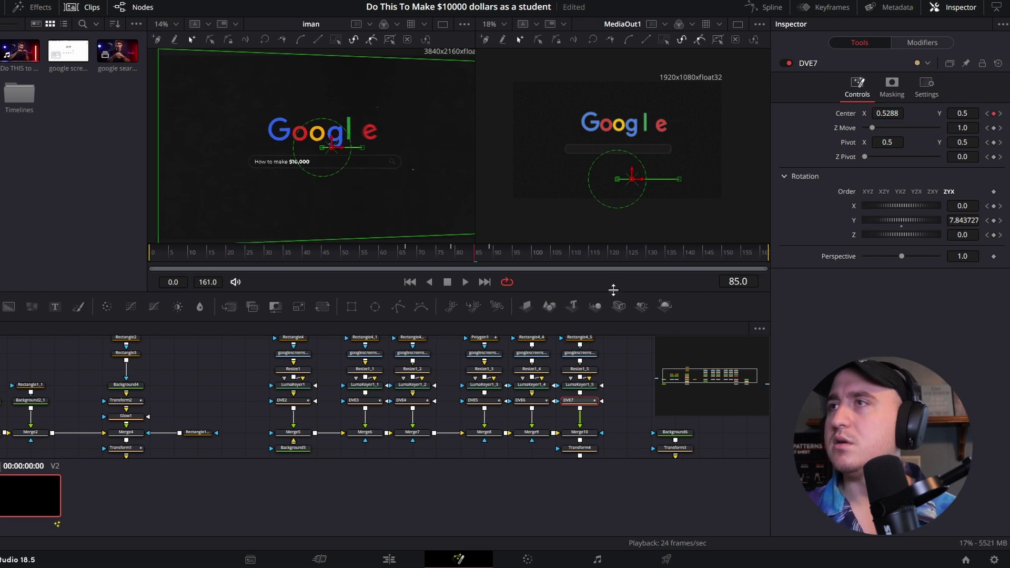
# - Review the letter motion, then set DVE7's Y rotation to -180 at its first keyframe, frame 67
pyautogui.moveTo(473, 252); pyautogui.dragTo(434, 289)
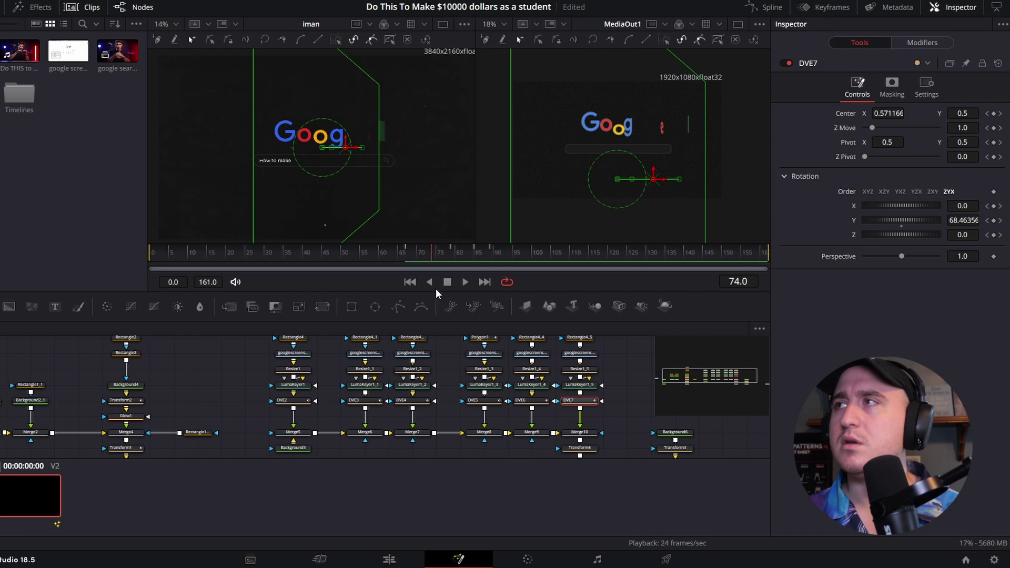
pyautogui.moveTo(436, 288); pyautogui.dragTo(490, 313)
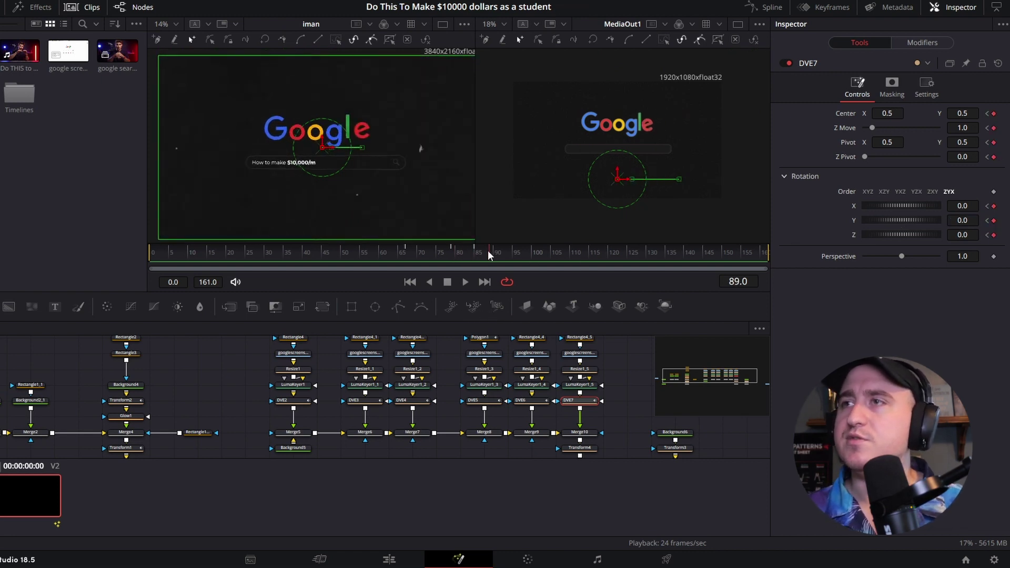
pyautogui.moveTo(489, 253); pyautogui.dragTo(408, 252)
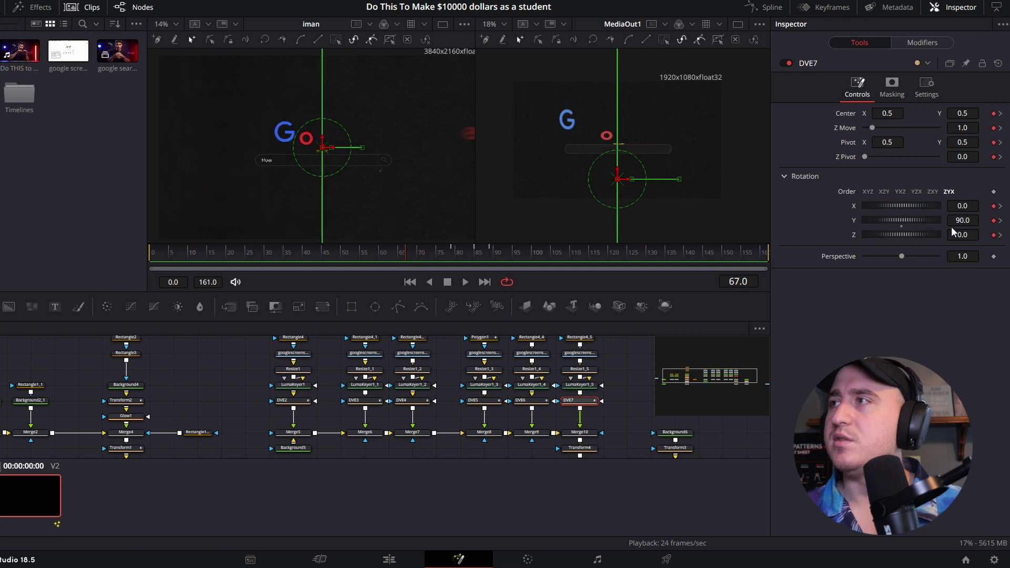
pyautogui.click(968, 219)
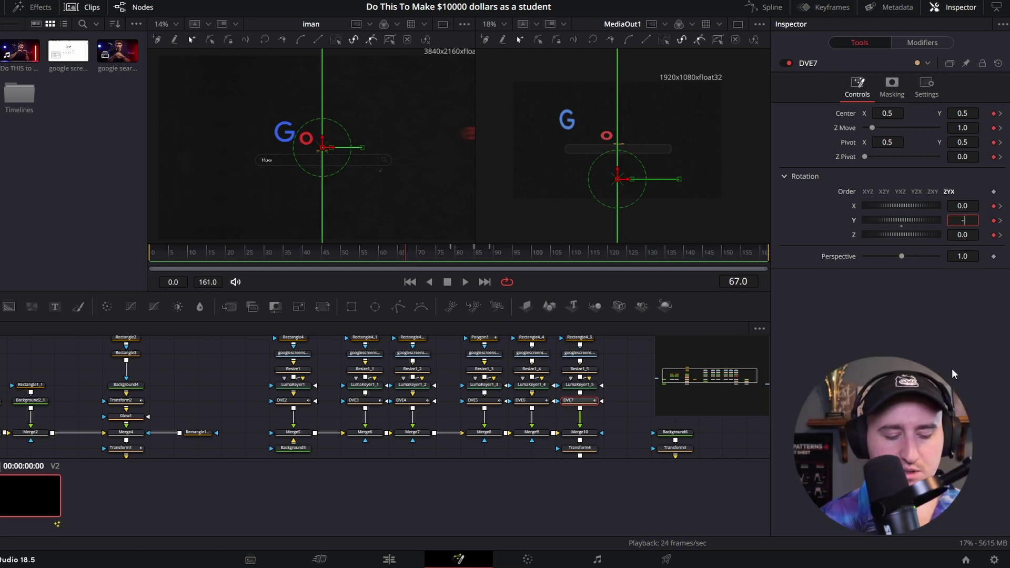
pyautogui.write('-180')
pyautogui.press('Tab')
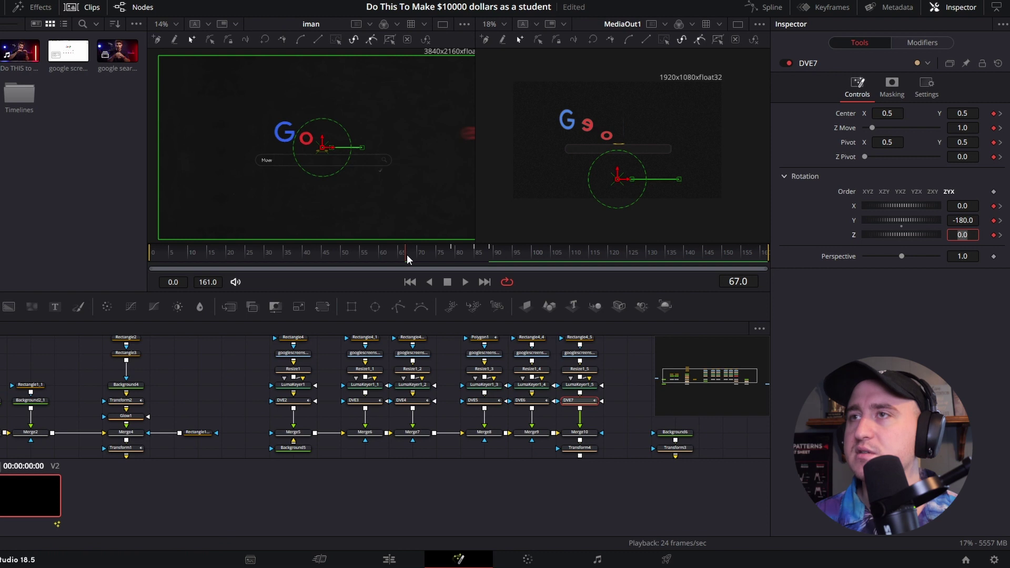
# - Set DVE7's Center X to 0.764 at frame 67 and review the motion through frame 89
pyautogui.moveTo(406, 254); pyautogui.dragTo(453, 270)
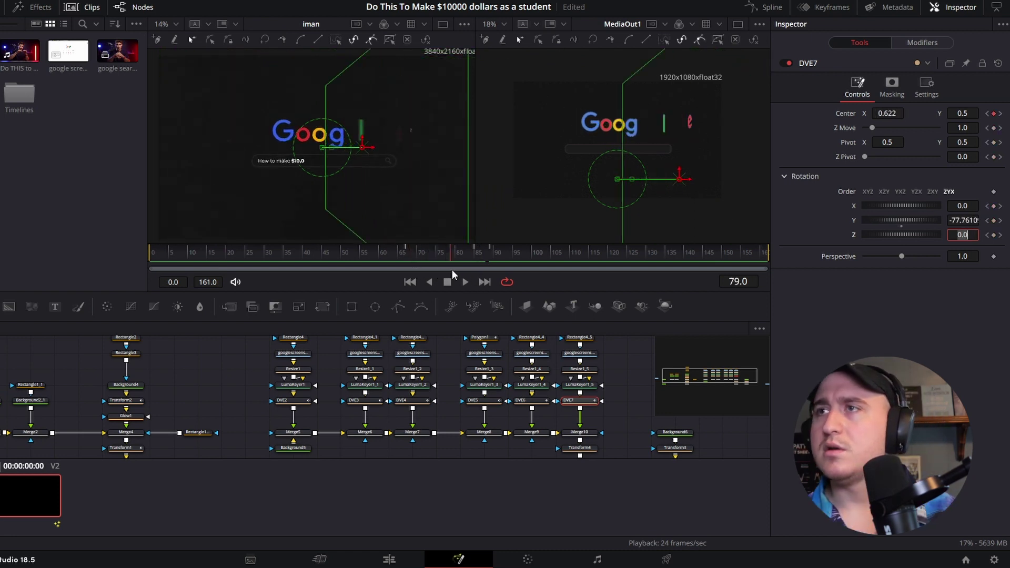
pyautogui.moveTo(453, 269)
pyautogui.mouseDown()
pyautogui.moveTo(476, 269)
pyautogui.moveTo(409, 267)
pyautogui.moveTo(453, 269)
pyautogui.mouseUp()
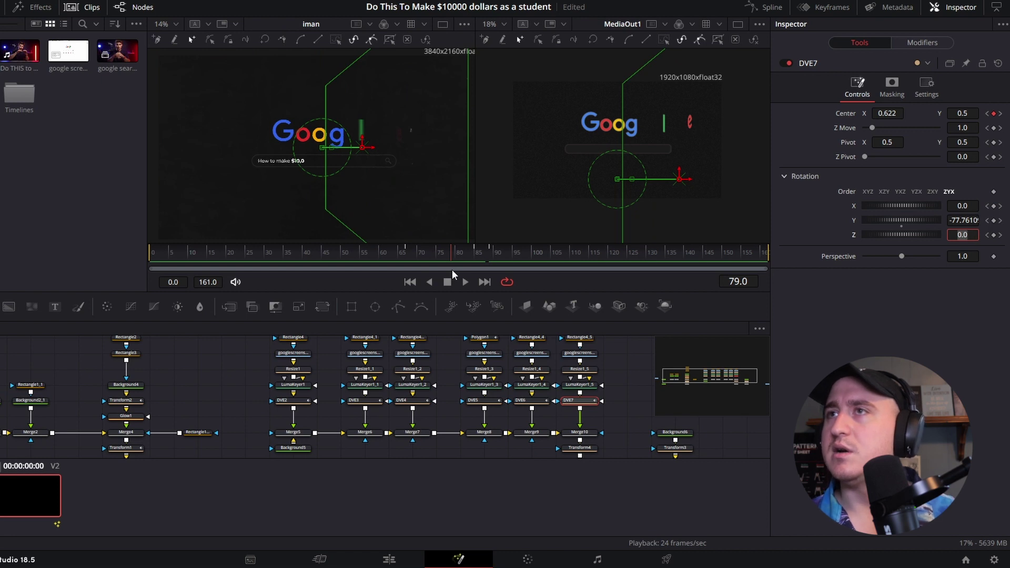
pyautogui.moveTo(452, 261); pyautogui.dragTo(408, 264)
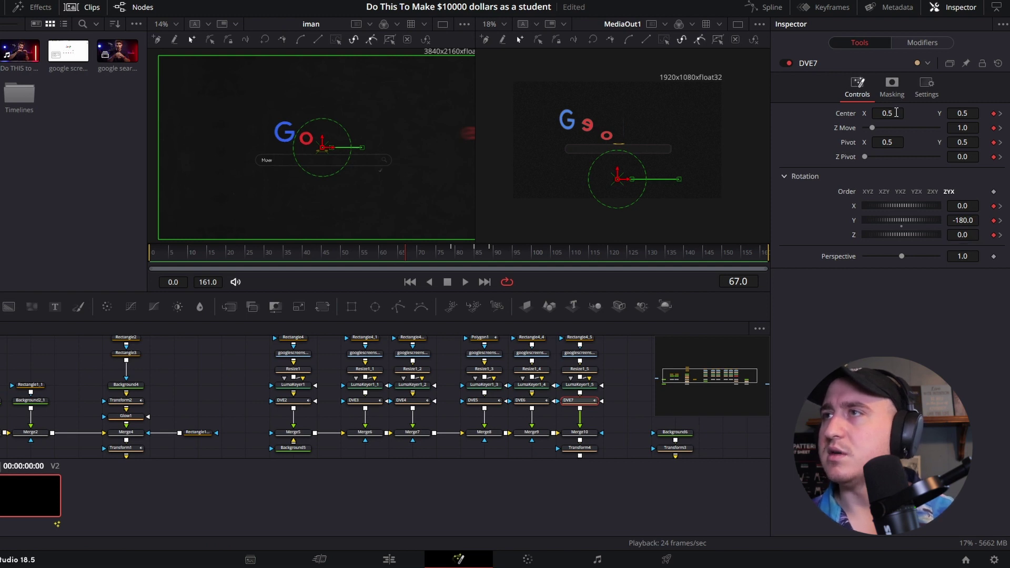
pyautogui.moveTo(897, 112); pyautogui.dragTo(941, 112)
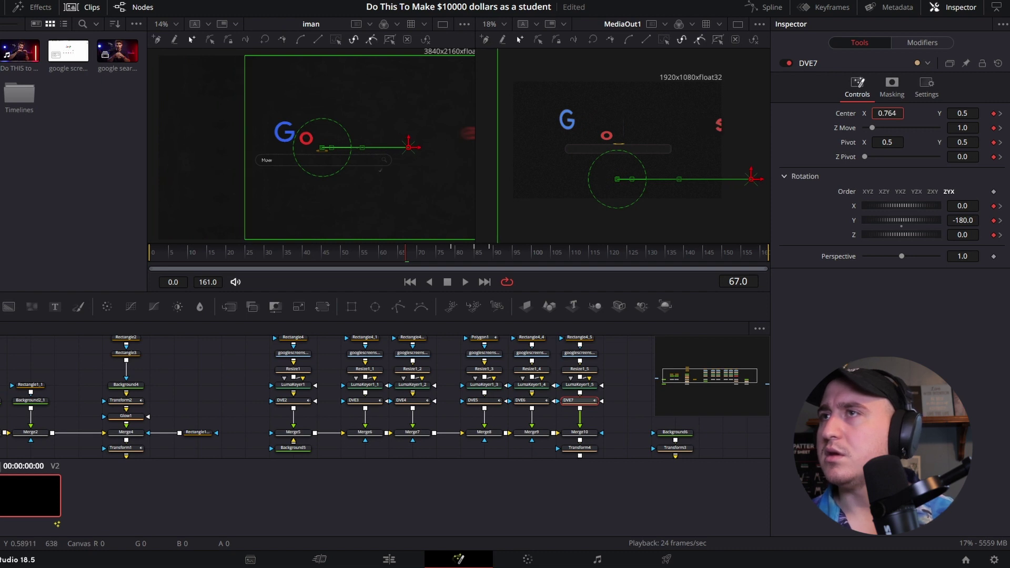
pyautogui.moveTo(404, 255); pyautogui.dragTo(478, 264)
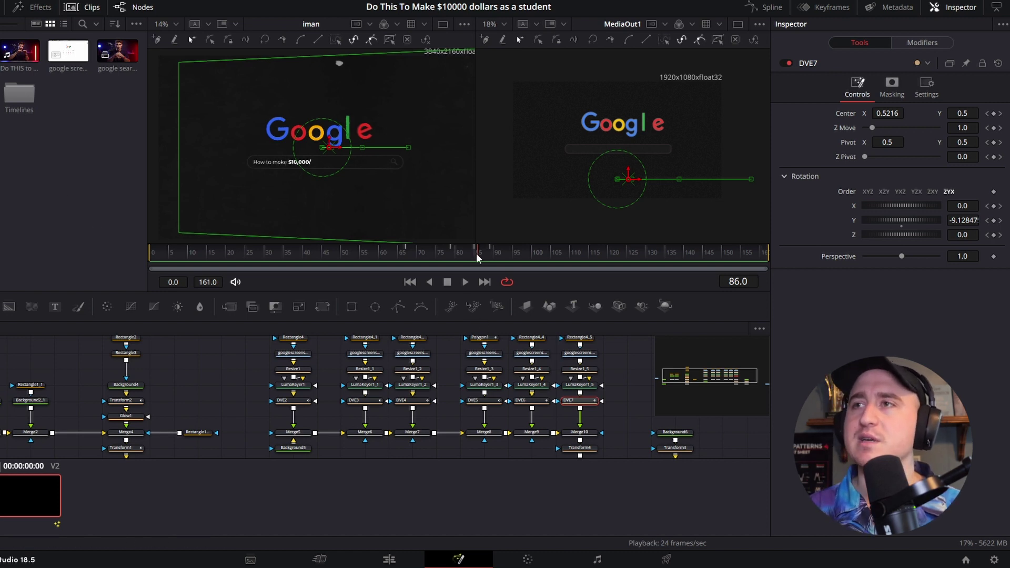
pyautogui.moveTo(480, 254); pyautogui.dragTo(493, 254)
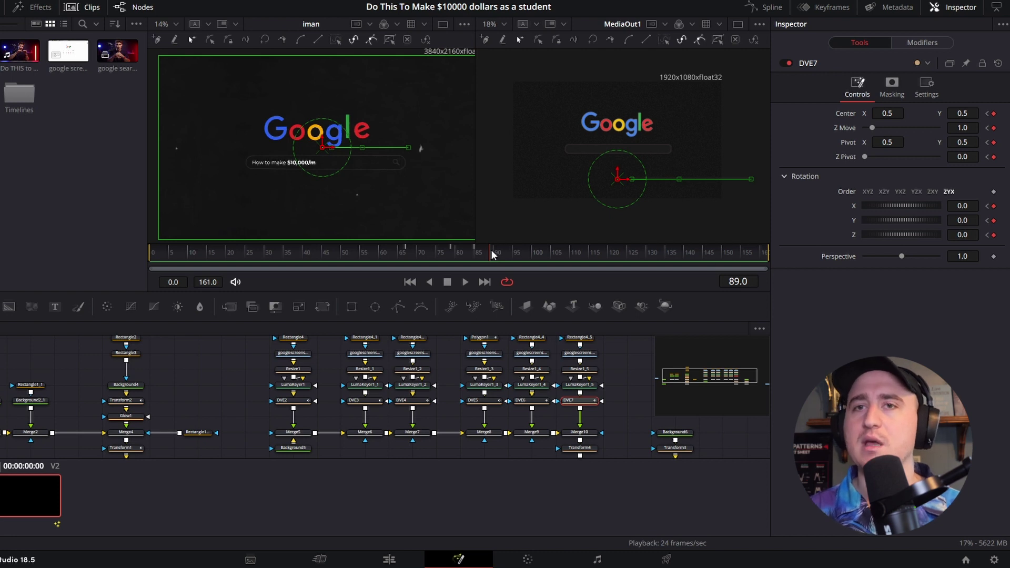
pyautogui.moveTo(485, 254)
pyautogui.mouseDown()
pyautogui.moveTo(410, 262)
pyautogui.moveTo(492, 267)
pyautogui.mouseUp()
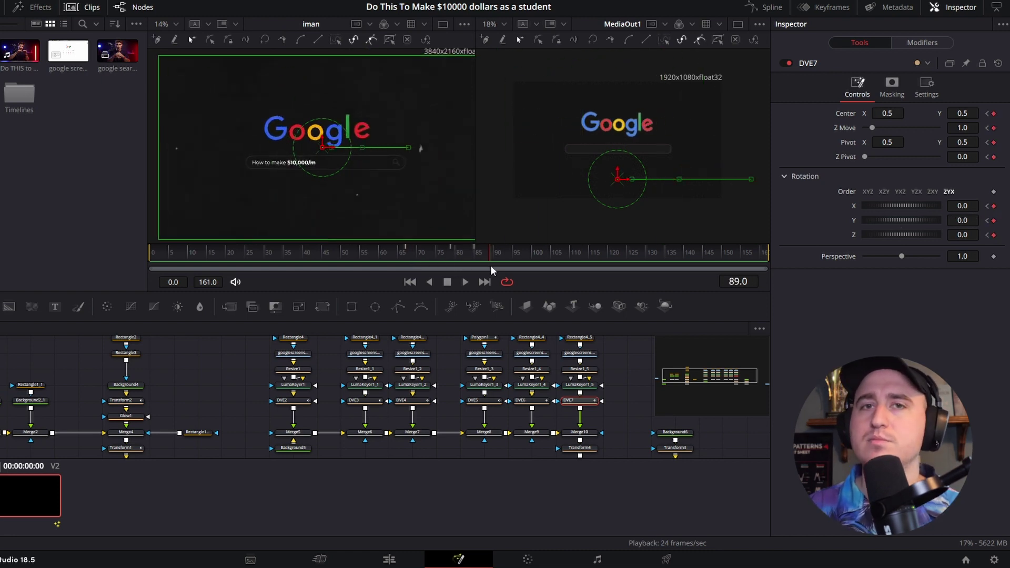
pyautogui.click(484, 258)
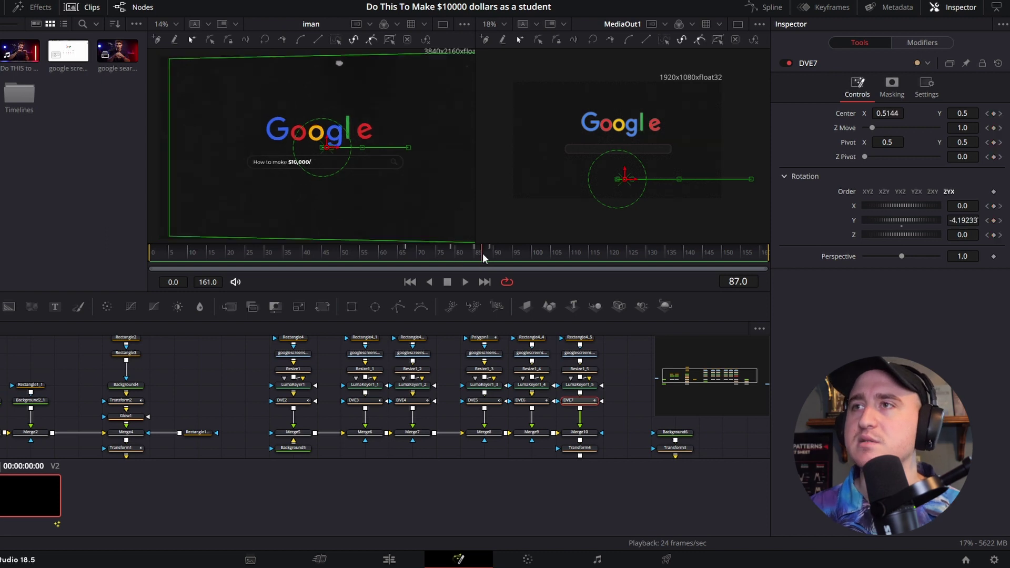
pyautogui.moveTo(484, 258); pyautogui.dragTo(408, 255)
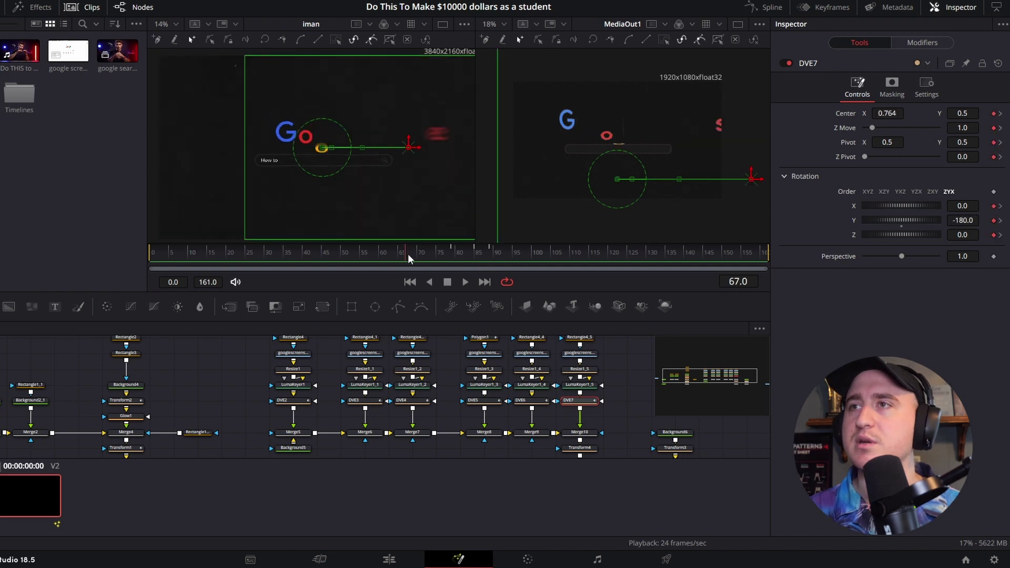
# - Add a text node in the empty node-graph space beside the last letter's column of nodes
pyautogui.click(630, 374)
pyautogui.scroll(-3, 626, 374)
pyautogui.hscroll(8, 627, 374)
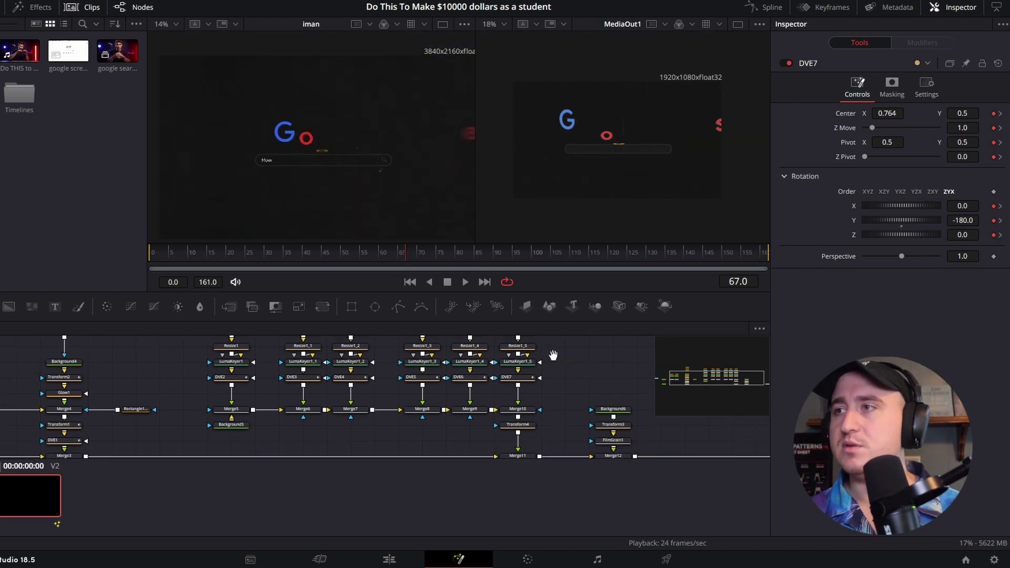
pyautogui.hscroll(3, 413, 367)
pyautogui.scroll(1, 413, 368)
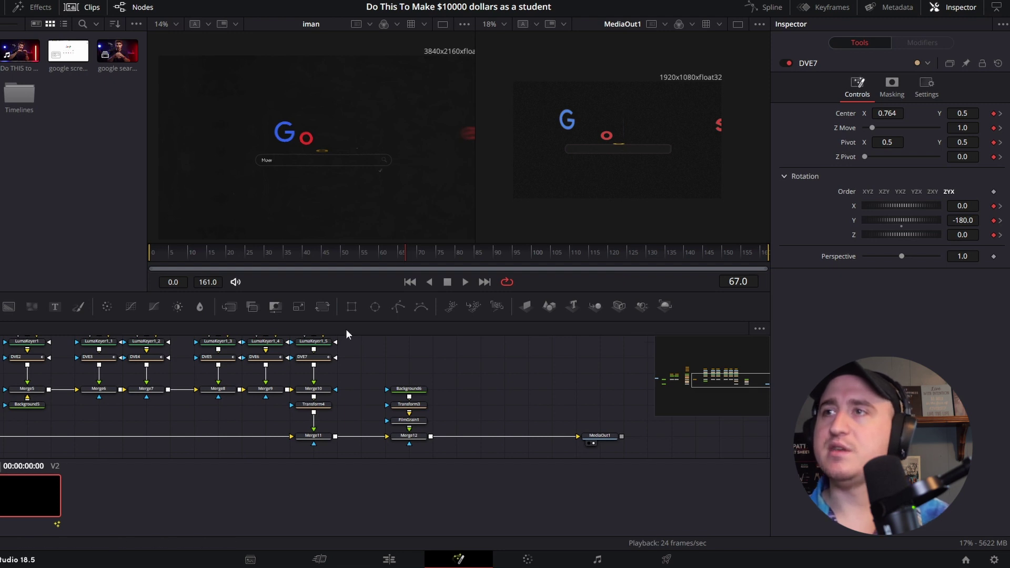
pyautogui.moveTo(346, 329); pyautogui.dragTo(400, 400)
pyautogui.moveTo(55, 307); pyautogui.dragTo(430, 366)
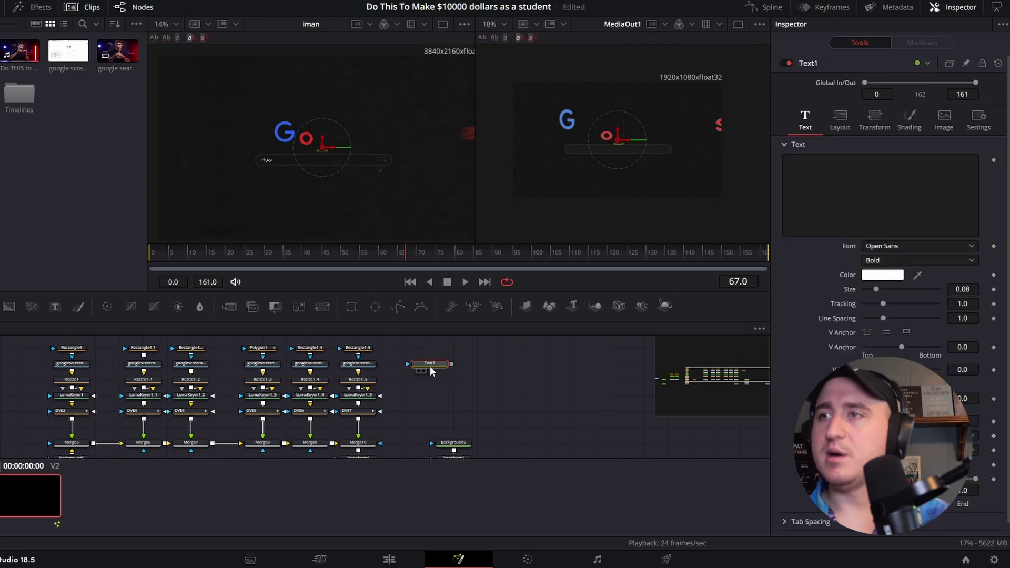
# - Set the new text node's font to Rubik
pyautogui.click(913, 245)
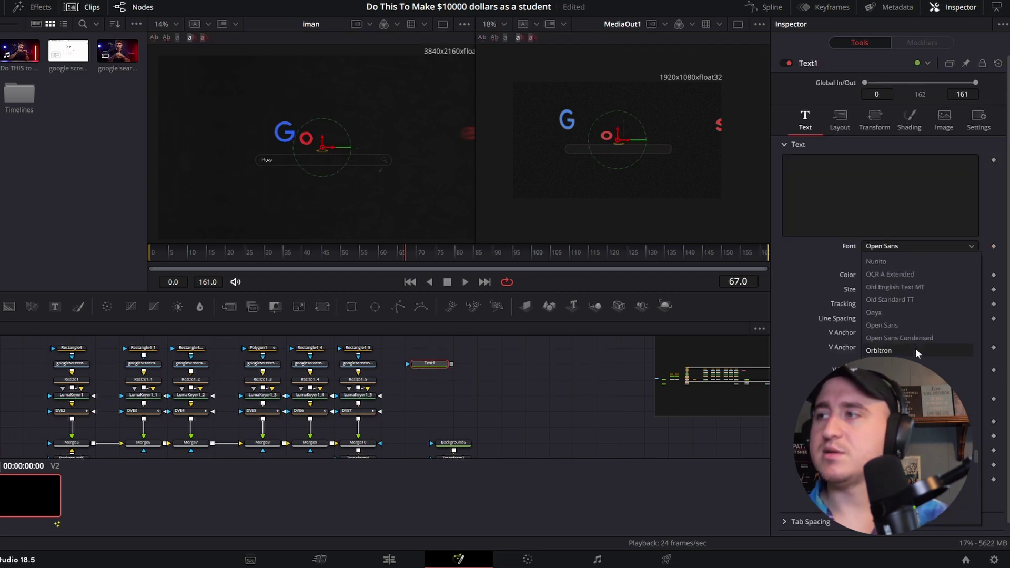
pyautogui.scroll(-5, 915, 350)
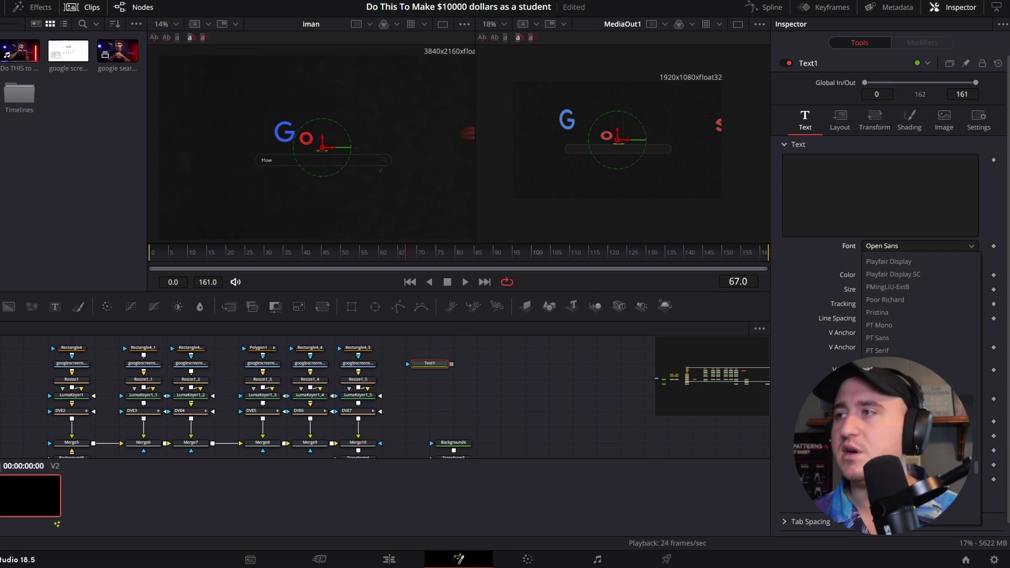
pyautogui.scroll(-3, 915, 325)
pyautogui.click(905, 325)
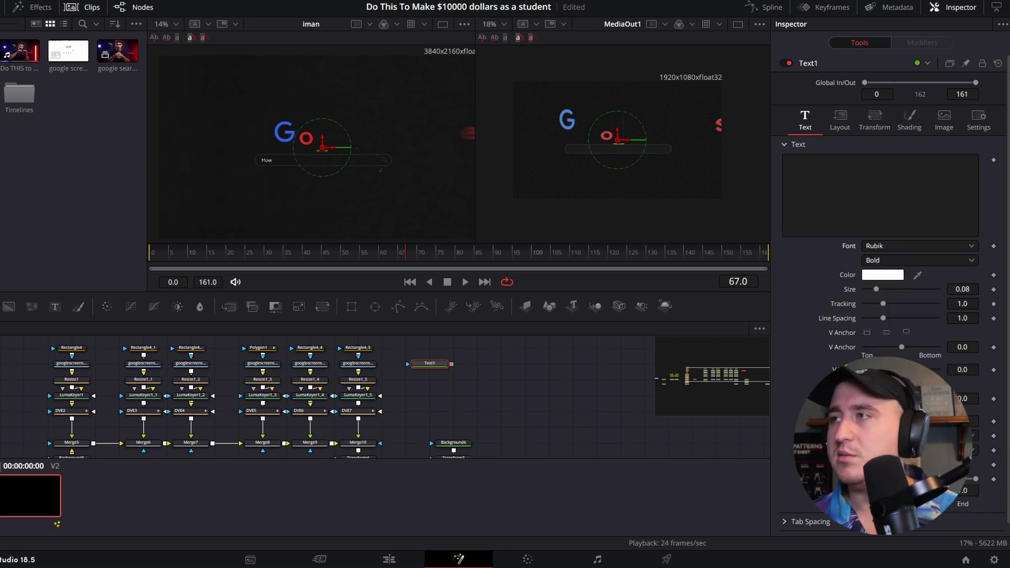
pyautogui.click(901, 259)
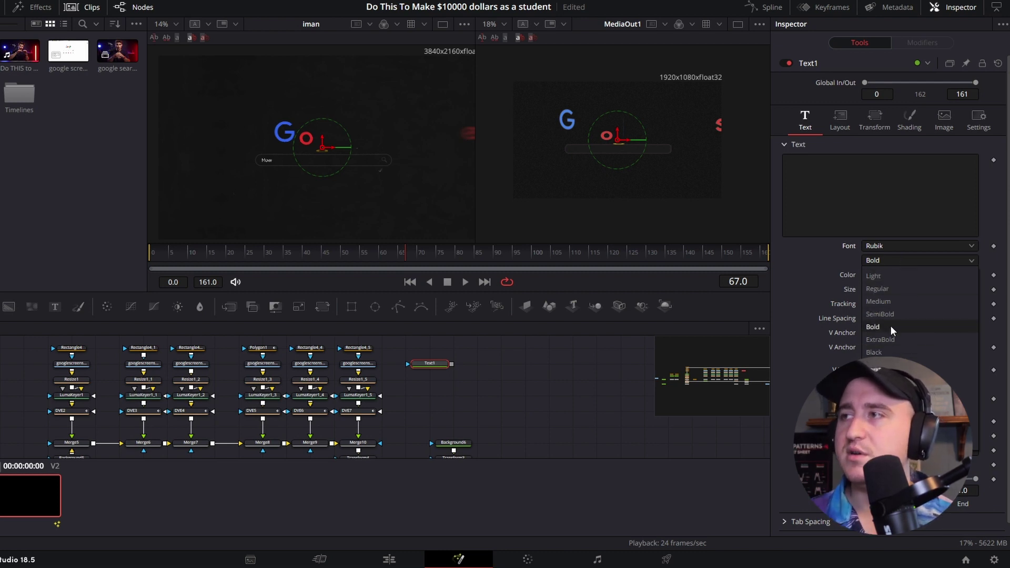
pyautogui.click(870, 246)
# - Compare with the reference clip at frame 104 and enter "How to make $10,000/month" as the node's text
pyautogui.click(461, 259)
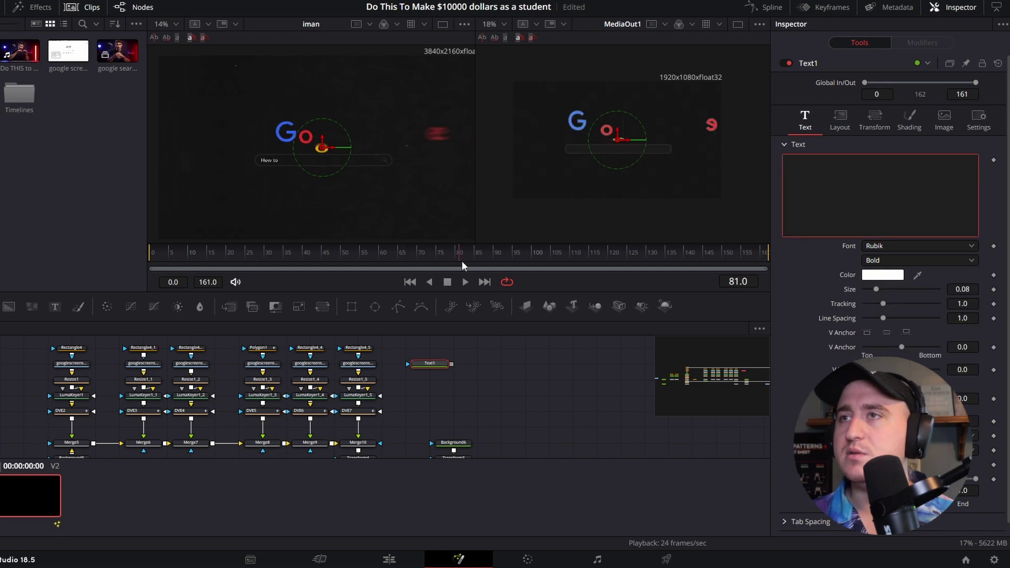
pyautogui.moveTo(462, 260); pyautogui.dragTo(547, 266)
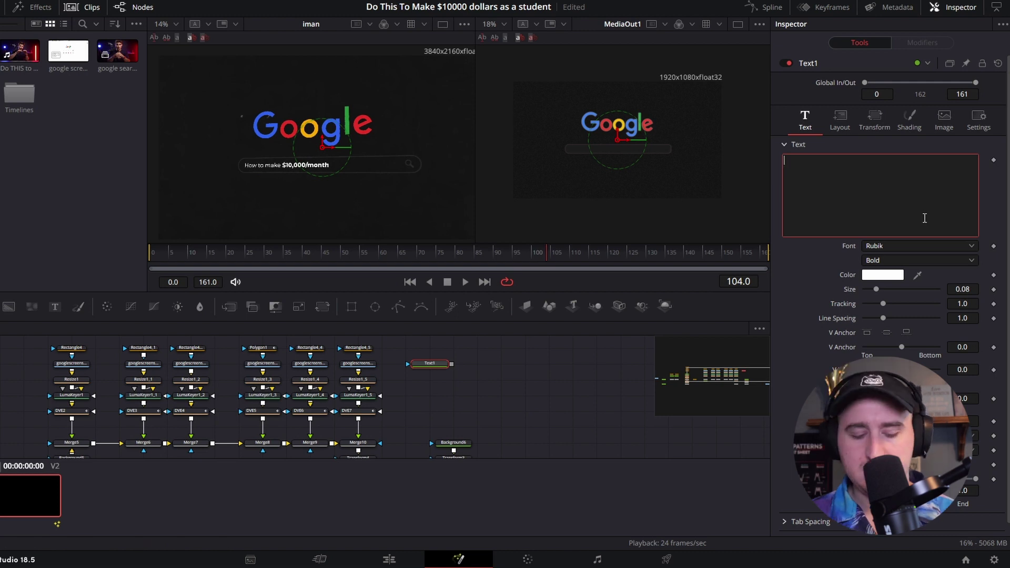
pyautogui.write('How to m')
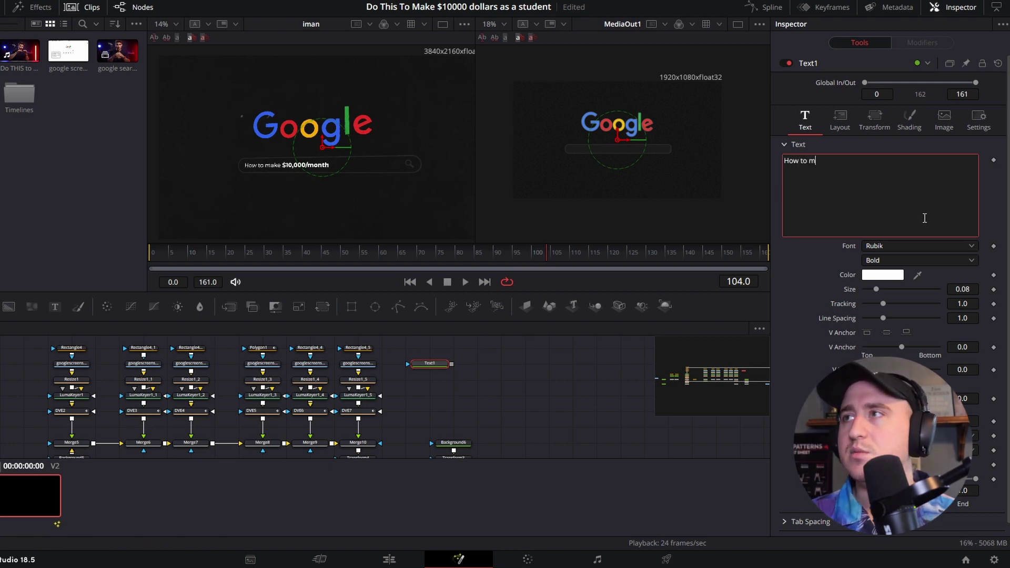
pyautogui.write('ake $')
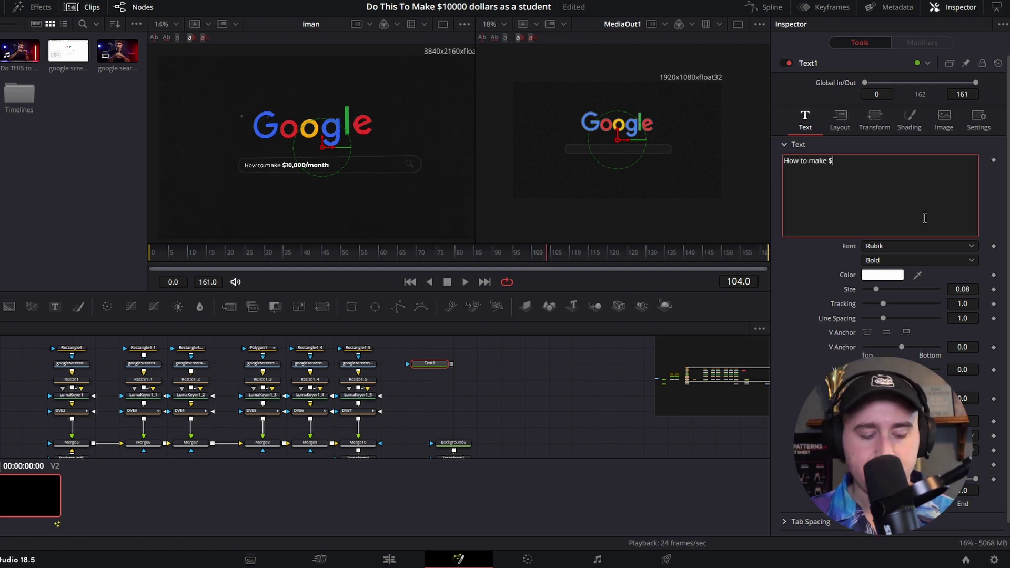
pyautogui.write('10')
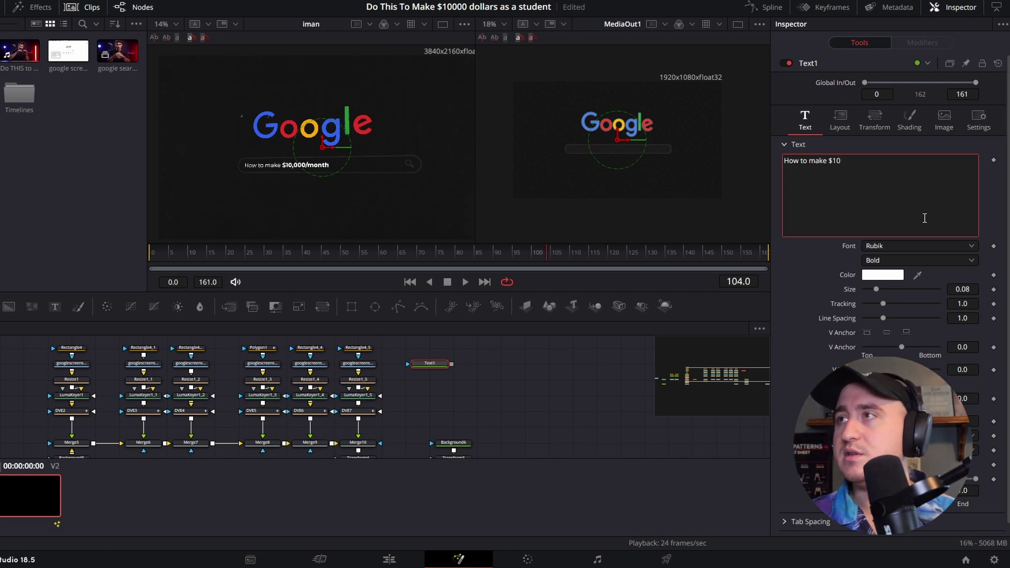
pyautogui.write(',000')
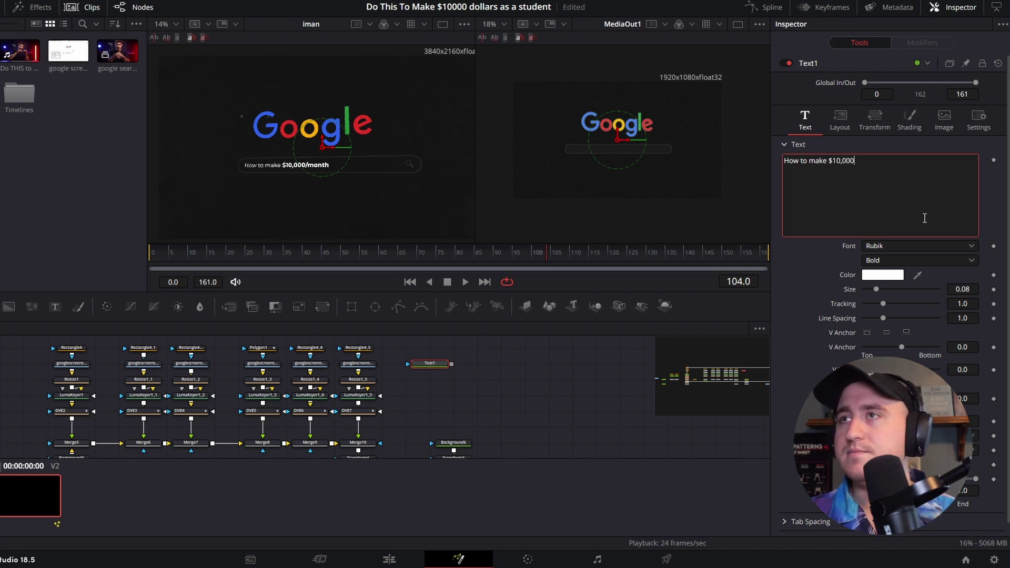
pyautogui.write('/month')
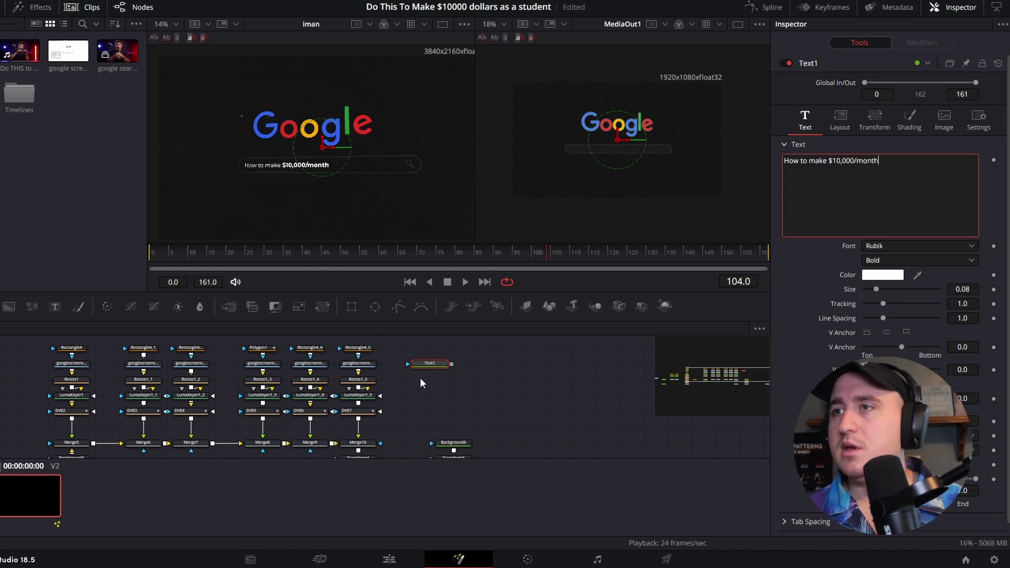
# - Try to connect the text node's output directly into Transform4
pyautogui.moveTo(451, 364); pyautogui.dragTo(365, 453)
pyautogui.scroll(-3, 365, 454)
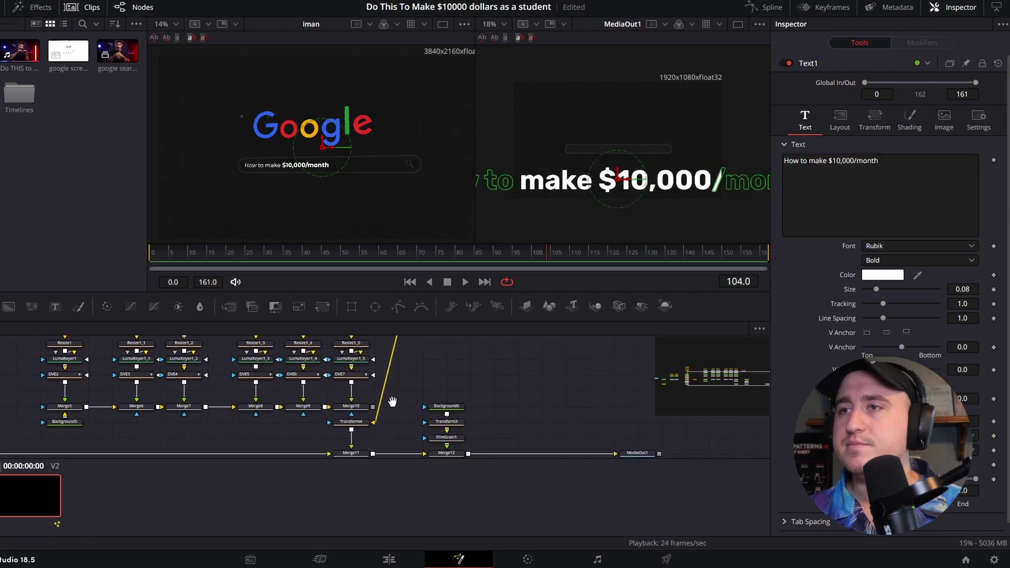
pyautogui.scroll(3, 395, 395)
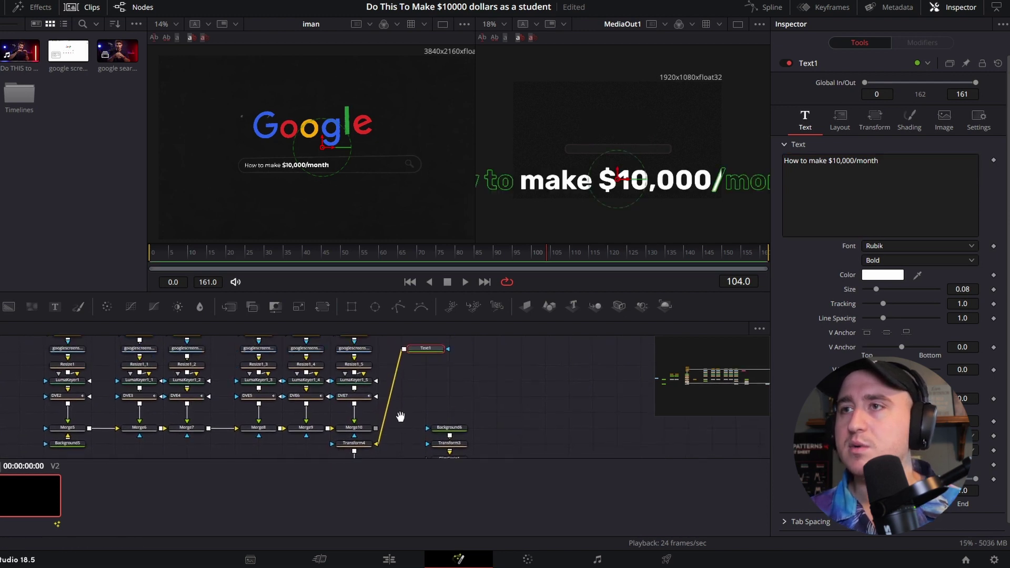
pyautogui.scroll(-4, 383, 437)
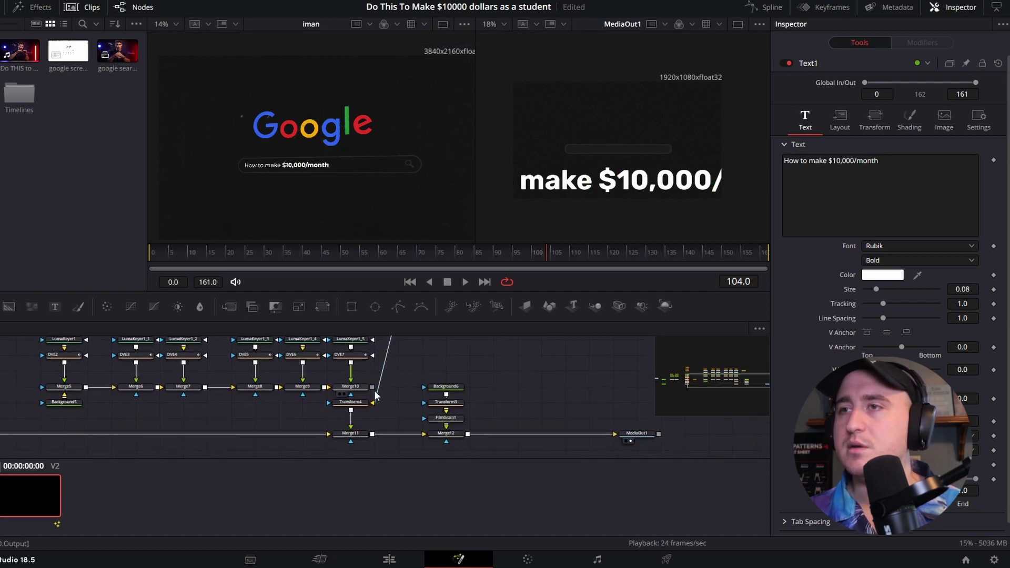
pyautogui.moveTo(376, 397); pyautogui.dragTo(436, 439)
# - Insert a merge node between Merge10 and Transform4 with the text node as its foreground, aligning Transform4 and Merge11 beneath it
pyautogui.scroll(-1, 377, 362)
pyautogui.moveTo(419, 379); pyautogui.dragTo(515, 379)
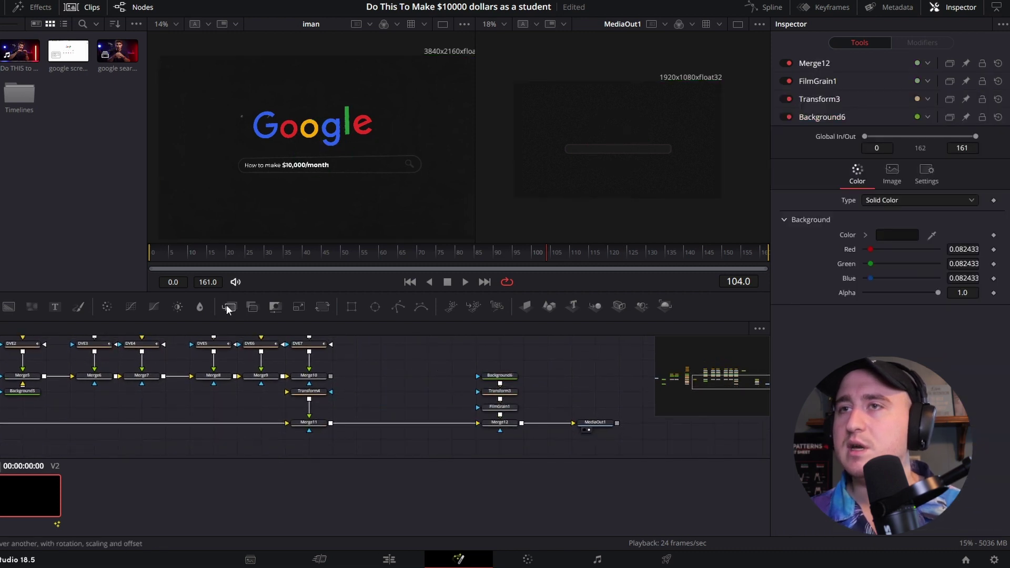
pyautogui.moveTo(229, 307); pyautogui.dragTo(320, 449)
pyautogui.scroll(3, 361, 378)
pyautogui.scroll(-2, 363, 411)
pyautogui.moveTo(303, 409); pyautogui.dragTo(350, 425)
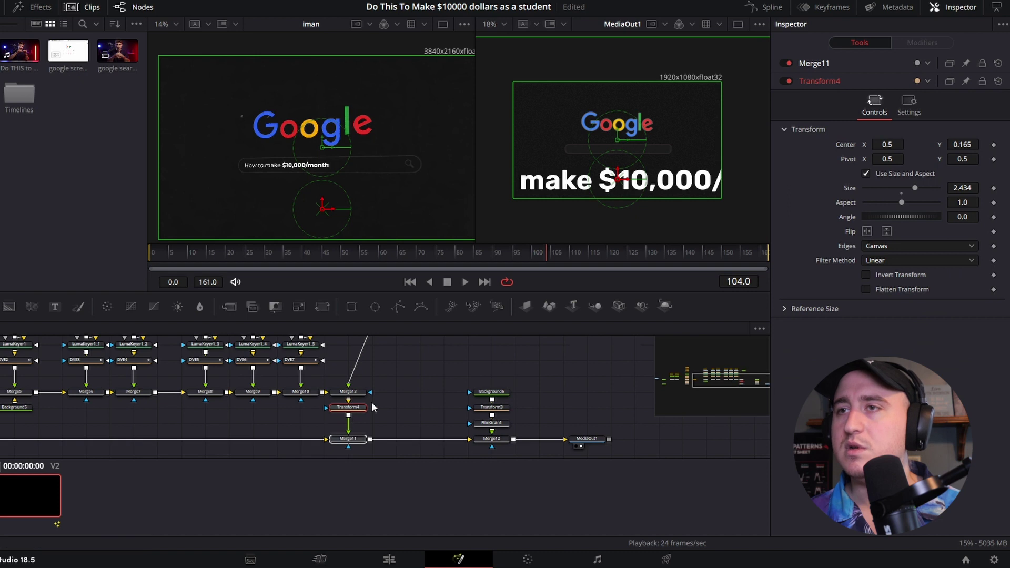
# - Position the text node directly above its merge node and save the project
pyautogui.click(410, 395)
pyautogui.moveTo(456, 387); pyautogui.dragTo(367, 419)
pyautogui.click(289, 344)
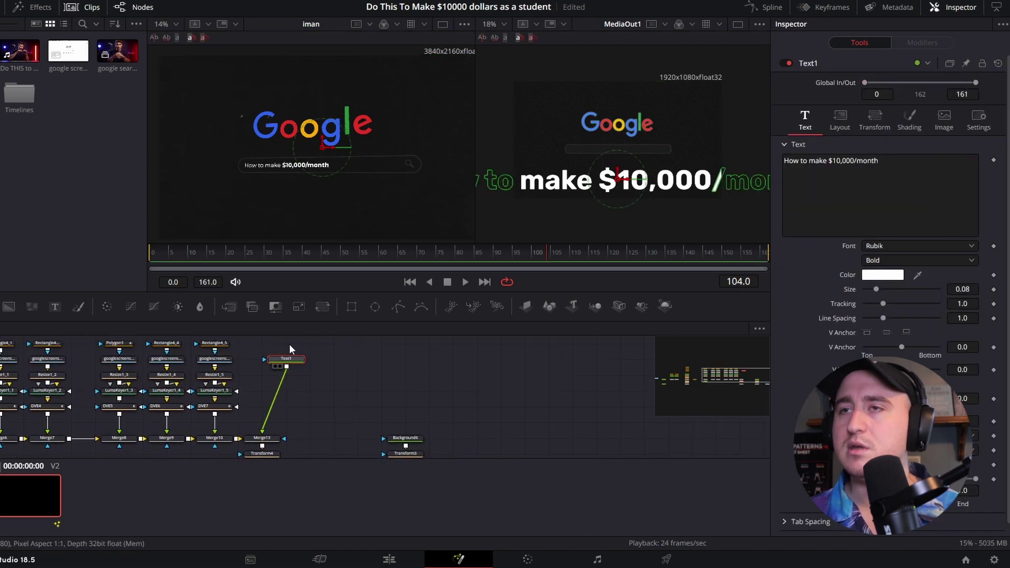
pyautogui.moveTo(289, 344); pyautogui.dragTo(266, 358)
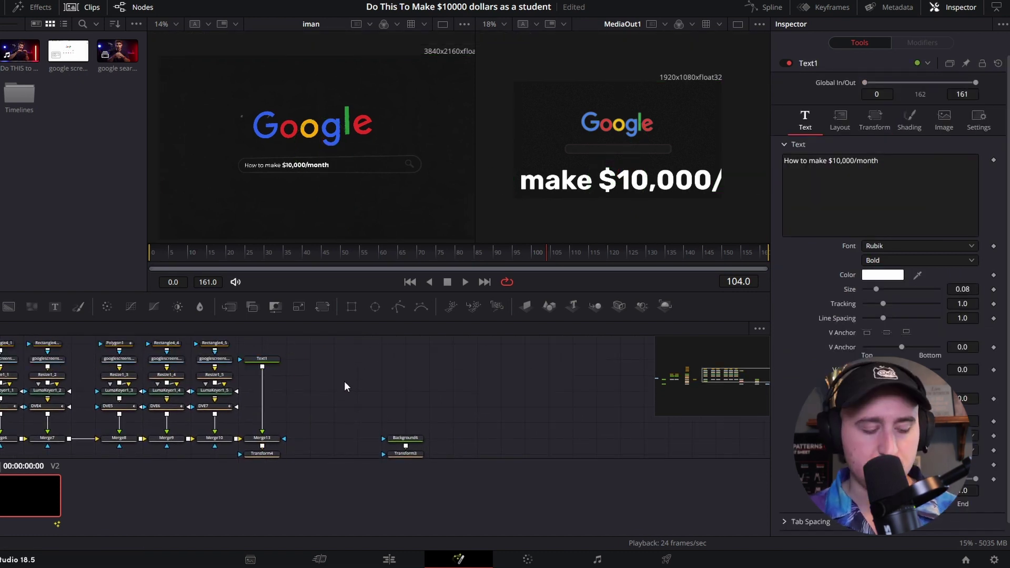
pyautogui.hotkey('ctrl', 's')
# - Shrink the search text to size 0.0179 and raise it onto the search bar with Center Y at 0.61
pyautogui.click(278, 359)
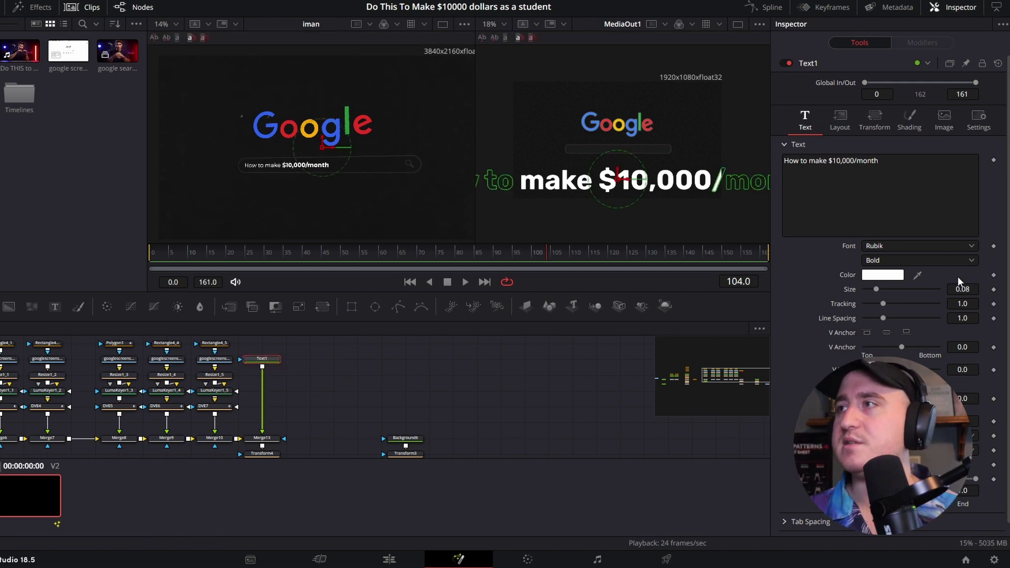
pyautogui.moveTo(976, 289); pyautogui.dragTo(947, 289)
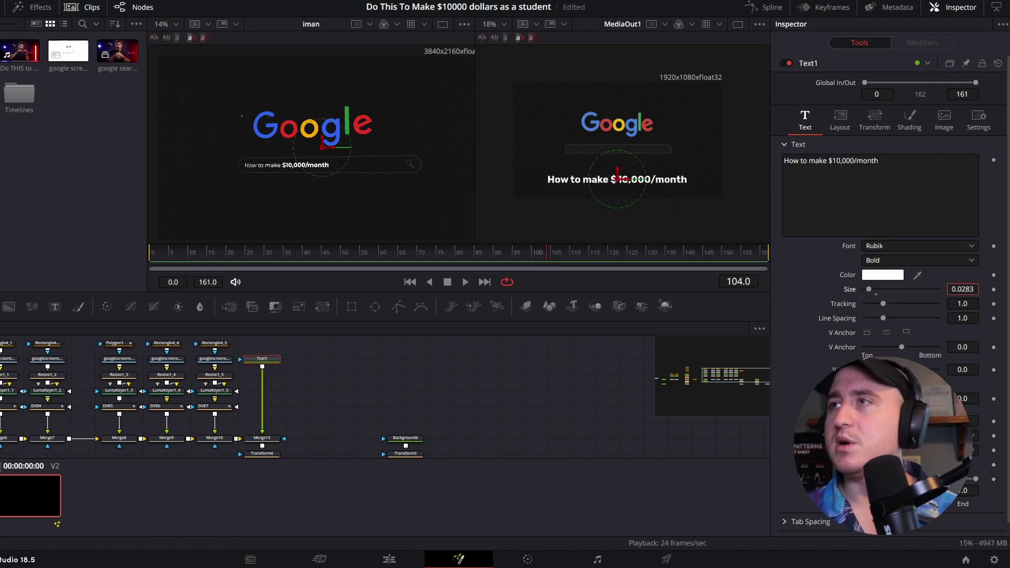
pyautogui.click(840, 119)
pyautogui.moveTo(960, 174); pyautogui.dragTo(976, 173)
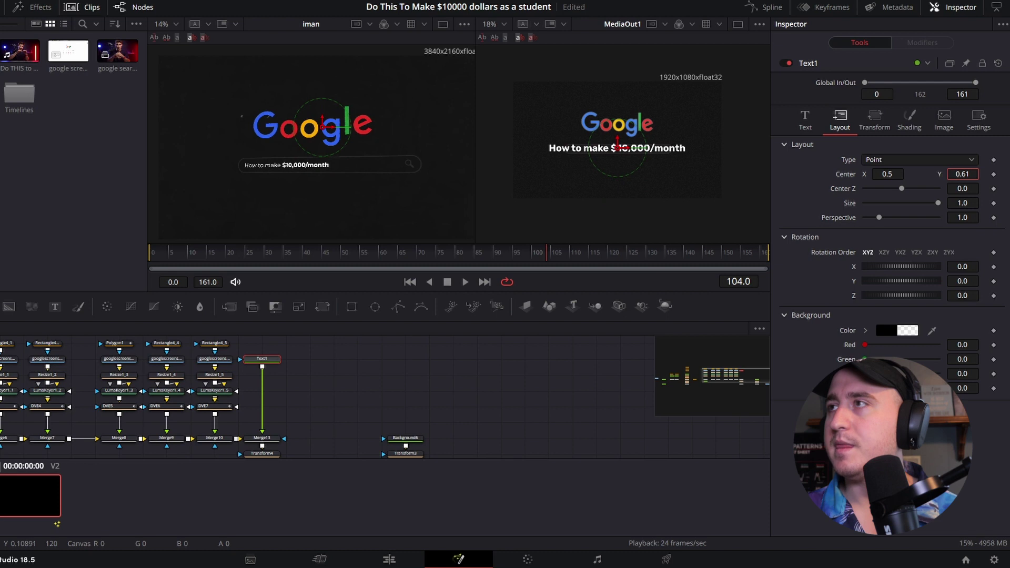
pyautogui.click(804, 121)
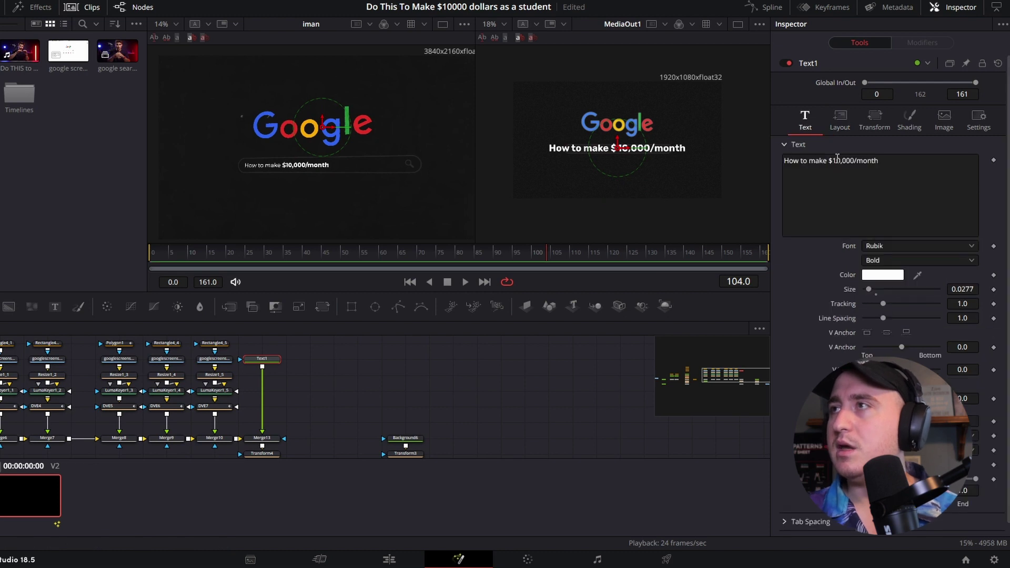
pyautogui.moveTo(971, 289); pyautogui.dragTo(942, 290)
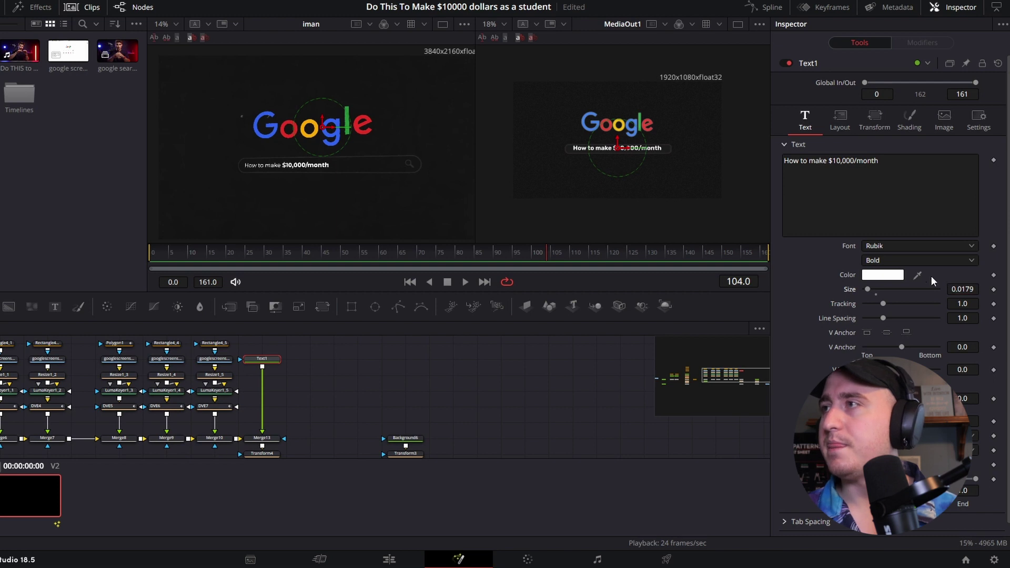
# - Fine-tune the search text's position inside the bar to Center X 0.494 and Center Y 0.608
pyautogui.click(842, 120)
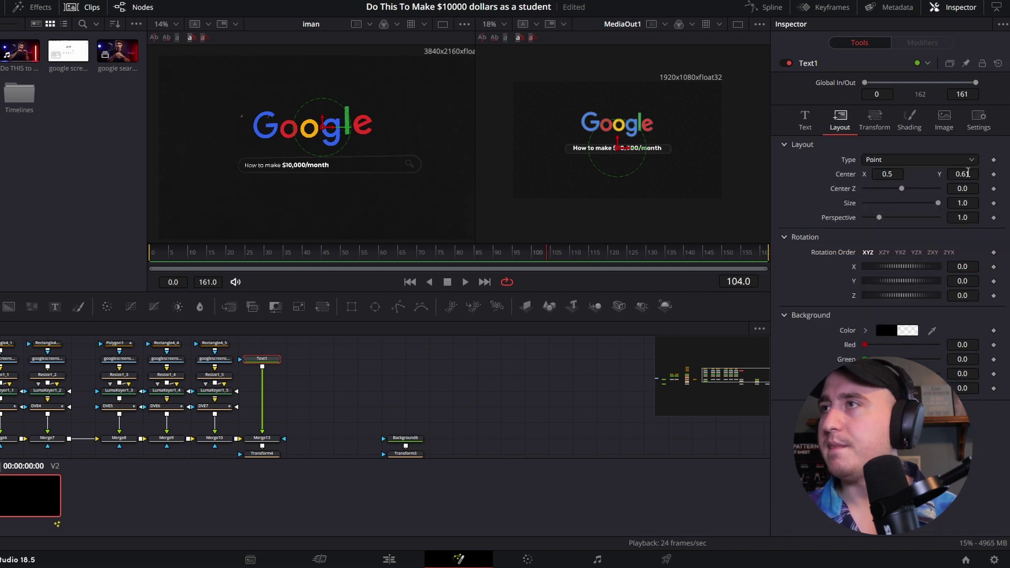
pyautogui.moveTo(962, 174); pyautogui.dragTo(962, 174)
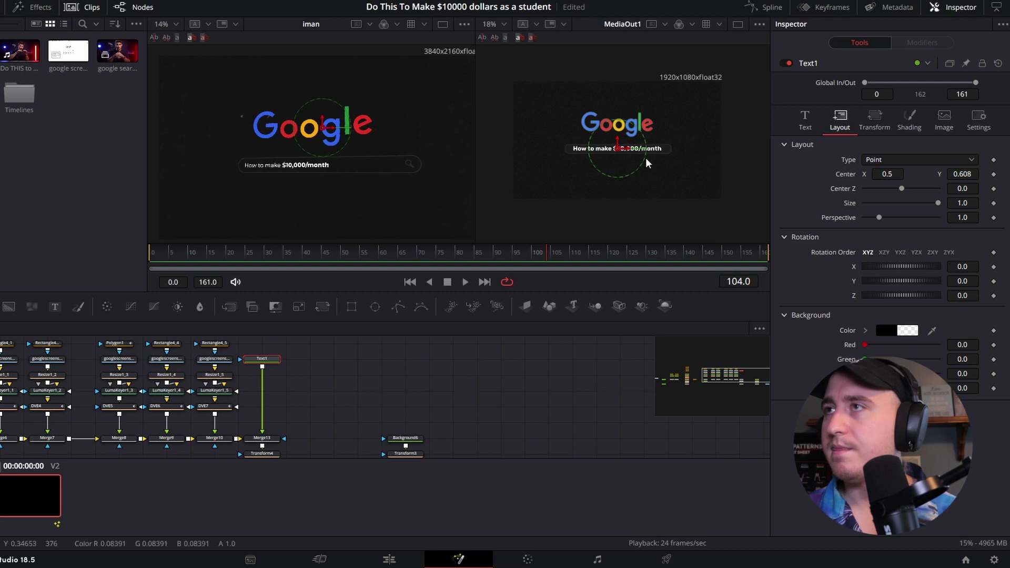
pyautogui.scroll(5, 646, 161)
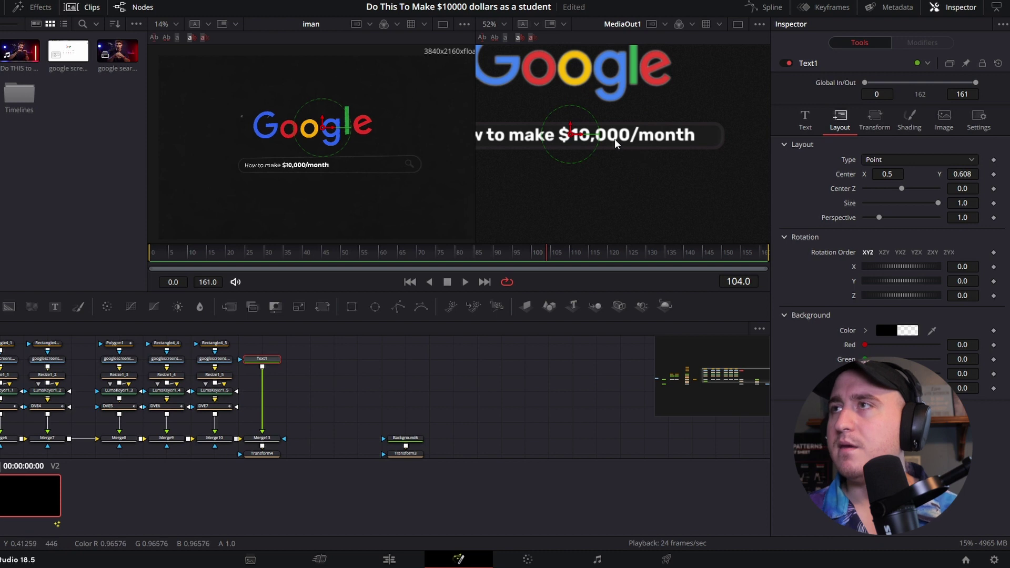
pyautogui.scroll(-2, 615, 142)
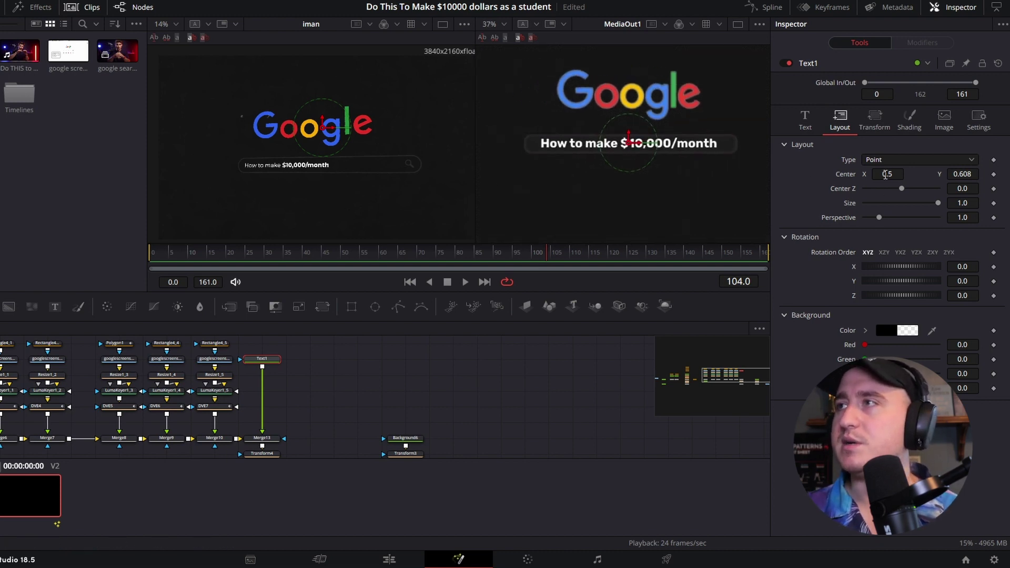
pyautogui.moveTo(888, 174); pyautogui.dragTo(878, 174)
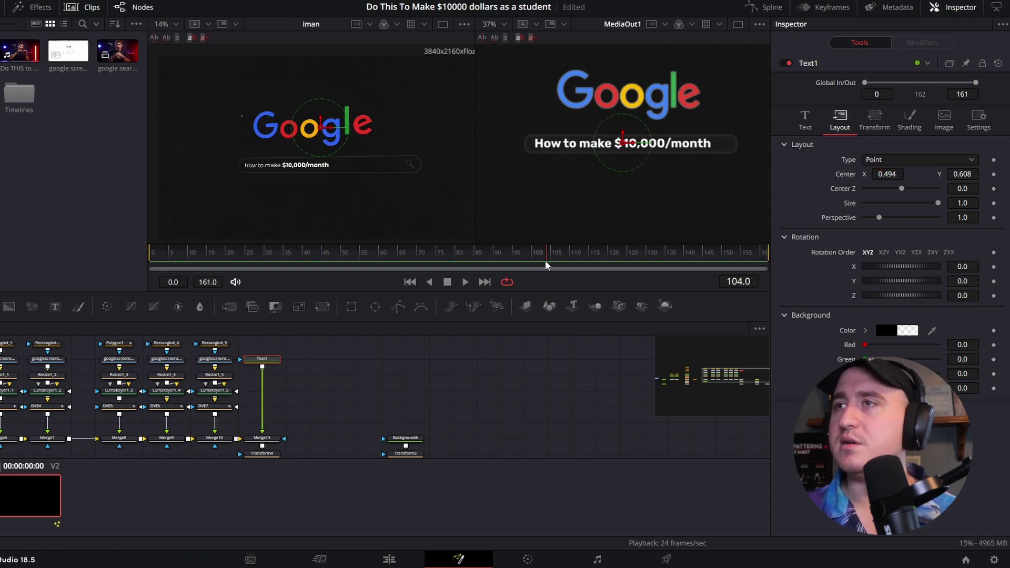
# - At frame 88, apply the Character Level Styling modifier to the search text and open the modifier's controls
pyautogui.moveTo(548, 264); pyautogui.dragTo(487, 263)
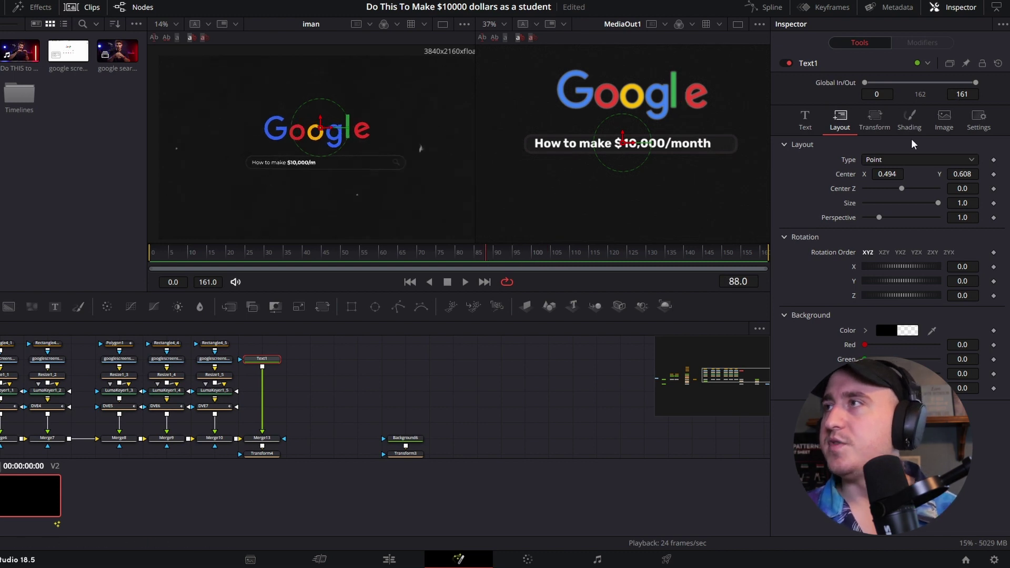
pyautogui.click(805, 119)
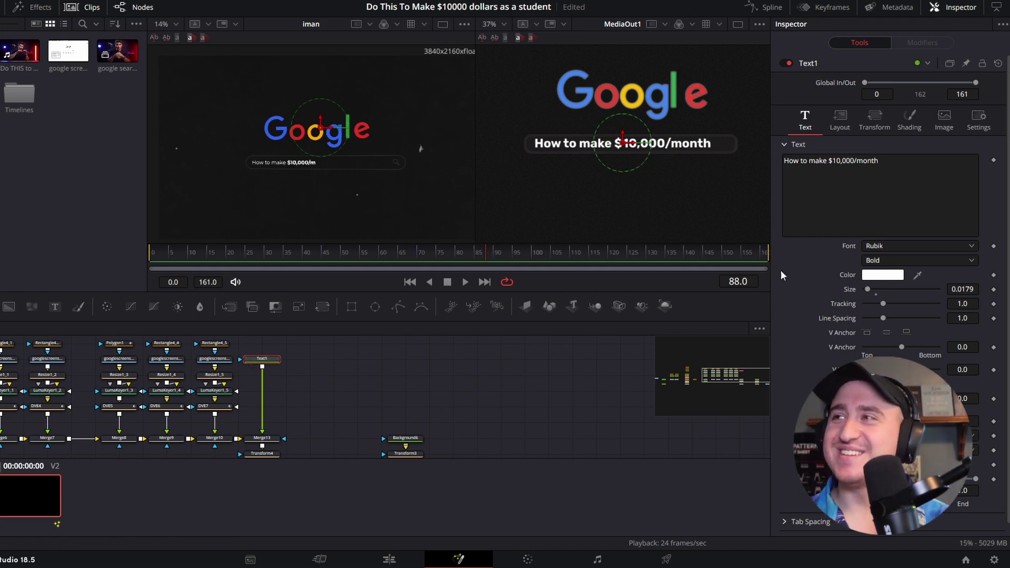
pyautogui.rightClick(936, 190)
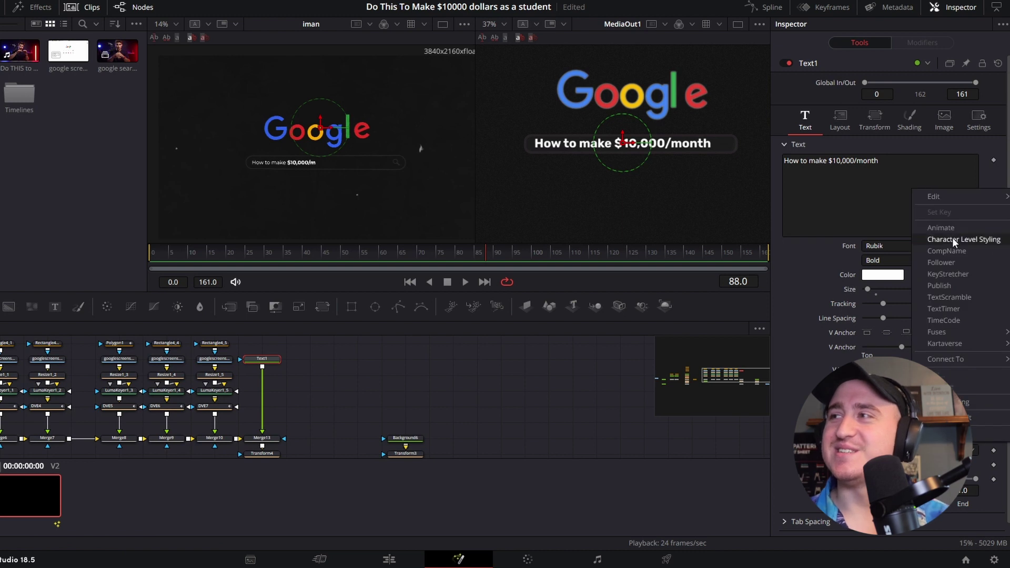
pyautogui.click(954, 242)
pyautogui.click(921, 42)
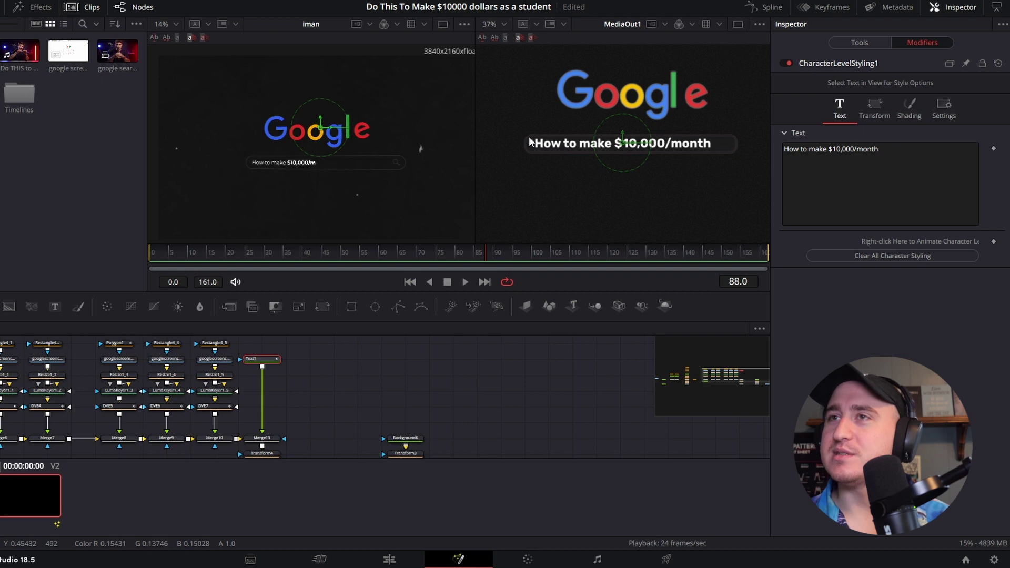
# - Set only the words "How to make" in the search text to the Light font style
pyautogui.moveTo(530, 141); pyautogui.dragTo(612, 143)
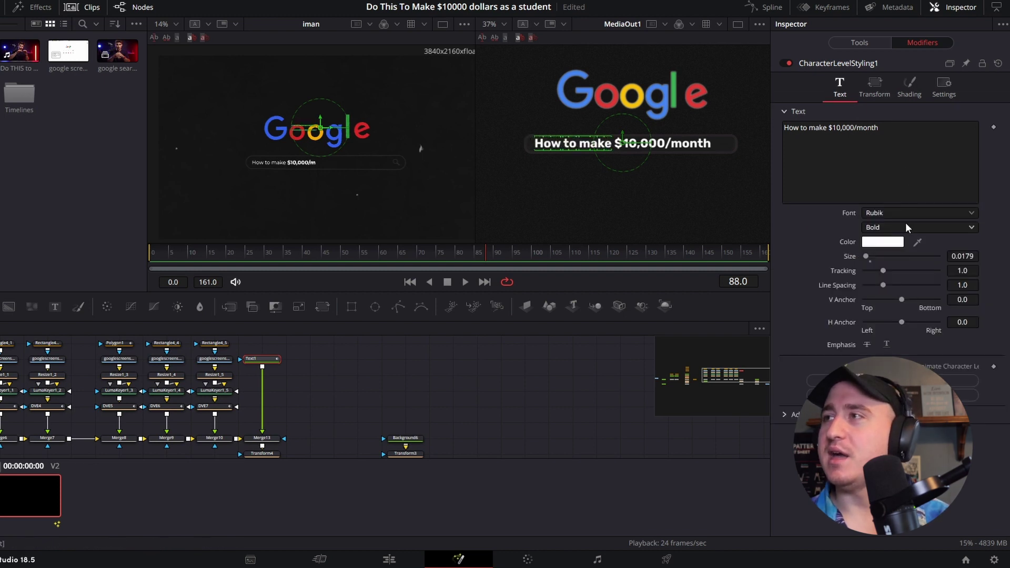
pyautogui.click(888, 228)
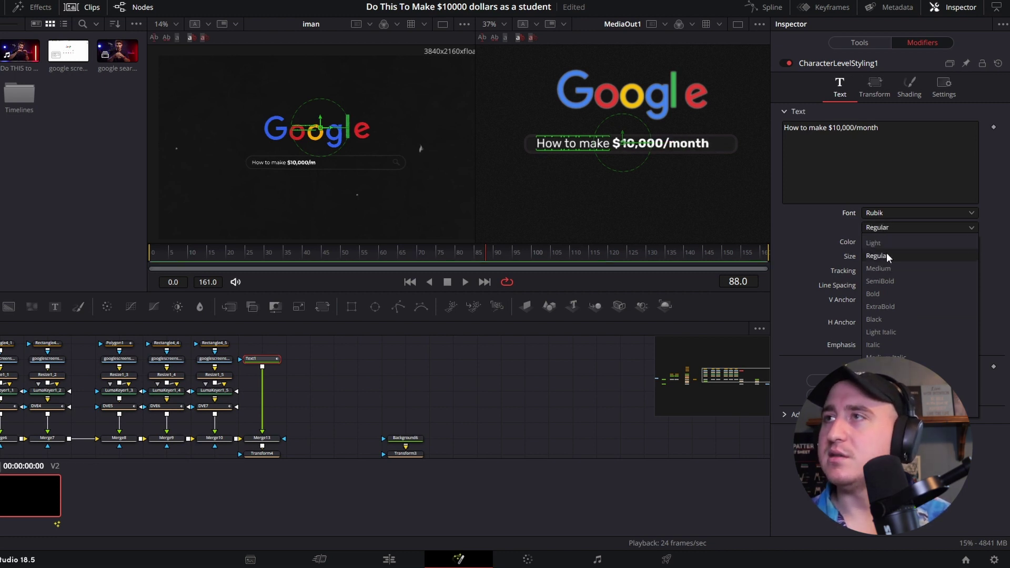
pyautogui.click(889, 256)
pyautogui.click(890, 227)
pyautogui.click(890, 245)
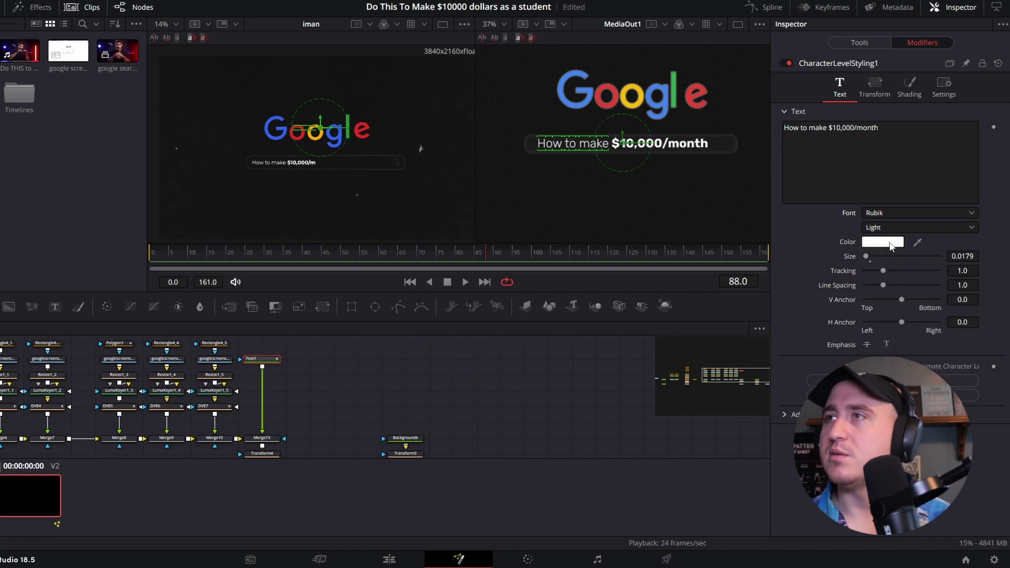
# - Set the search text's base font style to SemiBold
pyautogui.click(471, 383)
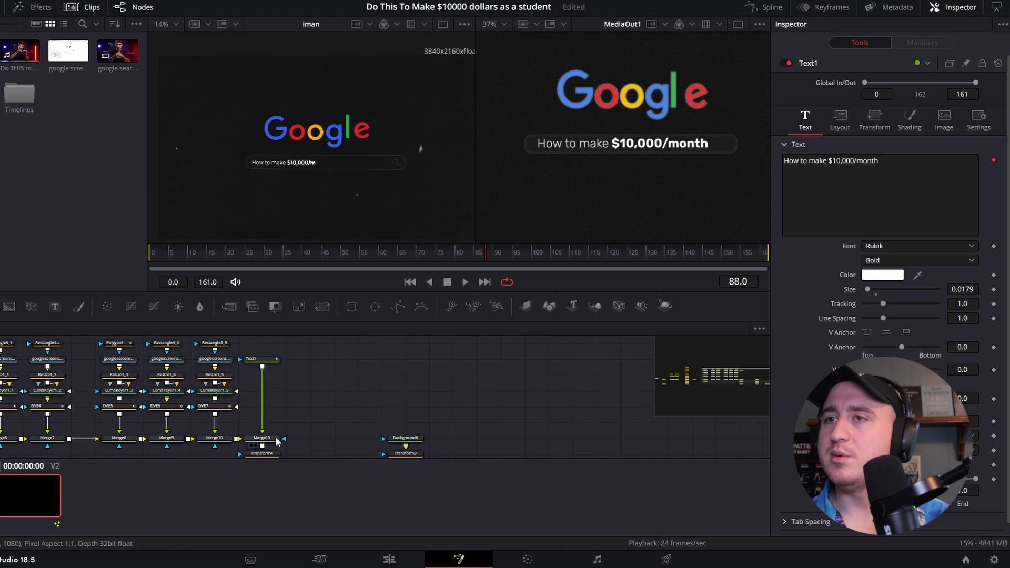
pyautogui.click(265, 363)
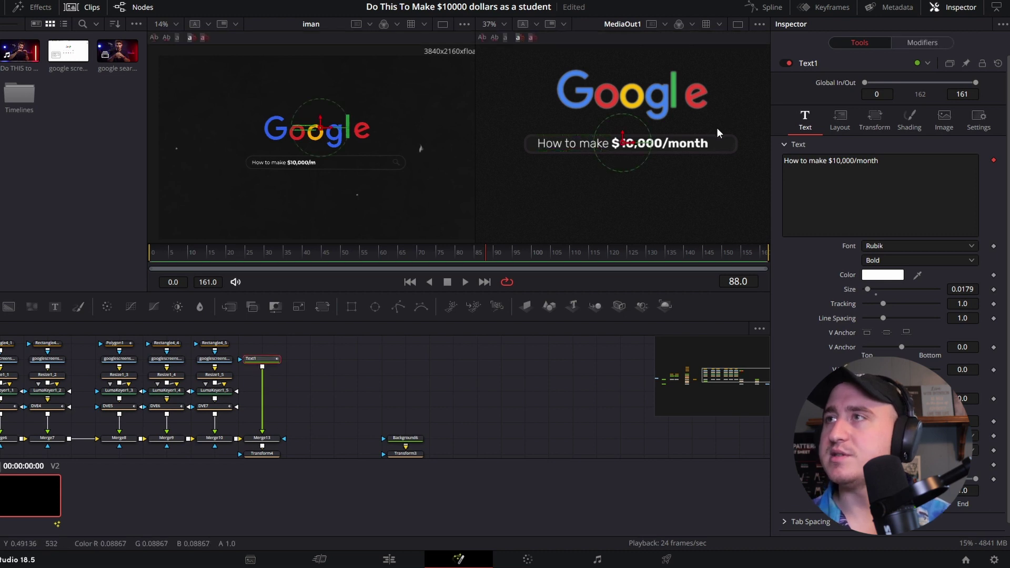
pyautogui.click(886, 260)
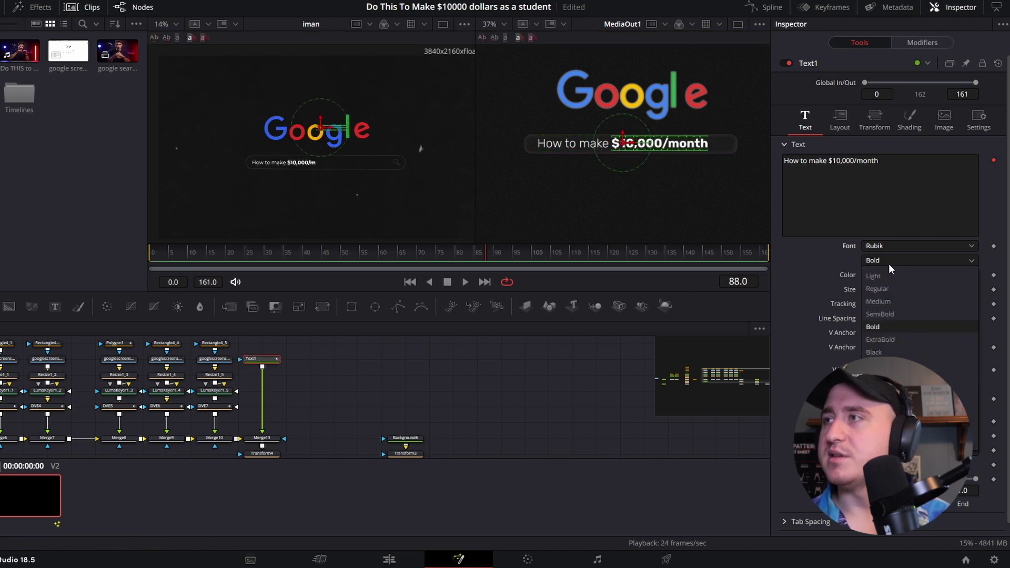
pyautogui.click(880, 314)
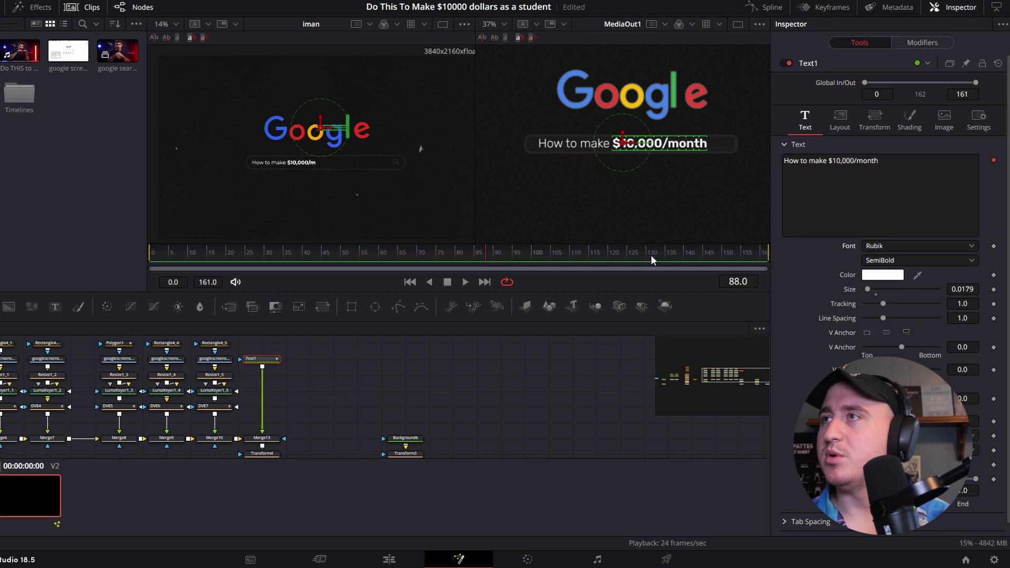
pyautogui.click(535, 394)
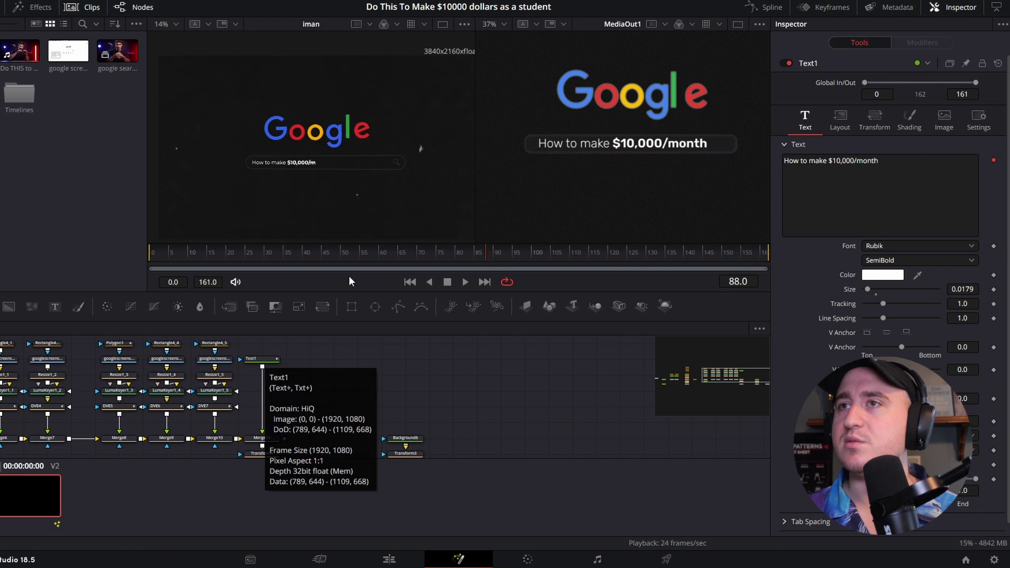
# - At frame 130, extend the search text to read "How to make $10,000/month as a student"
pyautogui.moveTo(497, 255); pyautogui.dragTo(648, 262)
pyautogui.click(259, 359)
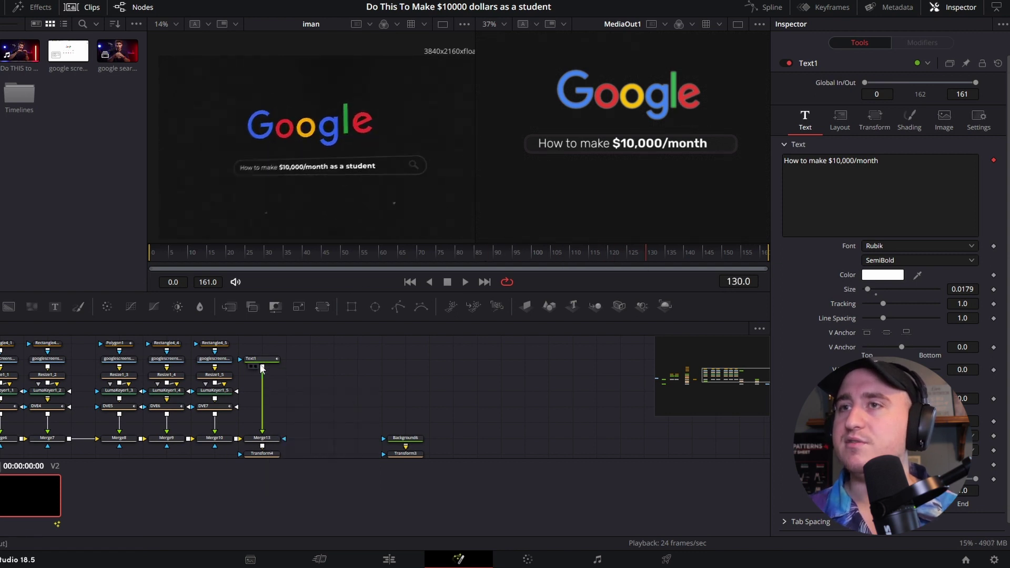
pyautogui.click(901, 165)
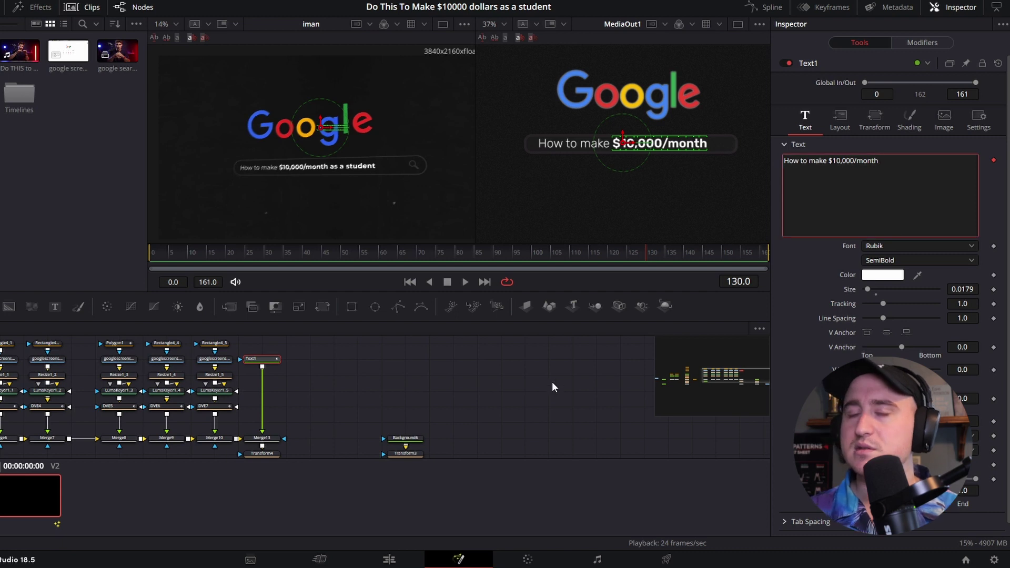
pyautogui.write('as a')
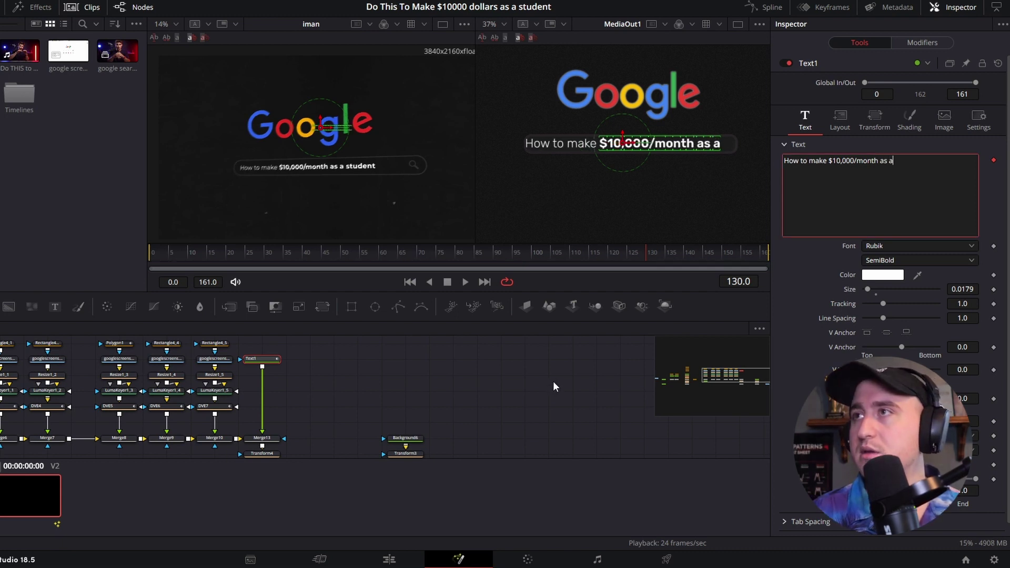
pyautogui.write(' student')
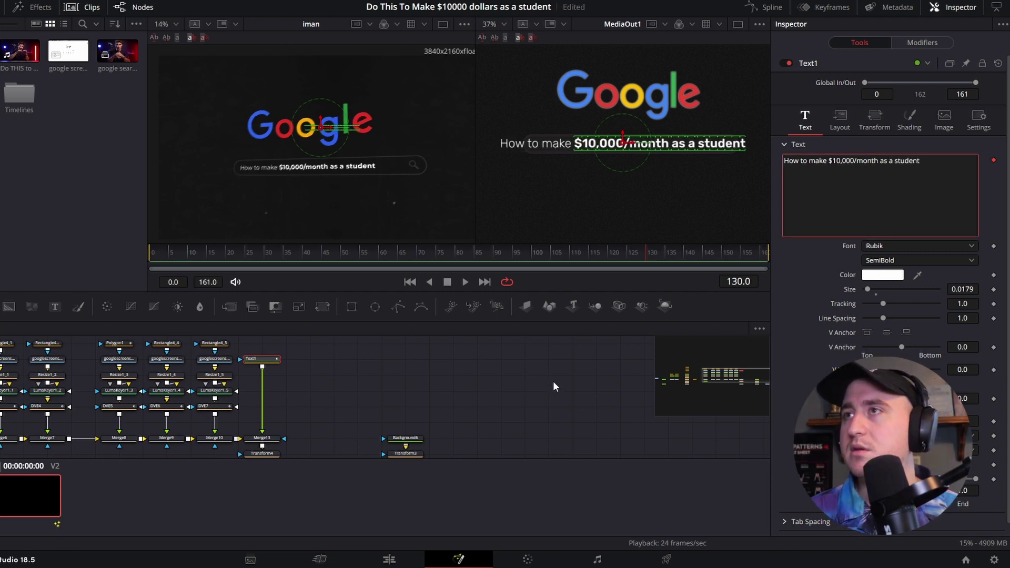
# - Shrink the search text to size 0.013 and save the project
pyautogui.click(907, 62)
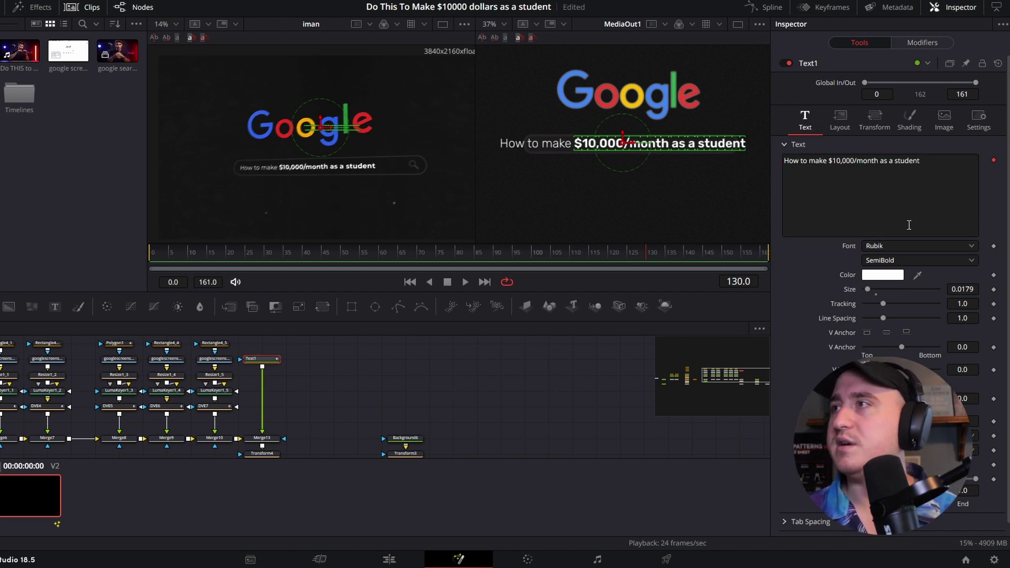
pyautogui.moveTo(973, 292); pyautogui.dragTo(926, 291)
pyautogui.click(529, 413)
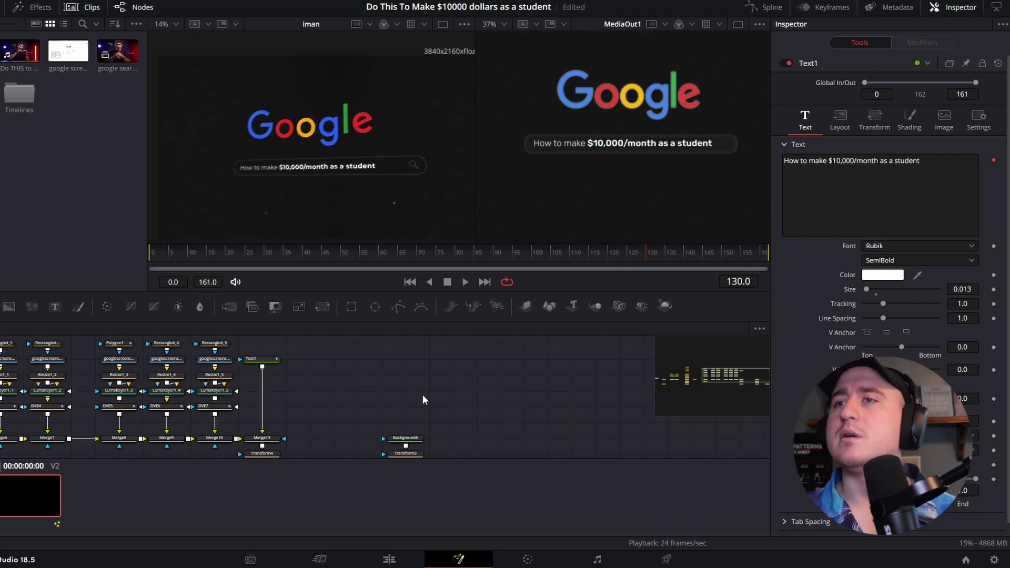
pyautogui.hotkey('ctrl', 's')
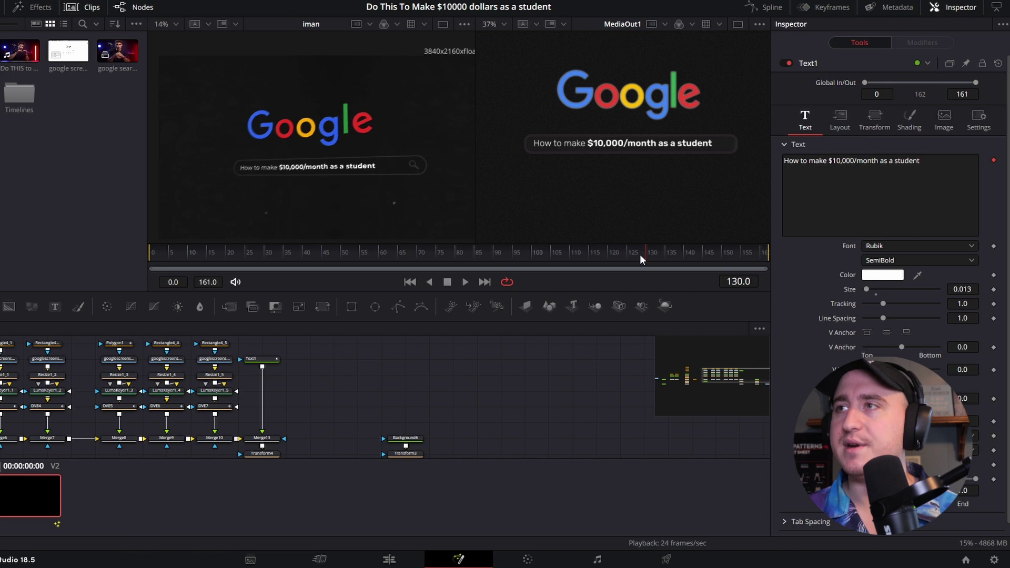
# - Add a Write On keyframe to the search text at frame 63, and set Write On End to 0.639 at frame 96
pyautogui.moveTo(643, 253); pyautogui.dragTo(394, 268)
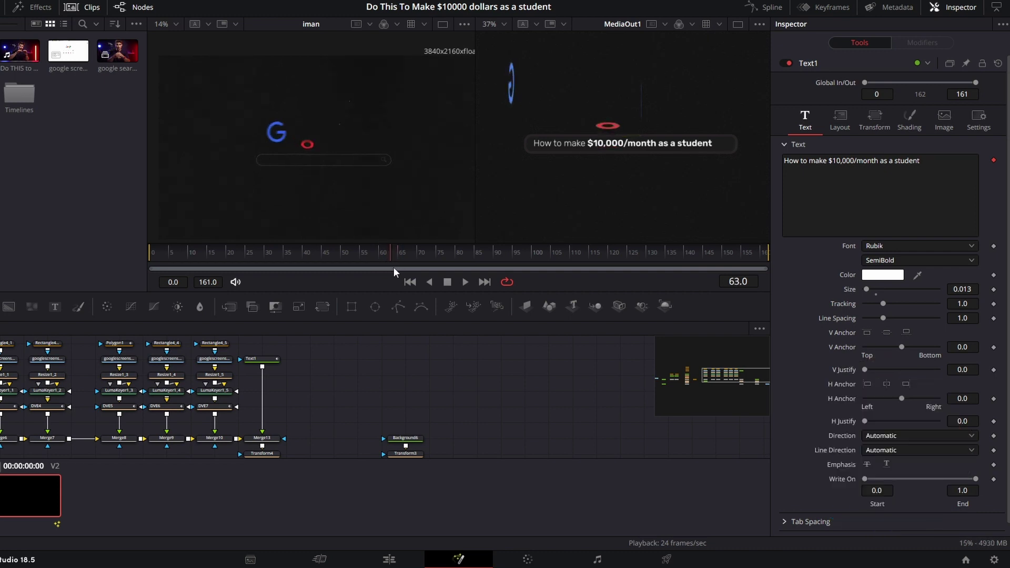
pyautogui.click(994, 479)
pyautogui.moveTo(390, 253); pyautogui.dragTo(510, 274)
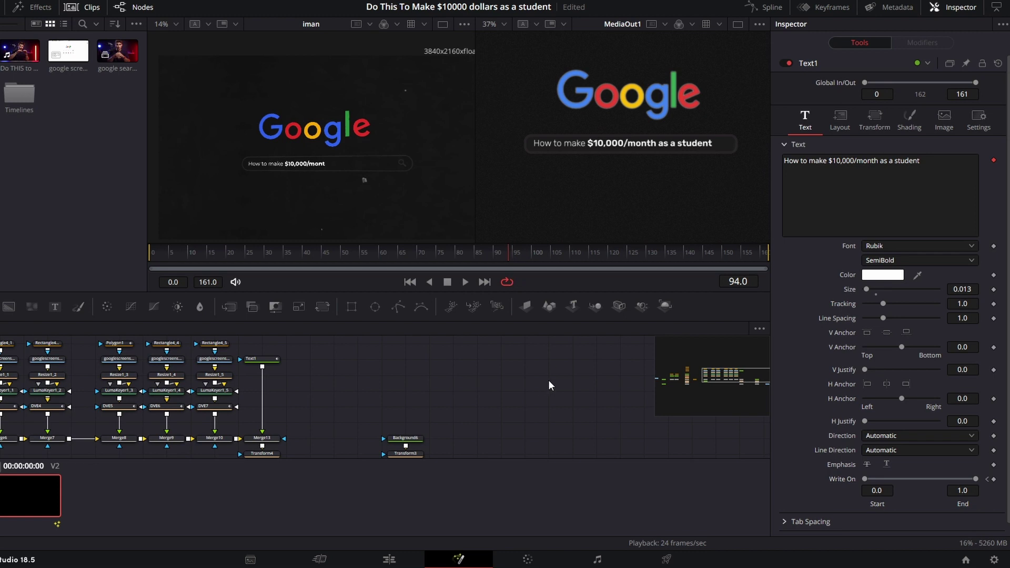
pyautogui.press('Right')
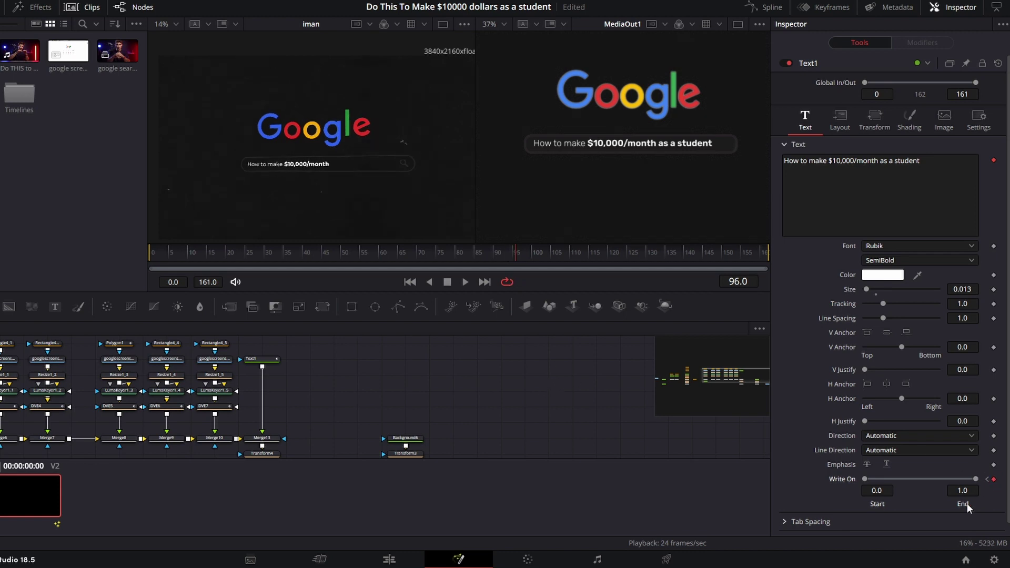
pyautogui.moveTo(975, 480); pyautogui.dragTo(957, 479)
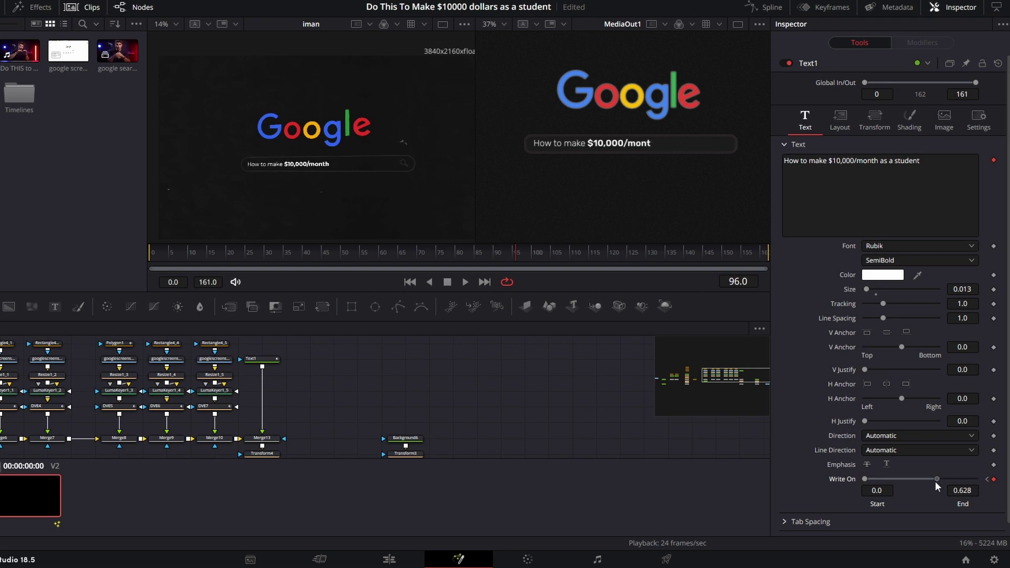
pyautogui.moveTo(935, 480); pyautogui.dragTo(938, 480)
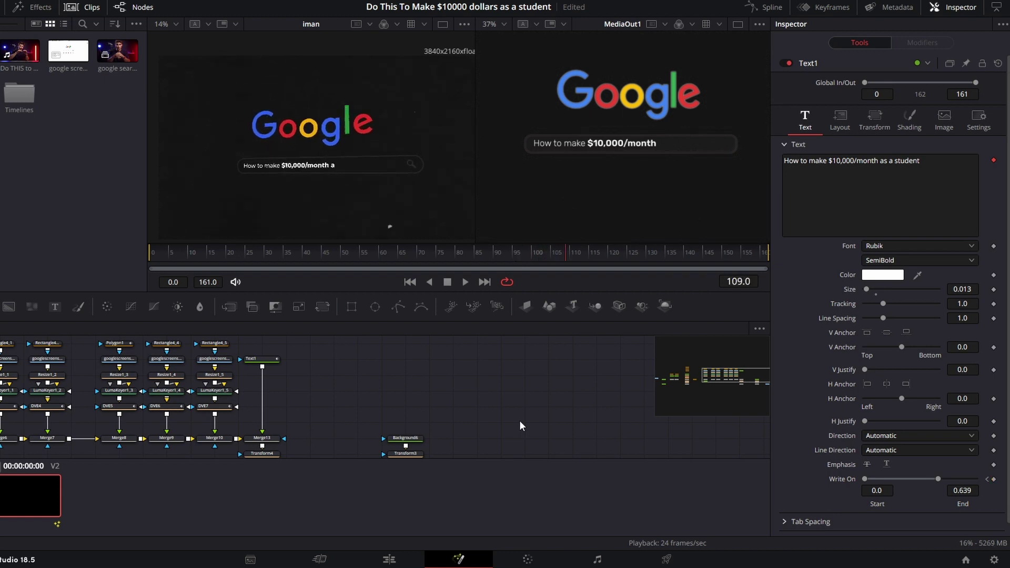
# - Add a Write On keyframe with End 0.683 as a pause after "$10,000/month", and set End to 1.0 at frame 124
pyautogui.click(993, 480)
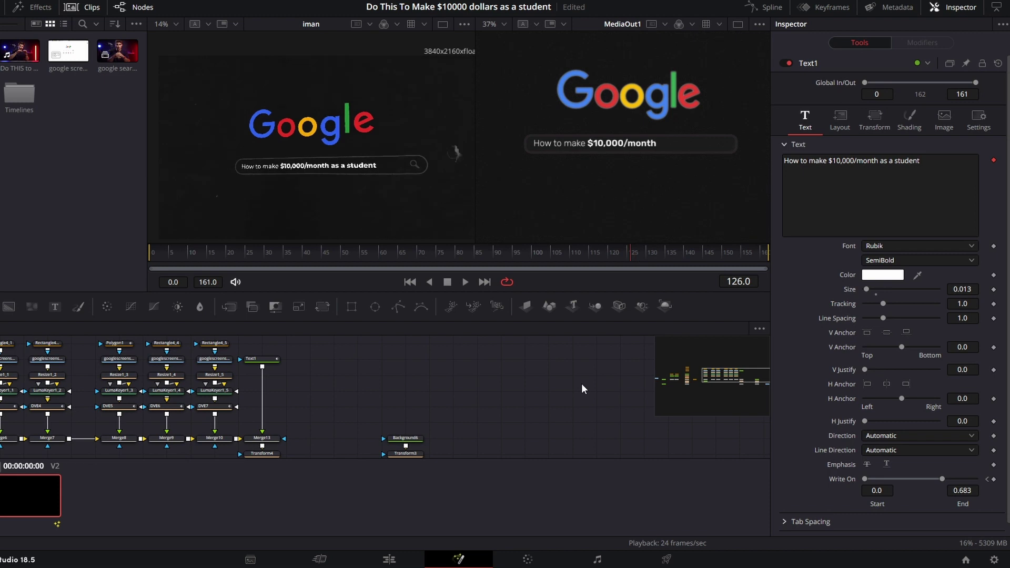
pyautogui.press('Left')
pyautogui.press('Left')
pyautogui.moveTo(940, 478); pyautogui.dragTo(976, 478)
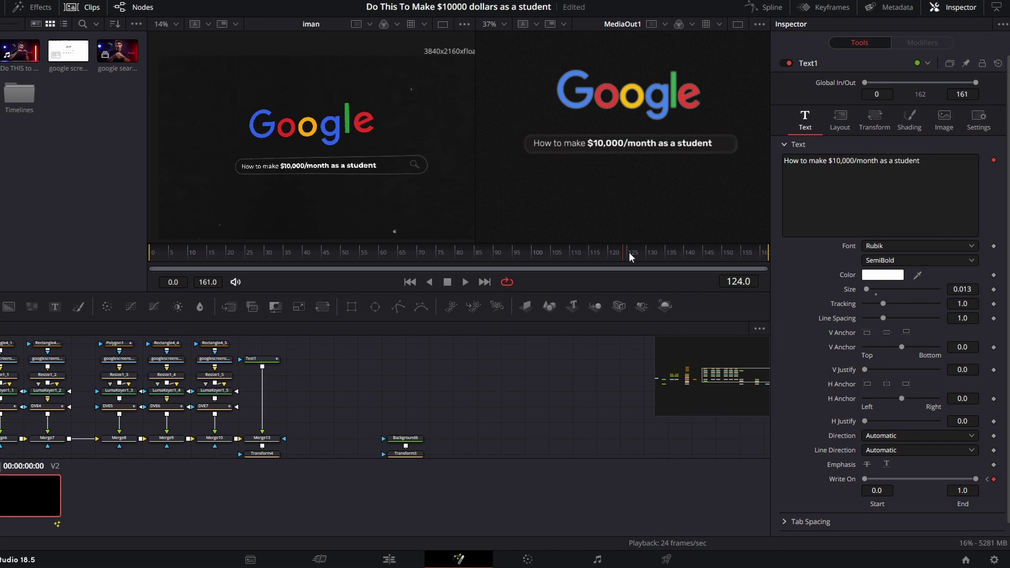
# - Play the composition from an early frame to check the text's write-on against the reference clip
pyautogui.moveTo(622, 251); pyautogui.dragTo(284, 253)
pyautogui.click(465, 282)
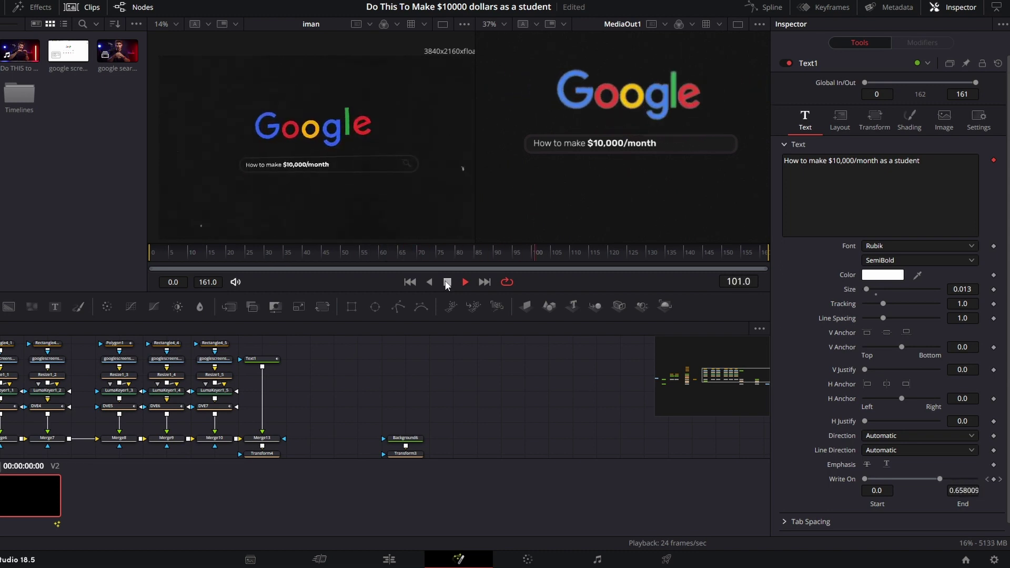
pyautogui.click(447, 283)
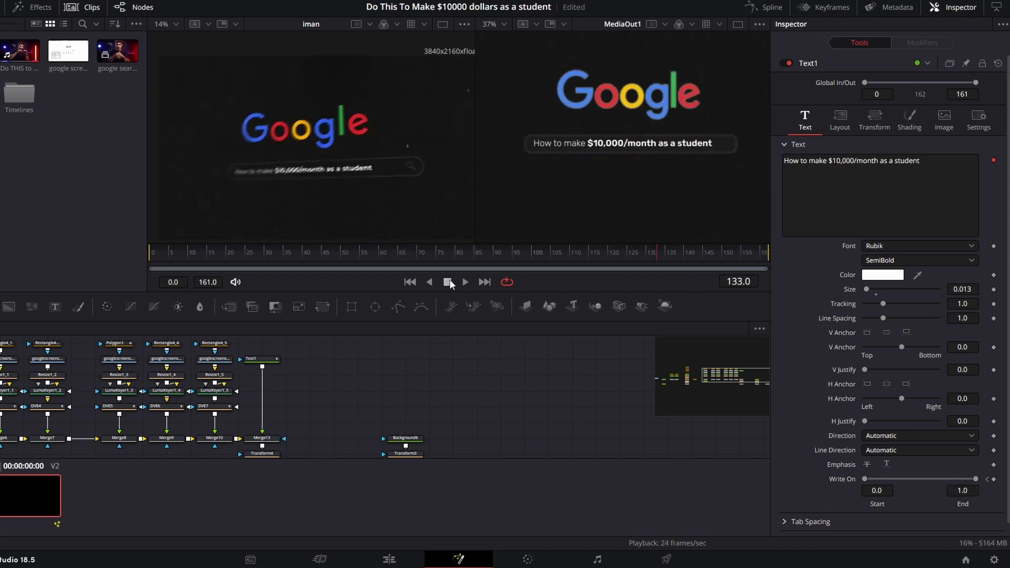
# - Return to the first Write On keyframe at frame 63 and set its End value to 0.0
pyautogui.moveTo(612, 254); pyautogui.dragTo(434, 269)
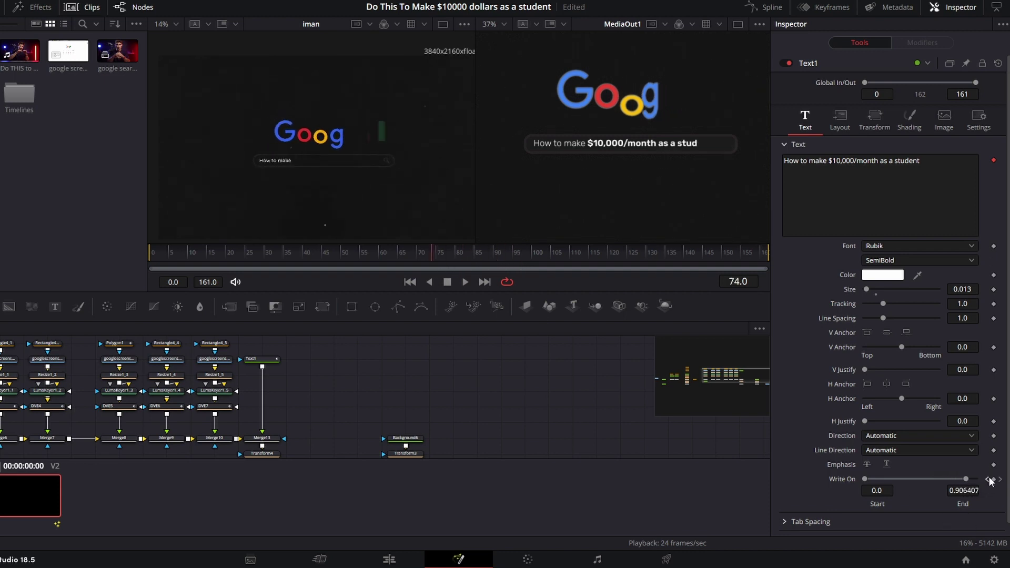
pyautogui.click(265, 359)
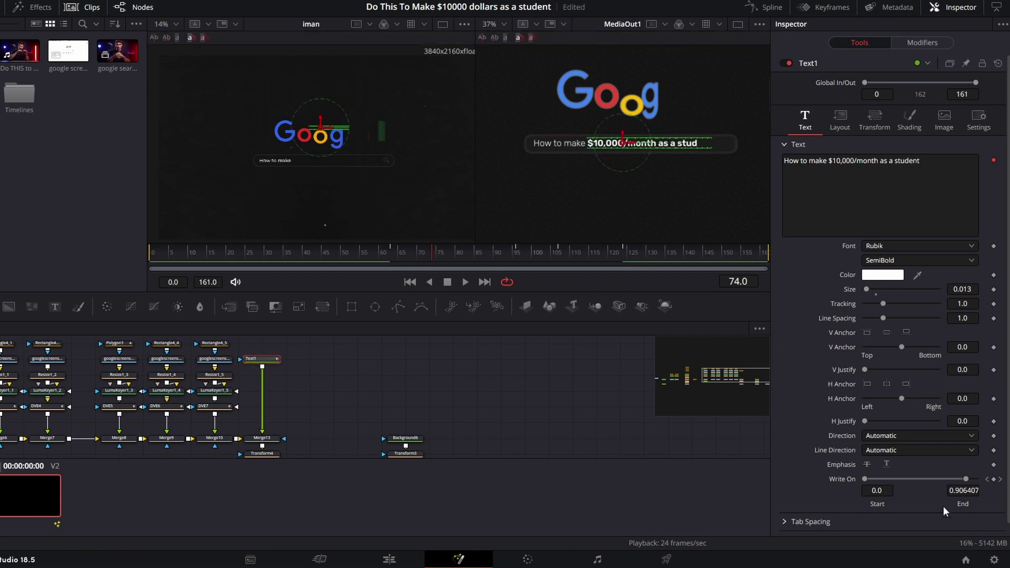
pyautogui.click(987, 479)
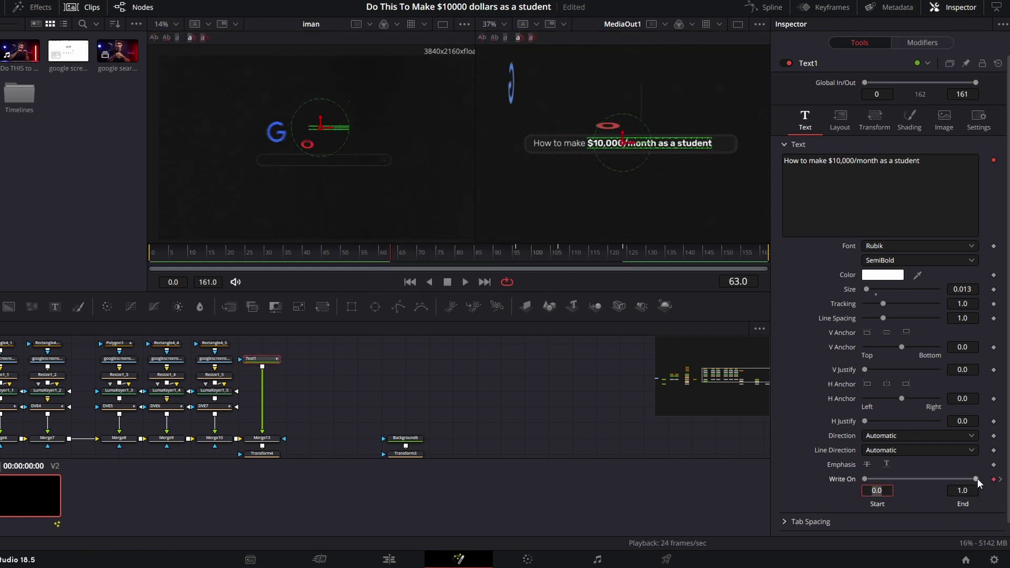
pyautogui.moveTo(977, 478); pyautogui.dragTo(674, 485)
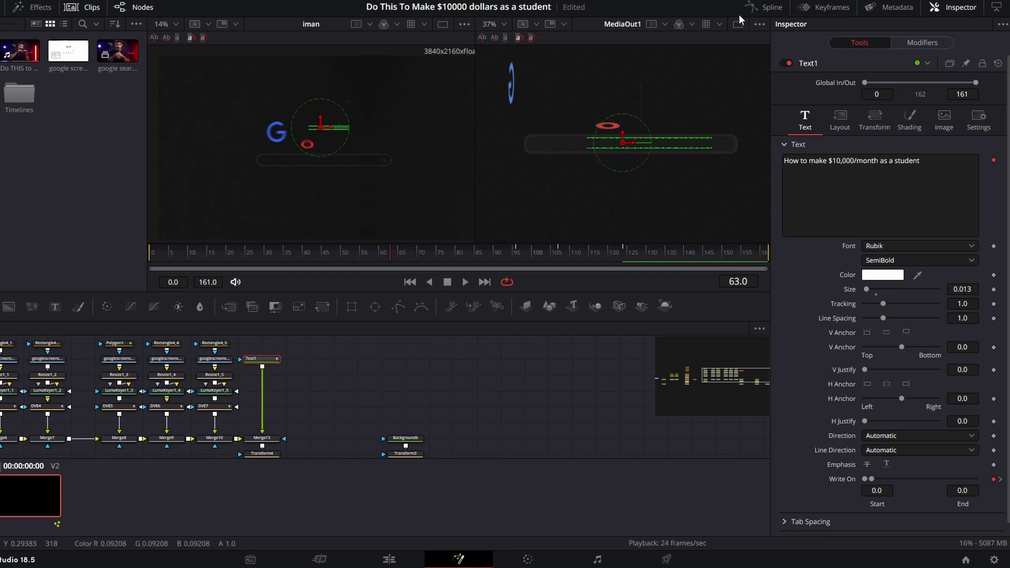
# - Select all the search text's Write On keyframes in the spline editor to examine their curves, and close the editor
pyautogui.click(765, 6)
pyautogui.click(716, 328)
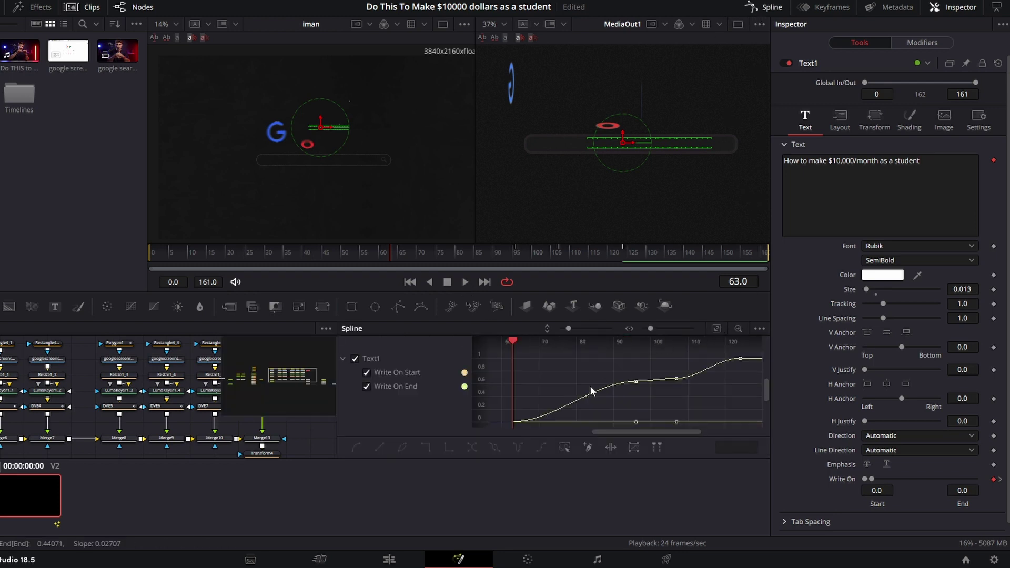
pyautogui.hotkey('ctrl', 'a')
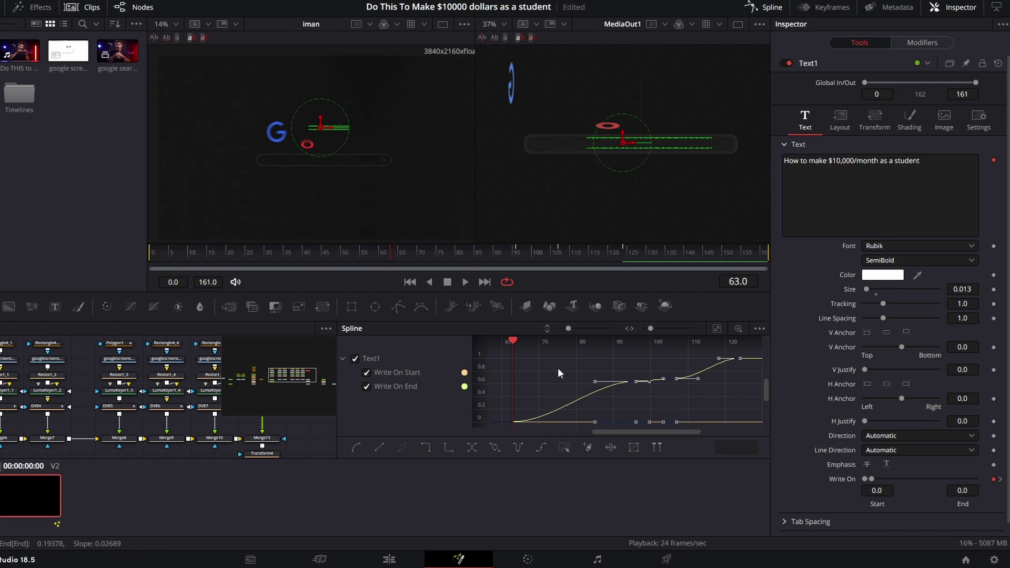
pyautogui.click(765, 6)
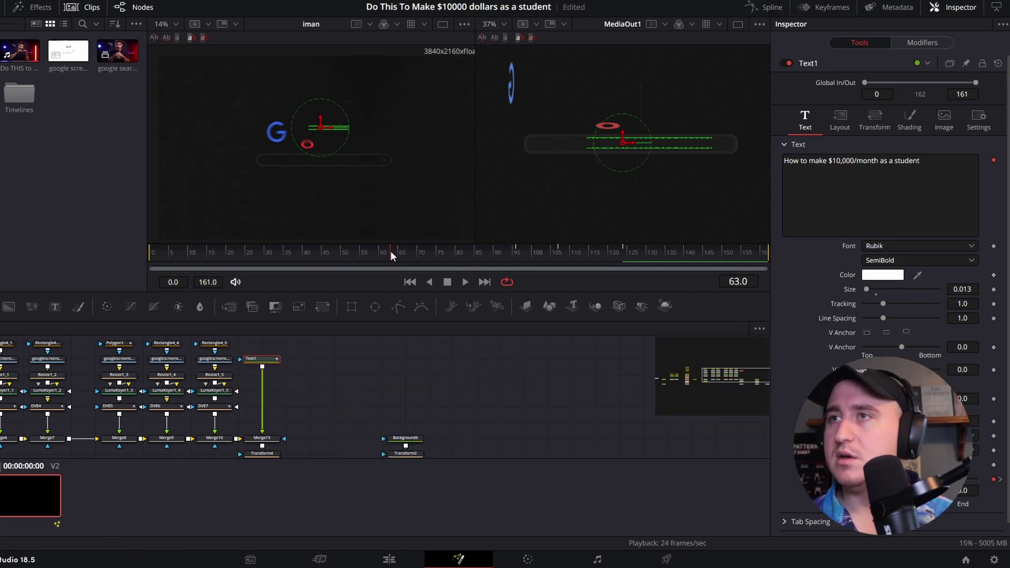
# - Play back the finished text write-on beside the reference clip and save the project
pyautogui.moveTo(390, 251); pyautogui.dragTo(294, 260)
pyautogui.click(467, 286)
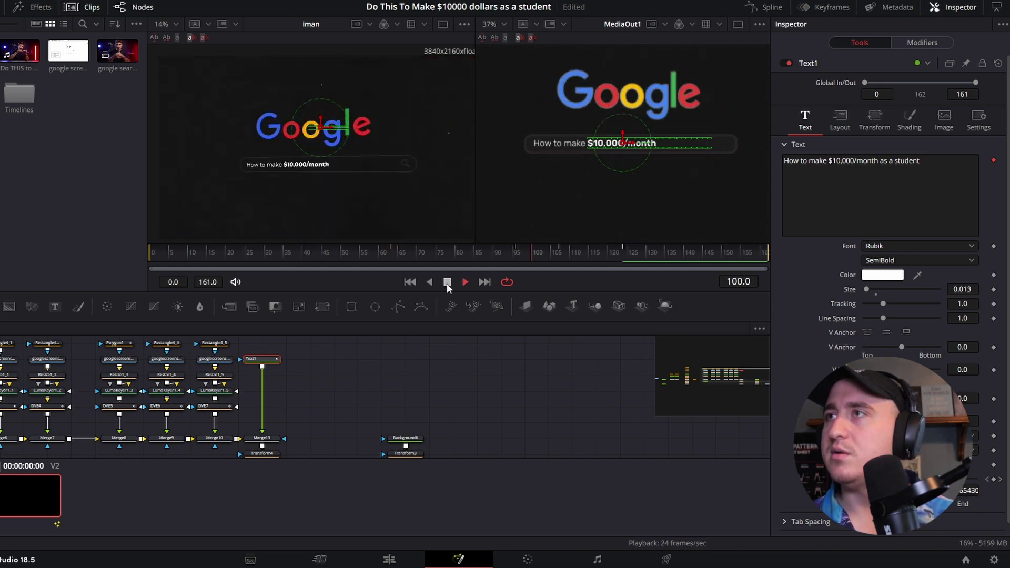
pyautogui.click(447, 283)
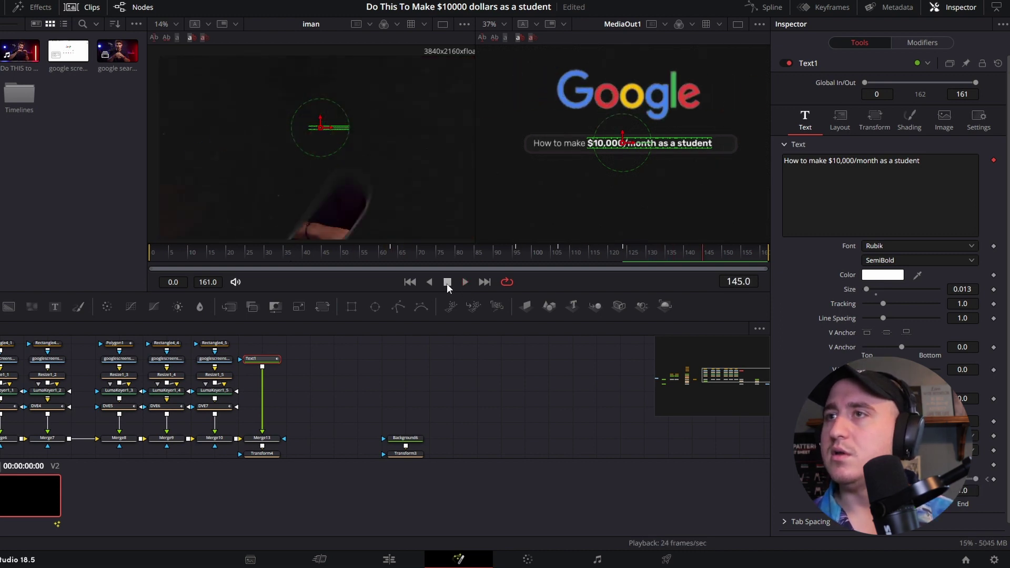
pyautogui.click(473, 403)
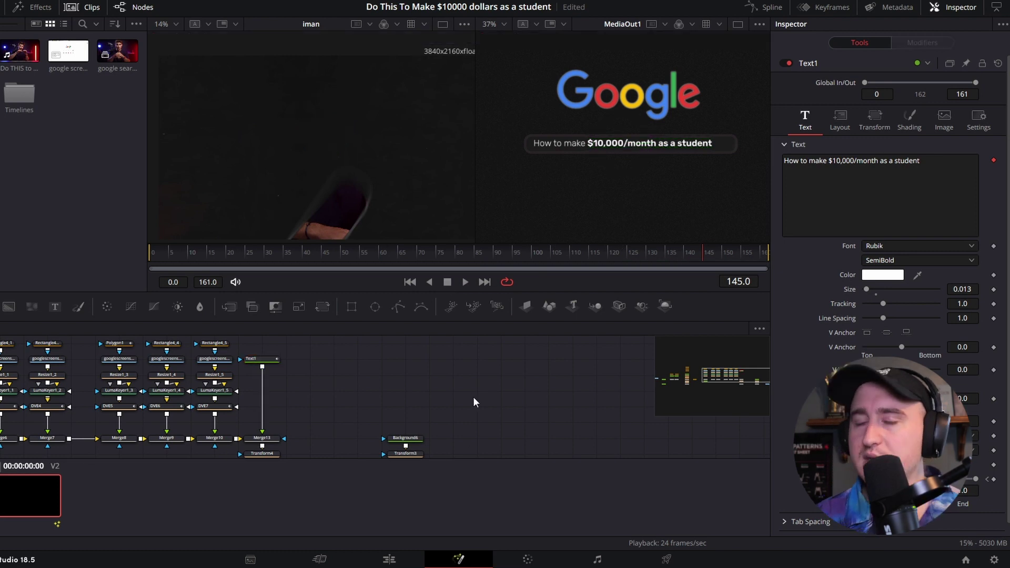
pyautogui.hotkey('ctrl', 's')
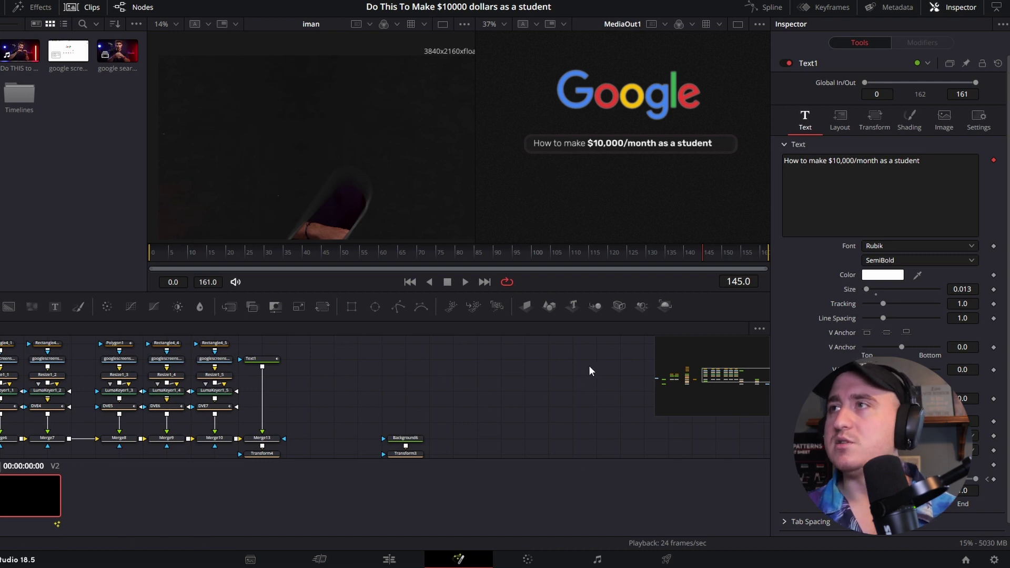
pyautogui.click(411, 266)
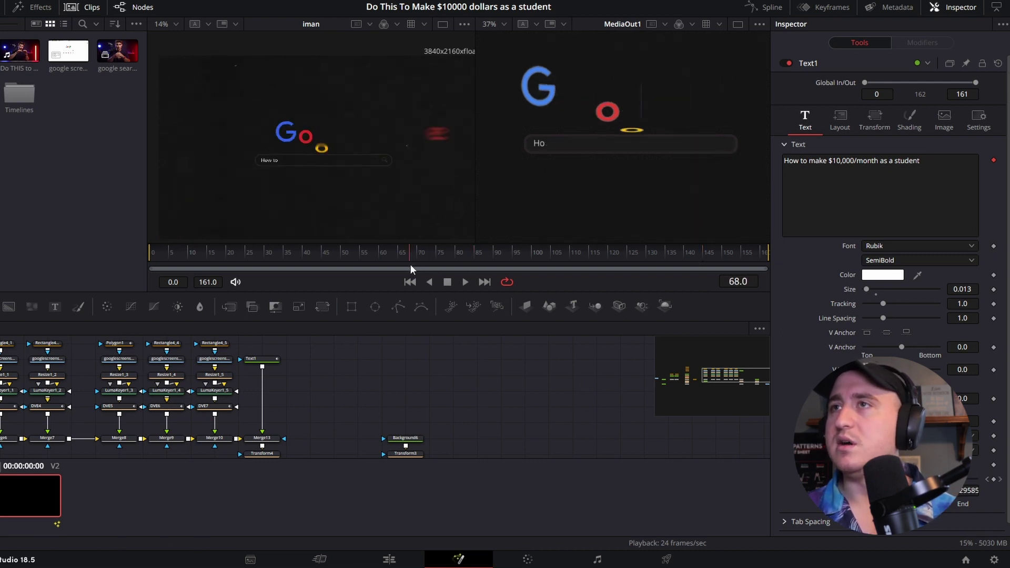
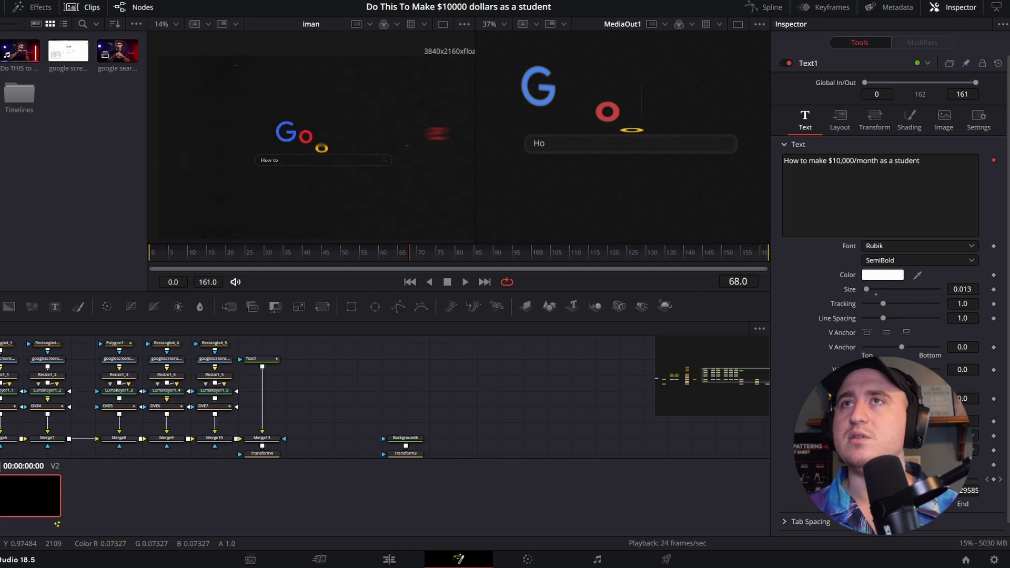
pyautogui.rightClick(229, 49)
pyautogui.press('Escape')
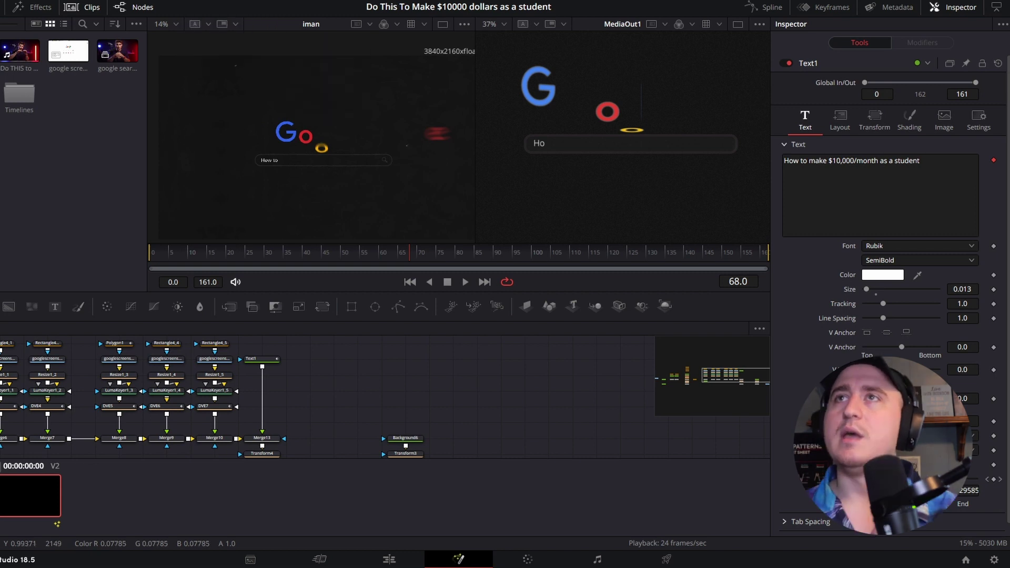
# - Import search icon.svg from the project's icons folder as an SVG at the 500 by 500 image size
pyautogui.click(200, 1)
pyautogui.moveTo(217, 54)
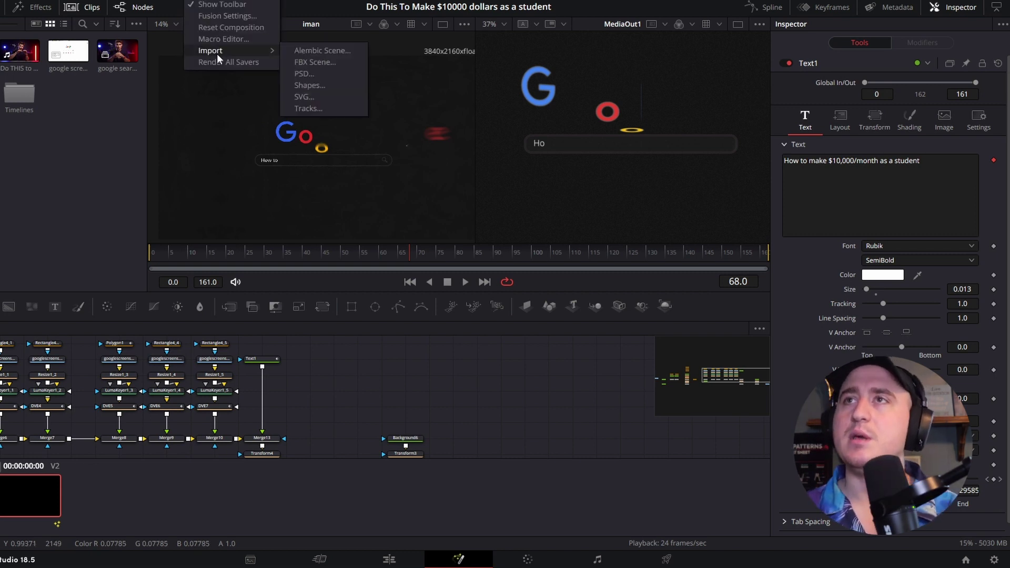
pyautogui.click(301, 96)
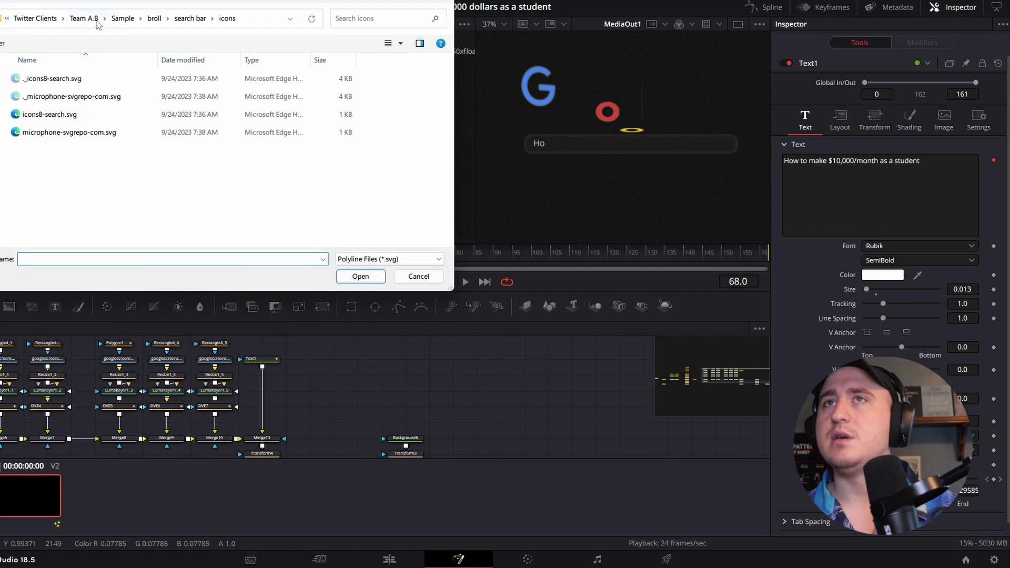
pyautogui.click(34, 19)
pyautogui.click(37, 19)
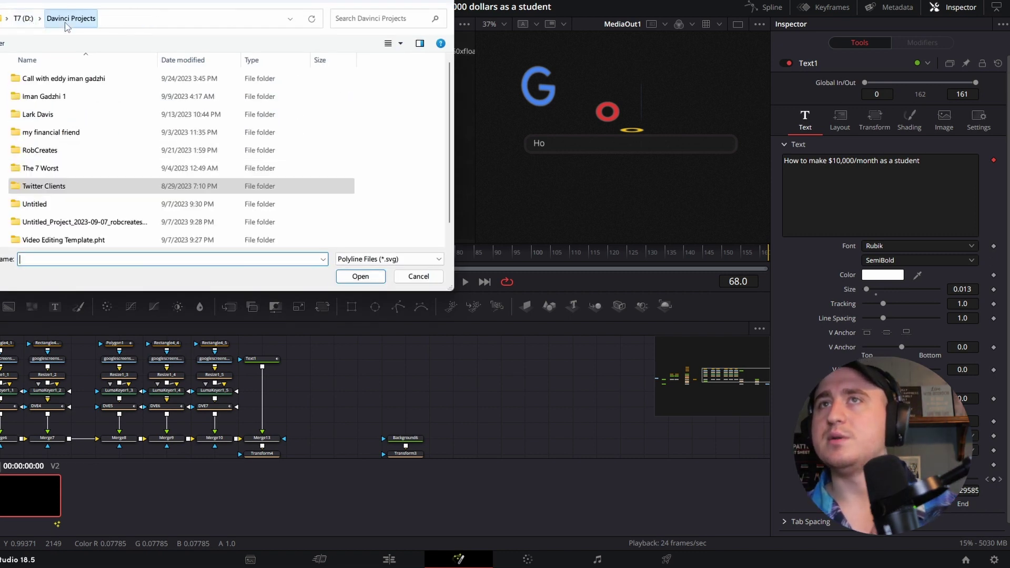
pyautogui.doubleClick(51, 98)
pyautogui.doubleClick(73, 98)
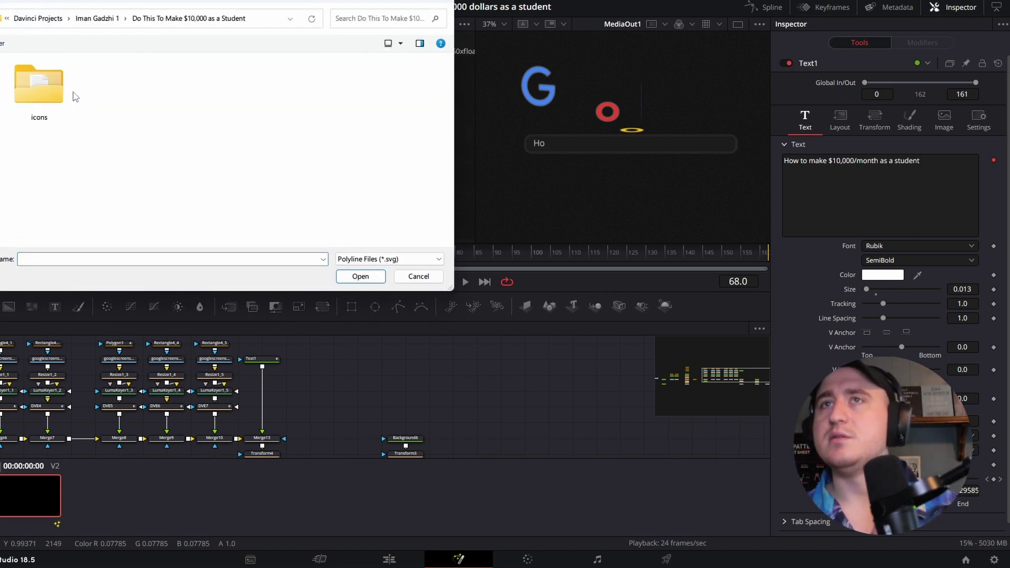
pyautogui.doubleClick(39, 84)
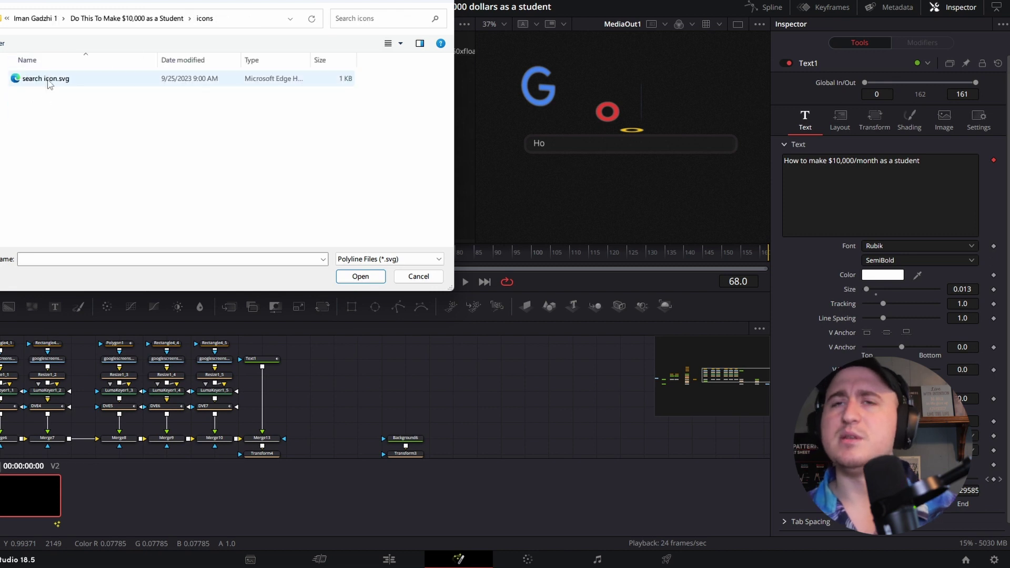
pyautogui.doubleClick(47, 79)
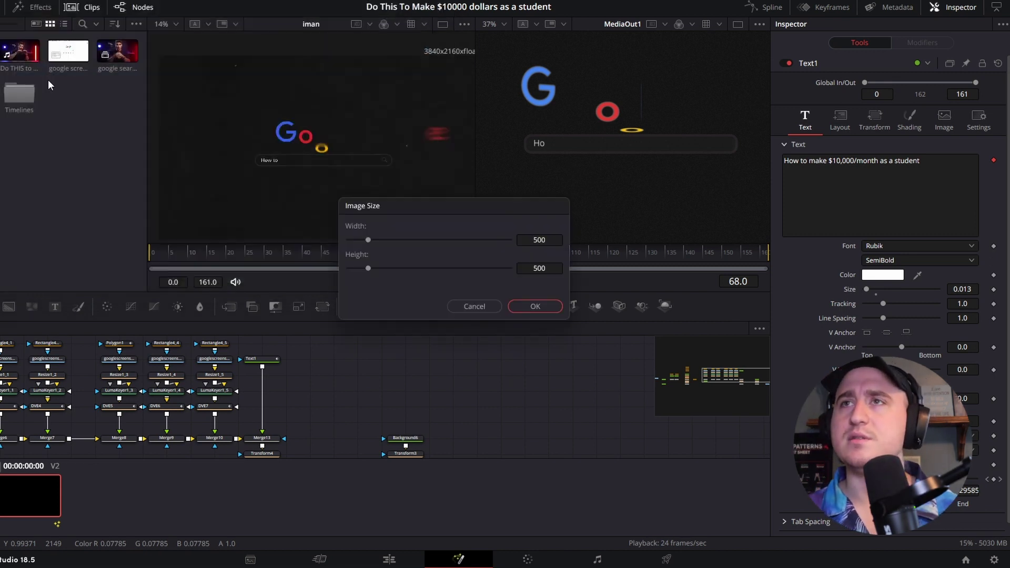
pyautogui.click(540, 304)
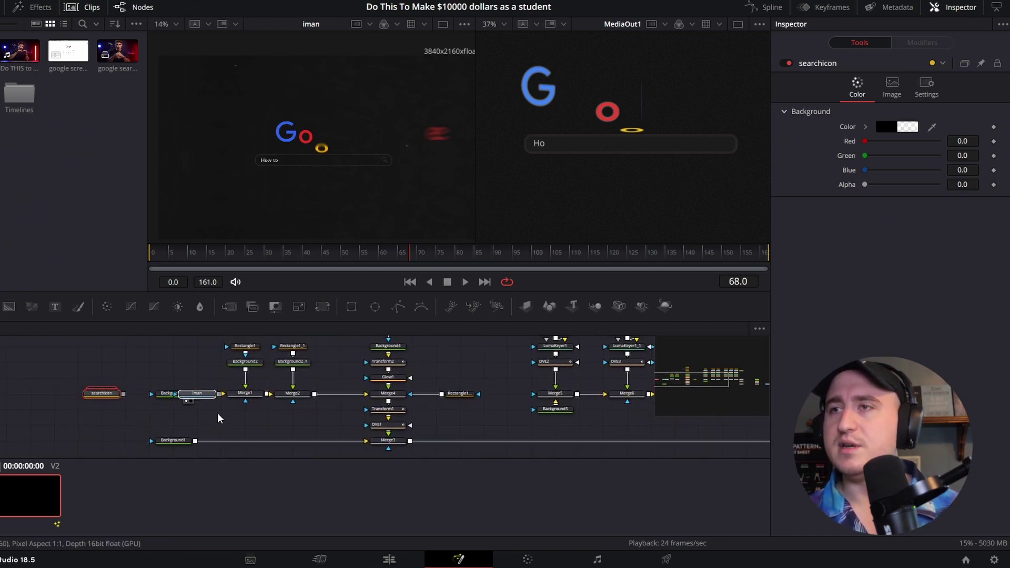
# - Separate the reference clip node from the nodes it overlaps and place the collapsed searchicon group beside Text1
pyautogui.moveTo(101, 397); pyautogui.dragTo(74, 358)
pyautogui.doubleClick(104, 393)
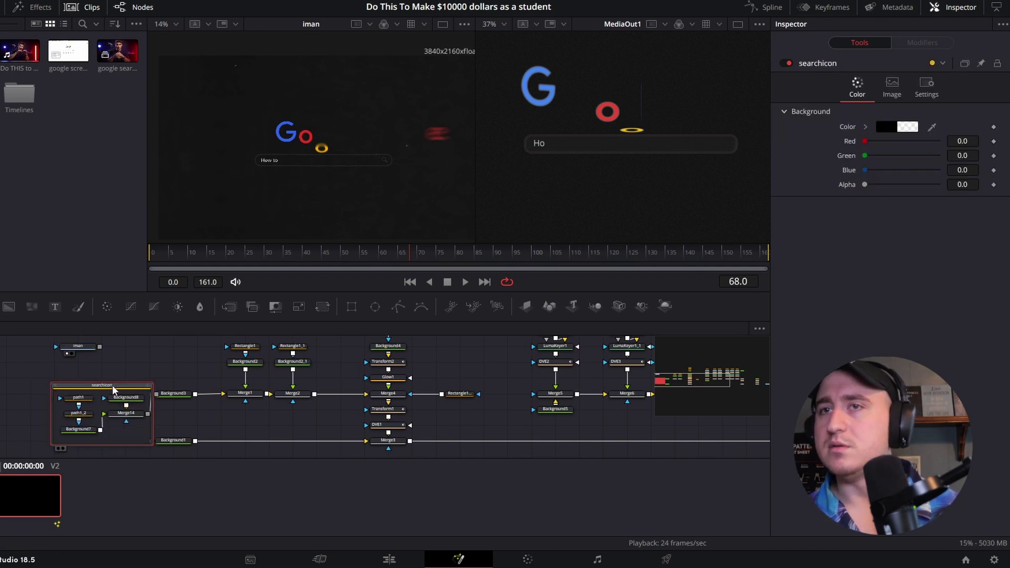
pyautogui.doubleClick(132, 351)
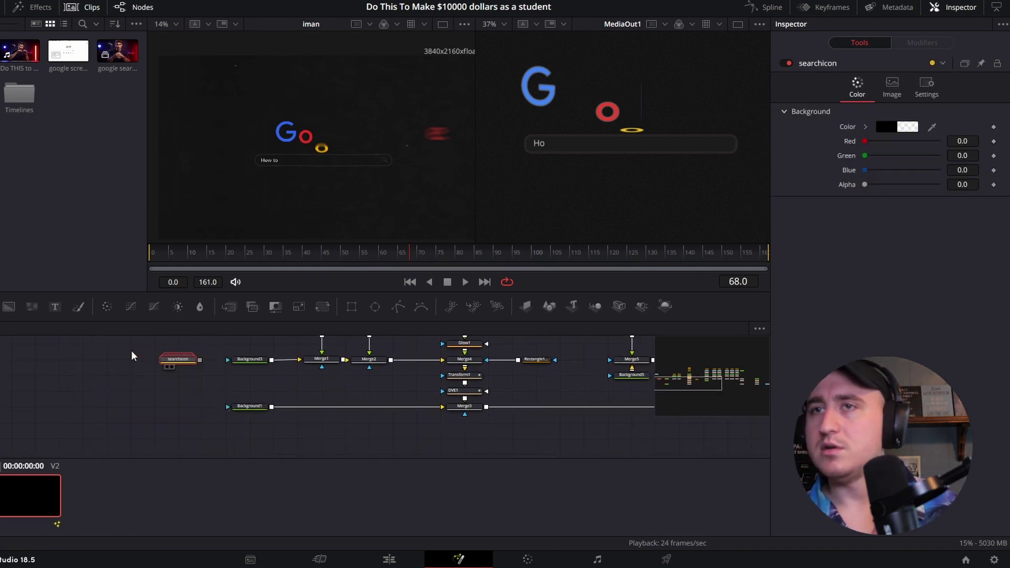
pyautogui.moveTo(184, 362); pyautogui.dragTo(469, 385)
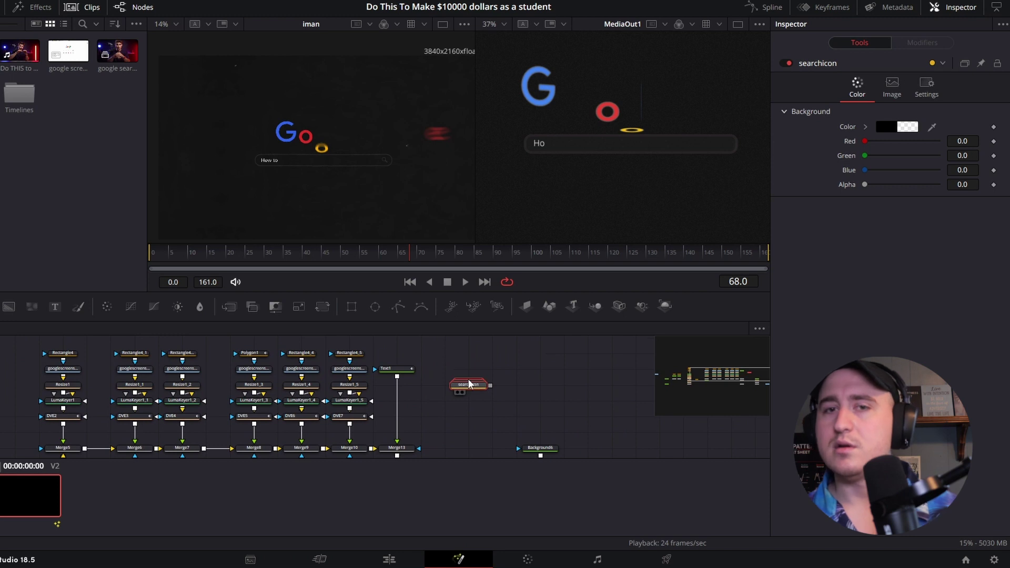
pyautogui.click(514, 363)
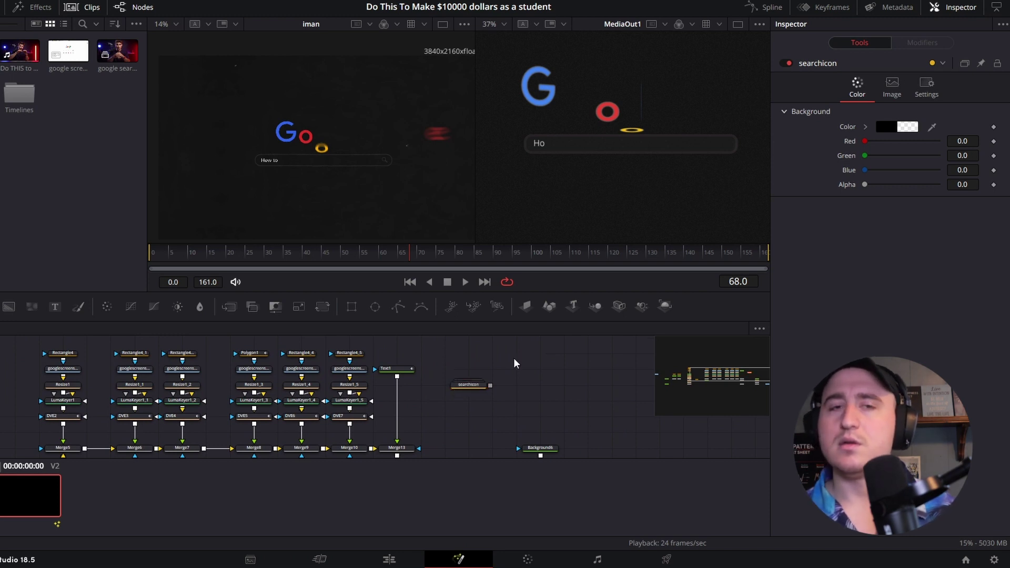
pyautogui.click(466, 374)
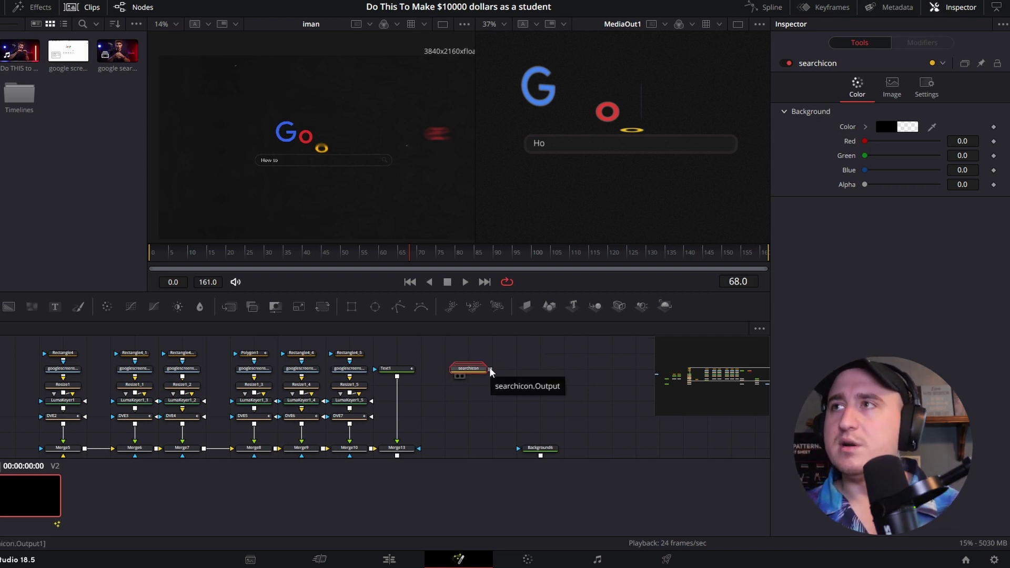
# - Add a Merge after Merge13, connect searchicon as its foreground, and route its output through Transform4 into Merge11
pyautogui.scroll(-2, 456, 402)
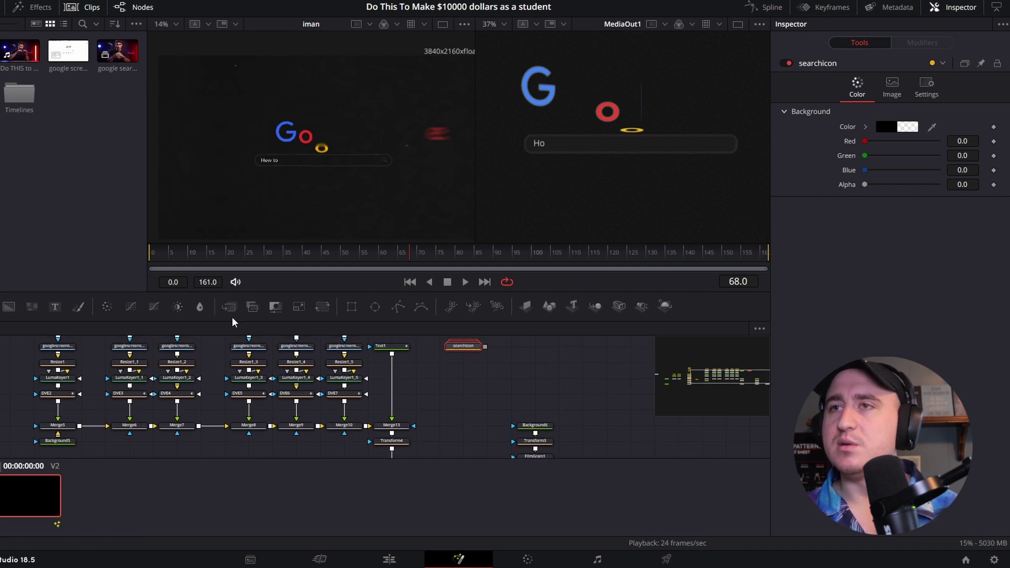
pyautogui.moveTo(229, 306); pyautogui.dragTo(437, 425)
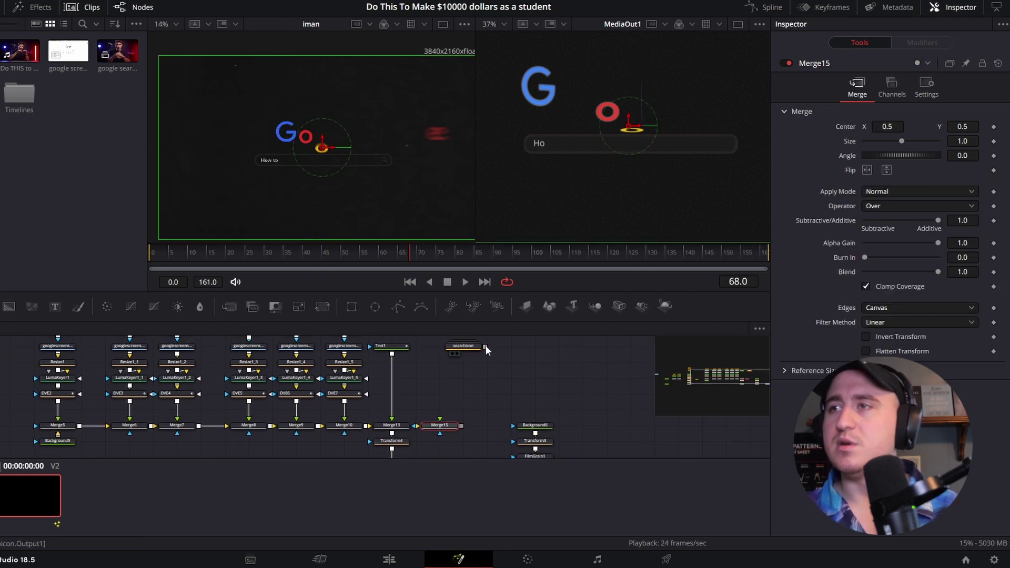
pyautogui.moveTo(485, 345); pyautogui.dragTo(283, 442)
pyautogui.click(392, 440)
pyautogui.scroll(-1, 395, 441)
pyautogui.moveTo(248, 427); pyautogui.dragTo(331, 445)
pyautogui.click(377, 392)
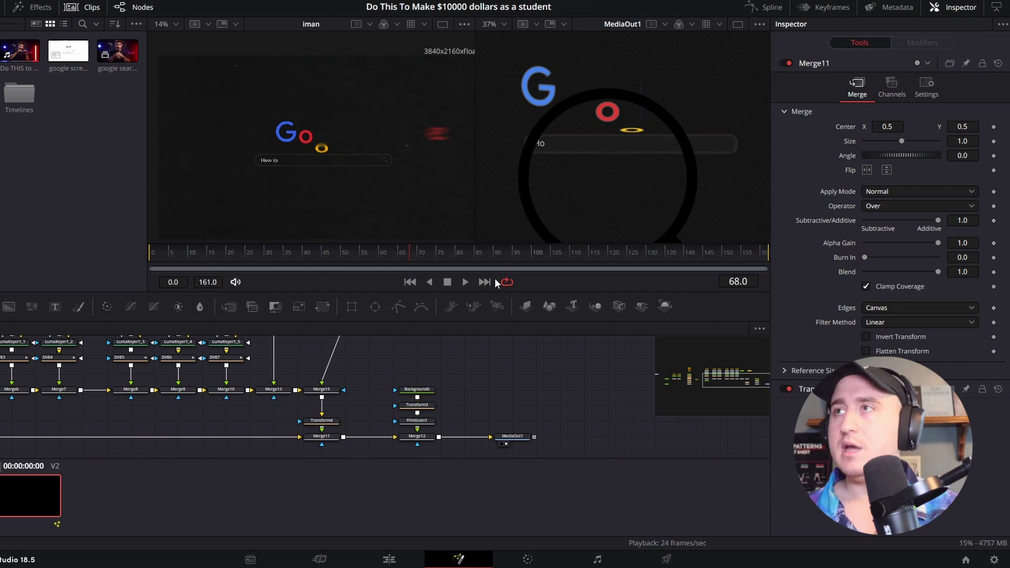
# - Line up the searchicon group above Merge15 and insert a Transform node after it
pyautogui.scroll(-4, 628, 133)
pyautogui.scroll(2, 627, 132)
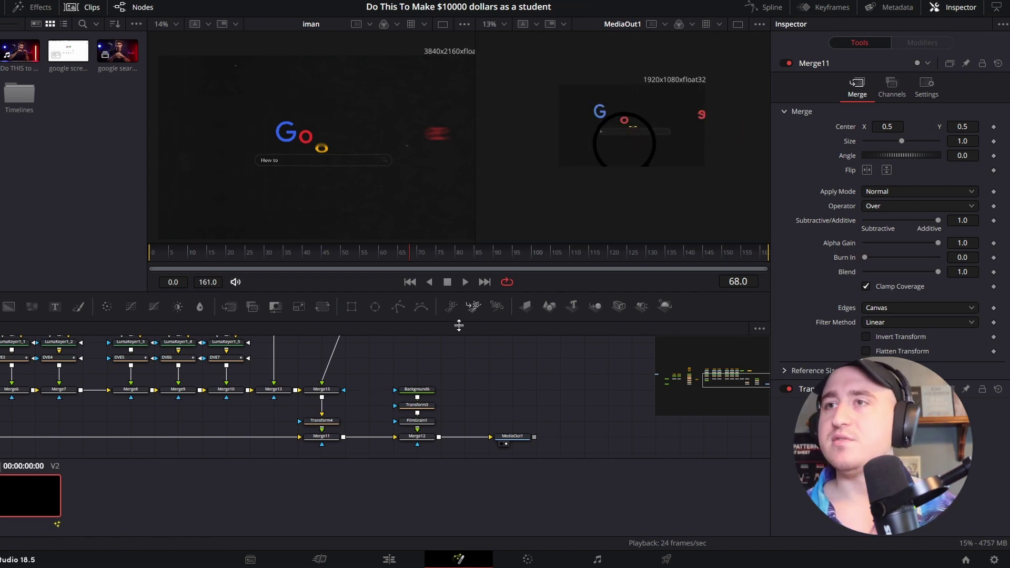
pyautogui.scroll(3, 374, 388)
pyautogui.moveTo(304, 371); pyautogui.dragTo(280, 371)
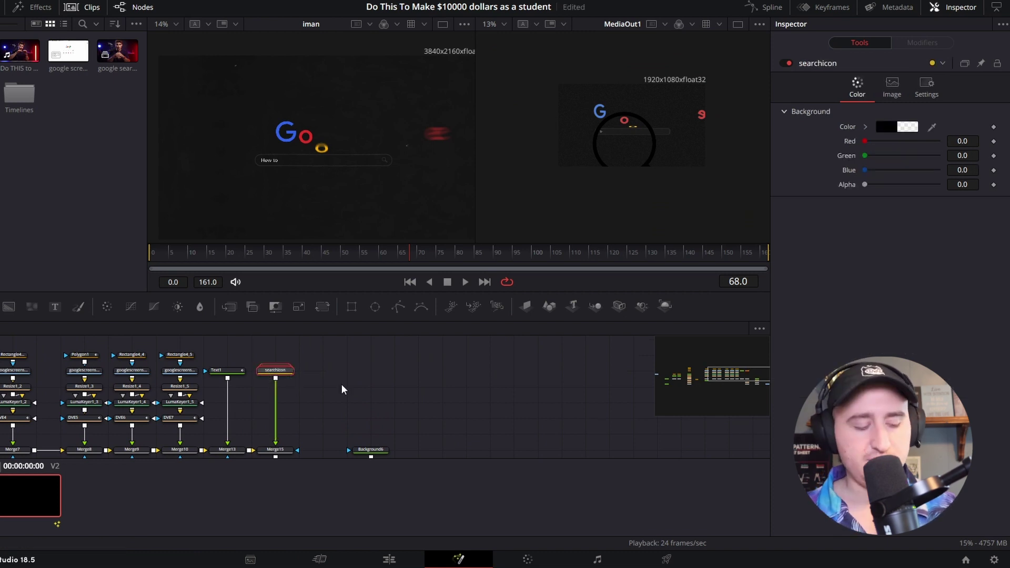
pyautogui.hotkey('shift', 'space')
pyautogui.write('trans')
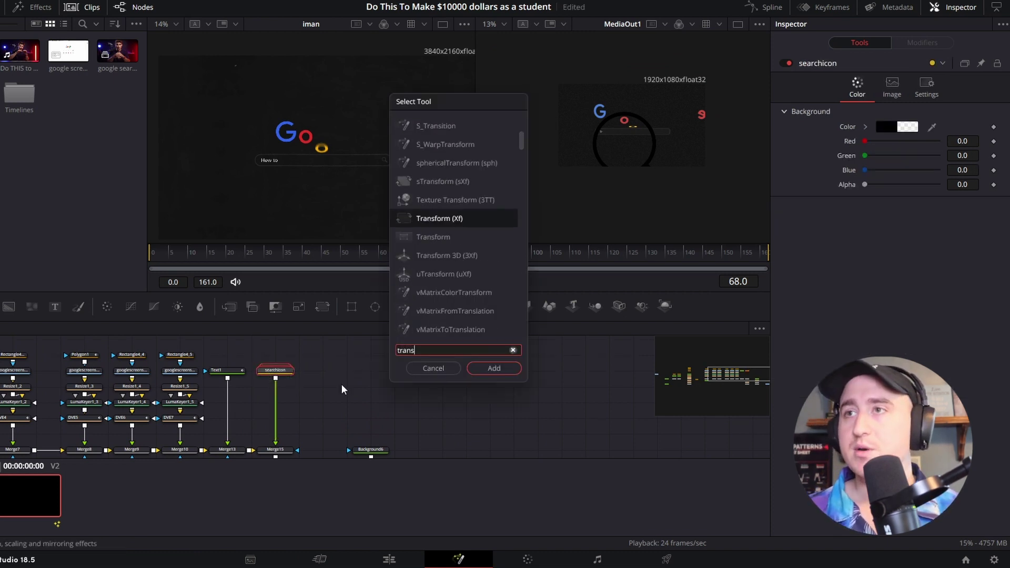
pyautogui.press('Return')
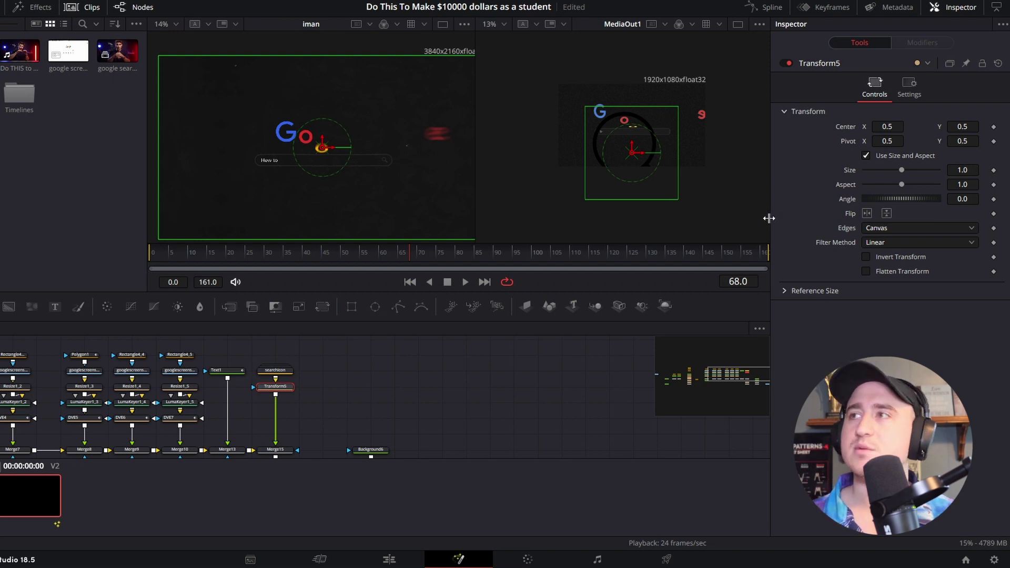
# - Fit the magnifying glass inside the search bar's right end, with size about 0.048 and center about 0.864, 0.729
pyautogui.moveTo(955, 170); pyautogui.dragTo(923, 170)
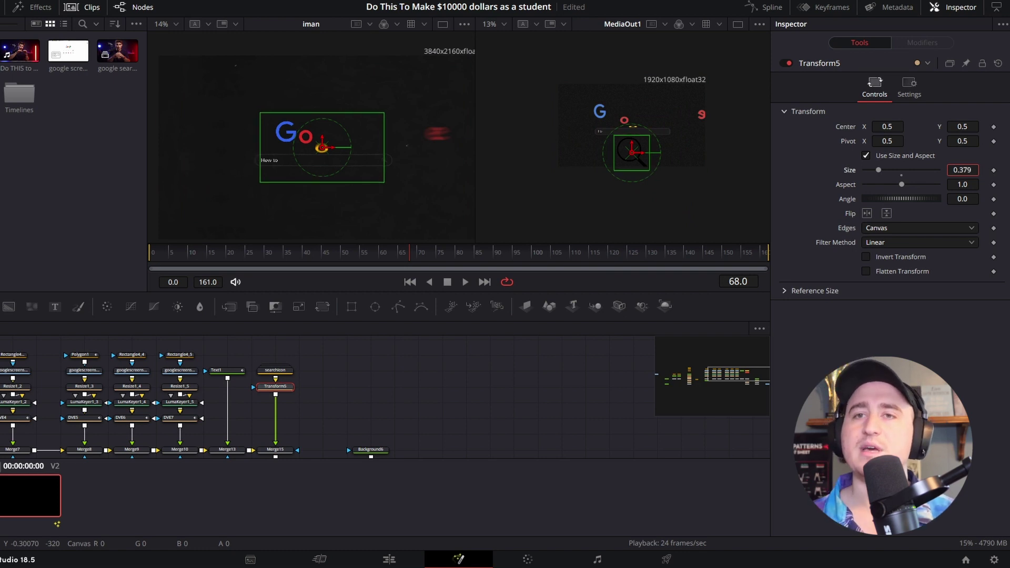
pyautogui.moveTo(923, 170); pyautogui.dragTo(955, 169)
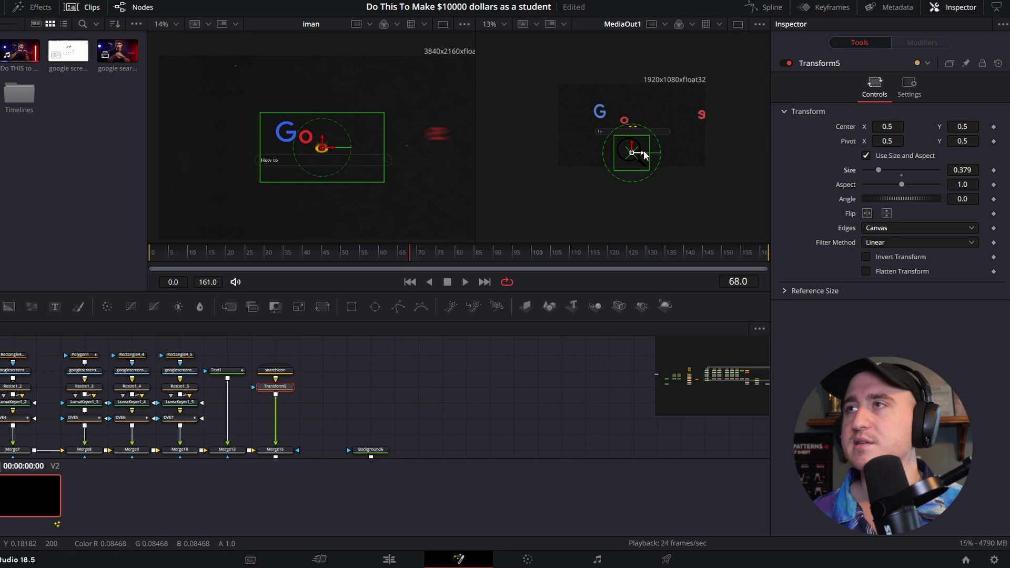
pyautogui.scroll(2, 646, 149)
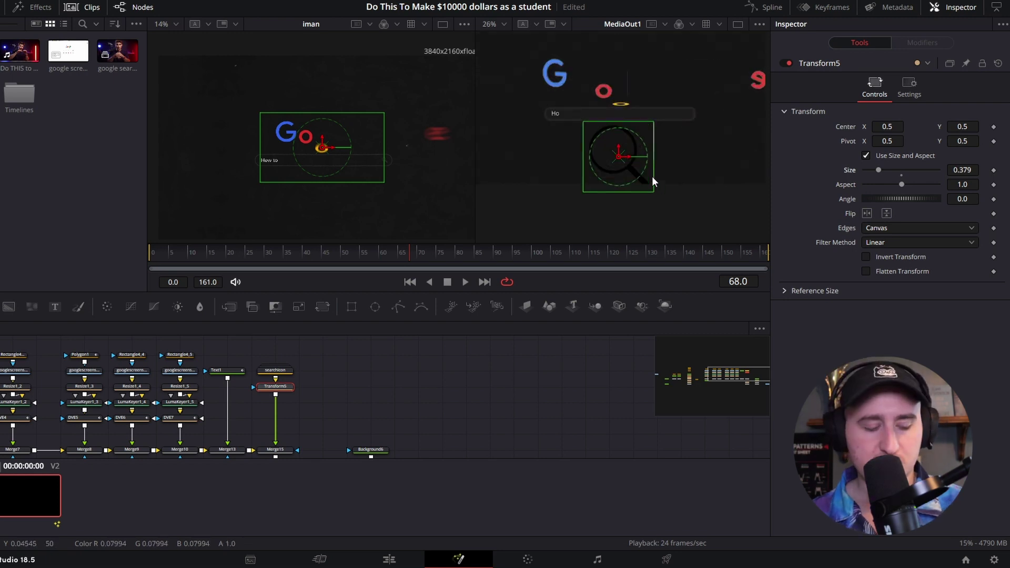
pyautogui.moveTo(652, 178); pyautogui.dragTo(683, 113)
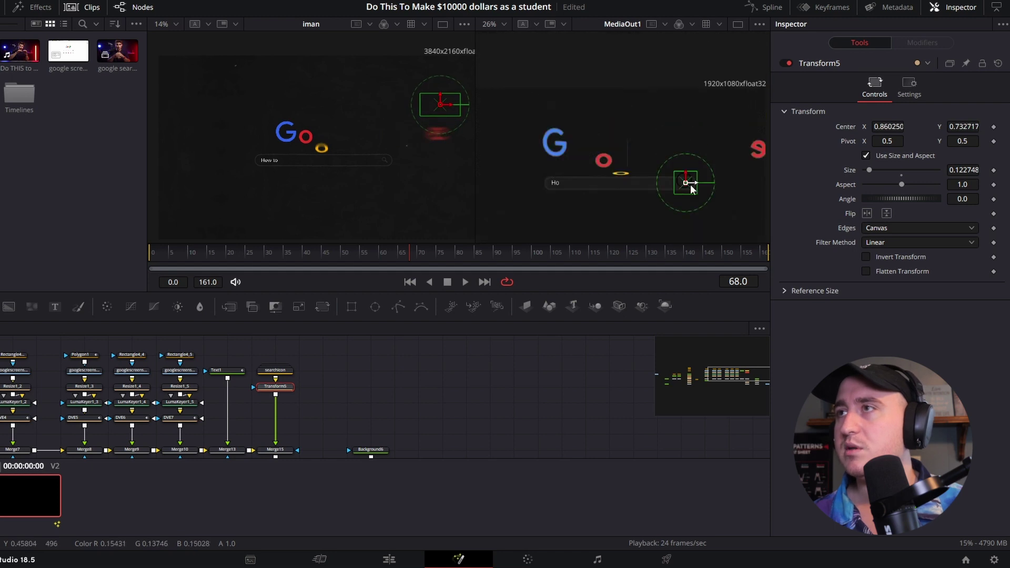
pyautogui.scroll(8, 690, 185)
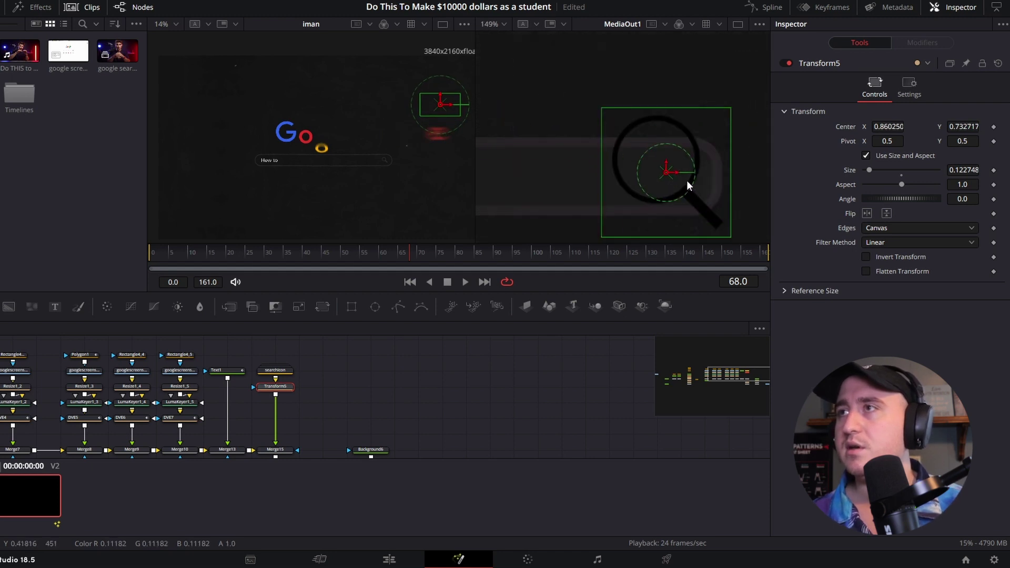
pyautogui.moveTo(730, 188); pyautogui.dragTo(670, 175)
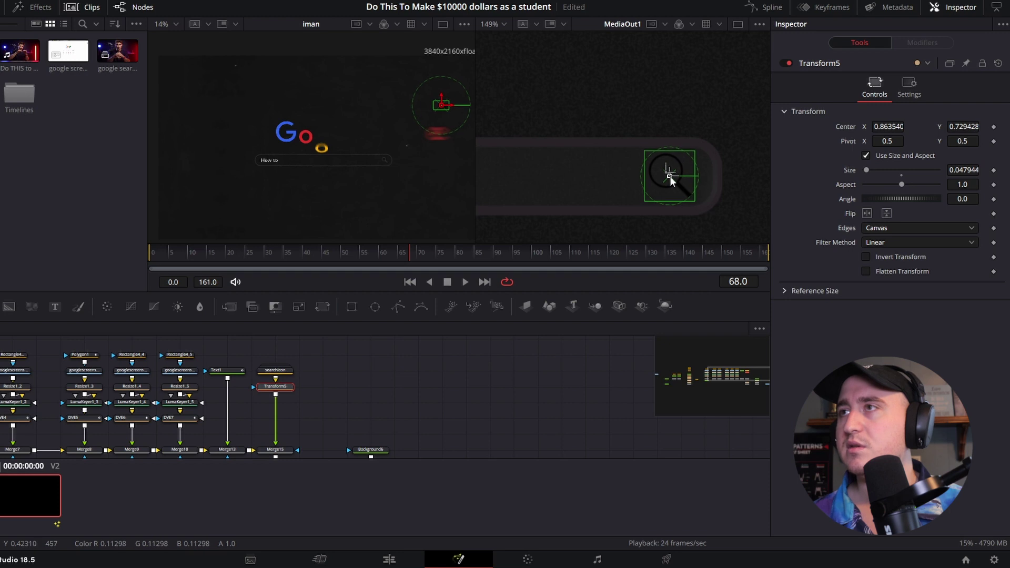
pyautogui.scroll(-4, 711, 169)
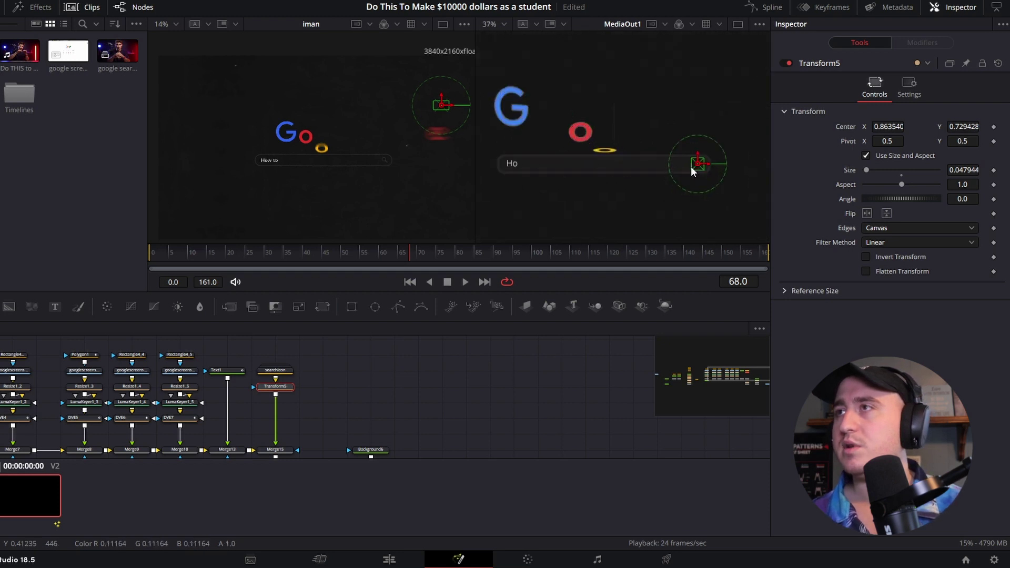
pyautogui.scroll(2, 691, 170)
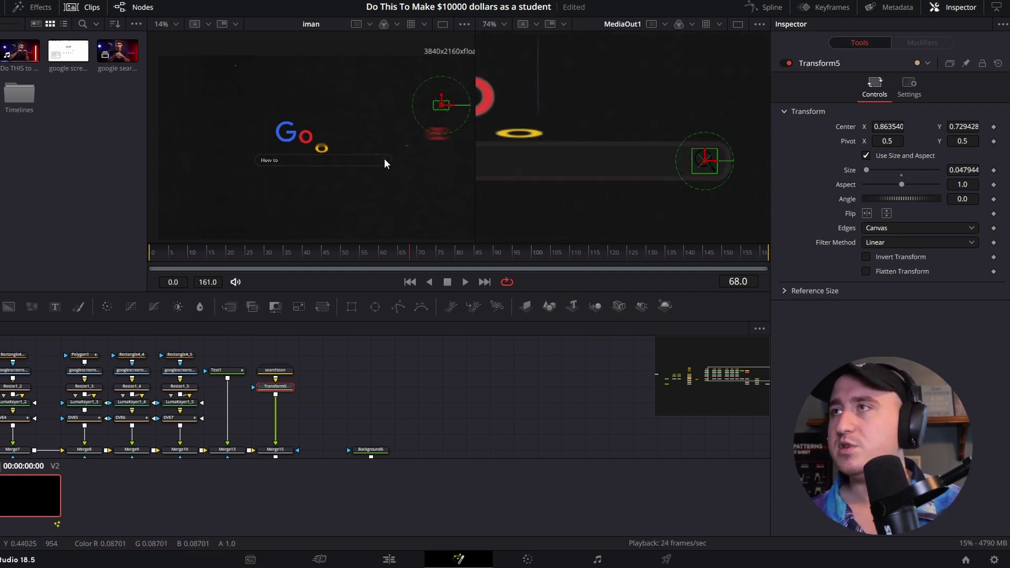
# - Move the searchicon group farther above its Transform, expand it, and select path1 to examine the icon's outline
pyautogui.moveTo(282, 375); pyautogui.dragTo(291, 349)
pyautogui.scroll(3, 322, 395)
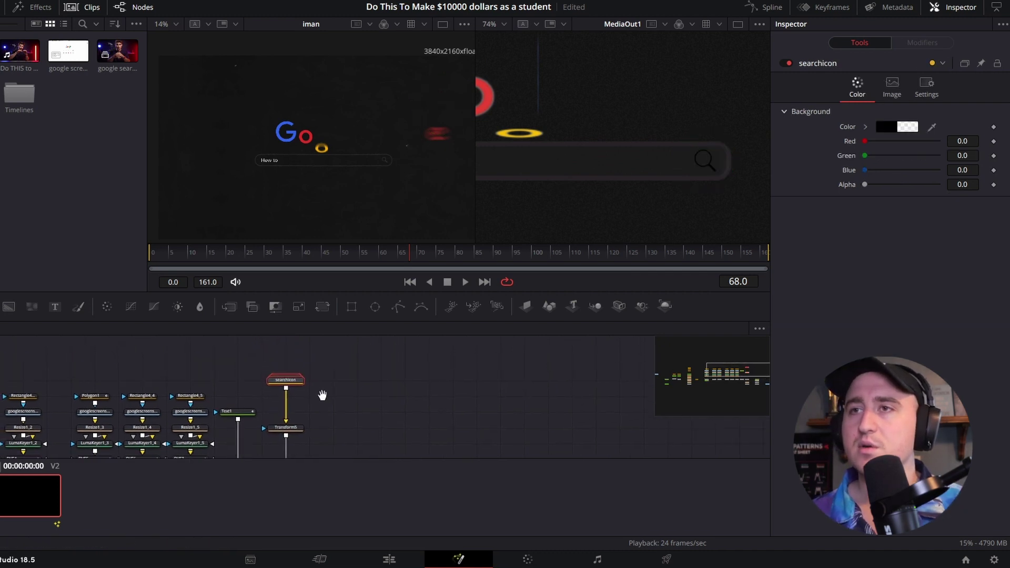
pyautogui.click(290, 373)
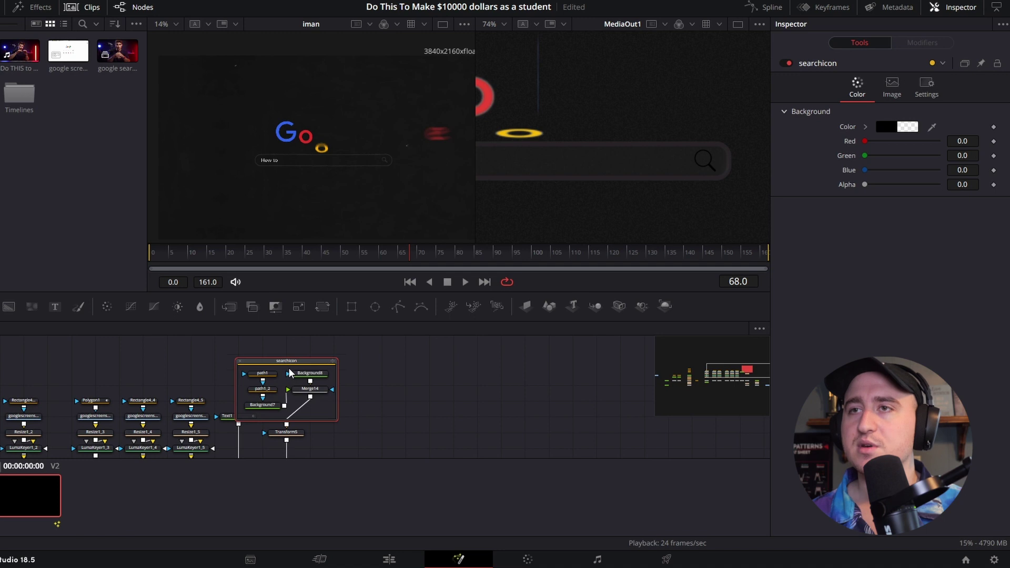
pyautogui.click(263, 373)
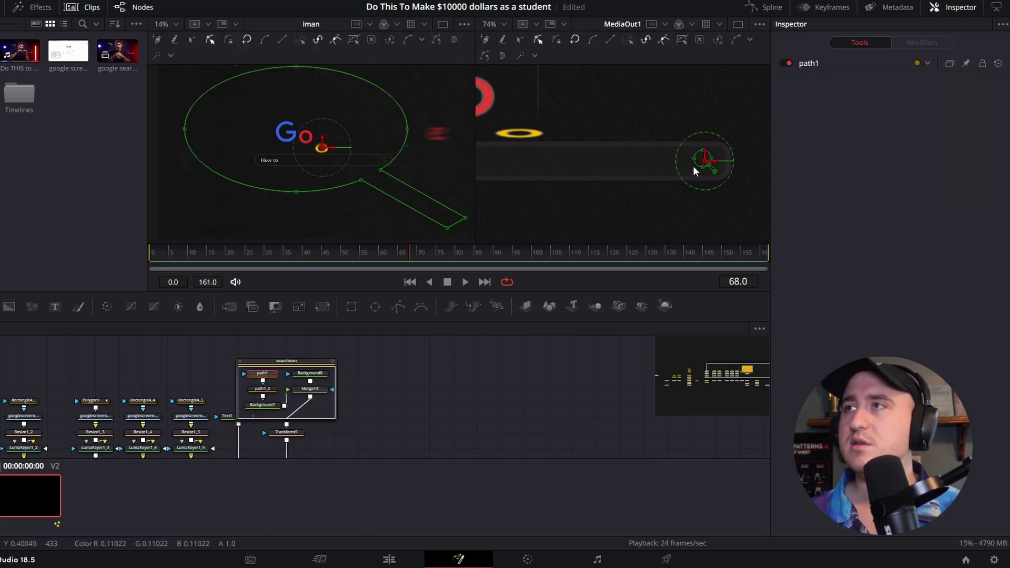
pyautogui.scroll(6, 705, 158)
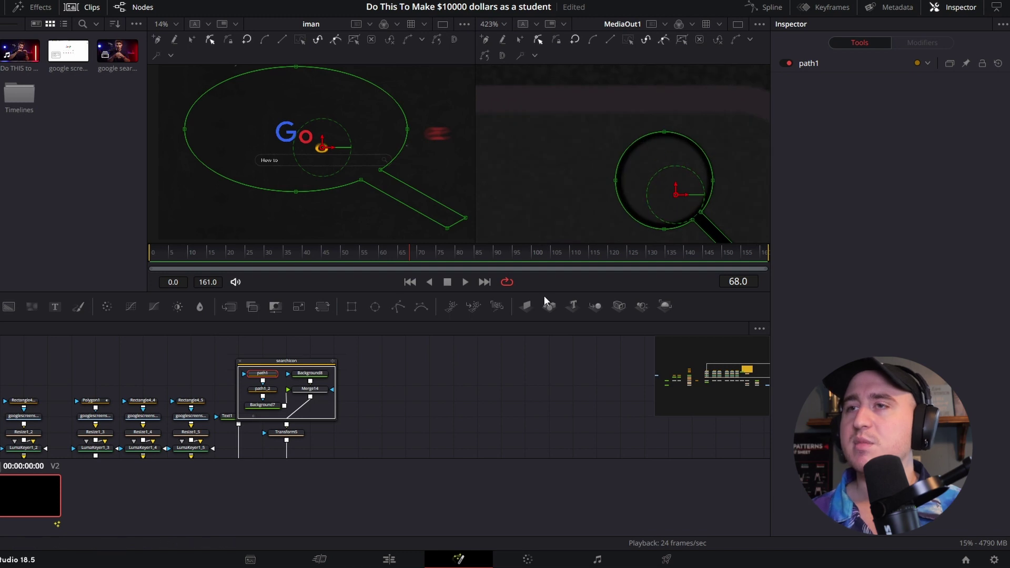
# - Sample Background7's color from the reference clip as dark grey, about 0.082 per channel, and compare the icon with the reference
pyautogui.click(265, 409)
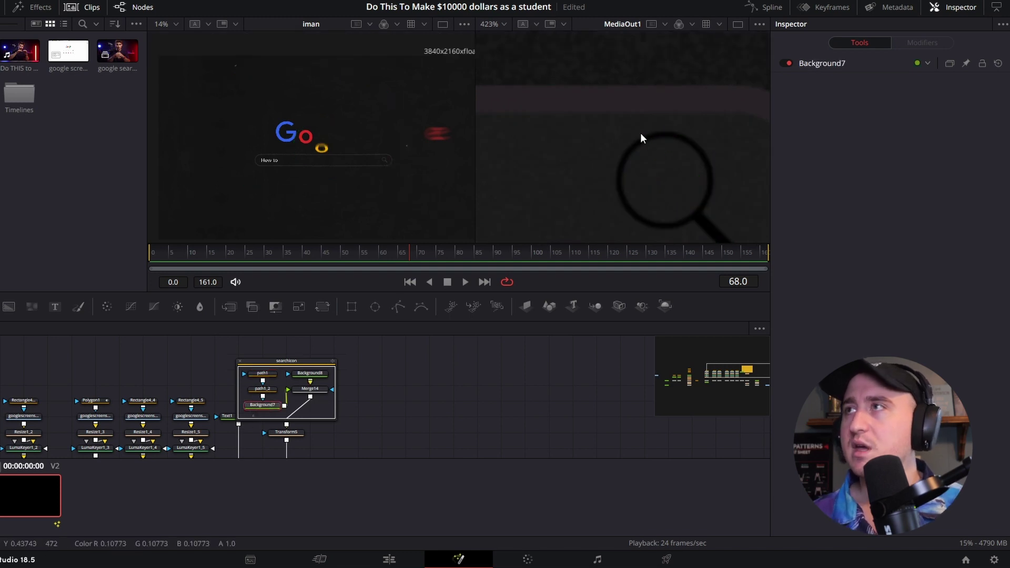
pyautogui.click(870, 65)
pyautogui.moveTo(932, 181); pyautogui.dragTo(397, 153)
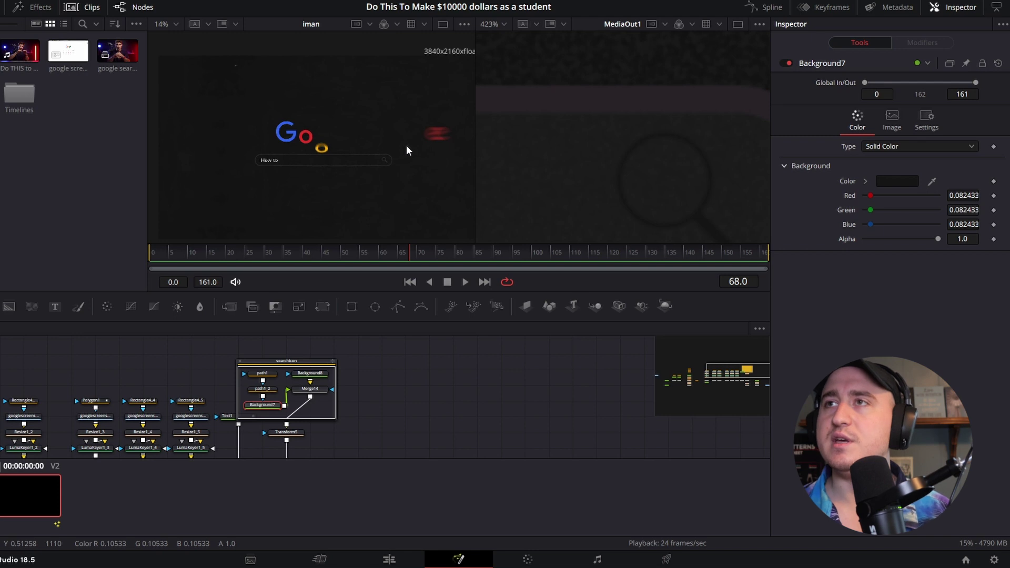
pyautogui.scroll(-2, 407, 146)
pyautogui.scroll(-3, 653, 156)
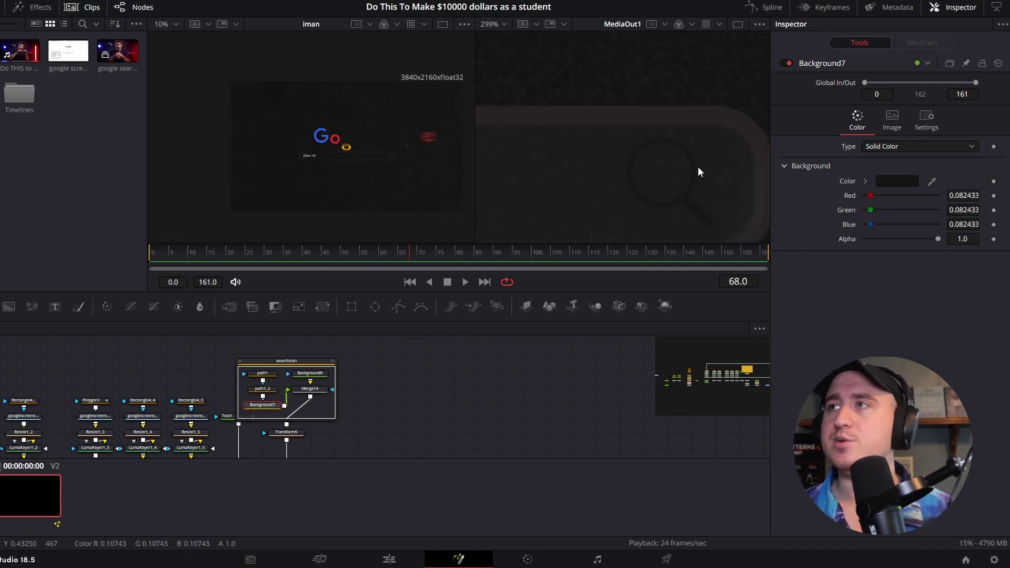
pyautogui.scroll(1, 599, 142)
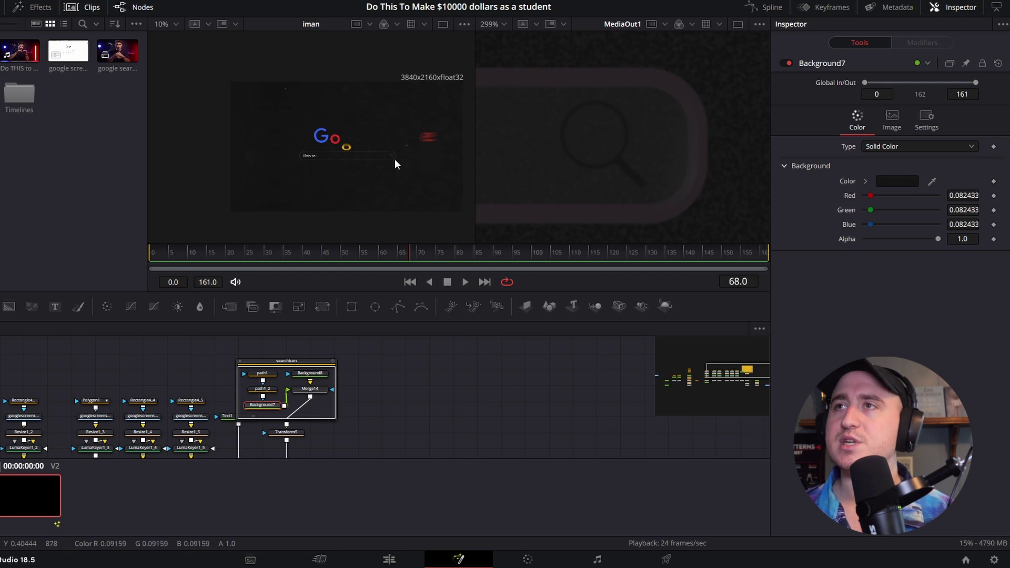
# - Resample Background7's color from the reference clip's search icon as grey, about 0.169 per channel, and collapse the searchicon group
pyautogui.scroll(12, 397, 163)
pyautogui.scroll(2, 378, 155)
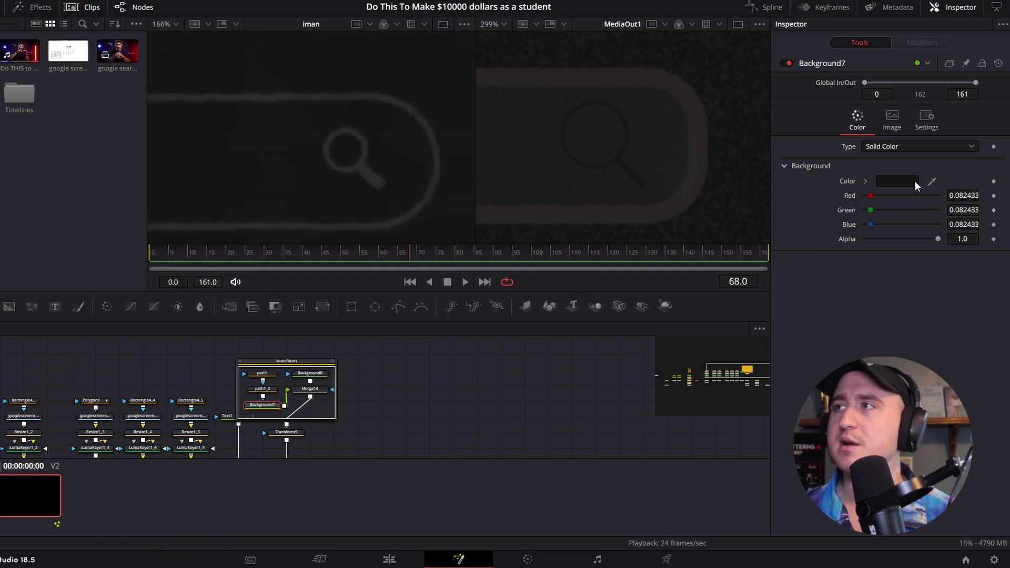
pyautogui.moveTo(932, 181); pyautogui.dragTo(417, 174)
pyautogui.scroll(-2, 618, 132)
pyautogui.scroll(-10, 618, 131)
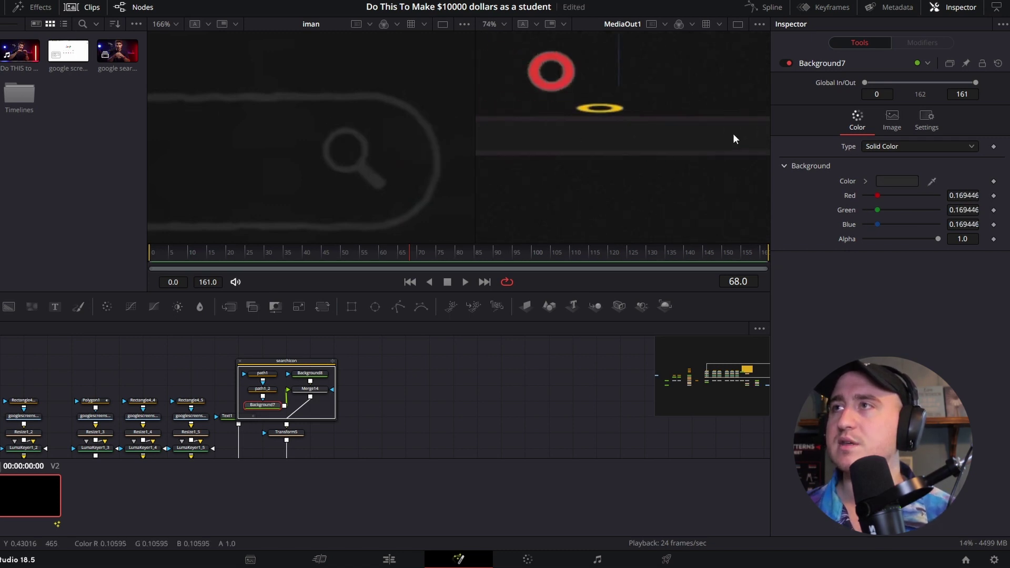
pyautogui.moveTo(563, 142); pyautogui.dragTo(607, 151)
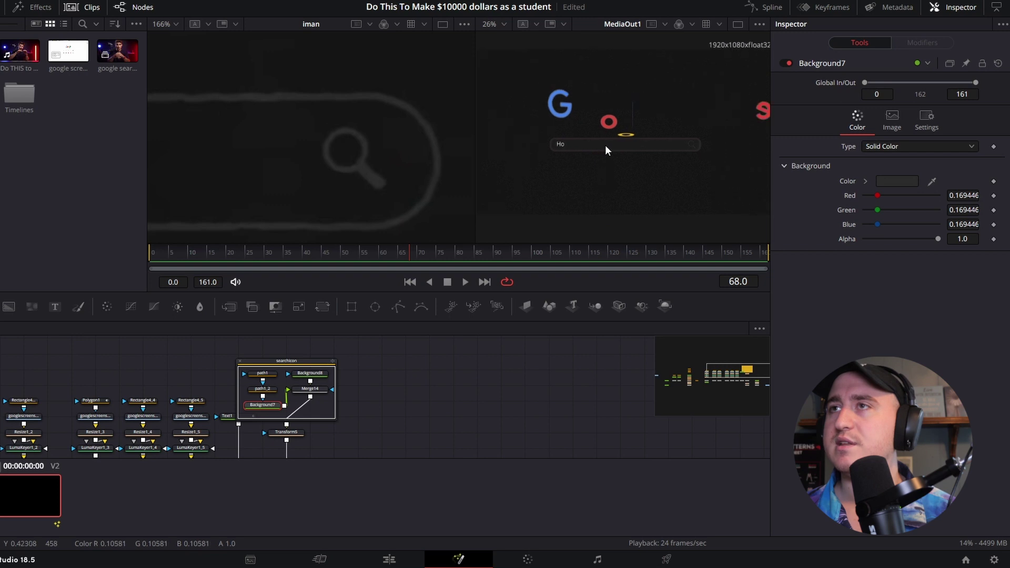
pyautogui.scroll(3, 670, 161)
pyautogui.scroll(-3, 668, 131)
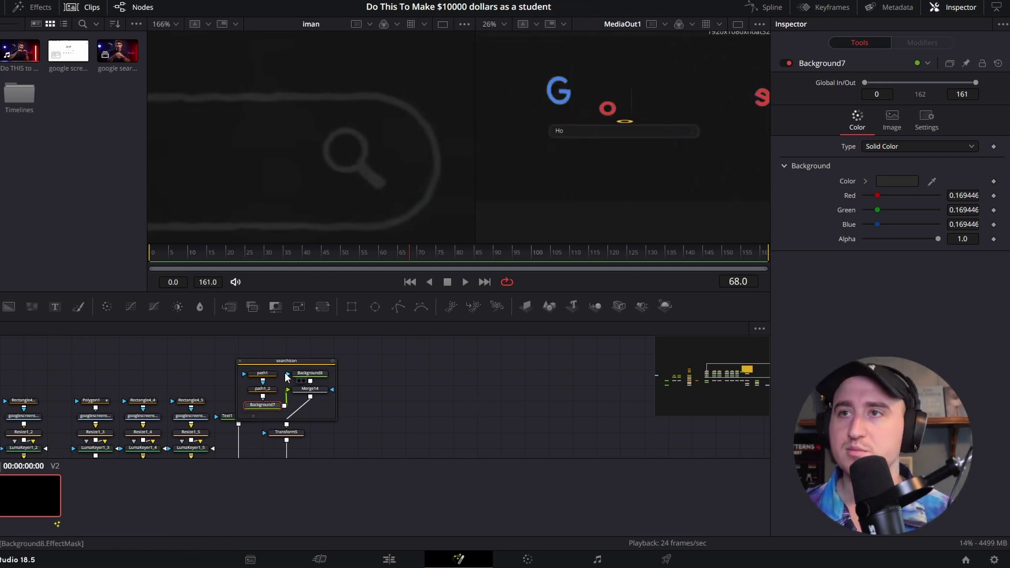
pyautogui.click(240, 361)
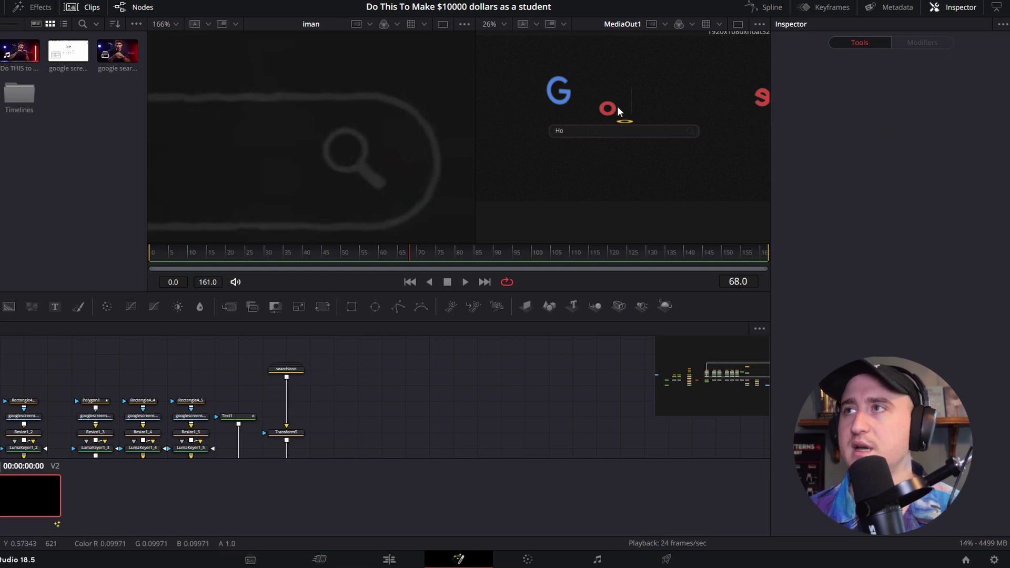
# - Scrub back to frame 54 and forward to frame 92, comparing the whole animation with the reference clip
pyautogui.scroll(-1, 649, 112)
pyautogui.scroll(-1, 643, 115)
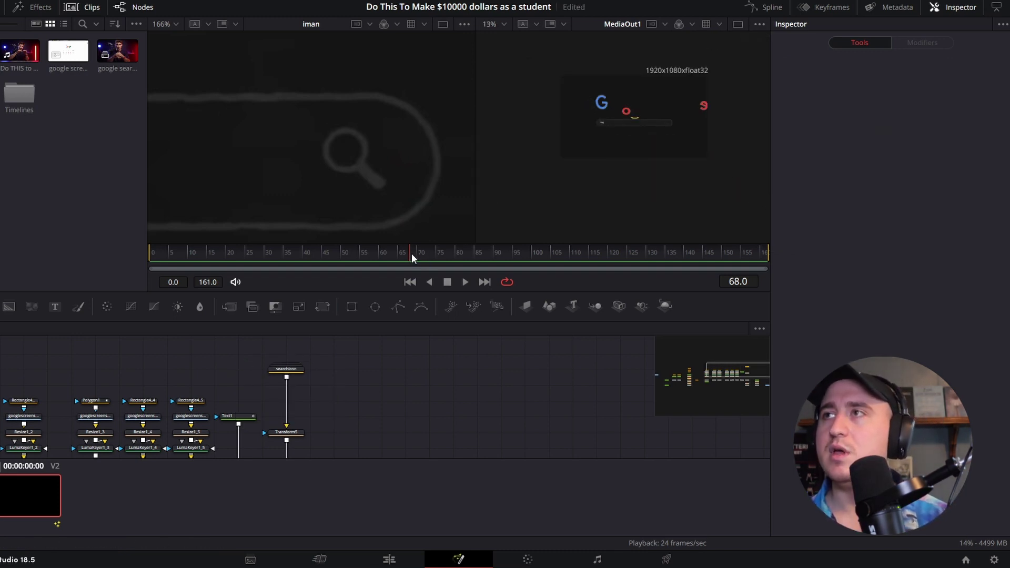
pyautogui.moveTo(411, 253); pyautogui.dragTo(360, 256)
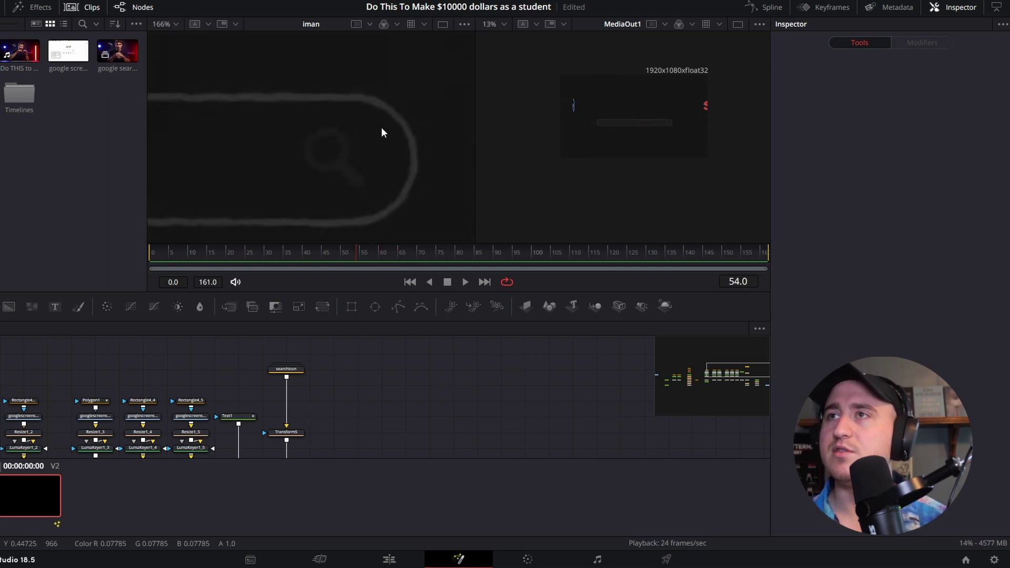
pyautogui.scroll(-5, 381, 127)
pyautogui.scroll(-2, 381, 126)
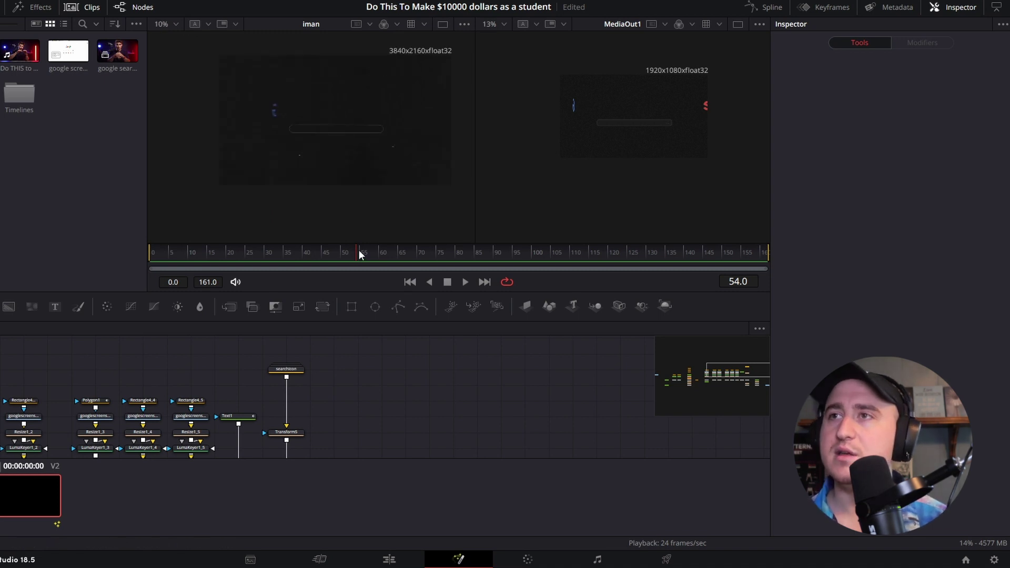
pyautogui.moveTo(360, 255); pyautogui.dragTo(500, 263)
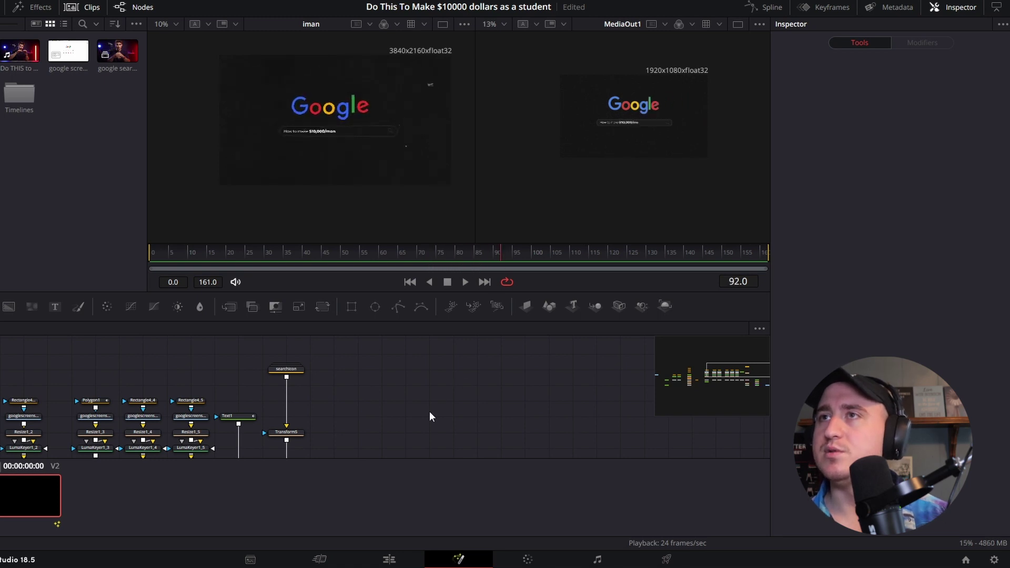
# - Move MediaOut1 farther away from Merge12 and insert a DVE node between them
pyautogui.moveTo(429, 417); pyautogui.dragTo(361, 322)
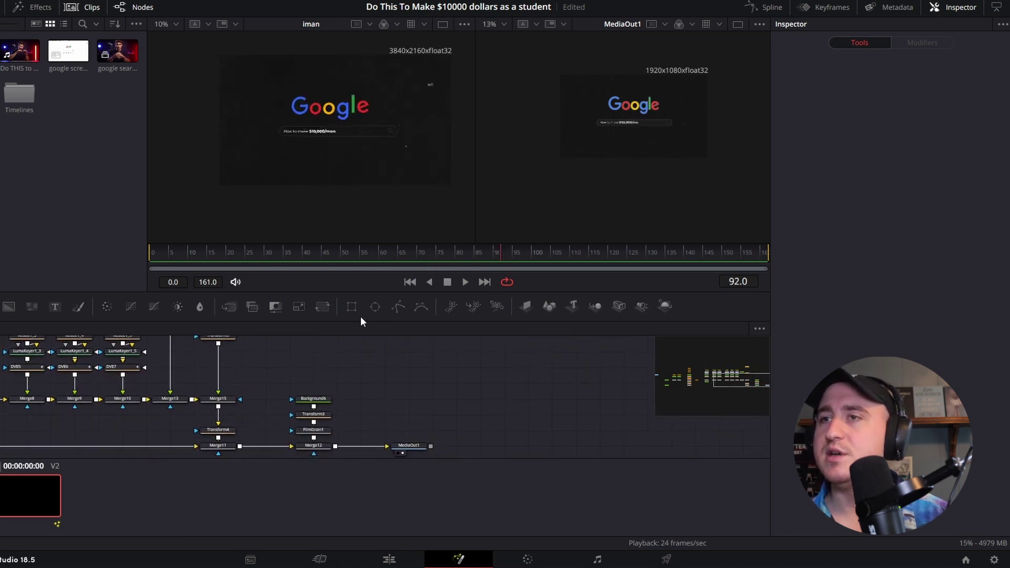
pyautogui.click(408, 446)
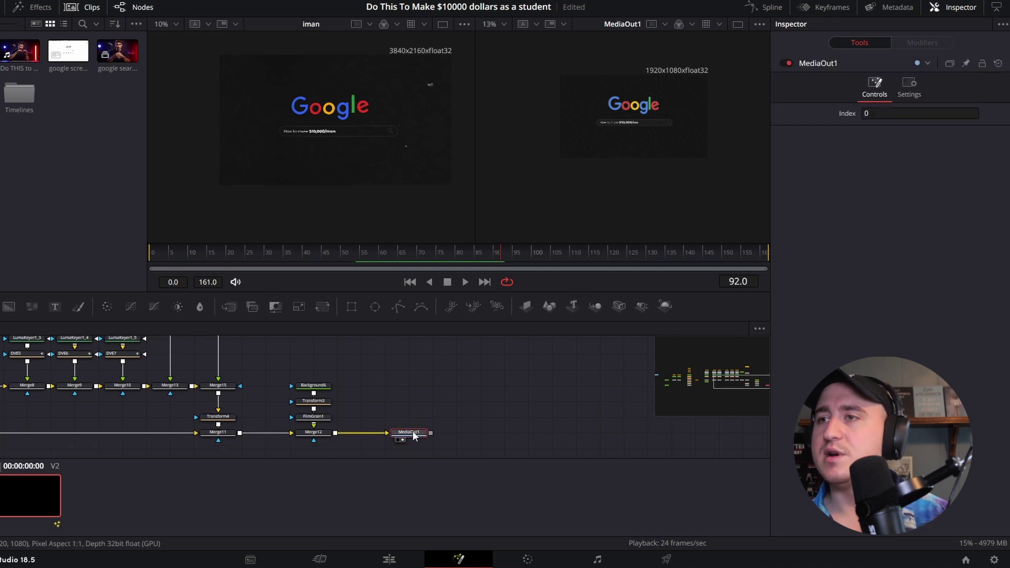
pyautogui.moveTo(413, 434); pyautogui.dragTo(543, 434)
pyautogui.moveTo(321, 367); pyautogui.dragTo(471, 443)
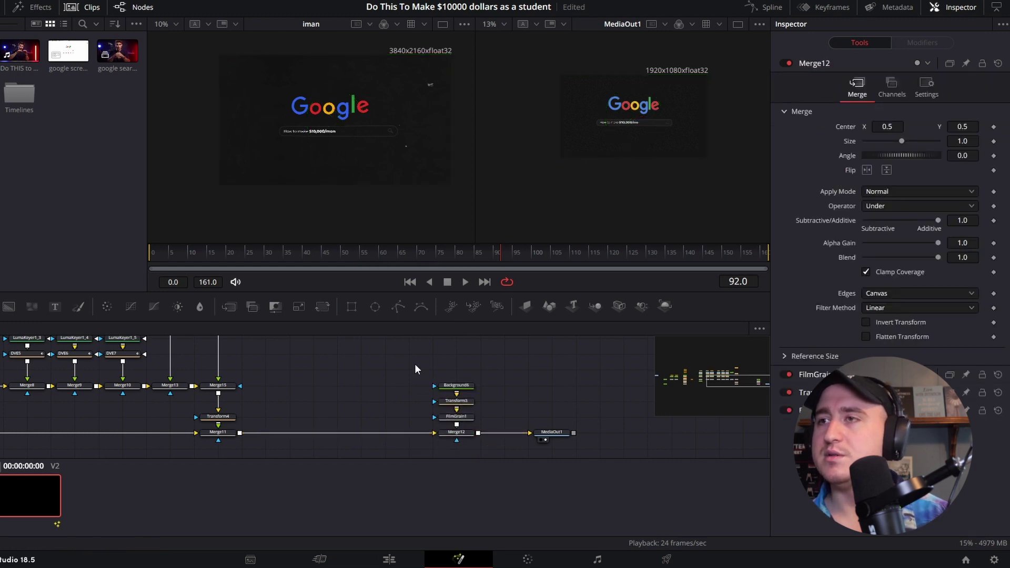
pyautogui.moveTo(415, 365); pyautogui.dragTo(303, 435)
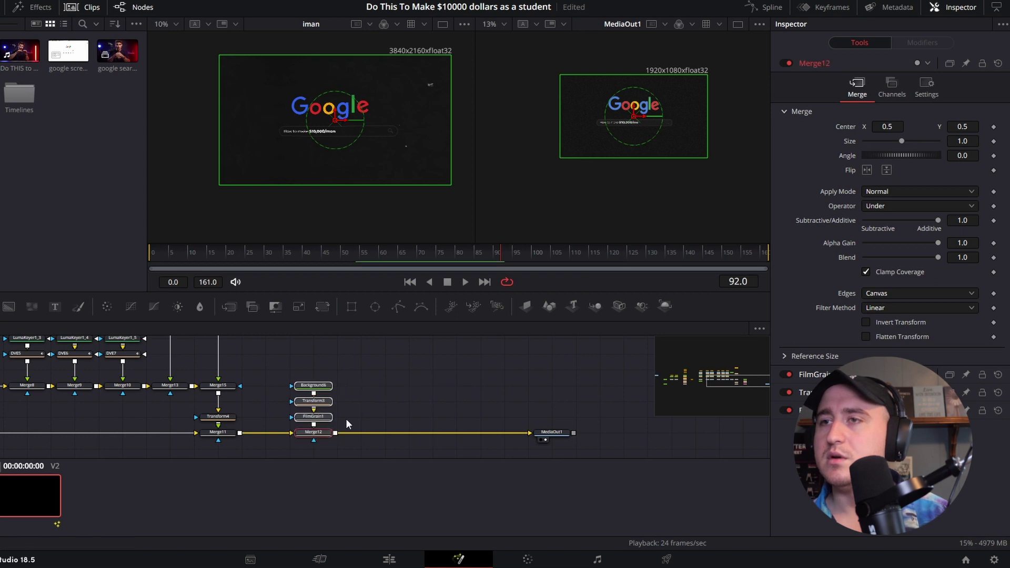
pyautogui.click(349, 424)
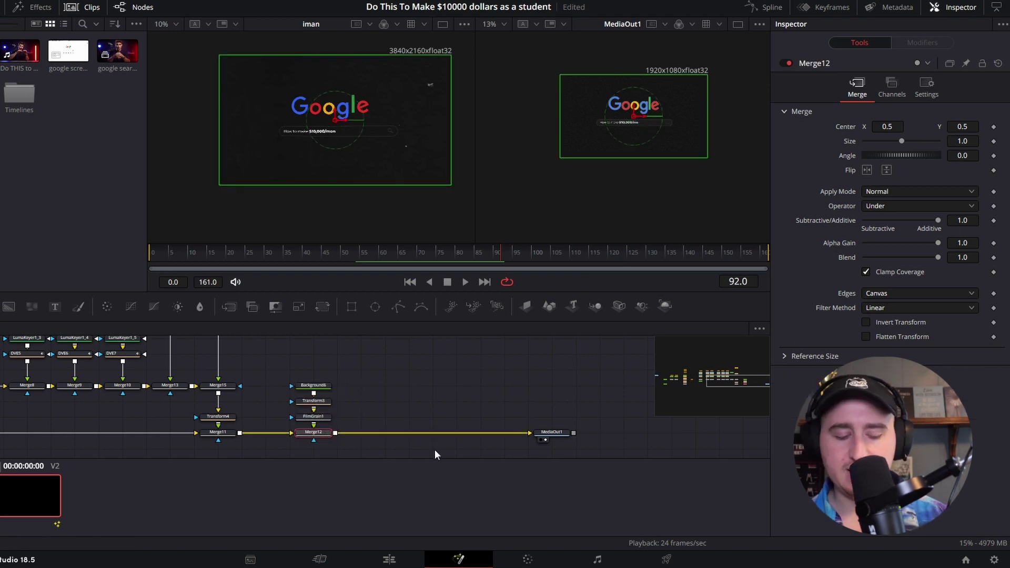
pyautogui.hotkey('shift', 'space')
pyautogui.write('d')
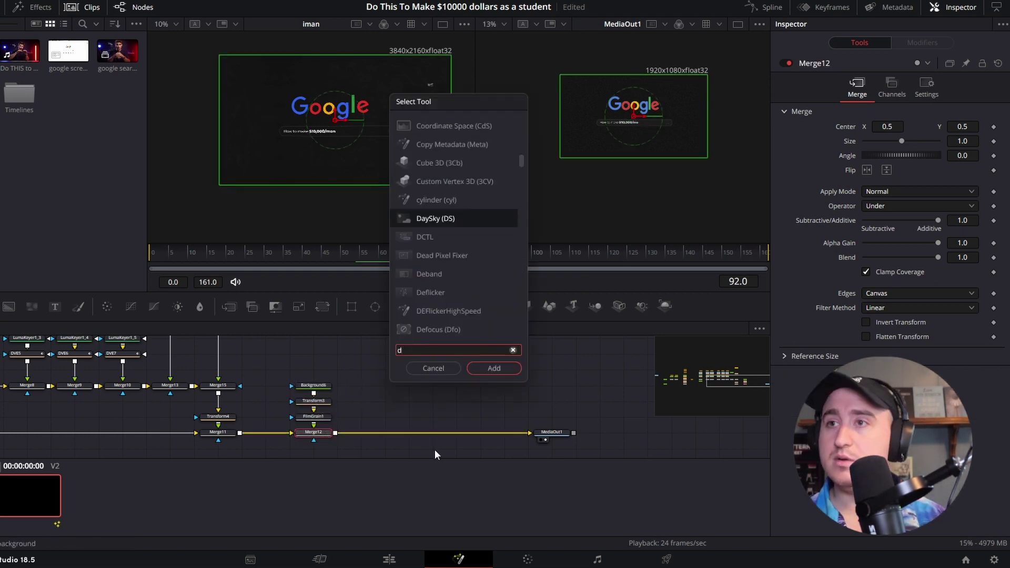
pyautogui.write('ve')
pyautogui.press('Return')
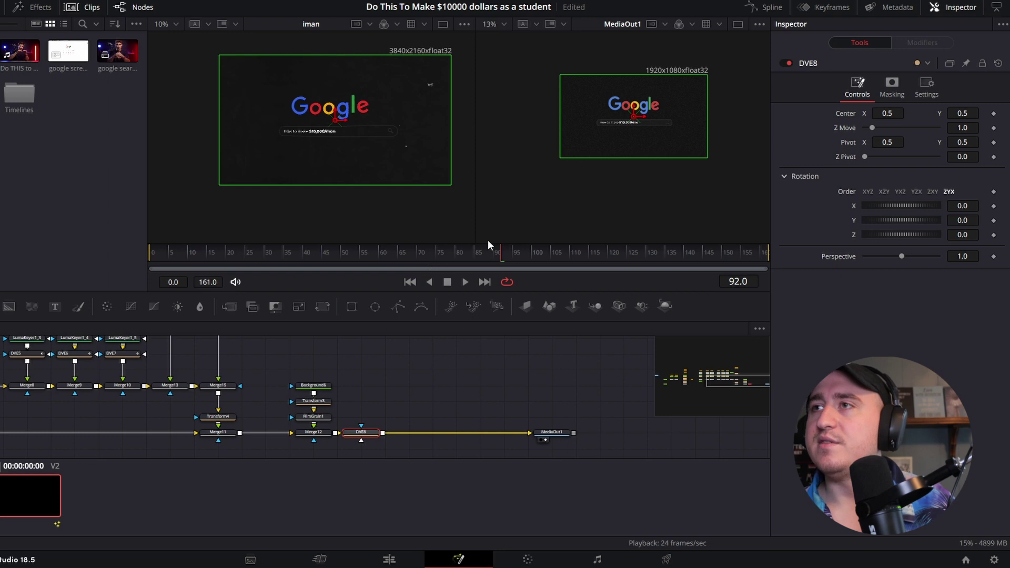
# - Add keyframes at frame 55 for DVE8's Center, Z Move, Pivot, Z Pivot and X, Y and Z rotation
pyautogui.moveTo(500, 257); pyautogui.dragTo(386, 282)
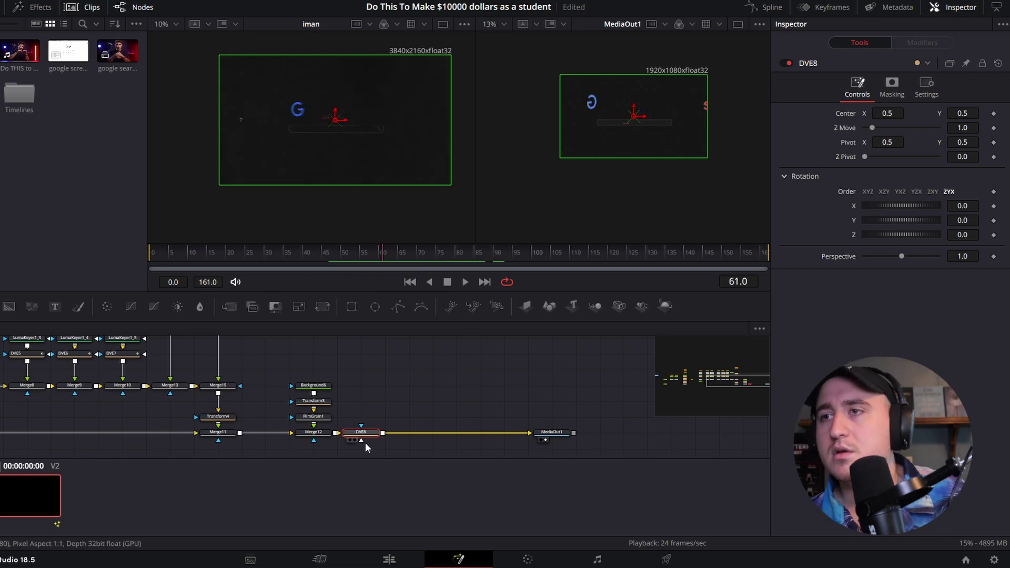
pyautogui.moveTo(384, 254); pyautogui.dragTo(361, 289)
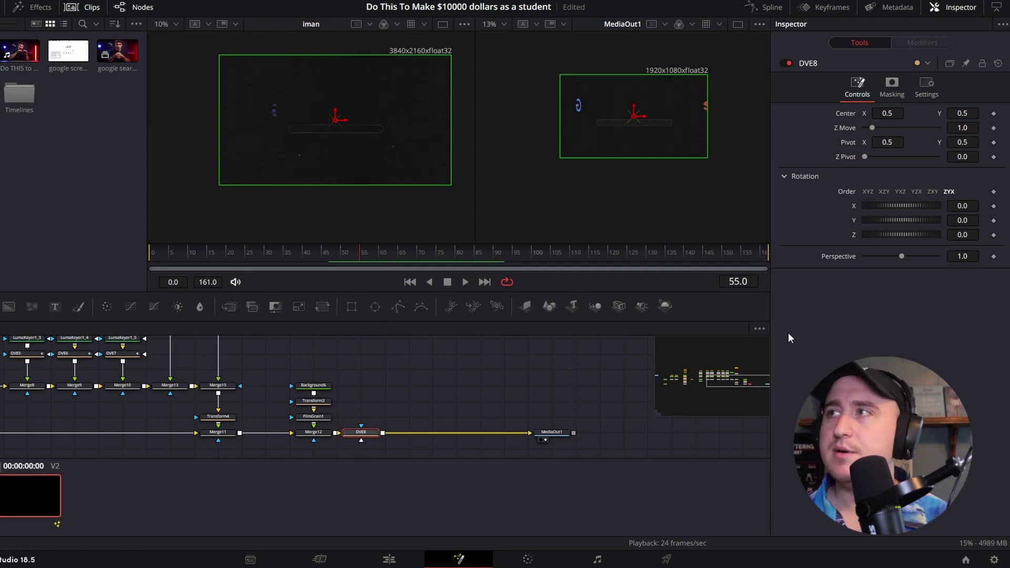
pyautogui.click(994, 113)
pyautogui.click(994, 128)
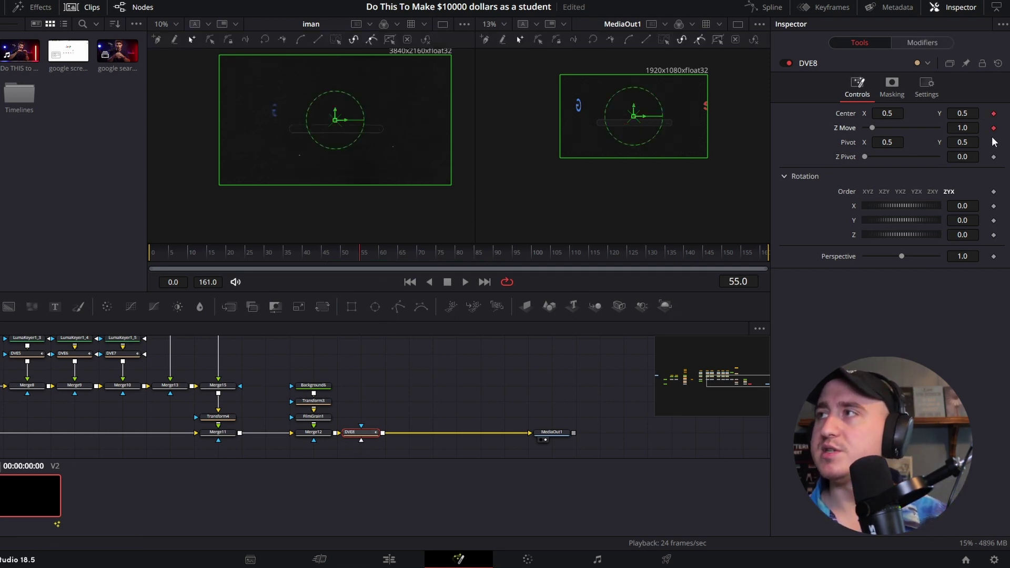
pyautogui.click(994, 142)
pyautogui.click(994, 157)
pyautogui.click(994, 206)
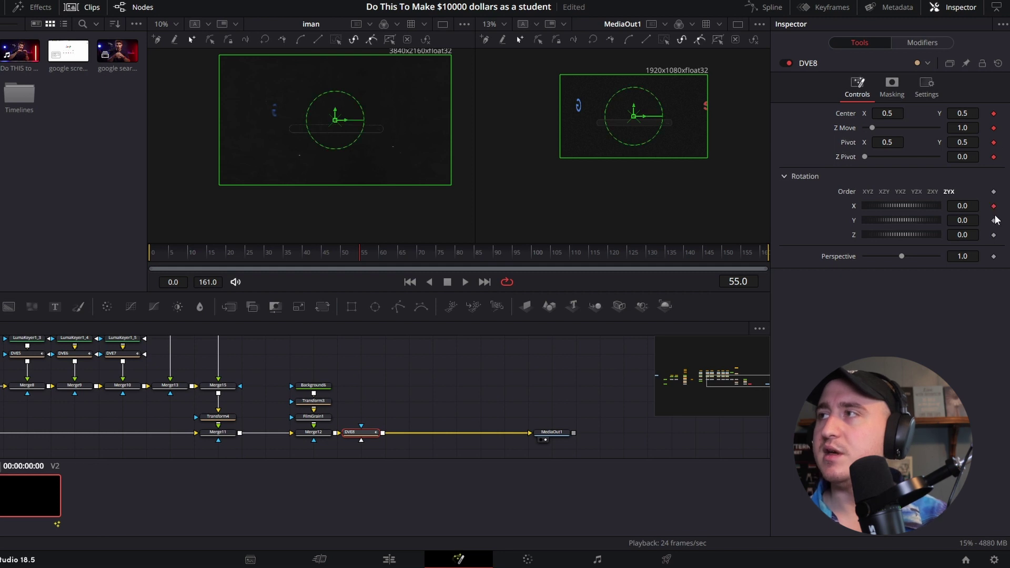
pyautogui.click(994, 220)
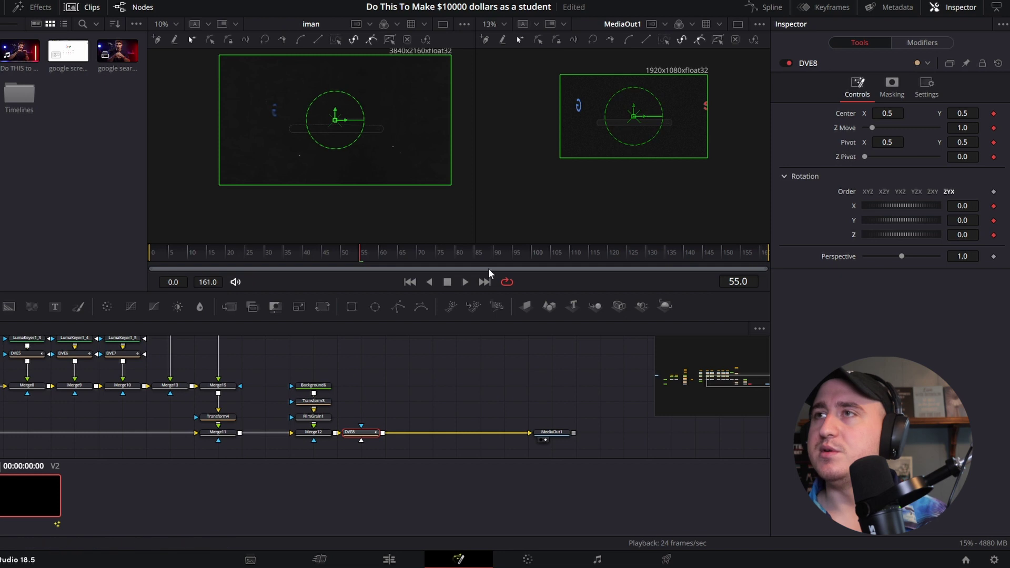
# - Add keyframes at frame 128 for DVE8's Center, Z Move, Pivot, Z Pivot and X, Y and Z rotation
pyautogui.moveTo(361, 254); pyautogui.dragTo(639, 291)
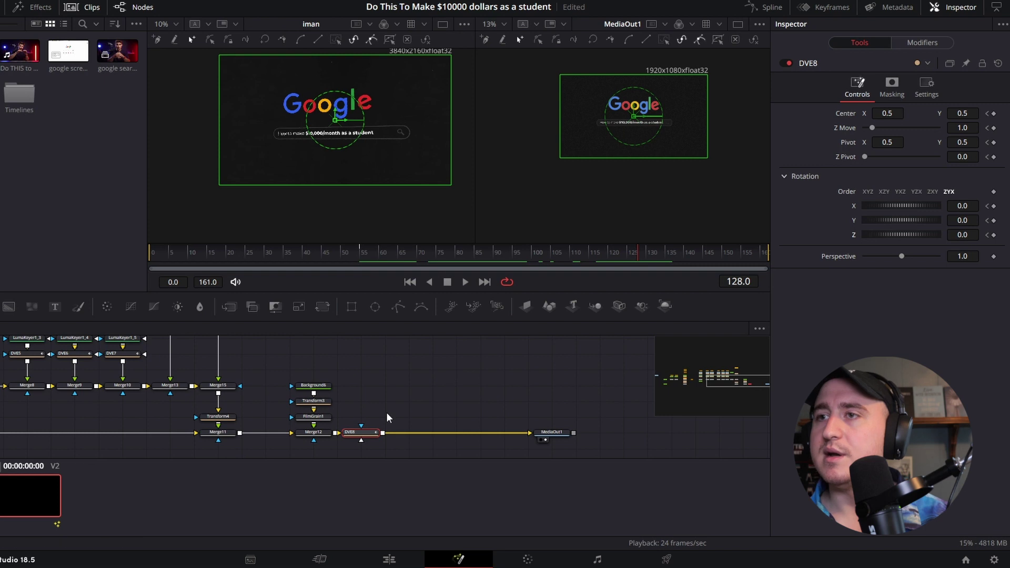
pyautogui.click(994, 113)
pyautogui.click(994, 127)
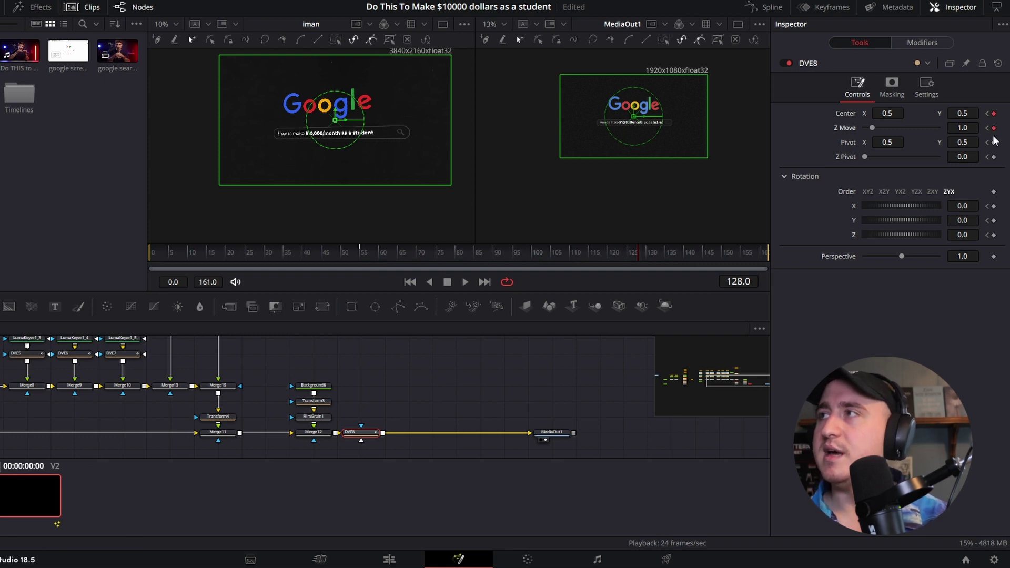
pyautogui.click(993, 142)
pyautogui.click(994, 157)
pyautogui.click(994, 206)
pyautogui.click(994, 220)
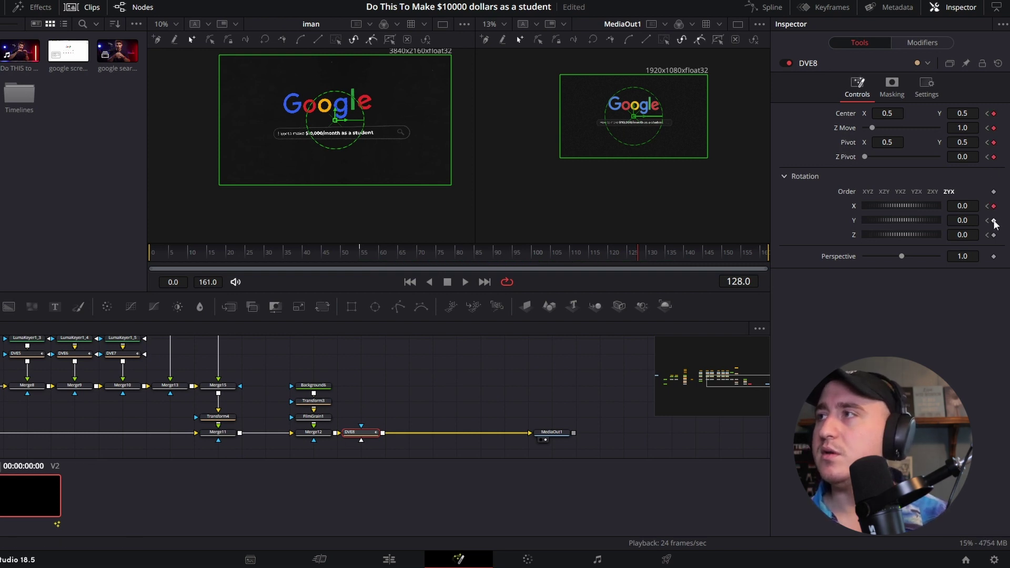
pyautogui.click(994, 235)
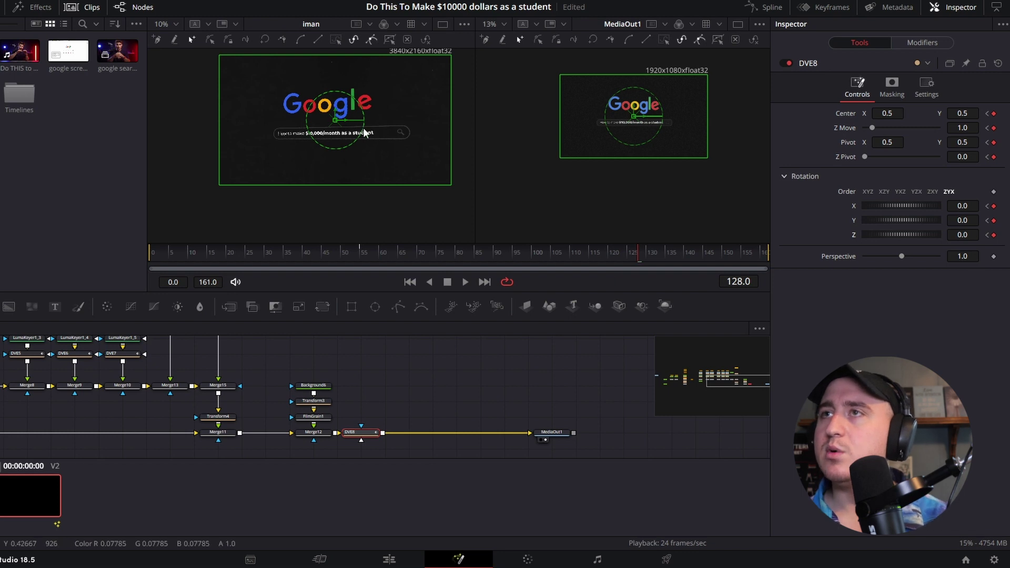
# - Set DVE8's Y rotation to -23.3 at frame 128 to match the reference's tilt, and compare both views
pyautogui.scroll(2, 364, 131)
pyautogui.scroll(-2, 359, 122)
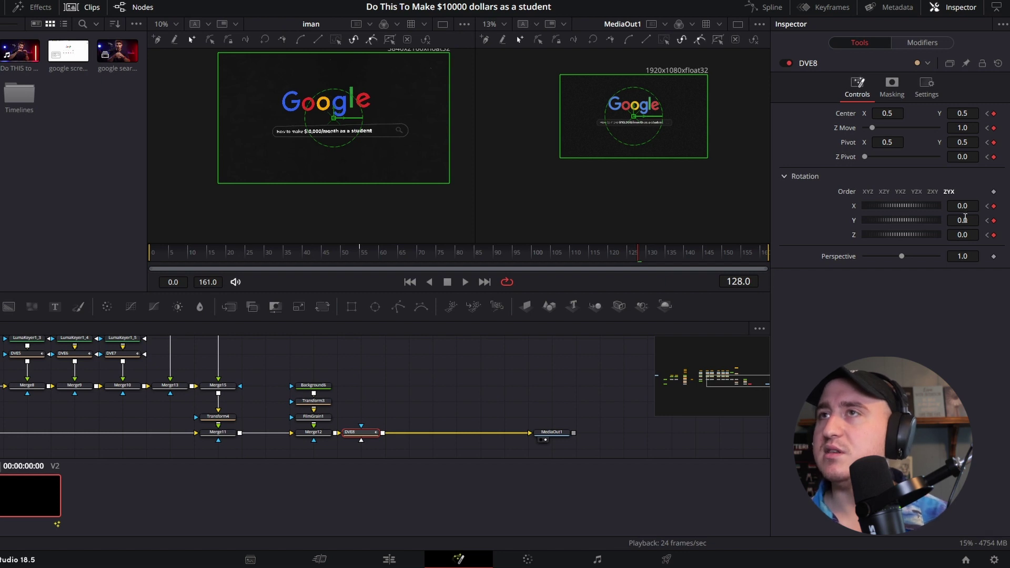
pyautogui.moveTo(966, 218); pyautogui.dragTo(934, 219)
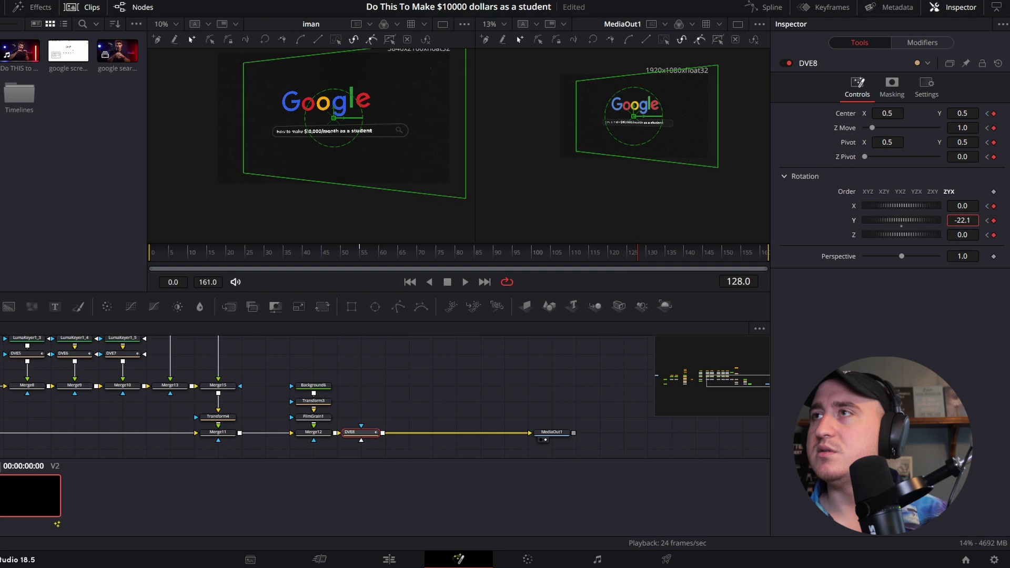
pyautogui.scroll(5, 628, 112)
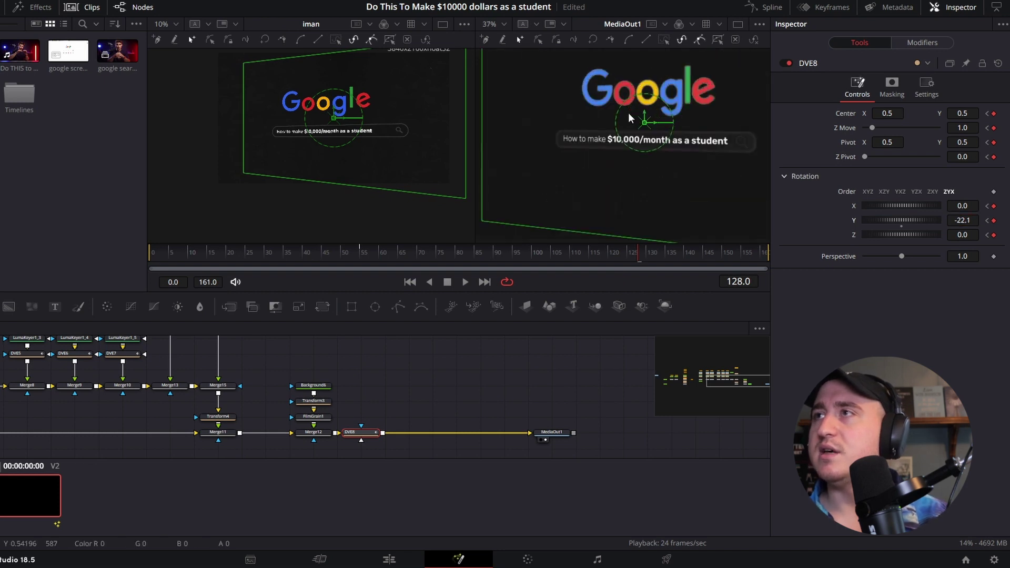
pyautogui.scroll(-3, 628, 113)
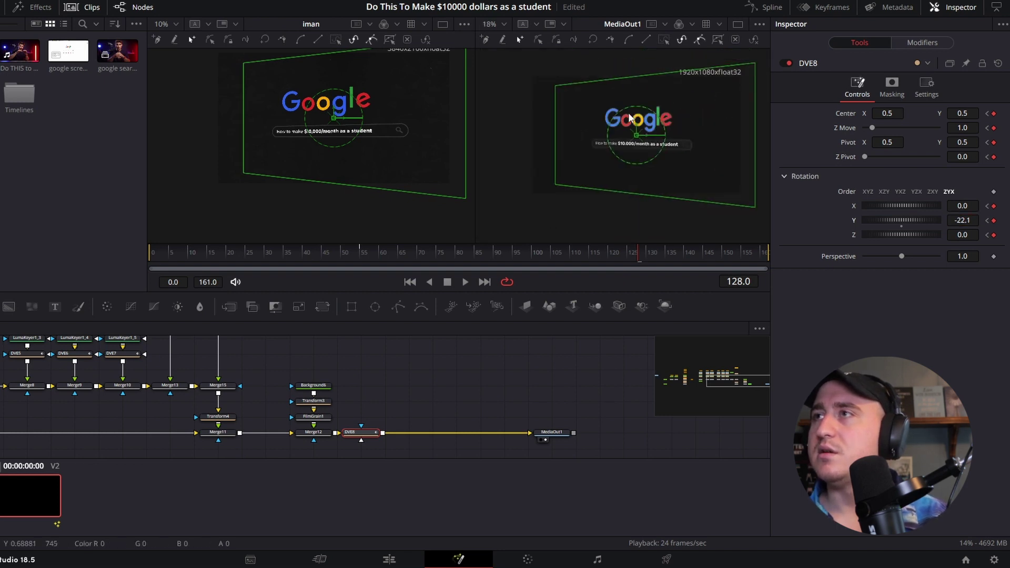
pyautogui.scroll(1, 630, 118)
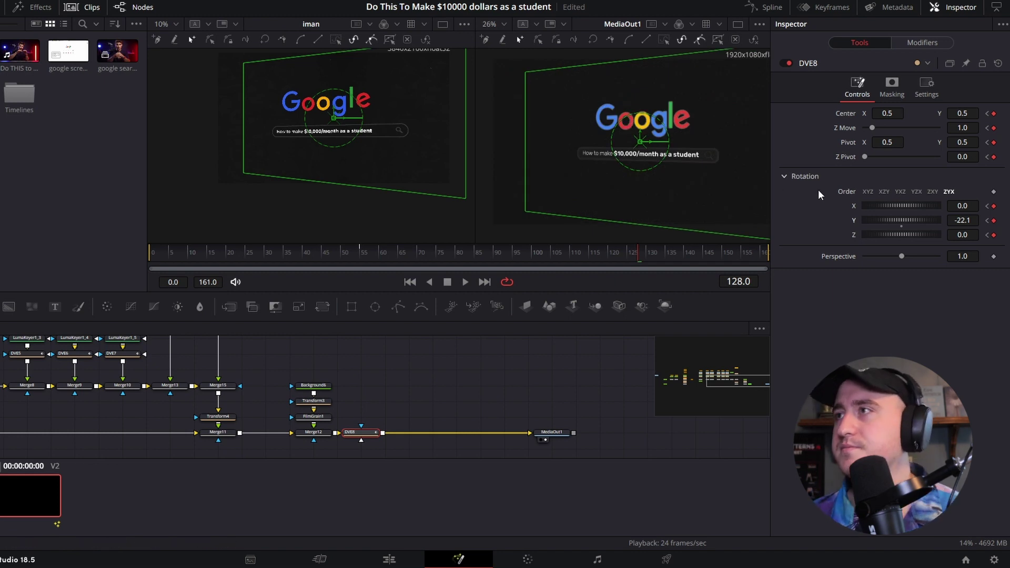
pyautogui.moveTo(968, 222); pyautogui.dragTo(962, 222)
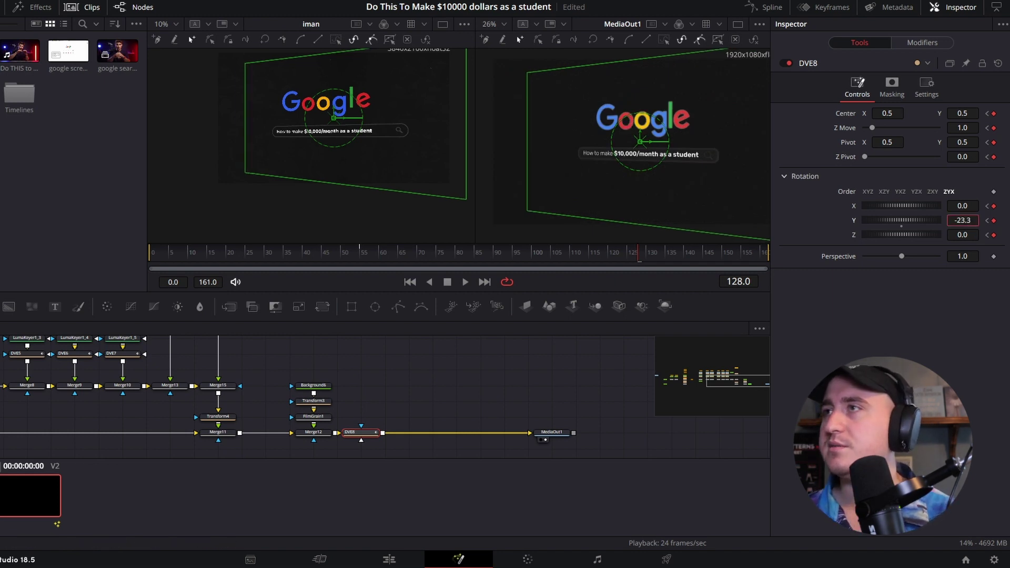
pyautogui.scroll(-2, 686, 130)
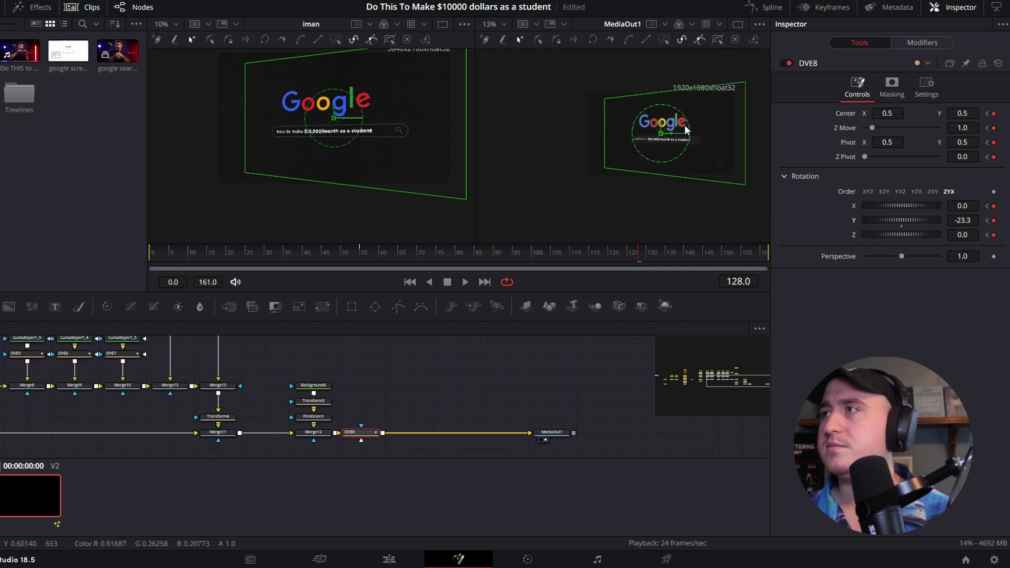
pyautogui.scroll(2, 684, 129)
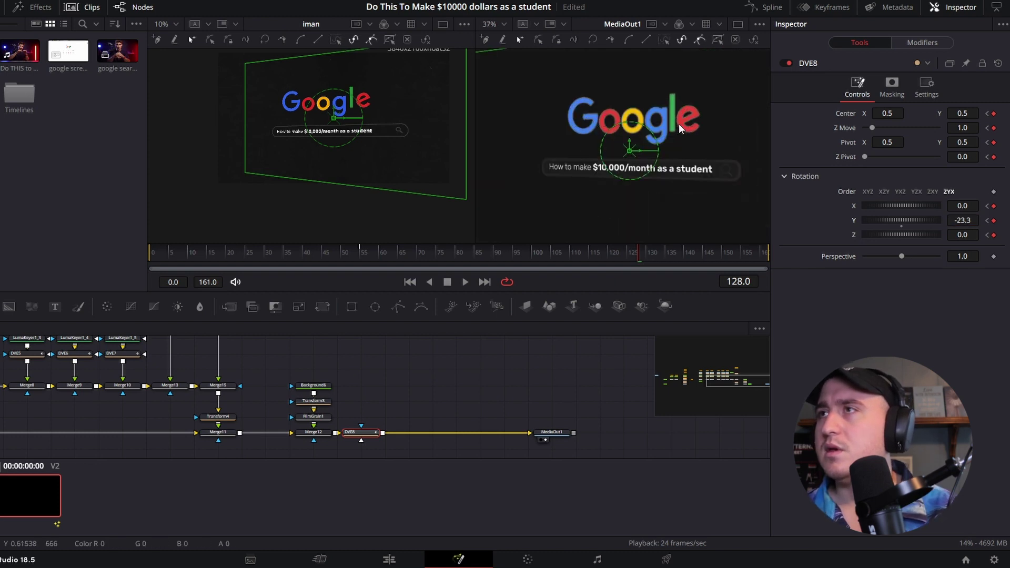
pyautogui.scroll(-2, 680, 129)
pyautogui.scroll(2, 334, 116)
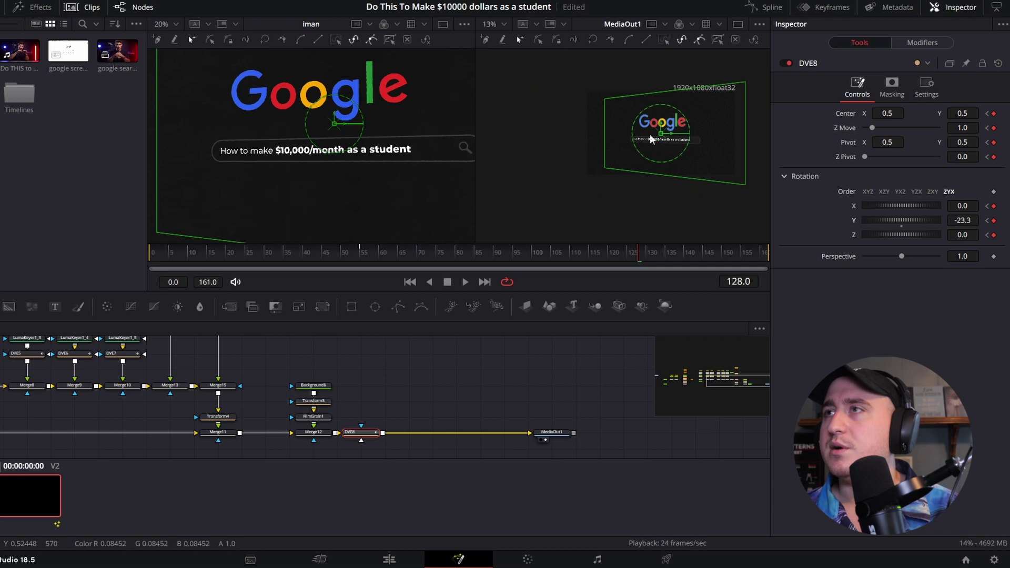
pyautogui.scroll(1, 660, 134)
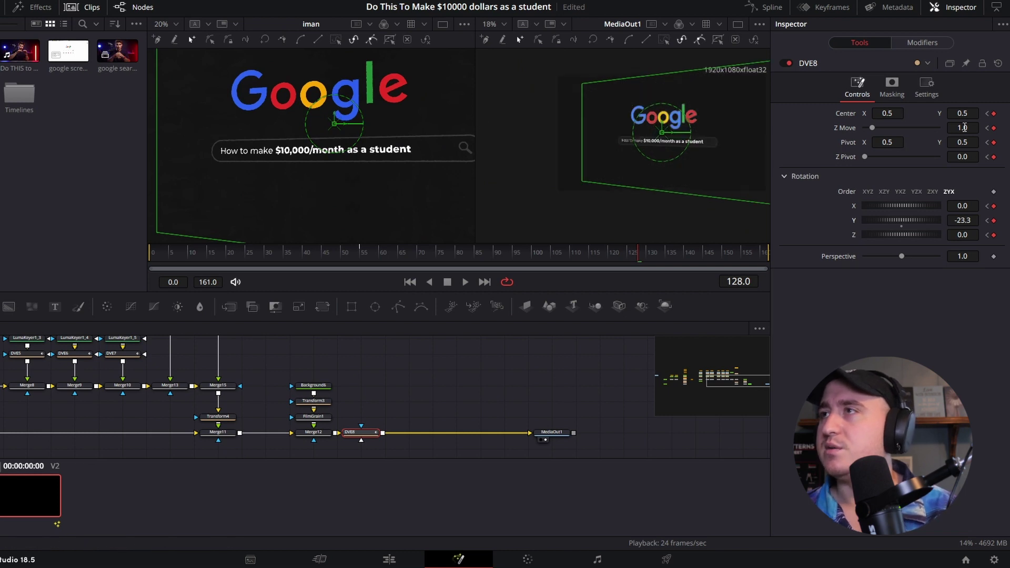
pyautogui.scroll(-4, 963, 128)
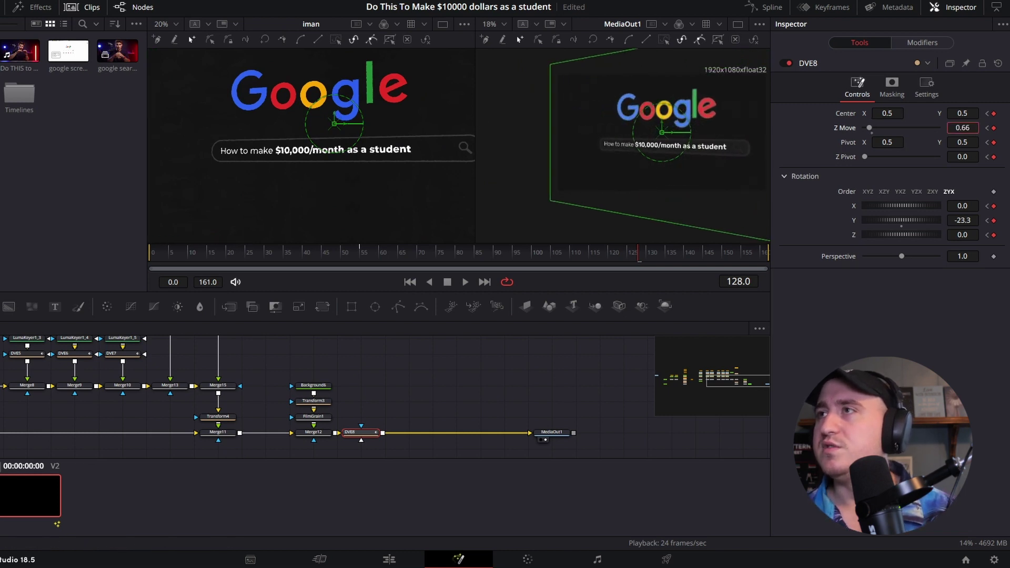
pyautogui.scroll(-1, 963, 128)
pyautogui.scroll(1, 963, 128)
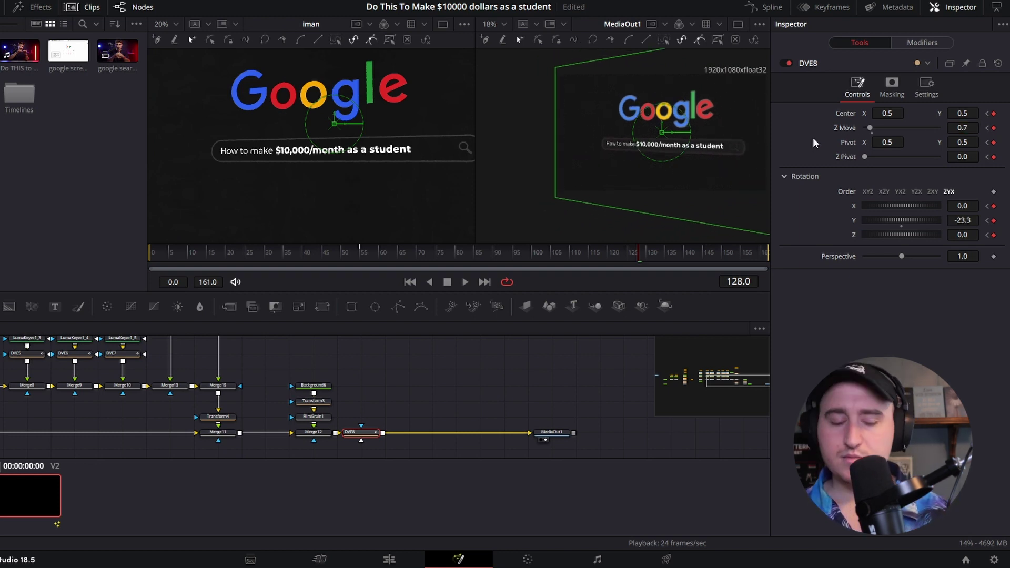
pyautogui.scroll(3, 812, 137)
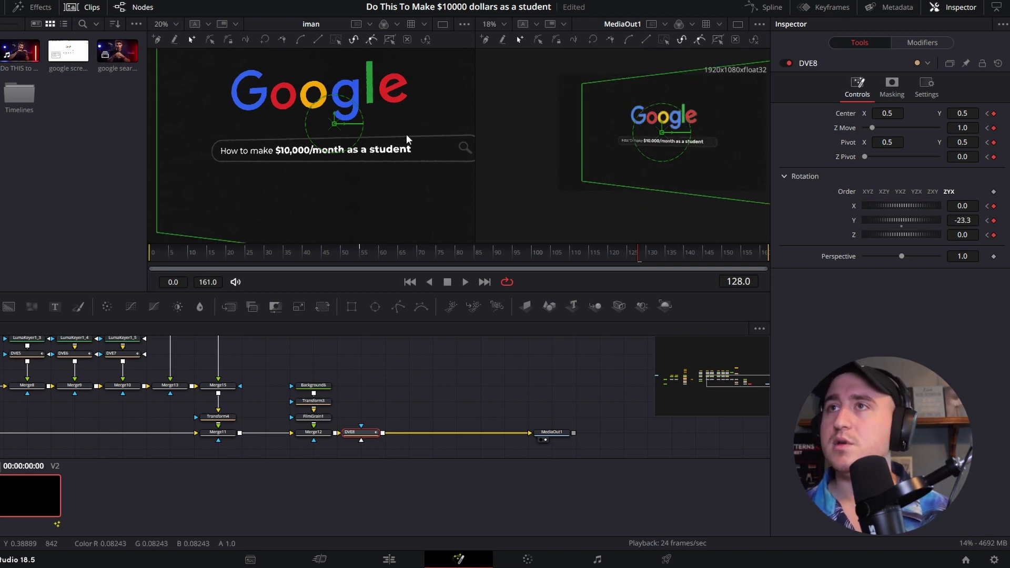
# - Insert a Transform node between DVE8 and MediaOut1
pyautogui.scroll(-5, 394, 124)
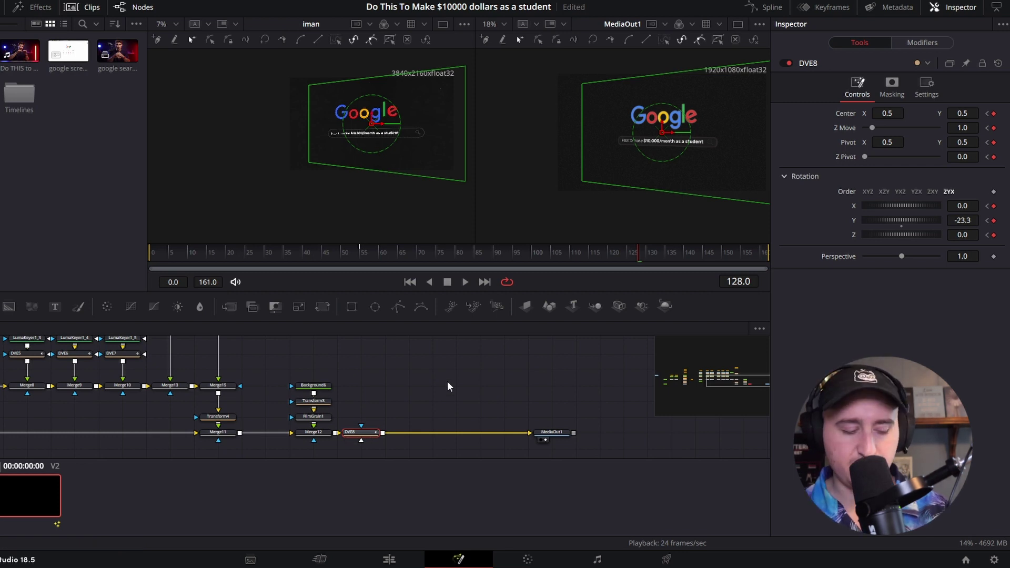
pyautogui.hotkey('shift', 'space')
pyautogui.write('trans')
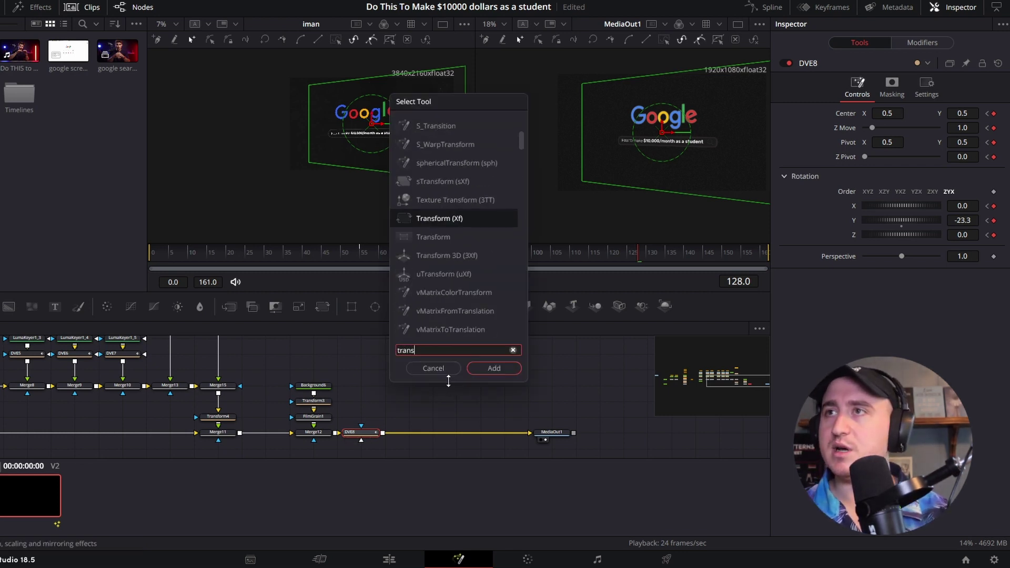
pyautogui.press('Return')
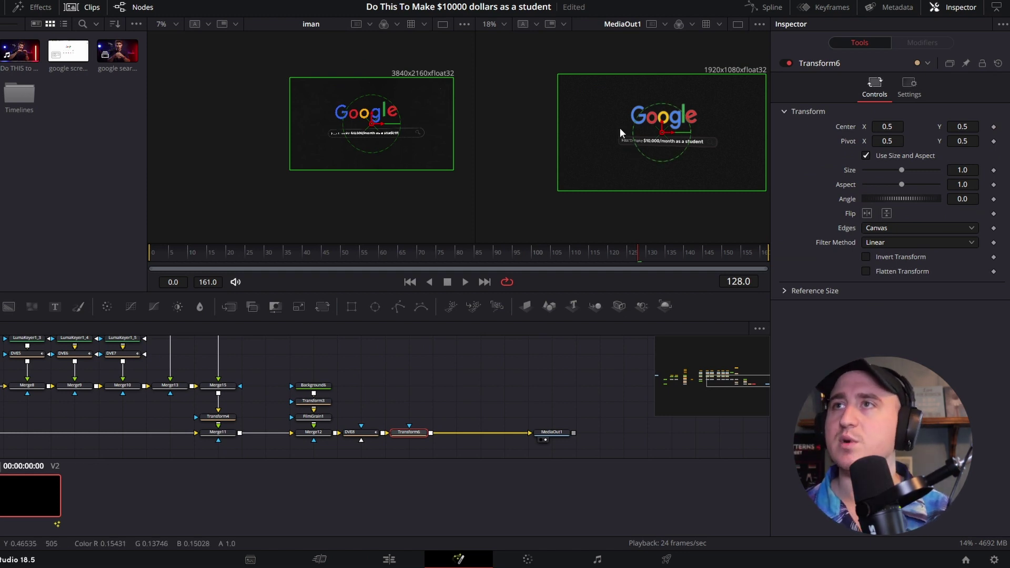
# - Add Size keyframes to Transform6 at frames 128 and 55, matching the timing of DVE8's keyframes
pyautogui.click(365, 435)
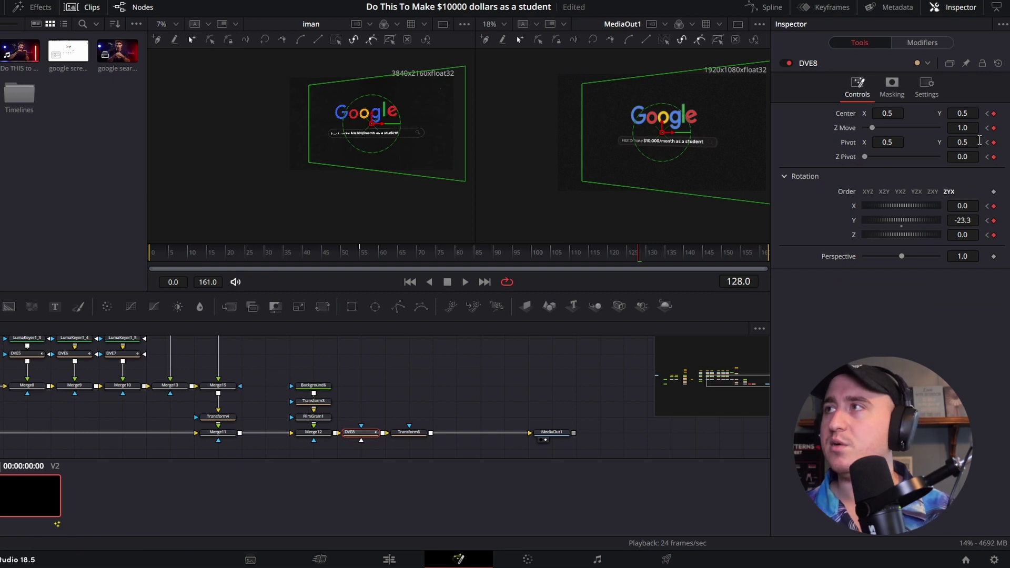
pyautogui.click(409, 432)
pyautogui.click(994, 170)
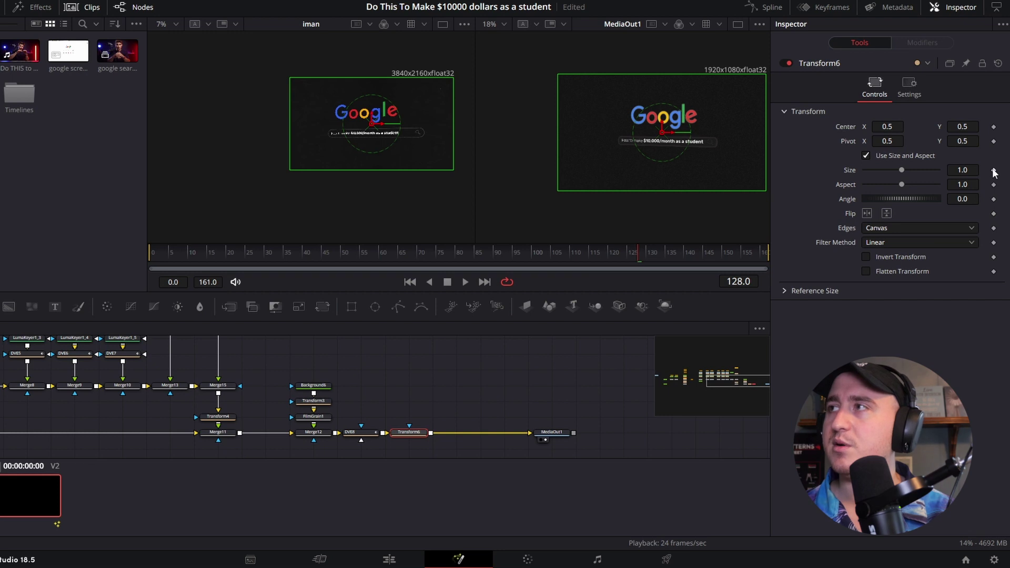
pyautogui.click(360, 434)
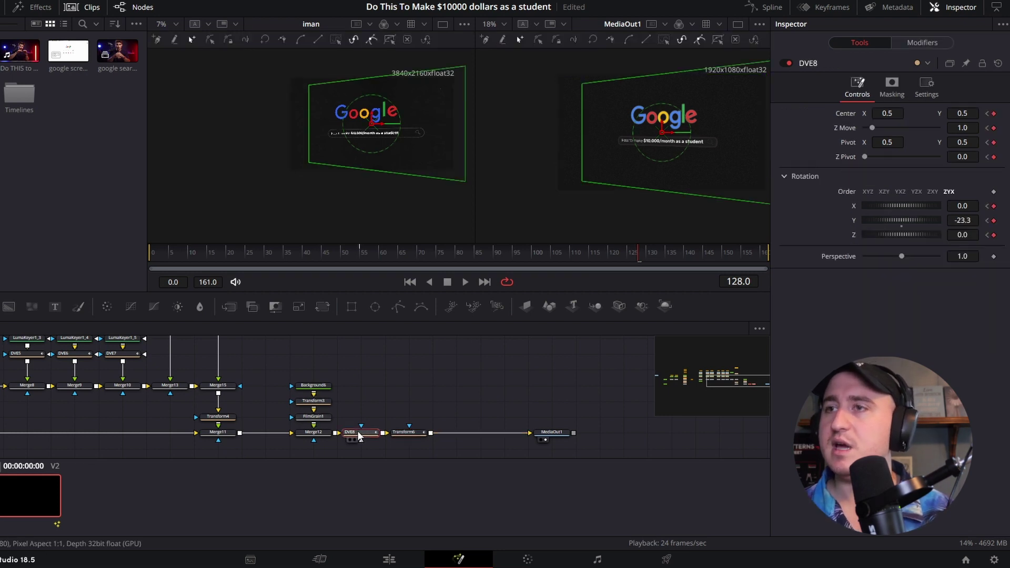
pyautogui.click(987, 206)
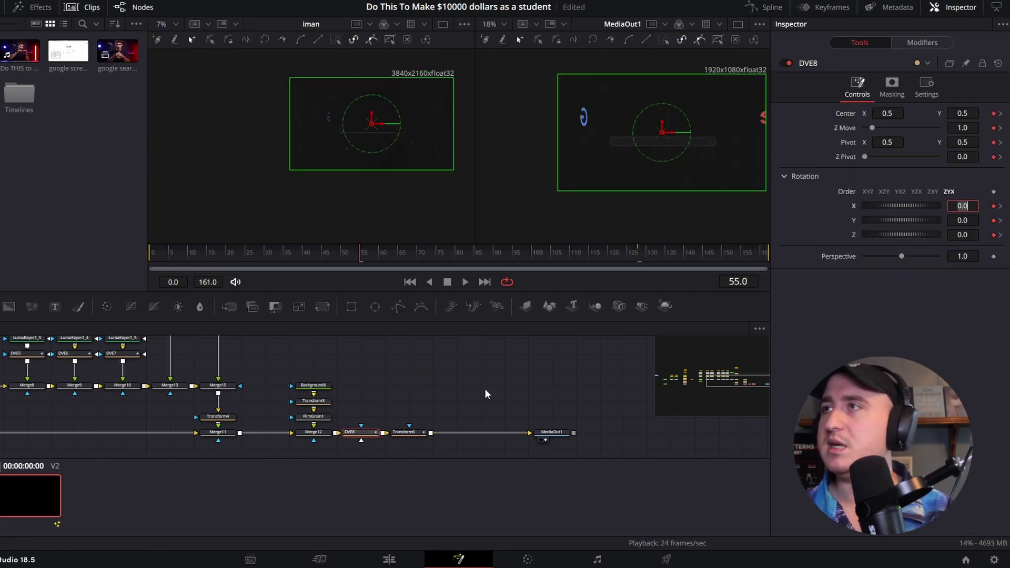
pyautogui.click(402, 434)
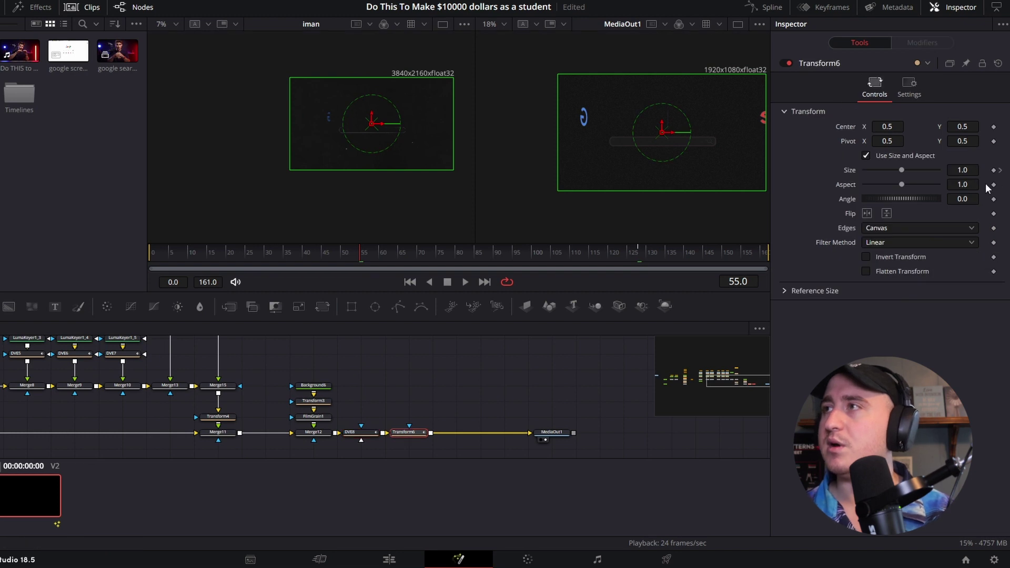
pyautogui.click(993, 171)
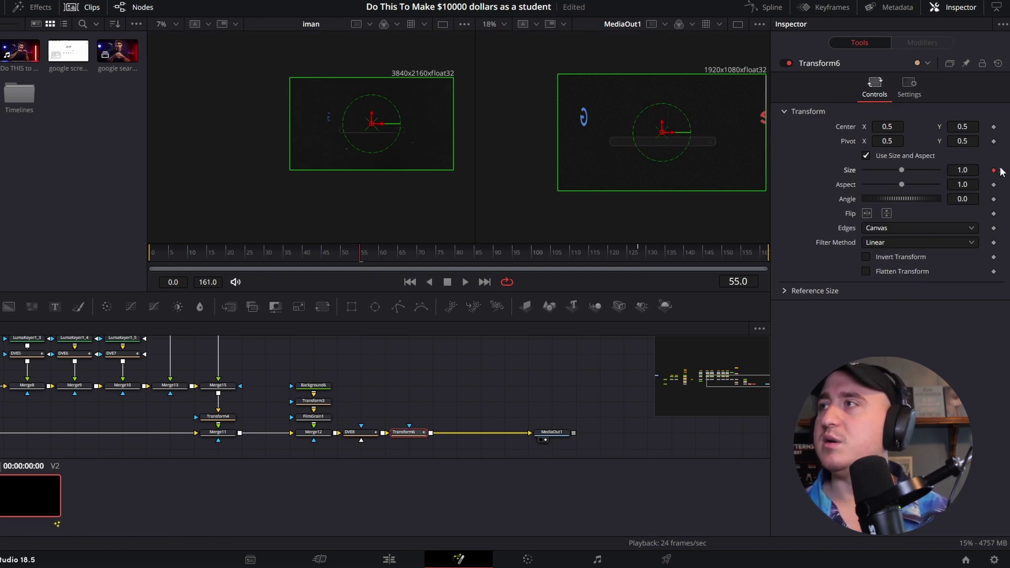
# - Set Transform6's Size to 1.386 at frame 128 so the logo and search bar match the reference's scale
pyautogui.click(1001, 171)
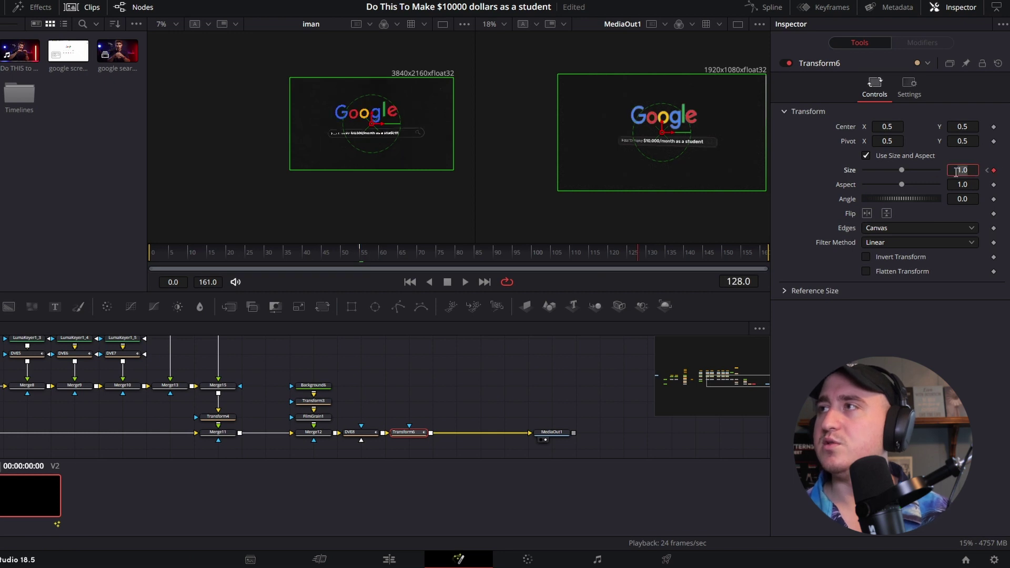
pyautogui.press('Return')
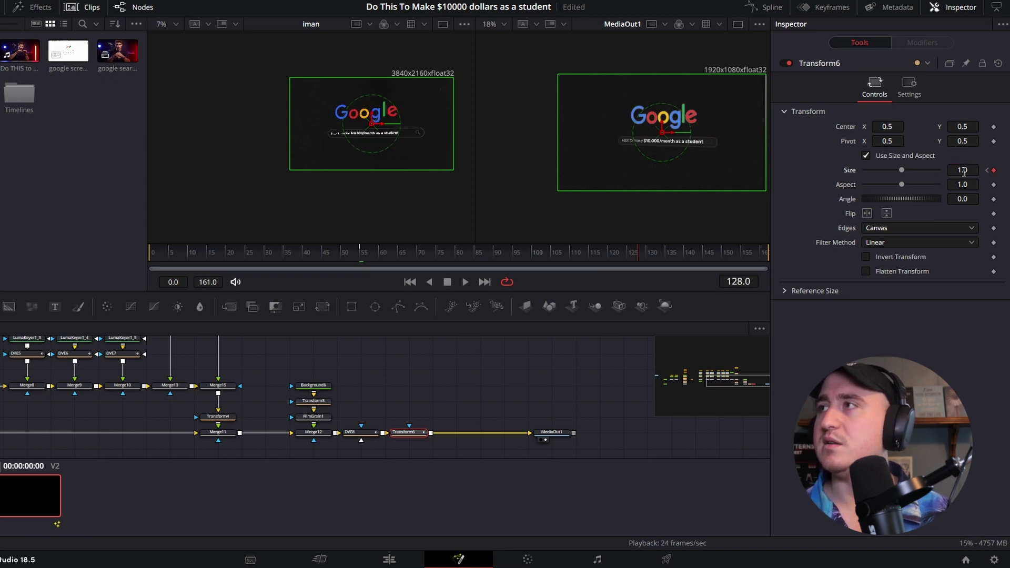
pyautogui.moveTo(964, 171); pyautogui.dragTo(982, 171)
pyautogui.scroll(1, 395, 126)
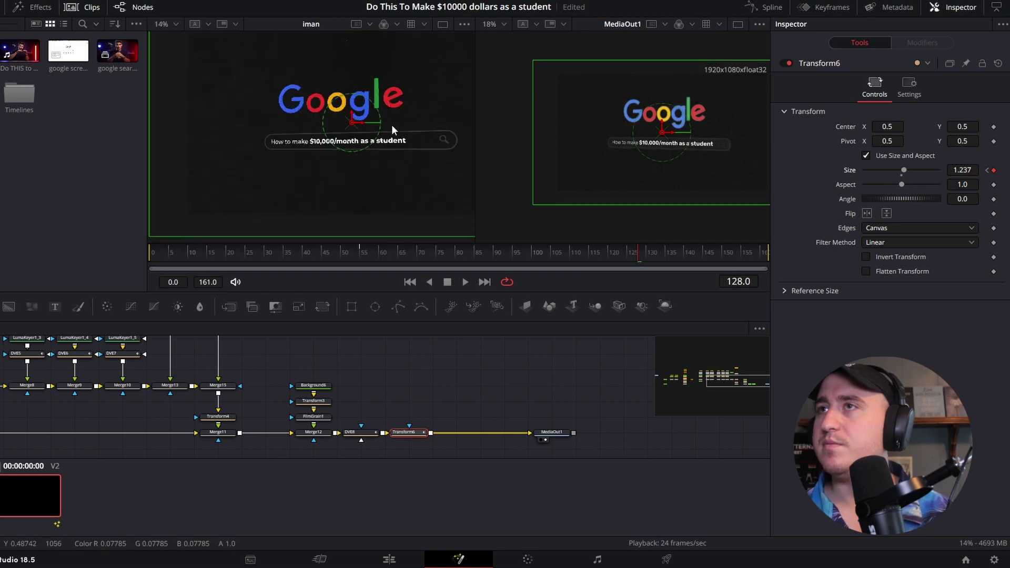
pyautogui.scroll(-2, 387, 121)
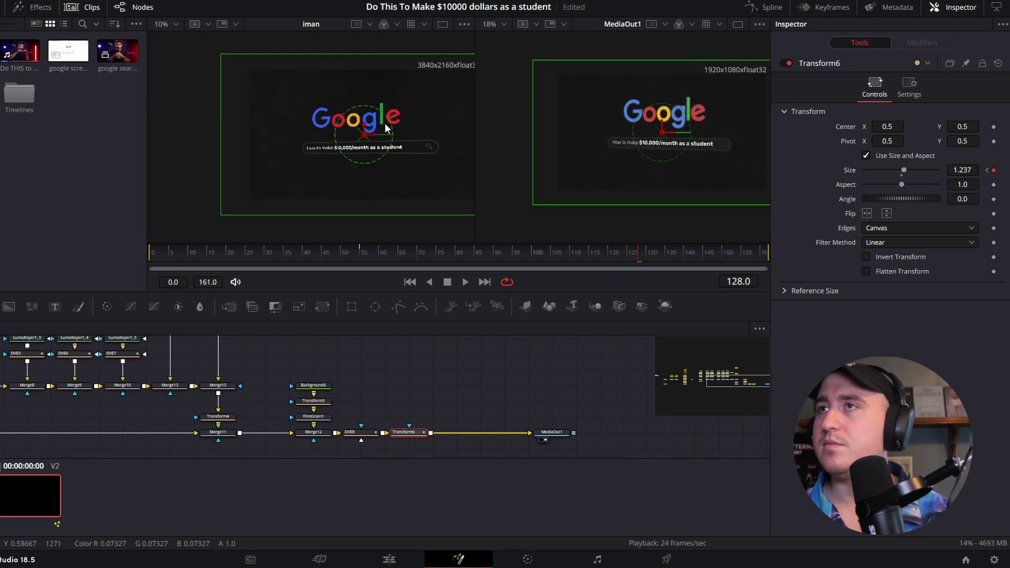
pyautogui.scroll(-2, 656, 139)
pyautogui.moveTo(967, 172); pyautogui.dragTo(981, 173)
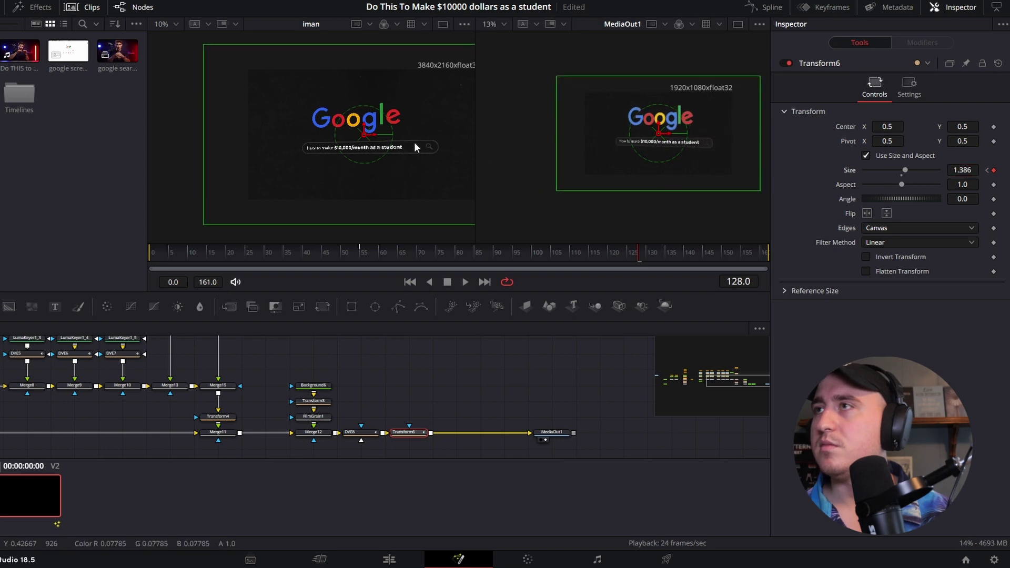
pyautogui.scroll(-1, 377, 133)
pyautogui.scroll(3, 379, 131)
pyautogui.scroll(3, 674, 145)
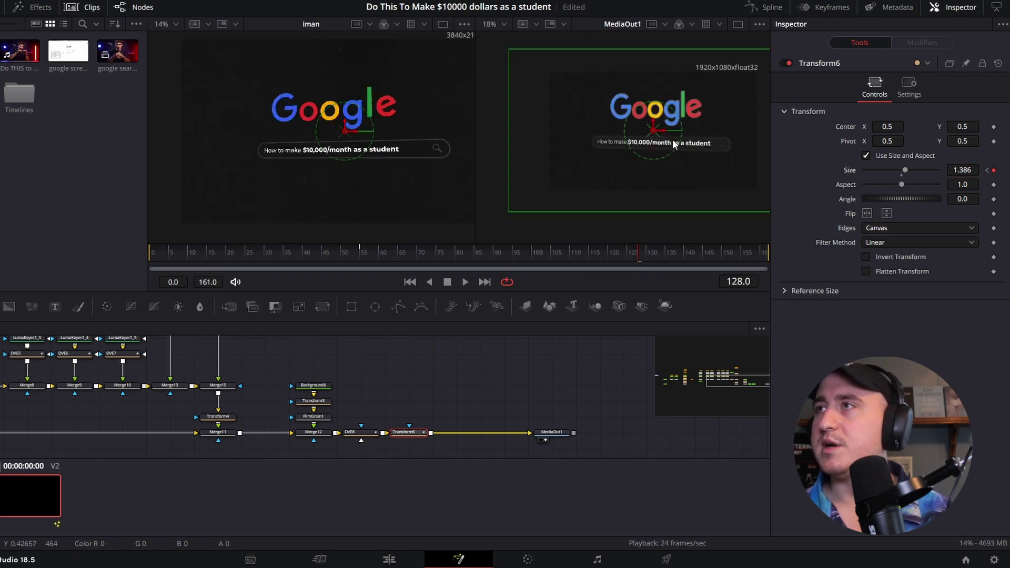
pyautogui.scroll(-2, 674, 145)
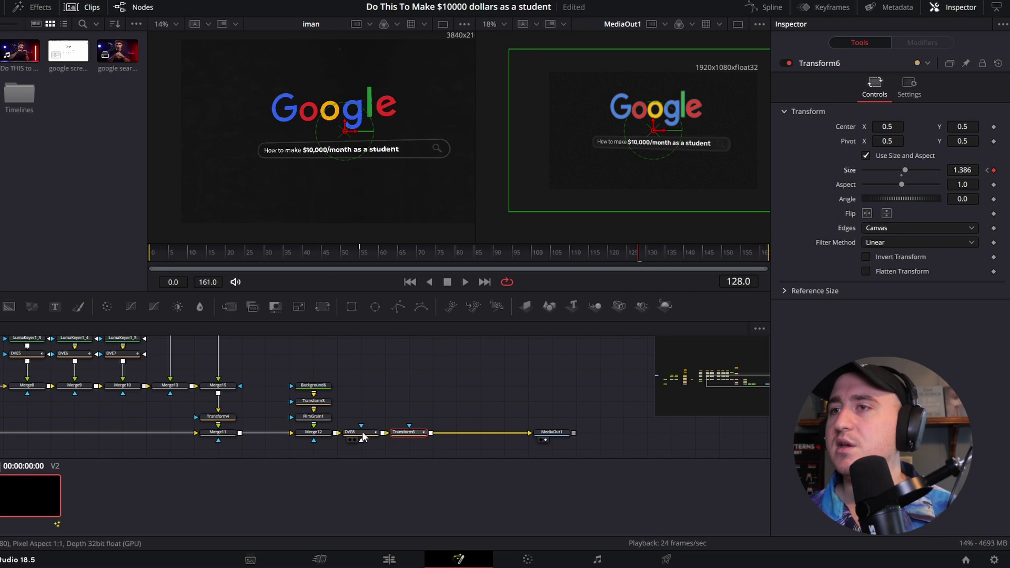
# - Smooth all spline keyframes of DVE8 and Transform6 so the tilt and zoom ease in and out
pyautogui.moveTo(345, 410); pyautogui.dragTo(409, 443)
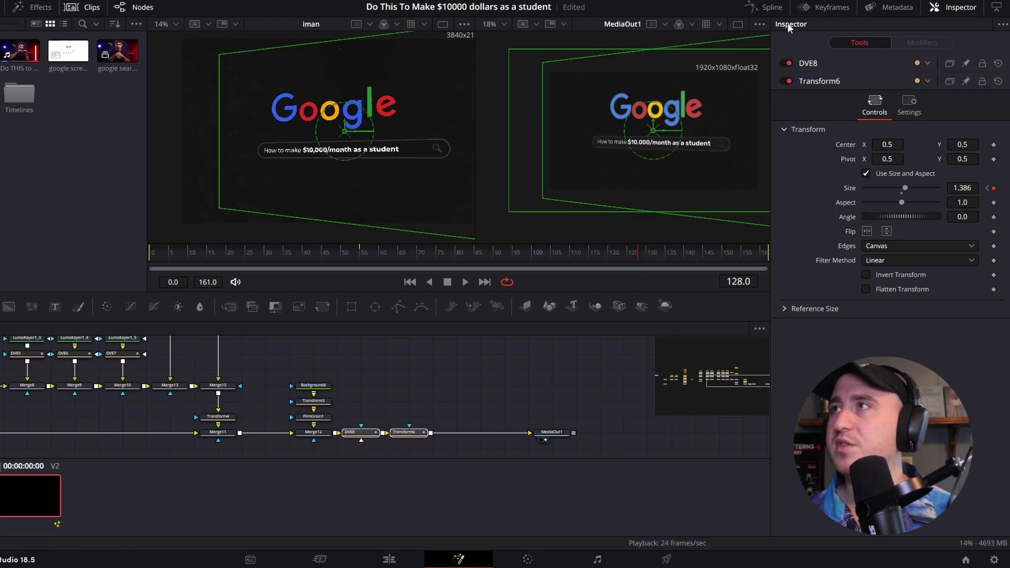
pyautogui.click(760, 8)
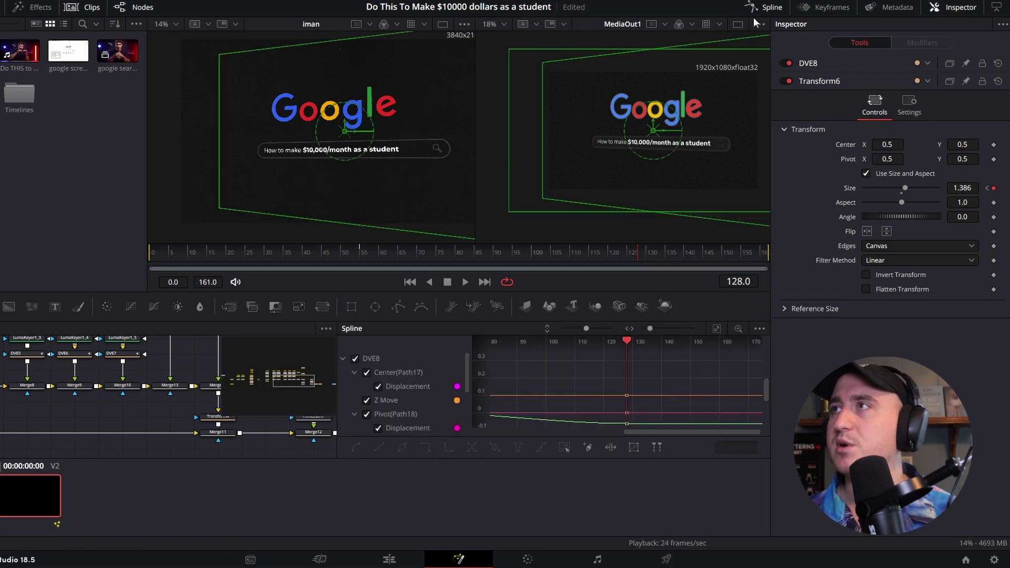
pyautogui.click(716, 329)
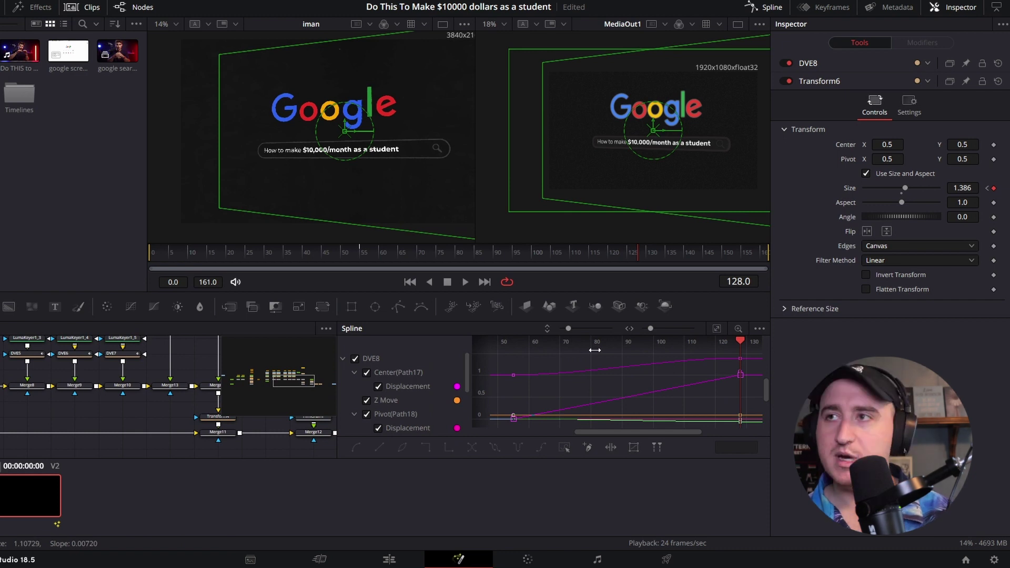
pyautogui.hotkey('ctrl', 'a')
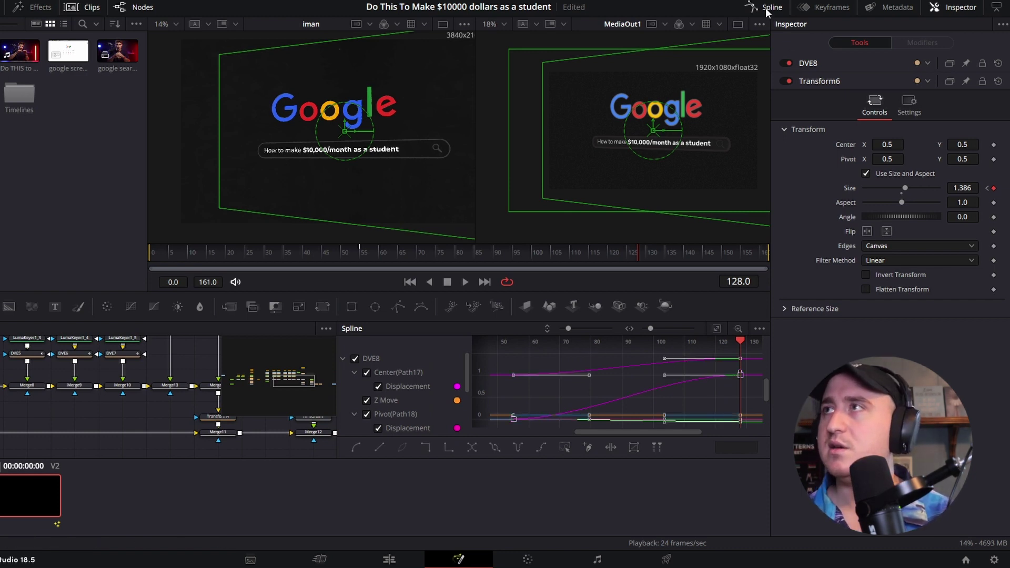
pyautogui.click(766, 7)
# - Play the animation from frame 0 to compare the tilt and zoom with the reference clip
pyautogui.moveTo(636, 257); pyautogui.dragTo(149, 270)
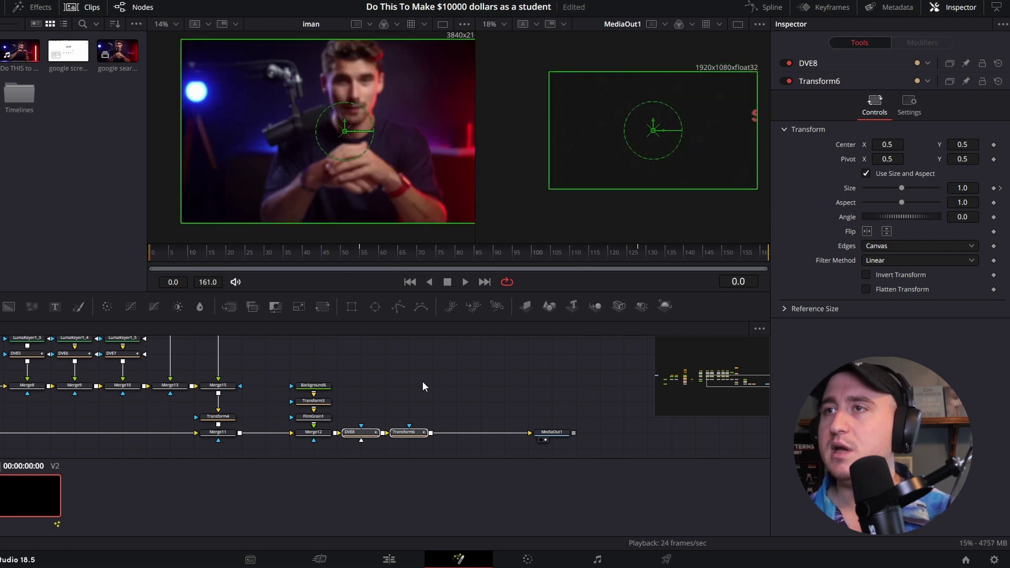
pyautogui.press('space')
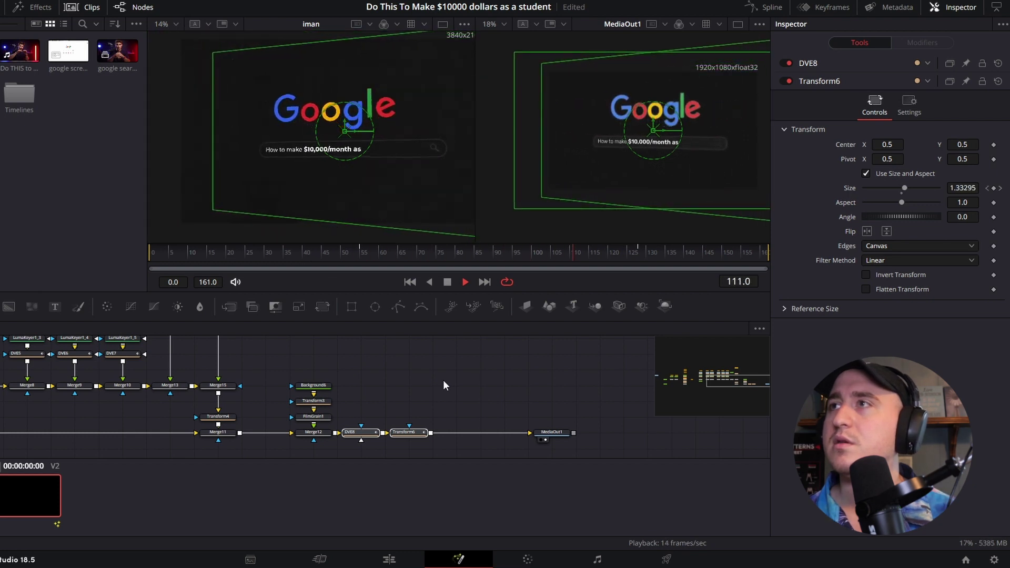
pyautogui.press('space')
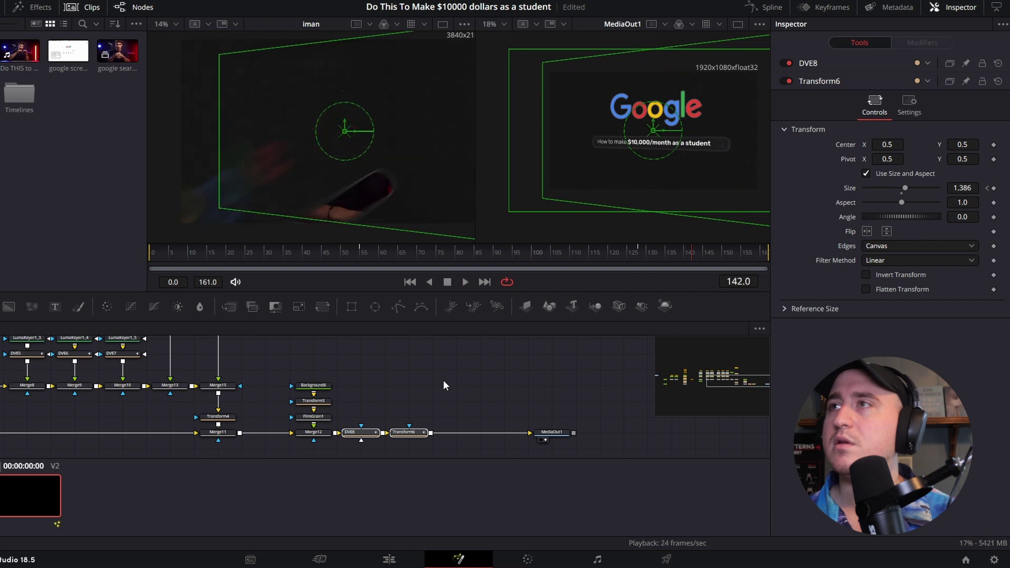
pyautogui.click(498, 375)
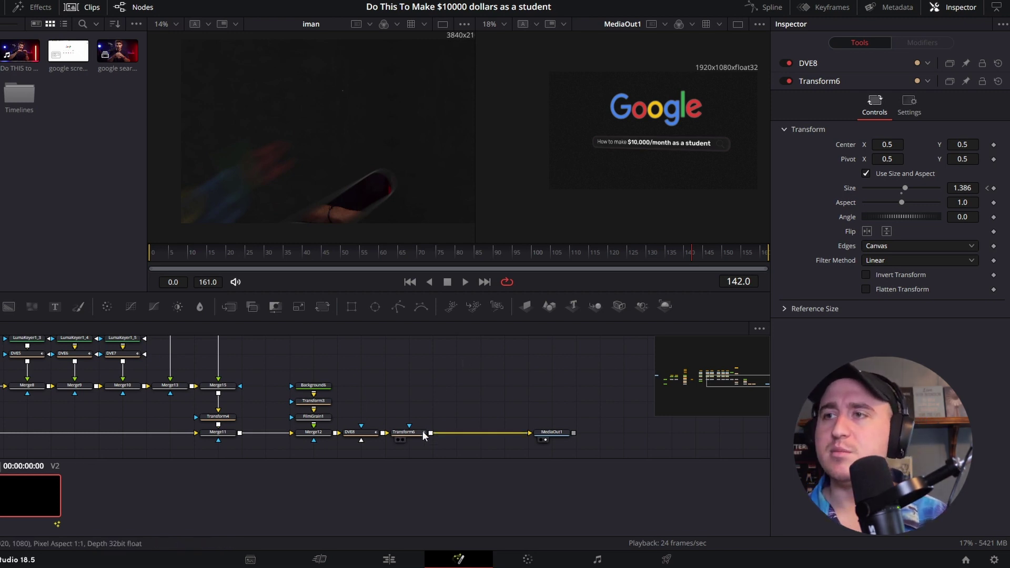
# - Move MediaOut1 farther from Transform6 and insert a second DVE node between them
pyautogui.moveTo(558, 433); pyautogui.dragTo(656, 433)
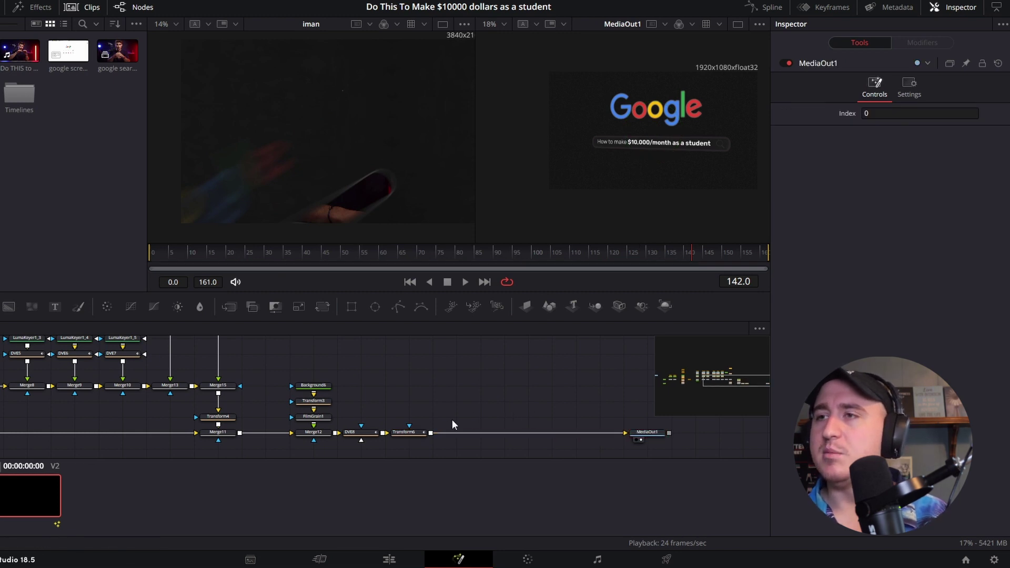
pyautogui.click(408, 432)
pyautogui.hotkey('shift', 'space')
pyautogui.write('trans')
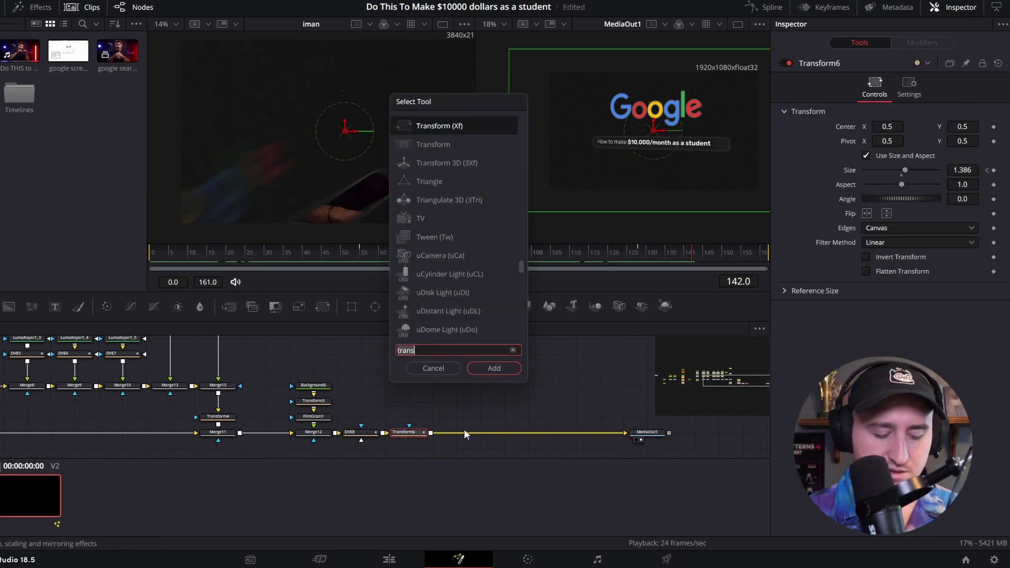
pyautogui.press('BackSpace')
pyautogui.press('BackSpace')
pyautogui.press('BackSpace')
pyautogui.press('BackSpace')
pyautogui.press('BackSpace')
pyautogui.write('dve')
pyautogui.press('Return')
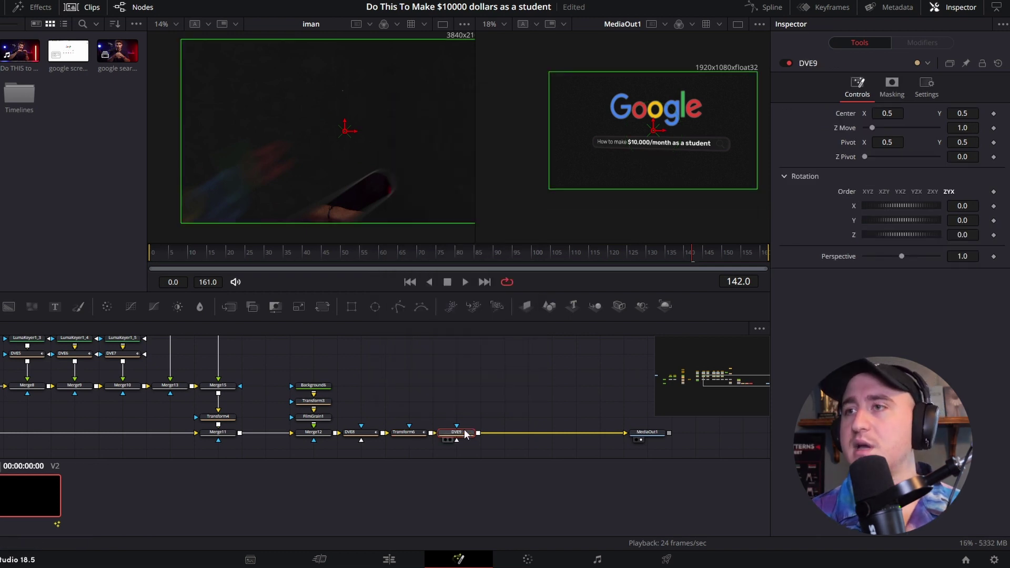
# - Space the new DVE node away from Transform6 and rename it "screen twister"
pyautogui.moveTo(465, 433); pyautogui.dragTo(507, 433)
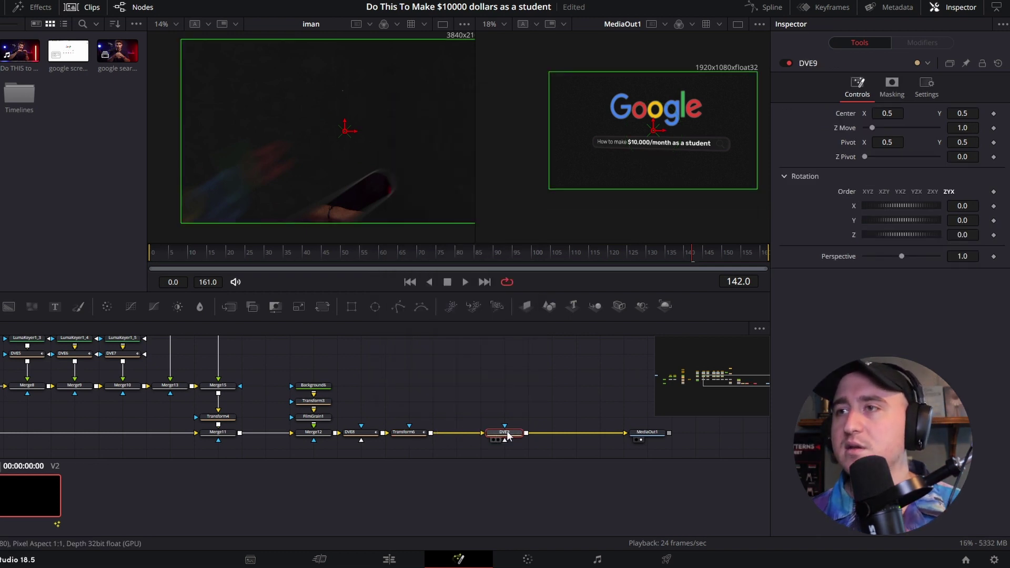
pyautogui.press('F2')
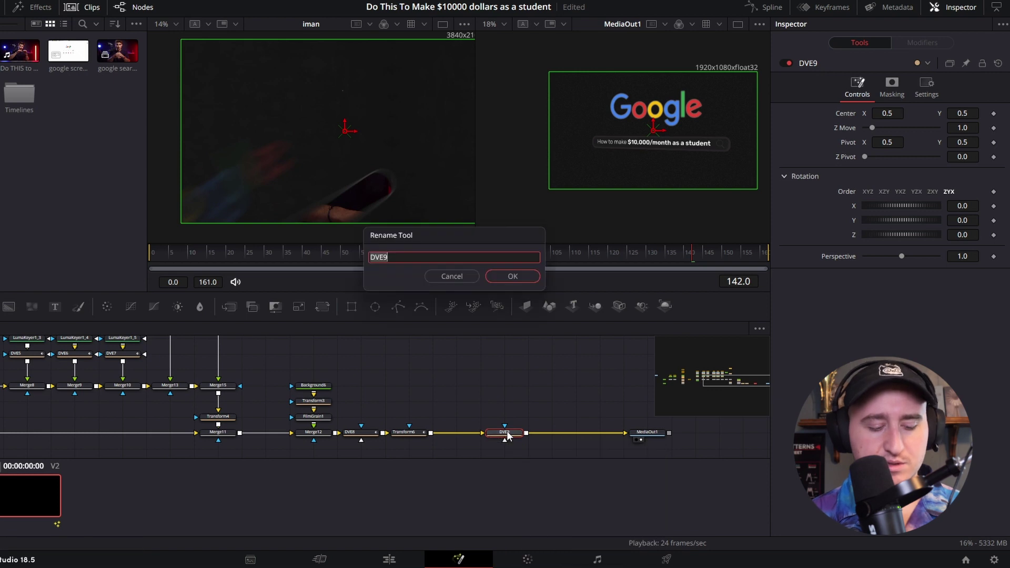
pyautogui.write('screen twi')
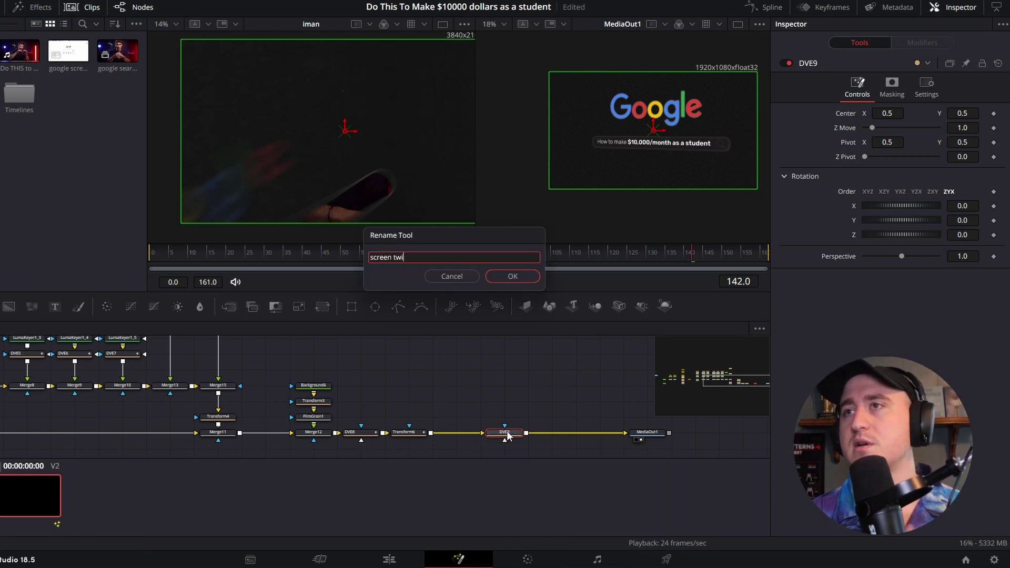
pyautogui.write('ster')
pyautogui.press('Return')
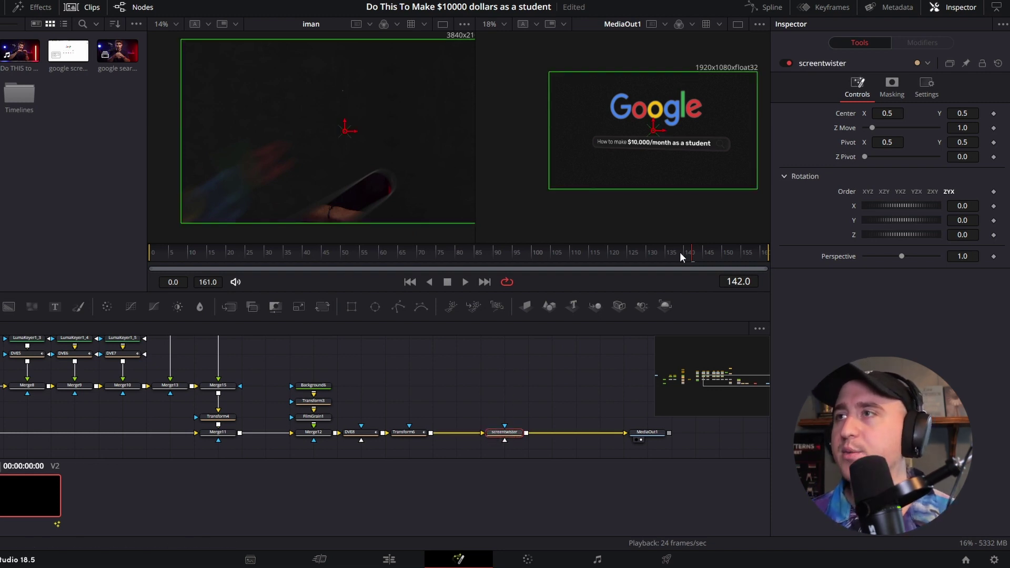
# - Step through the reference around the end of the tilt and park the playhead at frame 130 for the twist's start
pyautogui.moveTo(687, 251); pyautogui.dragTo(661, 252)
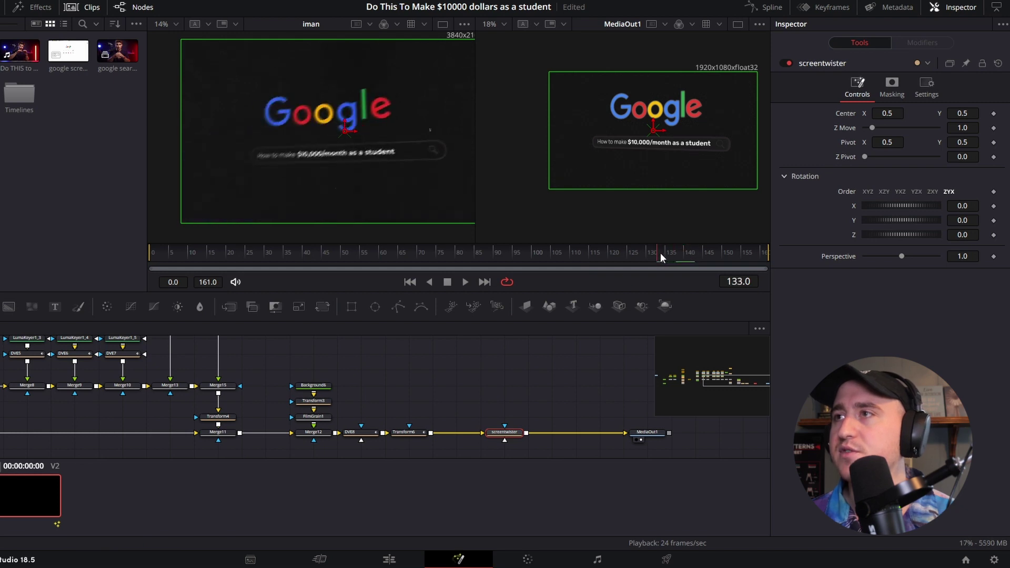
pyautogui.click(361, 432)
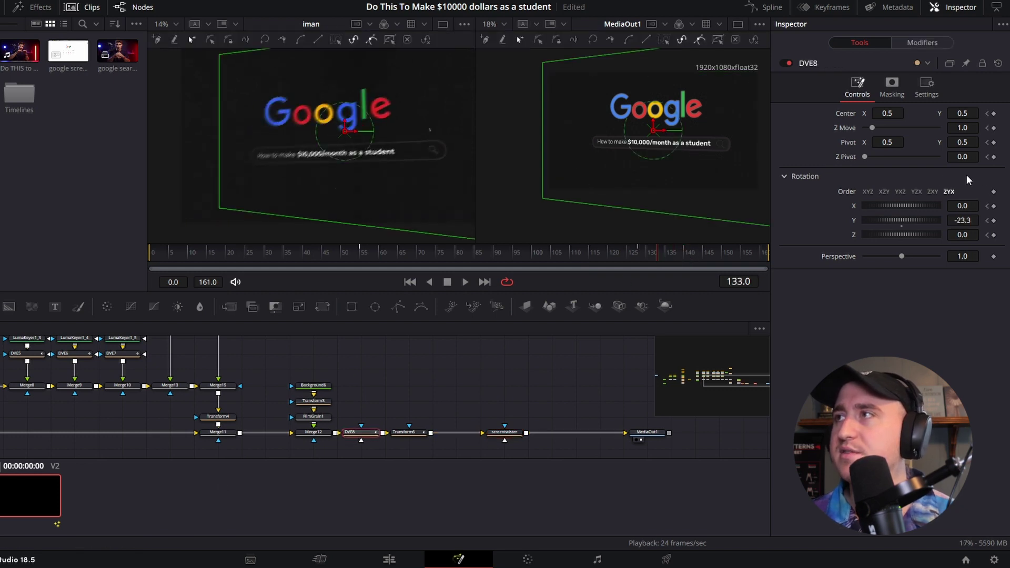
pyautogui.click(987, 157)
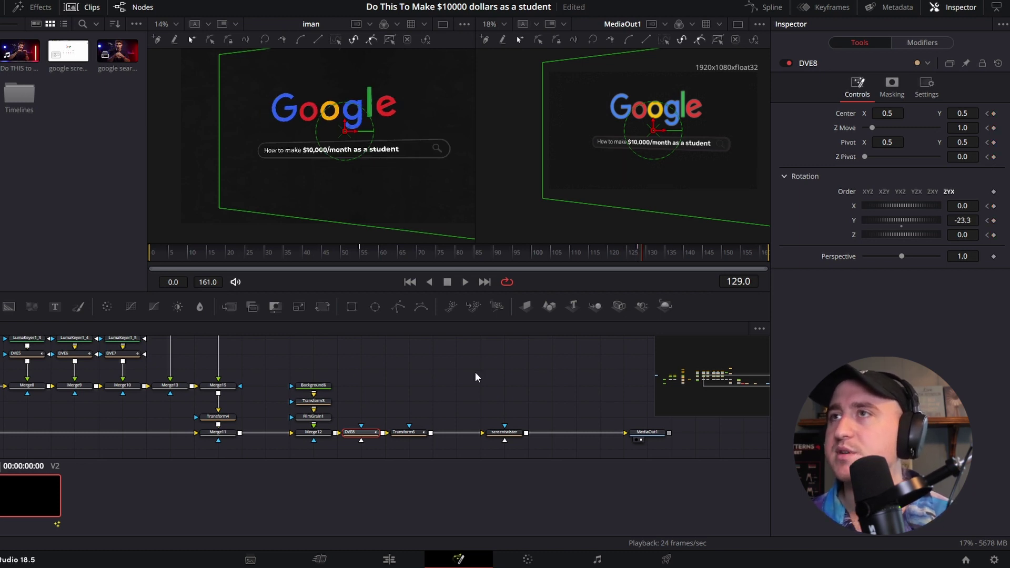
pyautogui.press('Right')
pyautogui.press('Left')
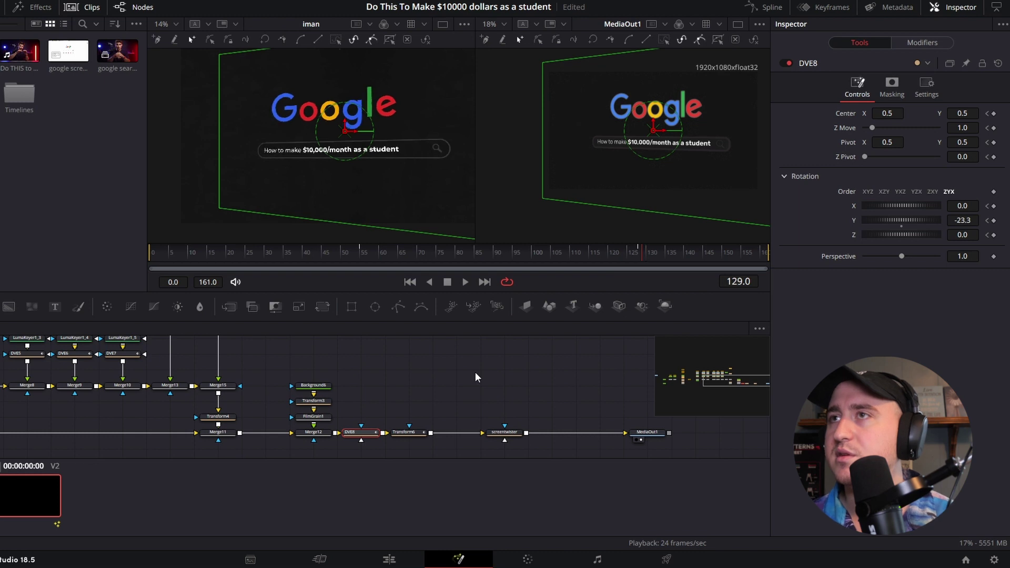
pyautogui.press('Right')
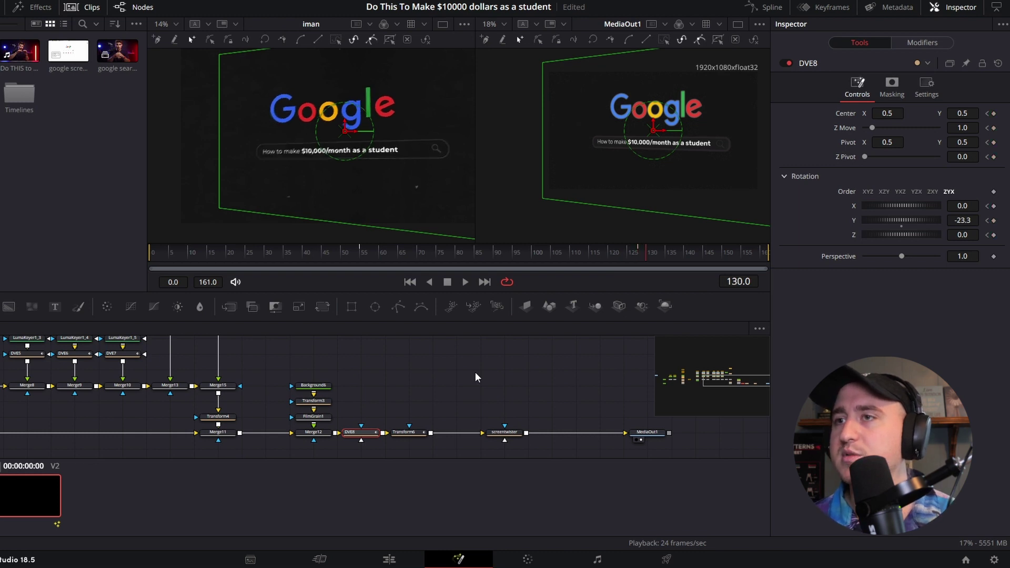
# - Keyframe the screentwister node's Center, Z Move, Pivot, Z Pivot and X, Y and Z rotation at frame 130
pyautogui.click(503, 432)
pyautogui.click(994, 113)
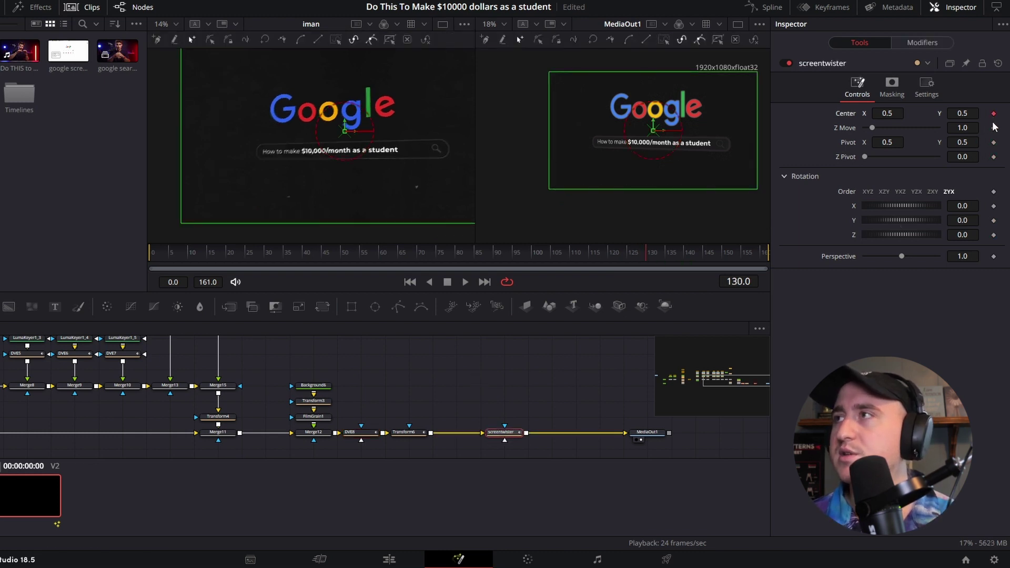
pyautogui.click(994, 127)
pyautogui.click(994, 142)
pyautogui.click(993, 157)
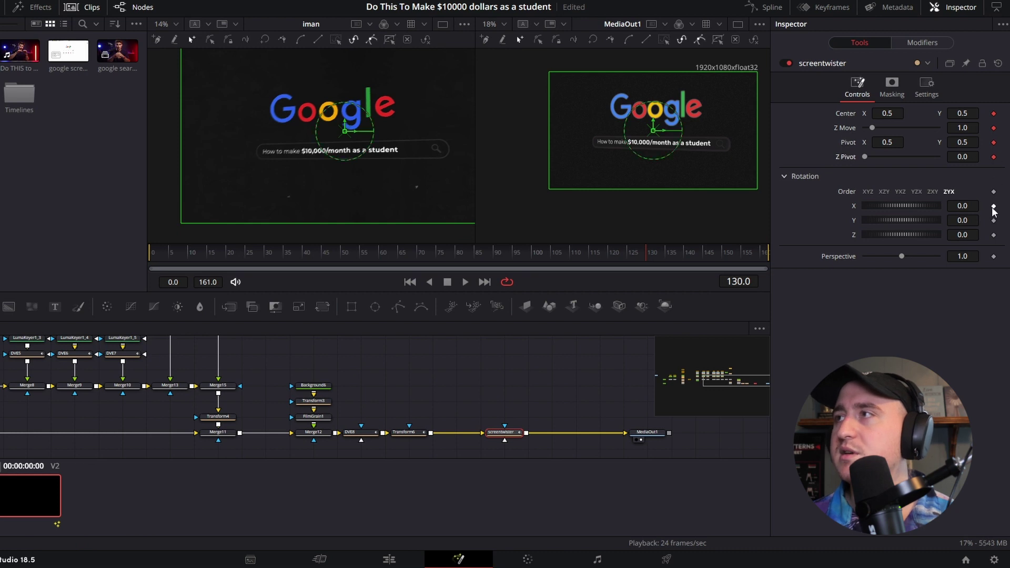
pyautogui.click(994, 206)
pyautogui.click(994, 220)
pyautogui.click(993, 234)
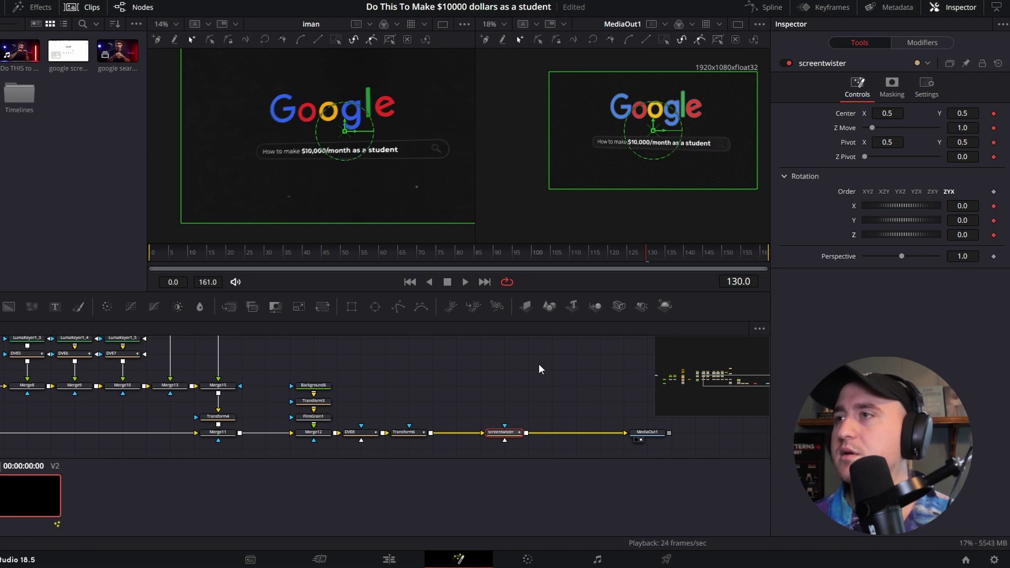
# - Keyframe the screentwister's Center, Z Move, Pivot, Z Pivot and all three rotations at frame 150, where the reference's transition ends
pyautogui.press('space')
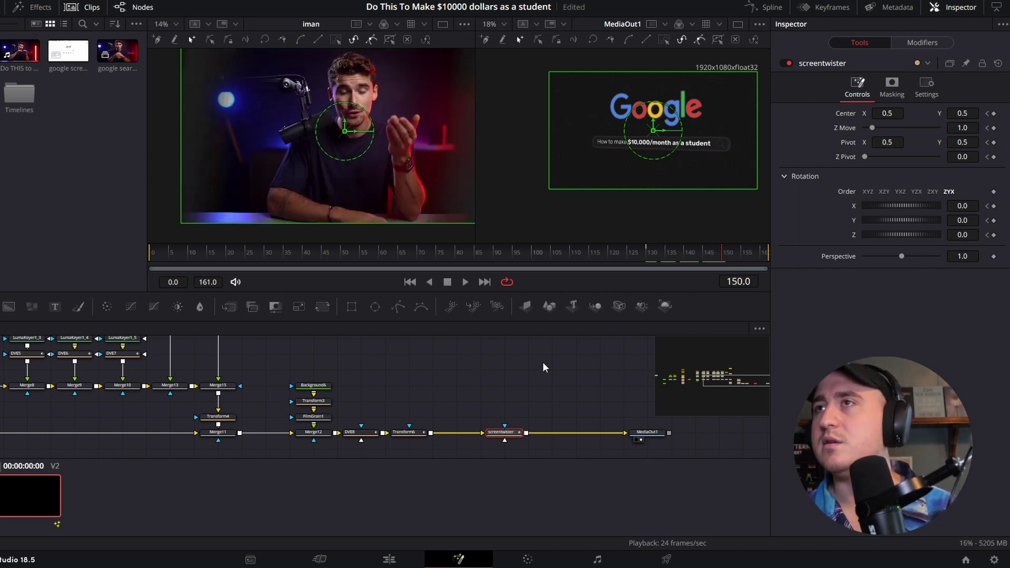
pyautogui.press('Left')
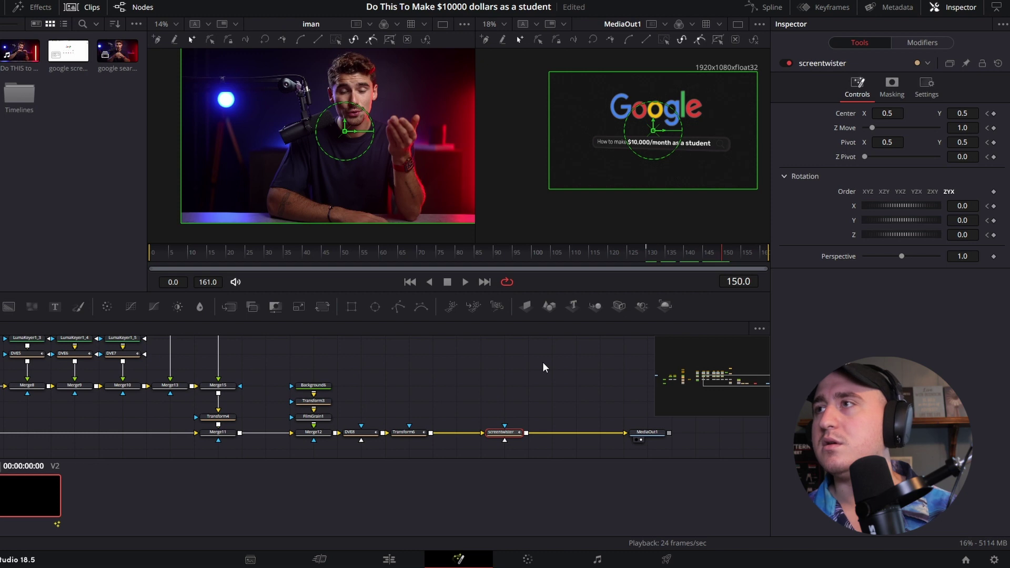
pyautogui.press('Left')
pyautogui.press('Right')
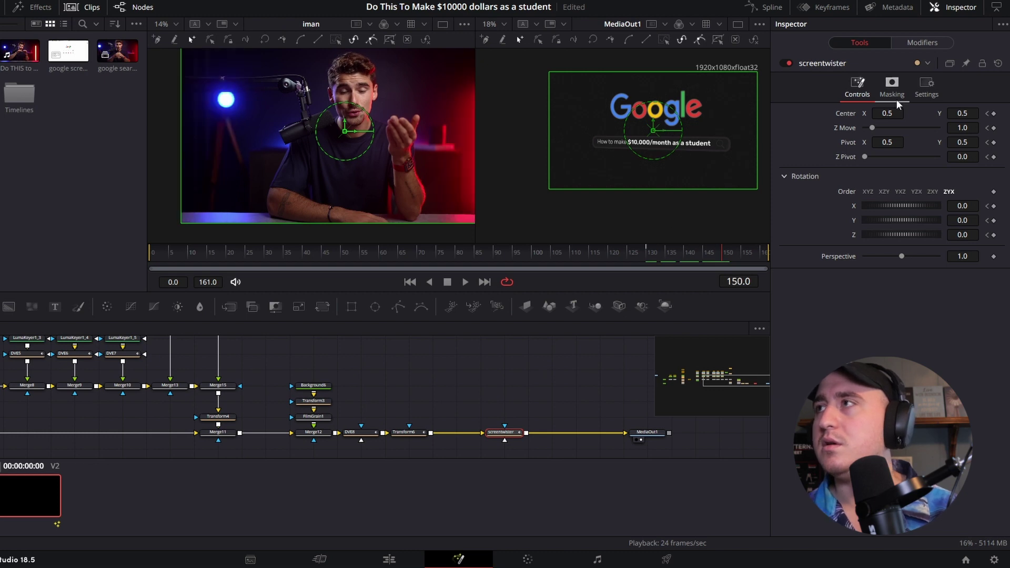
pyautogui.click(993, 114)
pyautogui.click(994, 128)
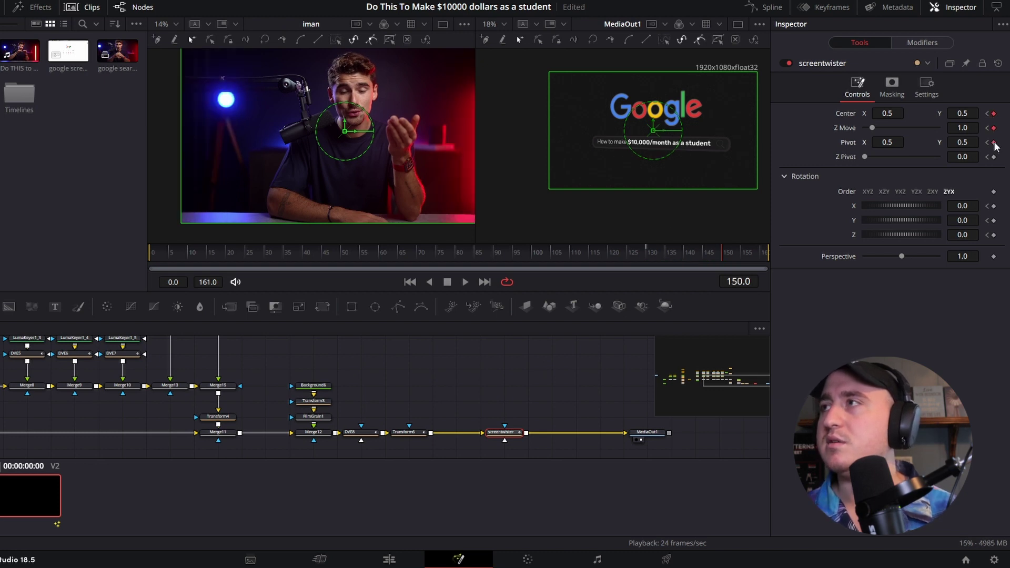
pyautogui.click(994, 142)
pyautogui.click(994, 157)
pyautogui.click(994, 206)
pyautogui.click(994, 220)
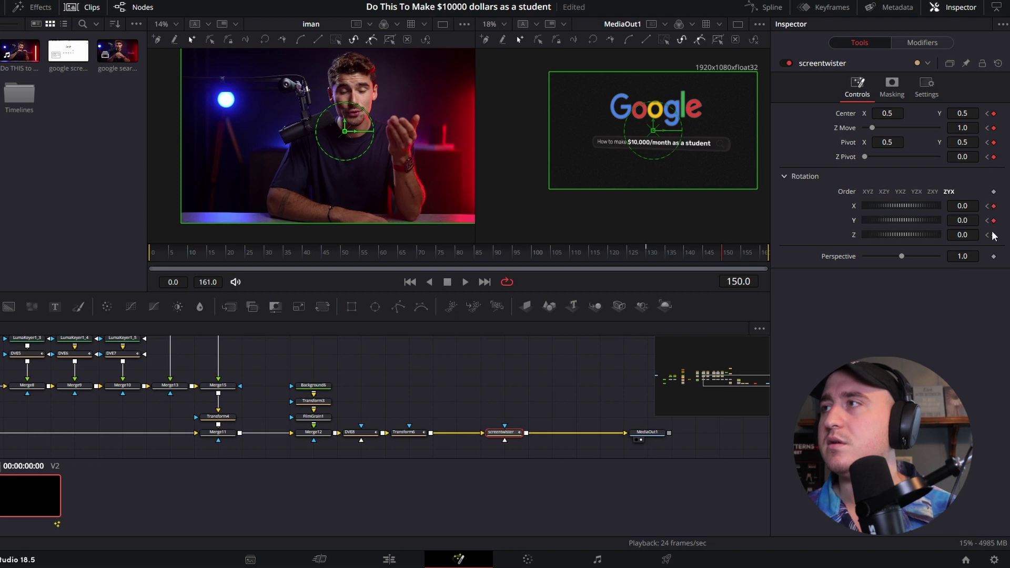
pyautogui.click(994, 234)
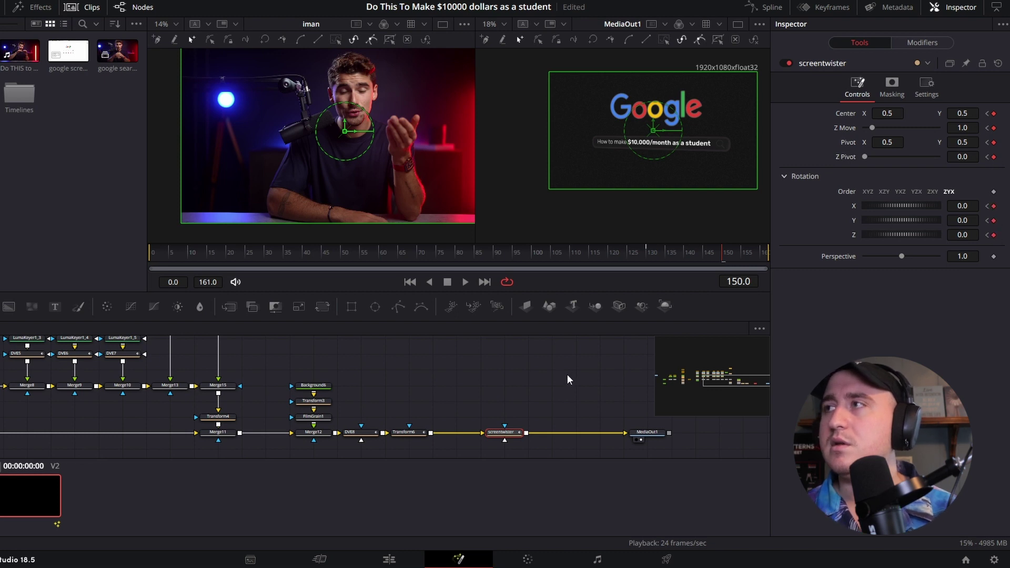
# - Set the screentwister's Z rotation to 76.3 at frame 147 to match the reference's twist
pyautogui.press('Left')
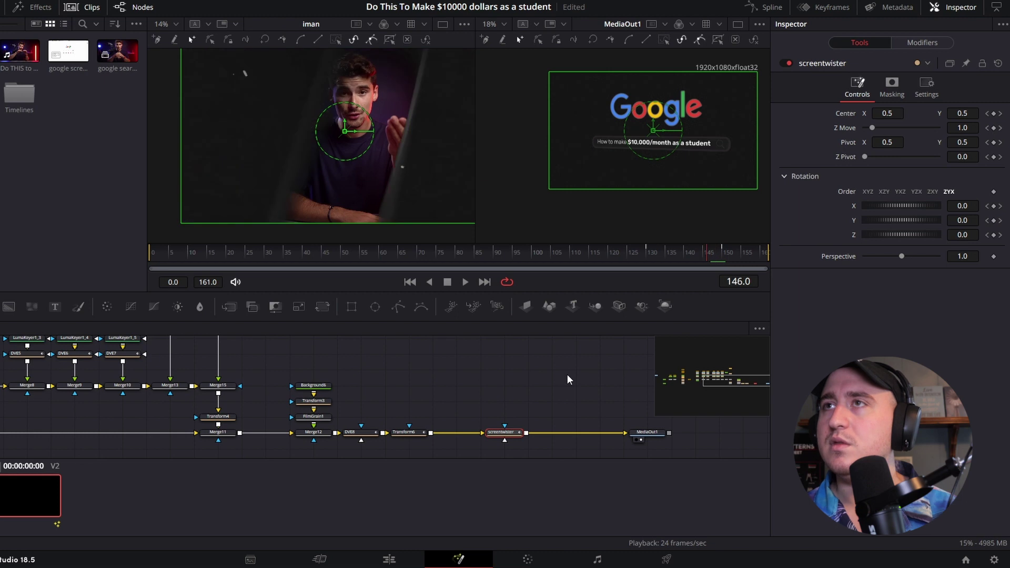
pyautogui.press('Left')
pyautogui.press('Left')
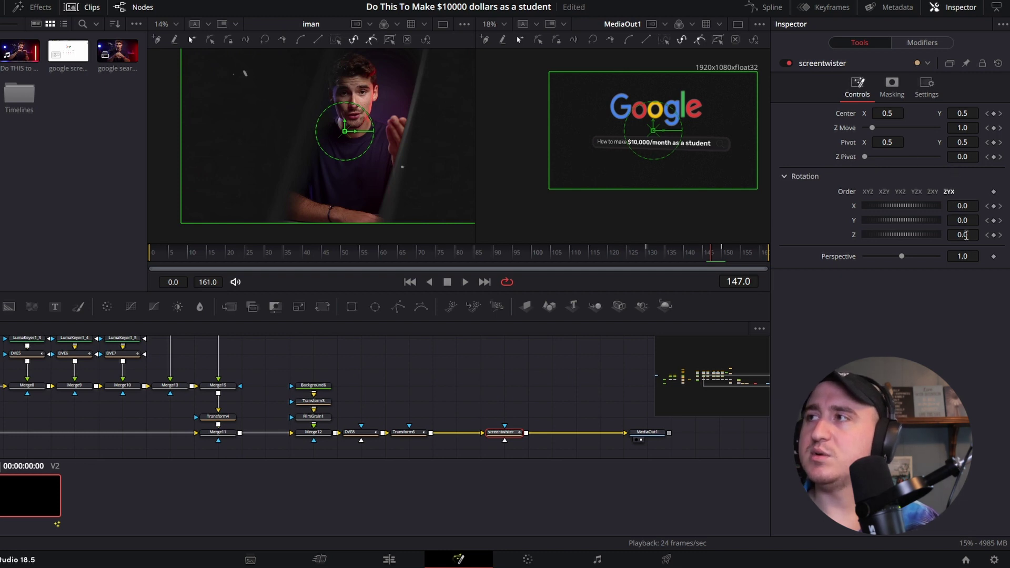
pyautogui.moveTo(966, 234); pyautogui.dragTo(1007, 235)
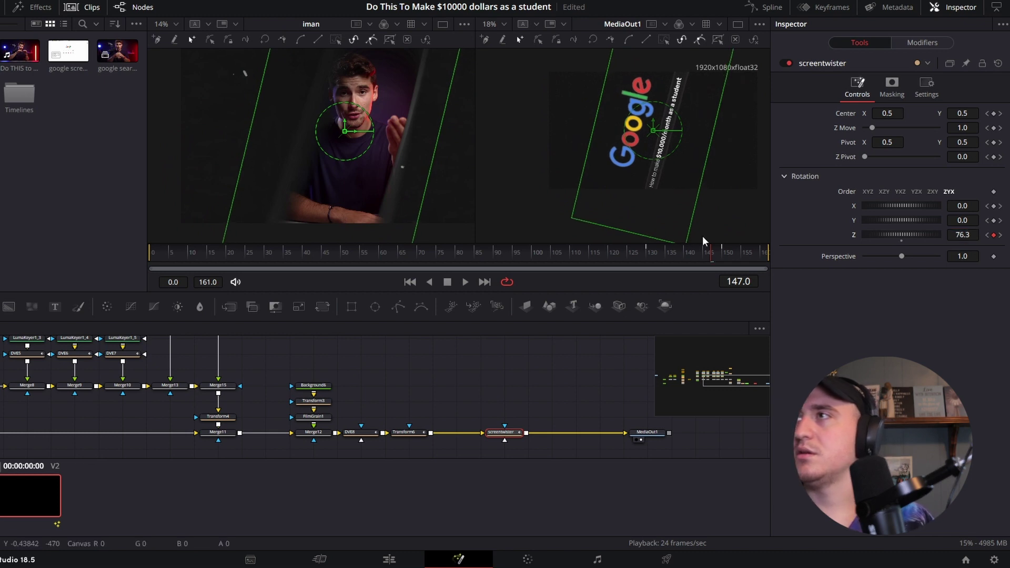
# - Try shifting the screentwister's Pivot X to 0.439 at frame 147
pyautogui.scroll(2, 672, 140)
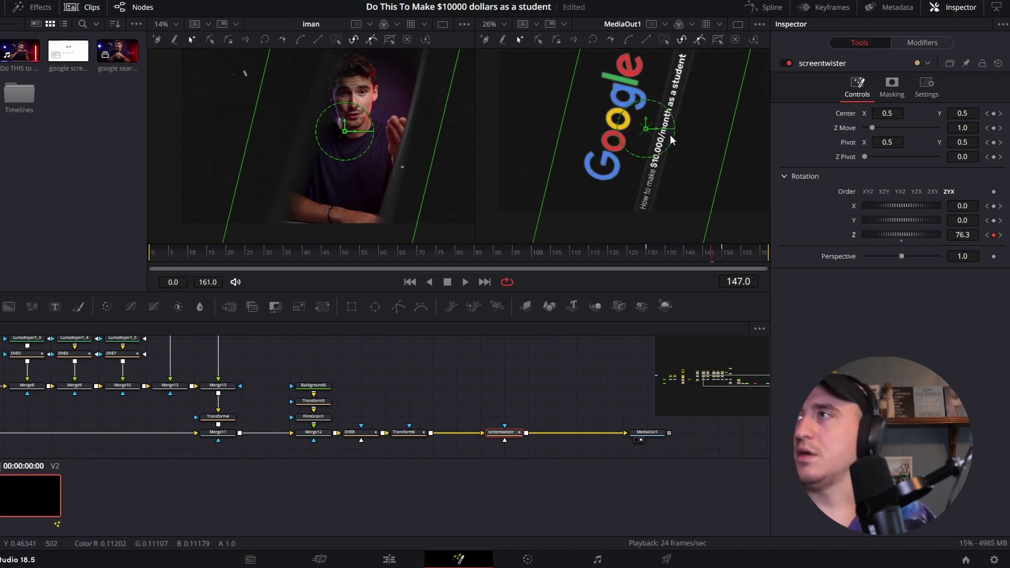
pyautogui.moveTo(882, 145); pyautogui.dragTo(869, 144)
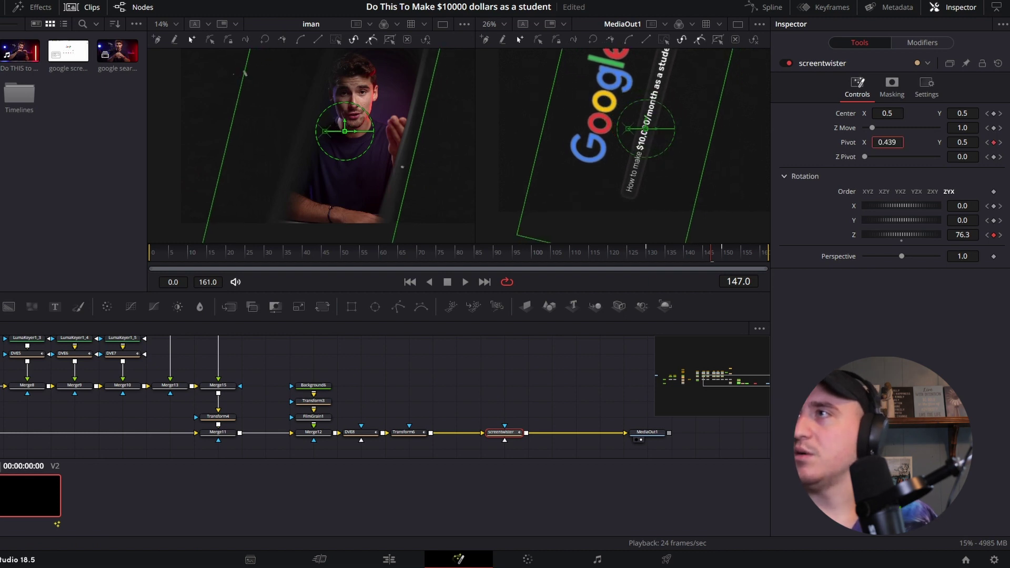
pyautogui.scroll(3, 657, 99)
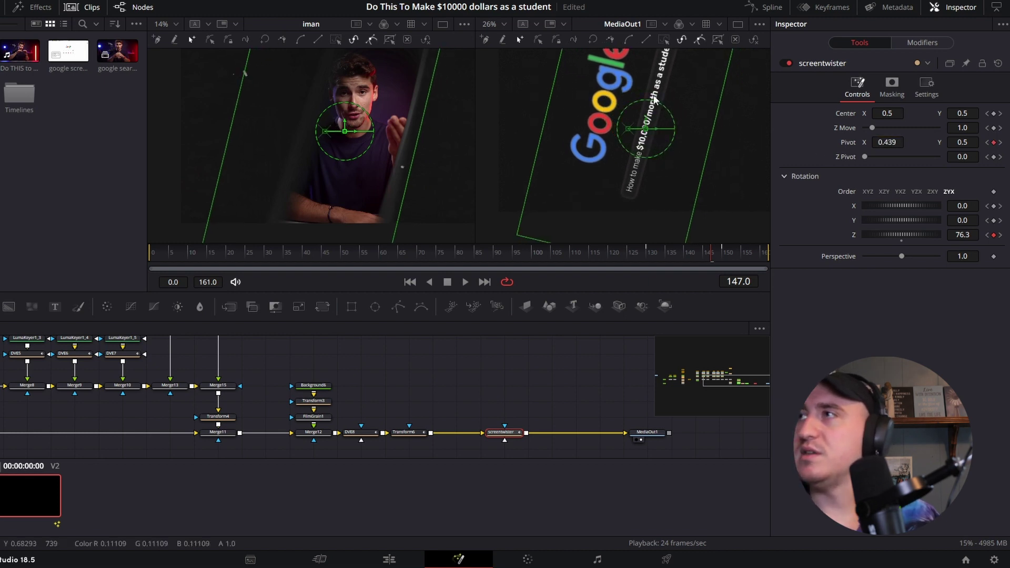
pyautogui.scroll(-6, 655, 100)
pyautogui.scroll(5, 655, 100)
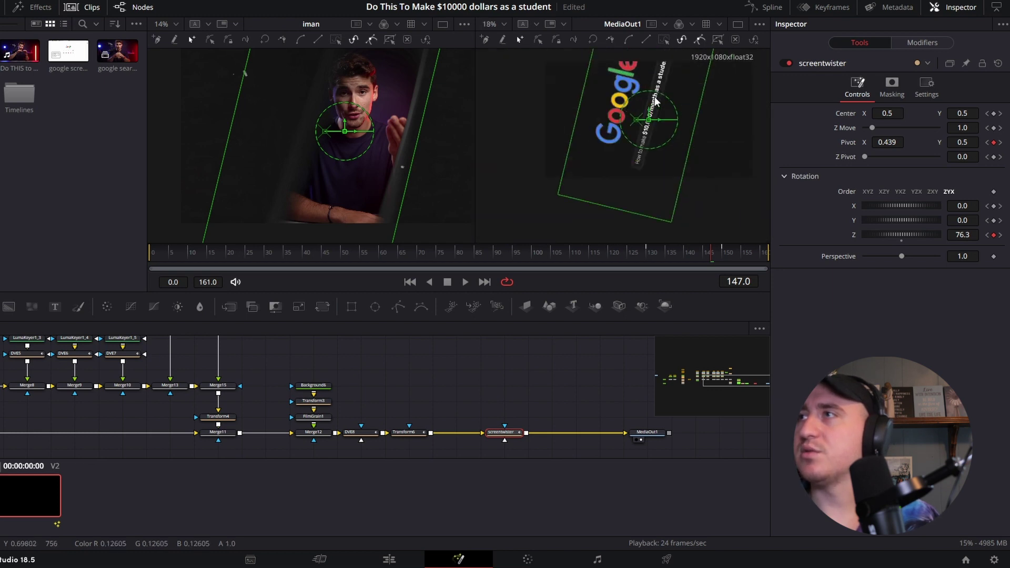
pyautogui.moveTo(636, 158); pyautogui.dragTo(644, 95)
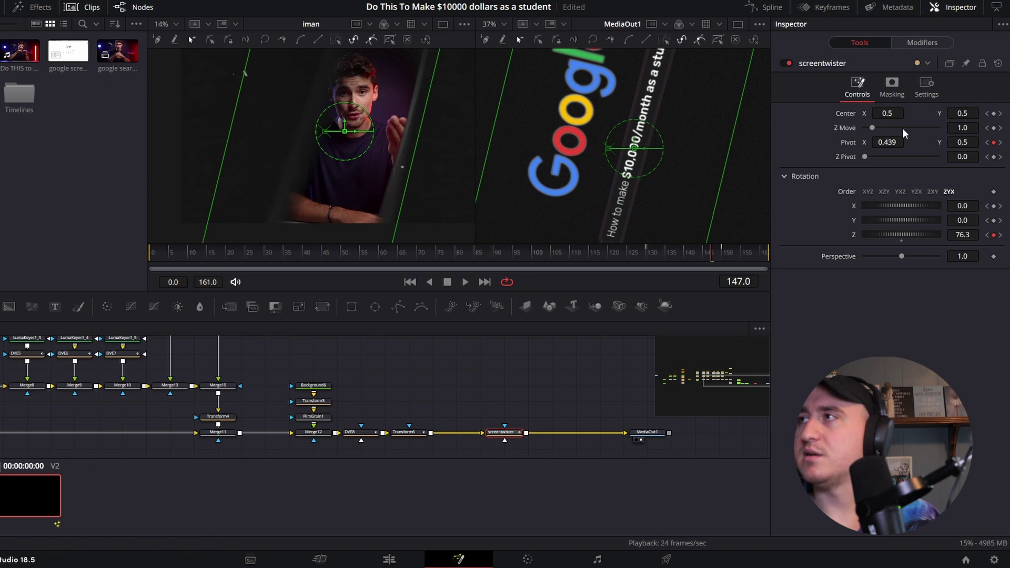
# - Try the screentwister's Z Move at 0.29 with Pivot X at 0.286, and reset Pivot X to 0.5
pyautogui.moveTo(963, 127); pyautogui.dragTo(926, 128)
pyautogui.scroll(-3, 663, 135)
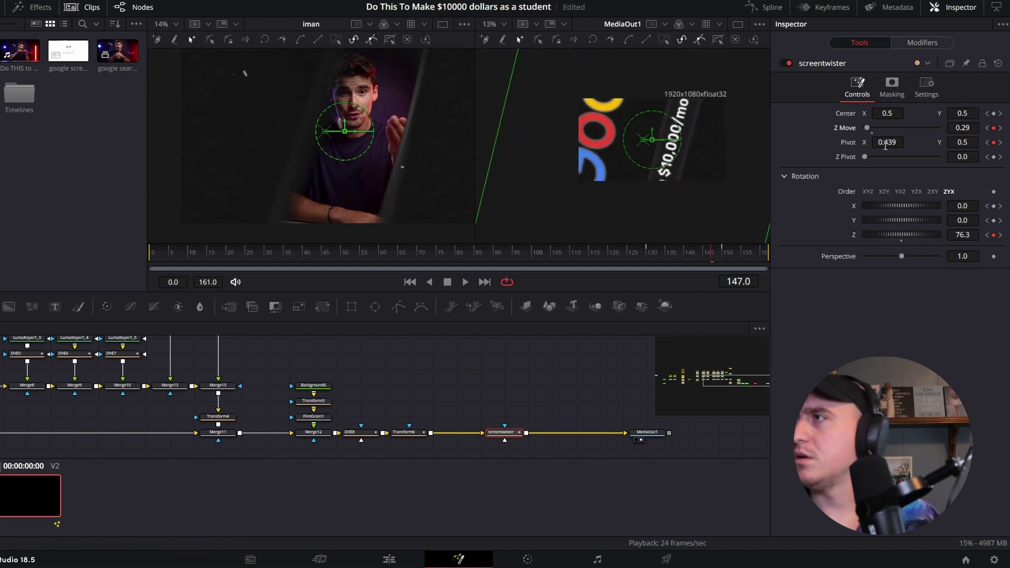
pyautogui.moveTo(886, 145); pyautogui.dragTo(821, 145)
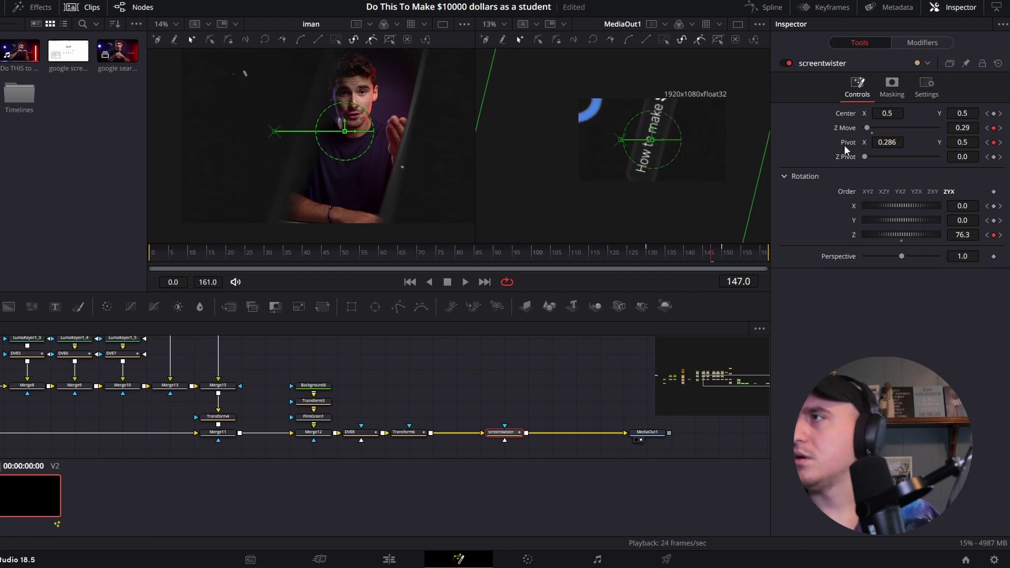
pyautogui.click(887, 145)
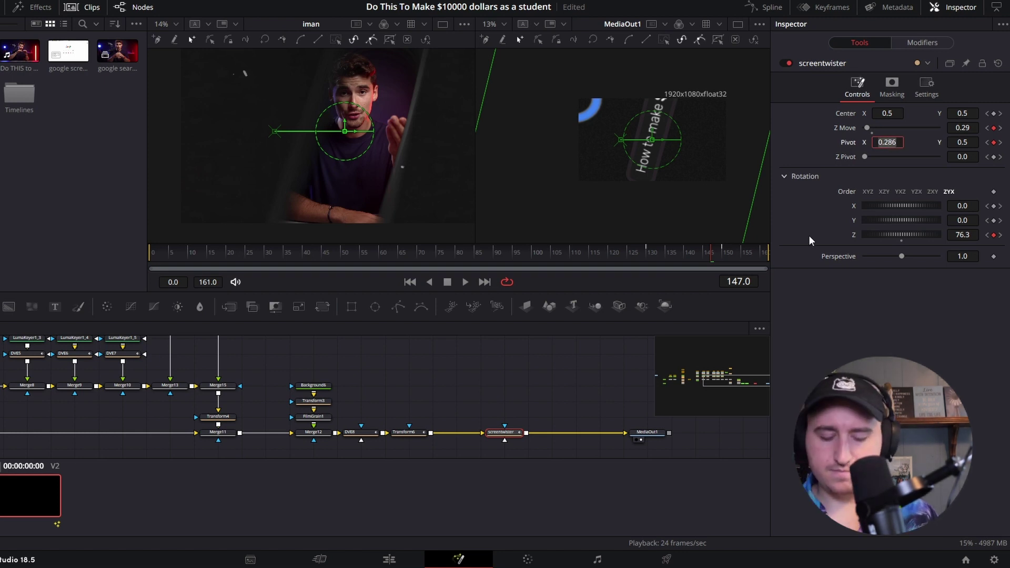
pyautogui.write('.5')
pyautogui.press('Tab')
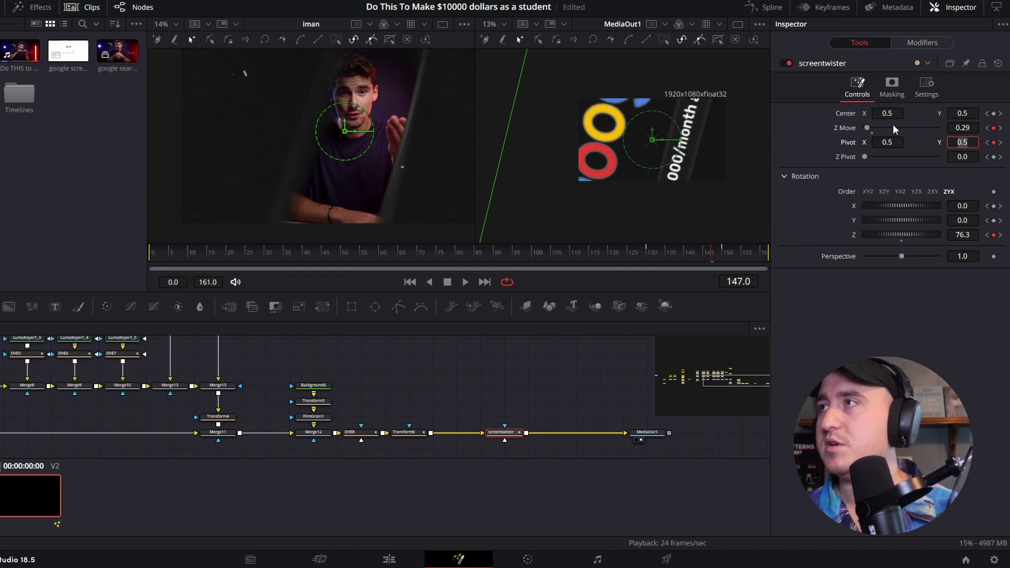
# - Set the screentwister's Center X to 0.193 and Z Move to 0.21 so the rotated search bar fills the frame
pyautogui.moveTo(891, 115); pyautogui.dragTo(835, 114)
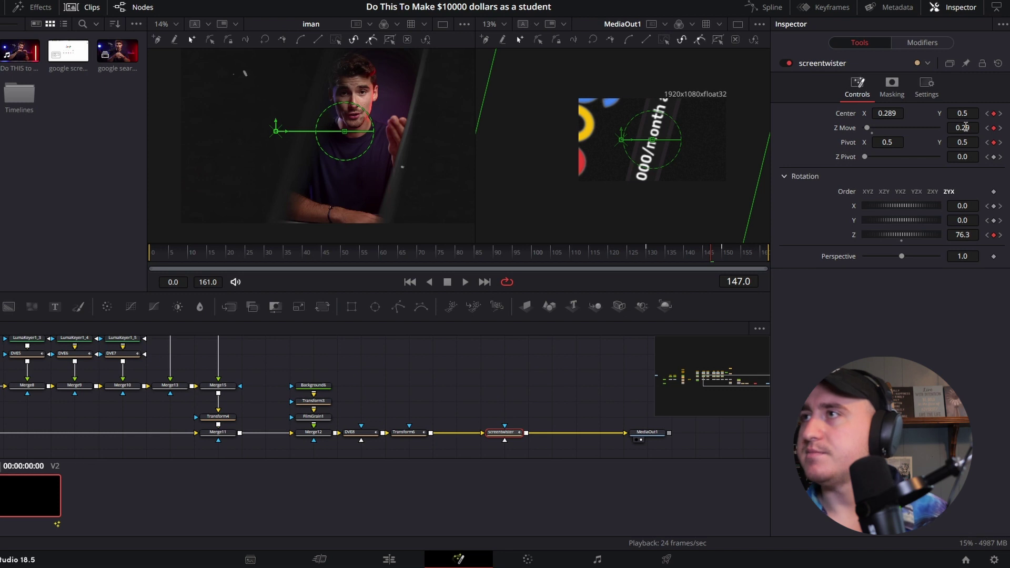
pyautogui.moveTo(966, 127); pyautogui.dragTo(960, 127)
pyautogui.moveTo(889, 113); pyautogui.dragTo(868, 113)
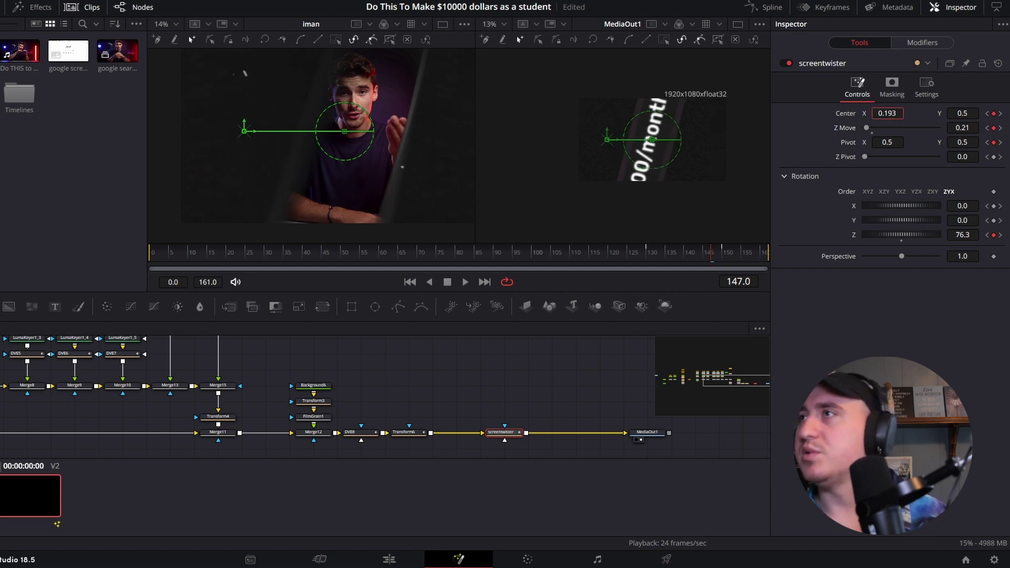
pyautogui.moveTo(868, 113); pyautogui.dragTo(897, 117)
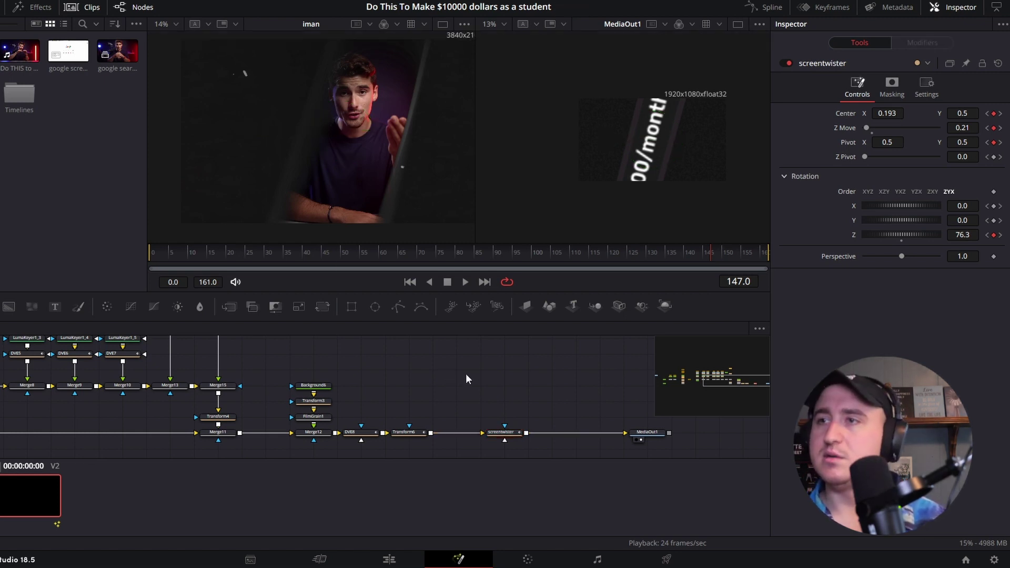
# - Move the screentwister node close to MediaOut1, leaving a wide gap after Transform6
pyautogui.click(508, 435)
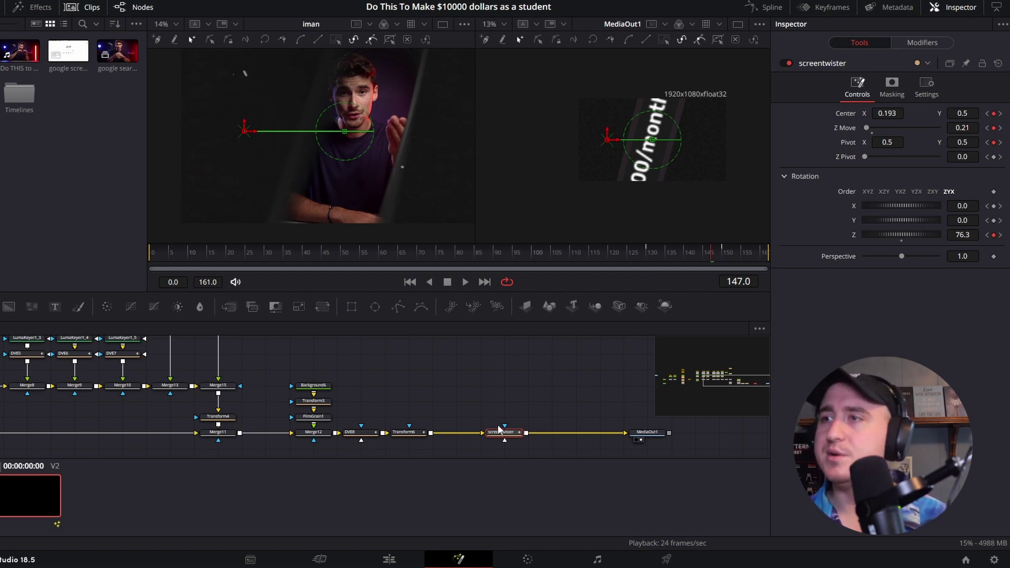
pyautogui.moveTo(498, 428); pyautogui.dragTo(474, 428)
pyautogui.click(515, 398)
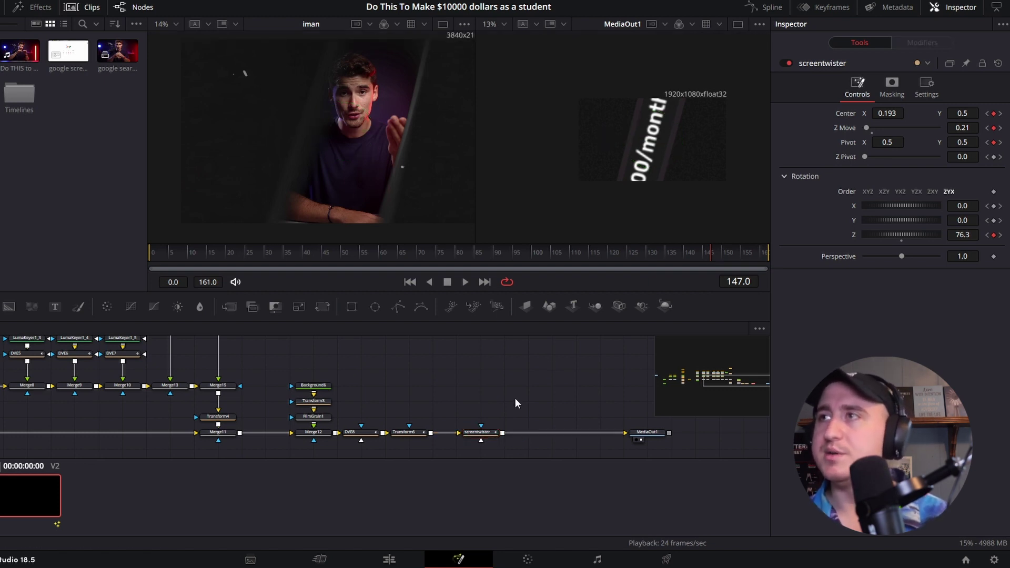
pyautogui.click(487, 433)
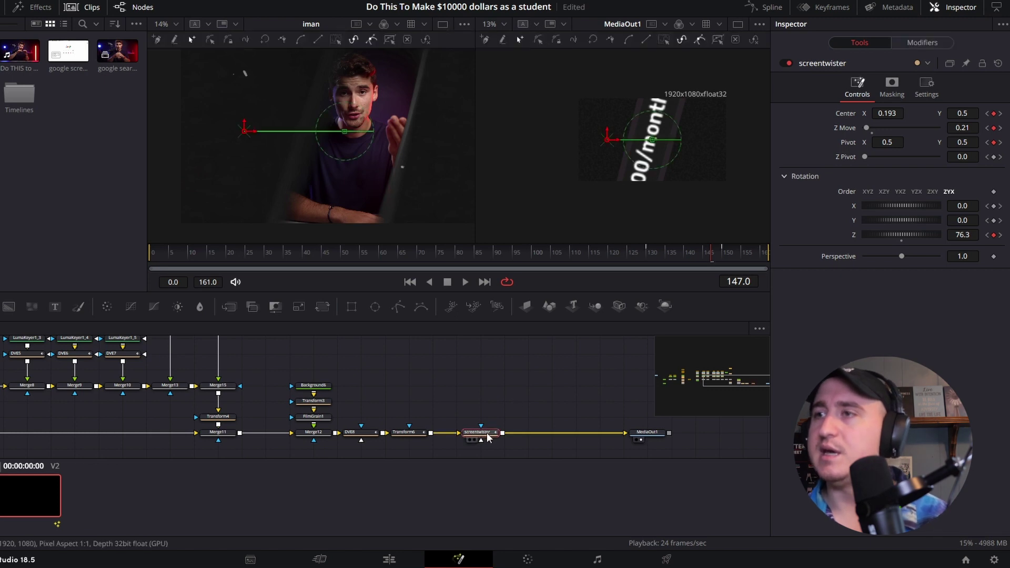
pyautogui.moveTo(489, 436); pyautogui.dragTo(579, 437)
pyautogui.click(460, 390)
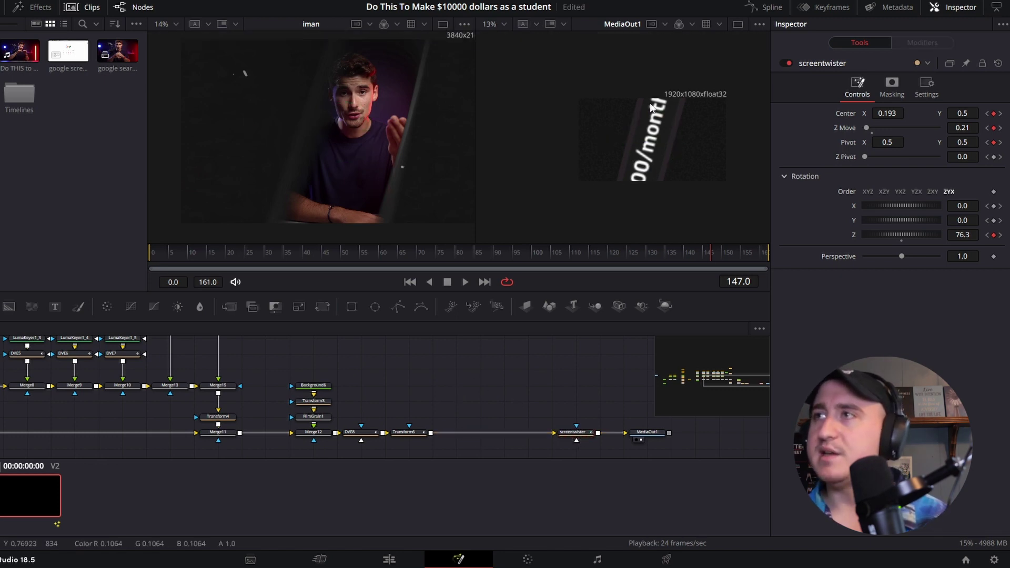
pyautogui.click(409, 357)
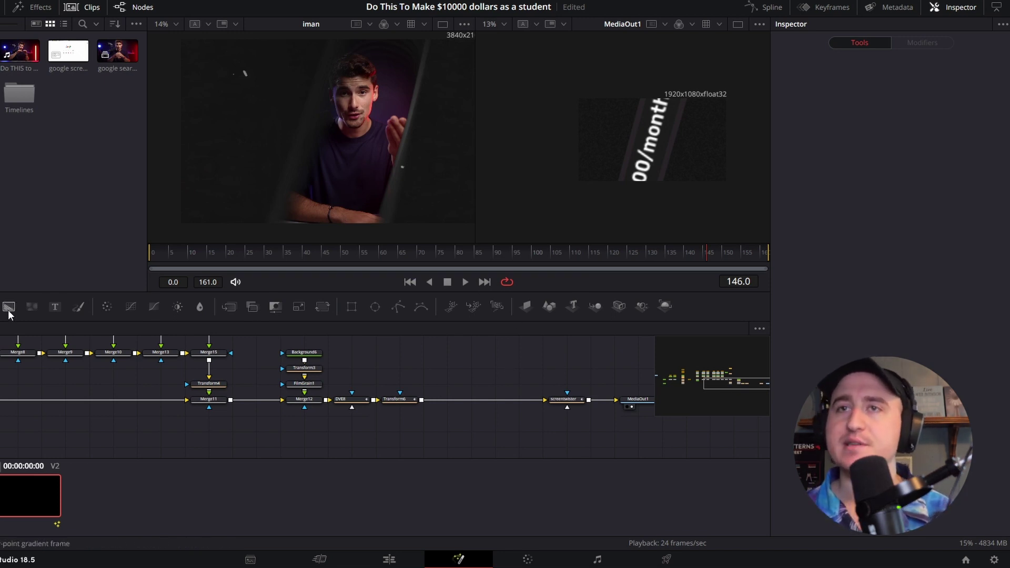
# - Merge a new Background node into the chain between Transform6 and the screentwister, and set its Alpha to 0
pyautogui.moveTo(9, 307); pyautogui.dragTo(381, 364)
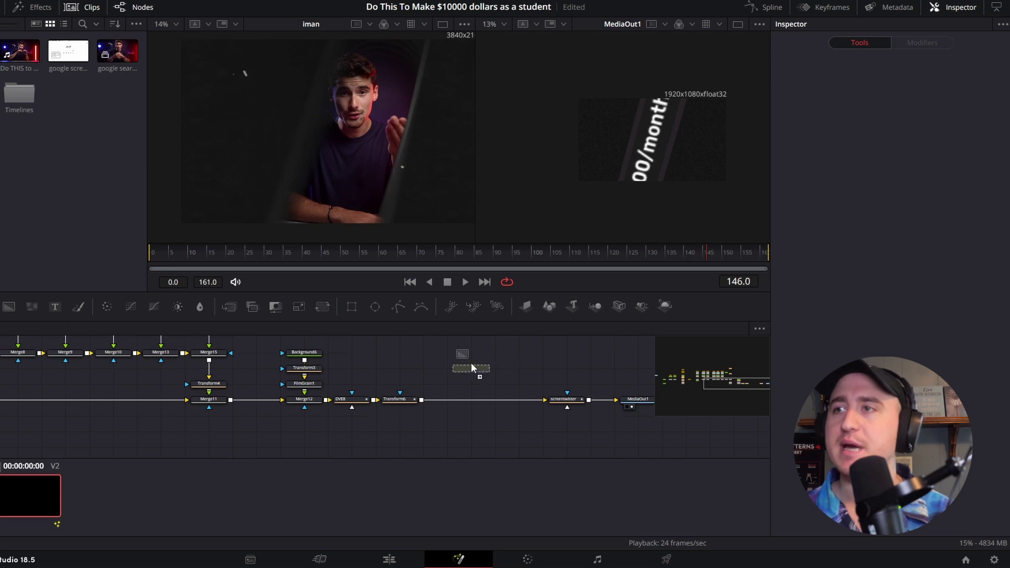
pyautogui.moveTo(484, 364); pyautogui.dragTo(418, 402)
pyautogui.click(495, 367)
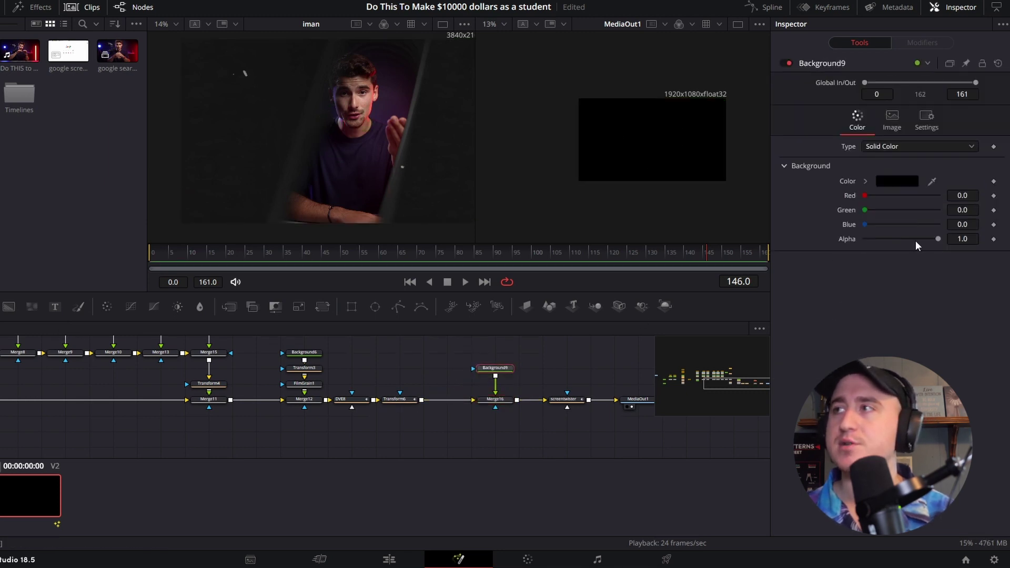
pyautogui.moveTo(939, 239); pyautogui.dragTo(832, 240)
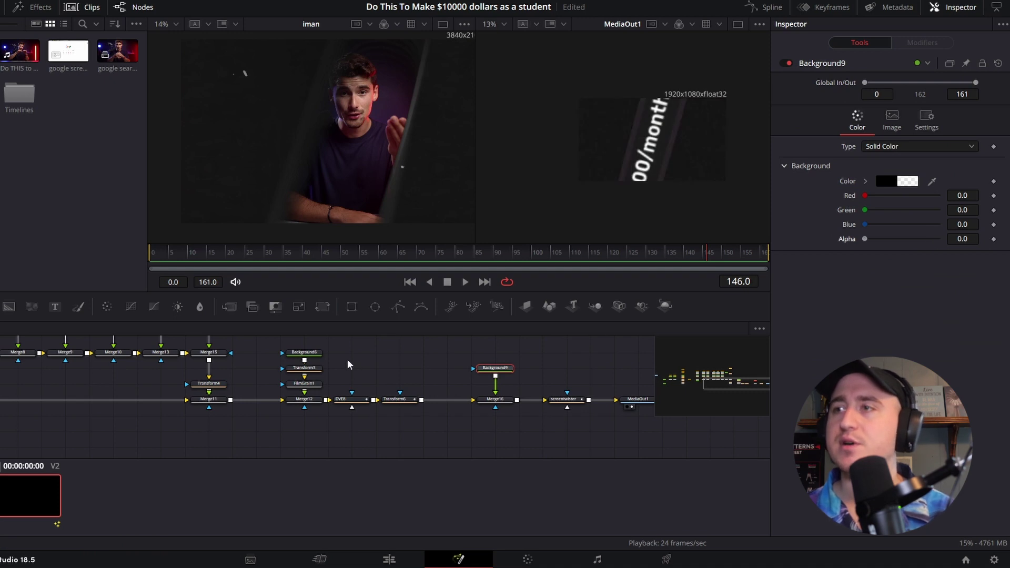
# - Copy the search bar's rounded rectangle mask (Rectangle1_2_1) and paste it as the effect mask of Merge16
pyautogui.hscroll(-10, 347, 368)
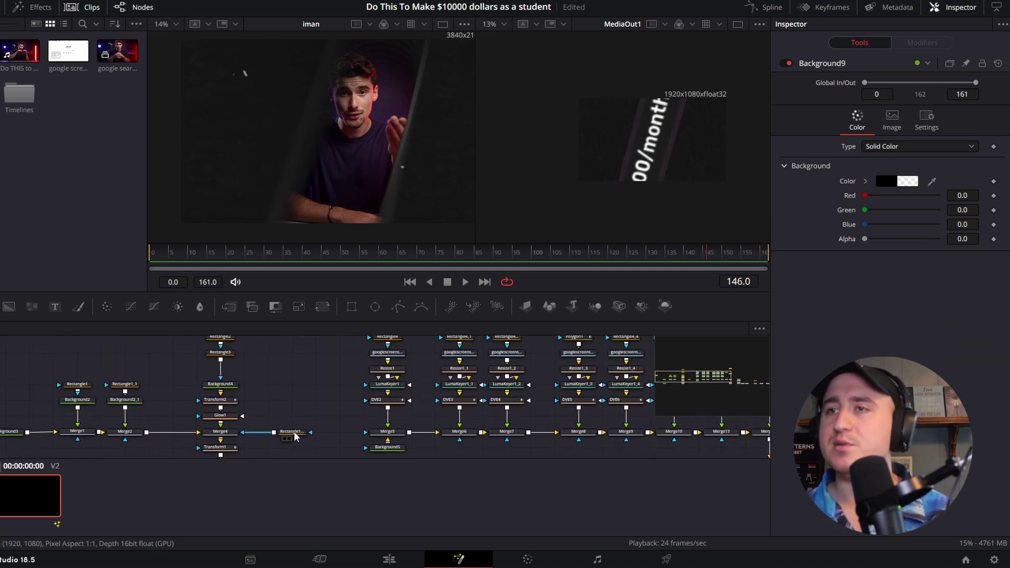
pyautogui.click(292, 431)
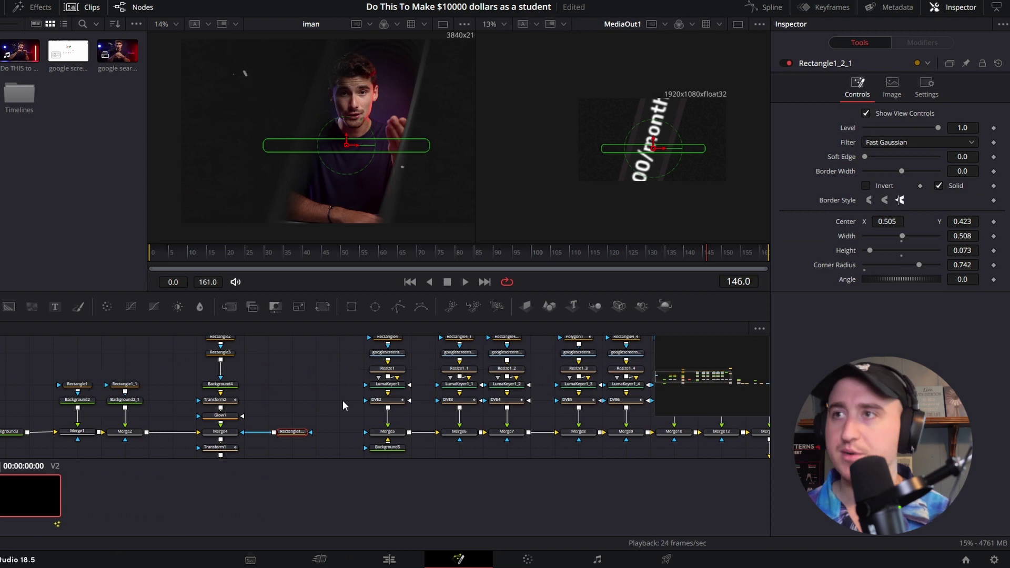
pyautogui.hscroll(10, 550, 399)
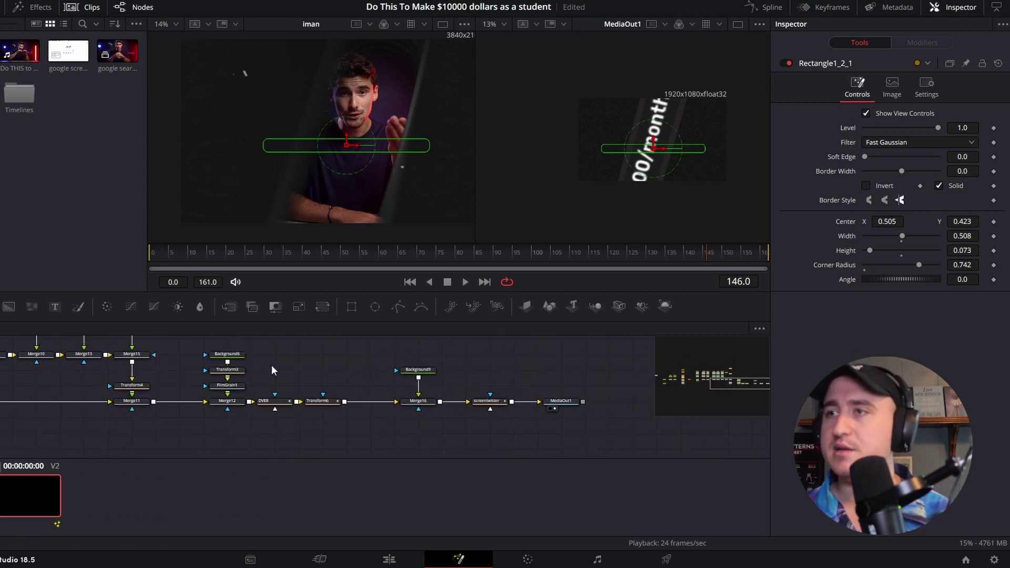
pyautogui.click(420, 402)
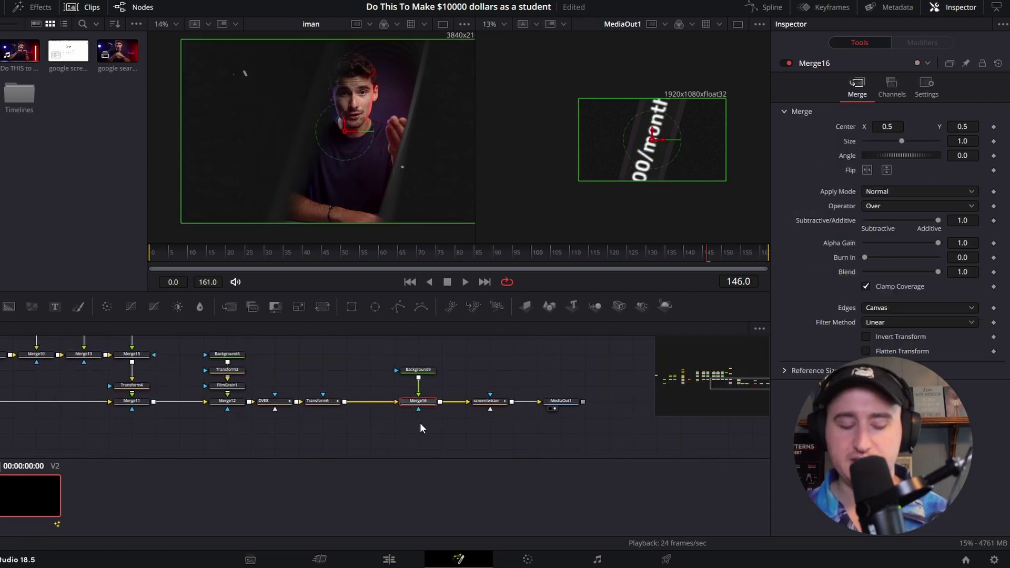
pyautogui.hotkey('ctrl', 'v')
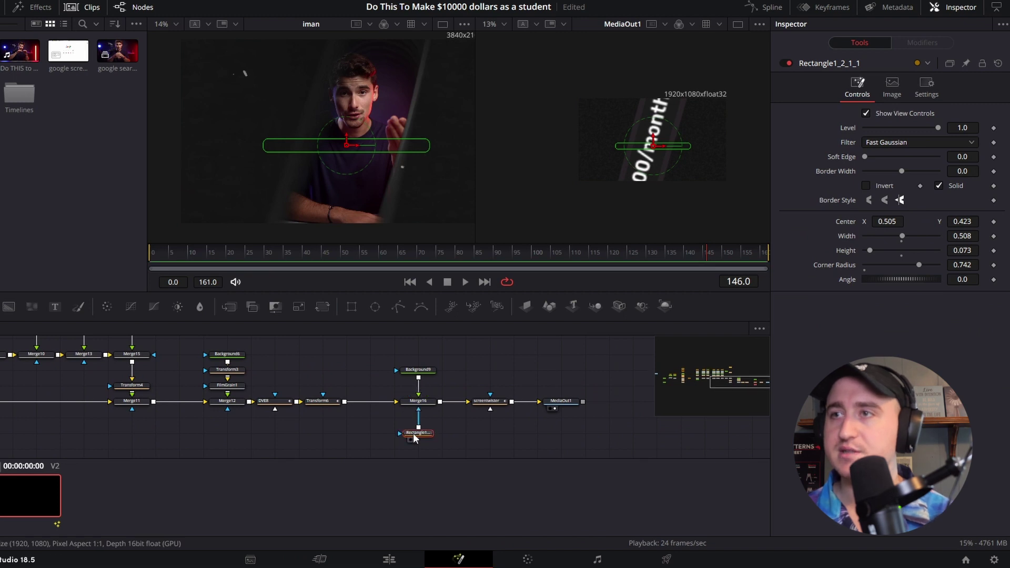
# - Chain a second rectangle mask beneath the pasted search-bar mask, with Width and Height both set to 1.0
pyautogui.moveTo(421, 429); pyautogui.dragTo(396, 380)
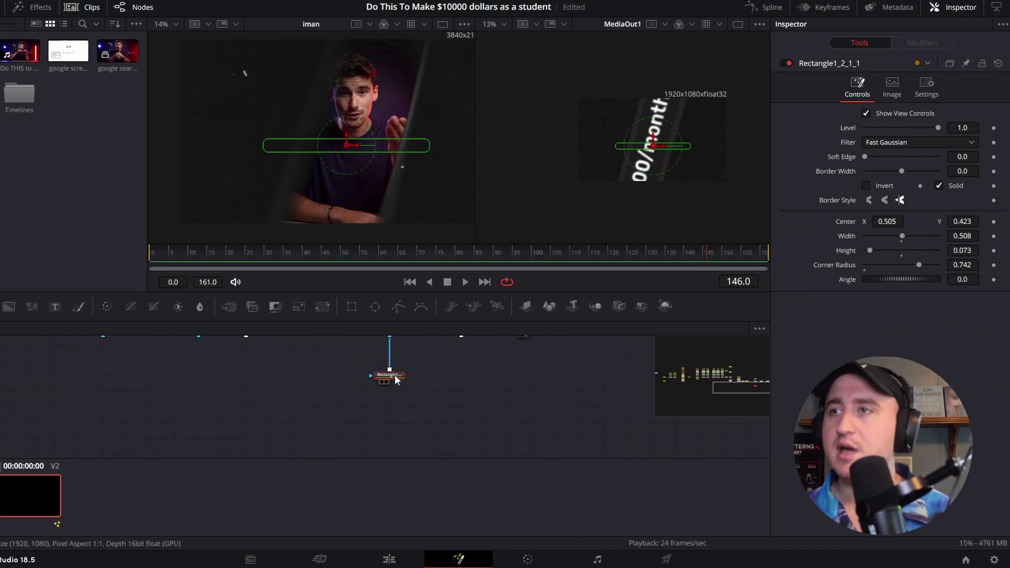
pyautogui.moveTo(351, 306); pyautogui.dragTo(389, 375)
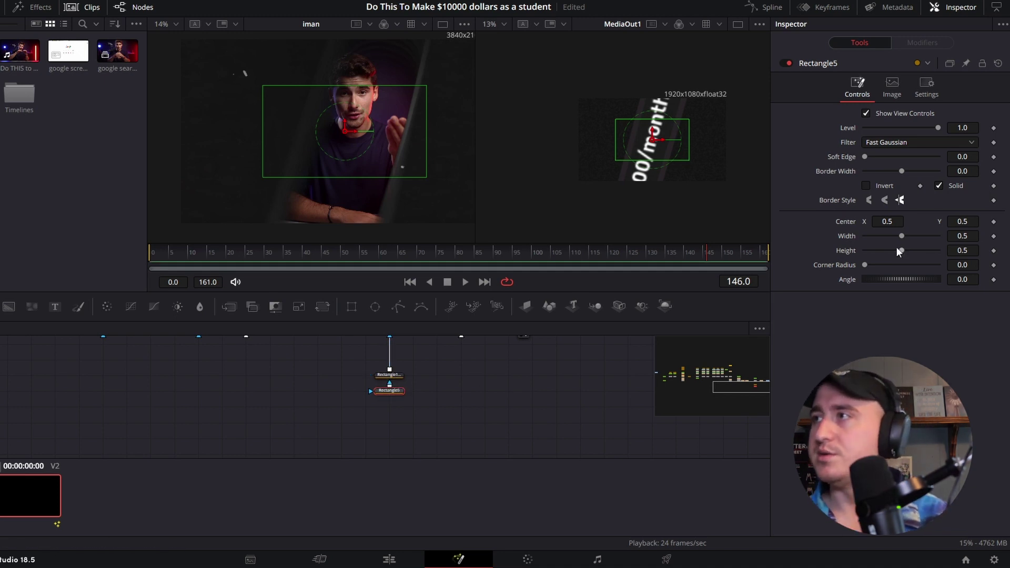
pyautogui.moveTo(899, 236); pyautogui.dragTo(938, 250)
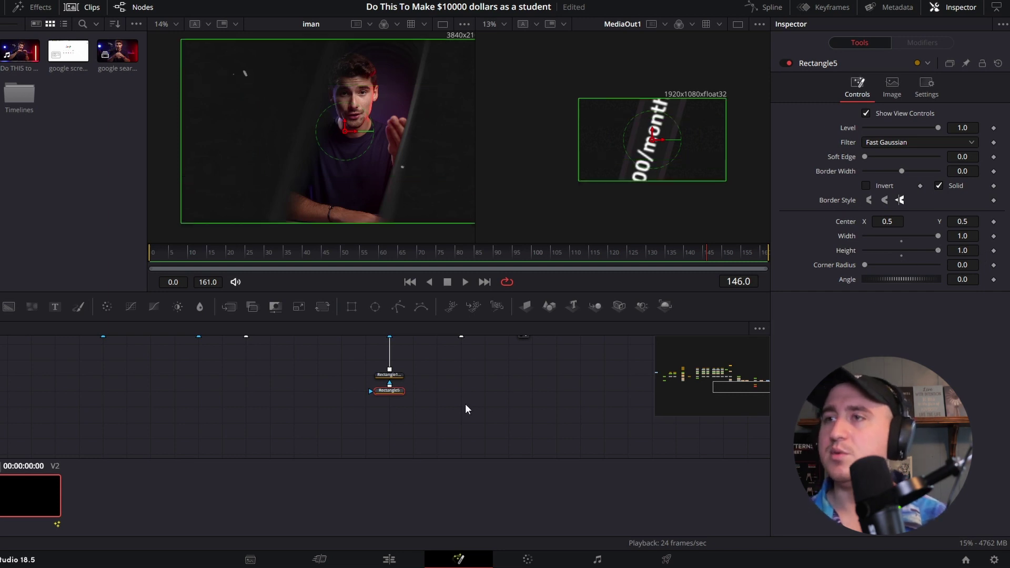
# - Duplicate DVE8 and Transform6, wire the copies between the search-bar mask and Merge16, and align them below the merge
pyautogui.moveTo(455, 379); pyautogui.dragTo(459, 423)
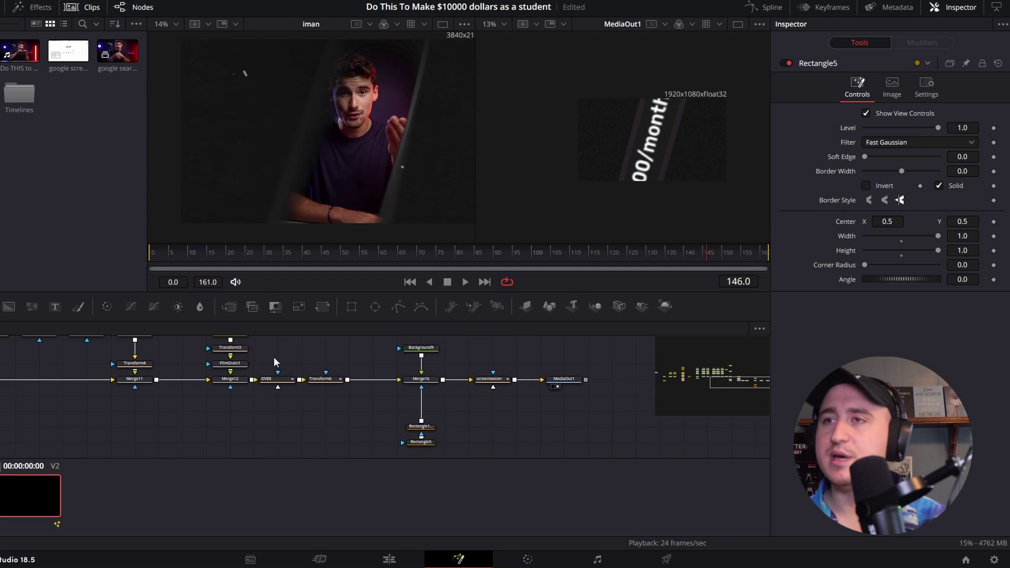
pyautogui.moveTo(274, 357); pyautogui.dragTo(329, 398)
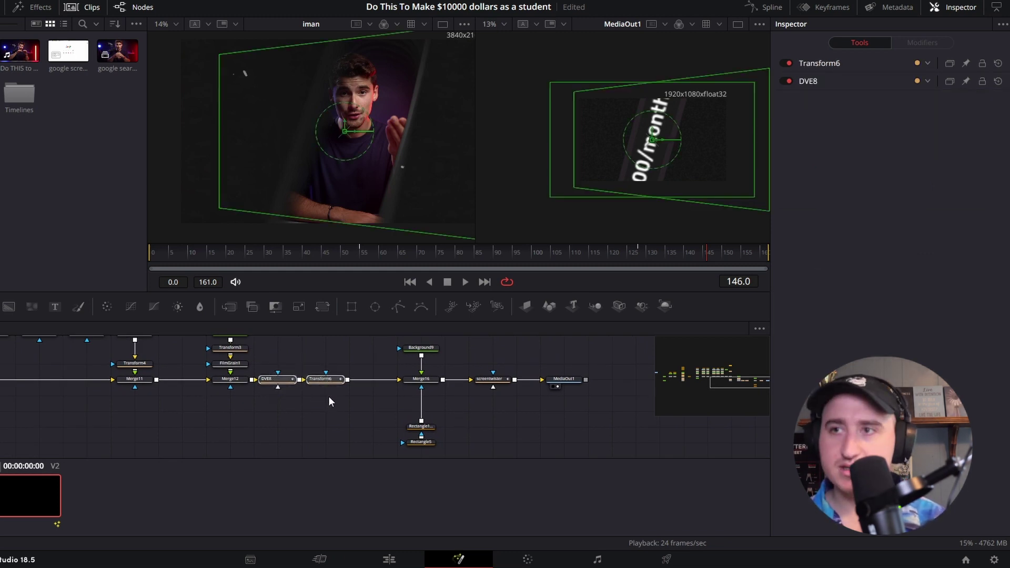
pyautogui.hotkey('ctrl', 'v')
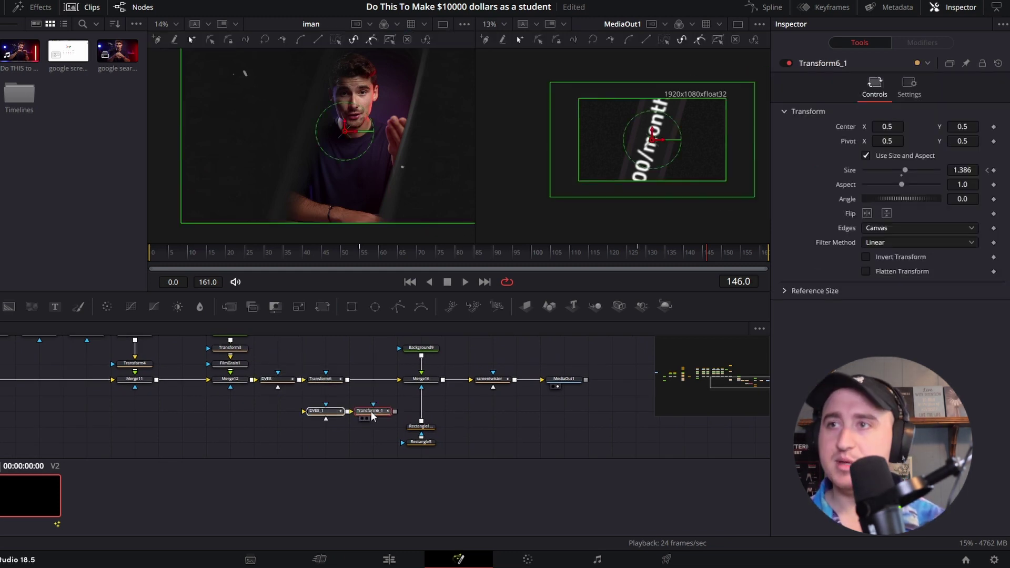
pyautogui.click(361, 431)
pyautogui.moveTo(421, 400); pyautogui.dragTo(304, 410)
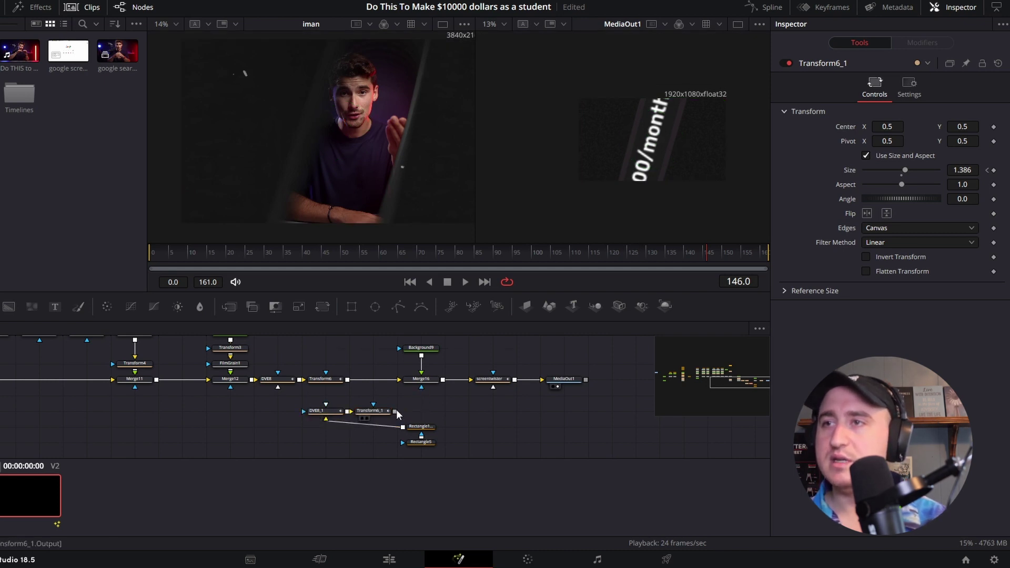
pyautogui.moveTo(394, 411); pyautogui.dragTo(422, 387)
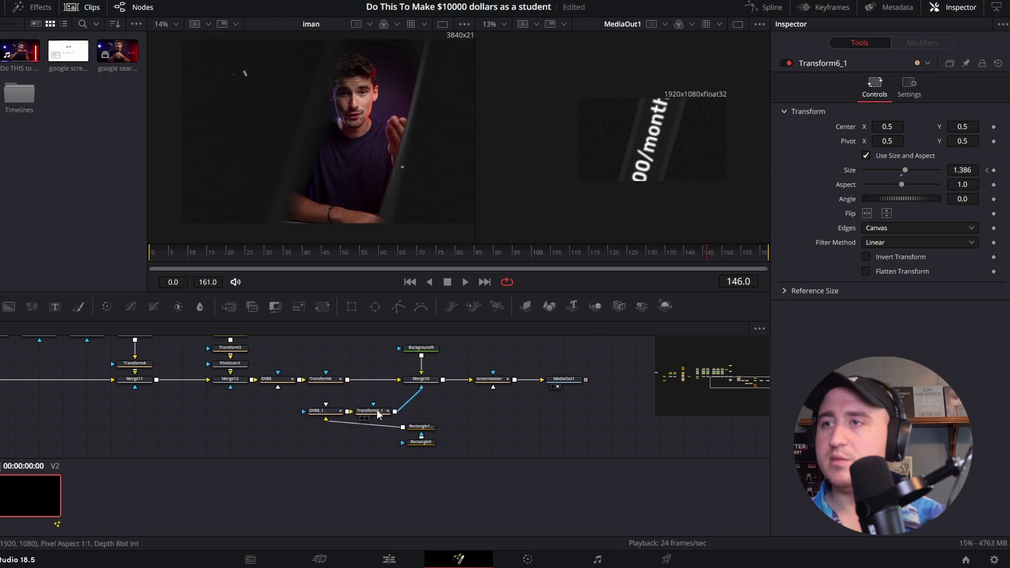
pyautogui.moveTo(370, 415); pyautogui.dragTo(422, 397)
pyautogui.moveTo(322, 411); pyautogui.dragTo(419, 410)
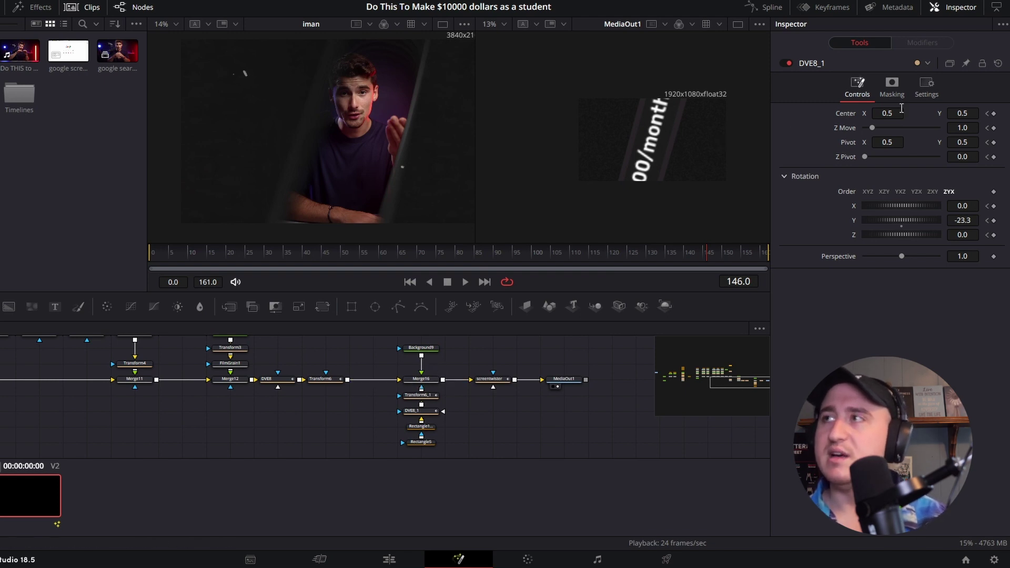
# - Swap the foreground and background inputs of Merge16 and save the project
pyautogui.click(425, 382)
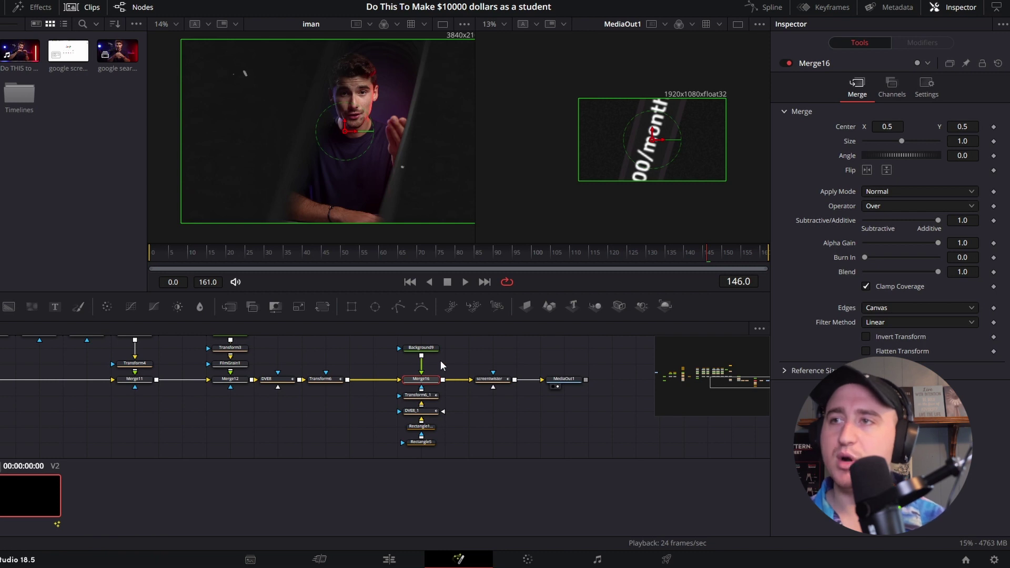
pyautogui.hotkey('ctrl', 't')
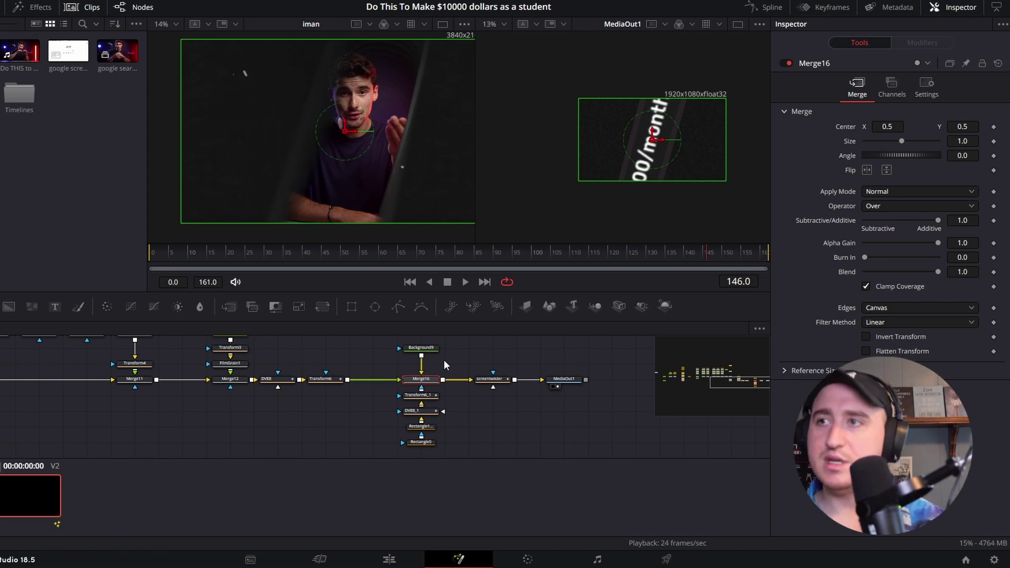
pyautogui.click(476, 413)
pyautogui.hotkey('ctrl', 's')
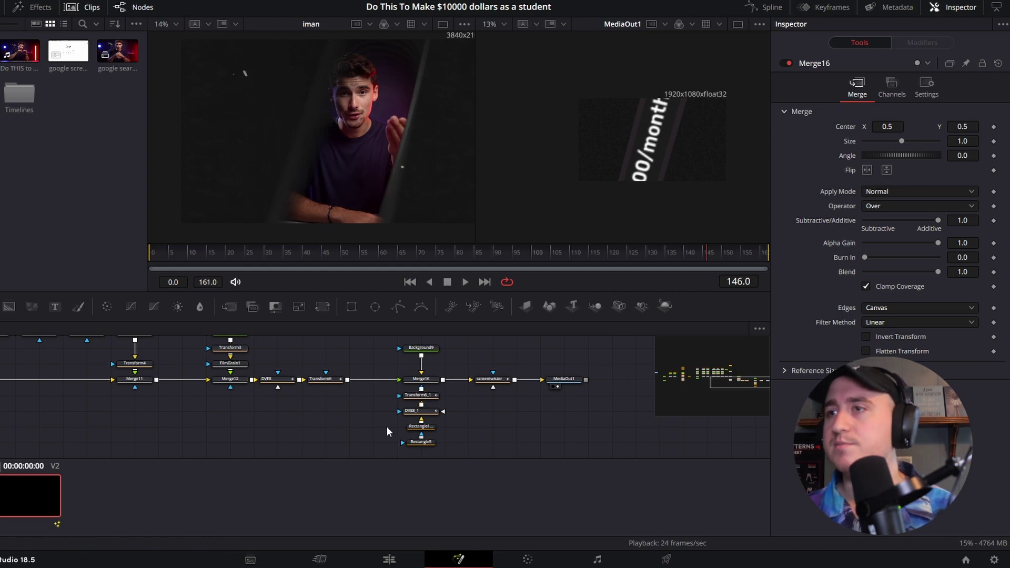
# - Keyframe the search-bar mask's Level at 1.0 on frame 135, where the bar starts rotating
pyautogui.click(427, 433)
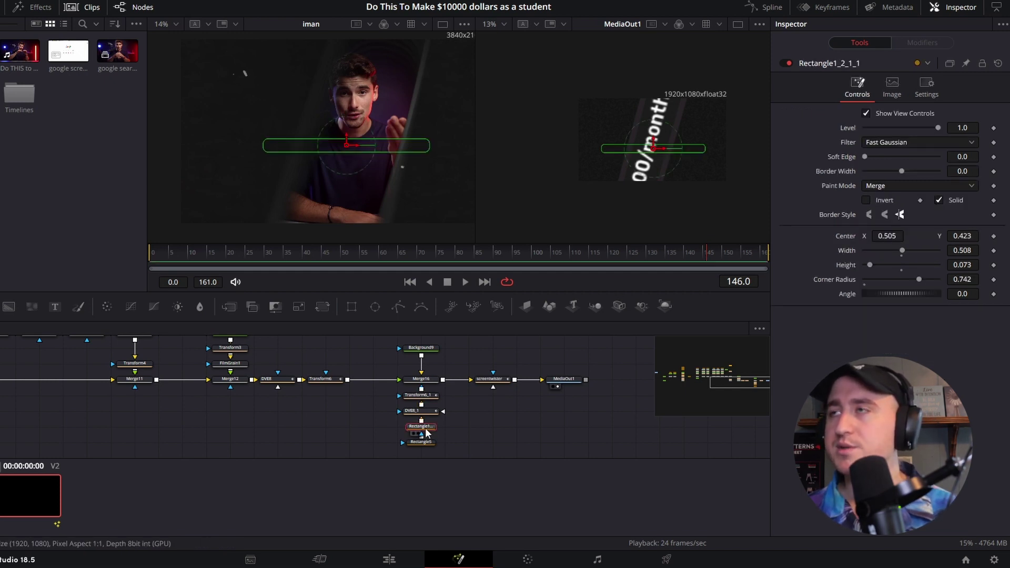
pyautogui.click(707, 255)
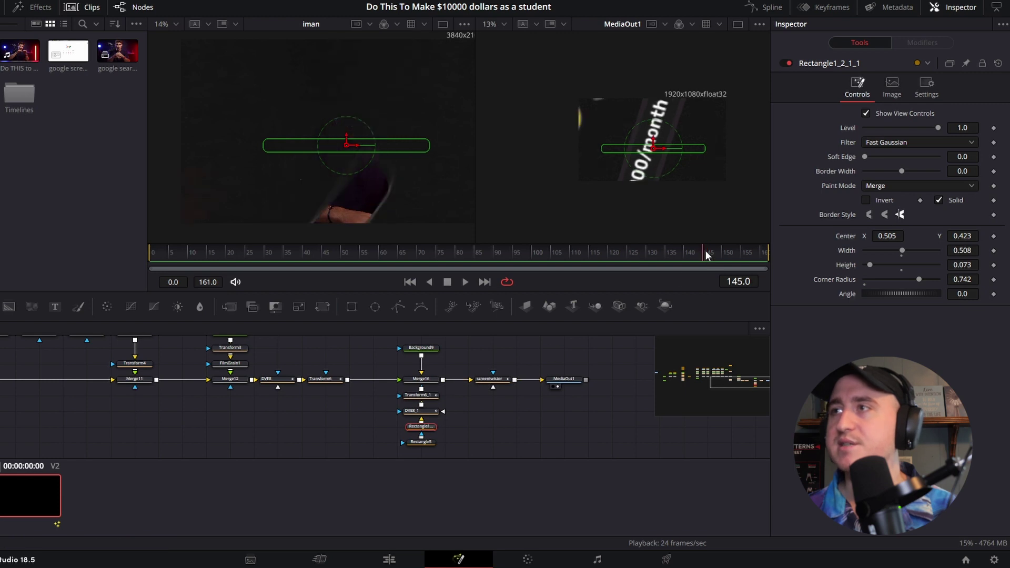
pyautogui.moveTo(706, 255); pyautogui.dragTo(665, 253)
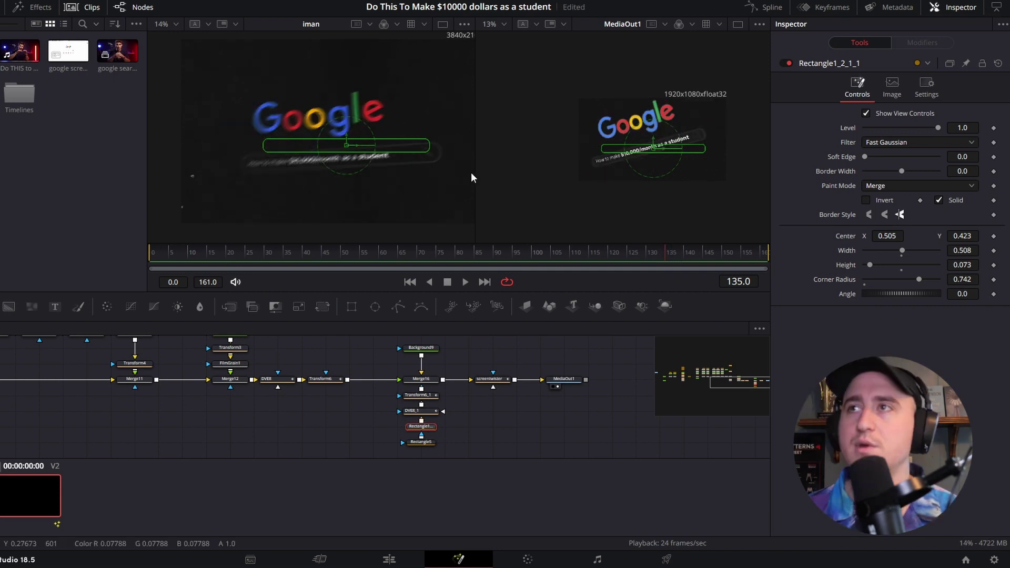
pyautogui.click(655, 255)
pyautogui.moveTo(655, 256)
pyautogui.mouseDown()
pyautogui.moveTo(680, 252)
pyautogui.moveTo(657, 257)
pyautogui.moveTo(667, 257)
pyautogui.mouseUp()
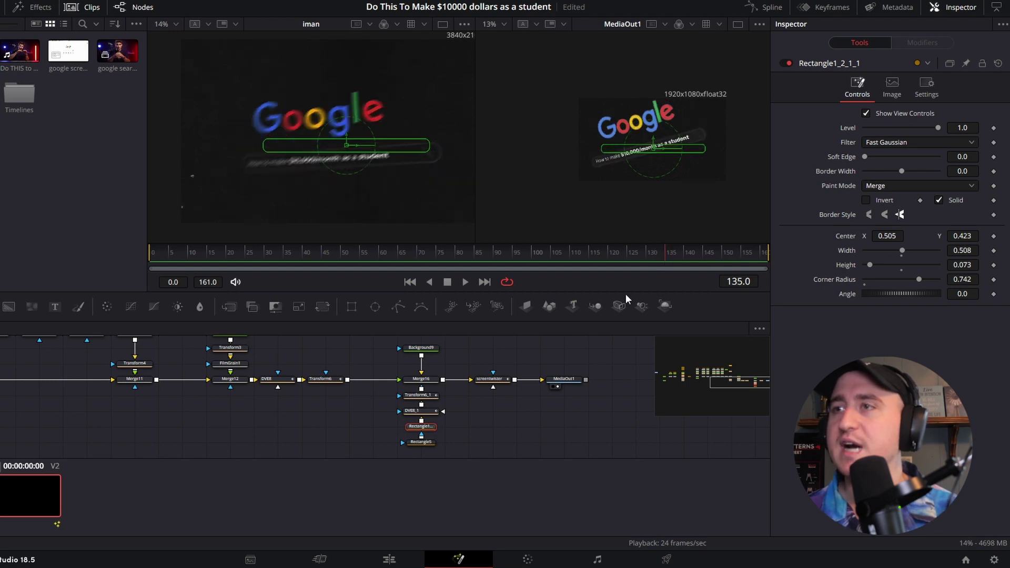
pyautogui.click(994, 129)
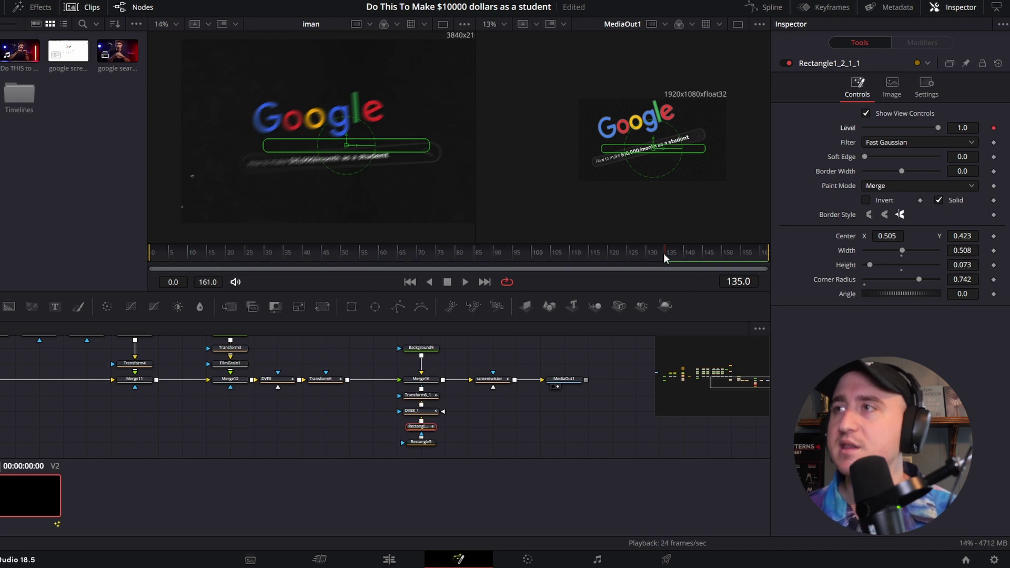
# - Keyframe the search-bar mask's Level at 0.0 on frame 145 so the bar fades to transparent
pyautogui.moveTo(663, 254); pyautogui.dragTo(711, 260)
pyautogui.moveTo(712, 260)
pyautogui.mouseDown()
pyautogui.moveTo(692, 267)
pyautogui.moveTo(703, 267)
pyautogui.mouseUp()
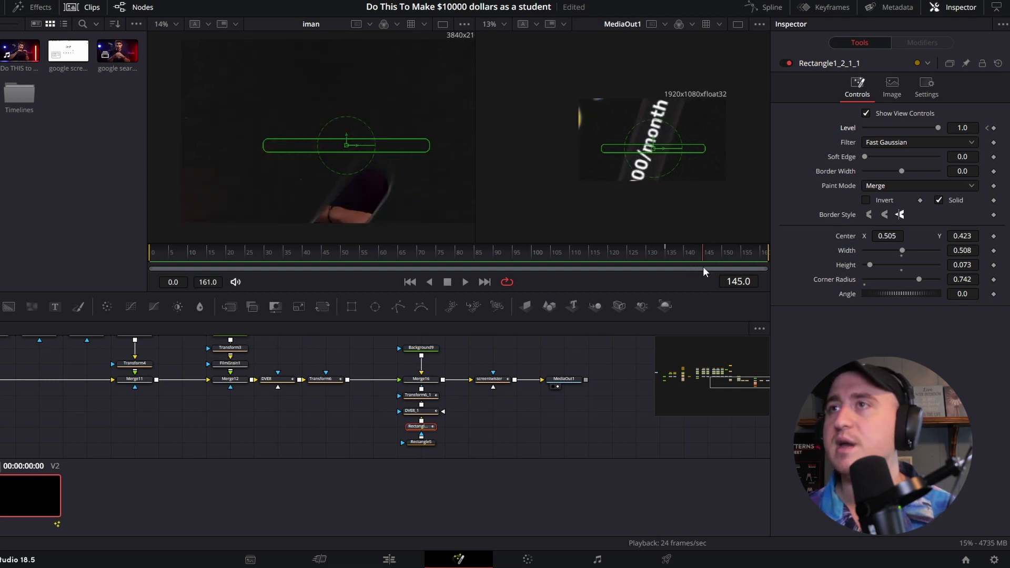
pyautogui.click(994, 128)
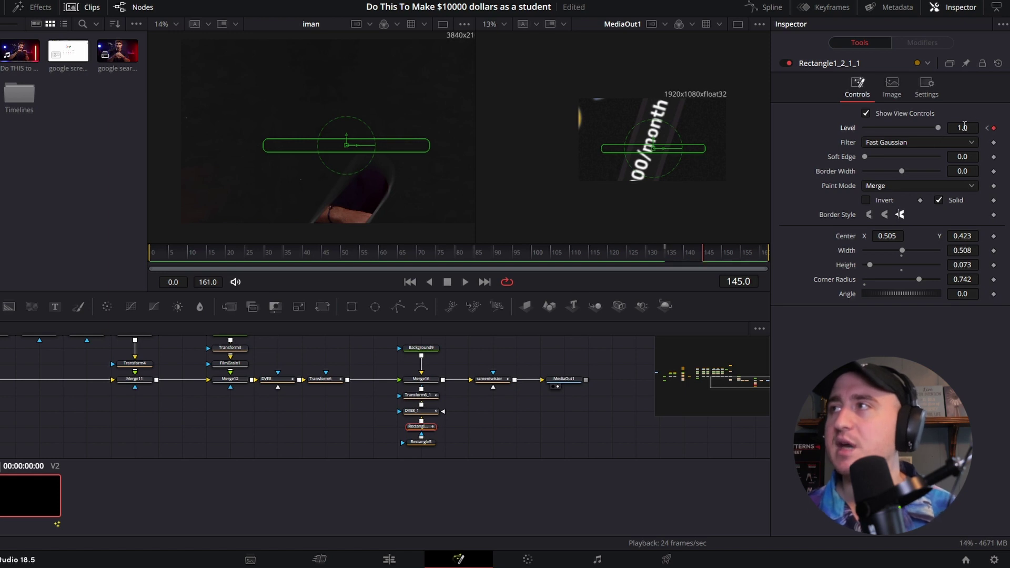
pyautogui.doubleClick(968, 127)
pyautogui.write('0')
pyautogui.press('Return')
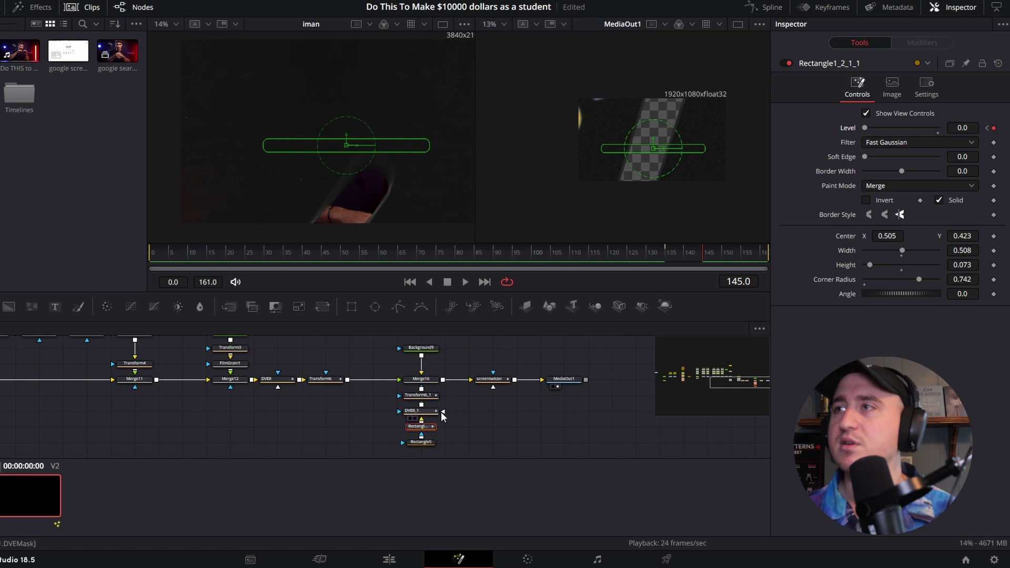
# - Check the fade between frames 135 and 145, and smooth all Level keyframes of the search-bar mask in the spline editor
pyautogui.click(671, 254)
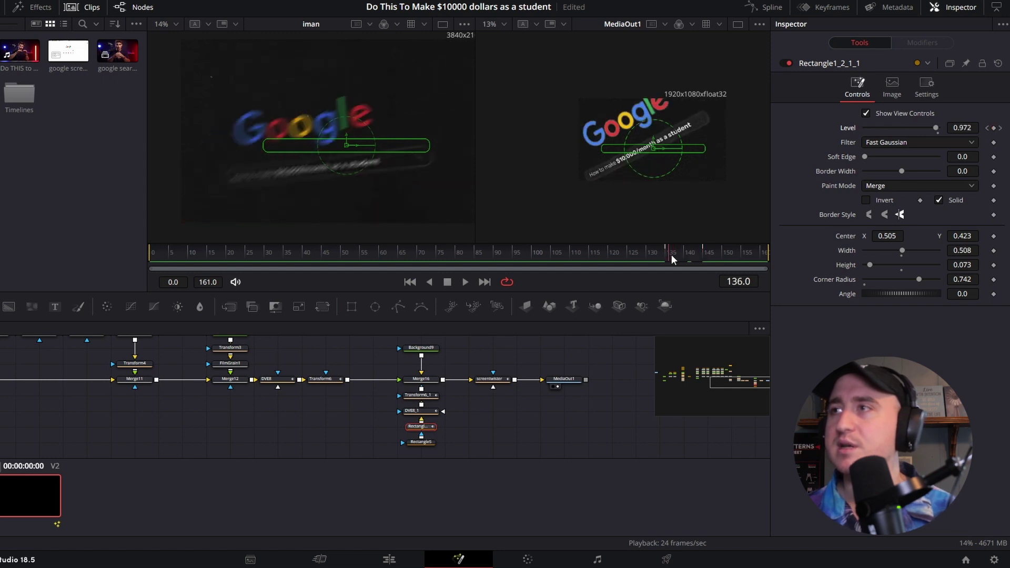
pyautogui.moveTo(670, 255); pyautogui.dragTo(703, 268)
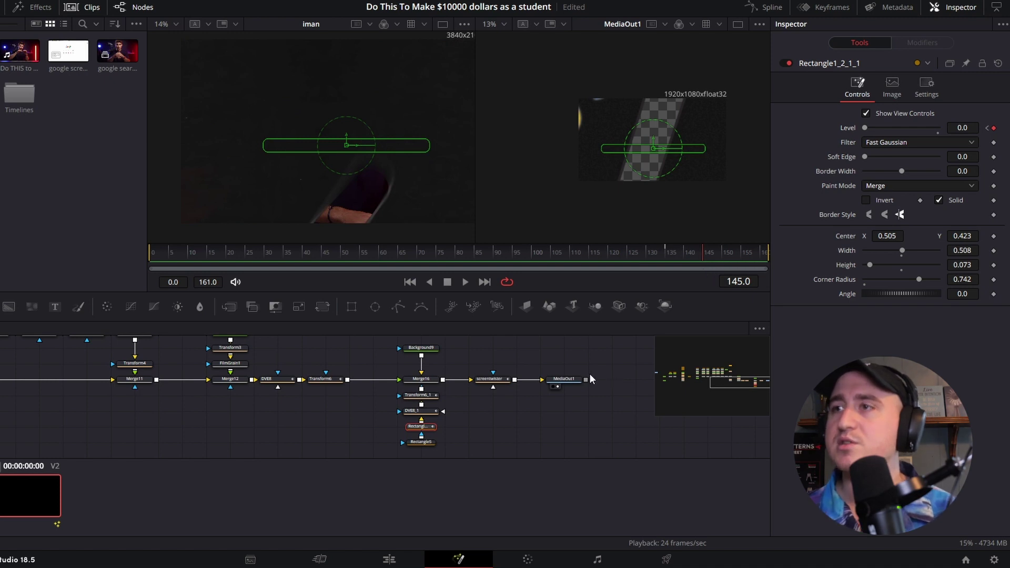
pyautogui.click(766, 8)
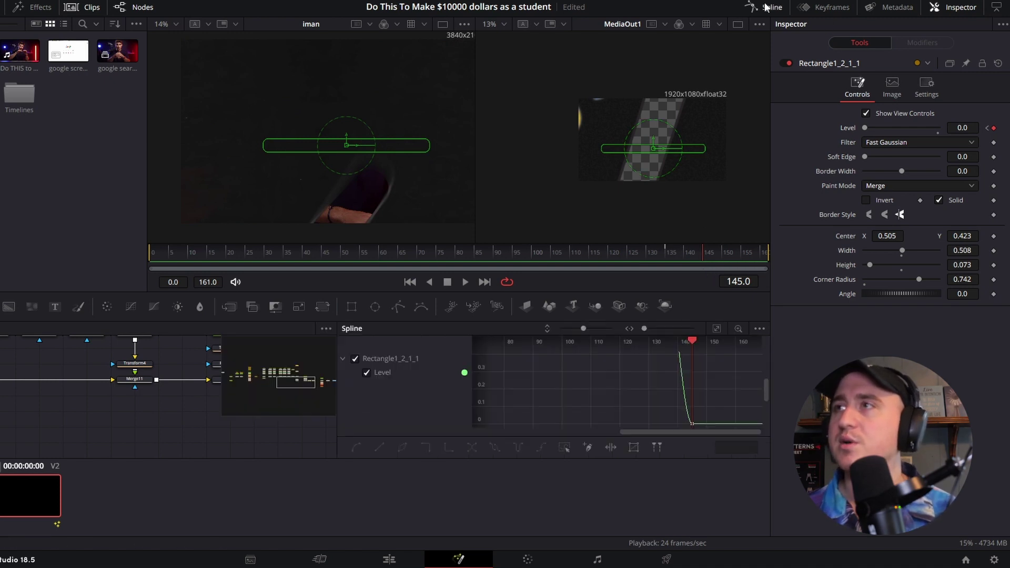
pyautogui.click(718, 329)
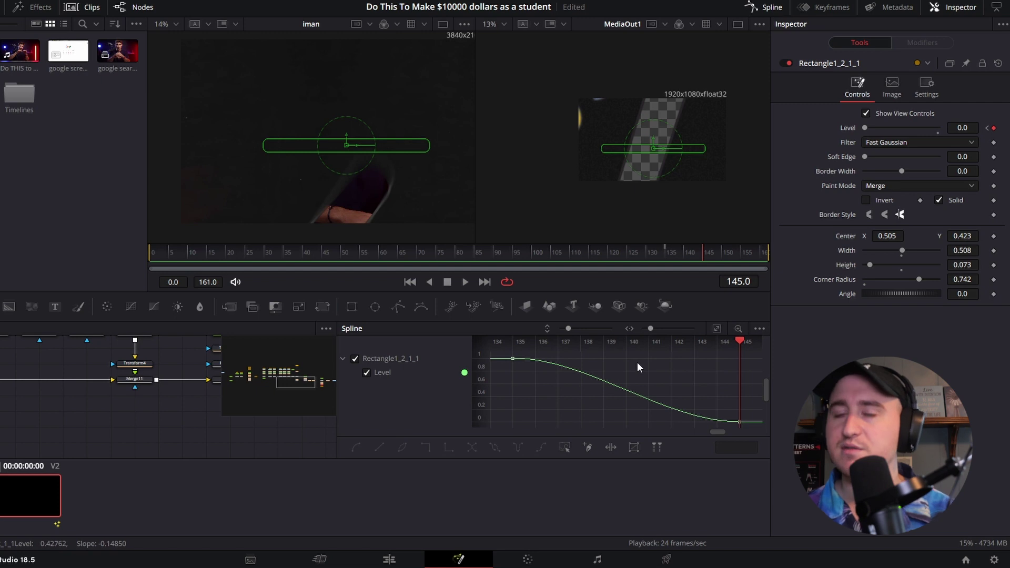
pyautogui.hotkey('ctrl', 'a')
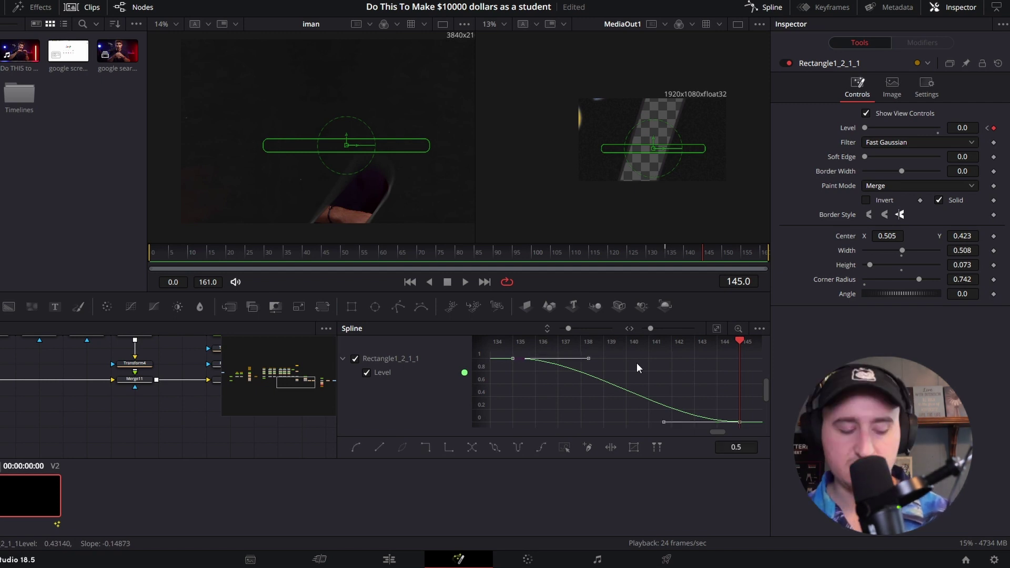
pyautogui.click(770, 10)
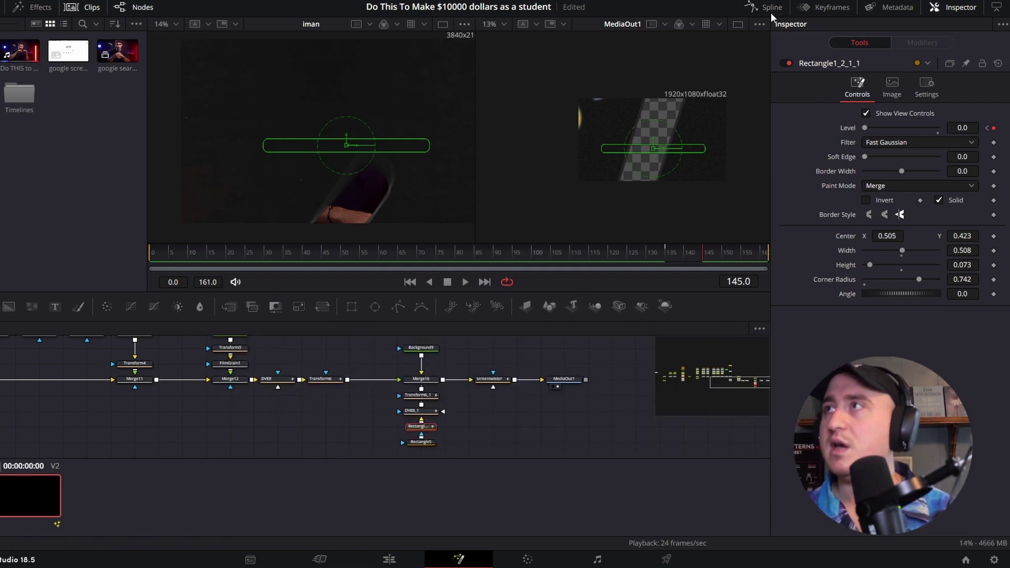
pyautogui.click(470, 434)
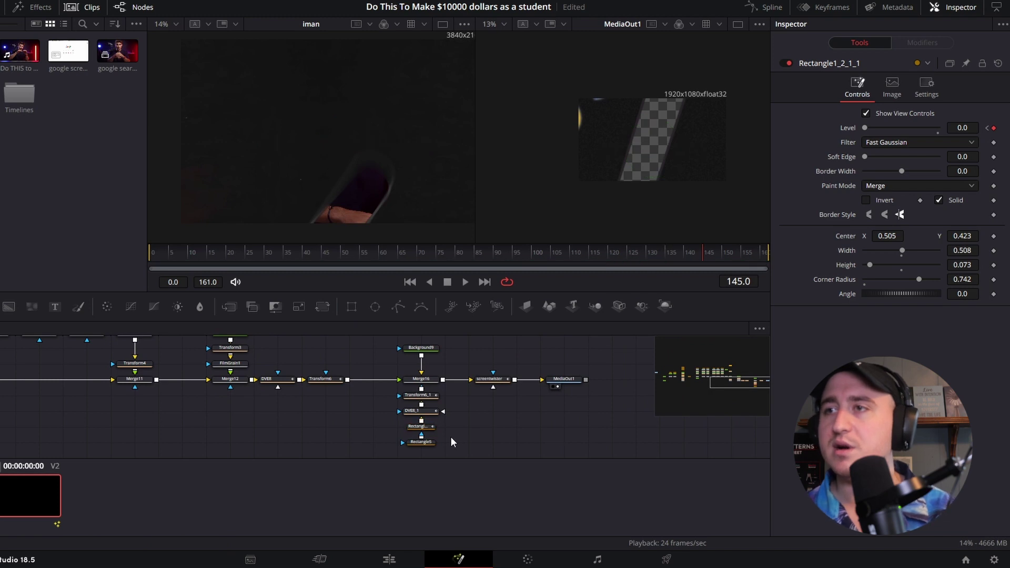
# - Replace the screentwister's end keyframes on frame 150 so it holds Center X 0.193, Z Move 0.21 and Z rotation 76.3
pyautogui.click(428, 412)
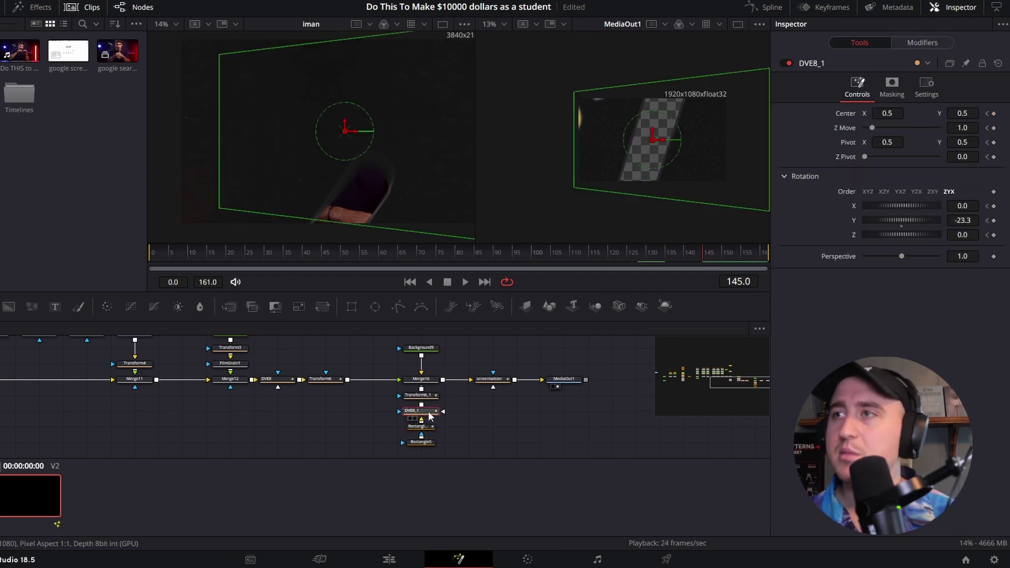
pyautogui.moveTo(703, 257); pyautogui.dragTo(714, 258)
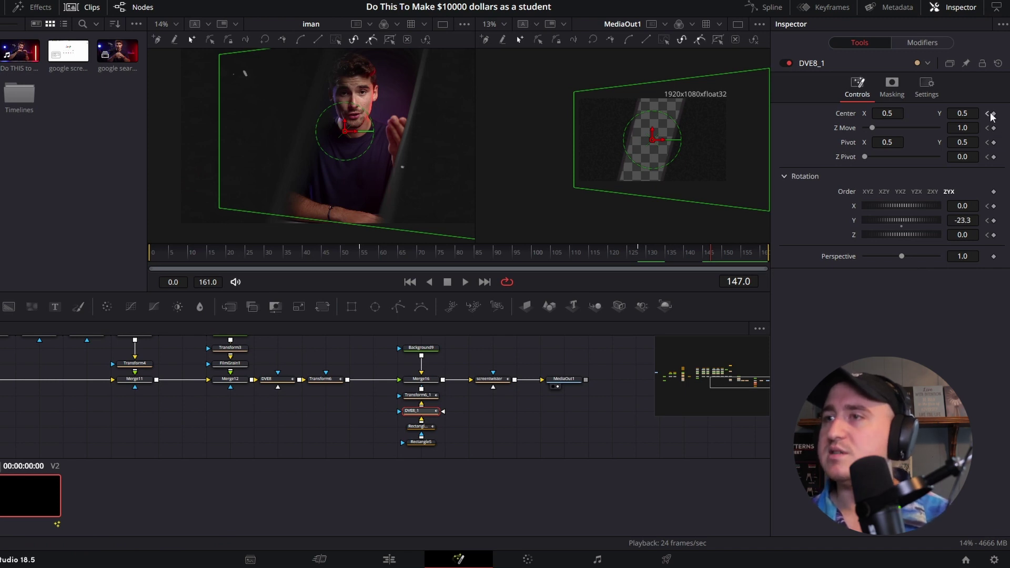
pyautogui.click(498, 381)
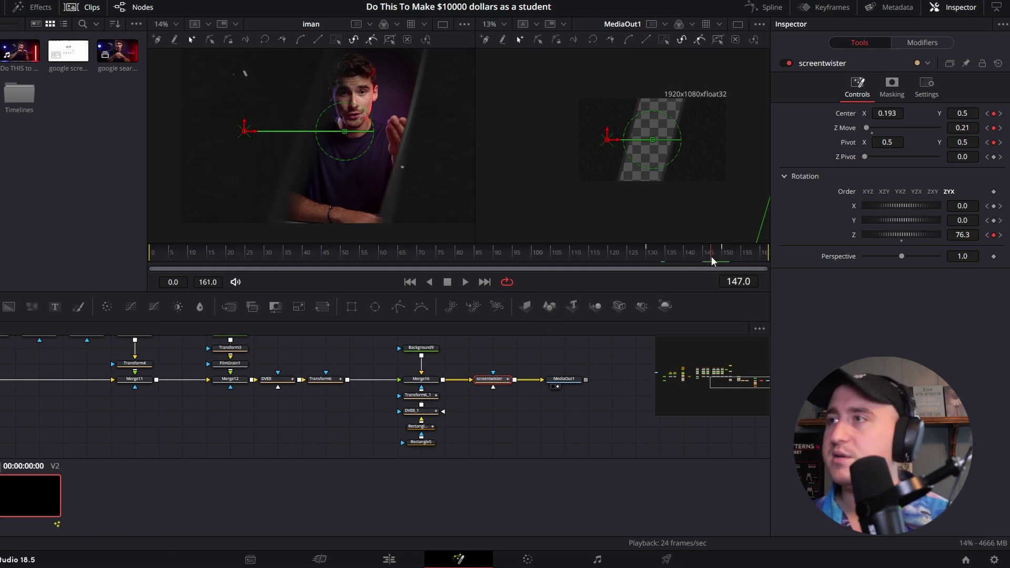
pyautogui.moveTo(713, 261); pyautogui.dragTo(726, 260)
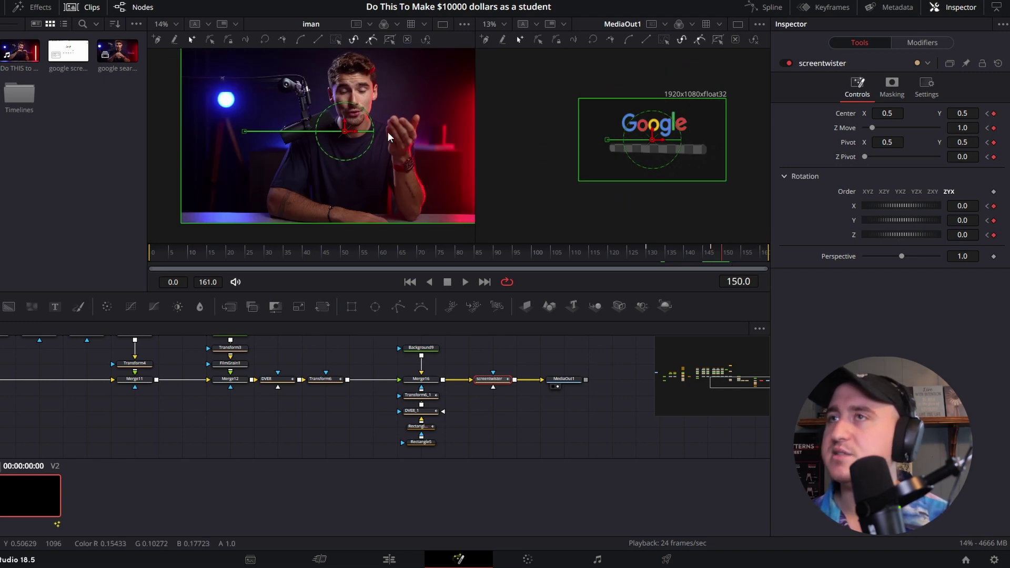
pyautogui.click(994, 113)
pyautogui.click(994, 128)
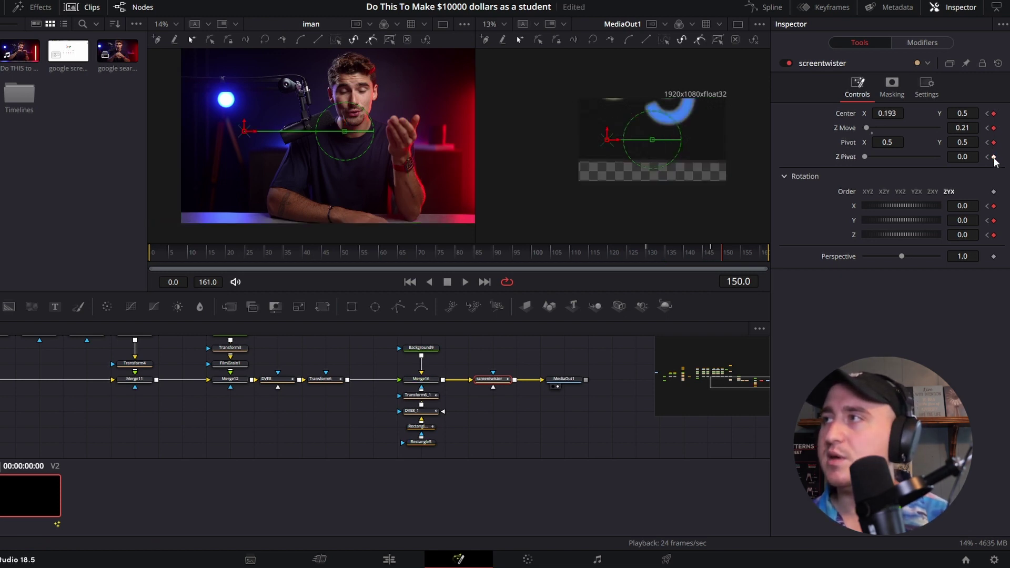
pyautogui.click(994, 220)
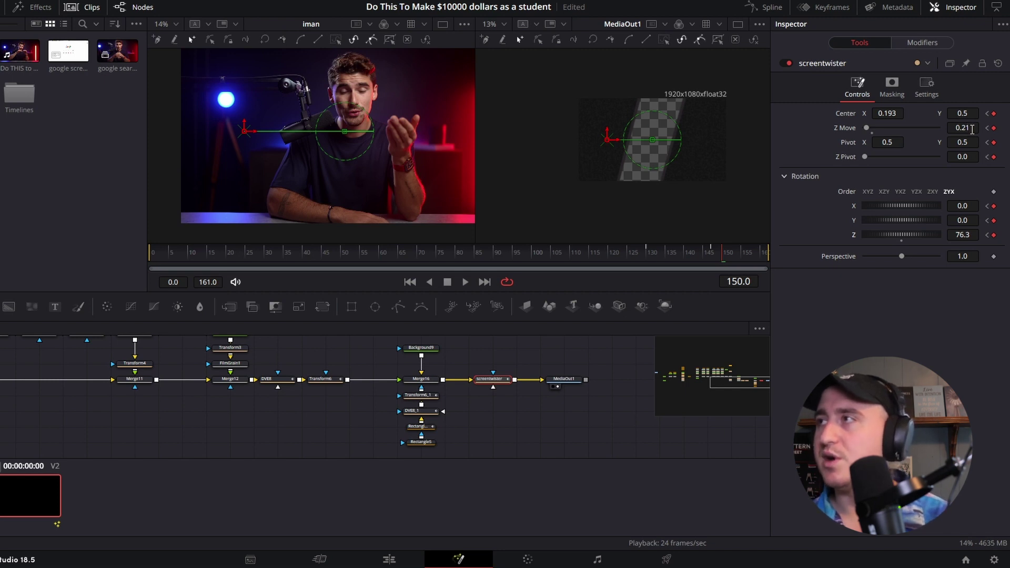
# - Set the screentwister's Z Move to 0.0 and Center X to -1.157 on frame 150 so only the transparent area fills the frame
pyautogui.moveTo(973, 129); pyautogui.dragTo(954, 129)
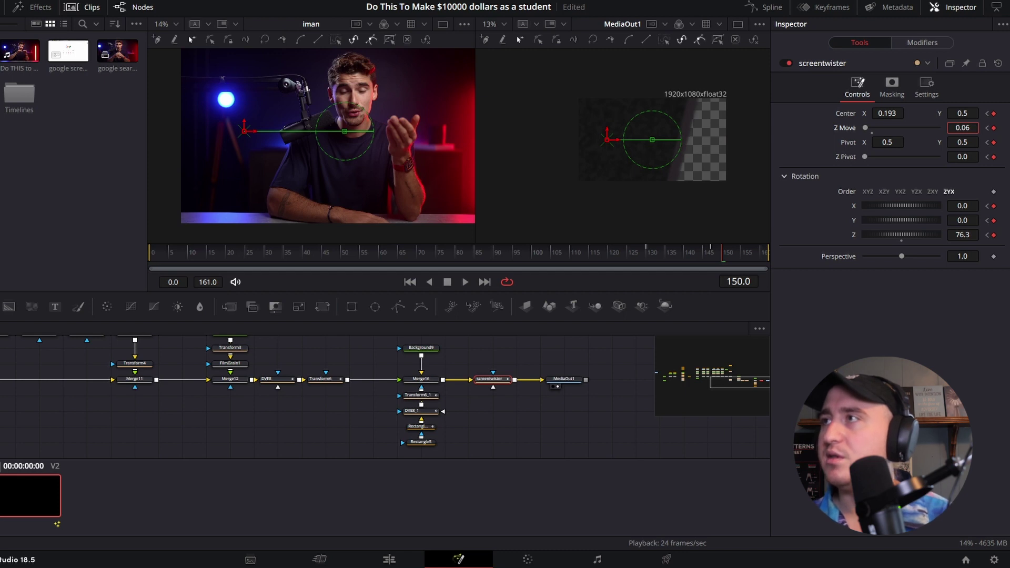
pyautogui.moveTo(953, 129); pyautogui.dragTo(963, 129)
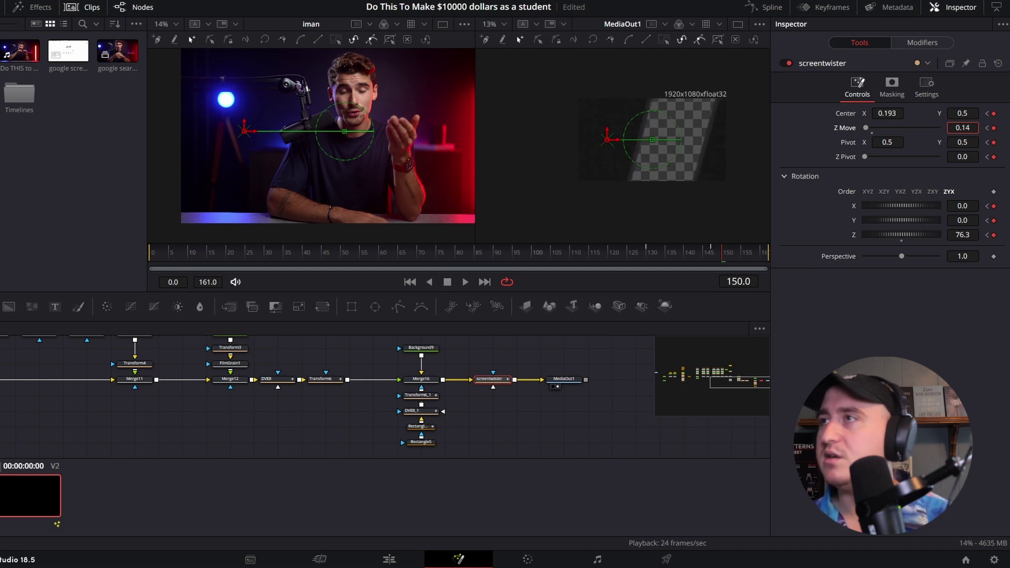
pyautogui.click(718, 252)
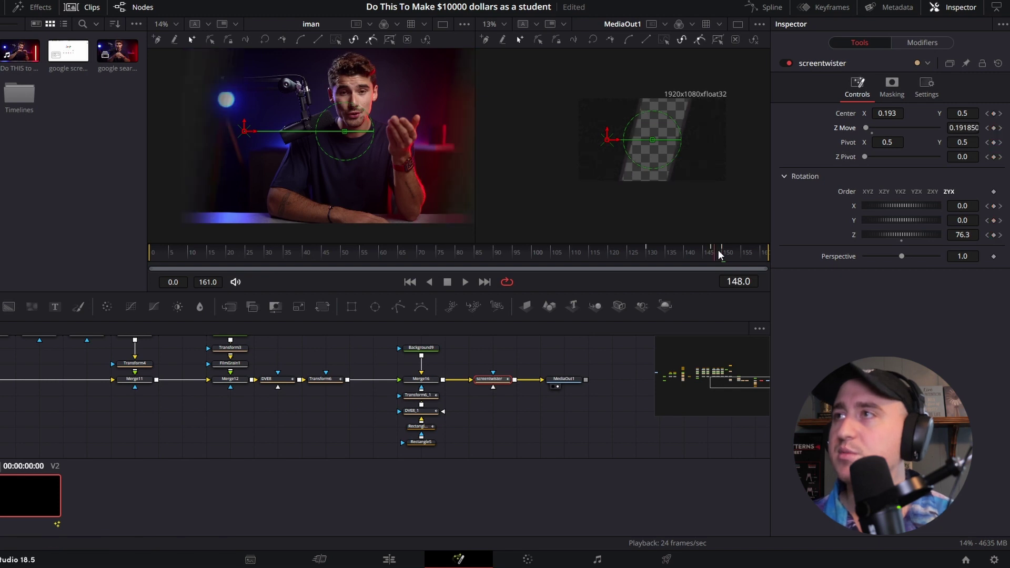
pyautogui.moveTo(718, 251)
pyautogui.mouseDown()
pyautogui.moveTo(696, 251)
pyautogui.moveTo(734, 252)
pyautogui.moveTo(721, 255)
pyautogui.mouseUp()
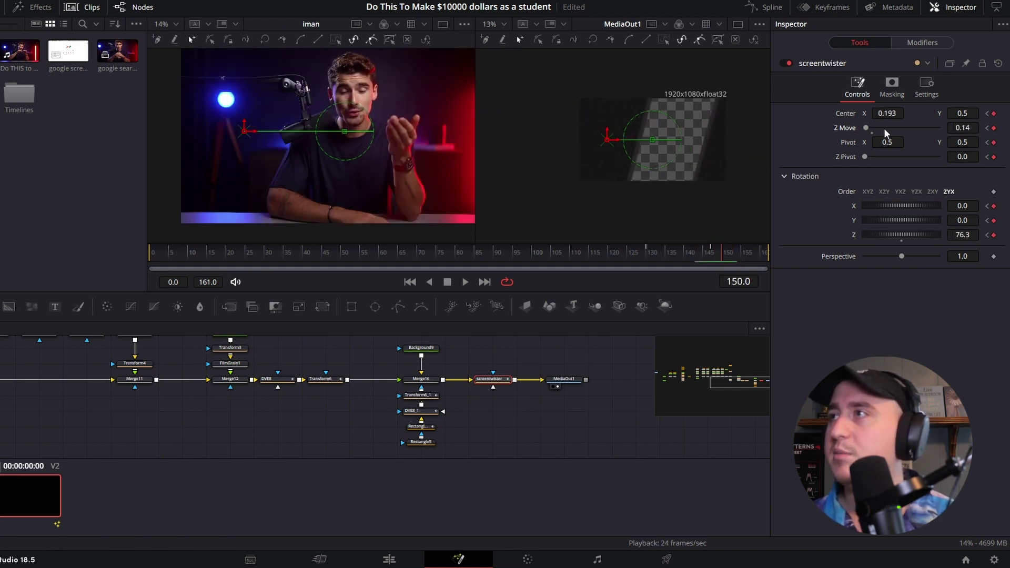
pyautogui.click(719, 255)
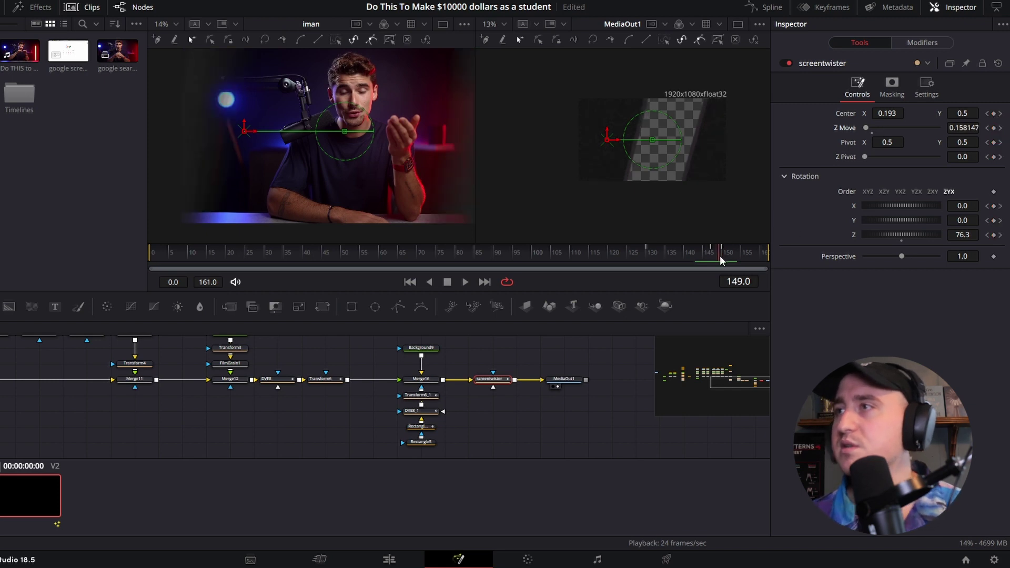
pyautogui.click(724, 257)
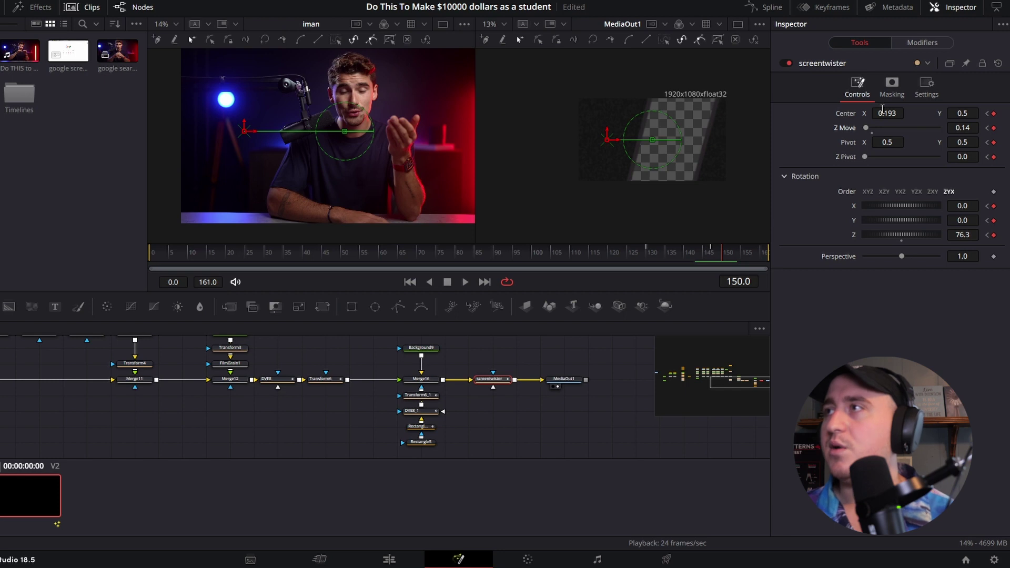
pyautogui.moveTo(886, 112); pyautogui.dragTo(886, 112)
pyautogui.moveTo(969, 129); pyautogui.dragTo(955, 130)
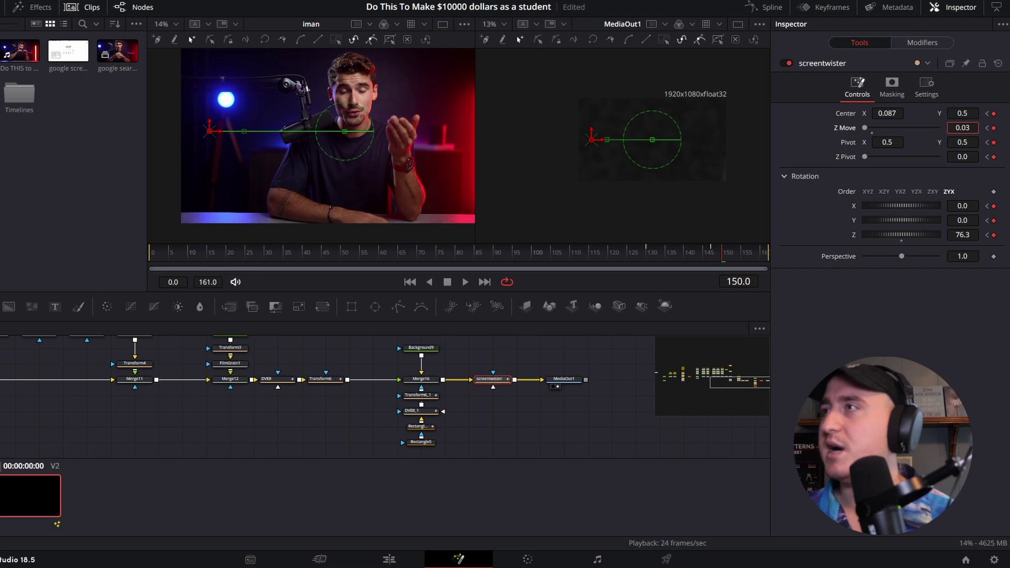
pyautogui.moveTo(887, 113); pyautogui.dragTo(887, 112)
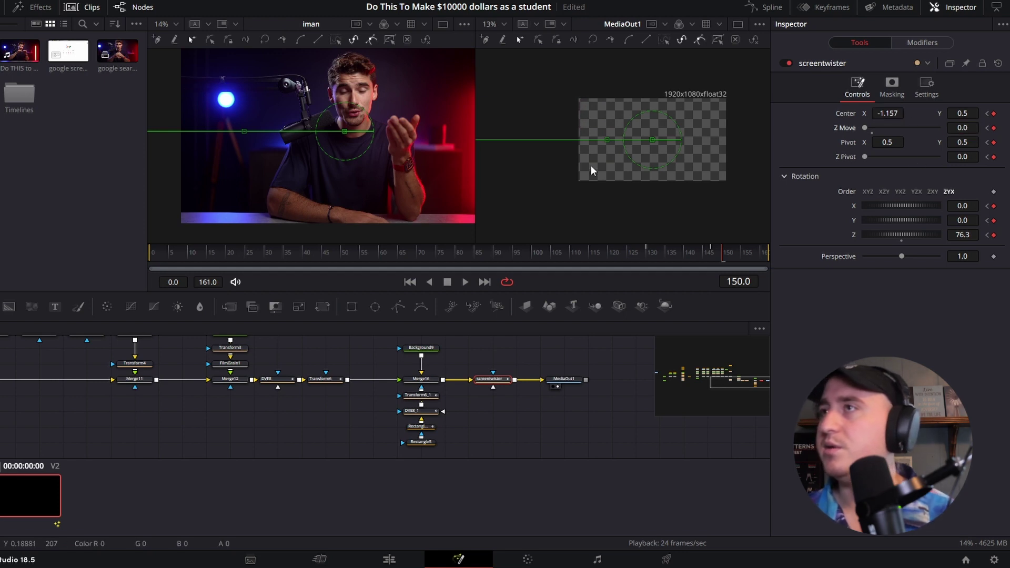
pyautogui.click(660, 317)
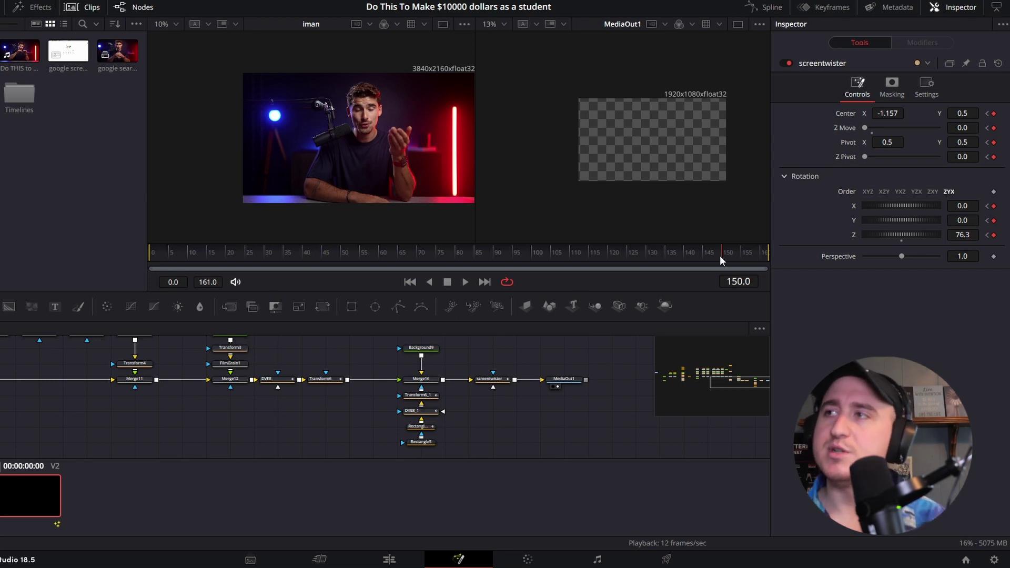
# - Keyframe Merge12's Blend at 1.0 on frame 57, the end of the dark background's fade-in
pyautogui.moveTo(720, 256); pyautogui.dragTo(296, 266)
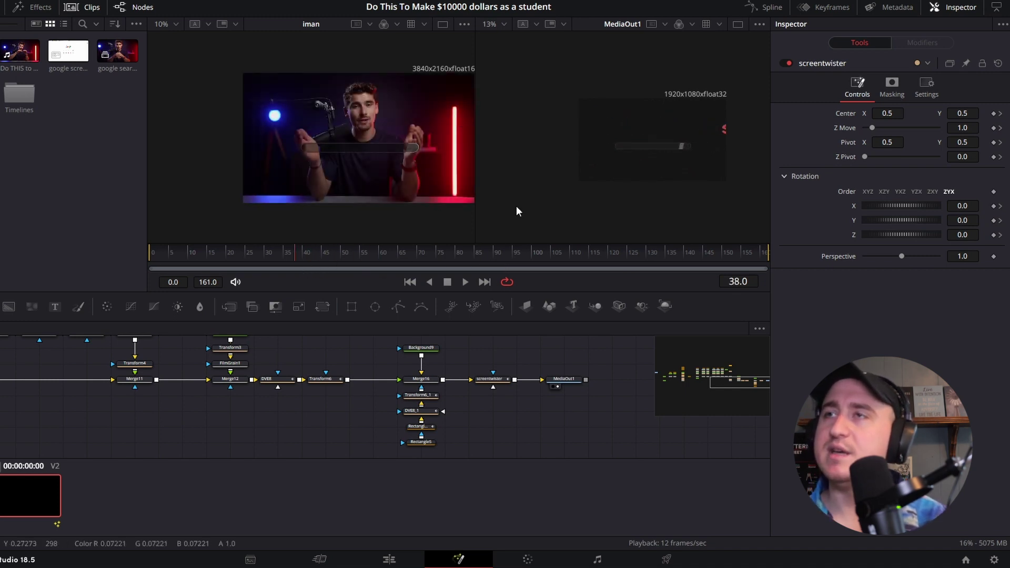
pyautogui.moveTo(293, 253); pyautogui.dragTo(368, 270)
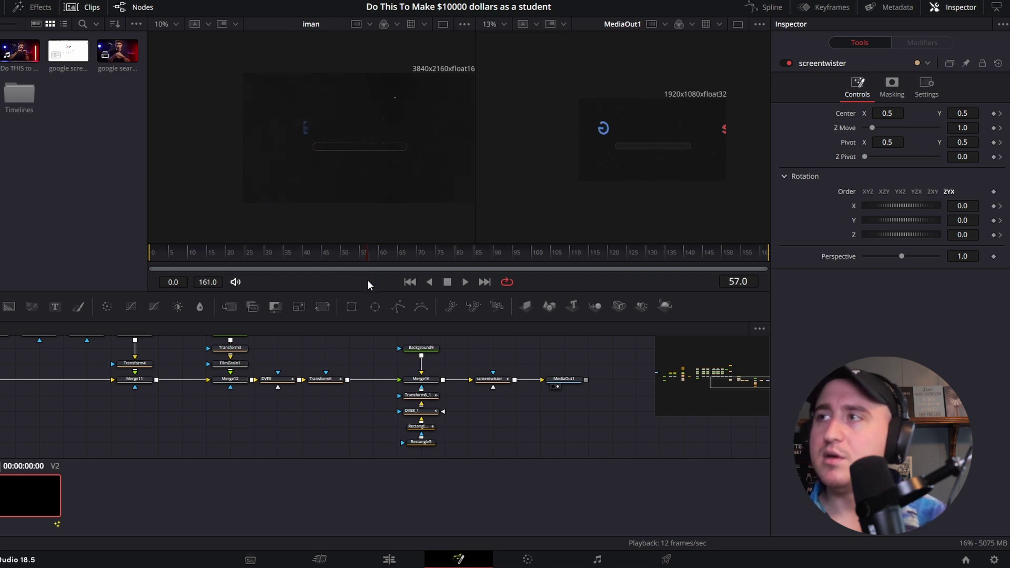
pyautogui.moveTo(360, 377); pyautogui.dragTo(494, 400)
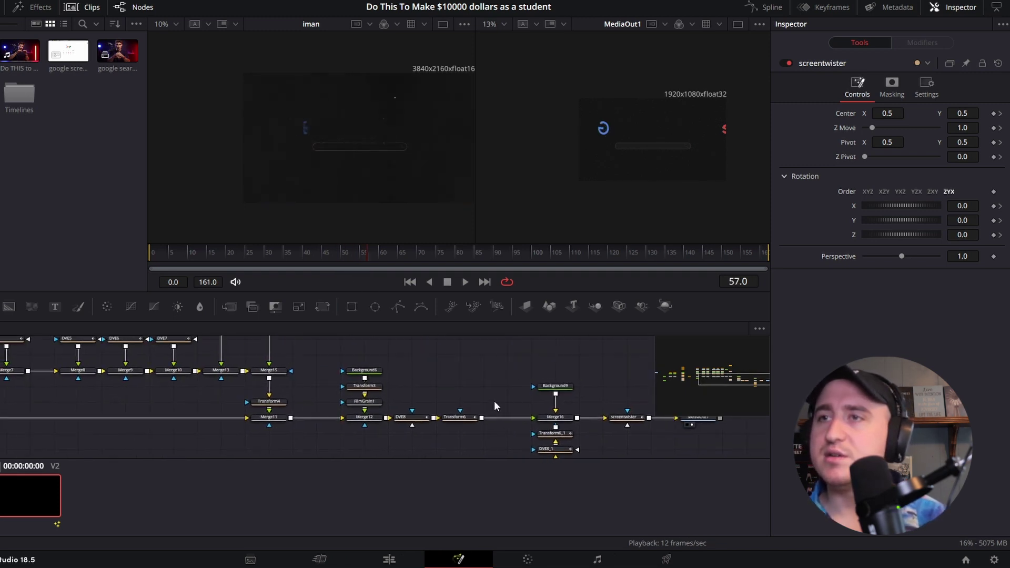
pyautogui.click(367, 420)
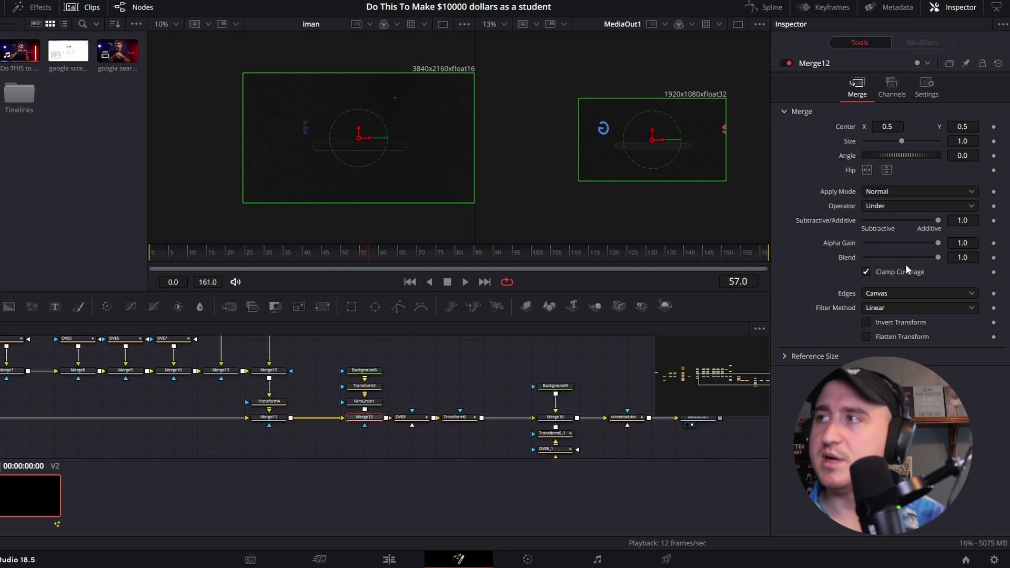
pyautogui.click(994, 258)
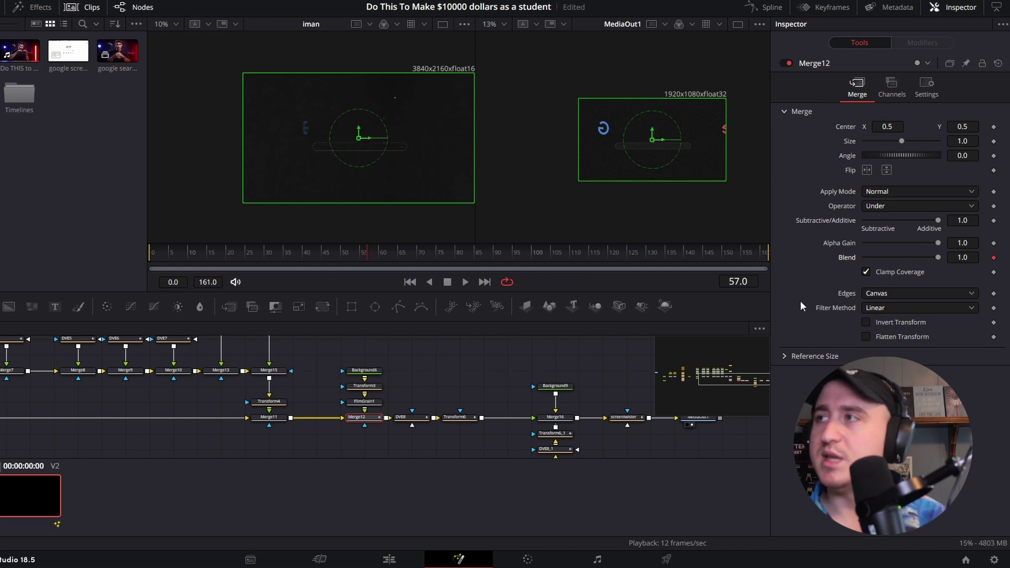
# - Keyframe Merge12's Blend at 0.0 on frame 34 and smooth the Blend keyframes in the spline editor
pyautogui.moveTo(365, 254); pyautogui.dragTo(282, 270)
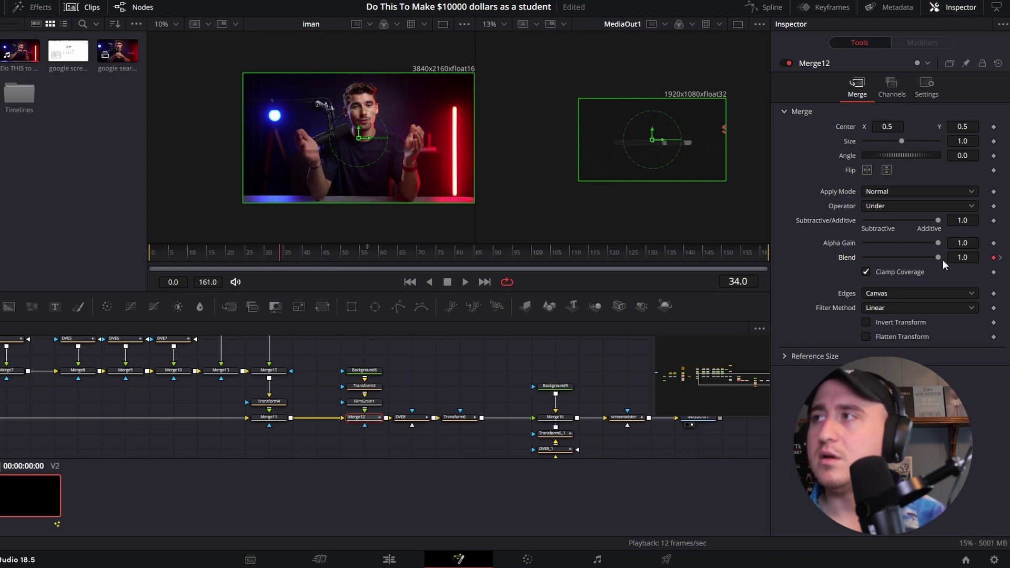
pyautogui.moveTo(938, 258); pyautogui.dragTo(738, 261)
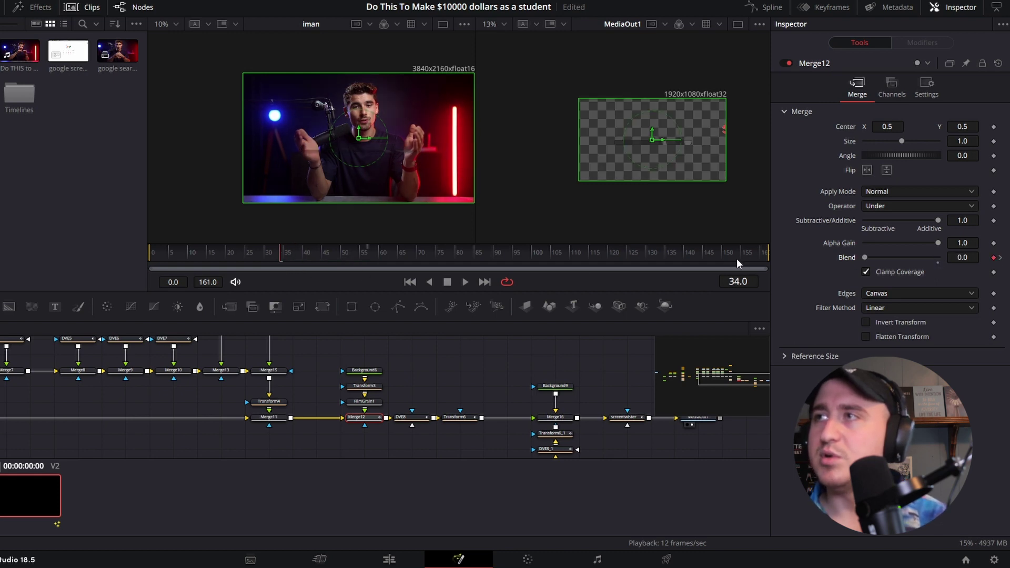
pyautogui.click(766, 7)
pyautogui.click(716, 329)
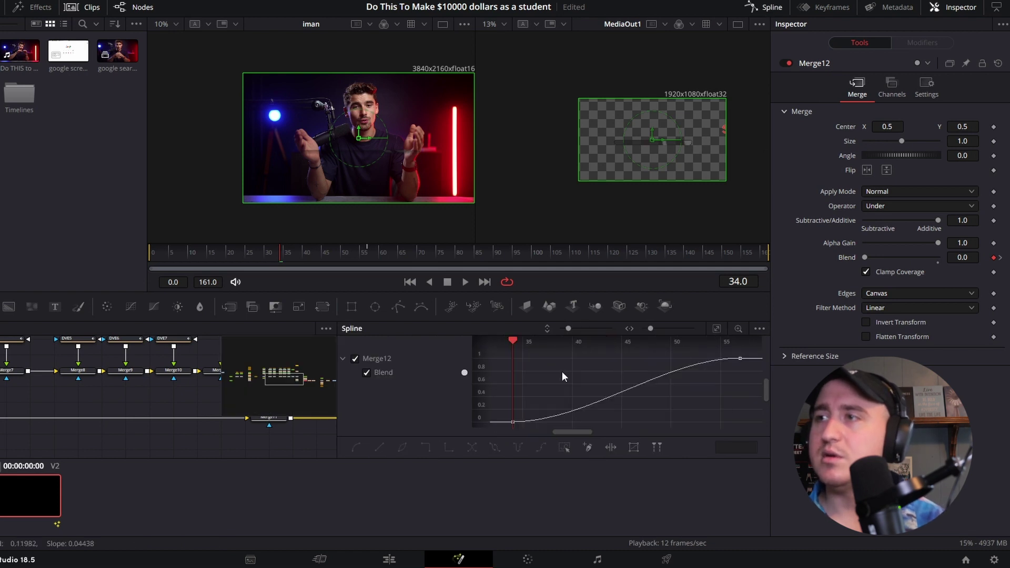
pyautogui.hotkey('ctrl', 'a')
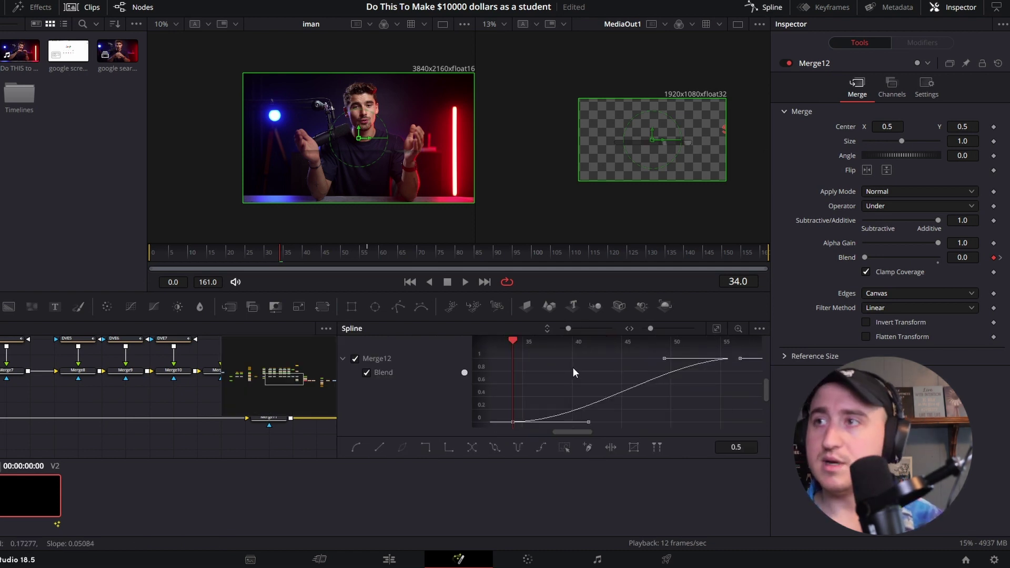
pyautogui.click(762, 10)
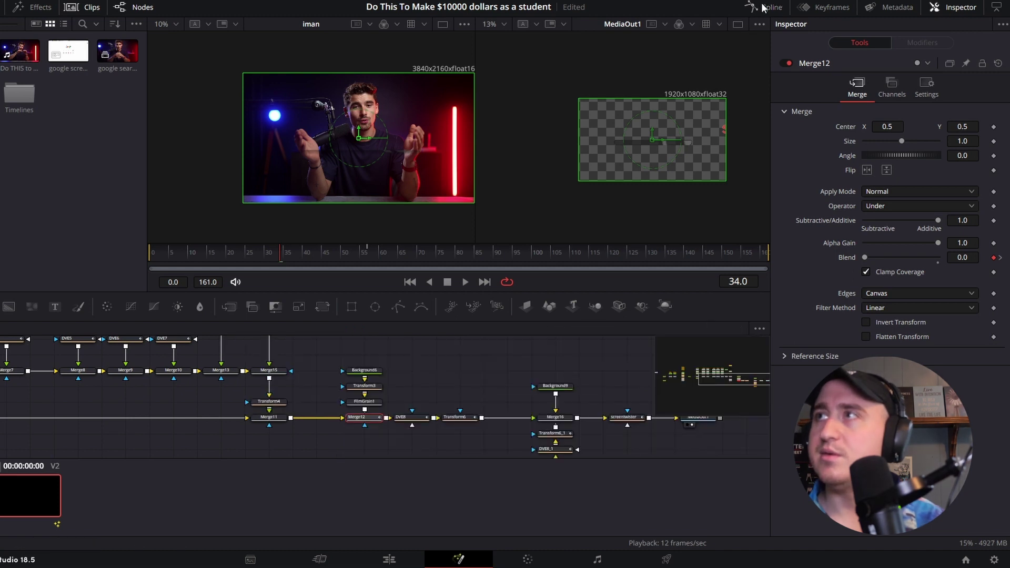
pyautogui.click(499, 364)
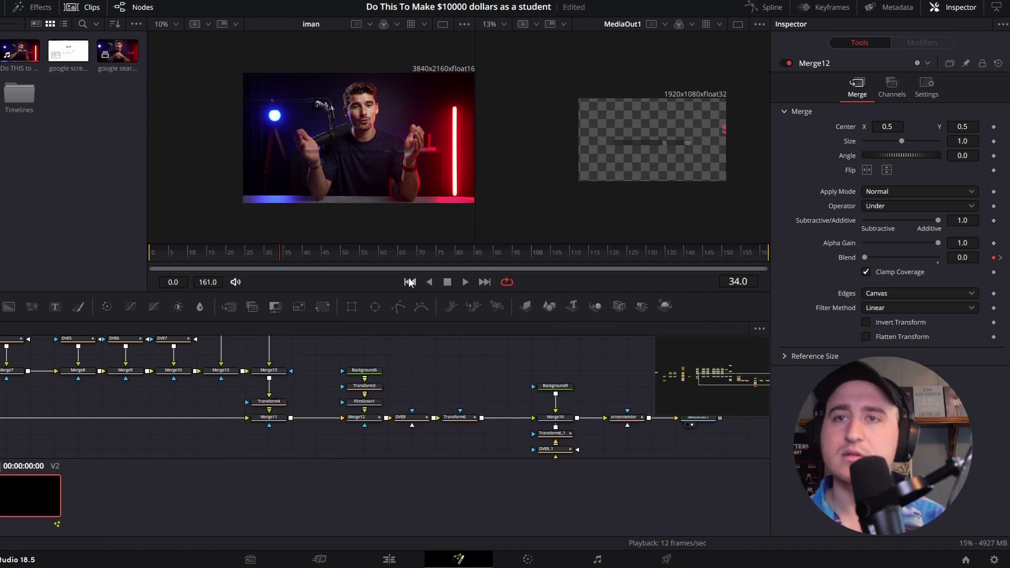
# - Play the whole animation from the start and inspect frame 54 against the reference for stray letter pieces
pyautogui.click(410, 282)
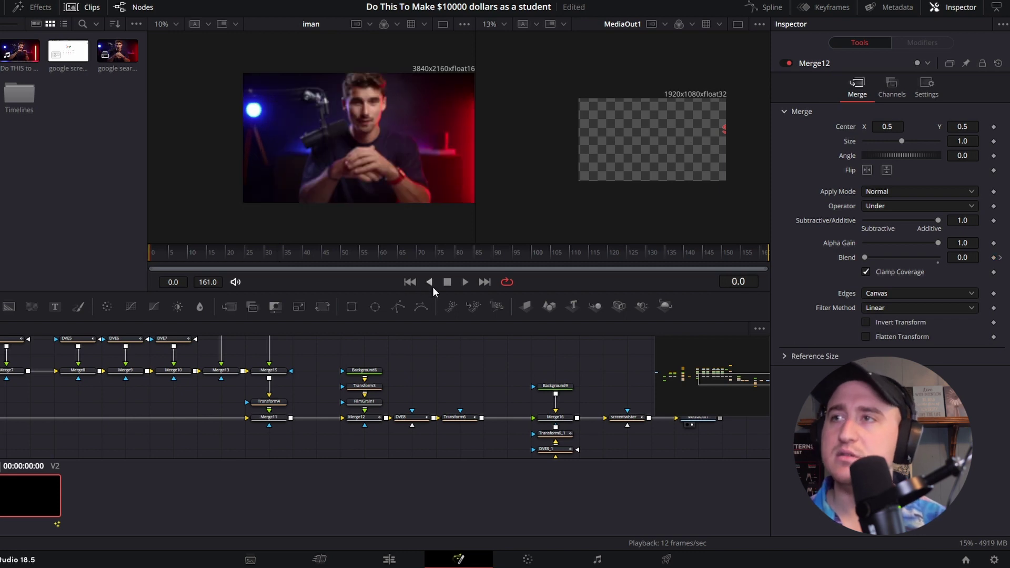
pyautogui.click(466, 282)
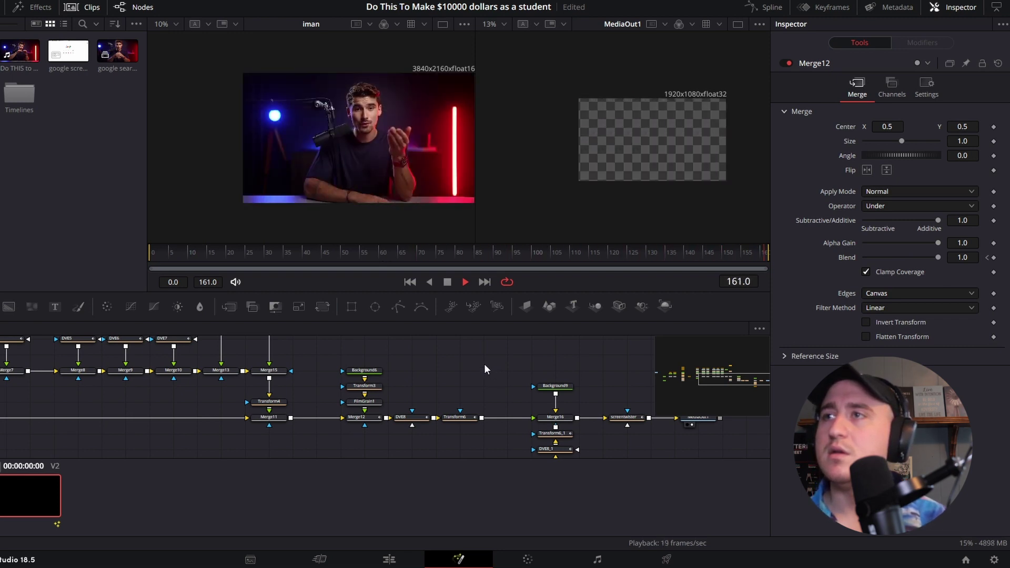
pyautogui.click(447, 282)
pyautogui.moveTo(492, 252); pyautogui.dragTo(359, 257)
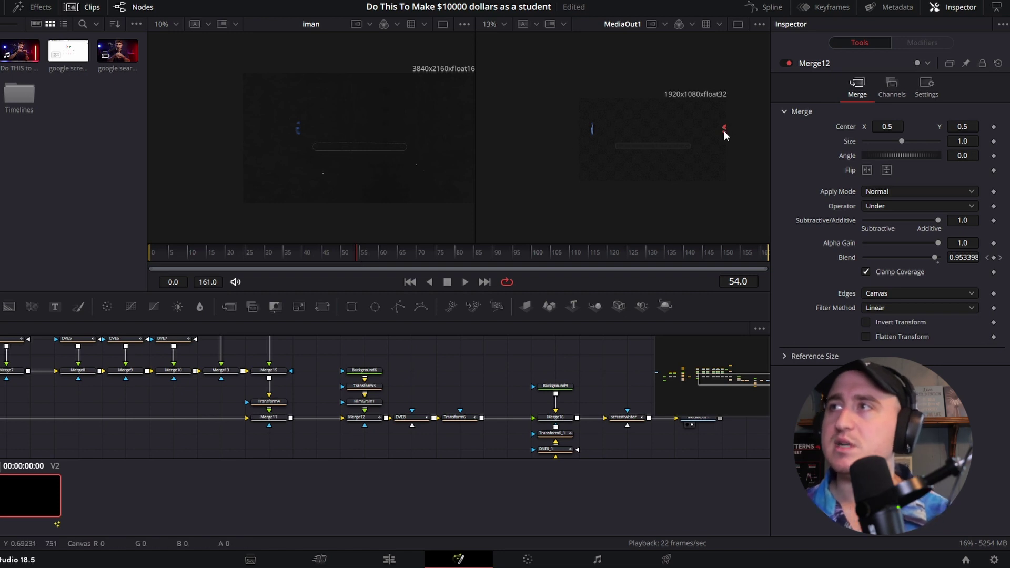
# - Keyframe DVE7's Center X at 0.774 on frame 65 so the red letter starts fully outside the frame
pyautogui.moveTo(355, 252); pyautogui.dragTo(430, 251)
pyautogui.moveTo(308, 383); pyautogui.dragTo(359, 411)
pyautogui.moveTo(461, 467); pyautogui.dragTo(497, 449)
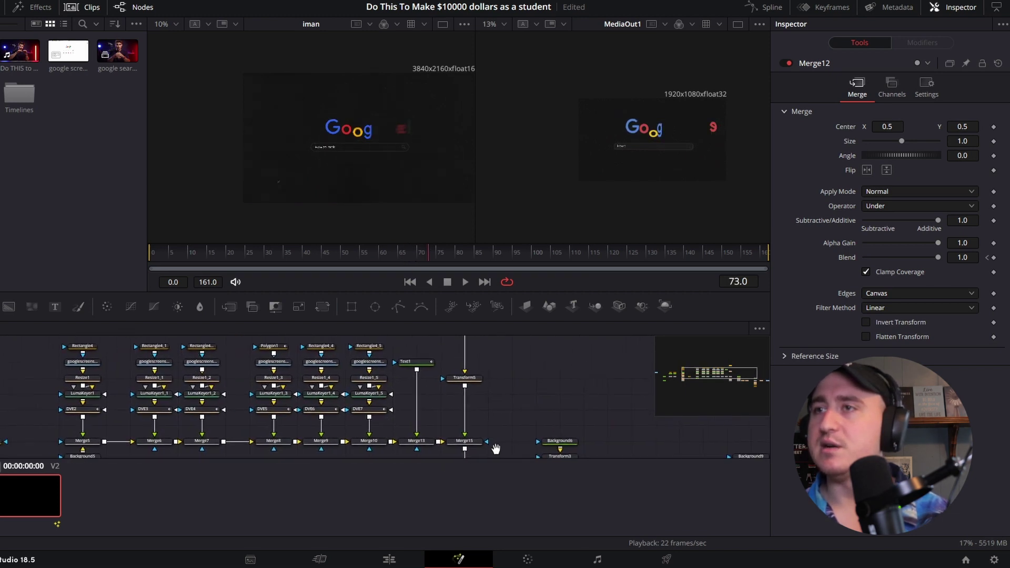
pyautogui.click(379, 414)
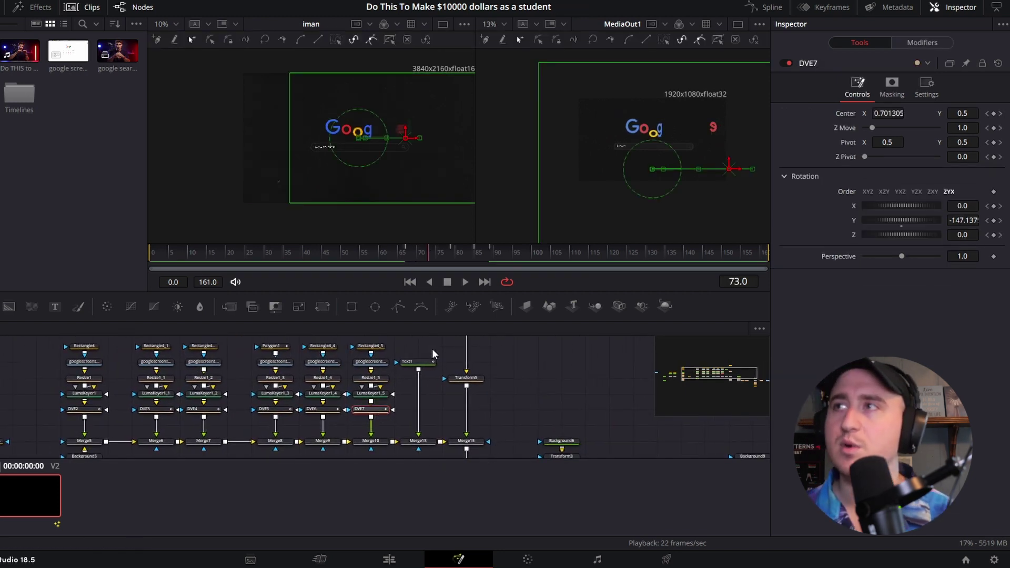
pyautogui.click(987, 114)
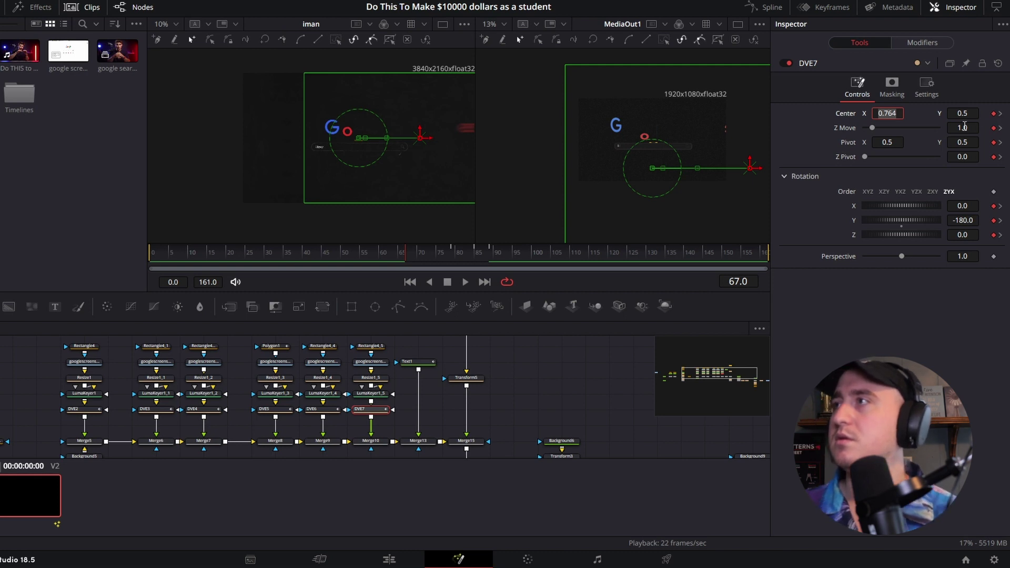
pyautogui.press('Return')
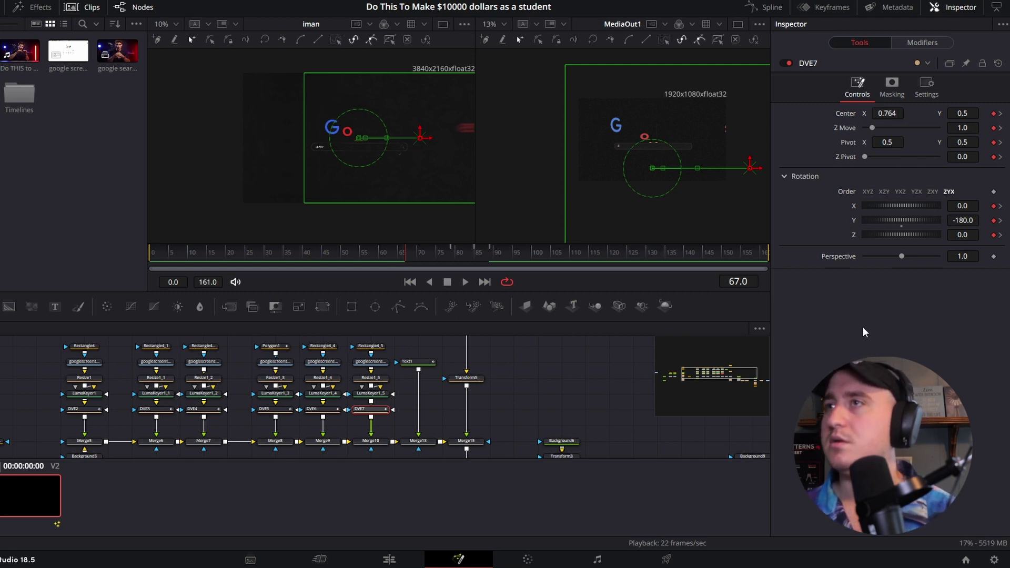
pyautogui.click(584, 351)
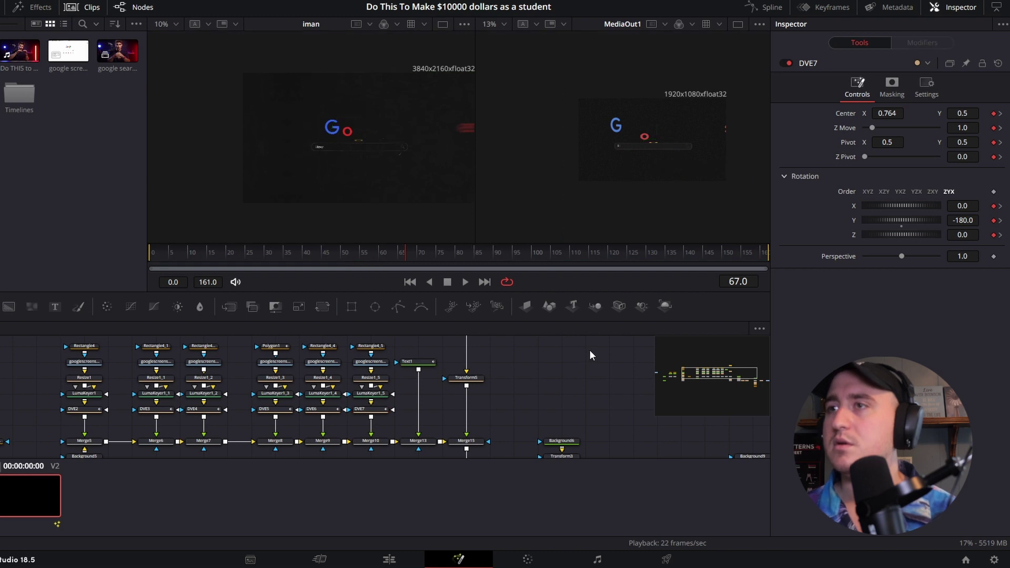
pyautogui.press('Left')
pyautogui.press('Left')
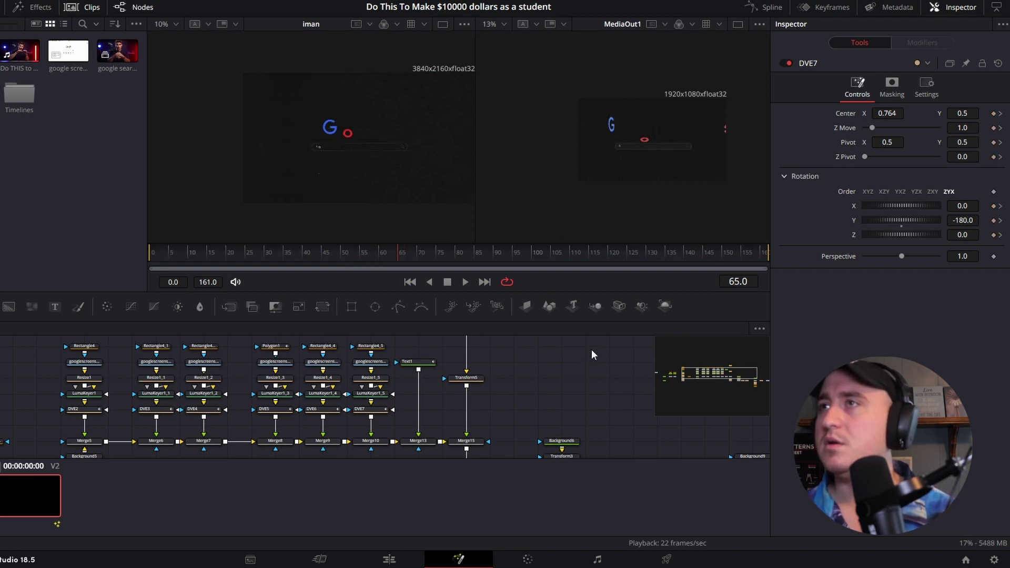
pyautogui.click(371, 411)
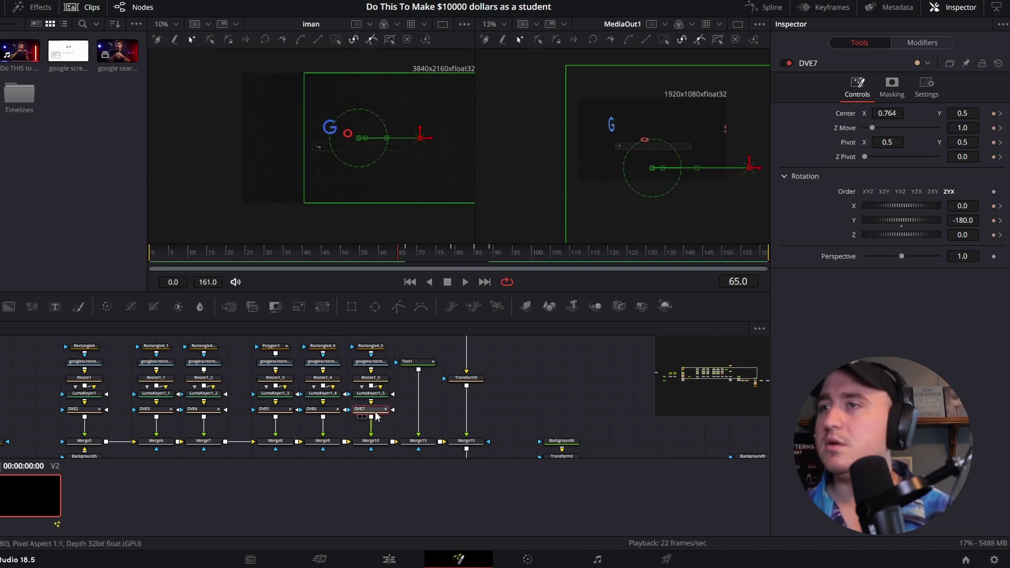
pyautogui.moveTo(893, 111); pyautogui.dragTo(898, 111)
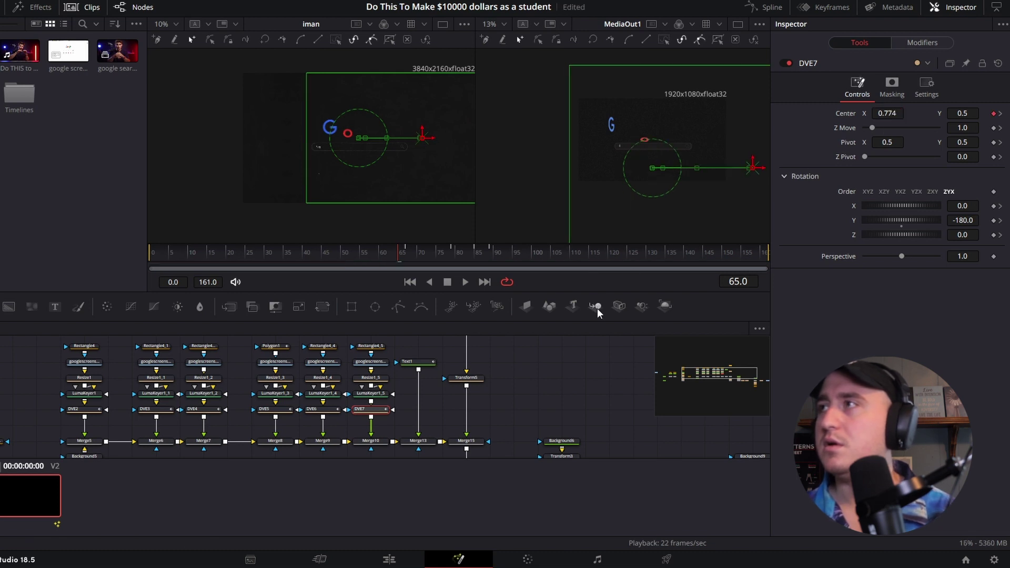
pyautogui.click(585, 360)
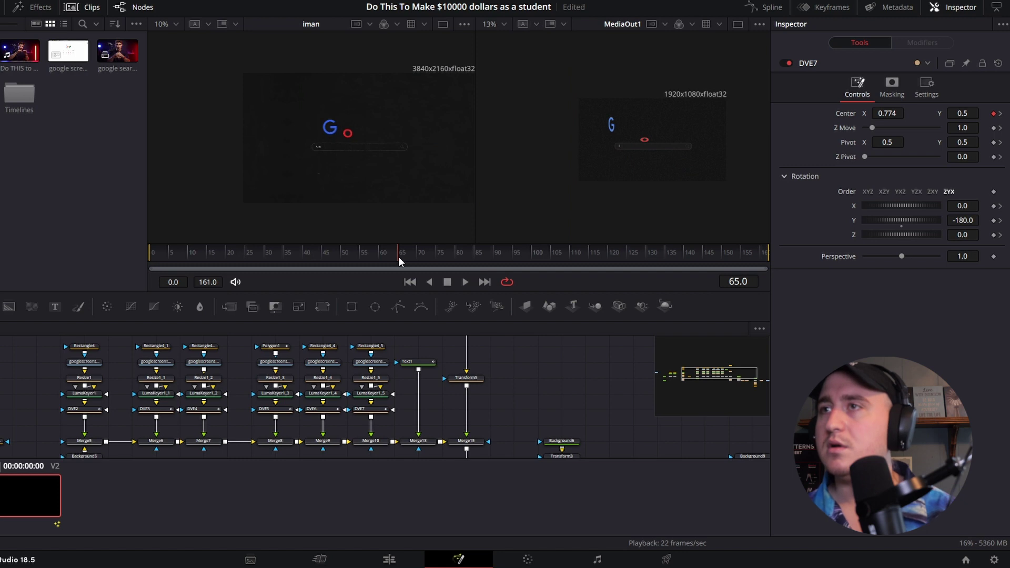
# - Play the animation from frame 0 to check the background fade-in and the red letter's entrance
pyautogui.moveTo(393, 251); pyautogui.dragTo(128, 257)
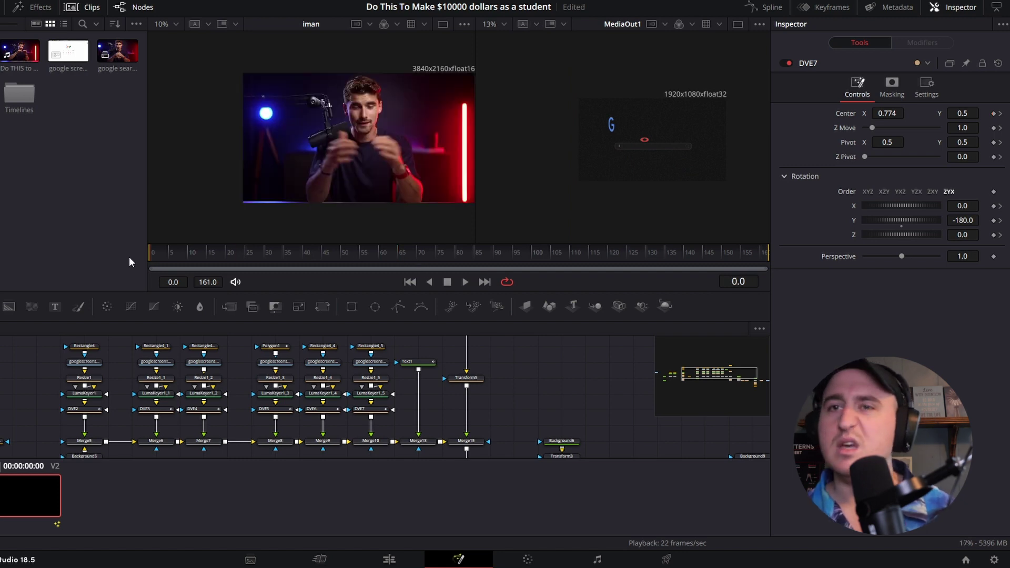
pyautogui.click(464, 282)
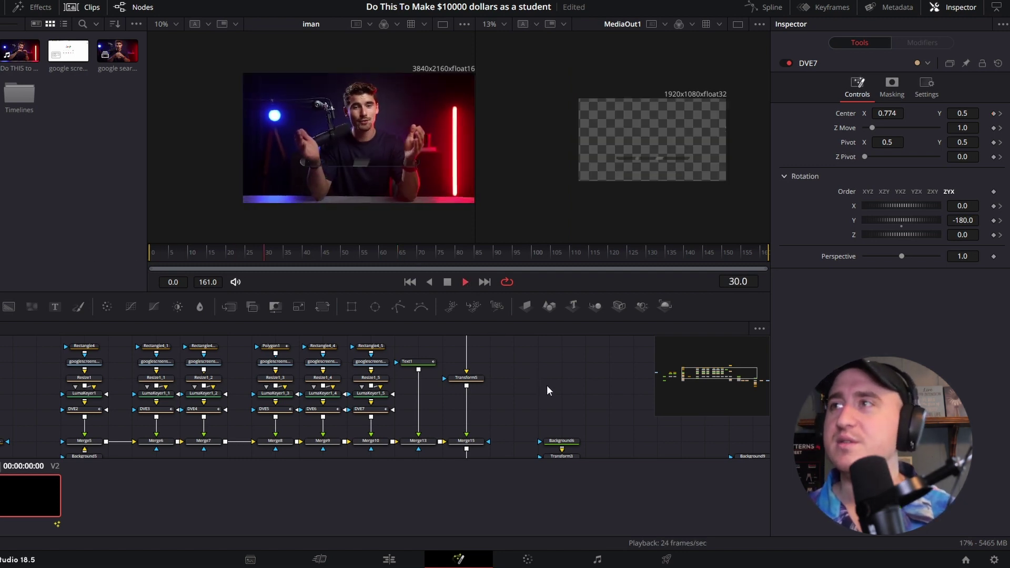